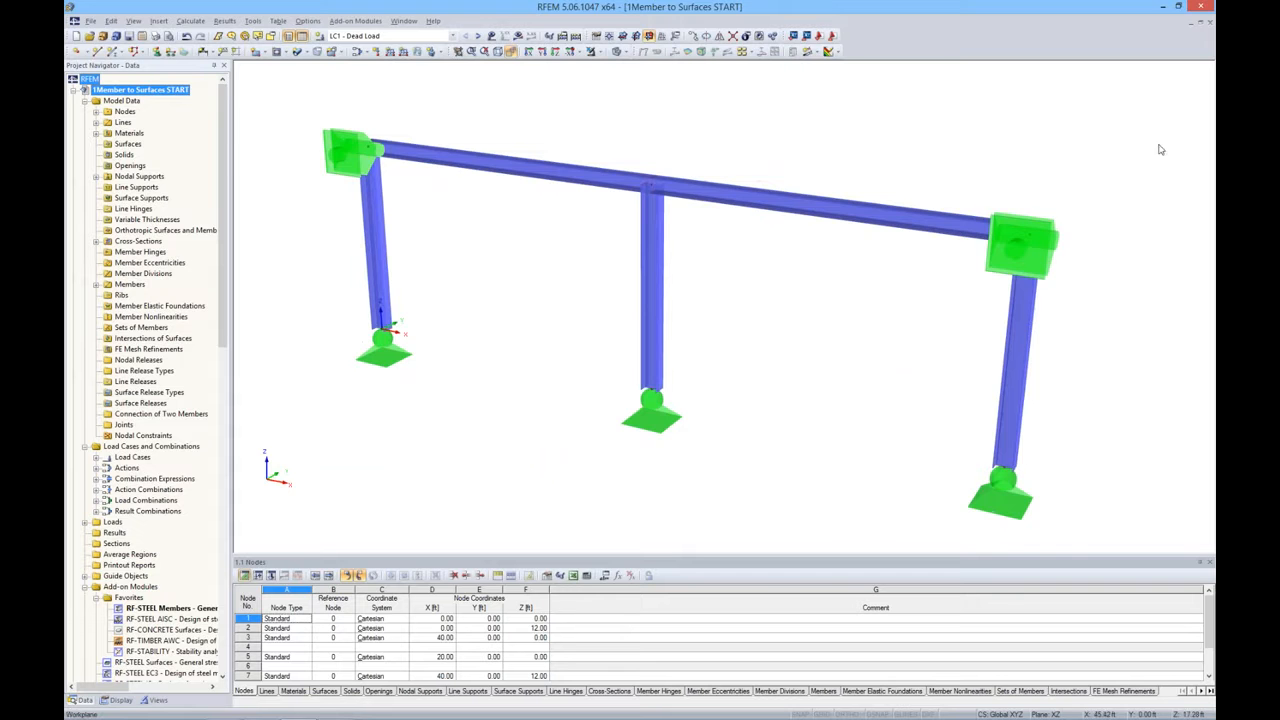
Inspect the frame around the middle column joint and view the loads of LC1 Dead Load, LC2 Live Load and LC3 Wind Load
{"action": "scroll", "coordinate": [657, 190], "scroll_direction": "up", "scroll_amount": 5}
{"action": "scroll", "coordinate": [657, 190], "scroll_direction": "down", "scroll_amount": 4}
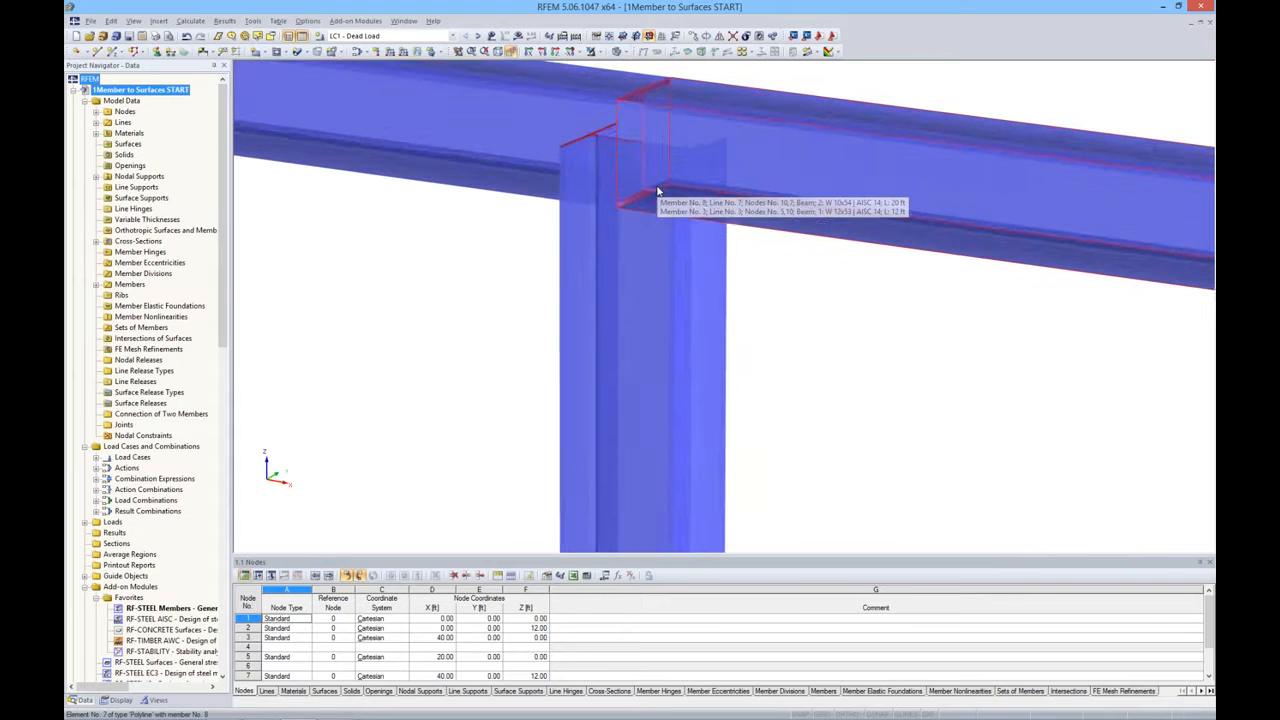
{"action": "scroll", "coordinate": [657, 190], "scroll_direction": "down", "scroll_amount": 5}
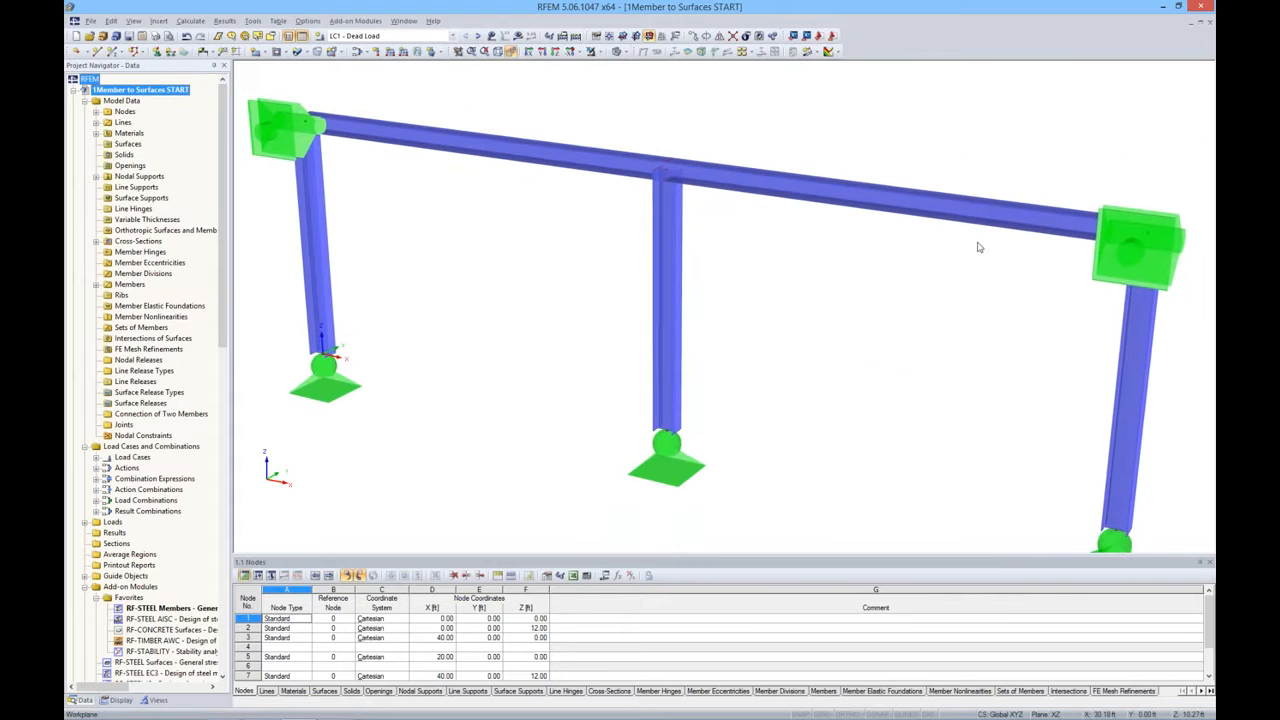
{"action": "scroll", "coordinate": [843, 403], "scroll_direction": "down", "scroll_amount": 4}
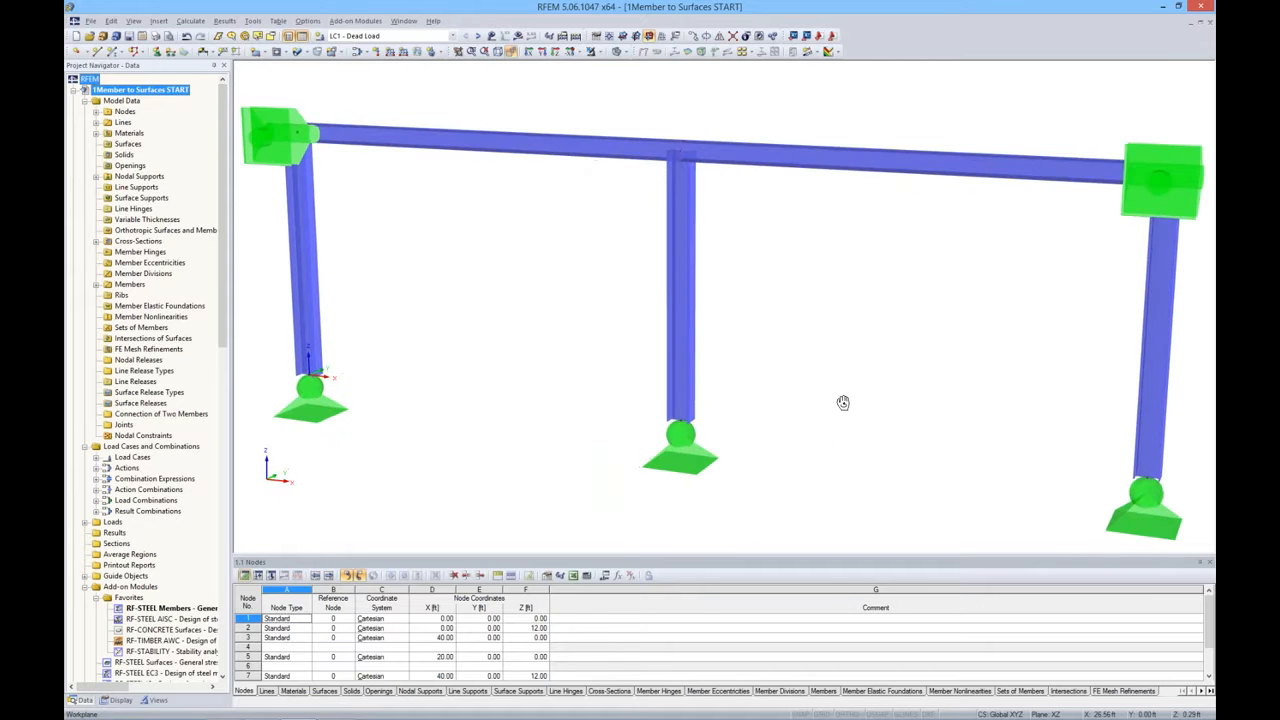
{"action": "middle_click_drag", "start_coordinate": [809, 351], "coordinate": [730, 302]}
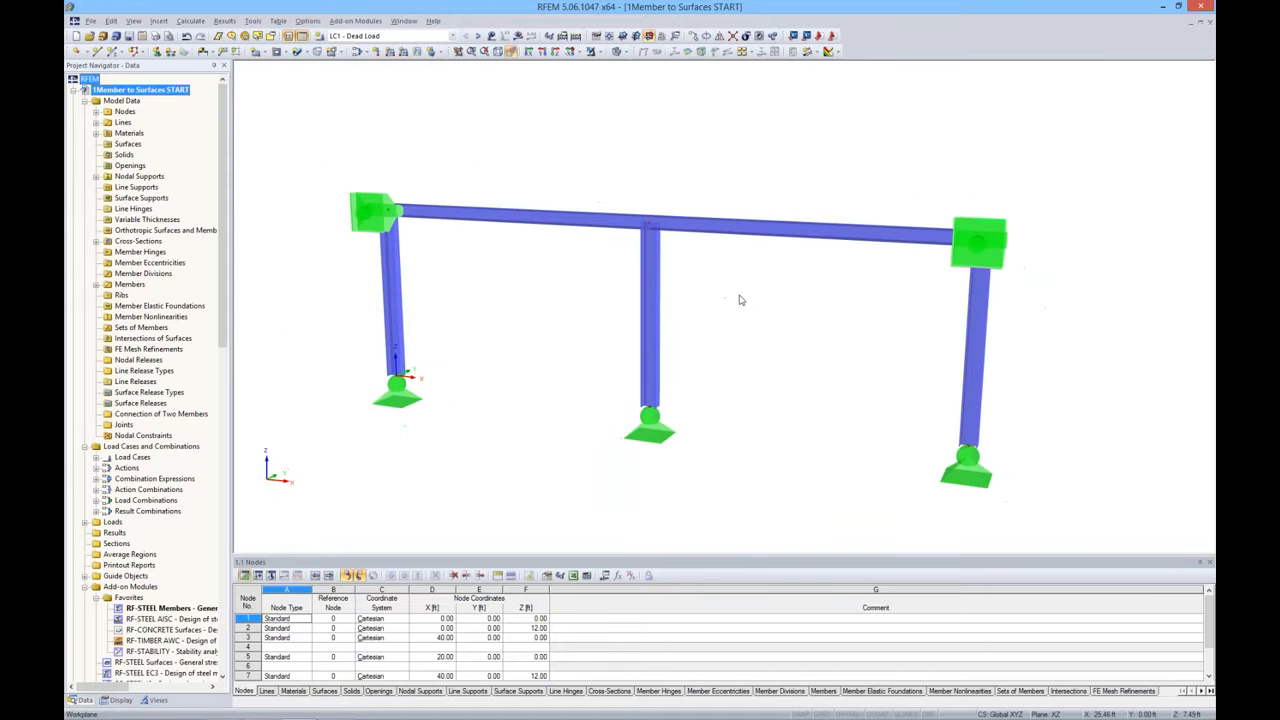
{"action": "left_click", "coordinate": [491, 36]}
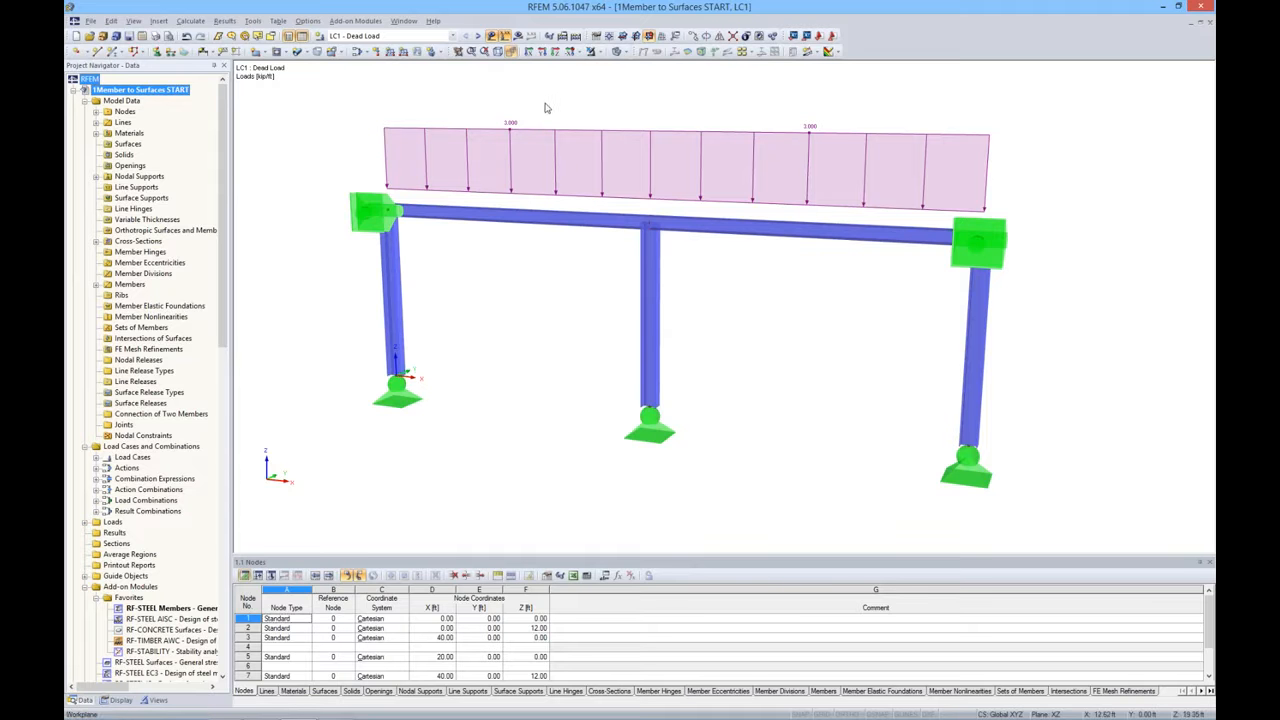
{"action": "left_click", "coordinate": [479, 36]}
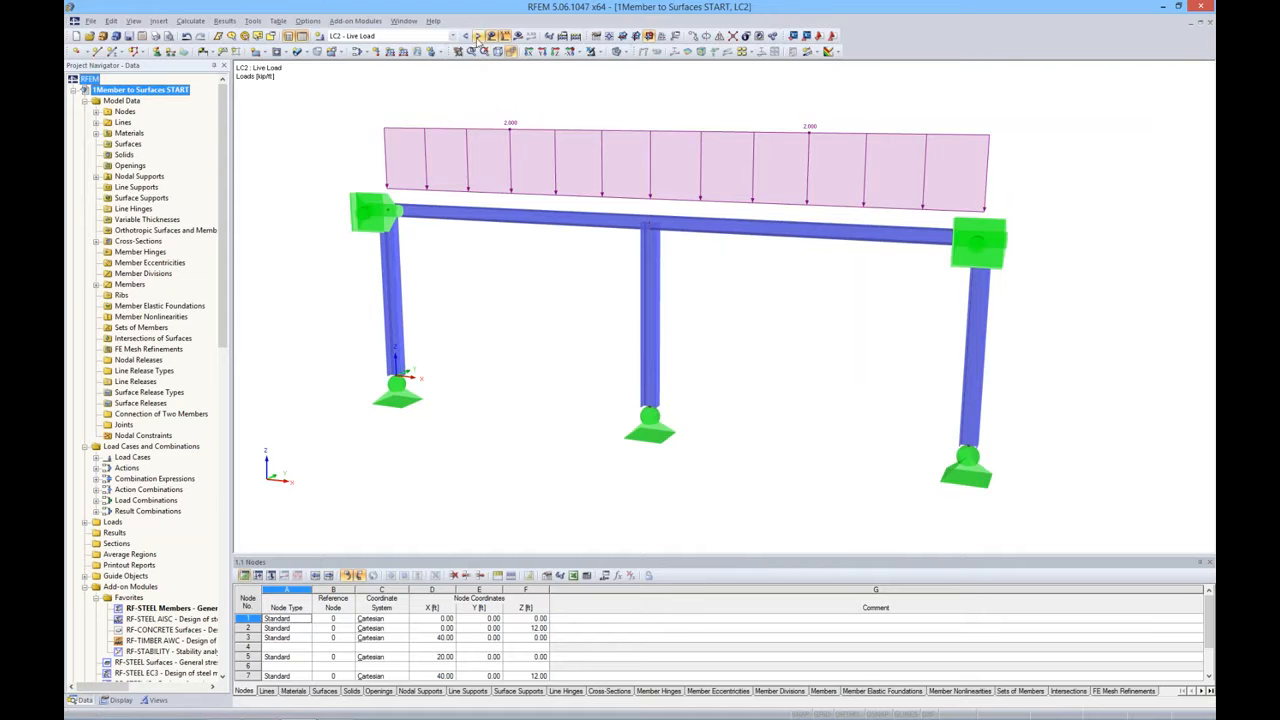
{"action": "left_click", "coordinate": [479, 36]}
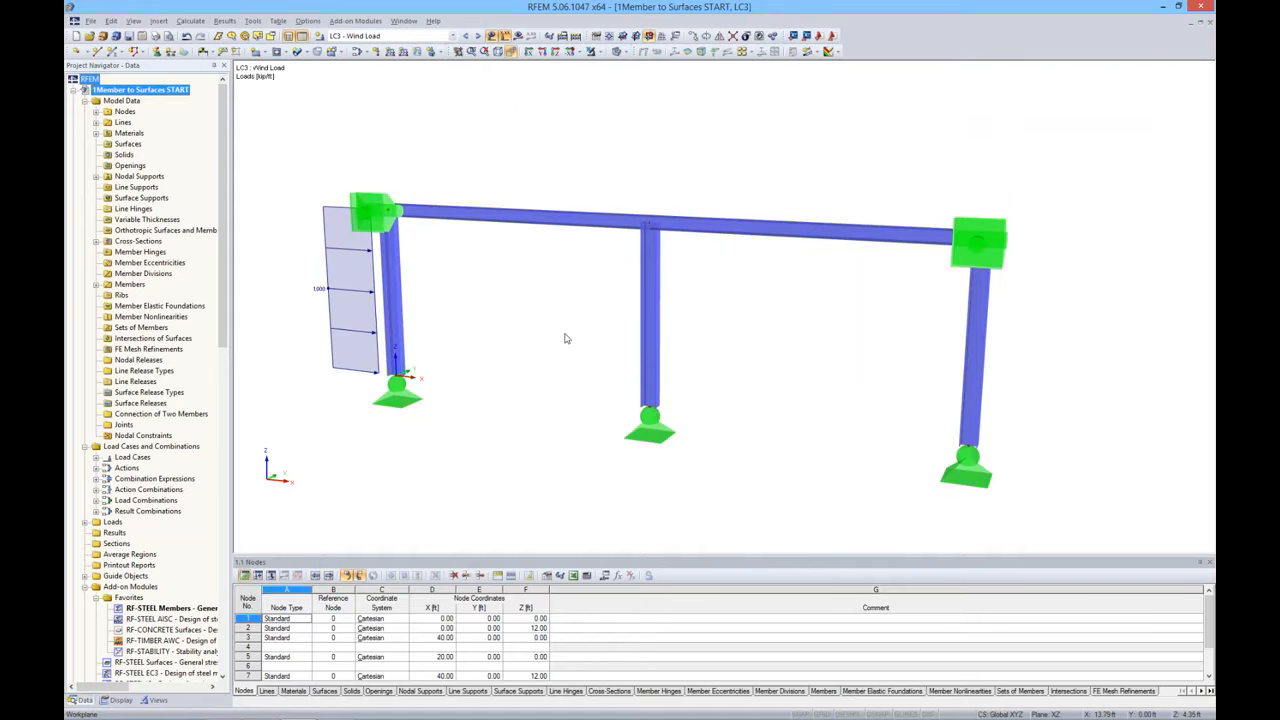
Activate result combination RC1 - CO1/p or to CO5 and calculate its results
{"action": "left_click", "coordinate": [385, 36]}
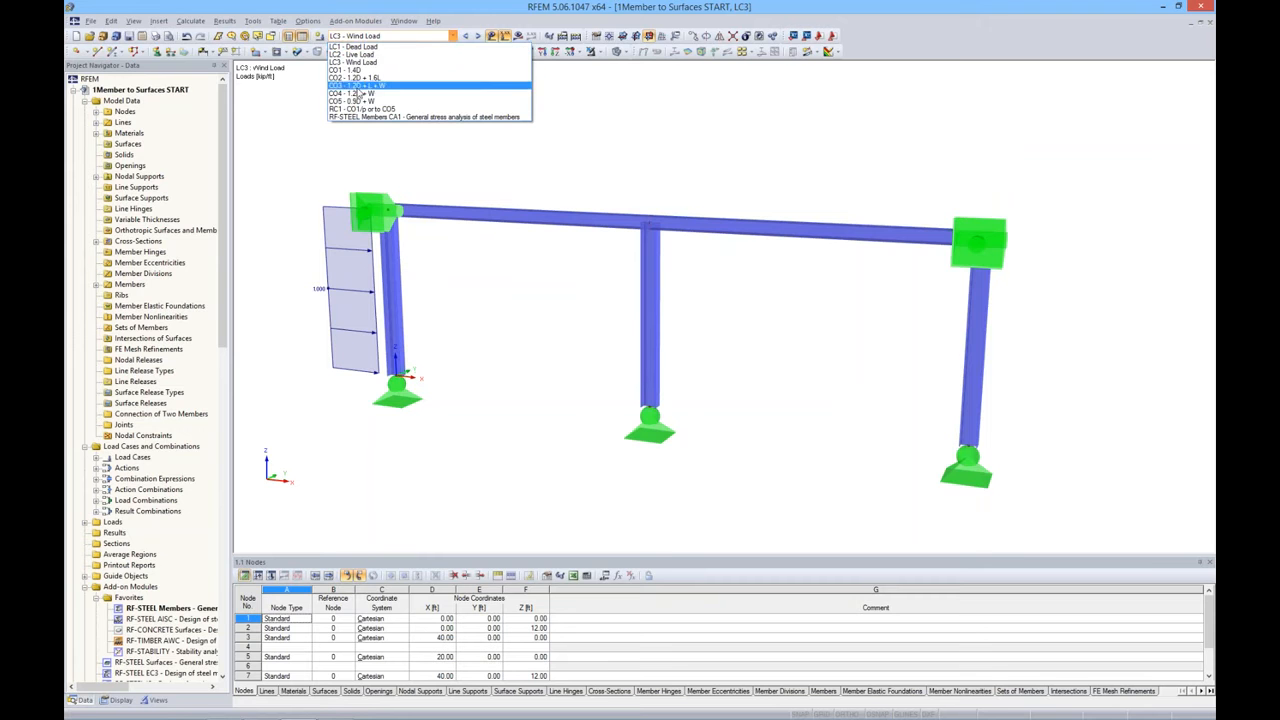
{"action": "left_click", "coordinate": [360, 110]}
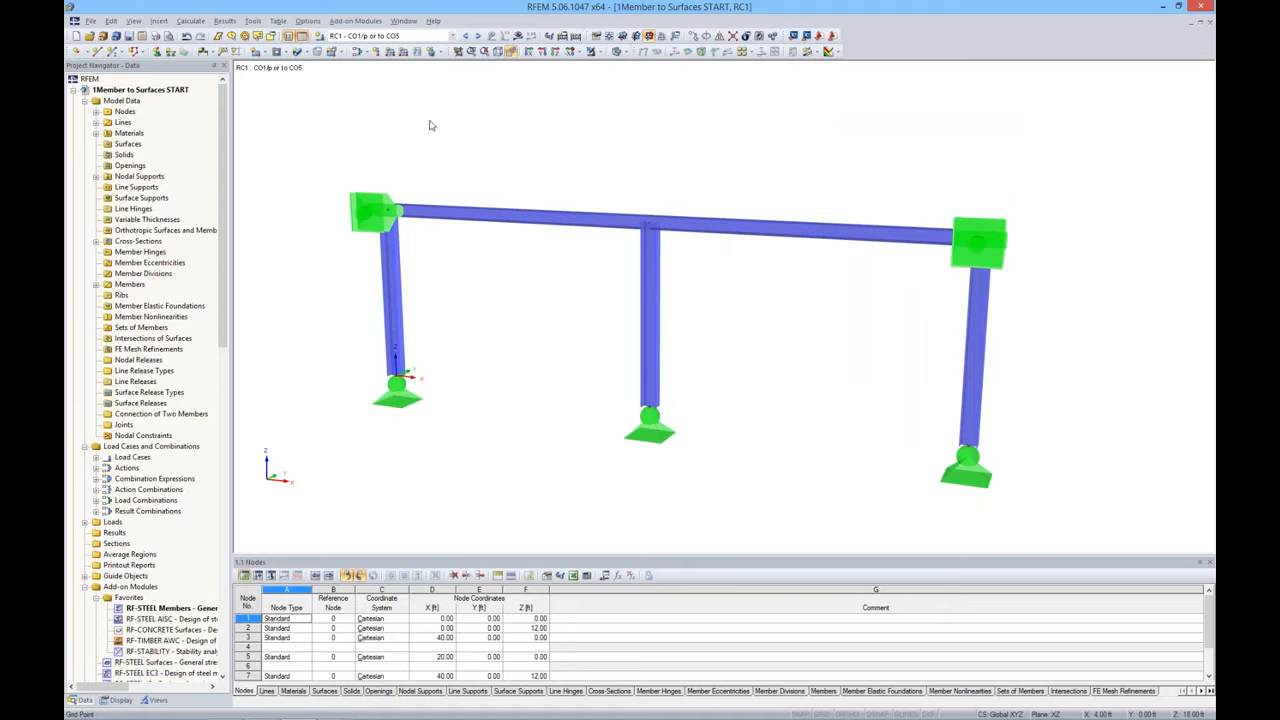
{"action": "middle_click_drag", "start_coordinate": [682, 142], "coordinate": [586, 119]}
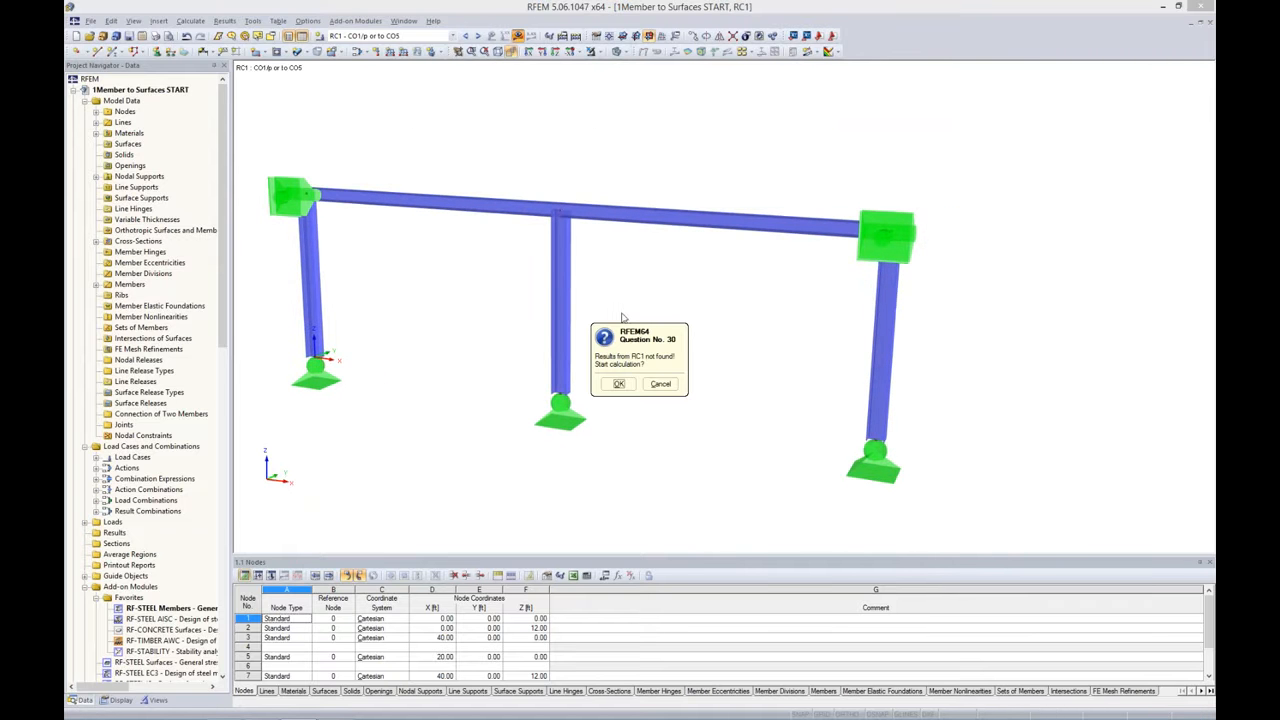
{"action": "left_click", "coordinate": [618, 384]}
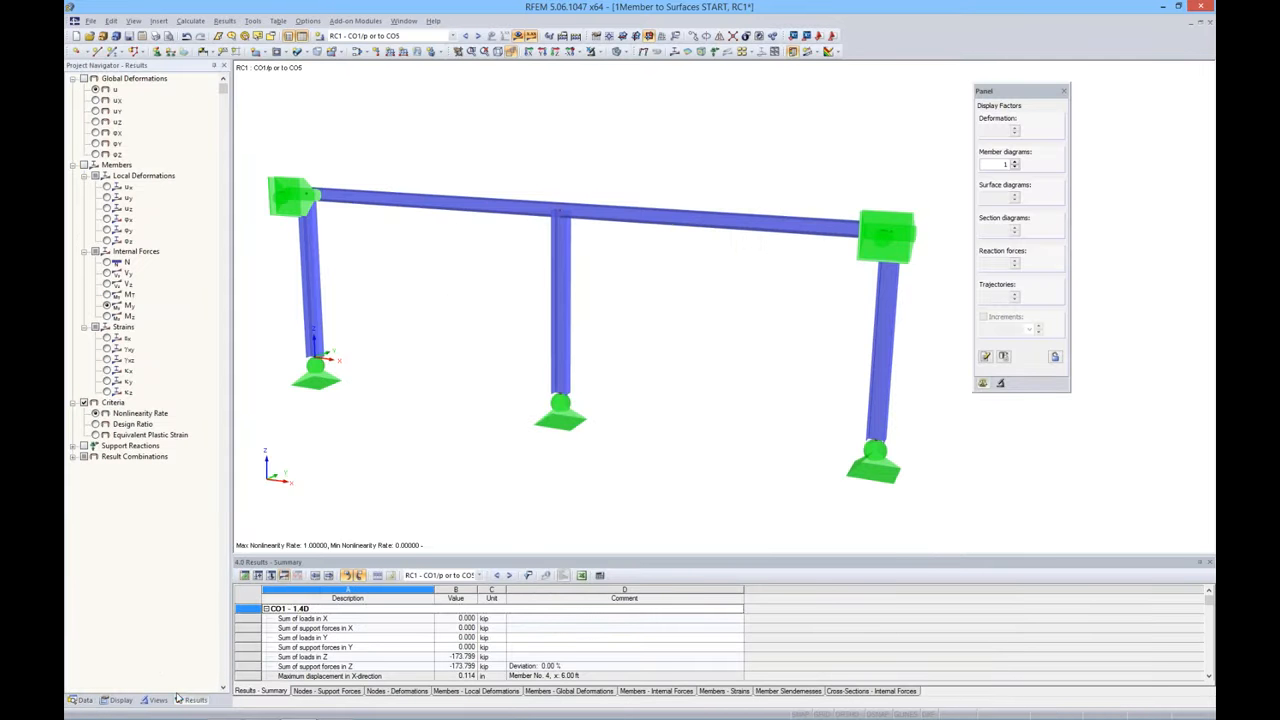
Display the member bending moment M-y diagrams for RC1 and inspect them along the frame
{"action": "left_click", "coordinate": [84, 165]}
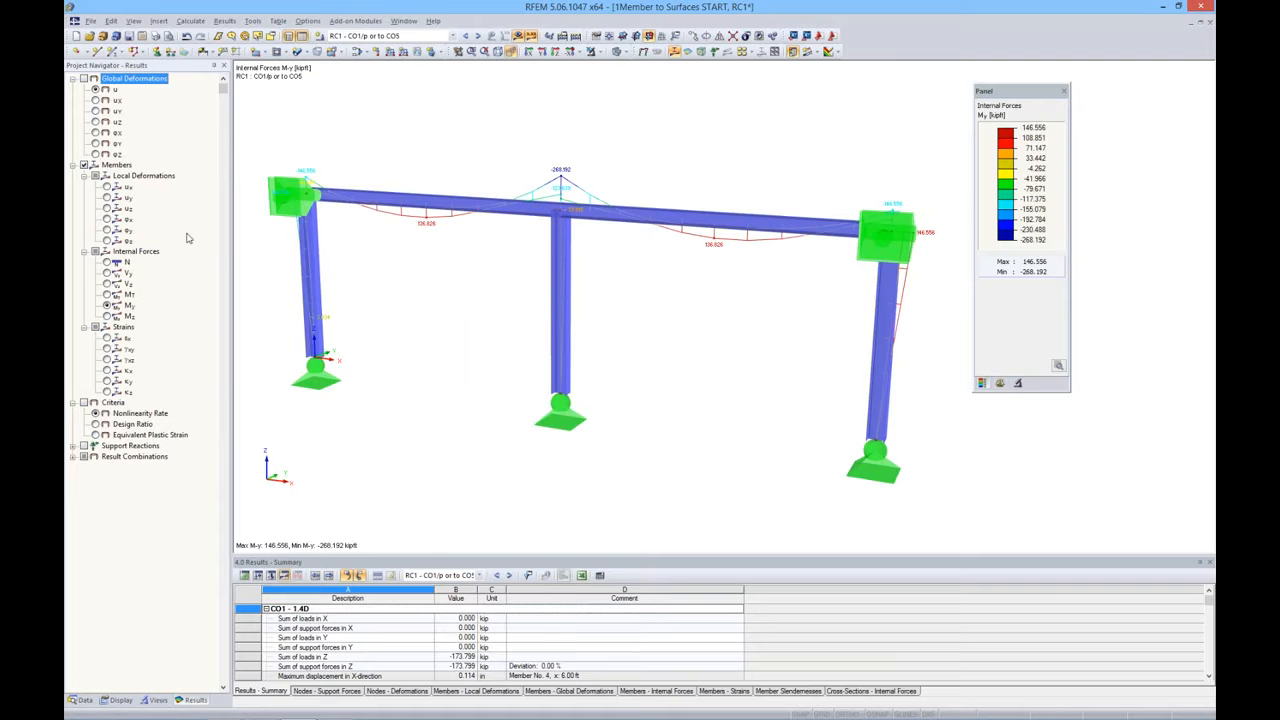
{"action": "middle_click_drag", "start_coordinate": [619, 277], "coordinate": [677, 277], "text": "ctrl"}
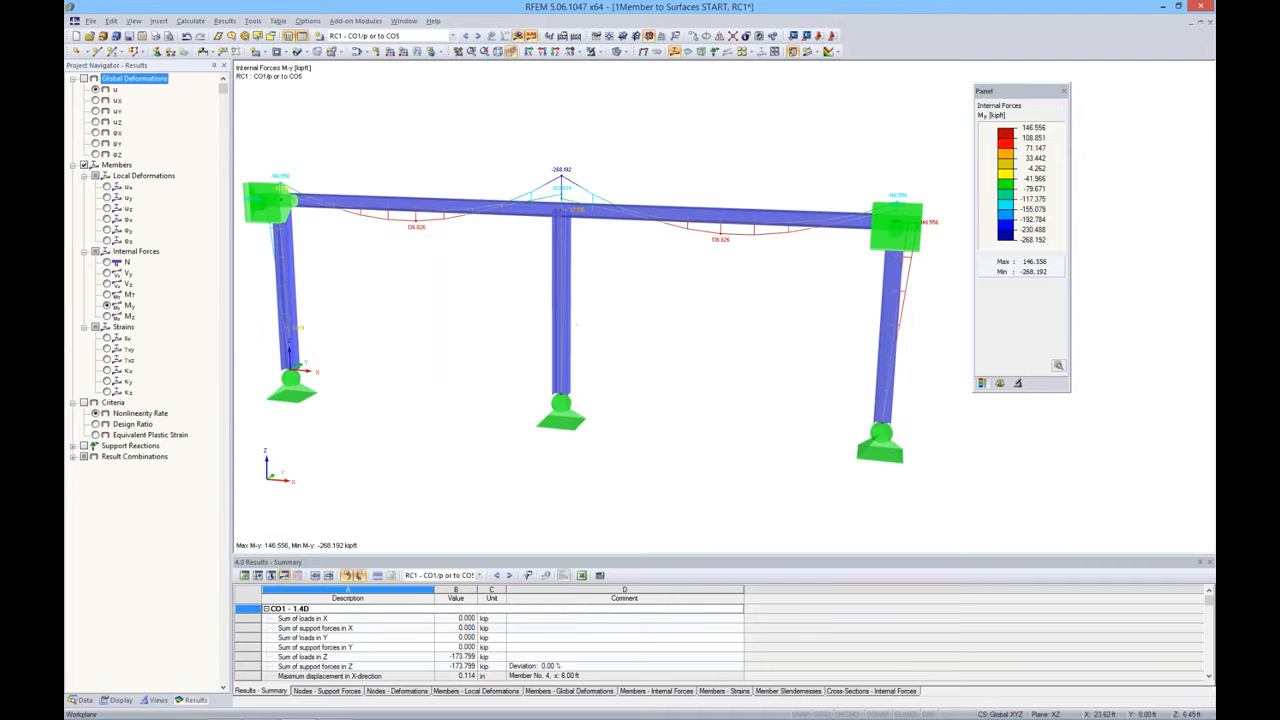
{"action": "middle_click_drag", "start_coordinate": [628, 304], "coordinate": [647, 303], "text": "ctrl"}
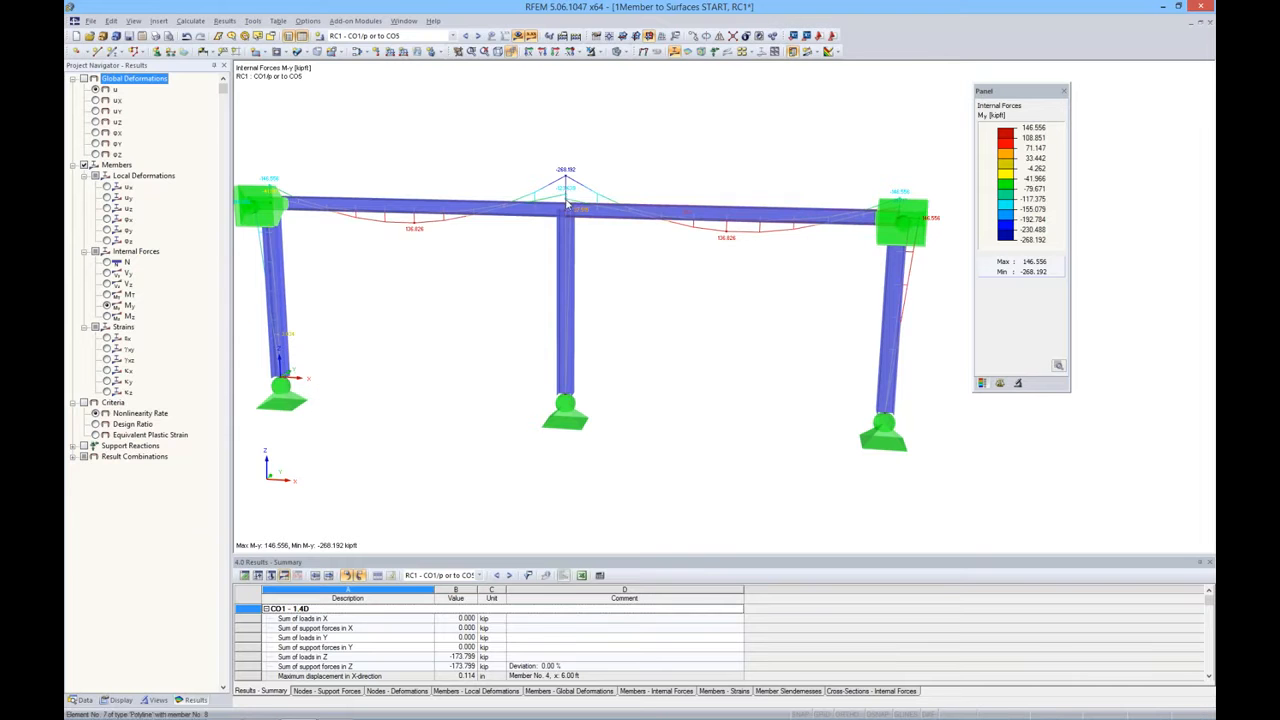
Compare the M-y diagrams of the individual load combinations, ending on CO5 - 0.9D + W
{"action": "left_click", "coordinate": [465, 37]}
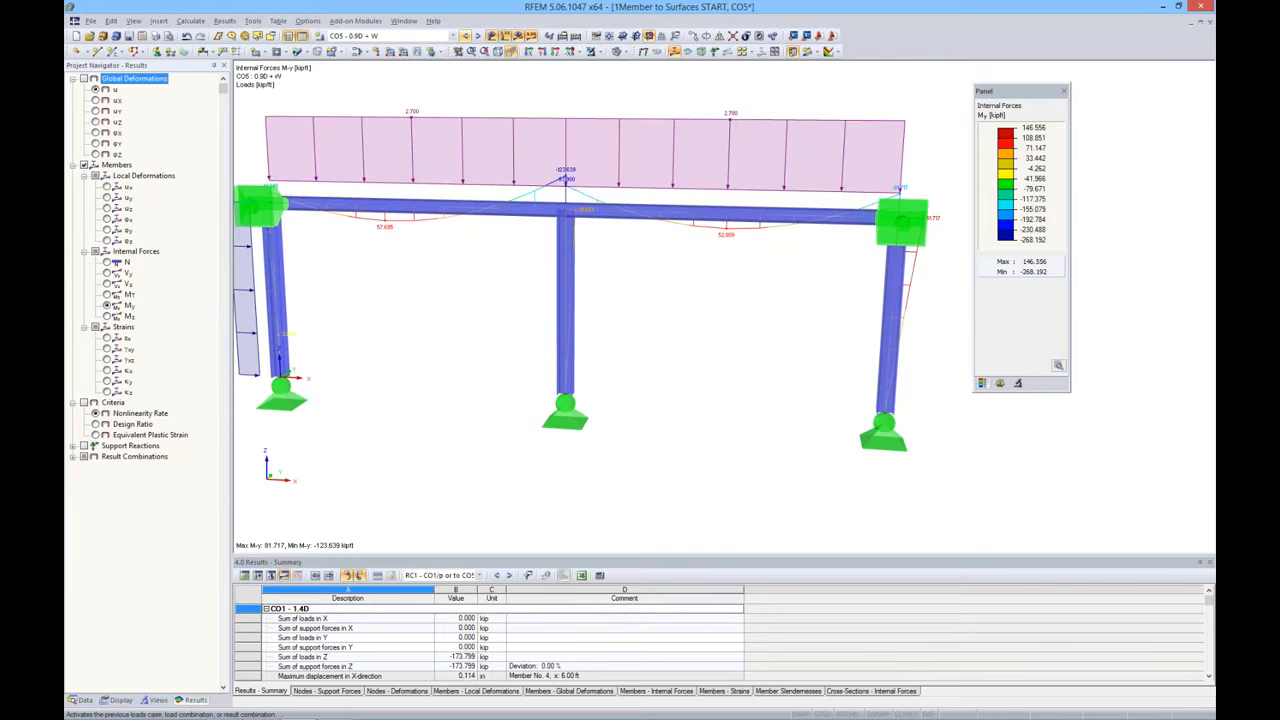
{"action": "left_click", "coordinate": [465, 37]}
{"action": "left_click", "coordinate": [465, 37]}
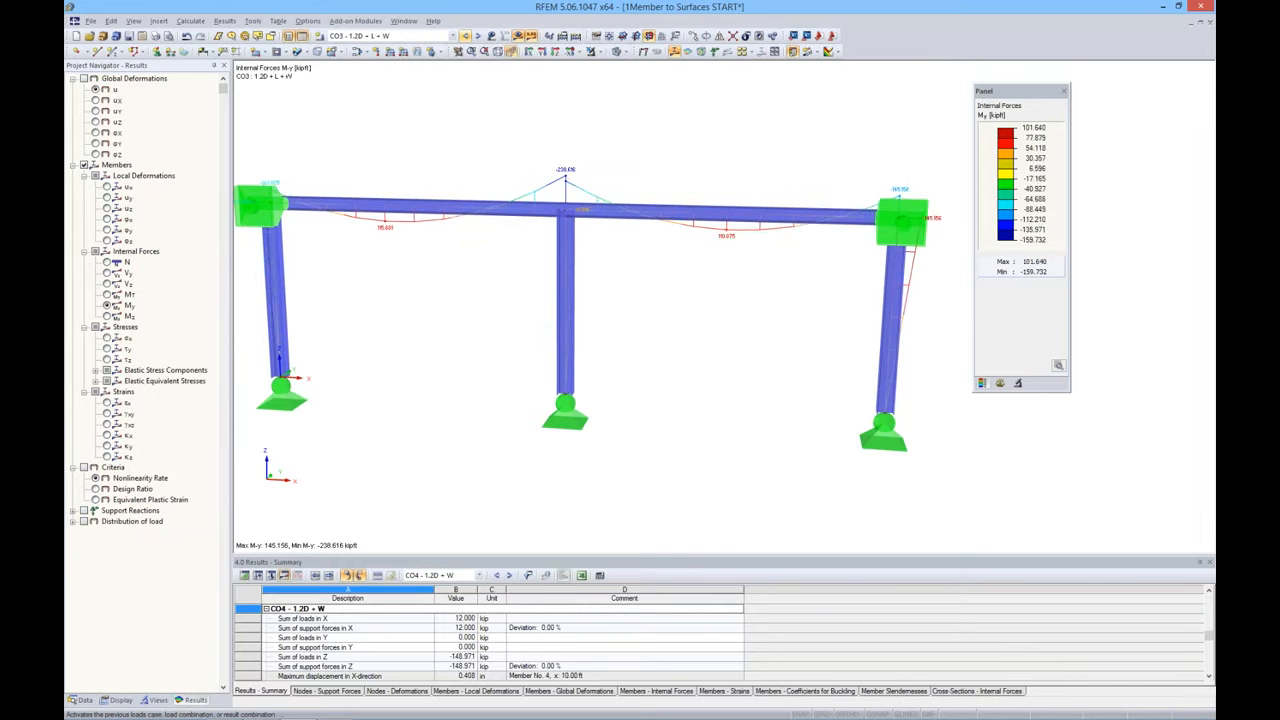
{"action": "left_click", "coordinate": [465, 37]}
{"action": "left_click", "coordinate": [478, 37]}
{"action": "left_click", "coordinate": [478, 37]}
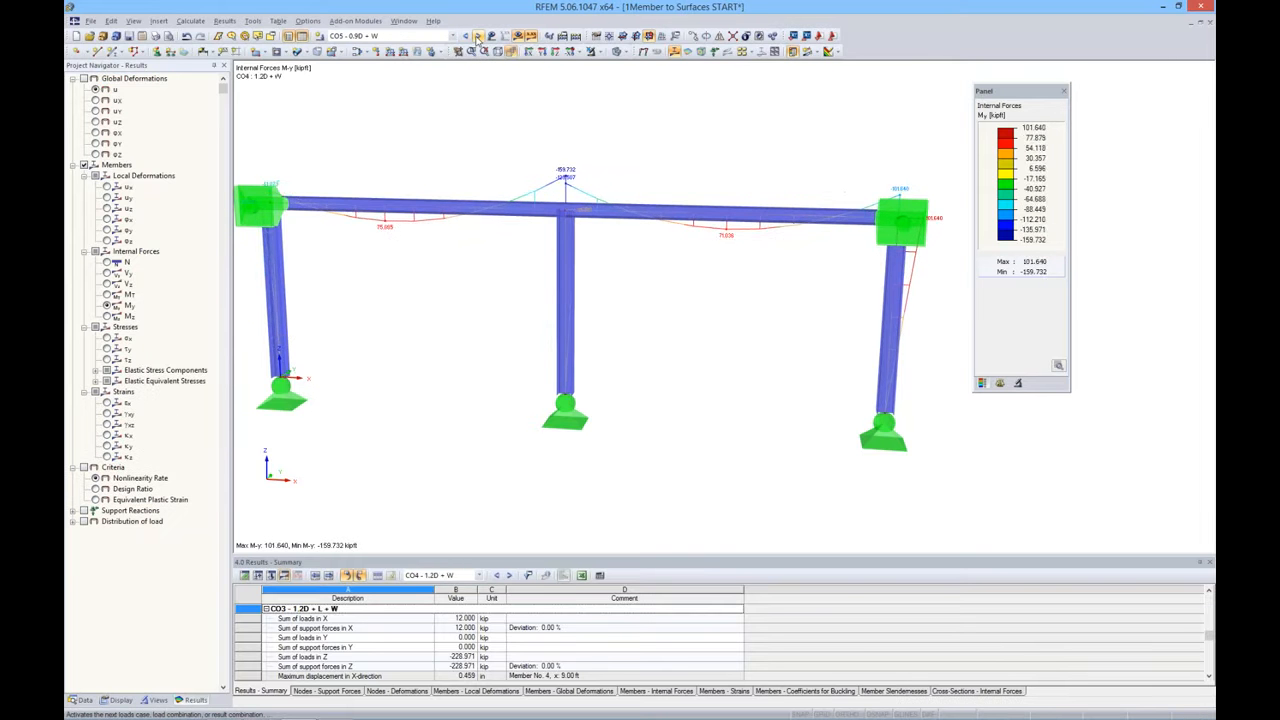
{"action": "left_click", "coordinate": [478, 37]}
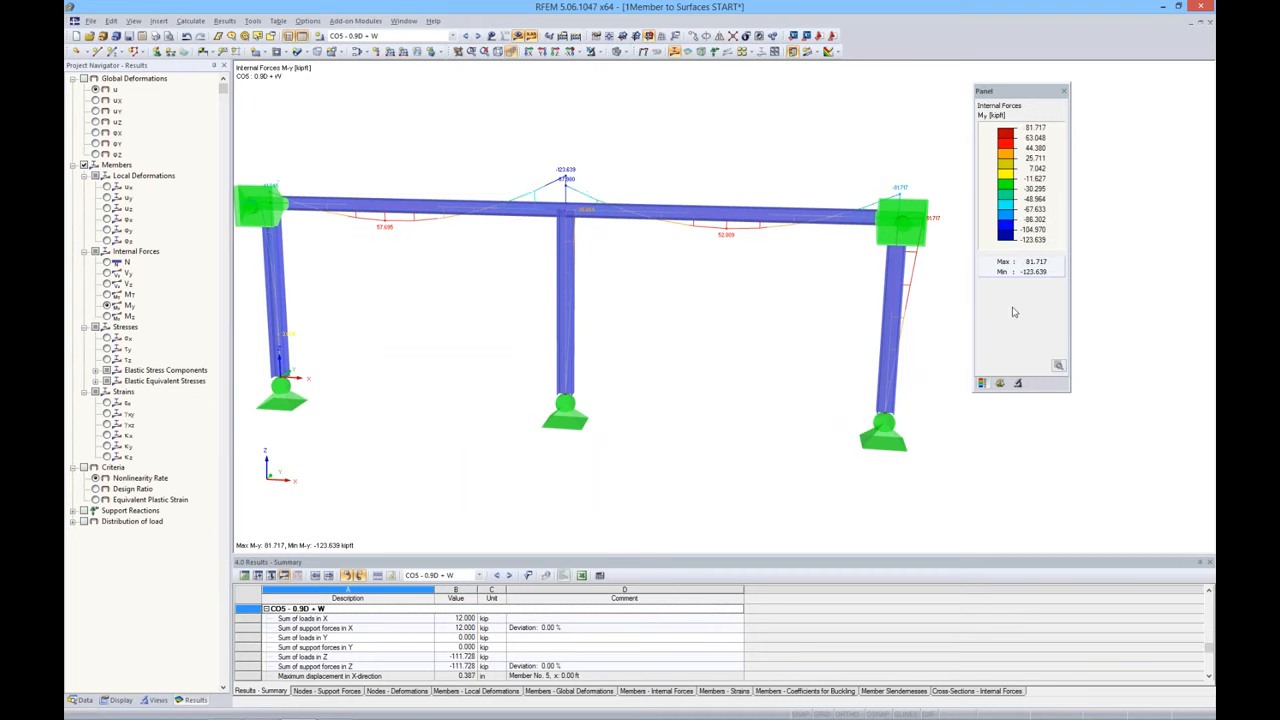
Set the display factor for the member diagrams to 2
{"action": "left_click", "coordinate": [1000, 383]}
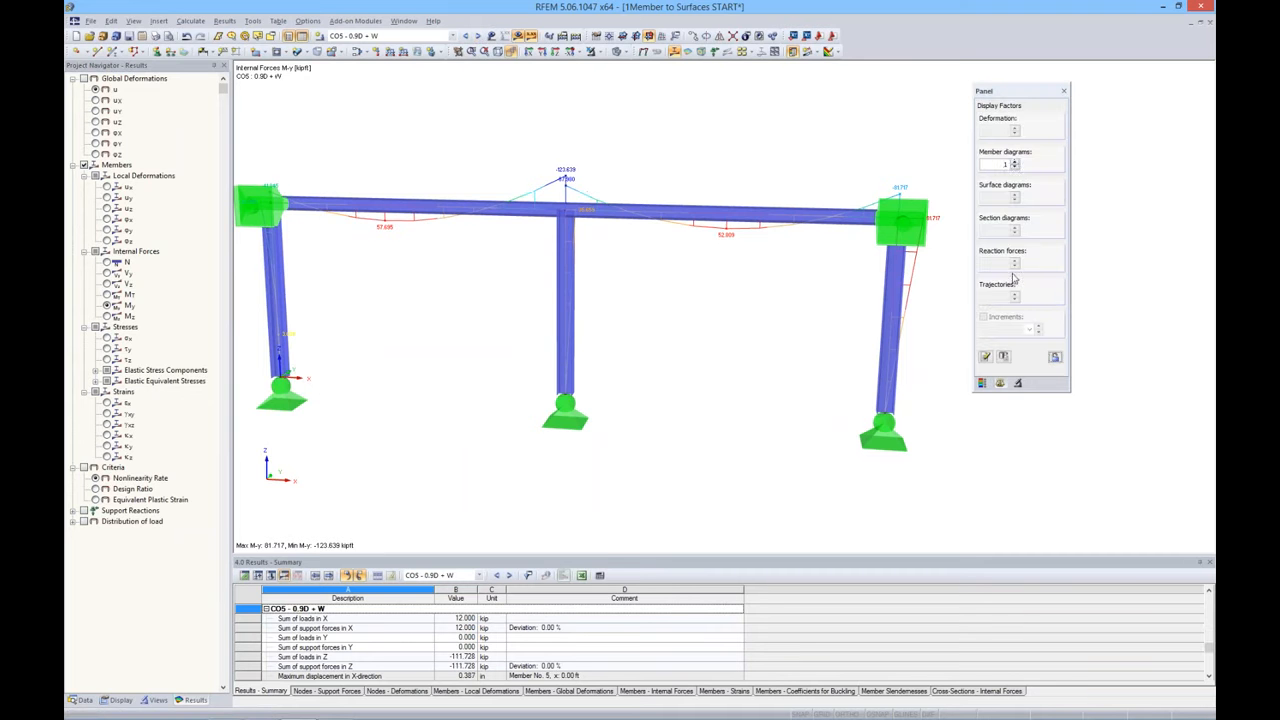
{"action": "left_click", "coordinate": [1014, 161]}
{"action": "left_click", "coordinate": [1014, 161]}
{"action": "left_click", "coordinate": [1014, 168]}
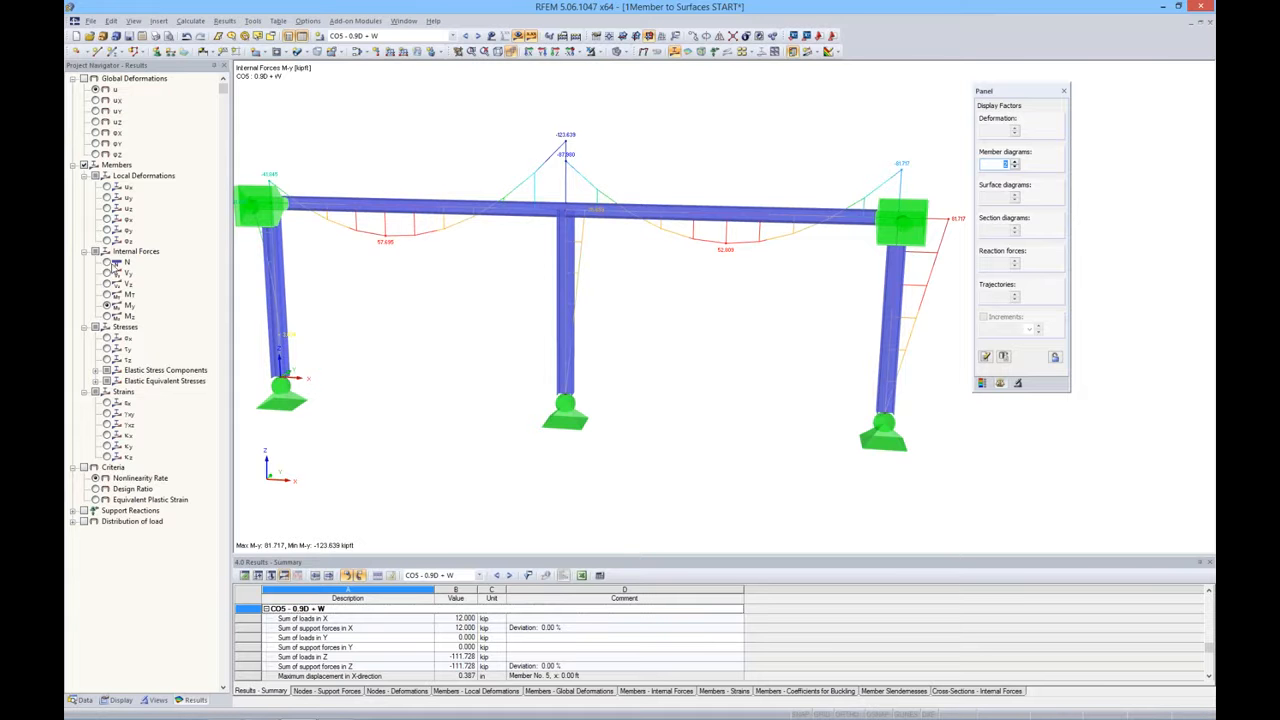
View the axial force N and the shear force V-z diagrams of the members, and move the results panel clear of the frame
{"action": "left_click", "coordinate": [107, 262]}
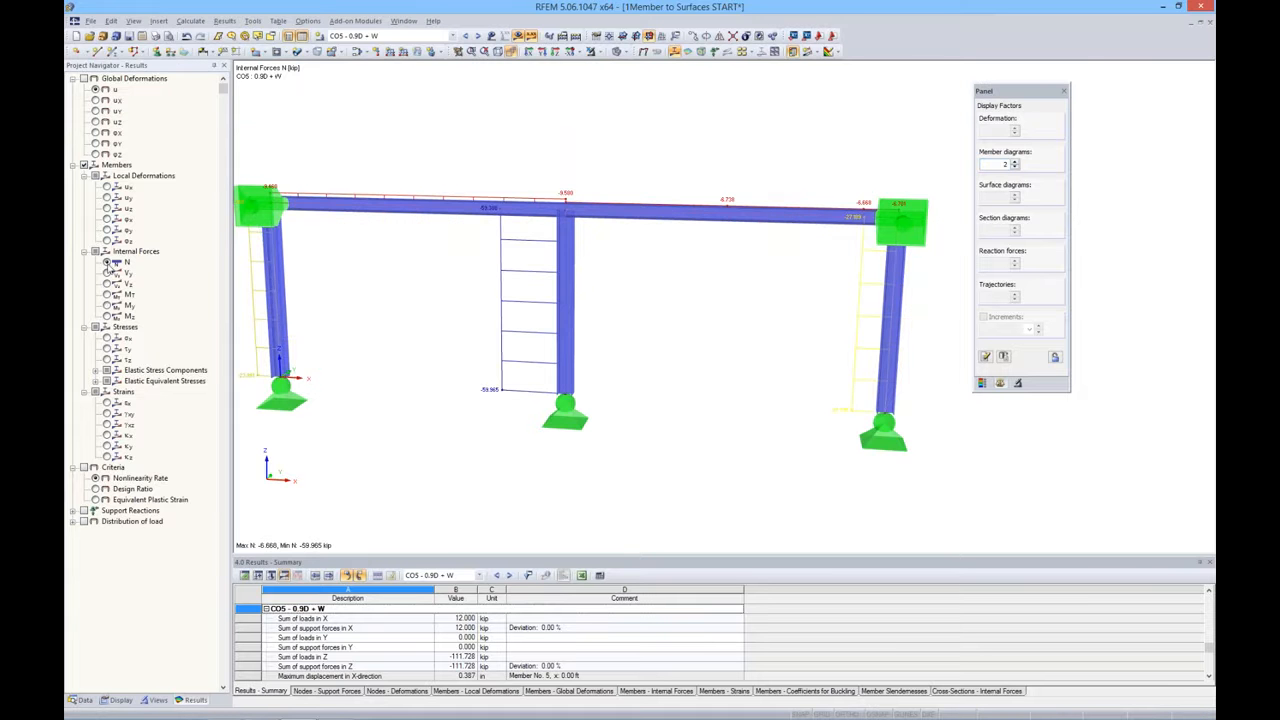
{"action": "left_click", "coordinate": [107, 284]}
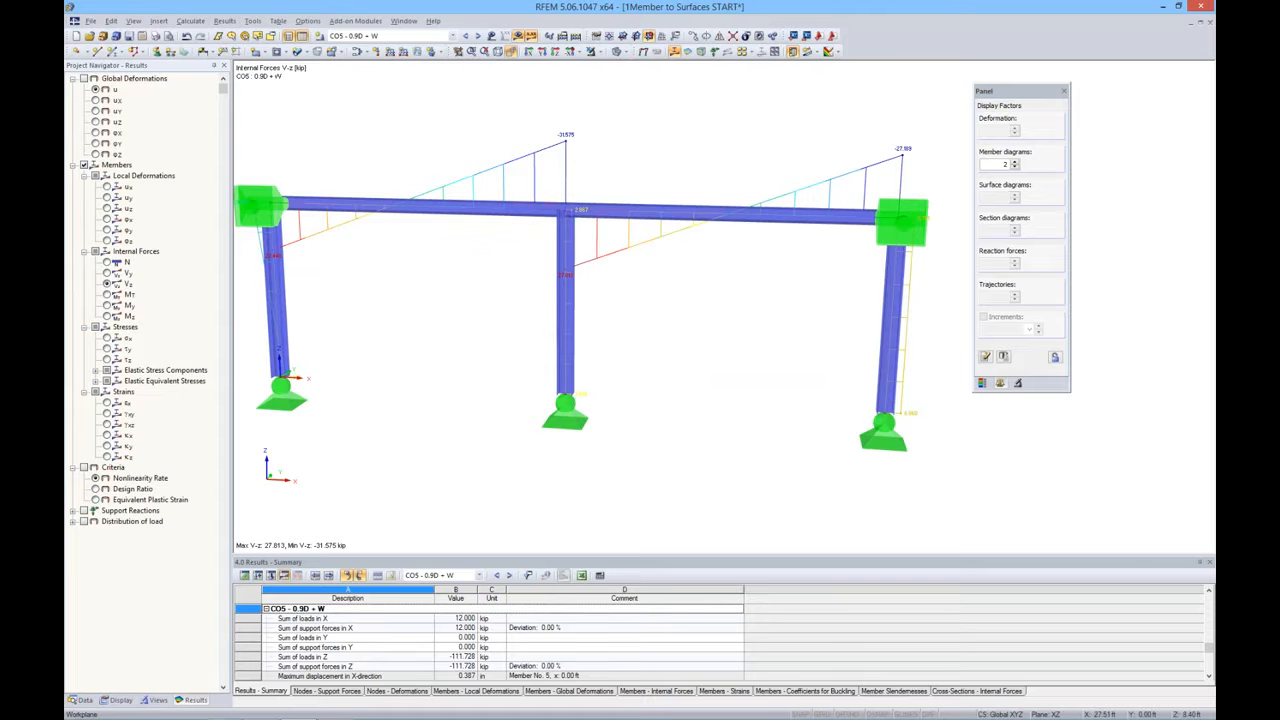
{"action": "mouse_move", "coordinate": [688, 280]}
{"action": "middle_mouse_down", "text": "ctrl"}
{"action": "mouse_move", "coordinate": [711, 281]}
{"action": "mouse_move", "coordinate": [664, 283]}
{"action": "mouse_move", "coordinate": [696, 295]}
{"action": "middle_mouse_up", "text": "ctrl"}
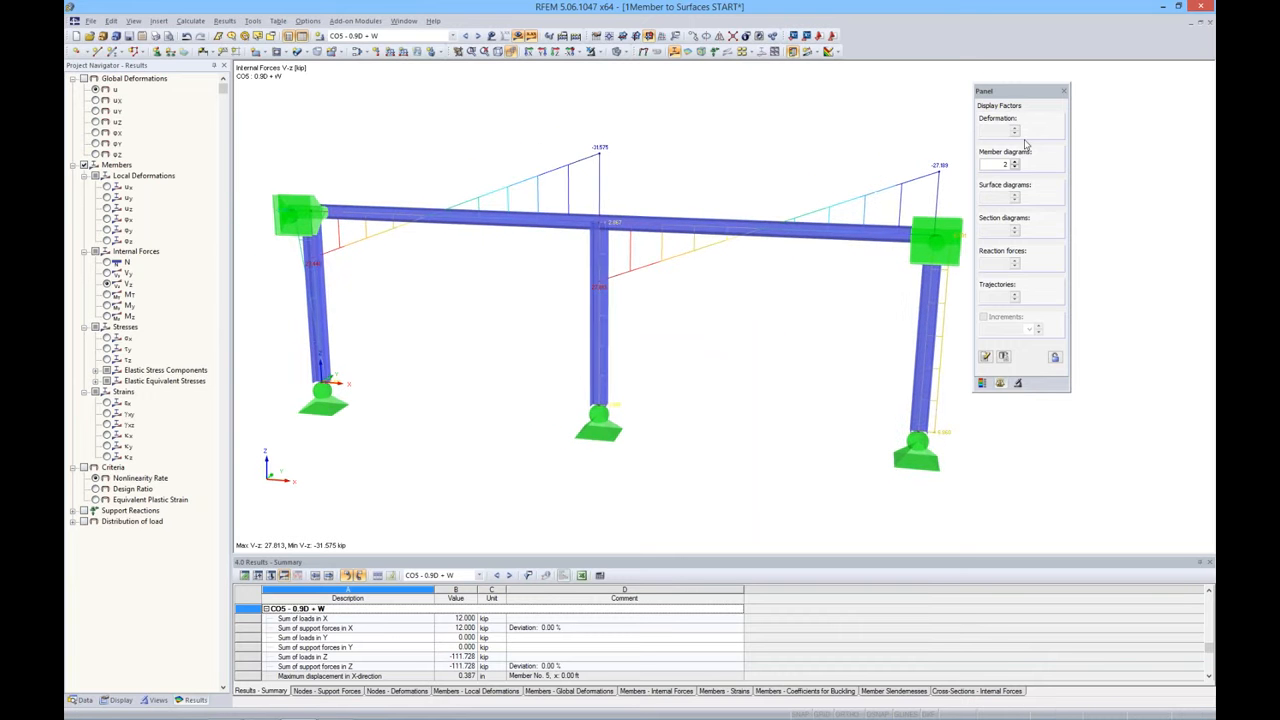
{"action": "left_click_drag", "start_coordinate": [1022, 96], "coordinate": [1116, 94]}
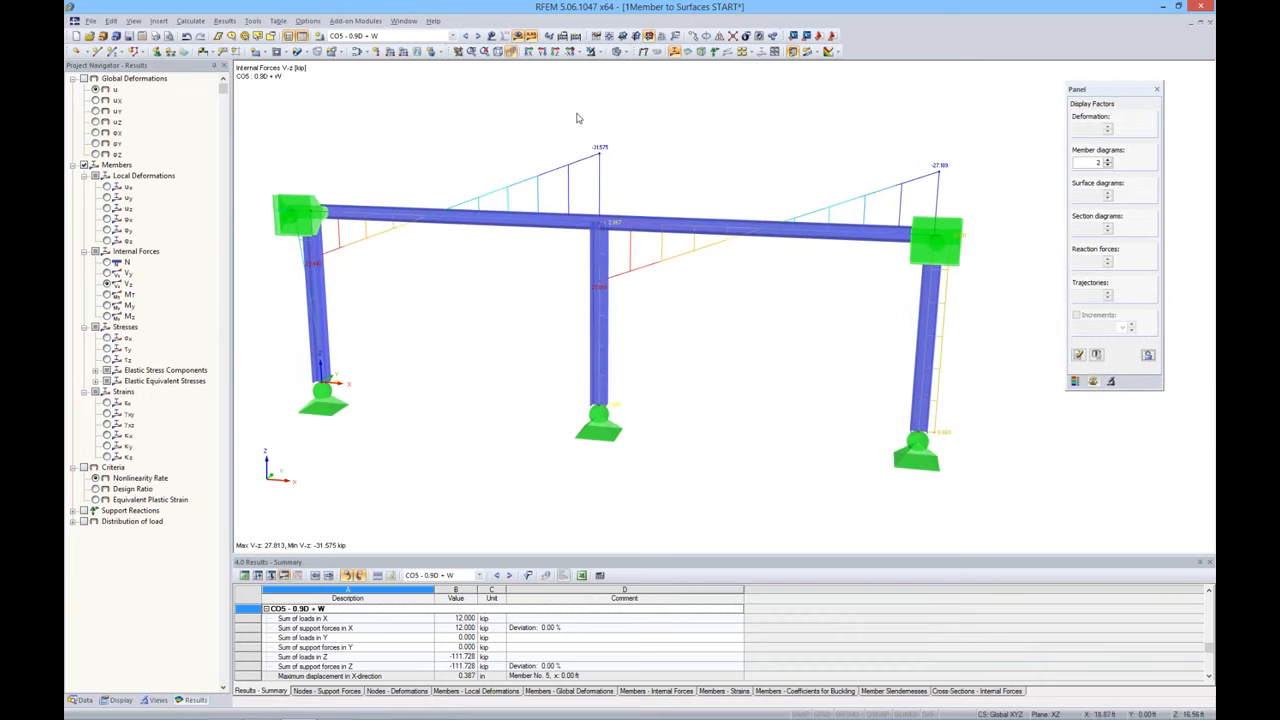
Calculate the RF-STEEL Members CA1 stress analysis and show the colour scale for its Sigma-eqv stress ratio
{"action": "left_click", "coordinate": [453, 37]}
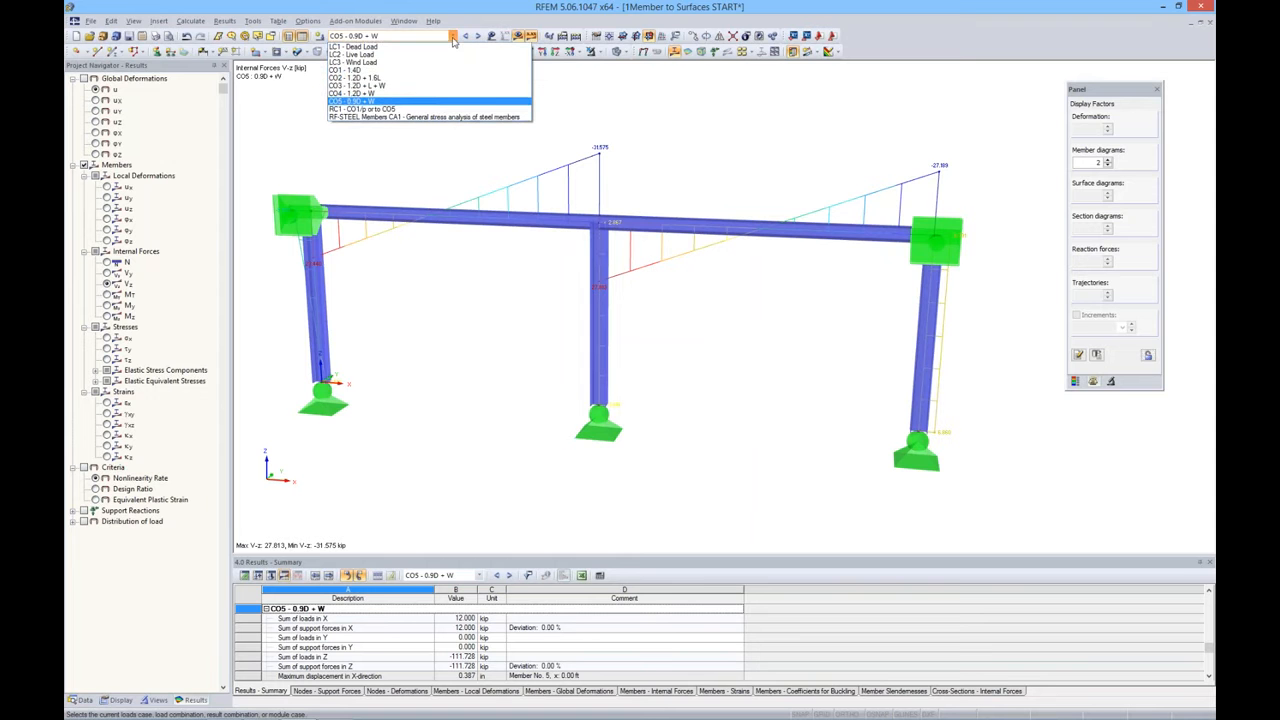
{"action": "left_click", "coordinate": [471, 118]}
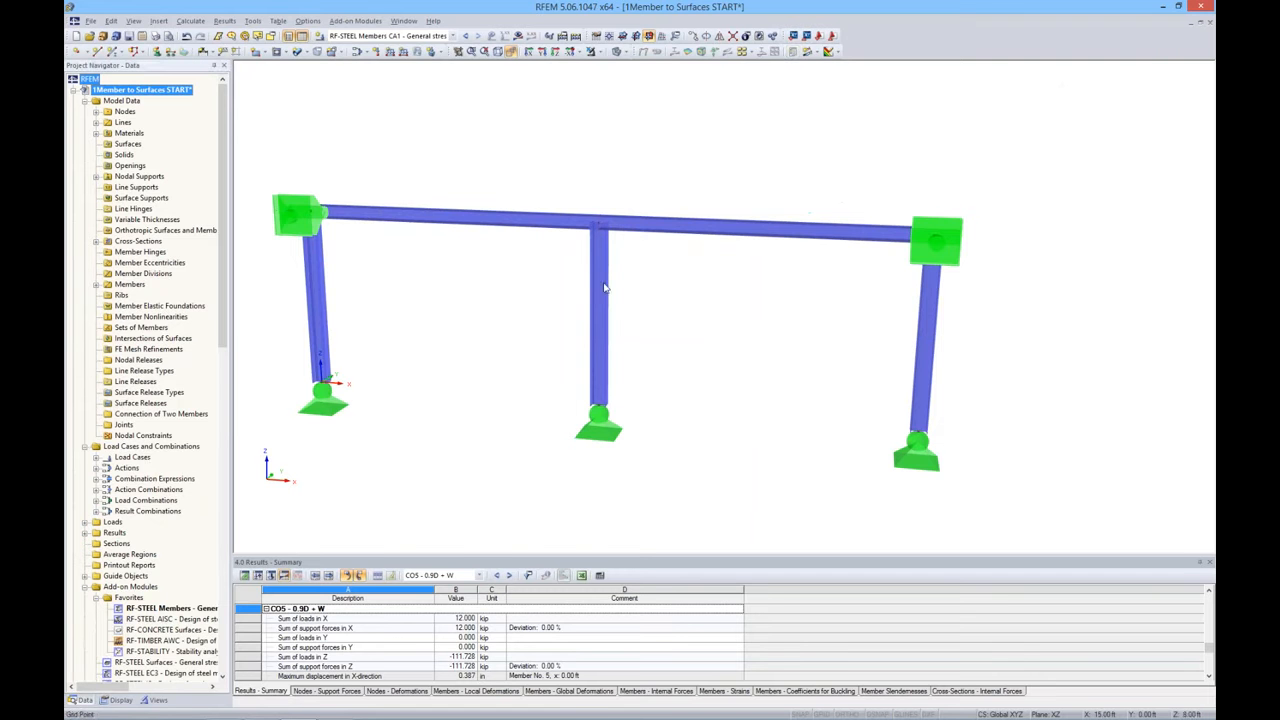
{"action": "left_click", "coordinate": [518, 38]}
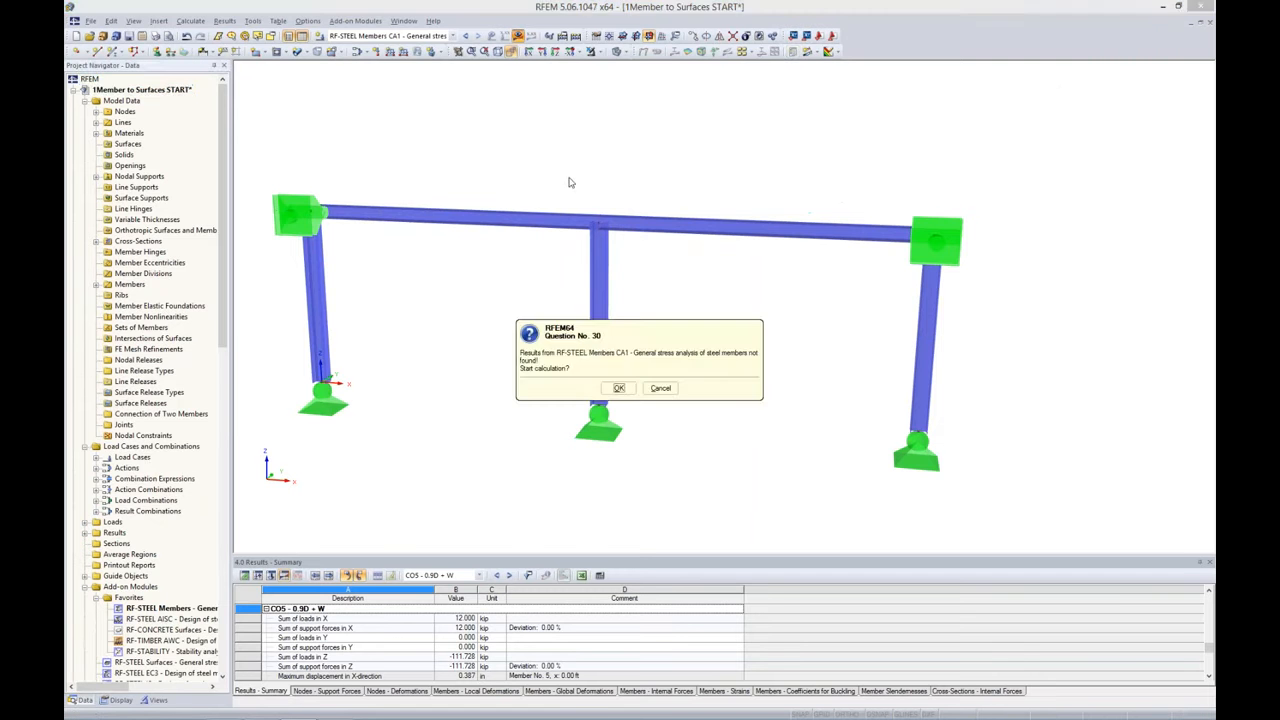
{"action": "left_click", "coordinate": [618, 388]}
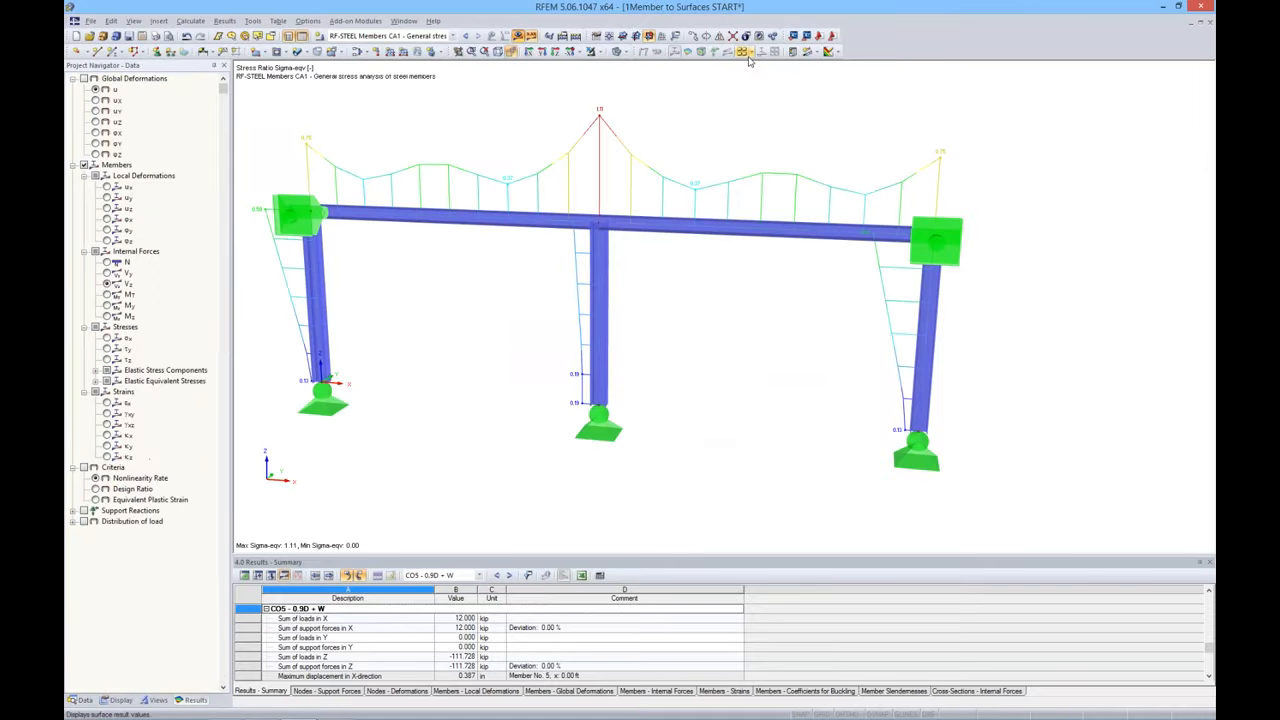
{"action": "middle_click_drag", "start_coordinate": [723, 283], "coordinate": [737, 297]}
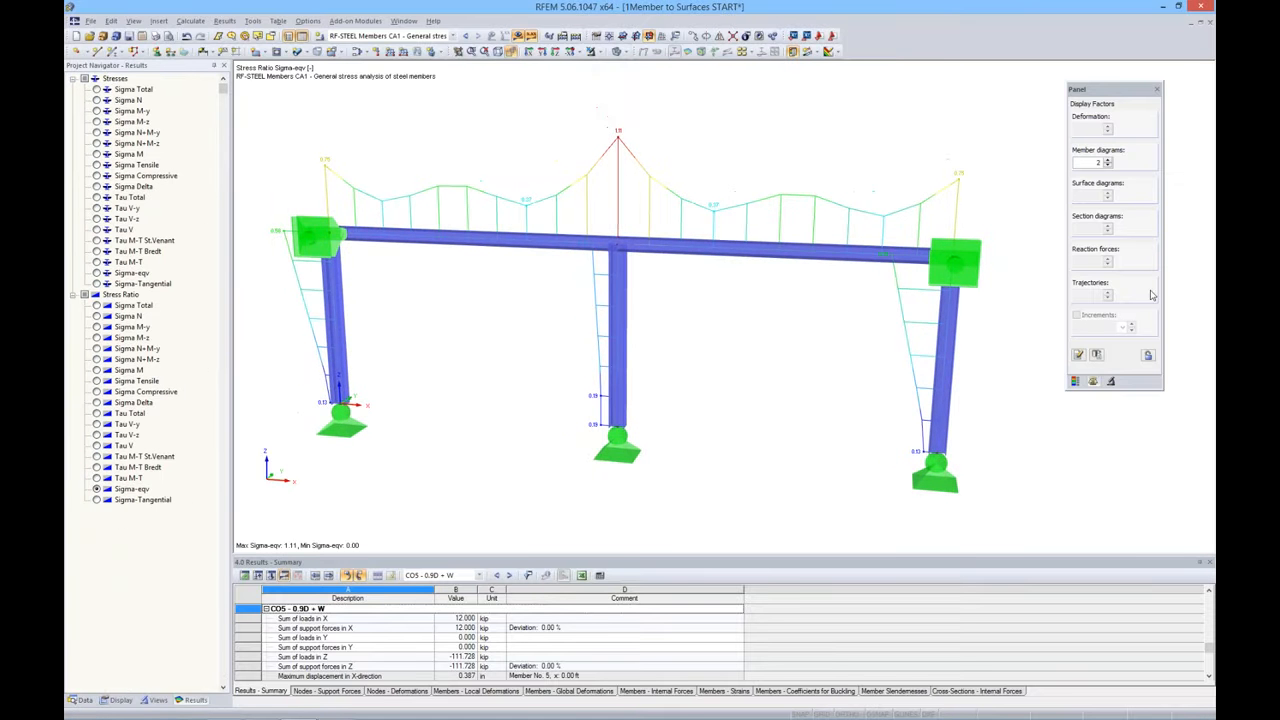
{"action": "left_click", "coordinate": [1075, 381]}
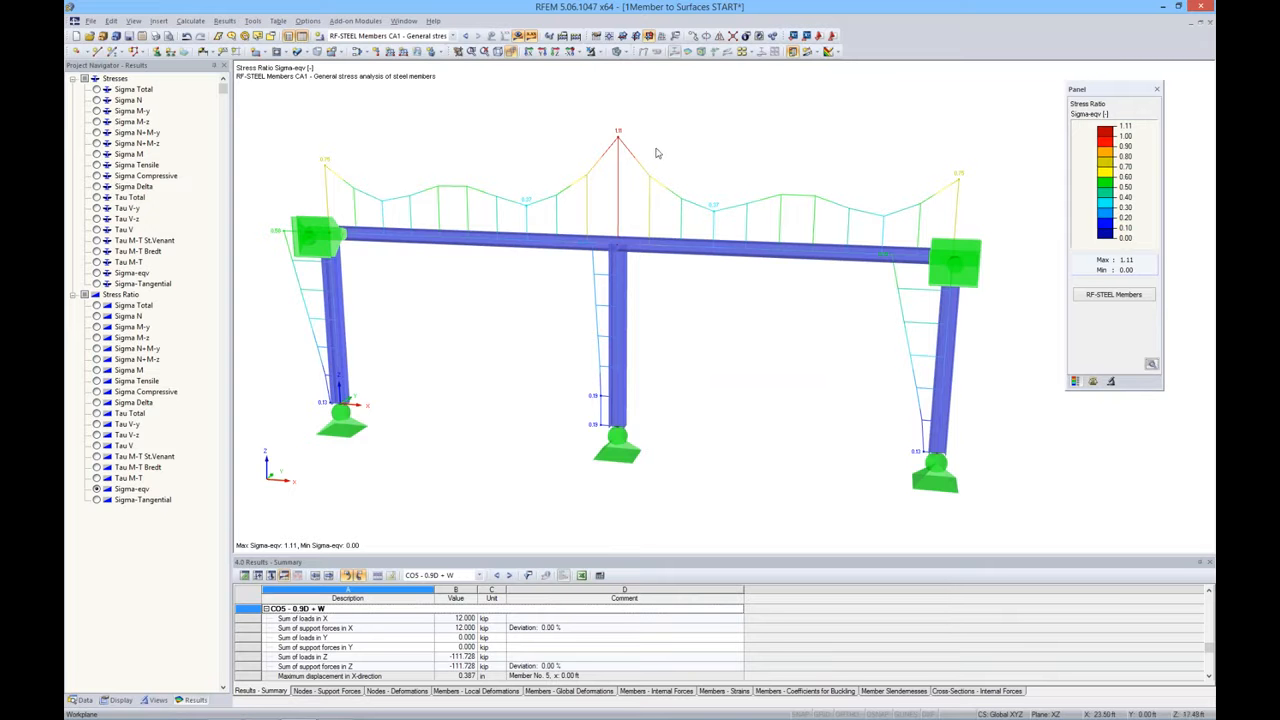
Set the display factor of the stress ratio member diagrams to 0.75
{"action": "left_click", "coordinate": [1093, 381]}
{"action": "left_click", "coordinate": [1107, 165]}
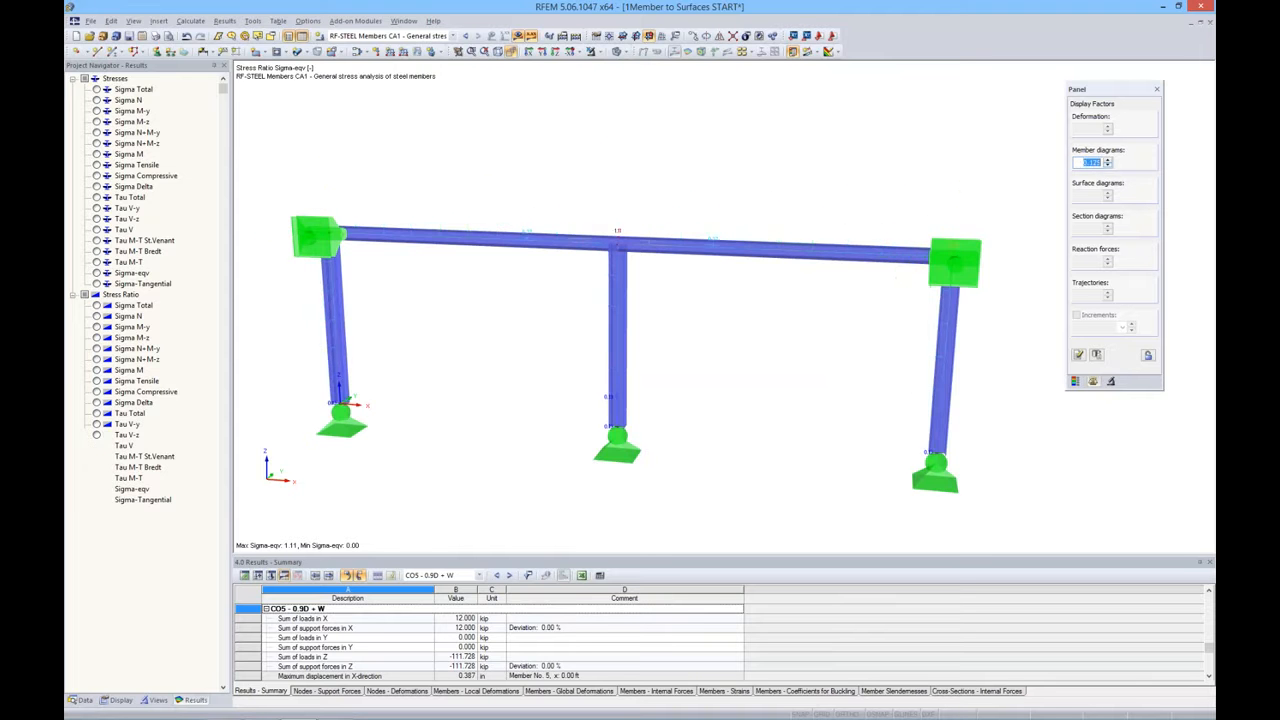
{"action": "left_click", "coordinate": [1107, 165]}
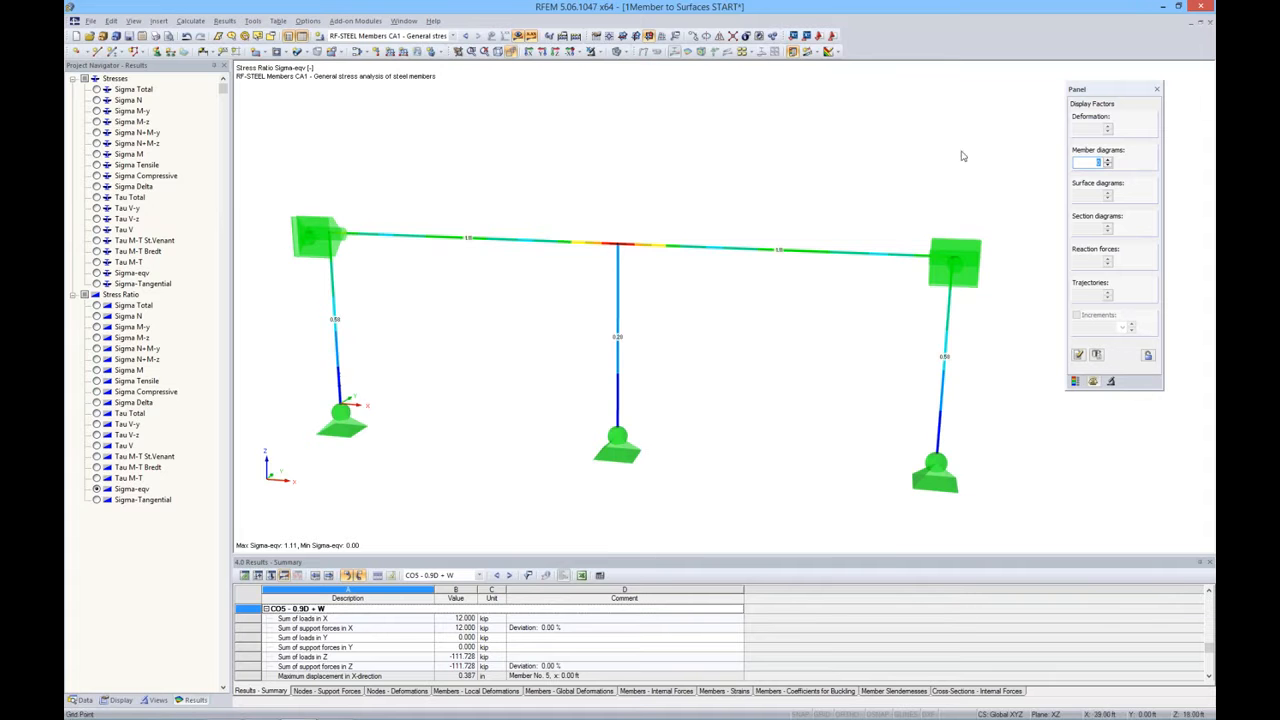
{"action": "left_click", "coordinate": [1108, 164]}
{"action": "left_click", "coordinate": [1108, 161]}
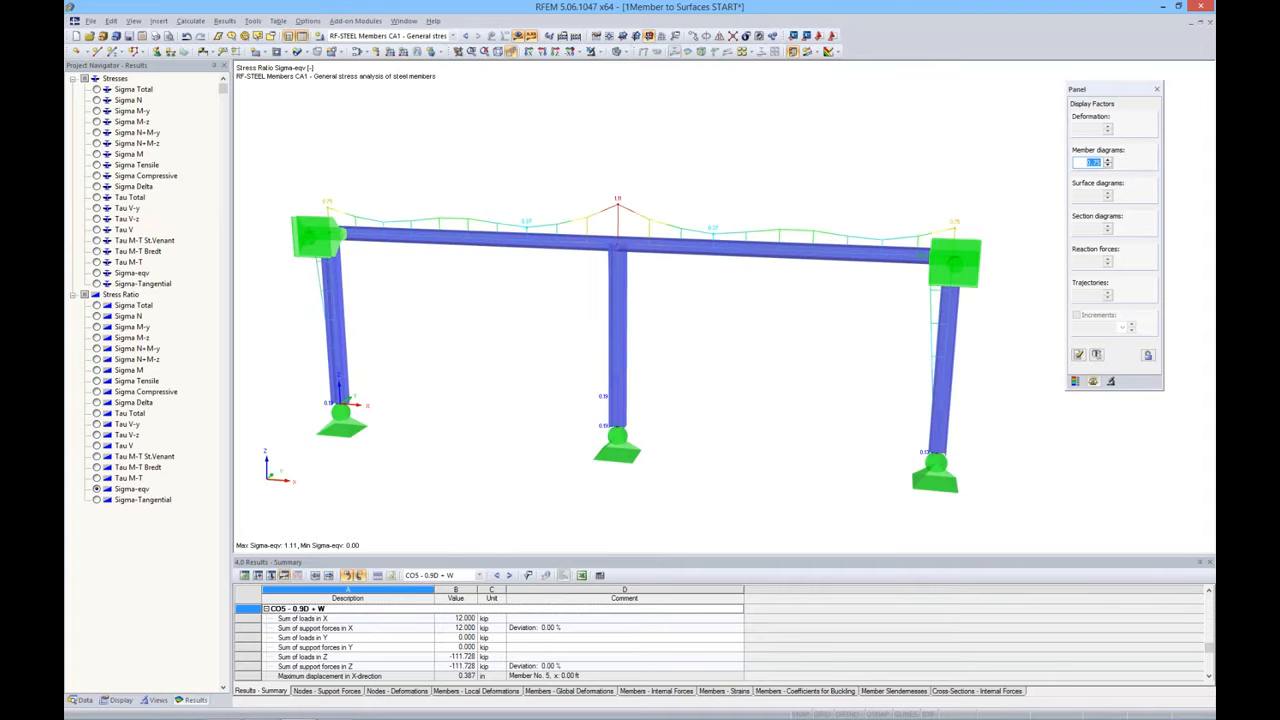
Switch the model display to wireframe so the members are drawn as lines
{"action": "middle_click_drag", "start_coordinate": [728, 201], "coordinate": [712, 207], "text": "ctrl"}
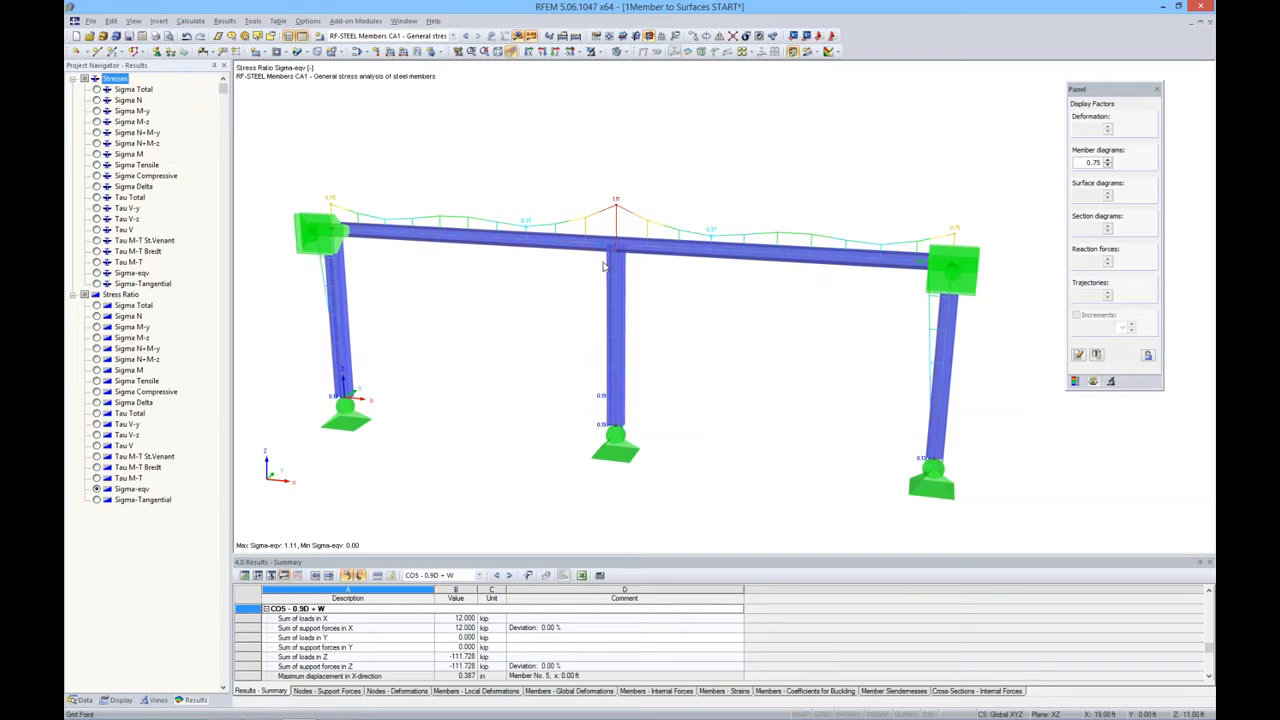
{"action": "left_click", "coordinate": [620, 51]}
{"action": "left_click", "coordinate": [630, 66]}
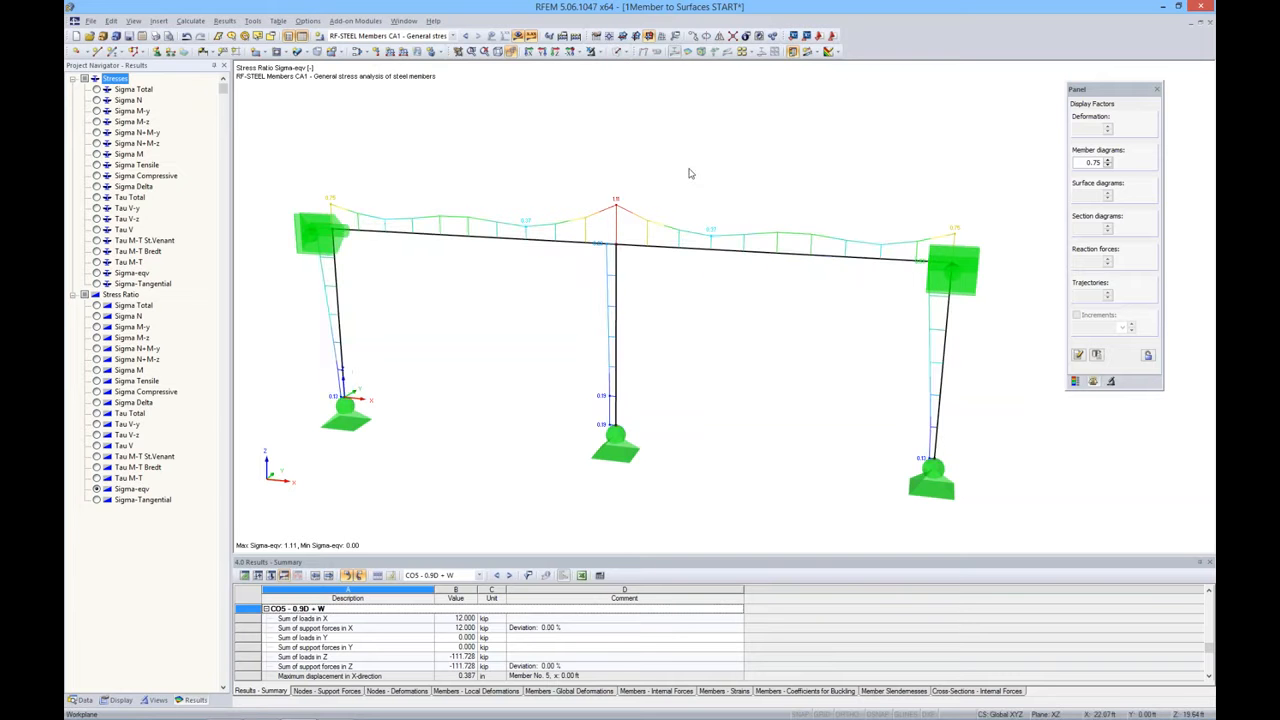
Hide the stress ratio results so that only the wireframe frame model is displayed
{"action": "left_click", "coordinate": [525, 52]}
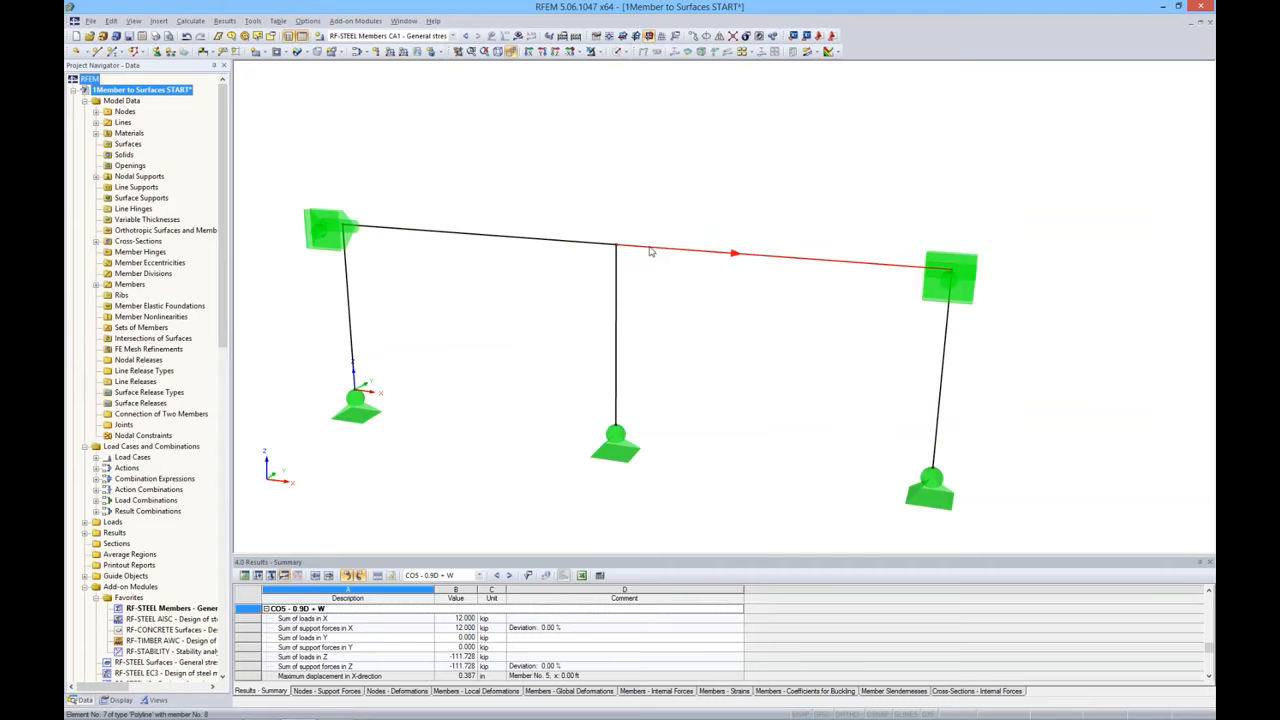
{"action": "scroll", "coordinate": [648, 254], "scroll_direction": "up", "scroll_amount": 5}
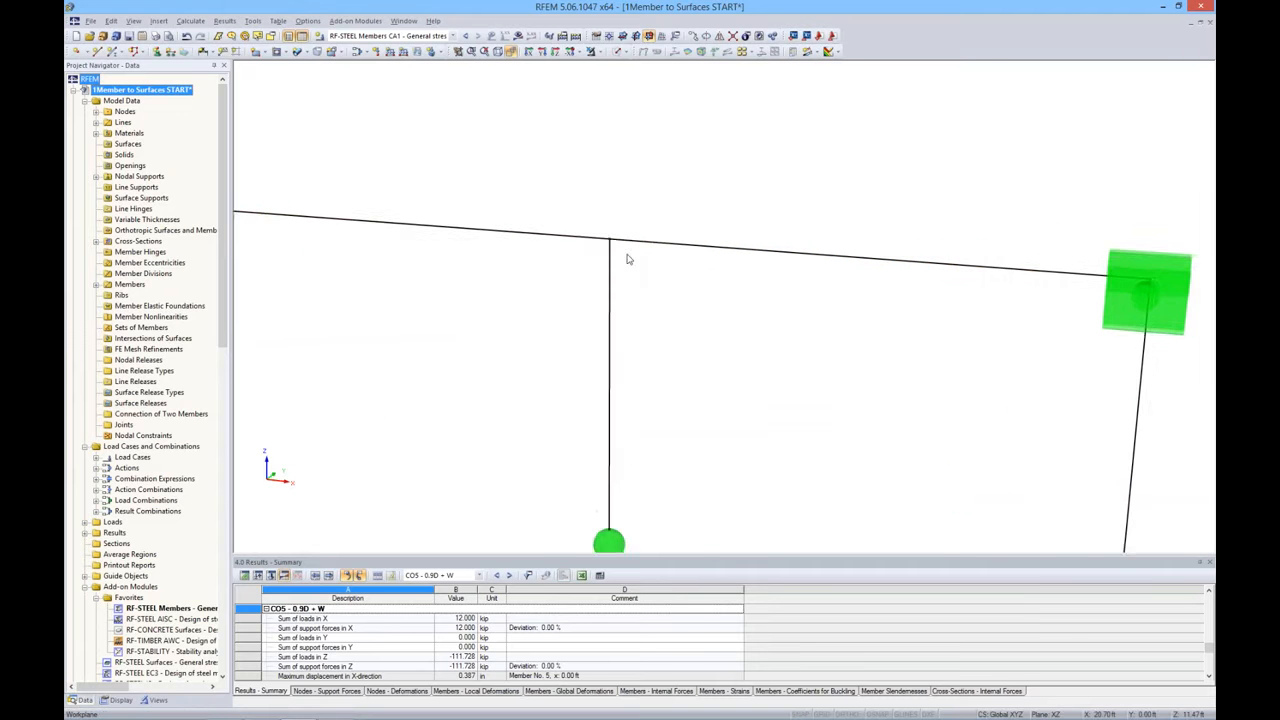
{"action": "scroll", "coordinate": [627, 259], "scroll_direction": "down", "scroll_amount": 4}
Divide the beam member on the origin side of the middle column with a new intermediate node 2 ft from its member end
{"action": "right_click", "coordinate": [550, 241]}
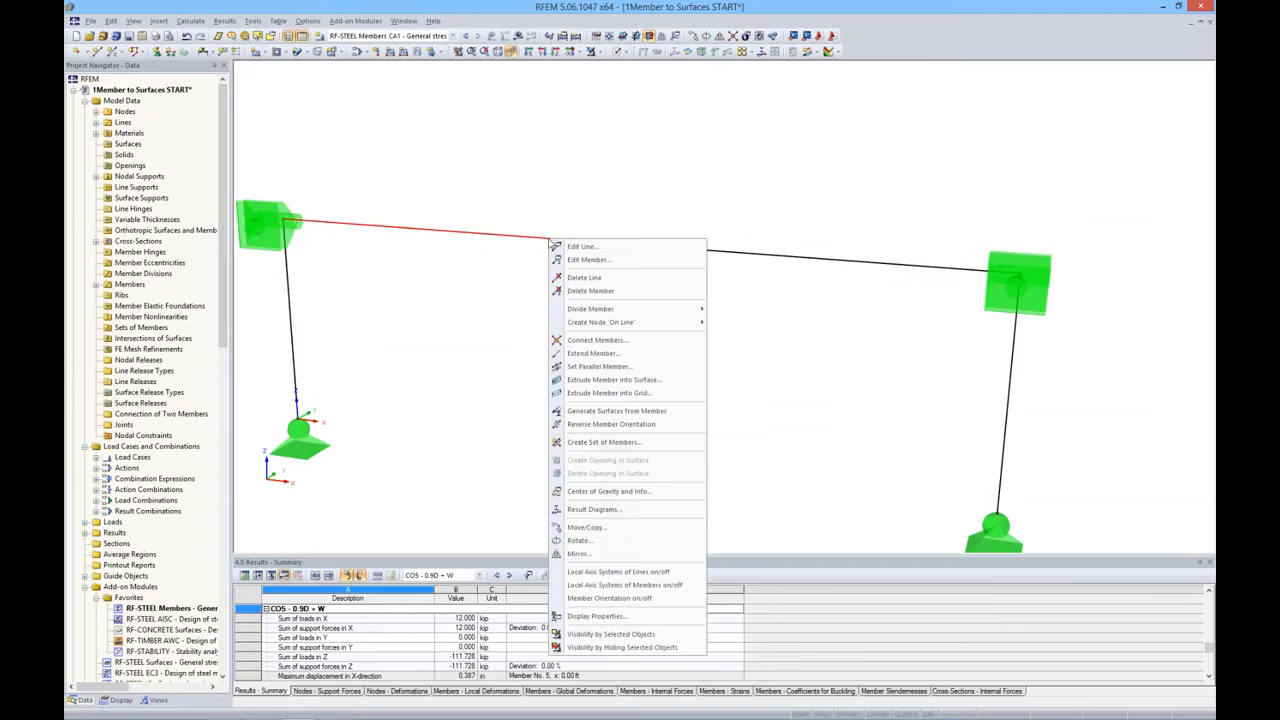
{"action": "key", "text": "Escape"}
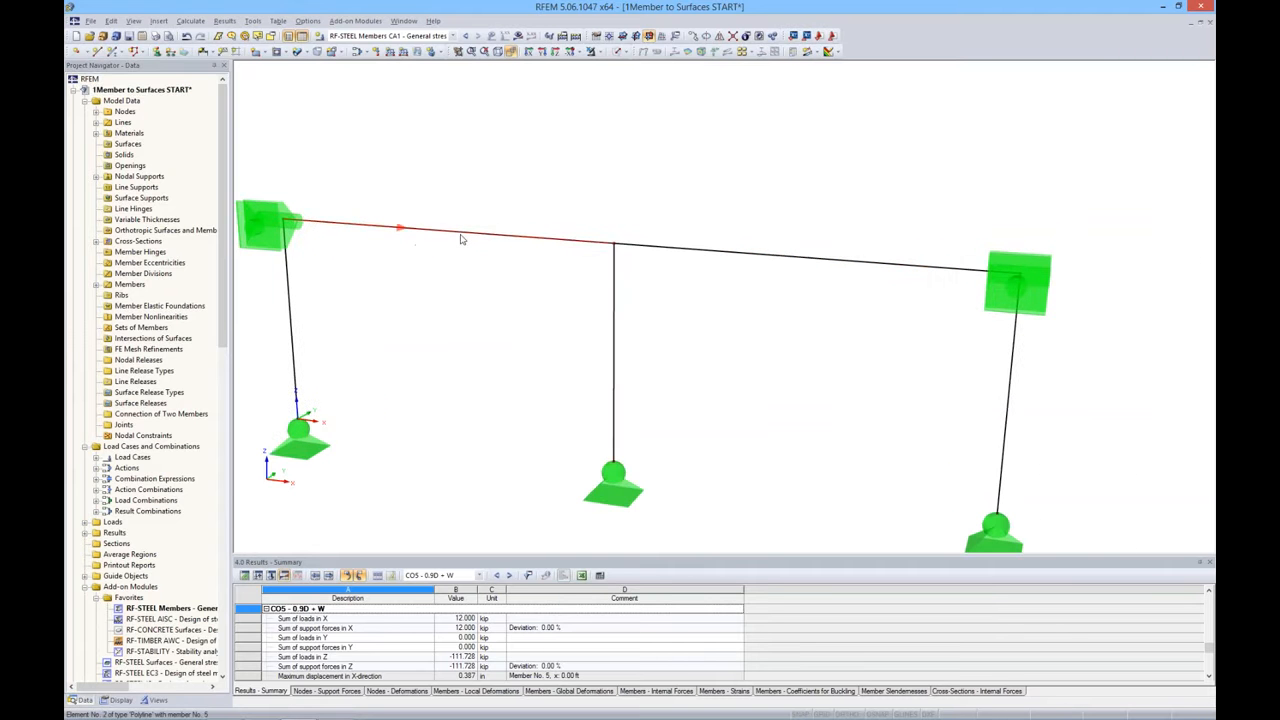
{"action": "right_click", "coordinate": [463, 237]}
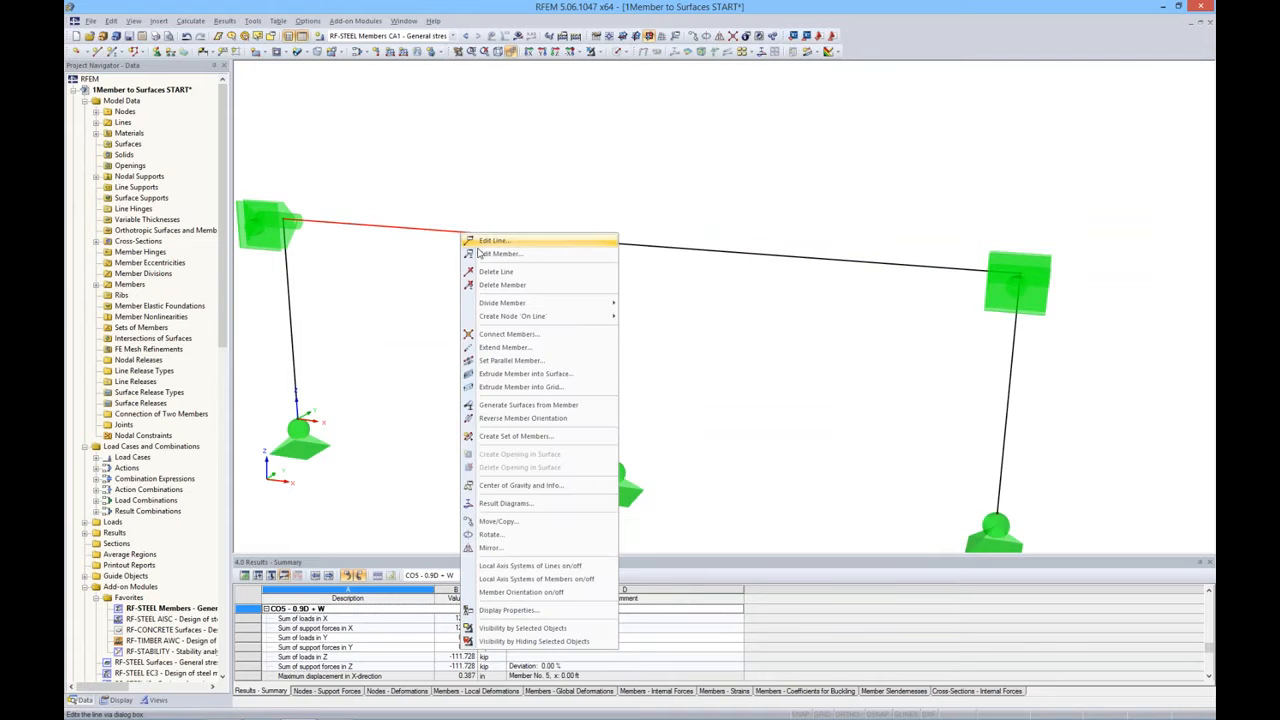
{"action": "mouse_move", "coordinate": [499, 307]}
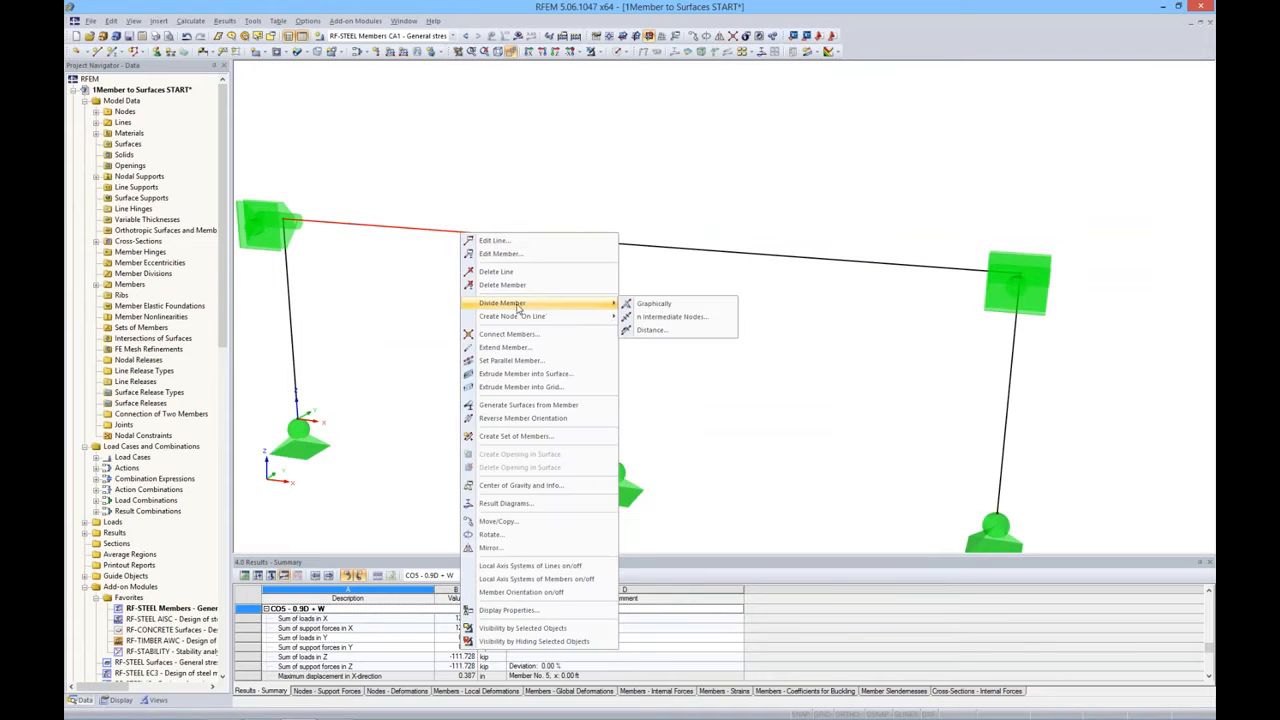
{"action": "left_click", "coordinate": [645, 331]}
{"action": "left_click_drag", "start_coordinate": [657, 218], "coordinate": [888, 165]}
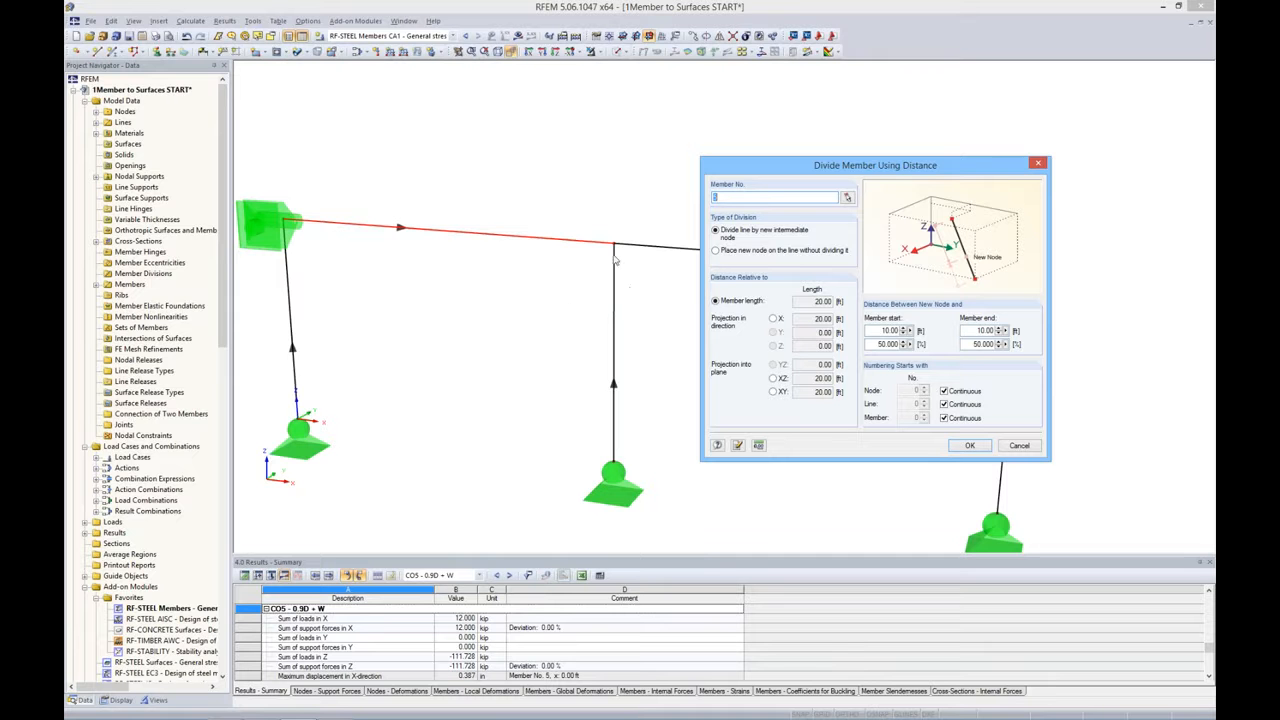
{"action": "double_click", "coordinate": [985, 330]}
{"action": "type", "text": "2"}
{"action": "left_click", "coordinate": [970, 446]}
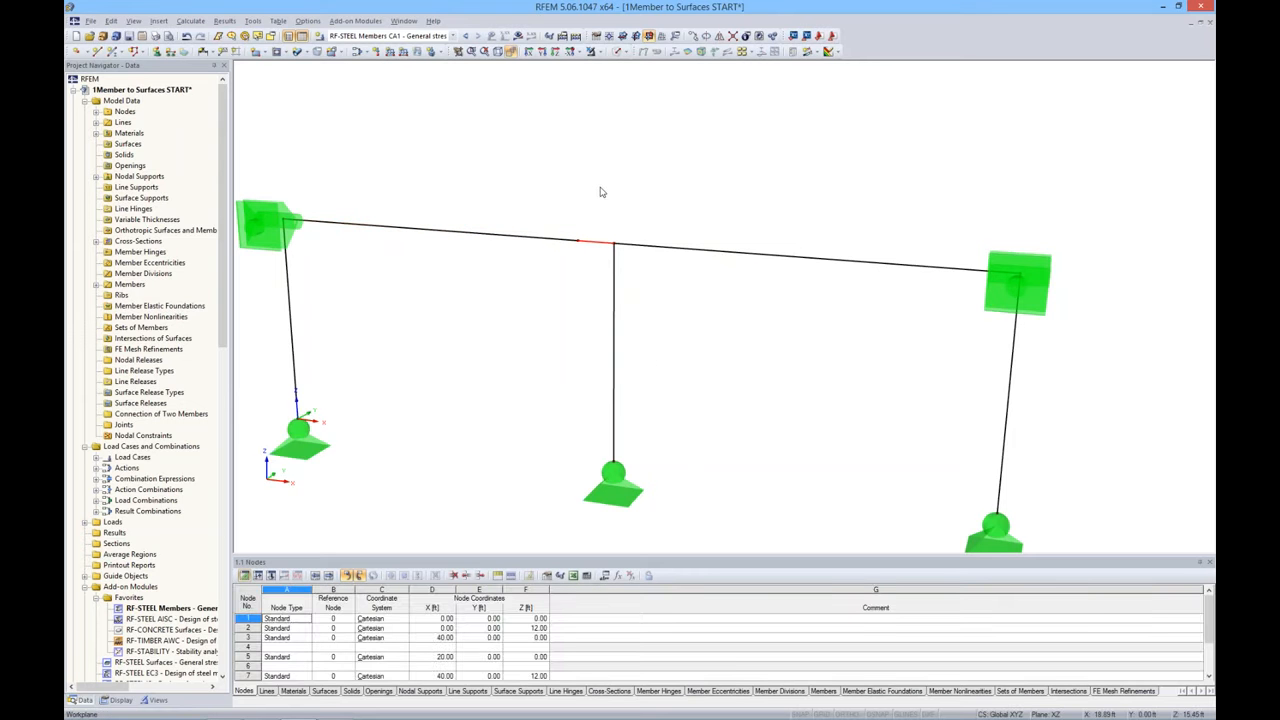
Display the LC1 - Dead Load loads to check them on the divided beam, and hide the loads again
{"action": "left_click", "coordinate": [453, 37]}
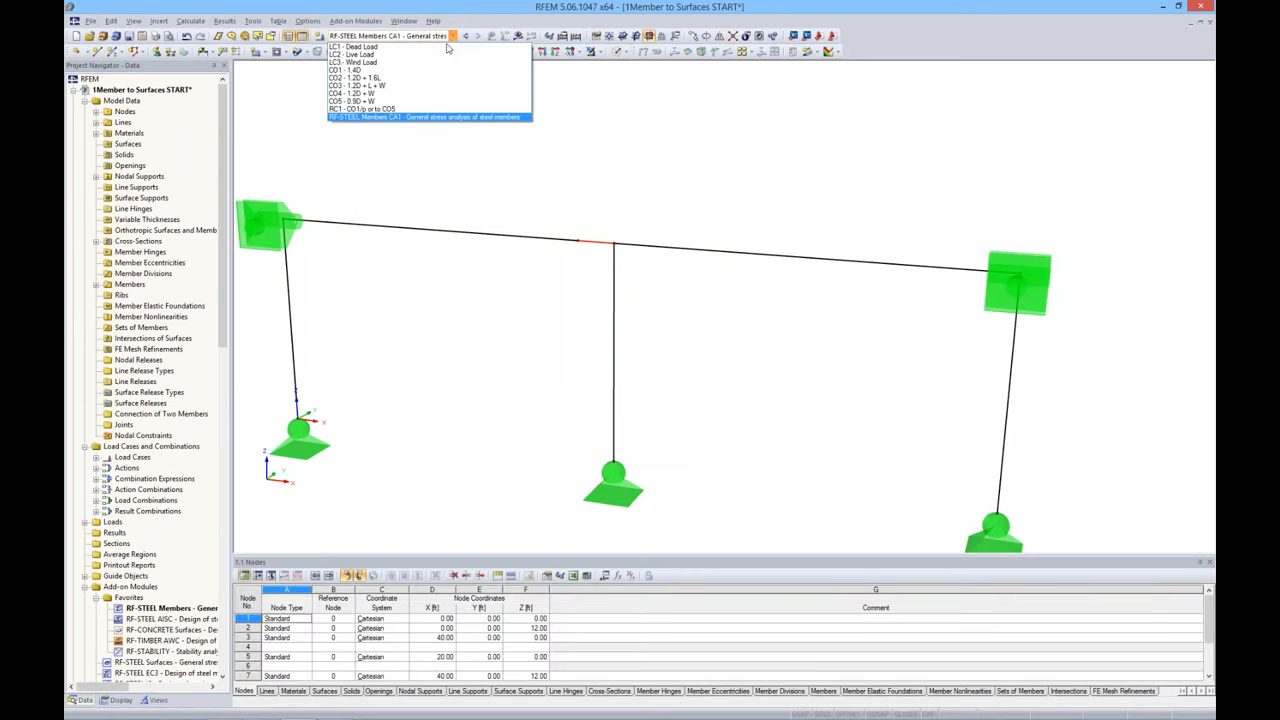
{"action": "left_click", "coordinate": [446, 48]}
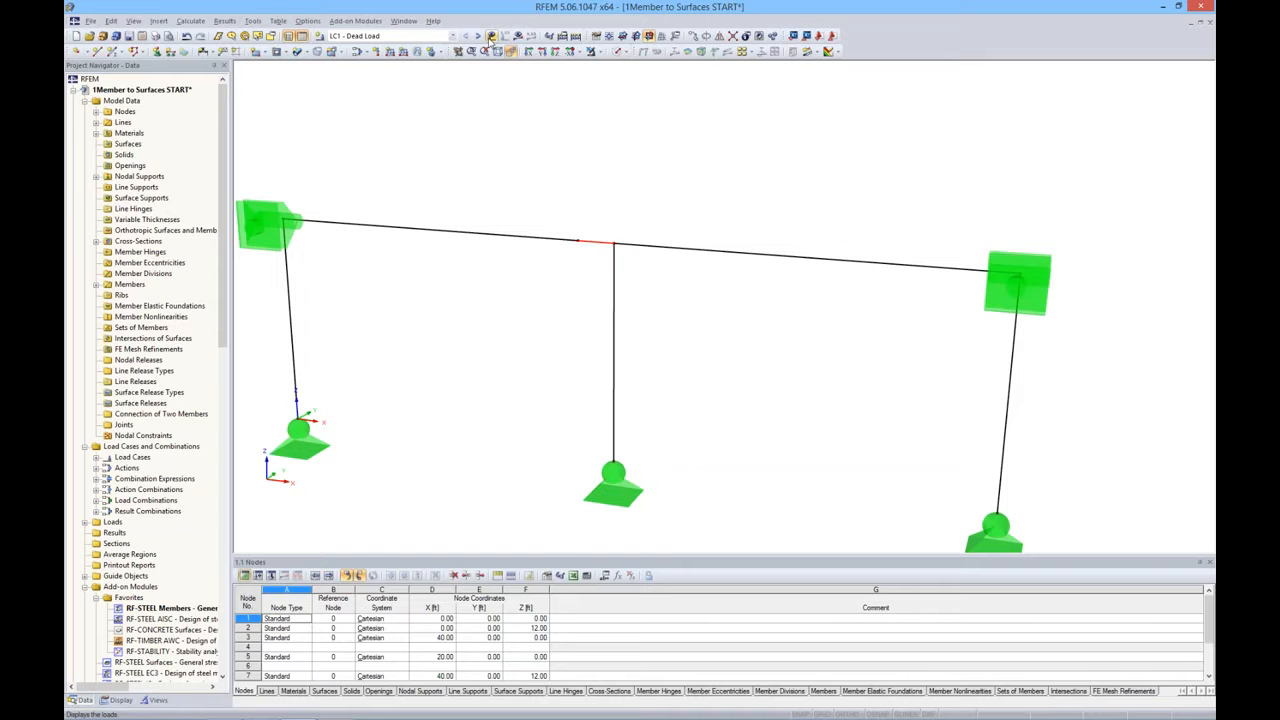
{"action": "left_click", "coordinate": [491, 36]}
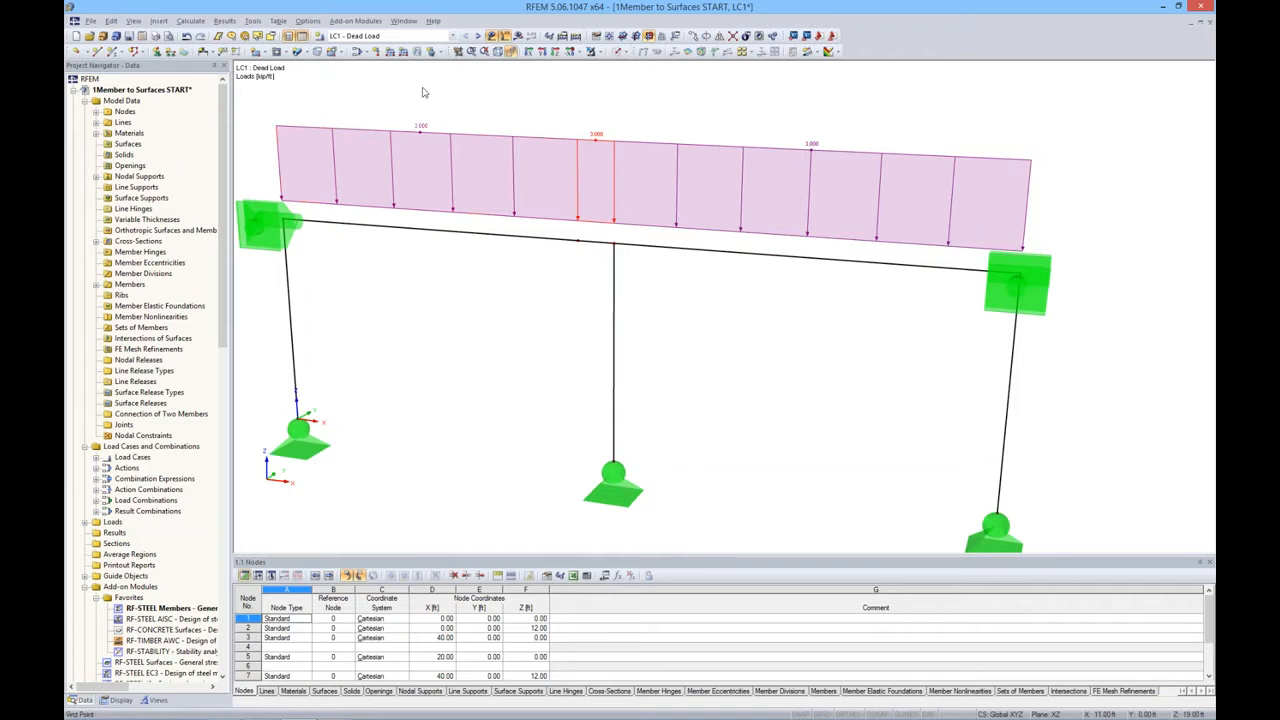
{"action": "left_click", "coordinate": [588, 243]}
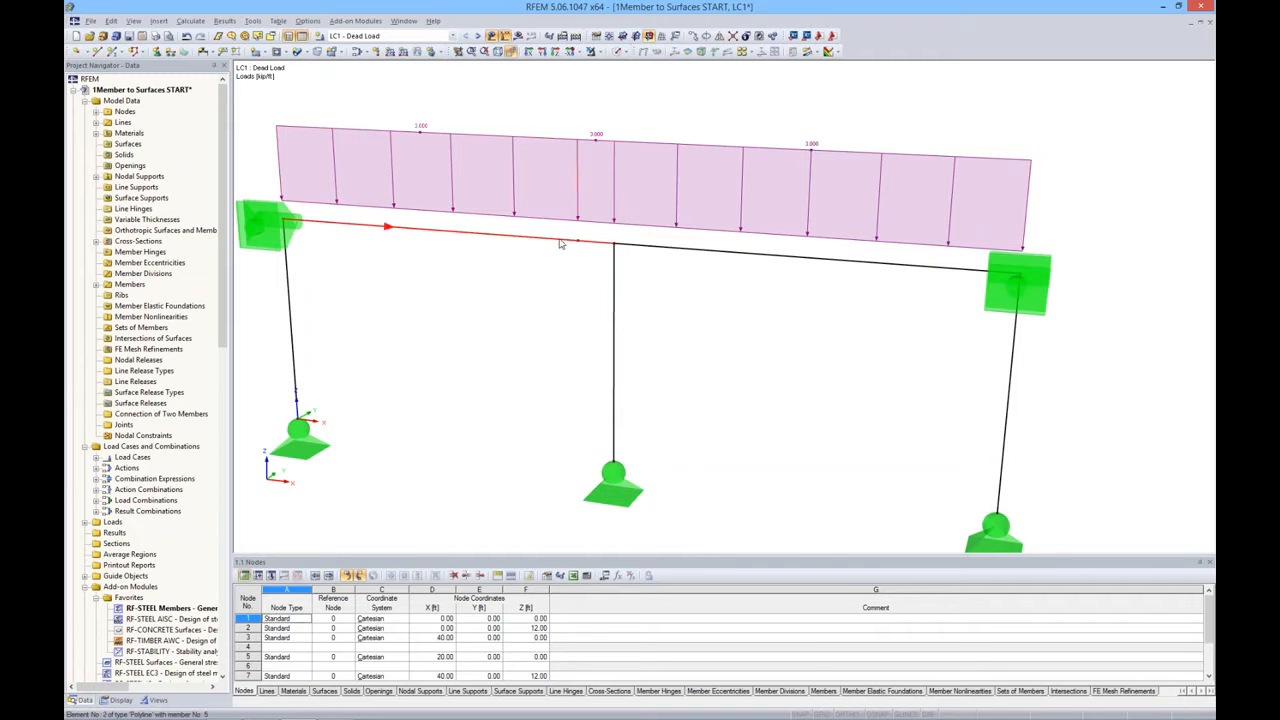
{"action": "left_click", "coordinate": [497, 52]}
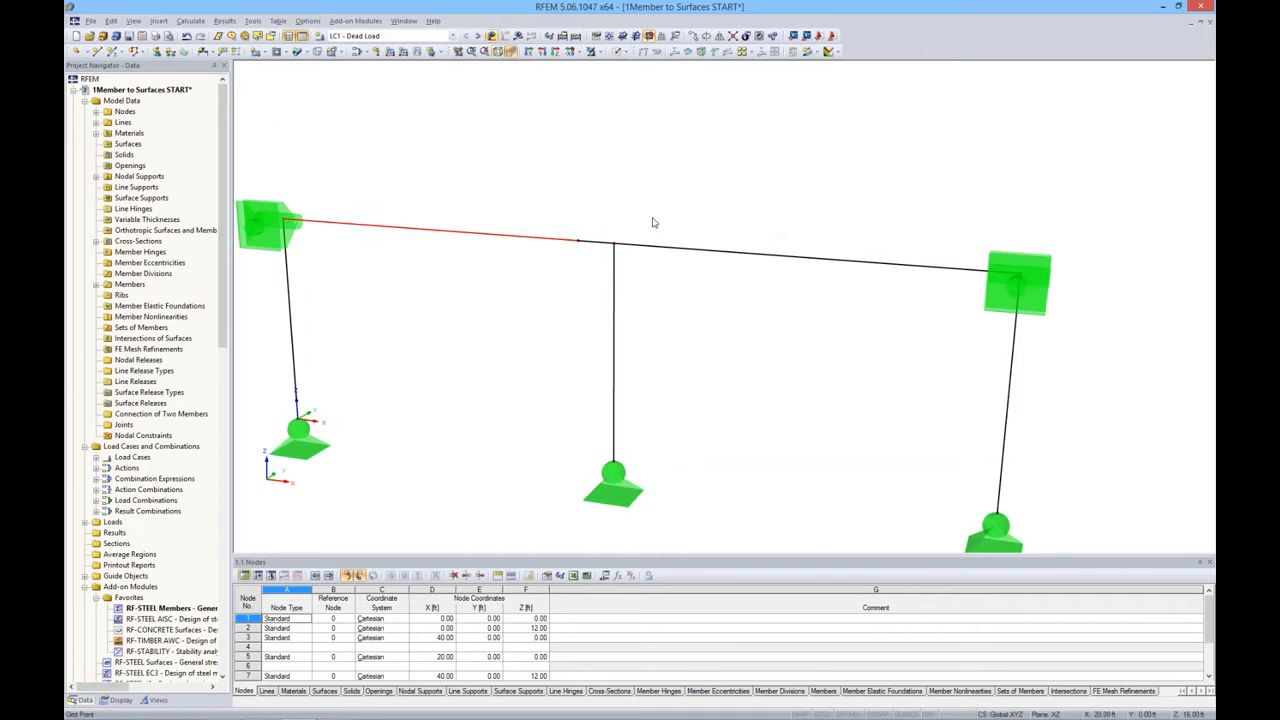
Divide the beam member on the other side of the middle column with a new intermediate node 2 ft from its member start
{"action": "left_click", "coordinate": [657, 250]}
{"action": "right_click", "coordinate": [657, 250]}
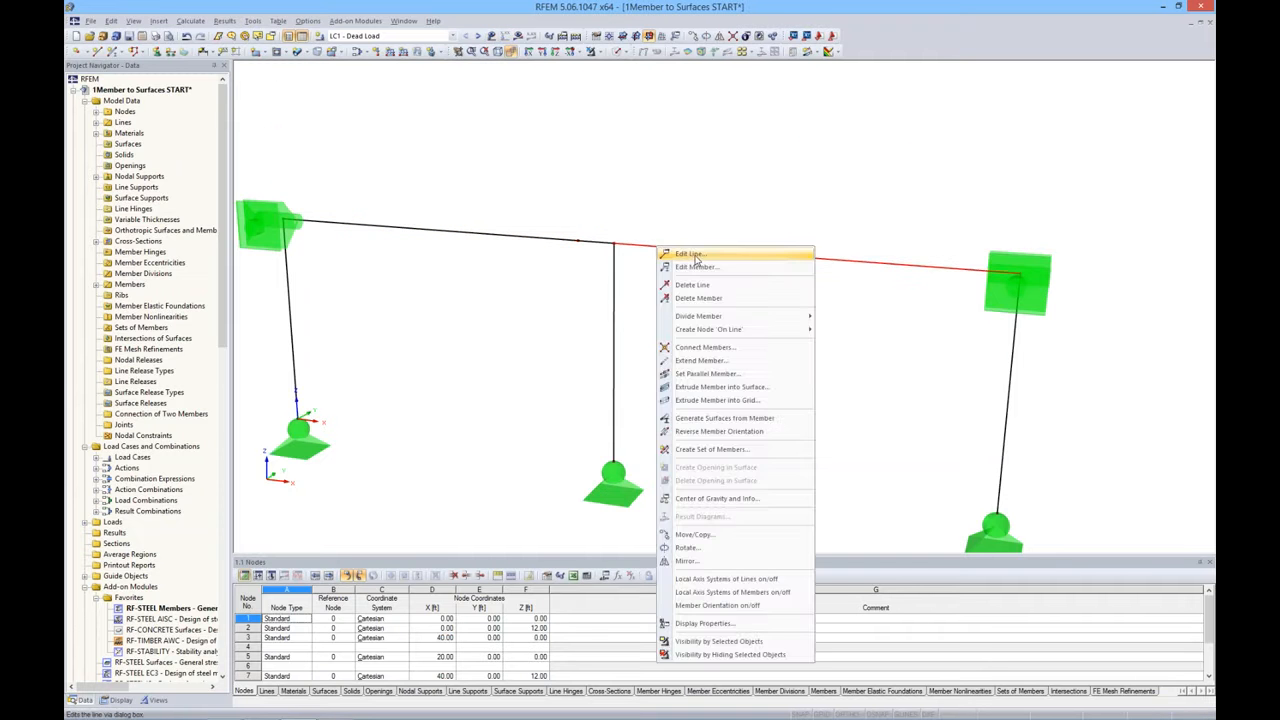
{"action": "mouse_move", "coordinate": [790, 316]}
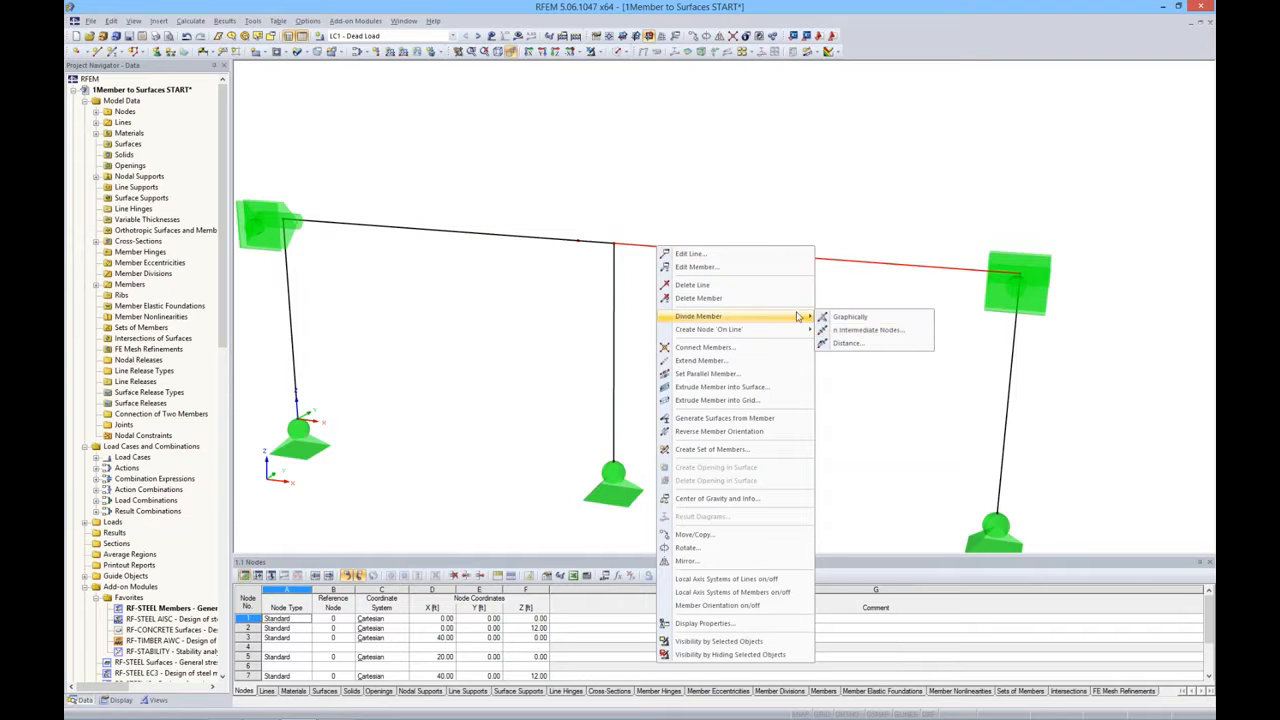
{"action": "left_click", "coordinate": [845, 343]}
{"action": "left_click_drag", "start_coordinate": [741, 220], "coordinate": [1066, 147]}
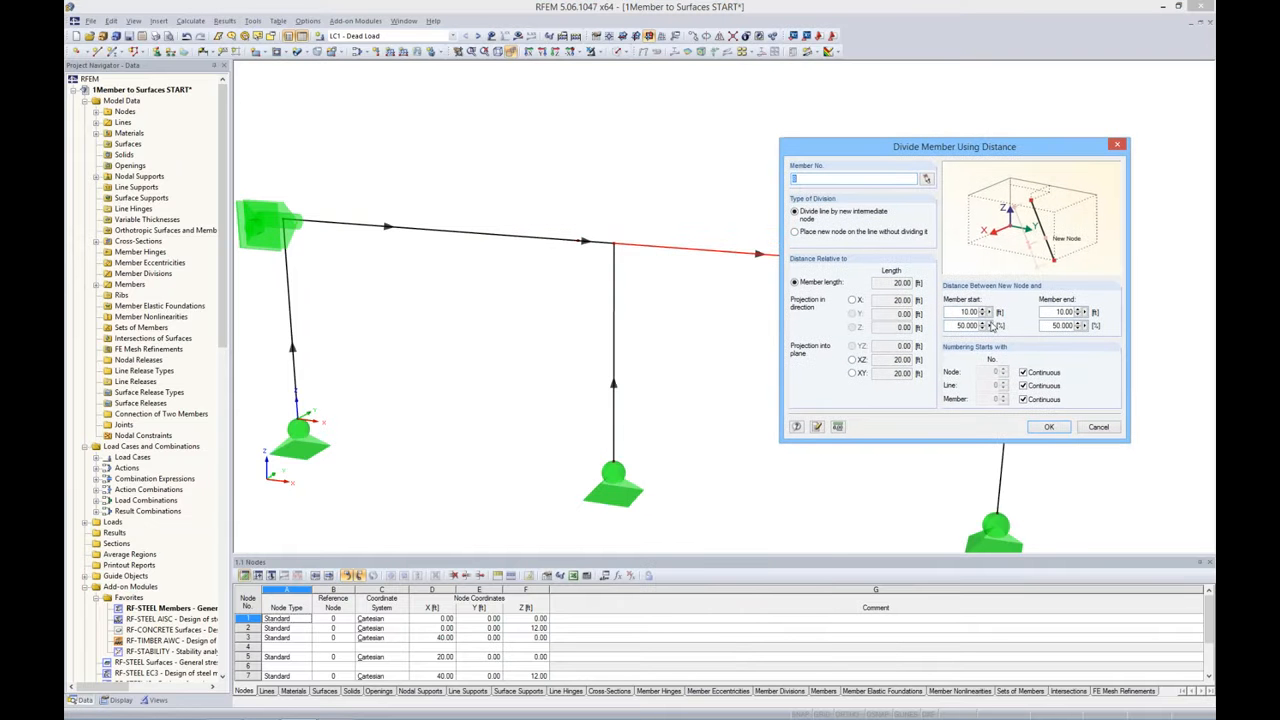
{"action": "left_click_drag", "start_coordinate": [958, 312], "coordinate": [1033, 308]}
{"action": "type", "text": "2"}
{"action": "left_click", "coordinate": [1058, 429]}
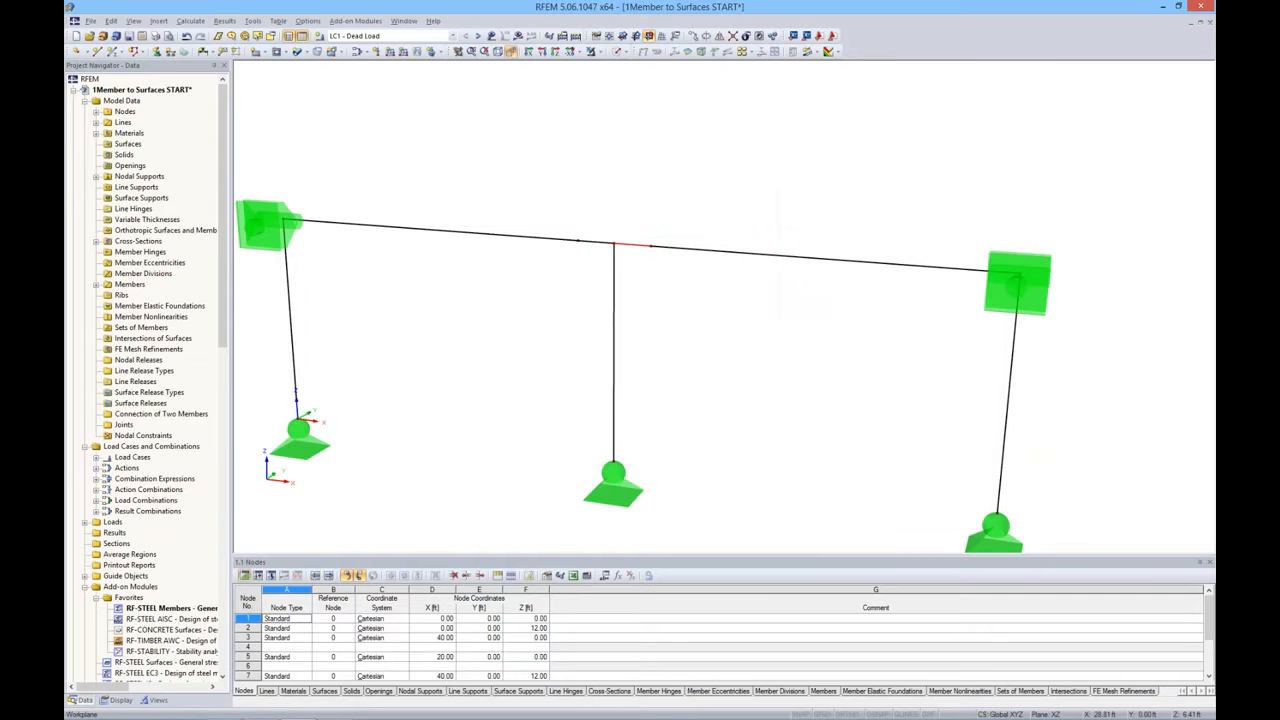
Divide the middle column by distance with a new intermediate node about 2 ft below its upper end
{"action": "left_click", "coordinate": [613, 323]}
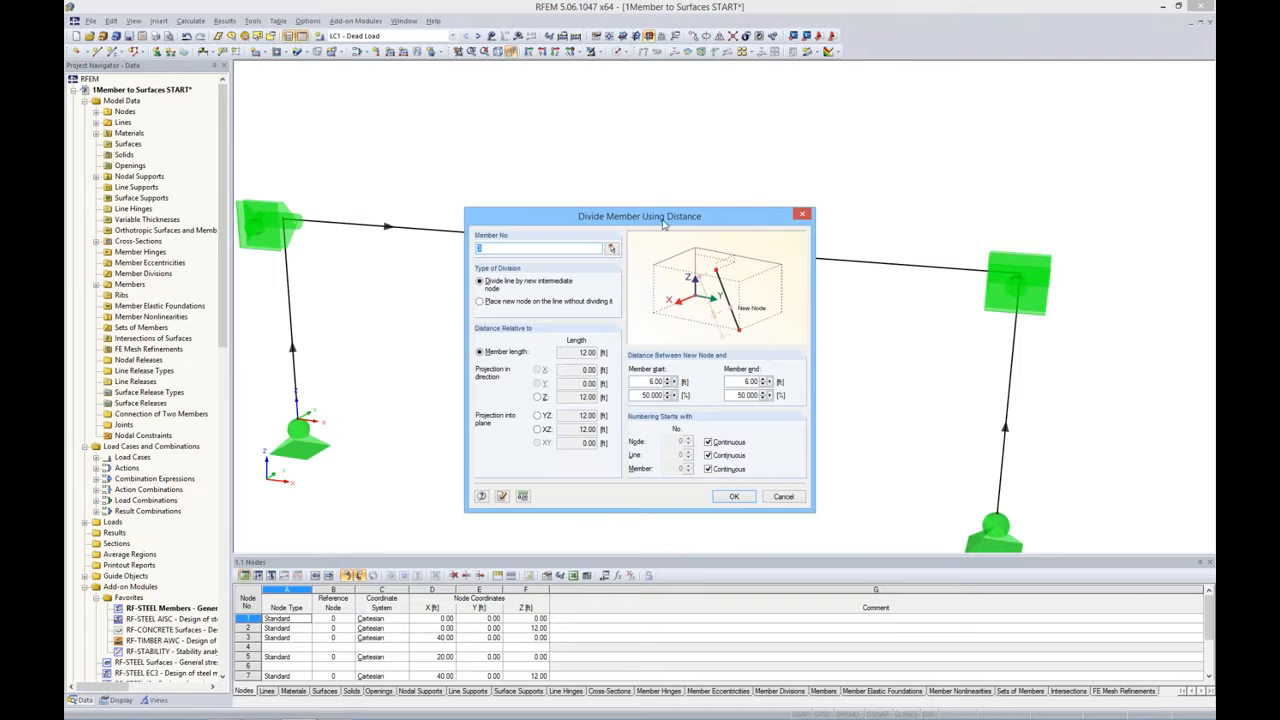
{"action": "left_click_drag", "start_coordinate": [664, 222], "coordinate": [860, 145]}
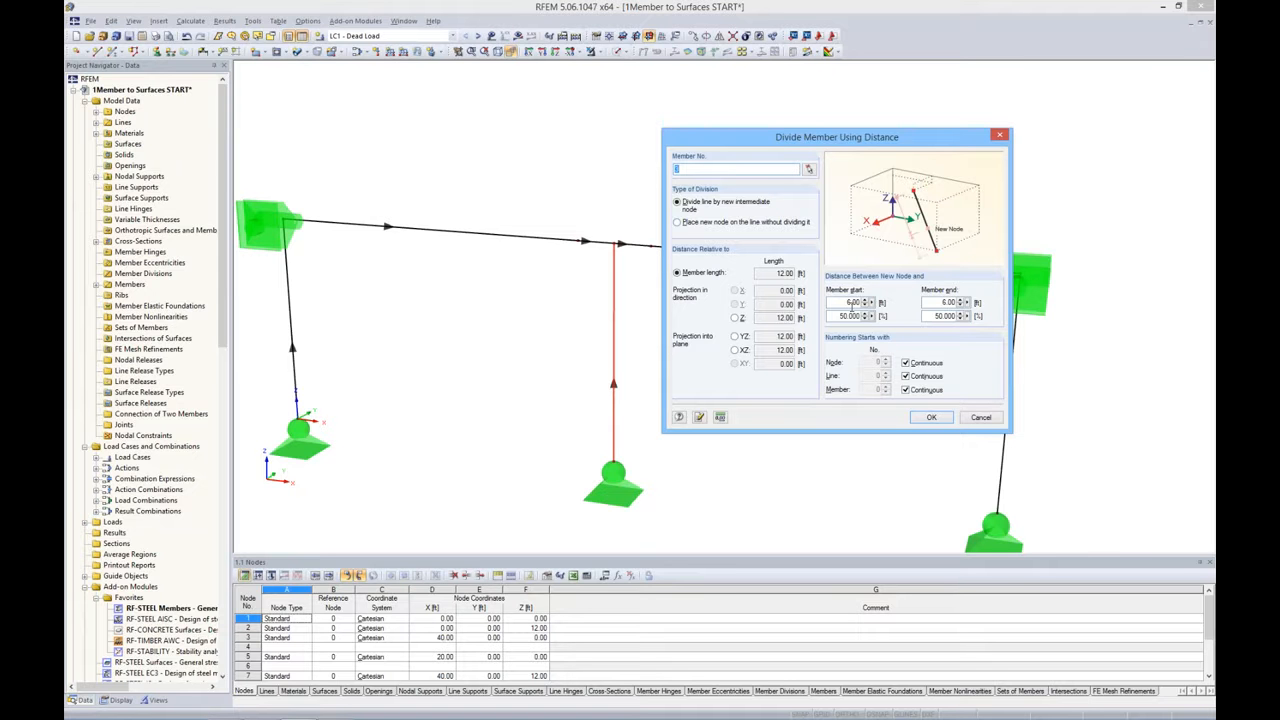
{"action": "double_click", "coordinate": [945, 302]}
{"action": "left_click", "coordinate": [920, 419]}
{"action": "left_click", "coordinate": [689, 357]}
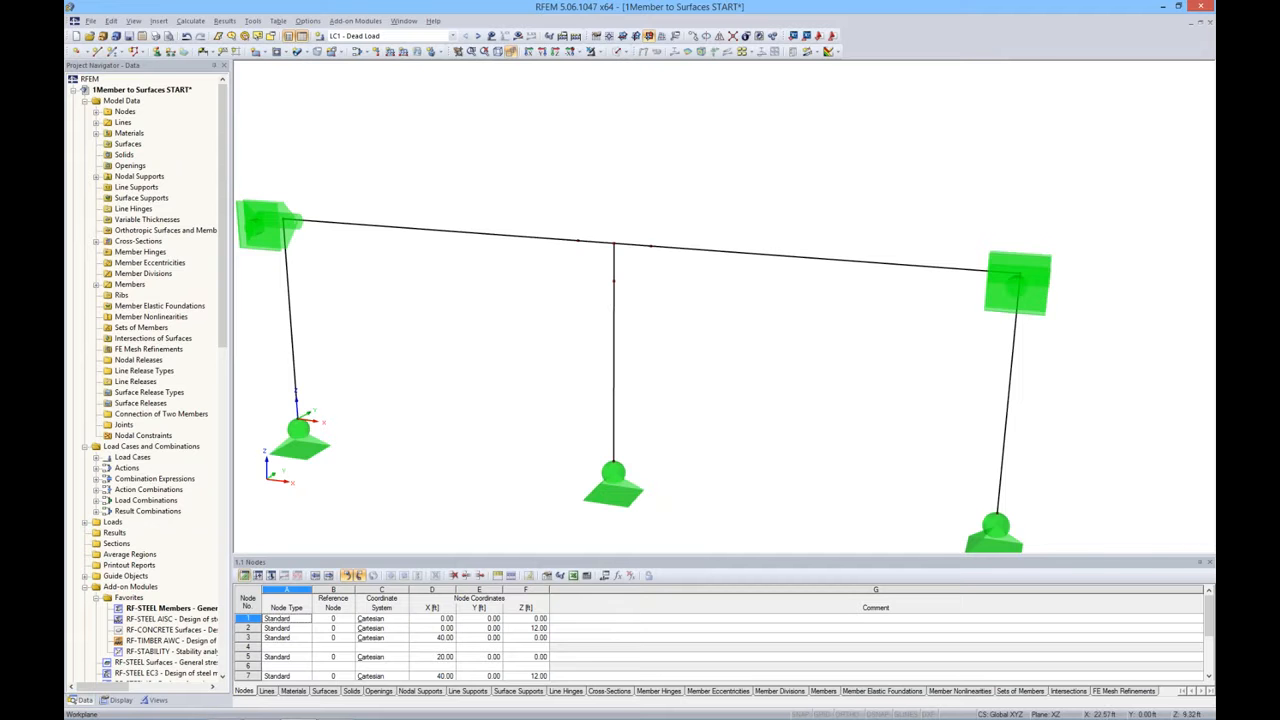
Switch the model display from wireframe to transparent solid rendering of the member cross-sections
{"action": "middle_click_drag", "start_coordinate": [661, 298], "coordinate": [676, 296], "text": "ctrl"}
{"action": "left_click", "coordinate": [597, 242]}
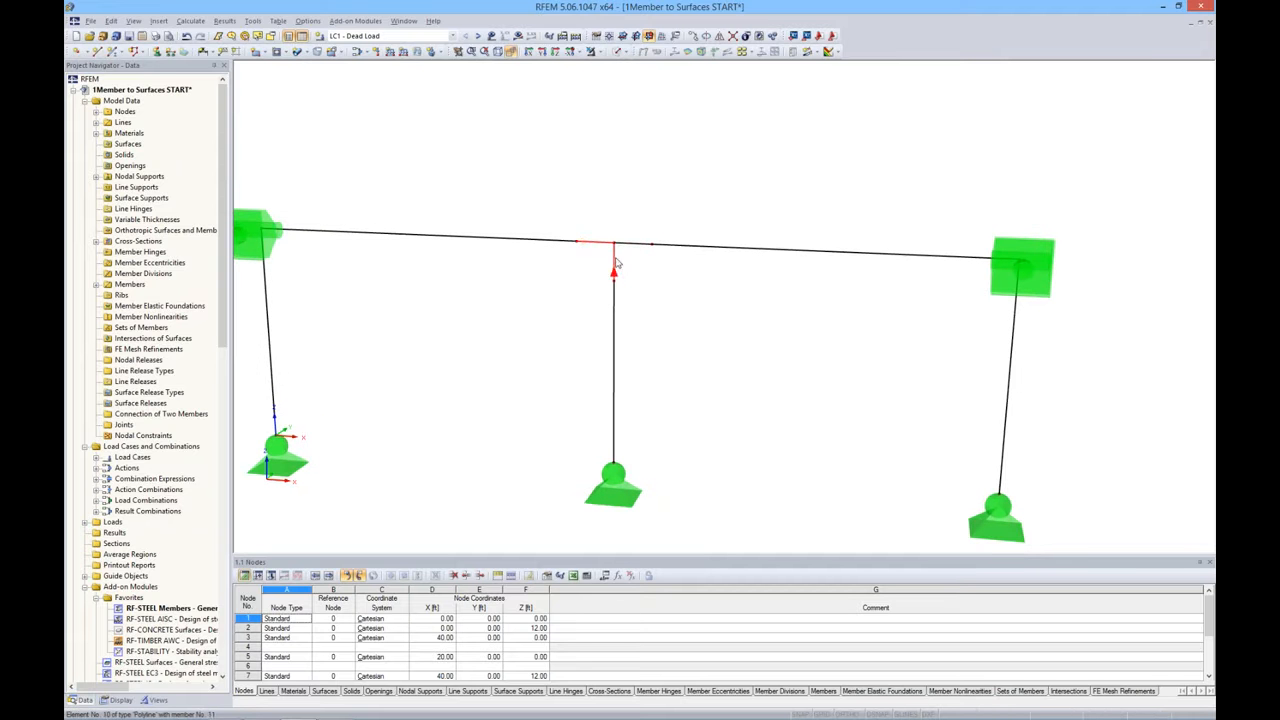
{"action": "left_click", "coordinate": [620, 51]}
{"action": "left_click", "coordinate": [651, 90]}
{"action": "middle_click_drag", "start_coordinate": [735, 312], "coordinate": [708, 303], "text": "ctrl"}
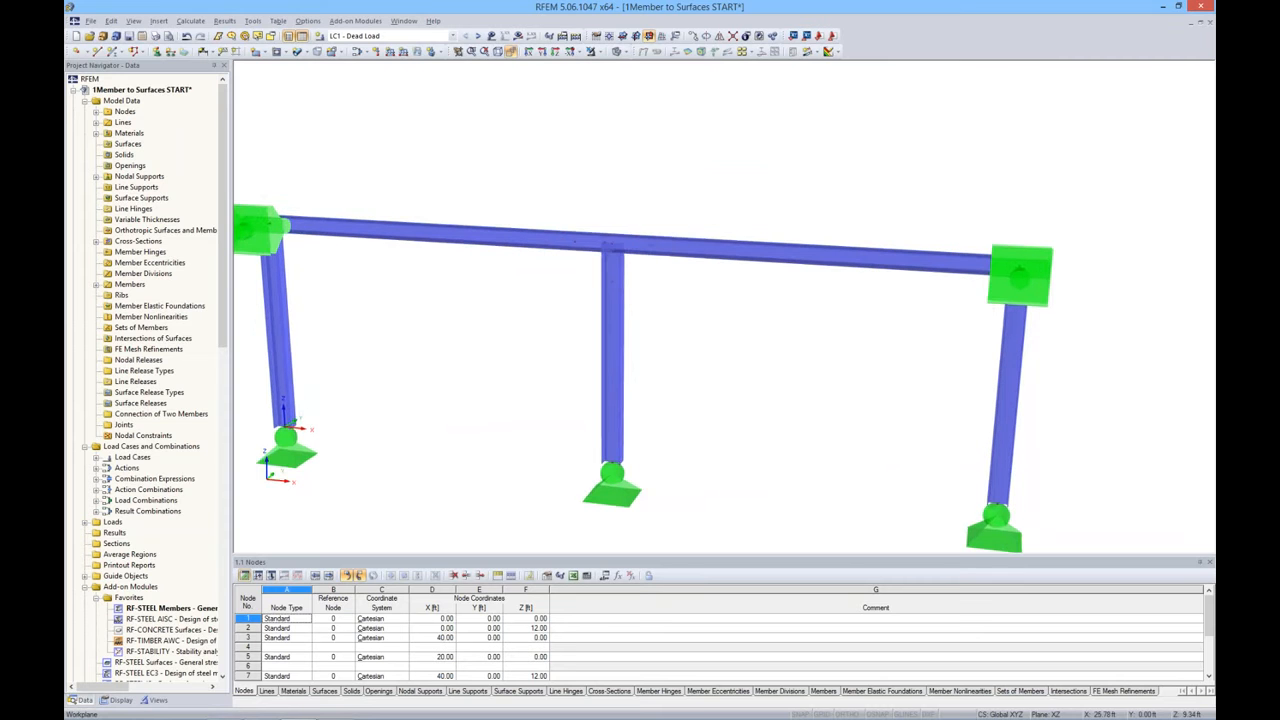
Select the three short members around the beam-column joint and limit the visibility to the selected objects
{"action": "left_click_drag", "start_coordinate": [554, 196], "coordinate": [674, 305]}
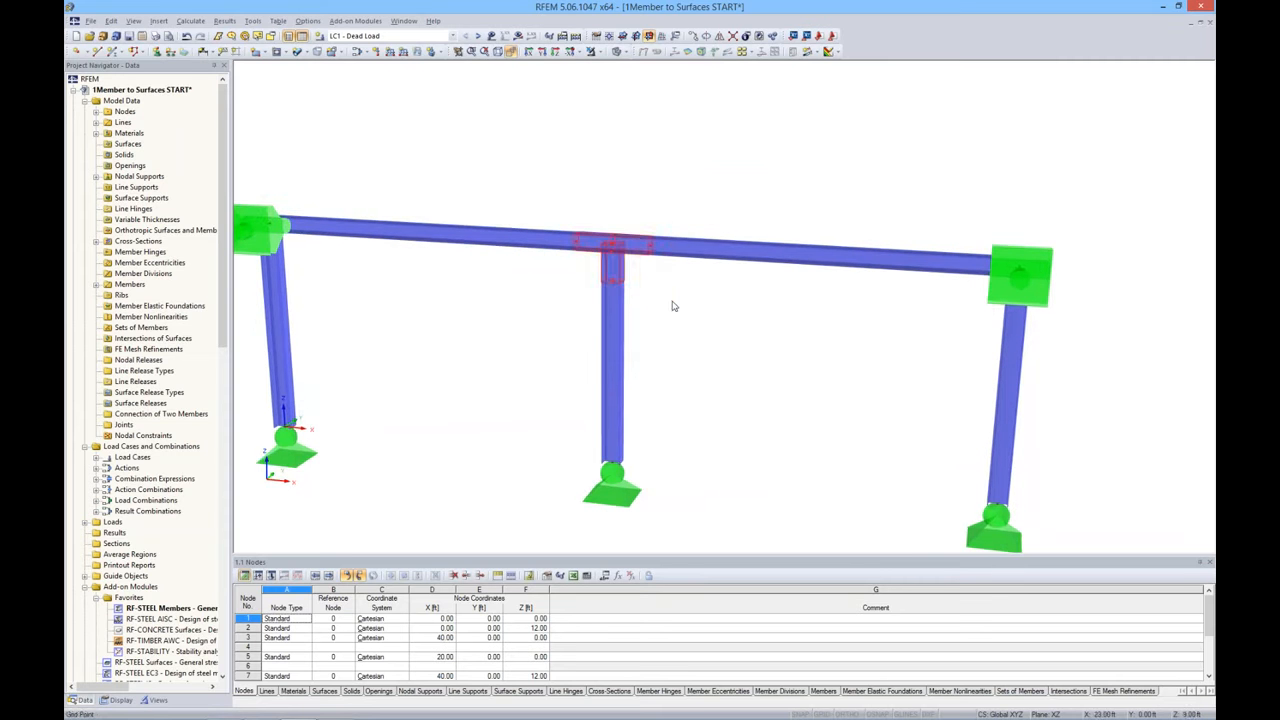
{"action": "left_click_drag", "start_coordinate": [539, 197], "coordinate": [684, 308]}
{"action": "left_click_drag", "start_coordinate": [546, 206], "coordinate": [522, 182]}
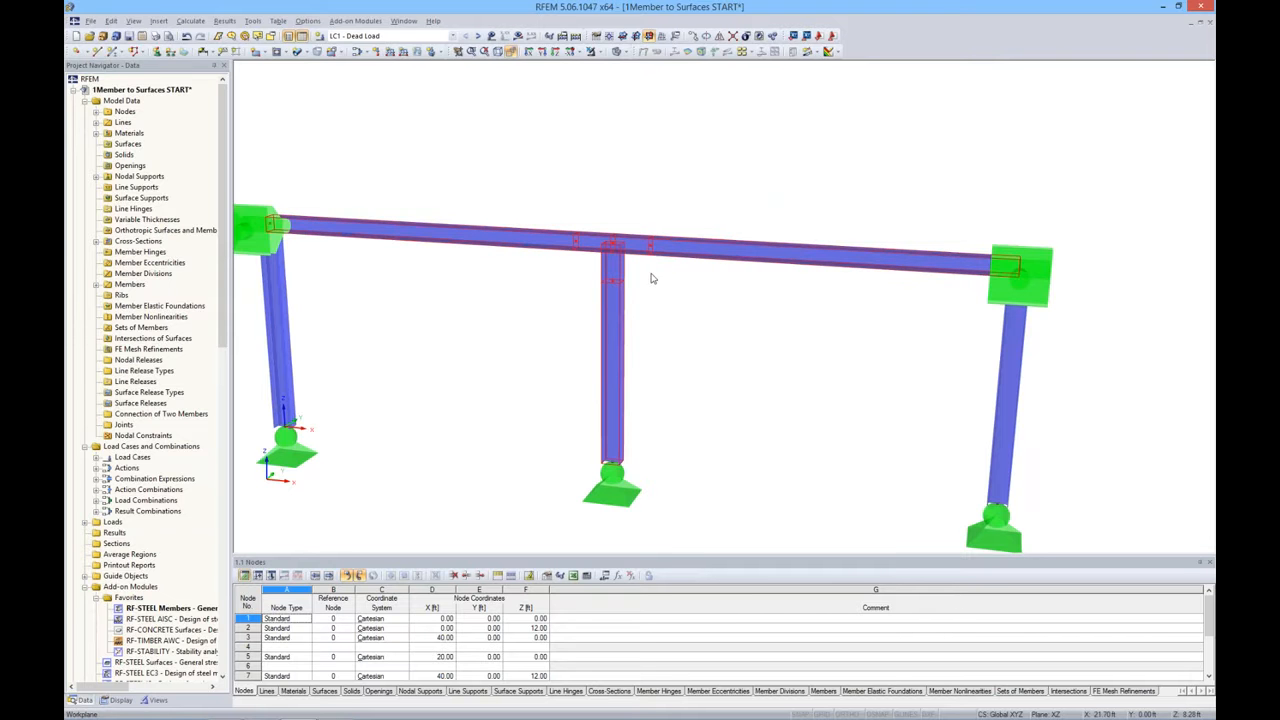
{"action": "left_click", "coordinate": [569, 200]}
{"action": "left_click_drag", "start_coordinate": [537, 176], "coordinate": [679, 301]}
{"action": "middle_click_drag", "start_coordinate": [697, 178], "coordinate": [635, 71], "text": "ctrl"}
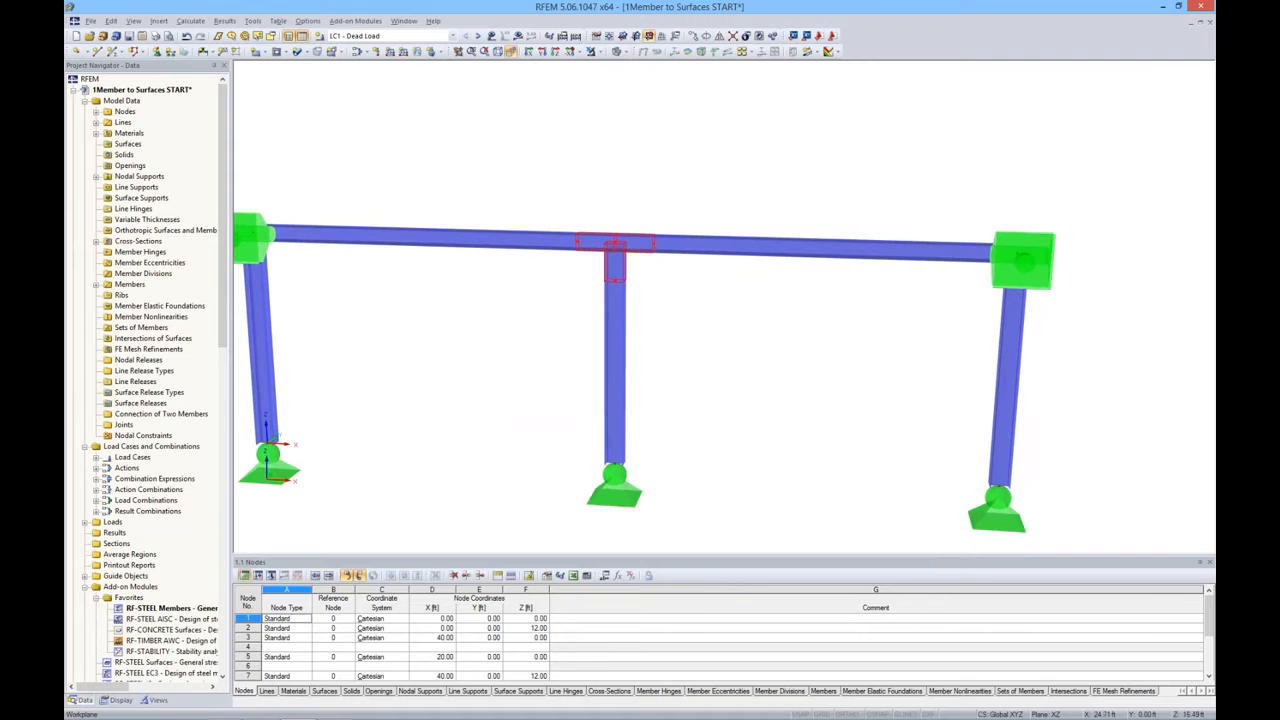
{"action": "left_click", "coordinate": [598, 52]}
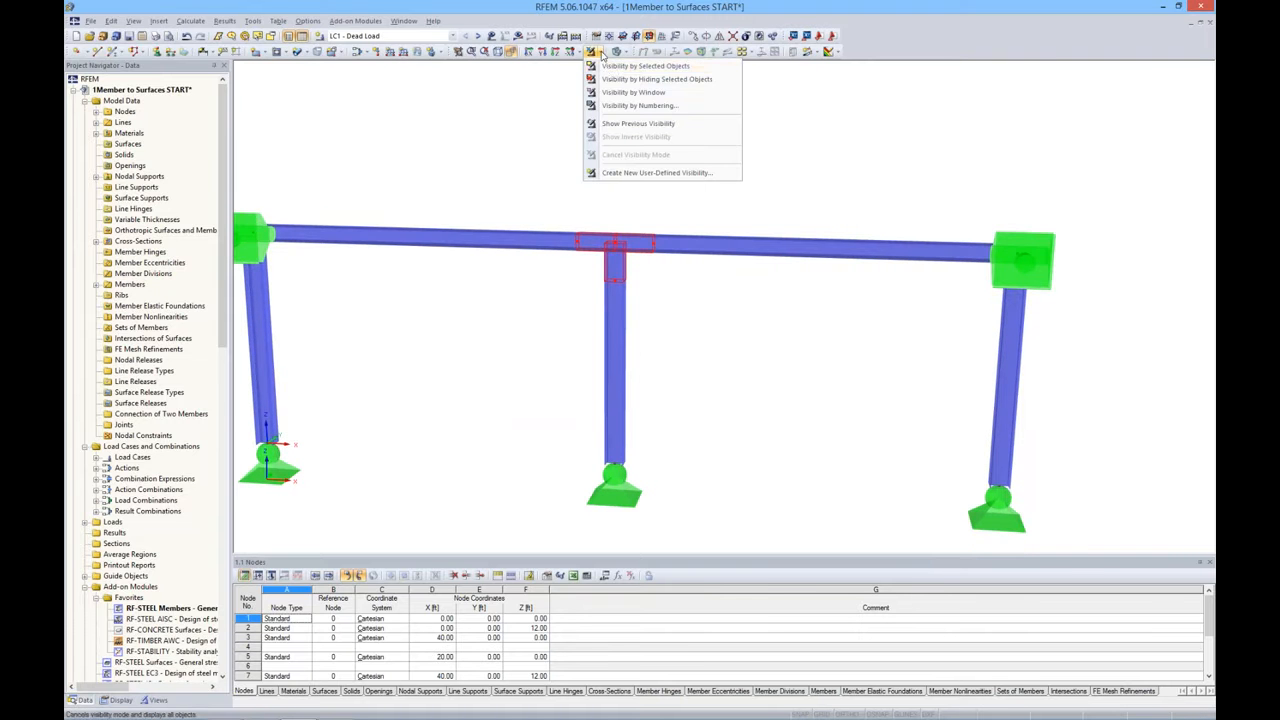
{"action": "left_click", "coordinate": [611, 67]}
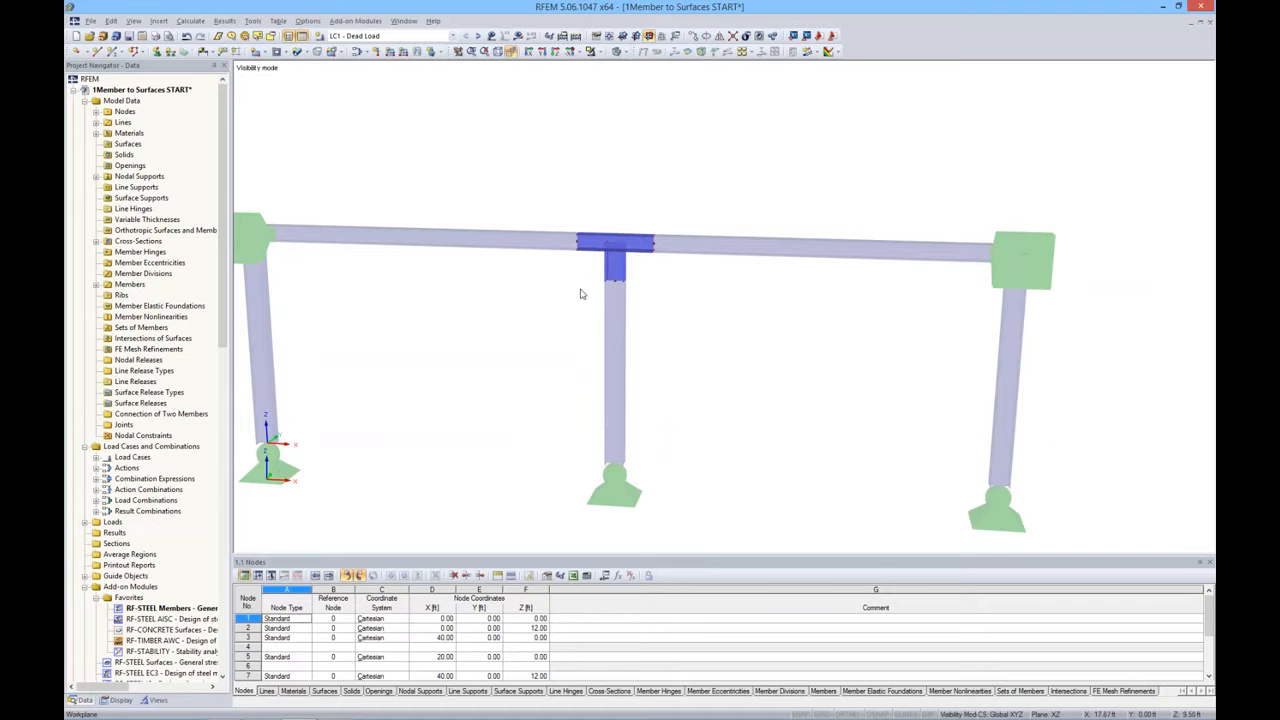
Select the three visible joint members and generate surfaces from them
{"action": "mouse_move", "coordinate": [683, 291]}
{"action": "middle_mouse_down", "text": "ctrl"}
{"action": "mouse_move", "coordinate": [650, 312]}
{"action": "mouse_move", "coordinate": [709, 274]}
{"action": "mouse_move", "coordinate": [690, 292]}
{"action": "middle_mouse_up", "text": "ctrl"}
{"action": "left_click_drag", "start_coordinate": [601, 199], "coordinate": [751, 321]}
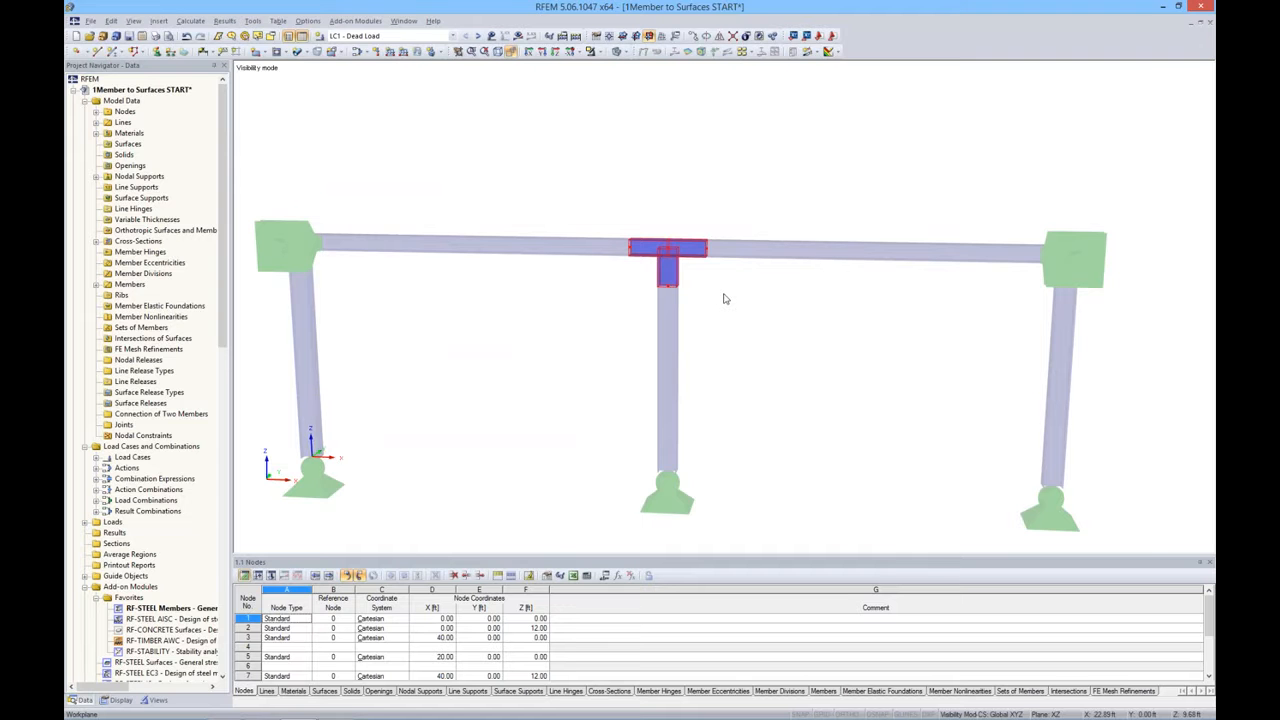
{"action": "right_click", "coordinate": [696, 252]}
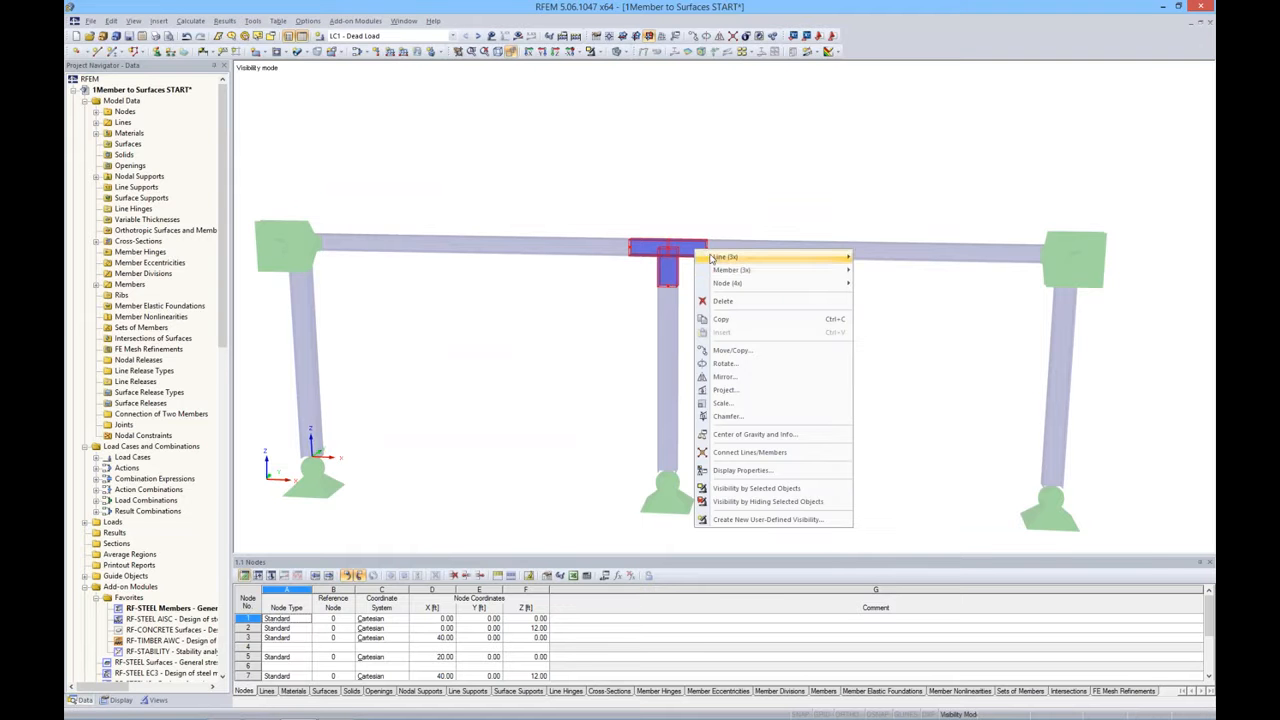
{"action": "mouse_move", "coordinate": [720, 272]}
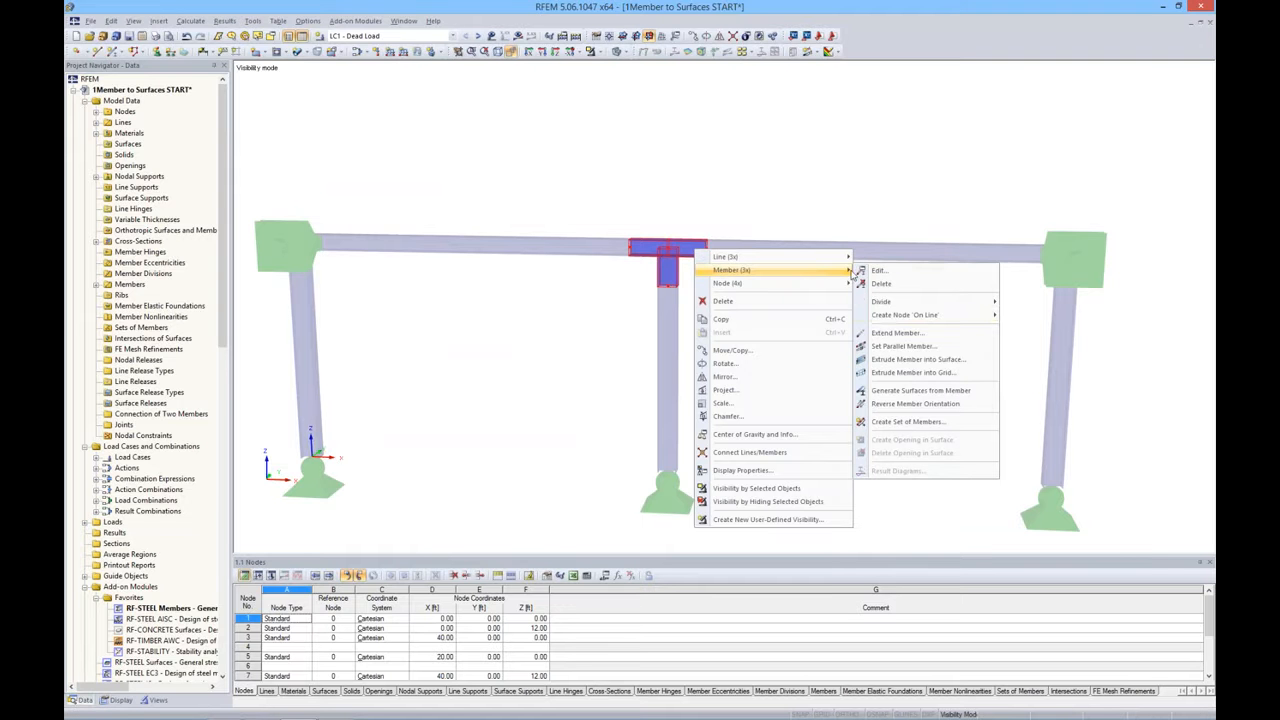
{"action": "left_click", "coordinate": [889, 393]}
{"action": "middle_click_drag", "start_coordinate": [836, 300], "coordinate": [754, 297], "text": "ctrl"}
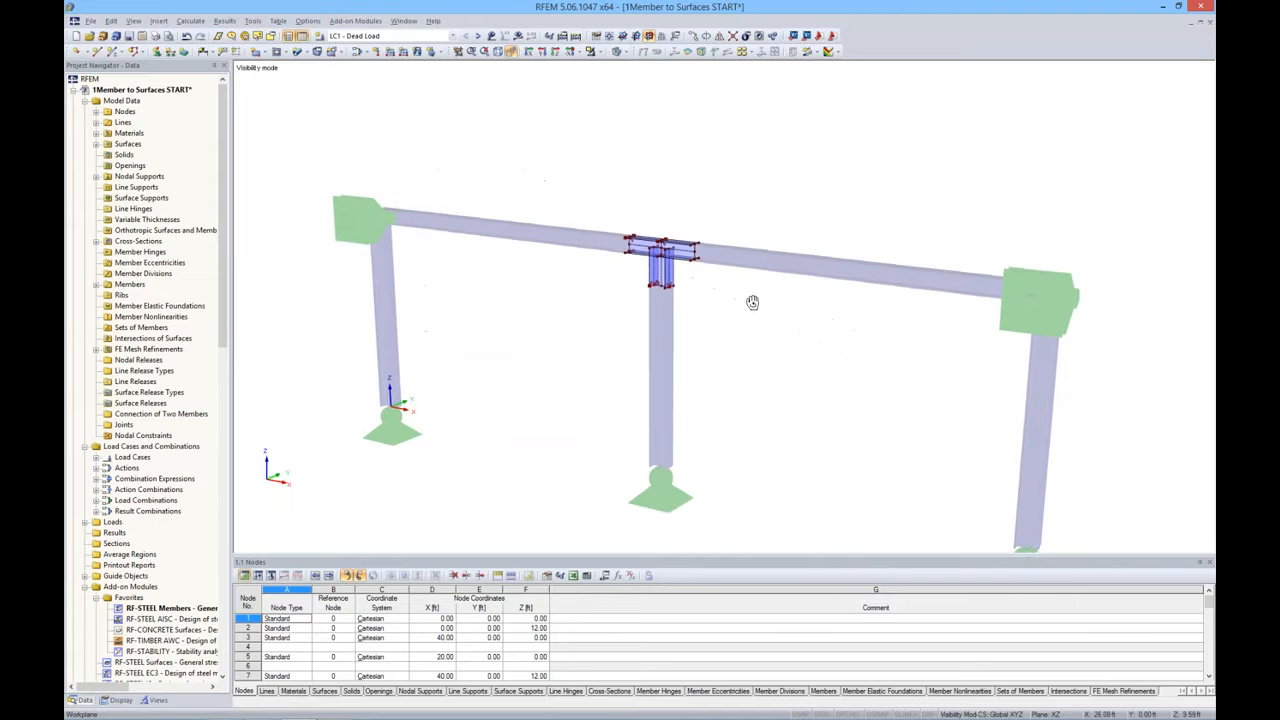
Switch the display to wireframe and check the material and thickness settings of a generated beam web surface
{"action": "left_click", "coordinate": [622, 55]}
{"action": "left_click", "coordinate": [634, 66]}
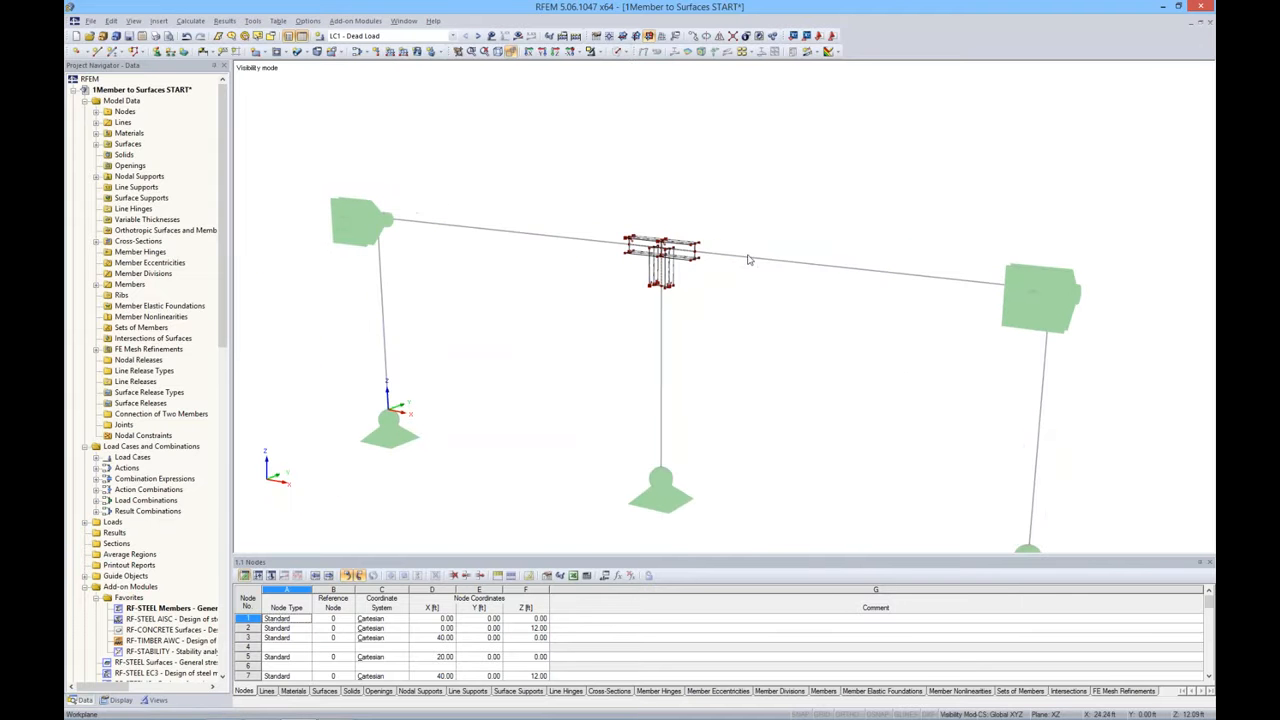
{"action": "scroll", "coordinate": [765, 274], "scroll_direction": "up", "scroll_amount": 8}
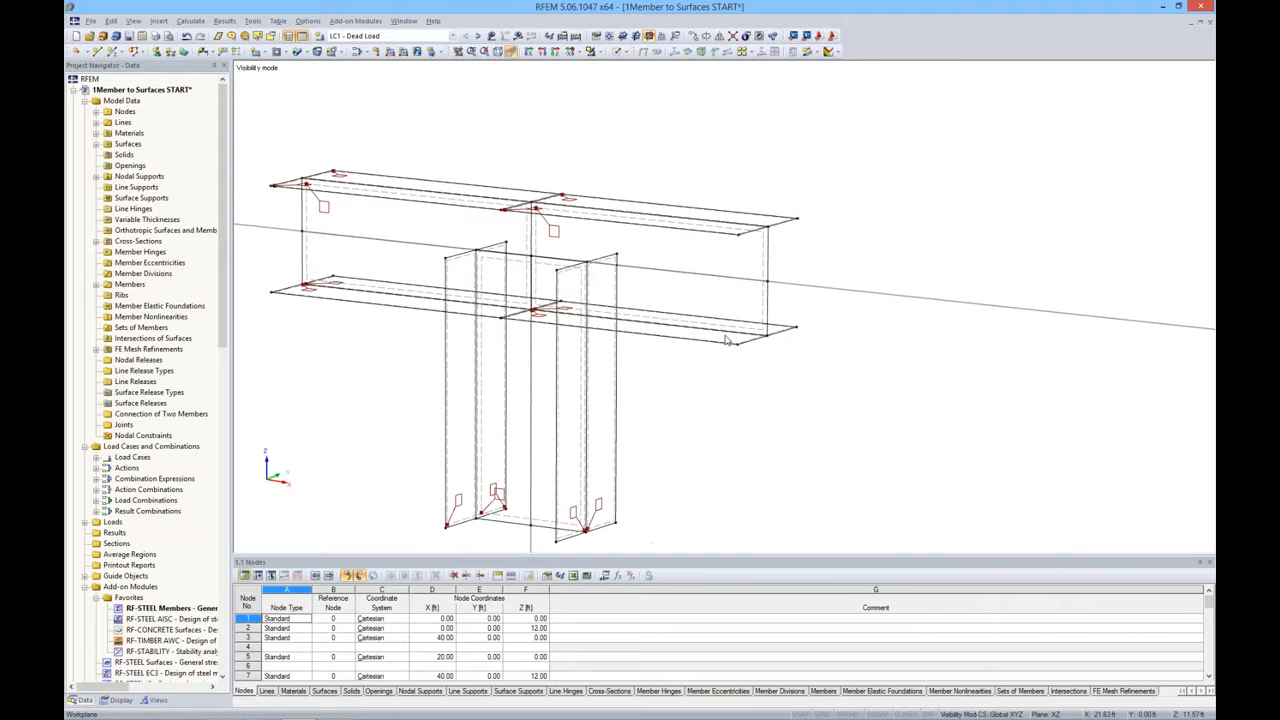
{"action": "double_click", "coordinate": [764, 261]}
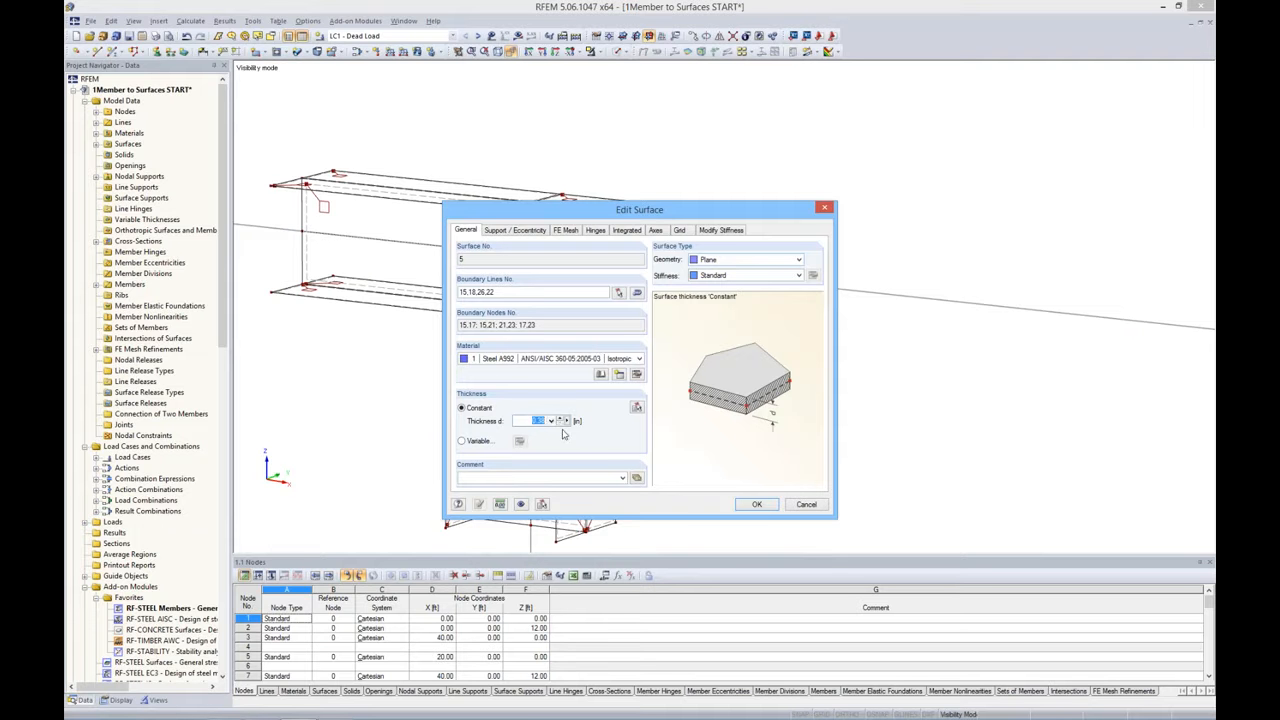
{"action": "left_click", "coordinate": [758, 507]}
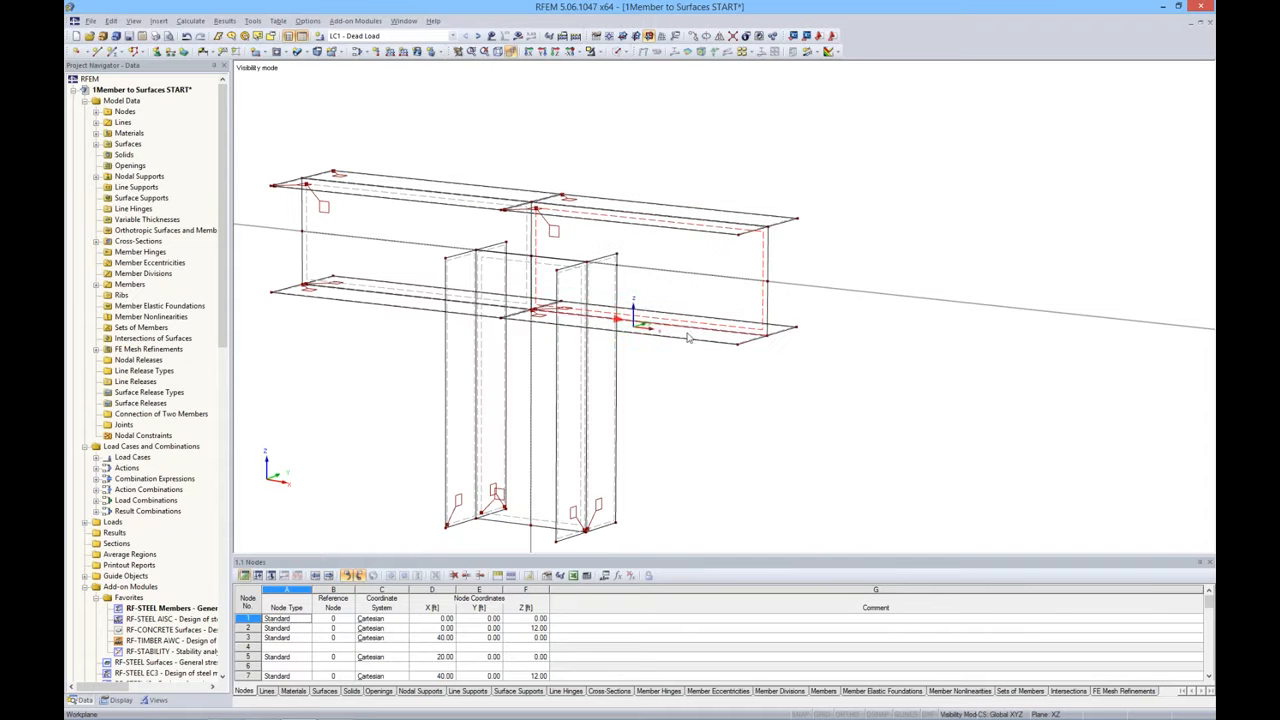
Check the material and thickness settings of the generated bottom flange surface on the beam segment past the column
{"action": "middle_click_drag", "start_coordinate": [724, 307], "coordinate": [732, 345], "text": "ctrl"}
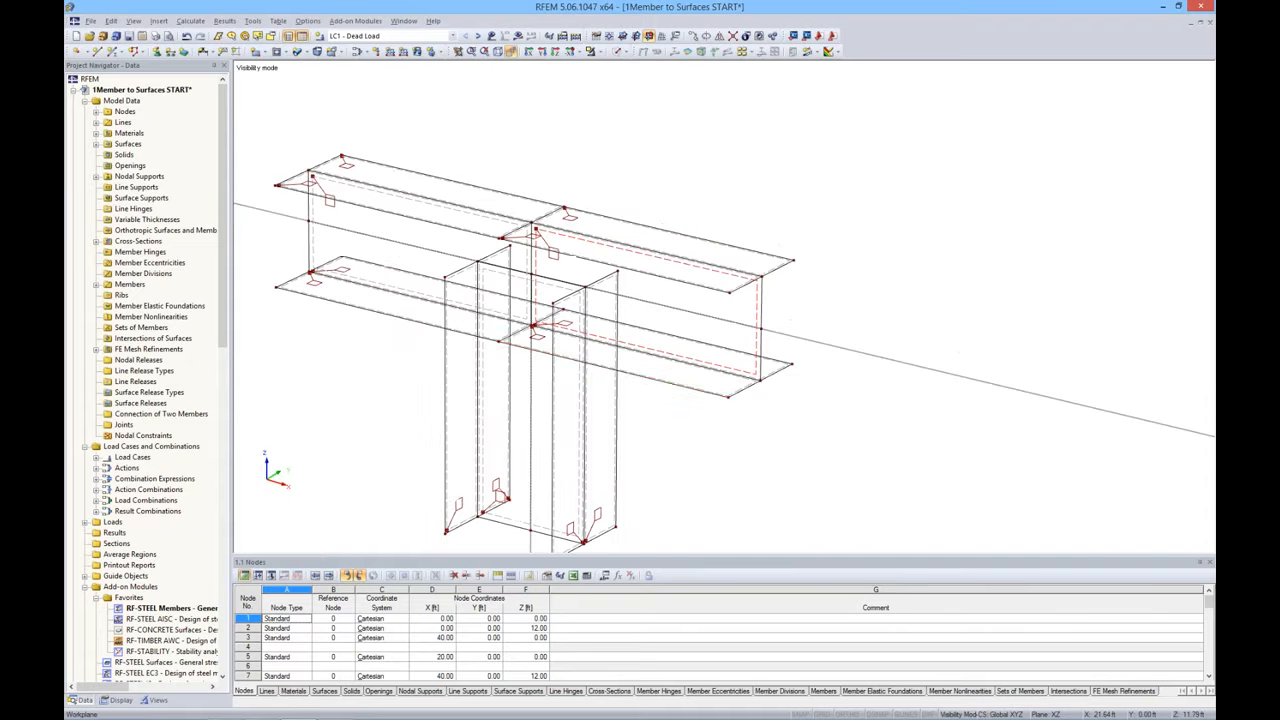
{"action": "scroll", "coordinate": [711, 393], "scroll_direction": "up", "scroll_amount": 5}
{"action": "double_click", "coordinate": [711, 393]}
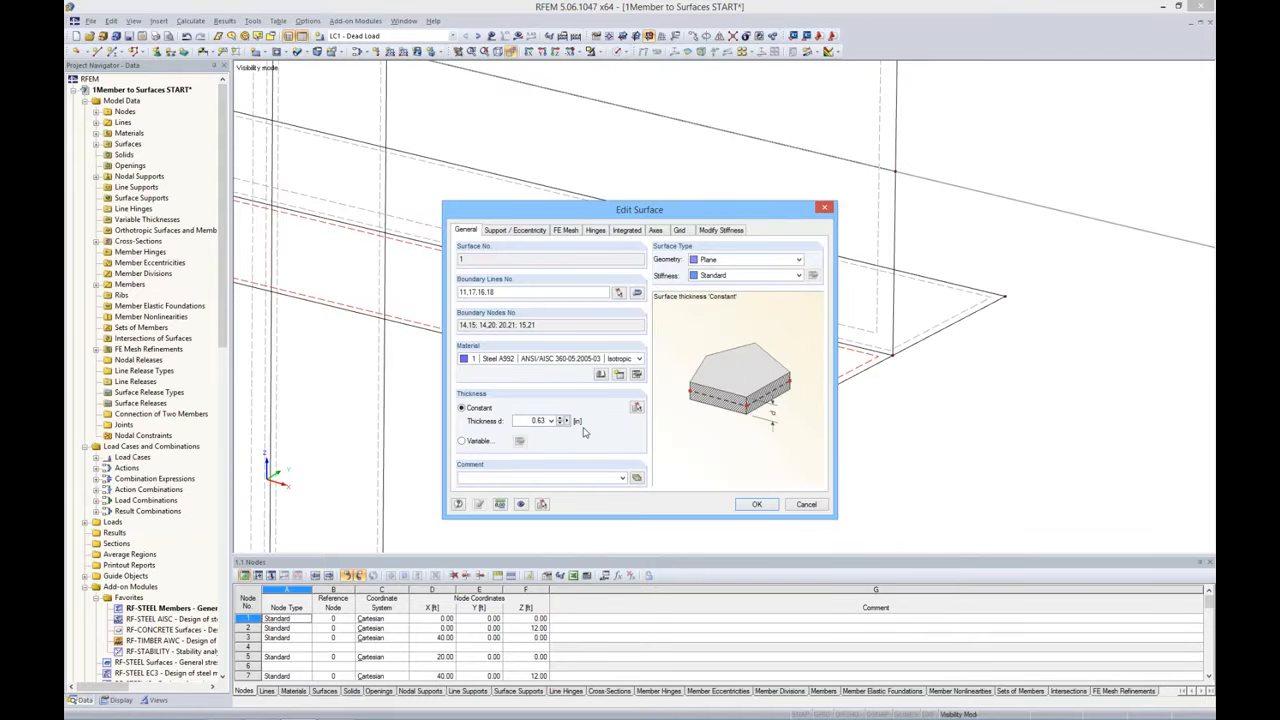
{"action": "left_click", "coordinate": [757, 505]}
{"action": "scroll", "coordinate": [833, 344], "scroll_direction": "down", "scroll_amount": 4}
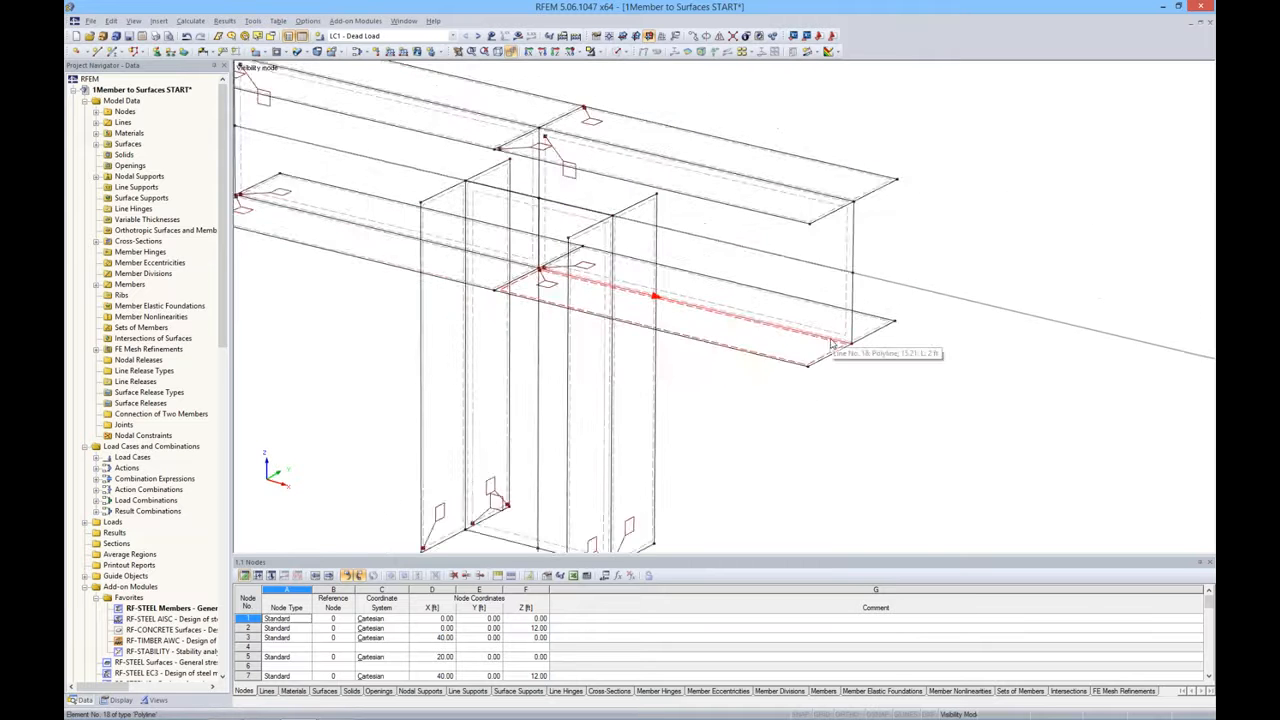
{"action": "scroll", "coordinate": [832, 344], "scroll_direction": "down", "scroll_amount": 2}
{"action": "middle_click_drag", "start_coordinate": [832, 344], "coordinate": [728, 275], "text": "ctrl"}
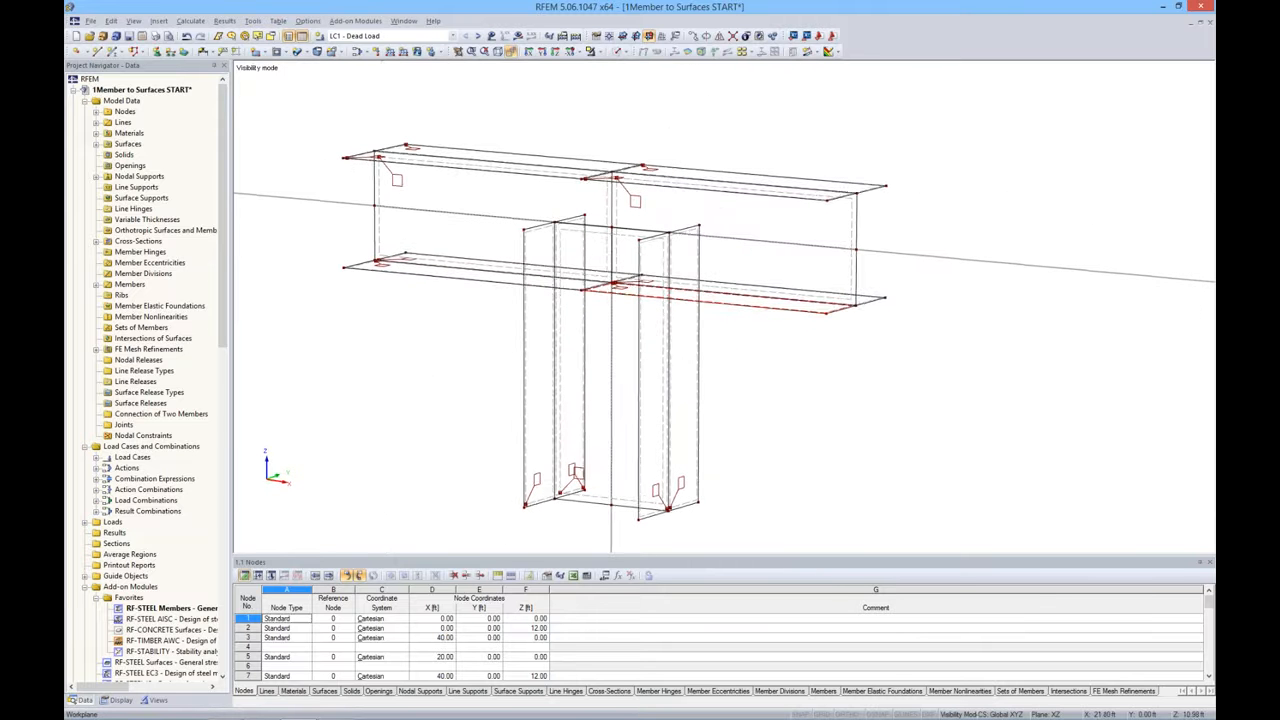
Move the six nodes at the column segment's upper end down to the beam's bottom flange, with displacement dX 0.00 and dZ -0.40 ft
{"action": "mouse_move", "coordinate": [604, 254]}
{"action": "middle_mouse_down", "text": "ctrl"}
{"action": "mouse_move", "coordinate": [597, 273]}
{"action": "mouse_move", "coordinate": [572, 249]}
{"action": "middle_mouse_up", "text": "ctrl"}
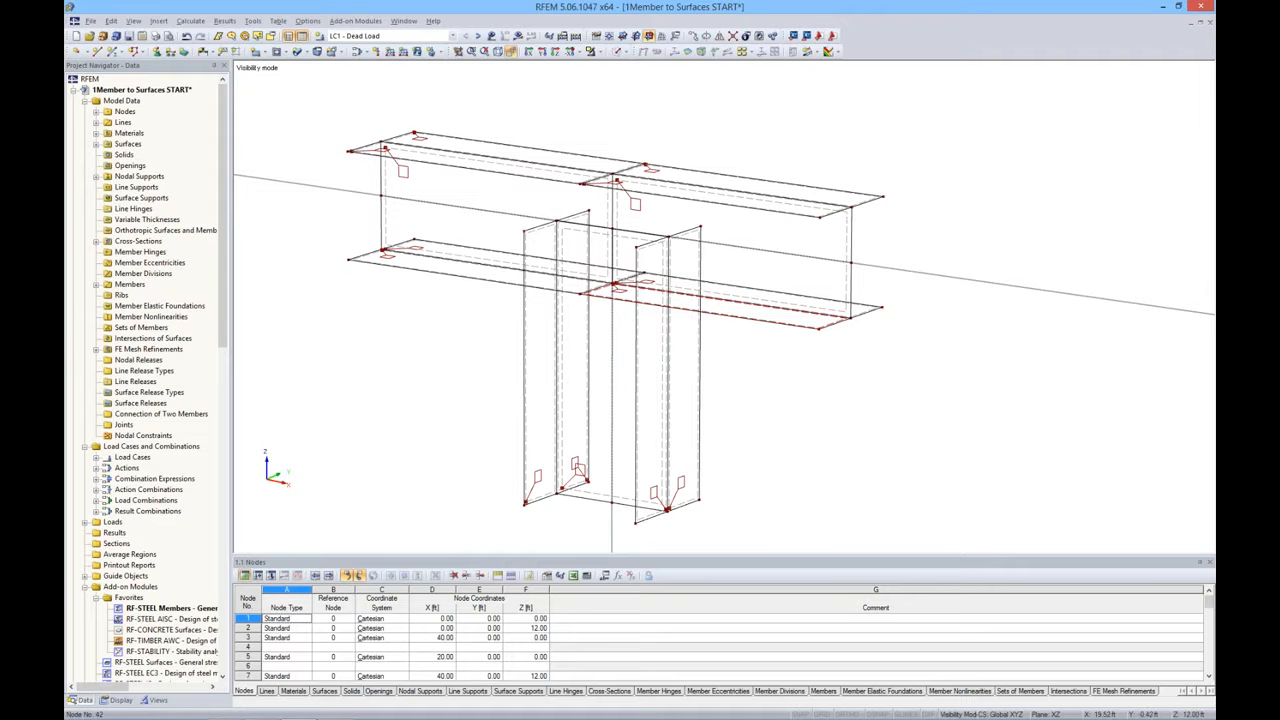
{"action": "left_click", "coordinate": [525, 232]}
{"action": "left_click", "coordinate": [589, 211], "text": "ctrl"}
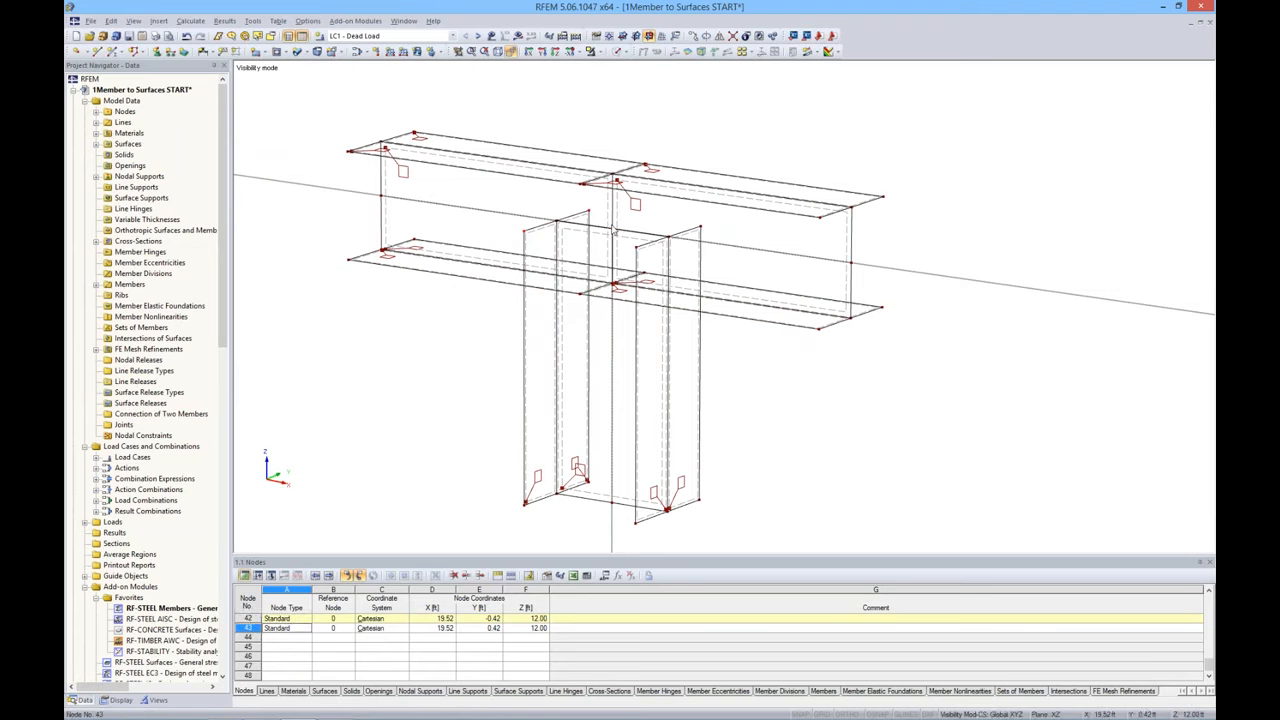
{"action": "left_click", "coordinate": [557, 221], "text": "ctrl"}
{"action": "left_click", "coordinate": [636, 247], "text": "ctrl"}
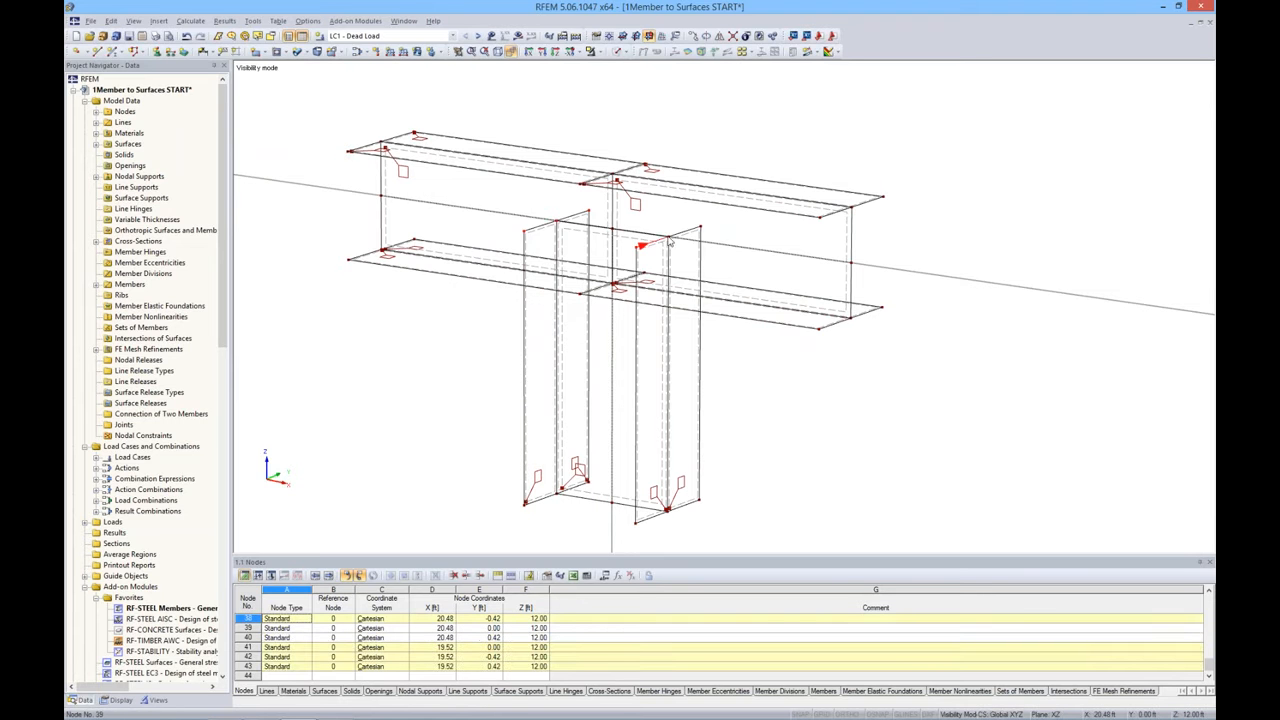
{"action": "left_click", "coordinate": [668, 237], "text": "ctrl"}
{"action": "left_click", "coordinate": [701, 228], "text": "ctrl"}
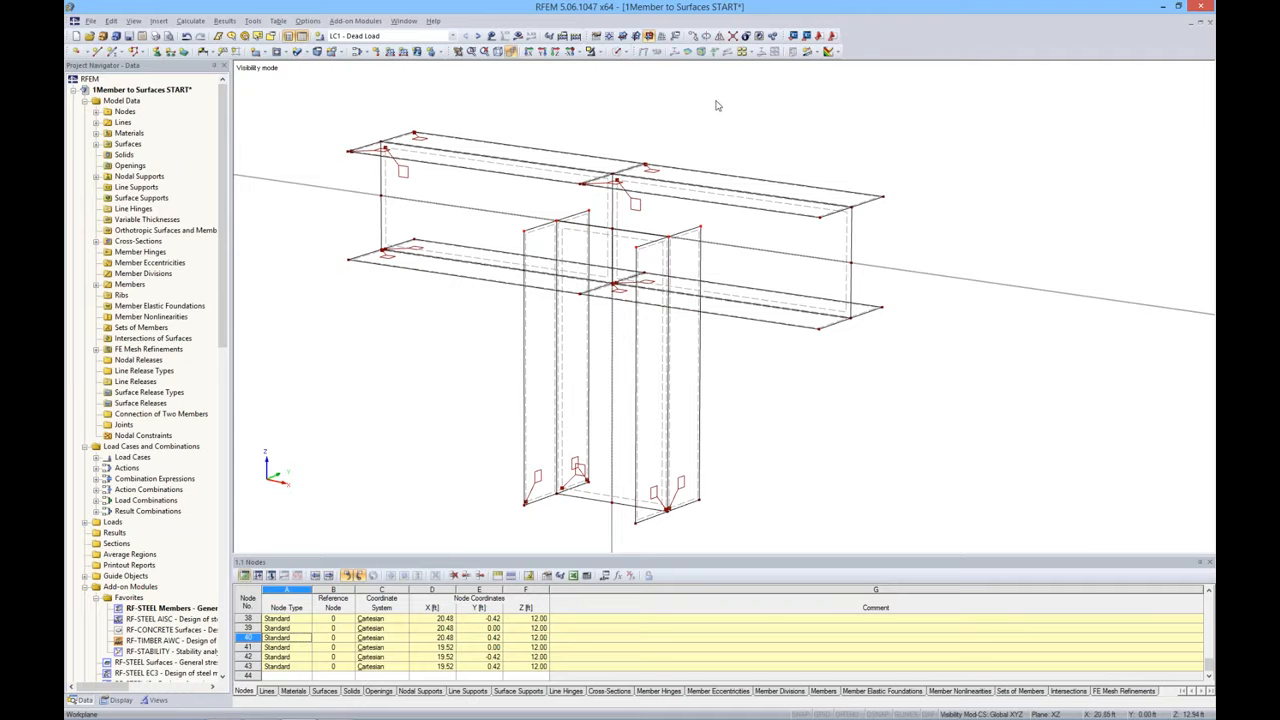
{"action": "left_click", "coordinate": [693, 37]}
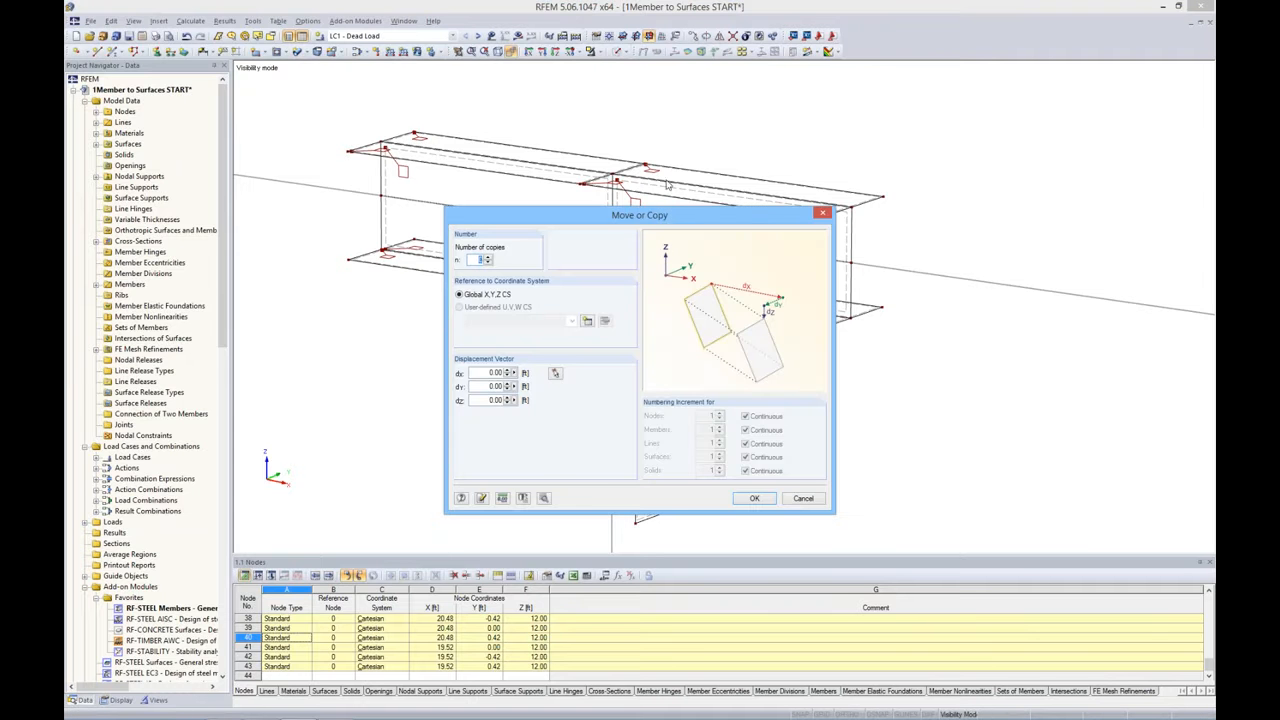
{"action": "left_click_drag", "start_coordinate": [670, 216], "coordinate": [946, 126]}
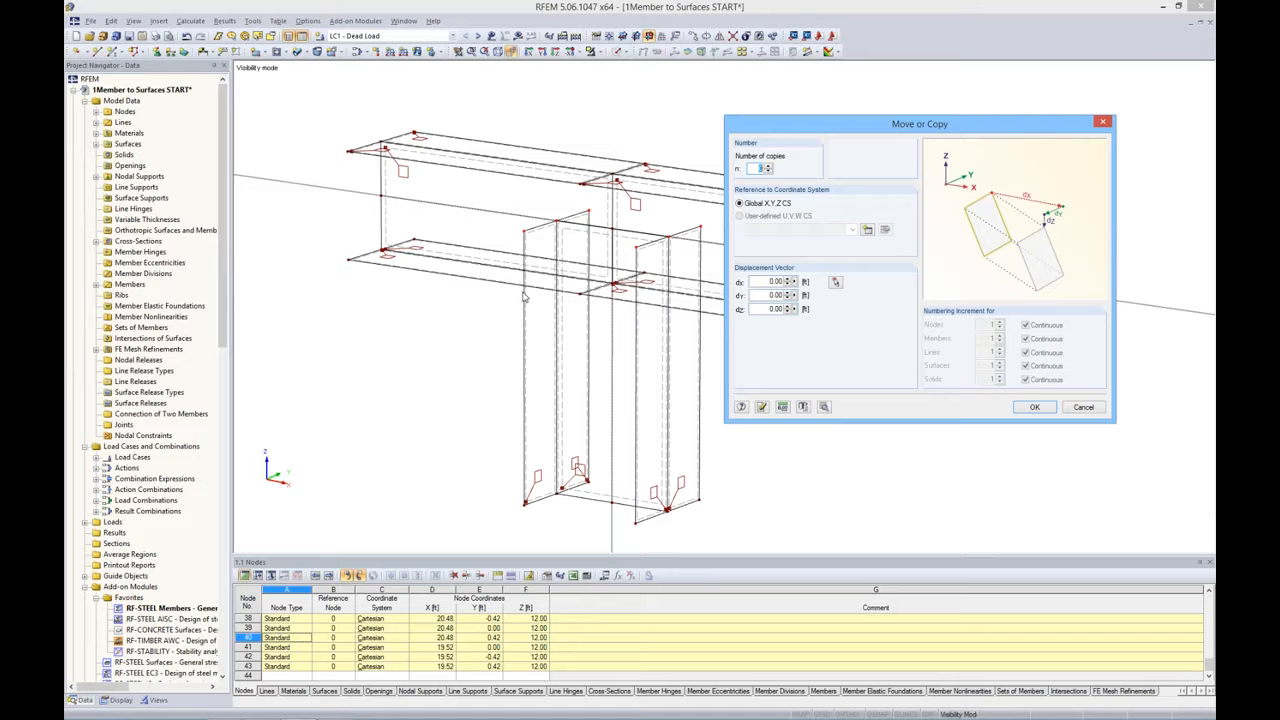
{"action": "left_click", "coordinate": [836, 283]}
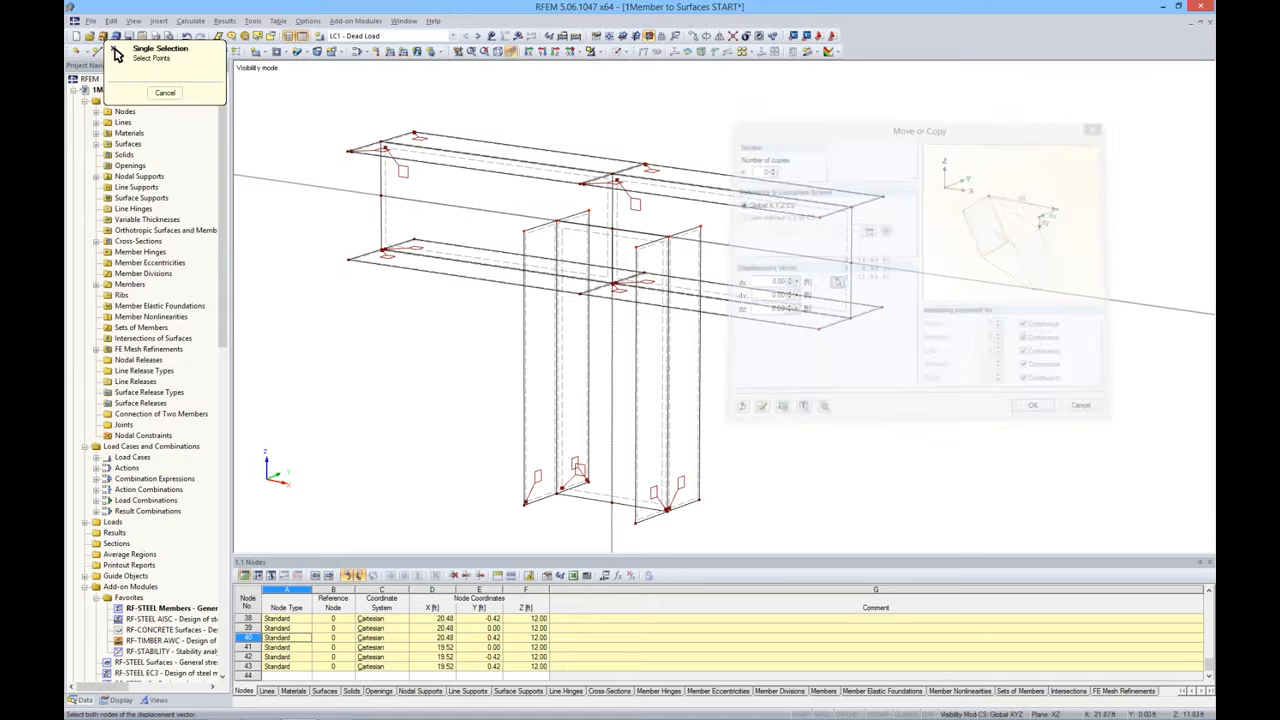
{"action": "left_click", "coordinate": [524, 231]}
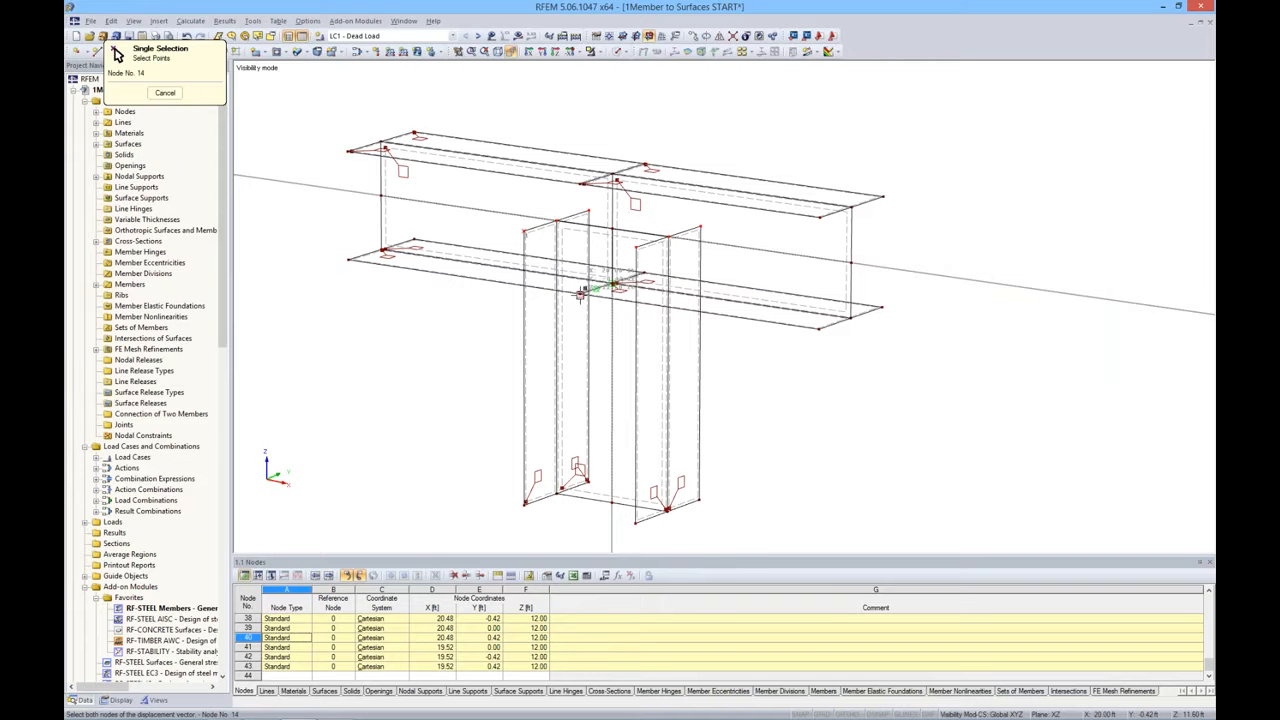
{"action": "left_click", "coordinate": [617, 286]}
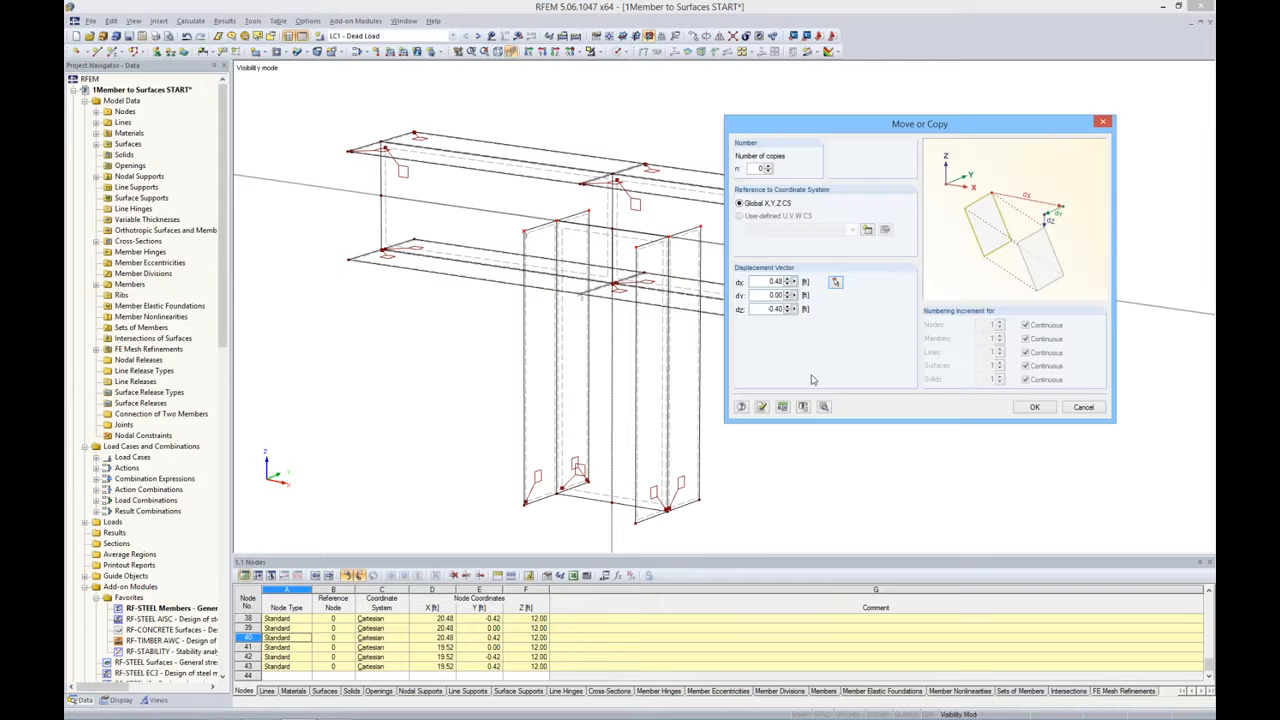
{"action": "left_click", "coordinate": [762, 282]}
{"action": "type", "text": "00"}
{"action": "left_click", "coordinate": [1024, 407]}
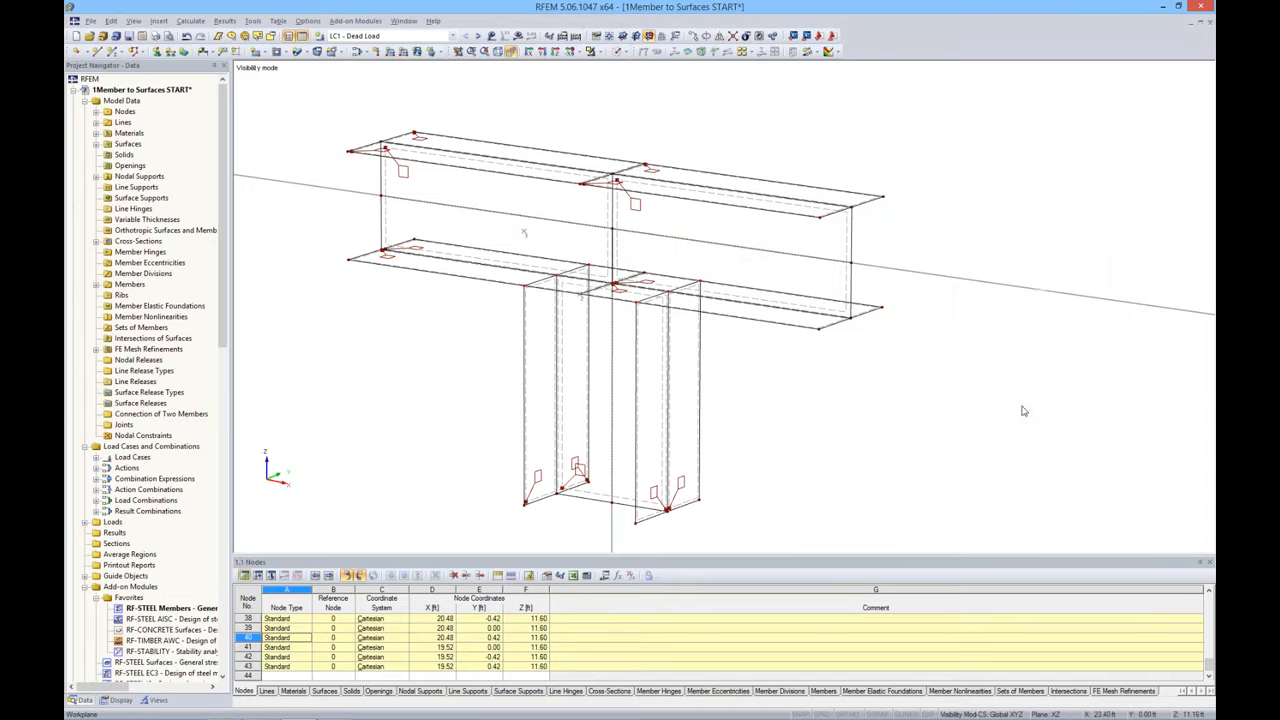
Create a polygonal surface with Rigid stiffness through the four flange corners at the +X end of the beam segments
{"action": "middle_click_drag", "start_coordinate": [743, 360], "coordinate": [898, 298], "text": "ctrl"}
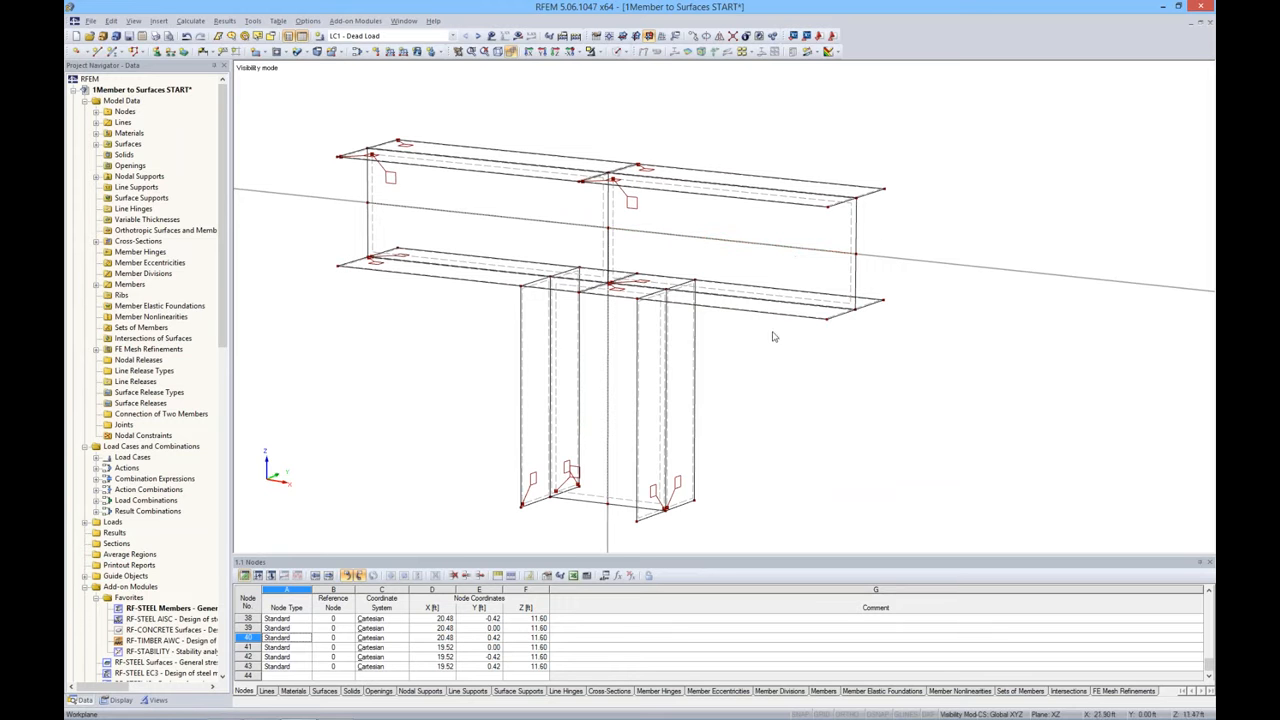
{"action": "left_click", "coordinate": [266, 56]}
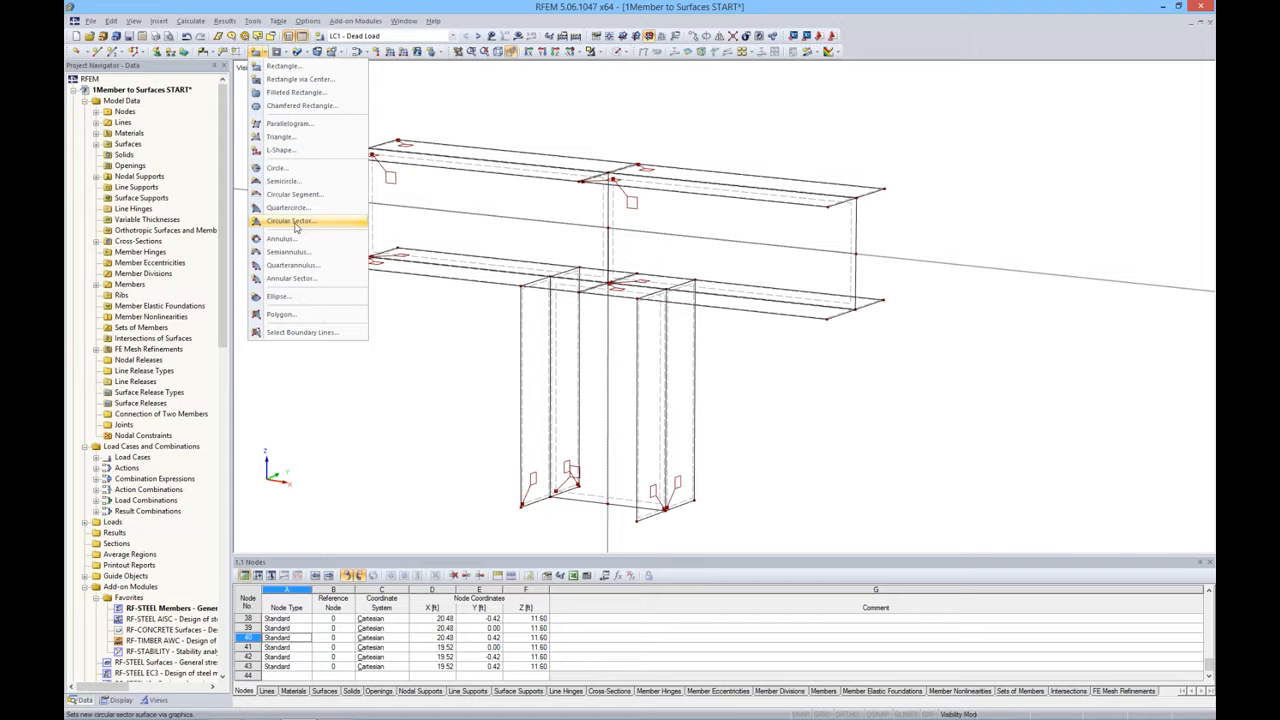
{"action": "left_click", "coordinate": [282, 314]}
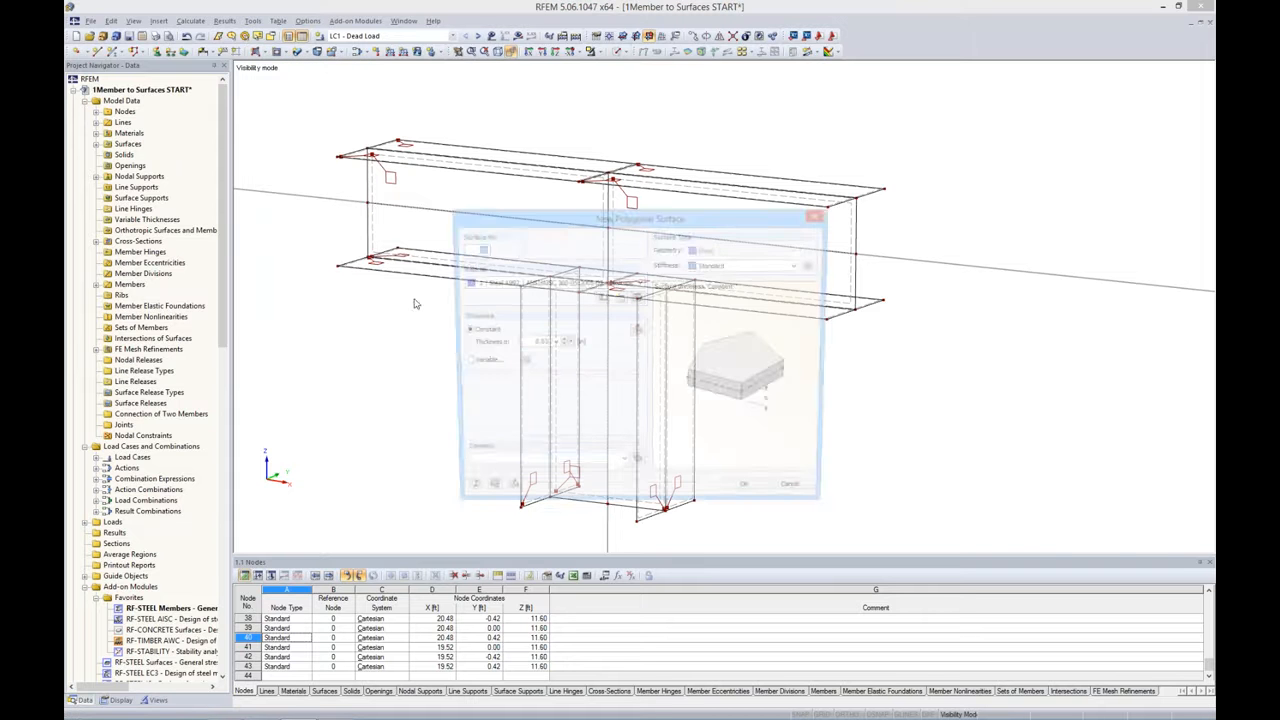
{"action": "left_click_drag", "start_coordinate": [558, 216], "coordinate": [548, 172]}
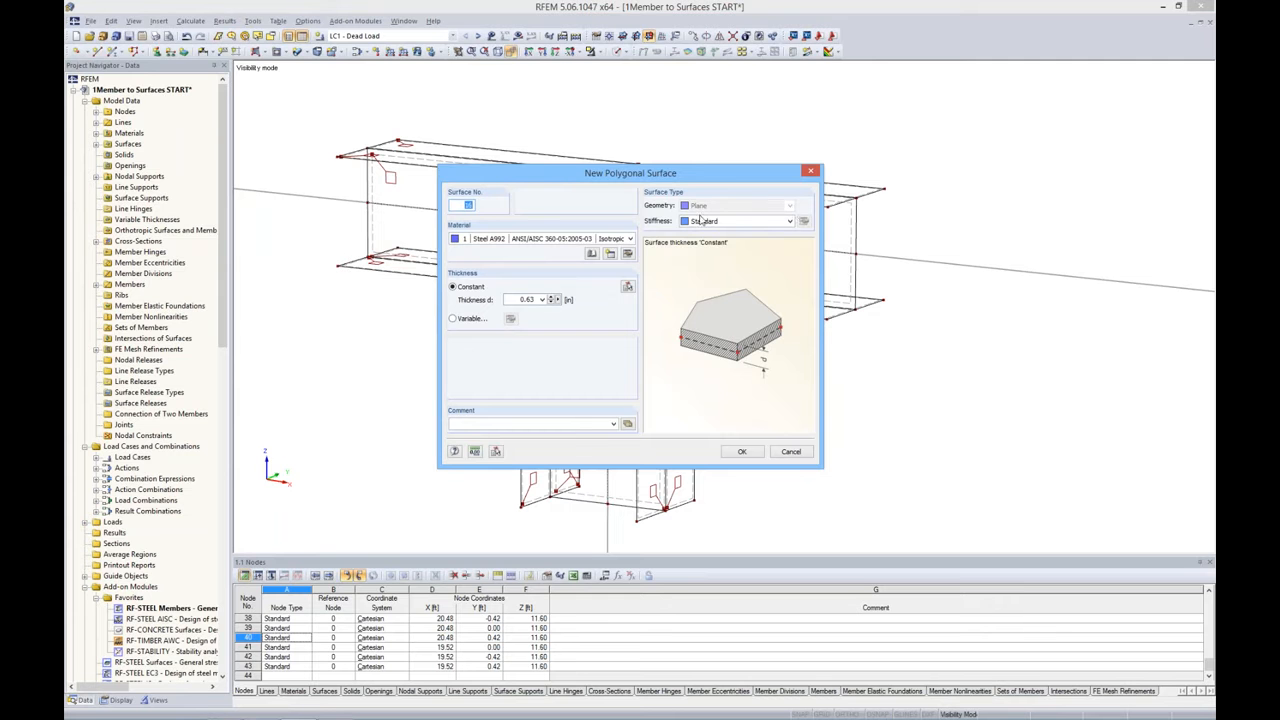
{"action": "left_click", "coordinate": [789, 221]}
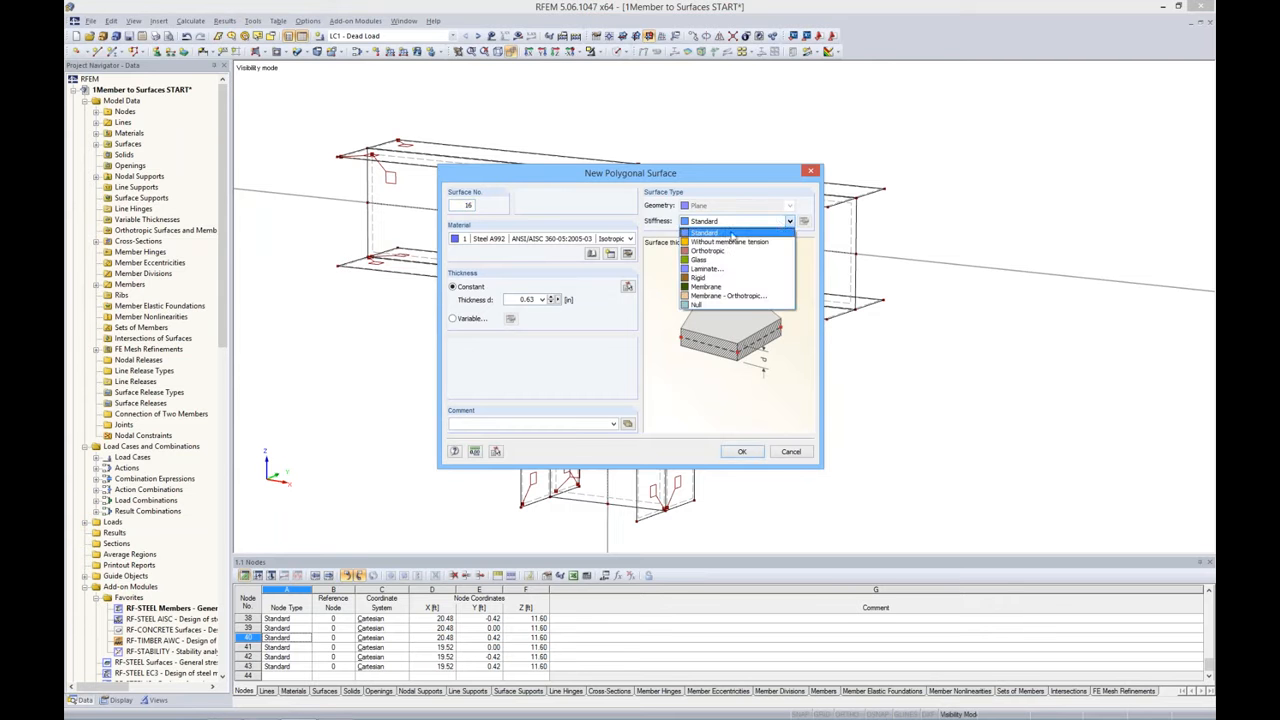
{"action": "left_click", "coordinate": [700, 278]}
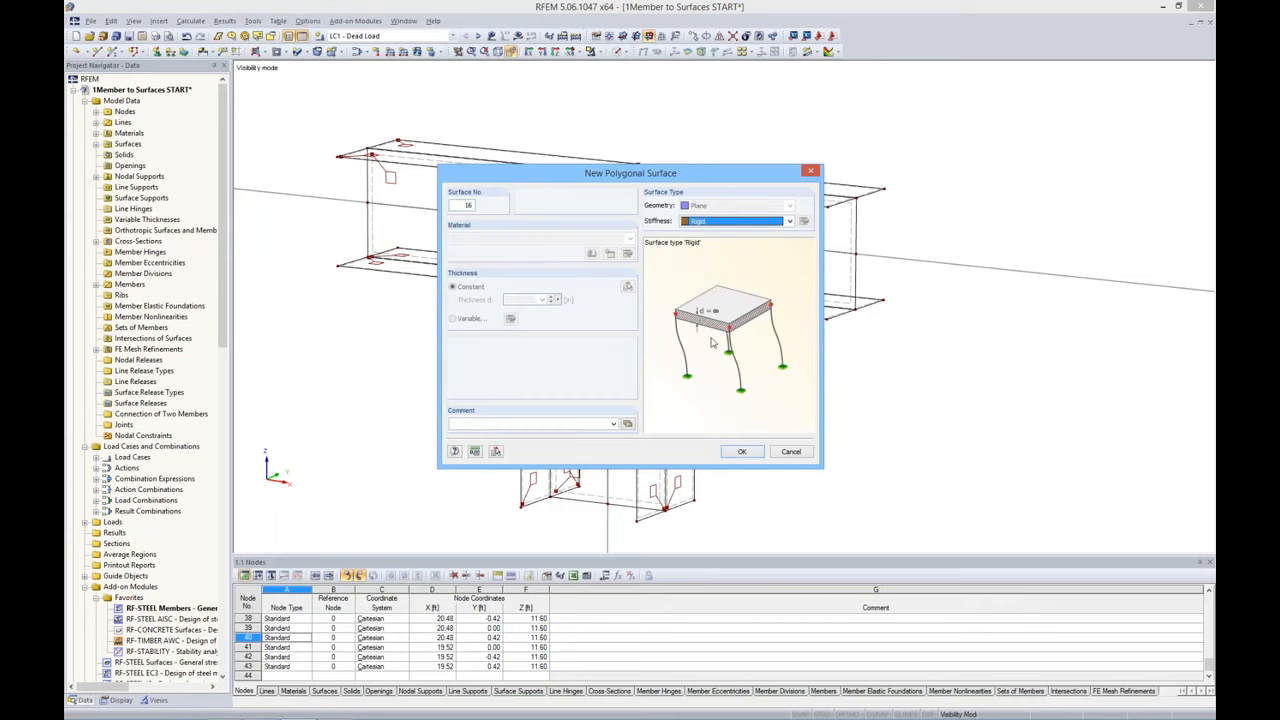
{"action": "left_click", "coordinate": [739, 452]}
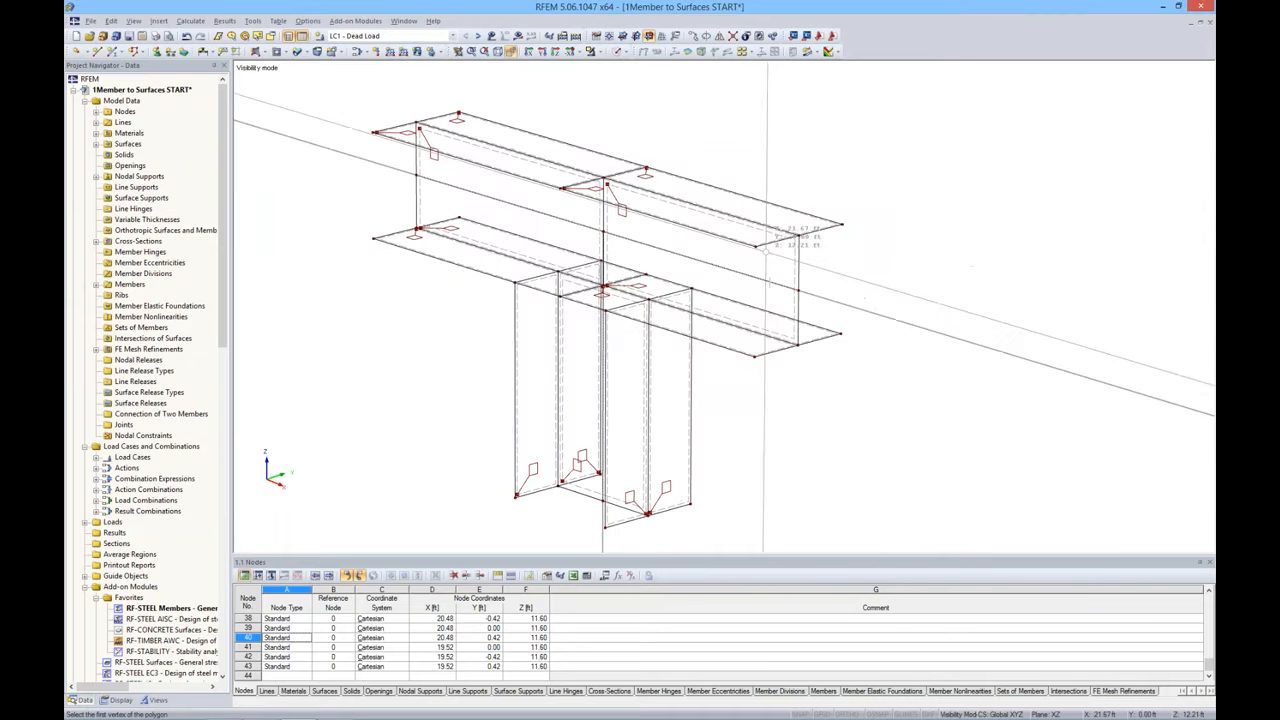
{"action": "left_click", "coordinate": [755, 246]}
{"action": "left_click", "coordinate": [841, 224]}
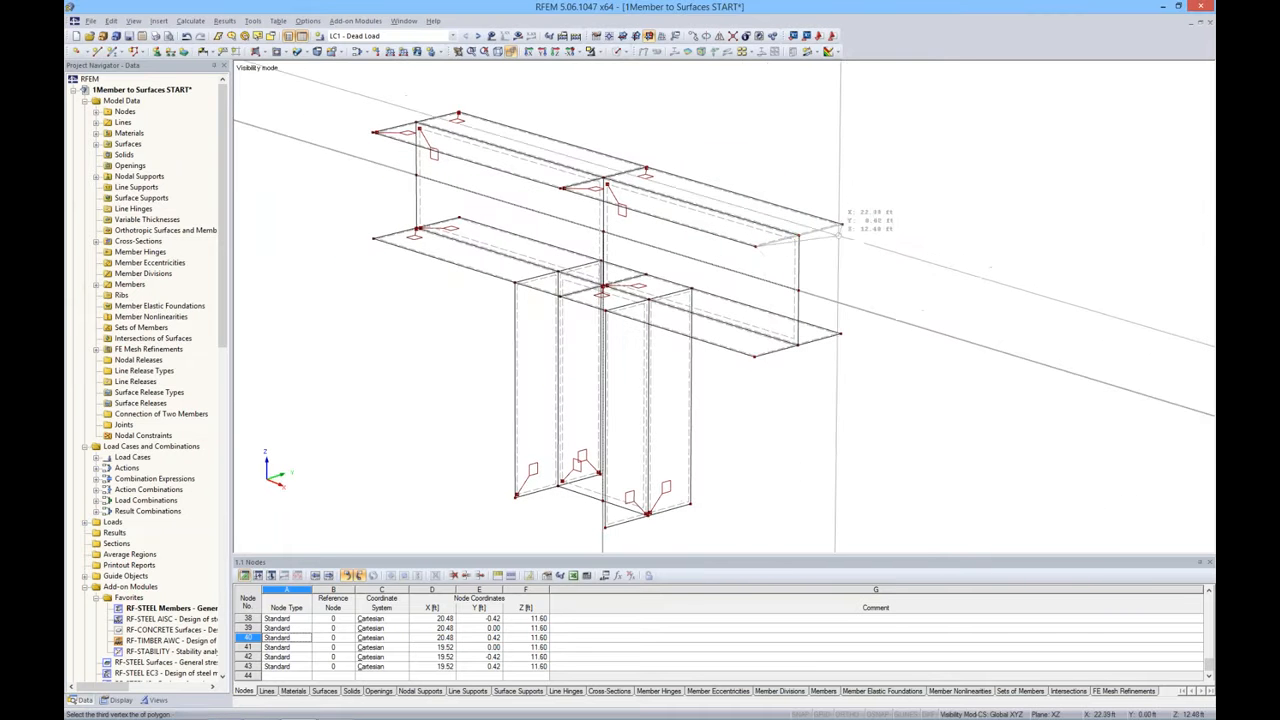
{"action": "left_click", "coordinate": [755, 356]}
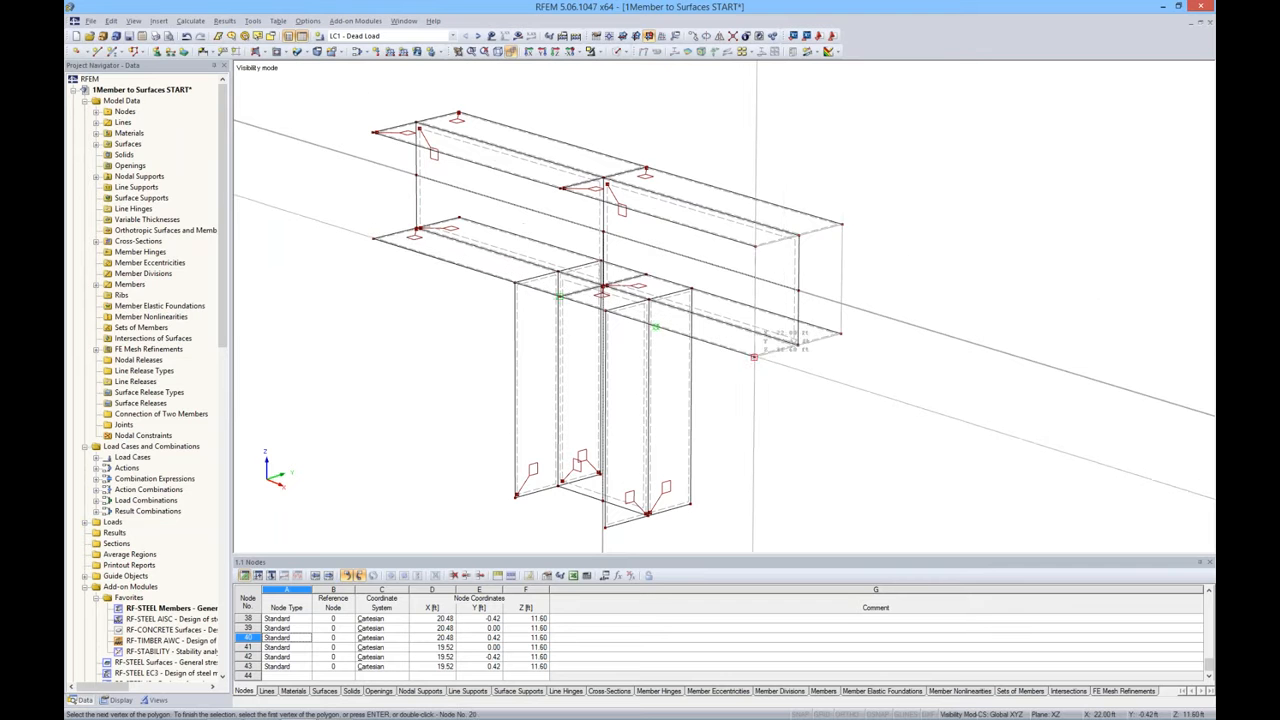
{"action": "left_click", "coordinate": [755, 246]}
Add a rigid polygonal surface through the four flange corners at the opposite, -X end of the beam segments
{"action": "middle_click_drag", "start_coordinate": [804, 316], "coordinate": [877, 274], "text": "ctrl"}
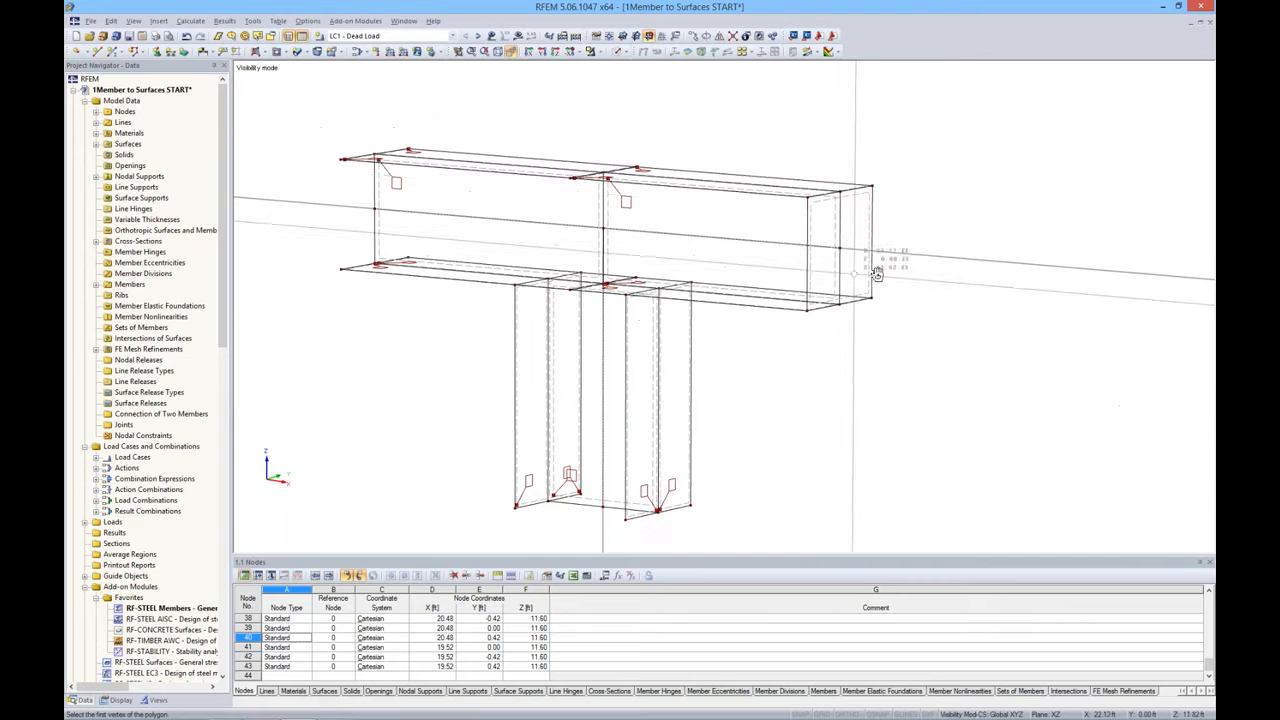
{"action": "middle_click_drag", "start_coordinate": [437, 275], "coordinate": [405, 305], "text": "ctrl"}
{"action": "left_click", "coordinate": [403, 315]}
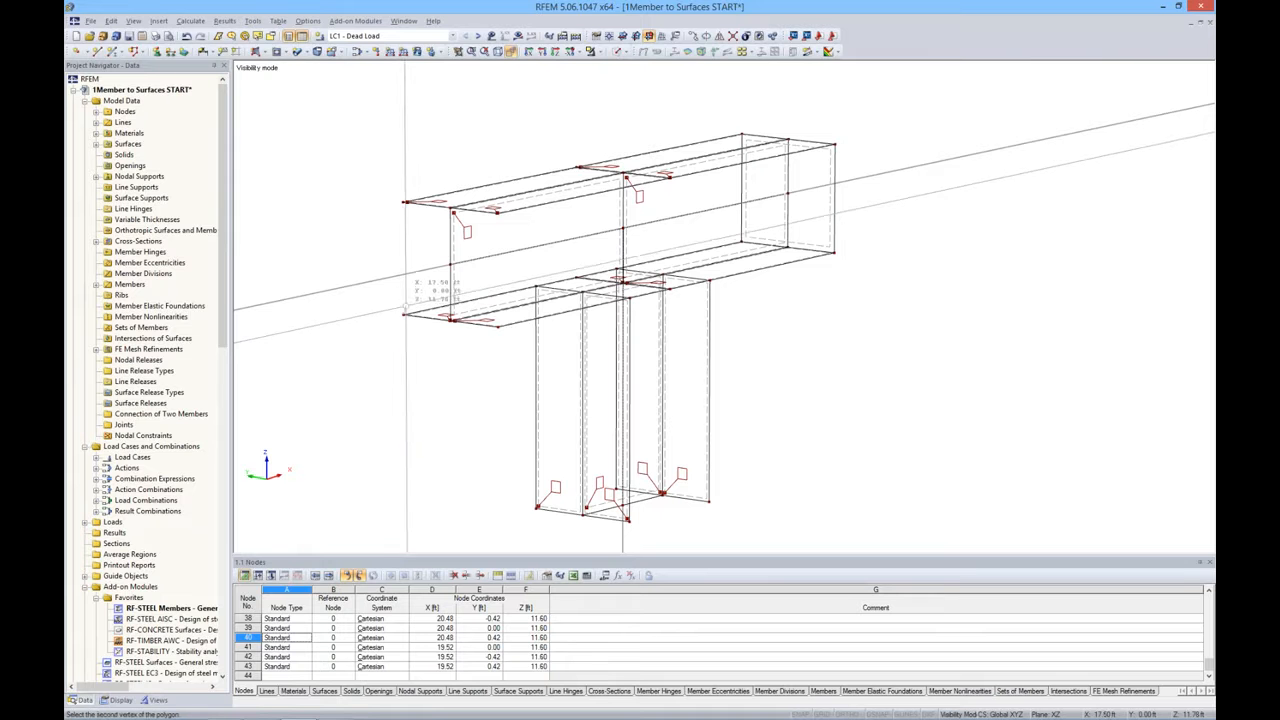
{"action": "left_click", "coordinate": [404, 203]}
{"action": "left_click", "coordinate": [494, 210]}
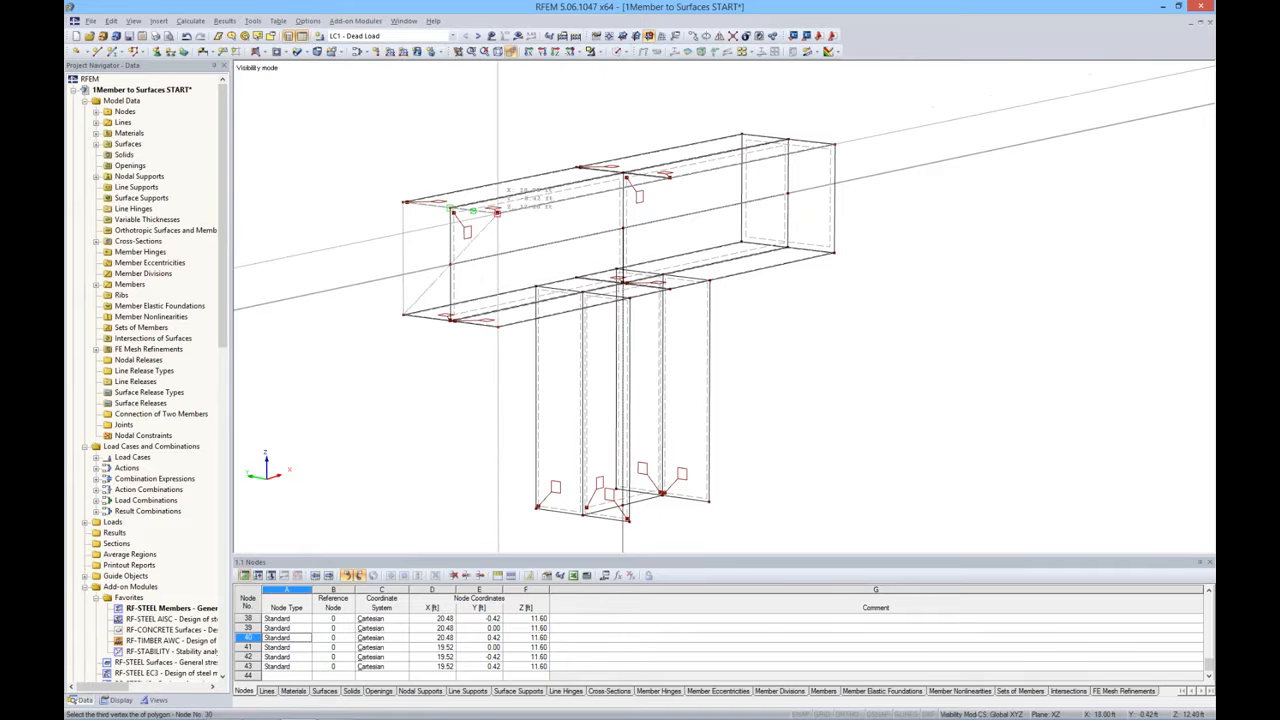
{"action": "left_click", "coordinate": [403, 315]}
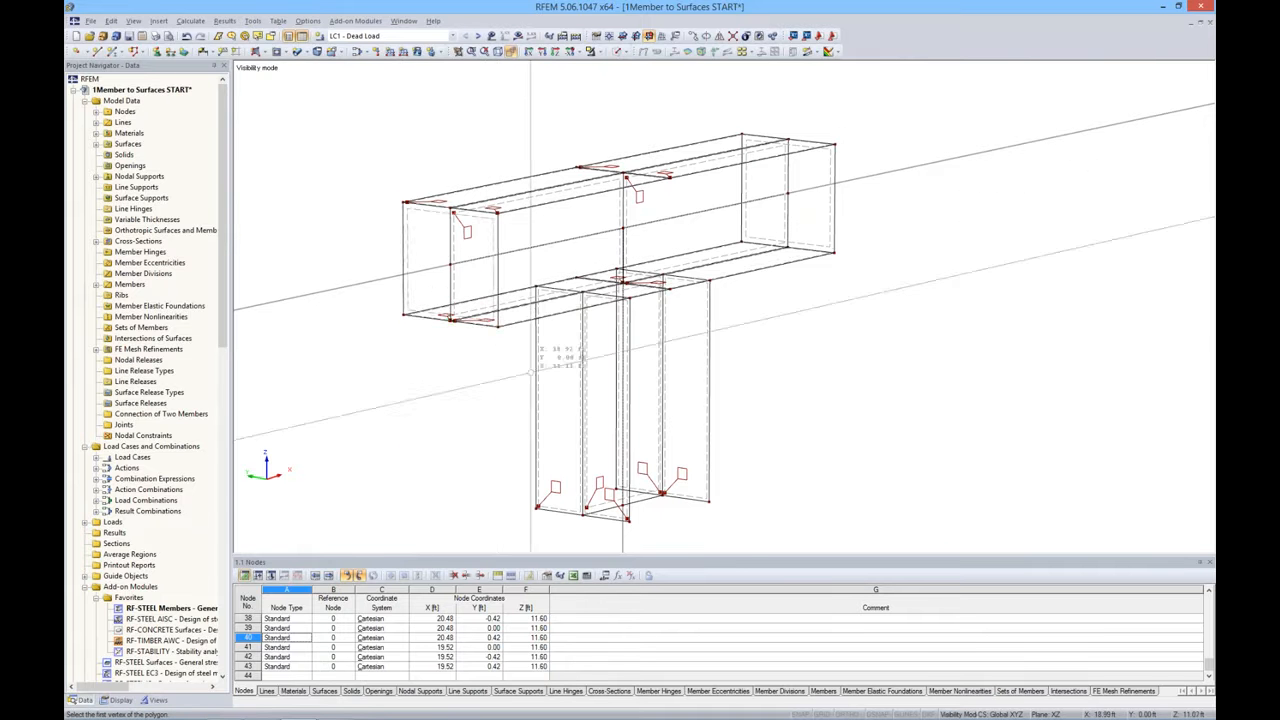
Add a rigid polygonal surface through the four flange corners at the lower end of the column segment and finish the surface command
{"action": "middle_click_drag", "start_coordinate": [629, 483], "coordinate": [625, 416], "text": "ctrl"}
{"action": "middle_click_drag", "start_coordinate": [682, 357], "coordinate": [550, 466], "text": "ctrl"}
{"action": "left_click", "coordinate": [531, 460]}
{"action": "left_click", "coordinate": [615, 408]}
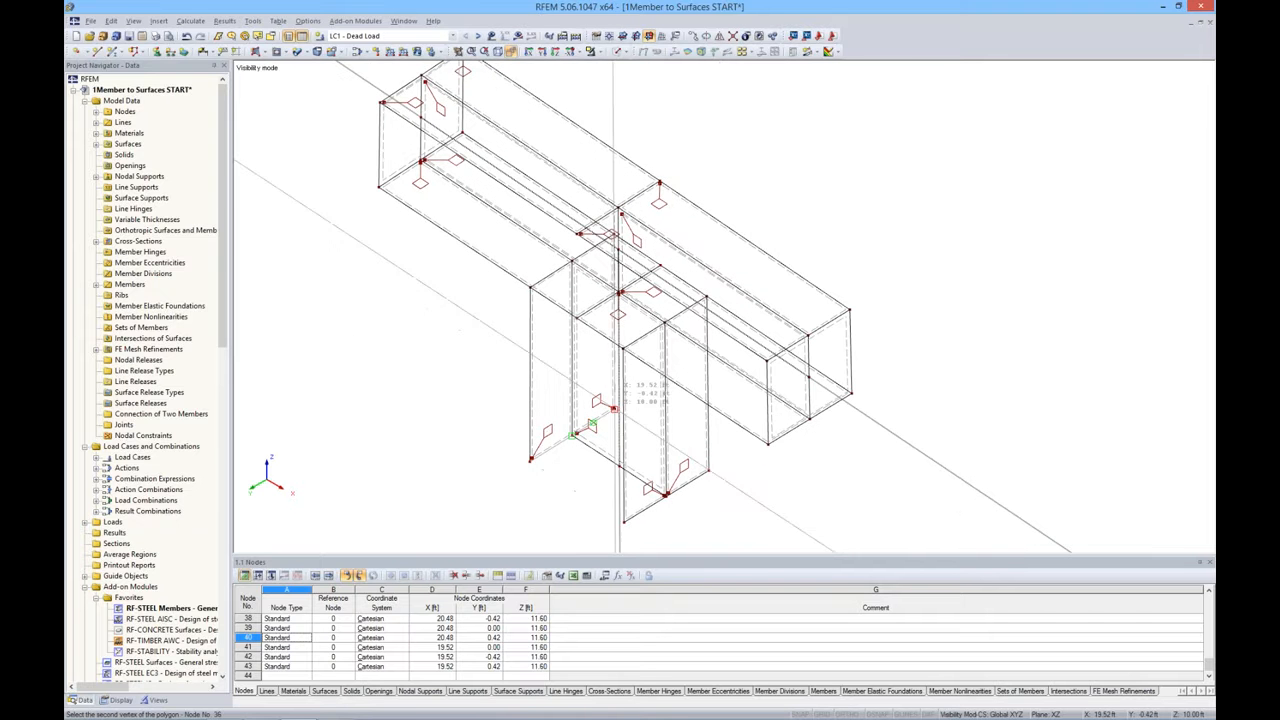
{"action": "left_click", "coordinate": [706, 470]}
{"action": "left_click", "coordinate": [622, 520]}
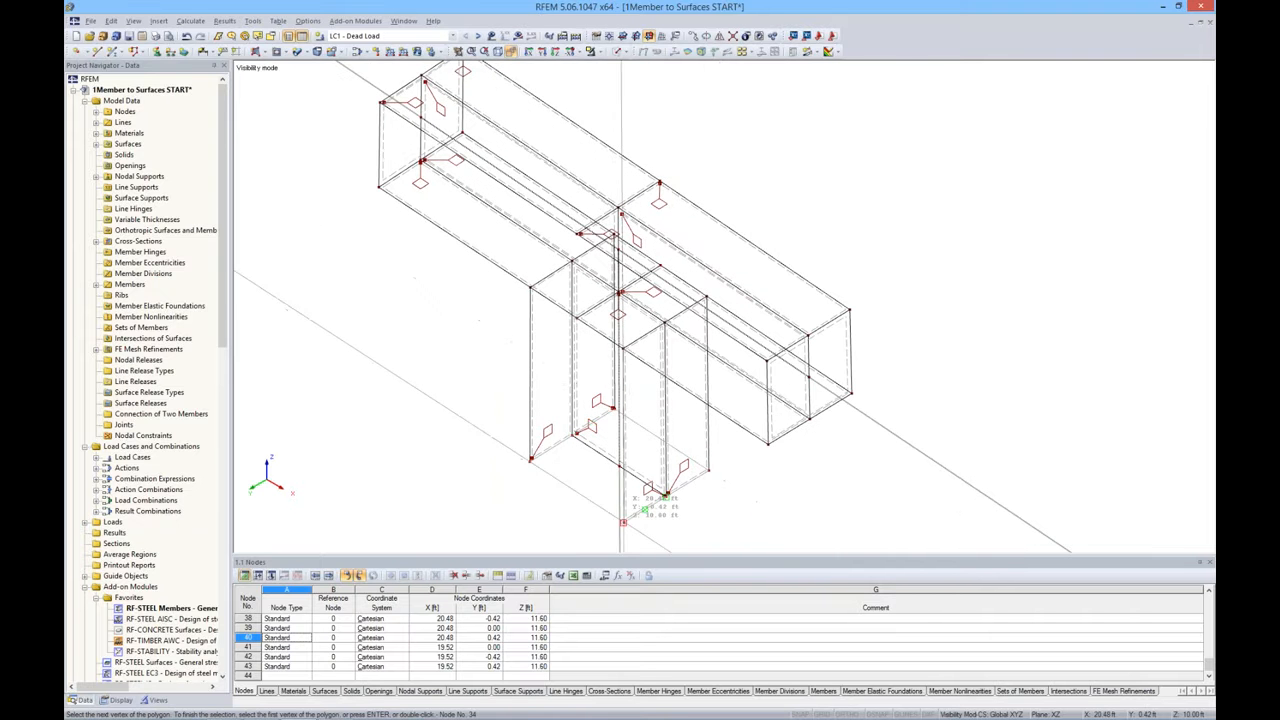
{"action": "left_click", "coordinate": [531, 460]}
{"action": "key", "text": "Escape"}
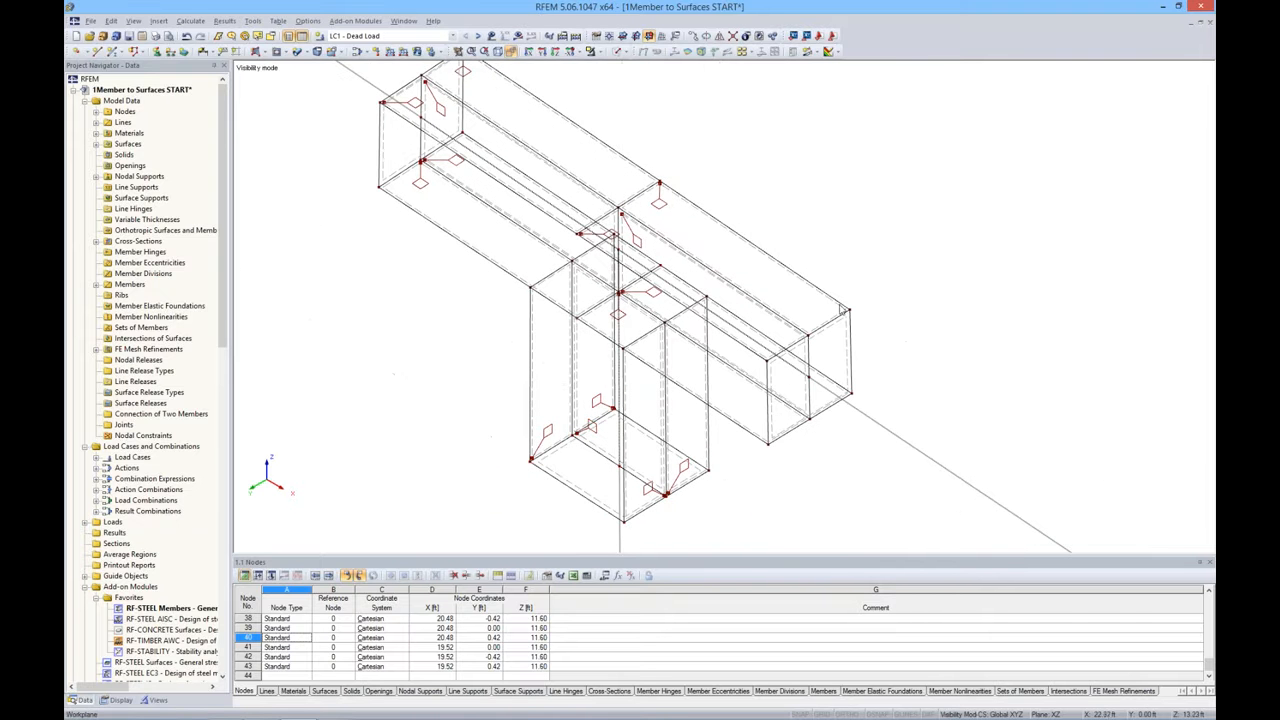
Switch the model display to transparent solid rendering and cancel the visibility mode so all frame members are shown
{"action": "middle_click_drag", "start_coordinate": [801, 381], "coordinate": [790, 311], "text": "ctrl"}
{"action": "middle_click_drag", "start_coordinate": [785, 139], "coordinate": [697, 140]}
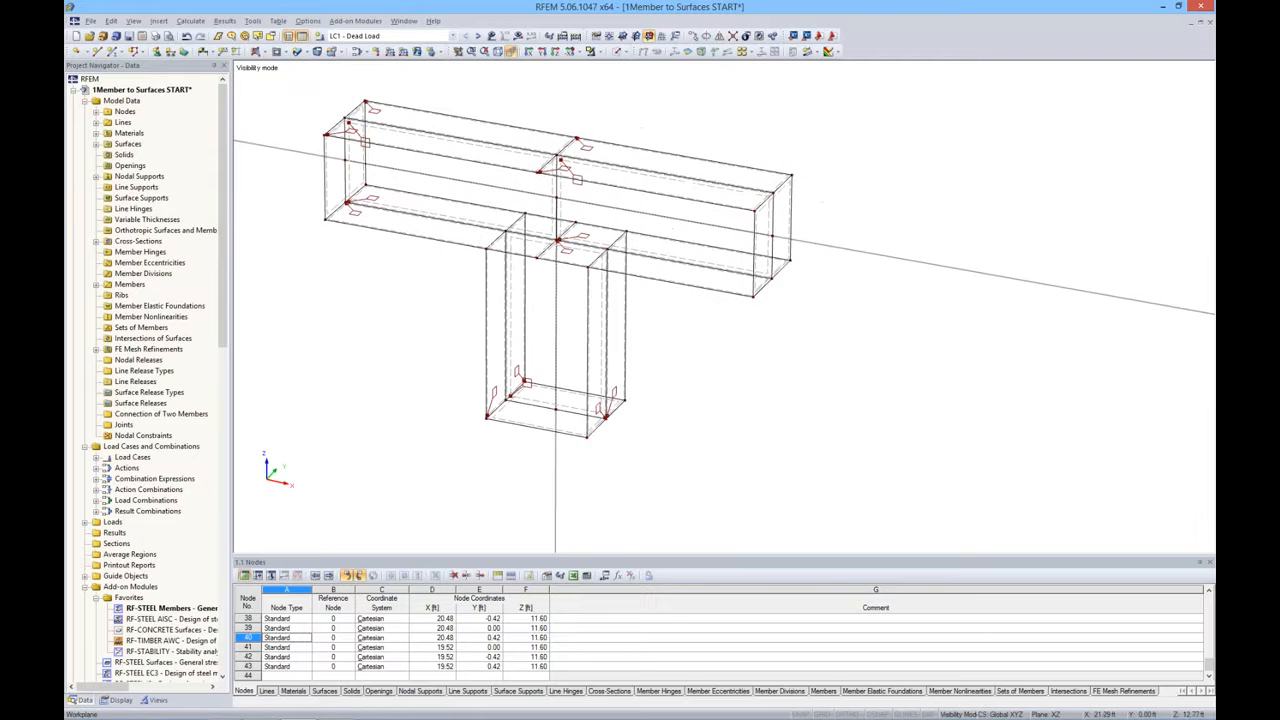
{"action": "left_click", "coordinate": [620, 52]}
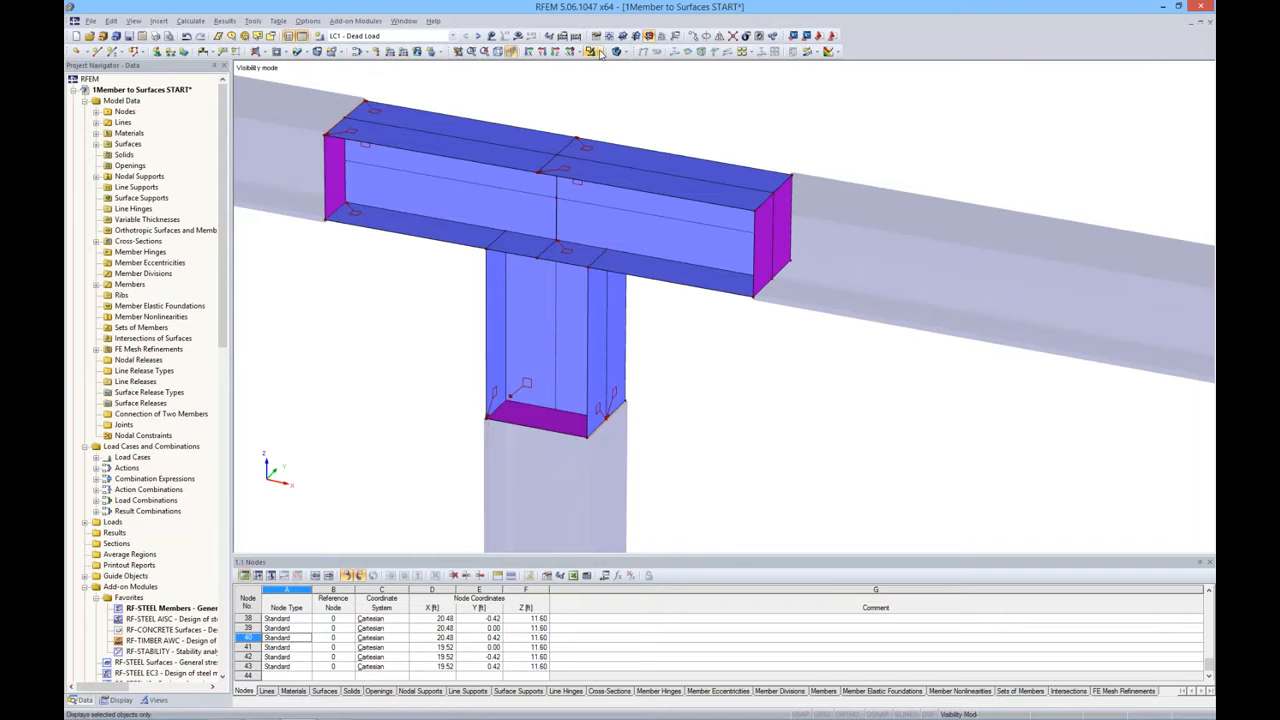
{"action": "left_click", "coordinate": [600, 54]}
{"action": "left_click", "coordinate": [660, 123]}
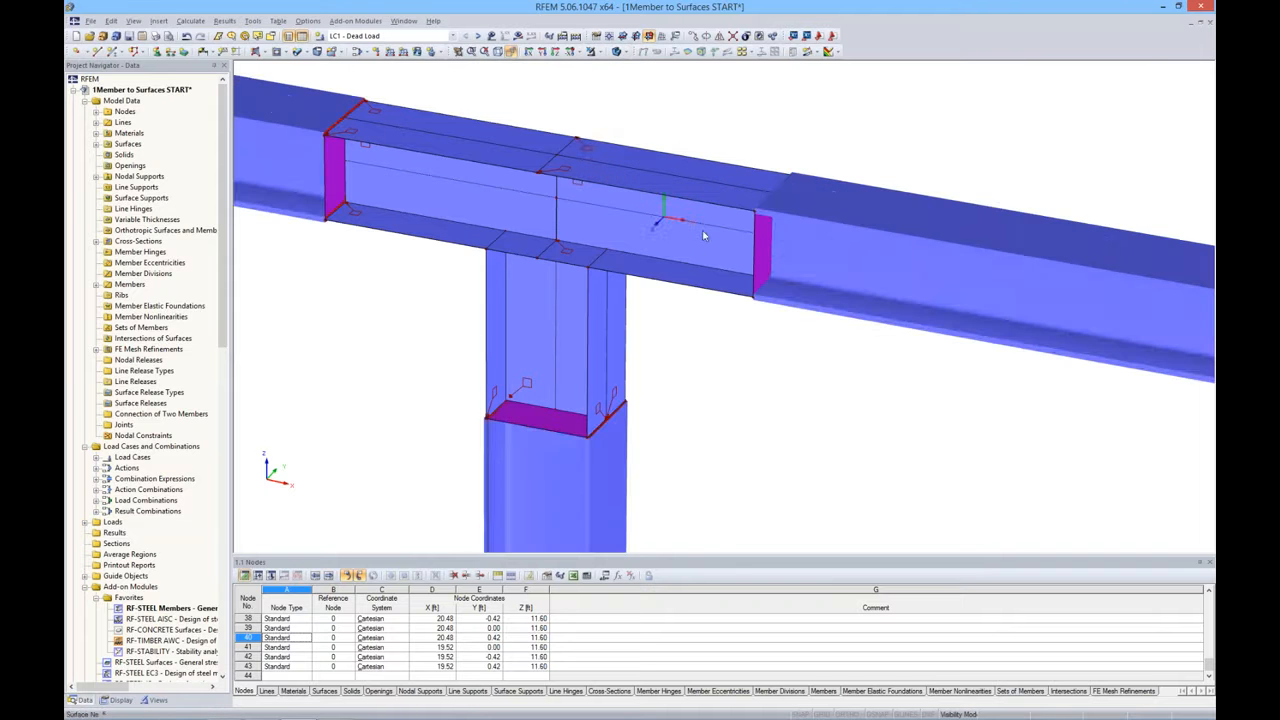
Render the surfaces as Filled incl. thickness and examine how the joint's surfaces align with the adjoining members
{"action": "scroll", "coordinate": [704, 236], "scroll_direction": "down", "scroll_amount": 5}
{"action": "middle_click_drag", "start_coordinate": [706, 238], "coordinate": [751, 233], "text": "ctrl"}
{"action": "scroll", "coordinate": [728, 224], "scroll_direction": "up", "scroll_amount": 3}
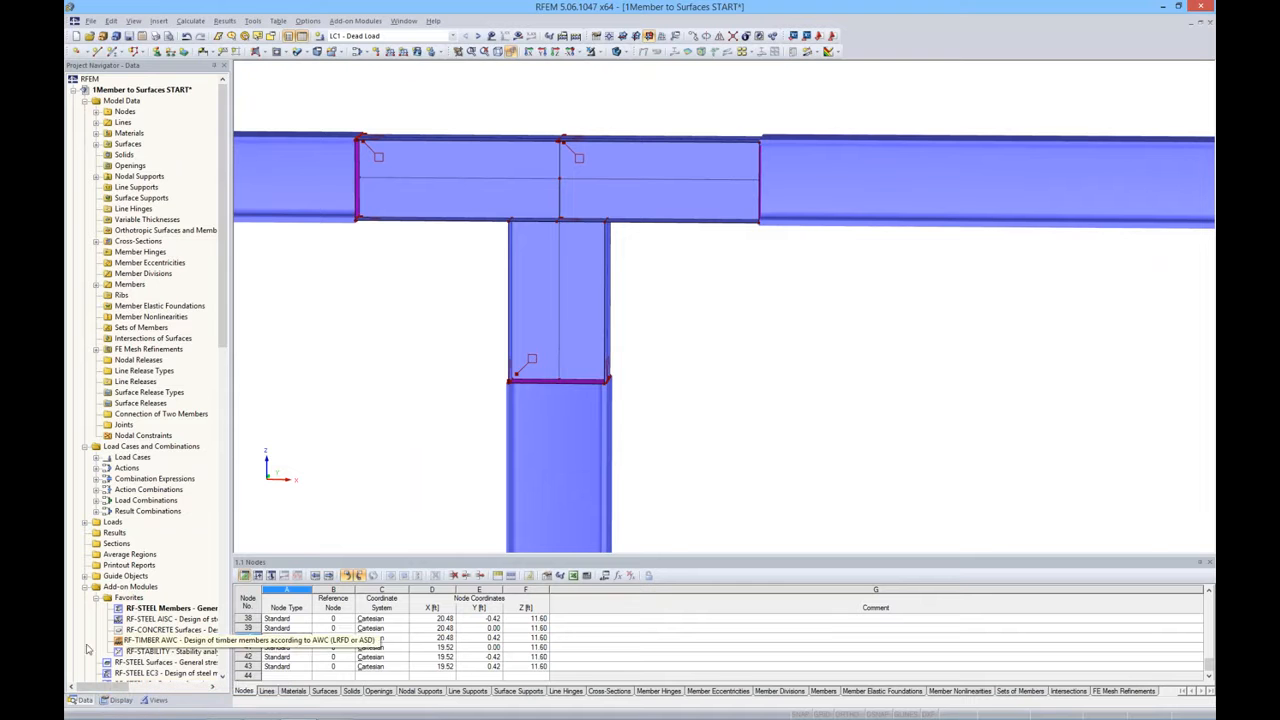
{"action": "left_click", "coordinate": [117, 699]}
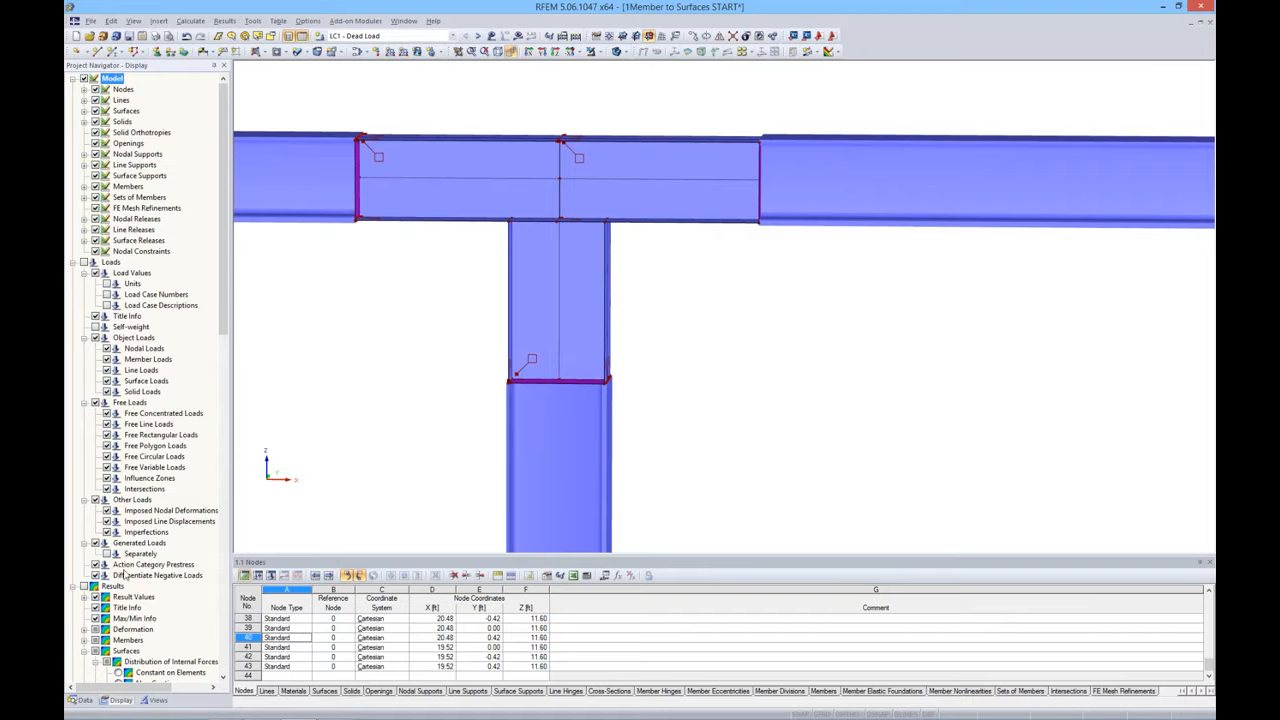
{"action": "left_click_drag", "start_coordinate": [222, 324], "coordinate": [222, 659]}
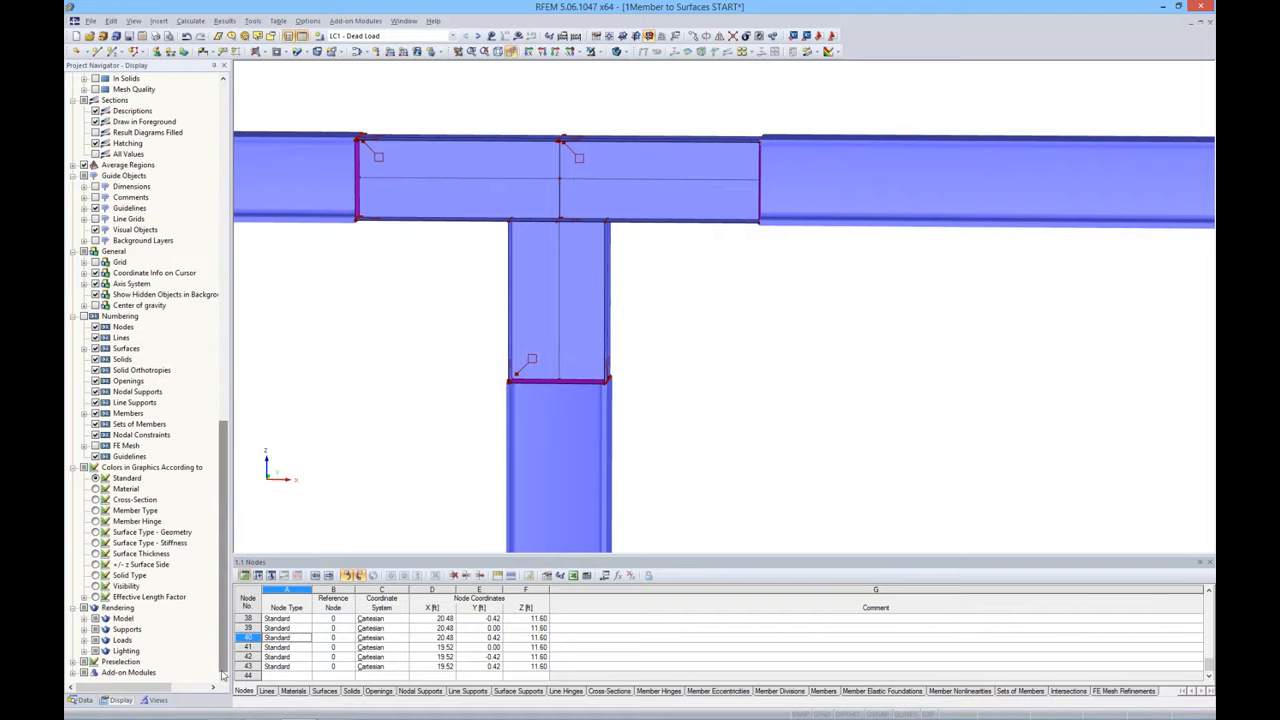
{"action": "left_click", "coordinate": [85, 619]}
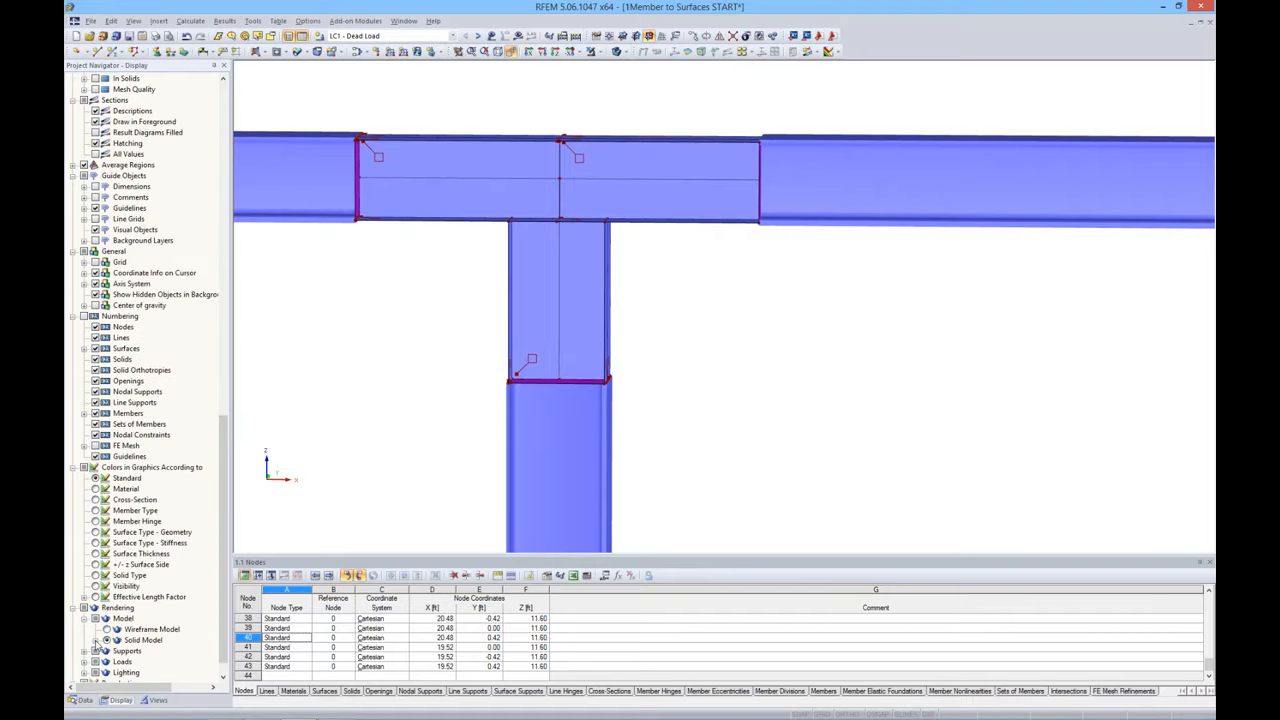
{"action": "left_click", "coordinate": [96, 640]}
{"action": "left_click", "coordinate": [107, 608]}
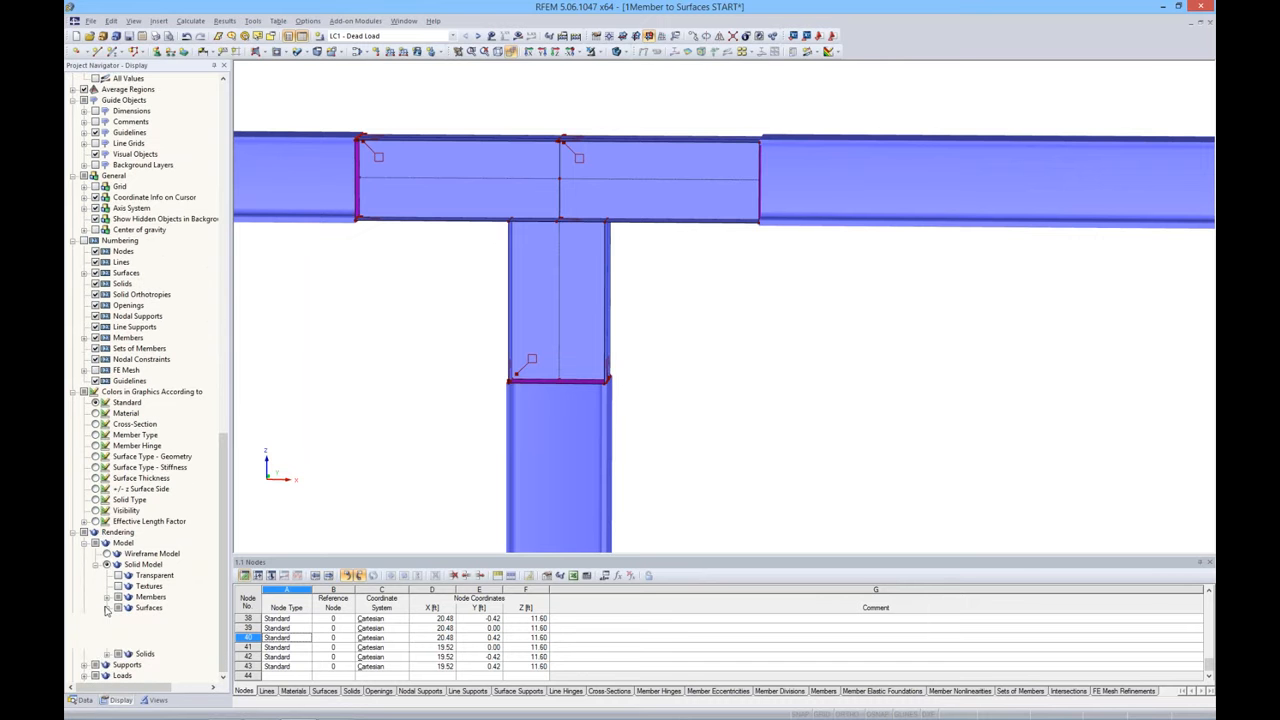
{"action": "left_click", "coordinate": [128, 640]}
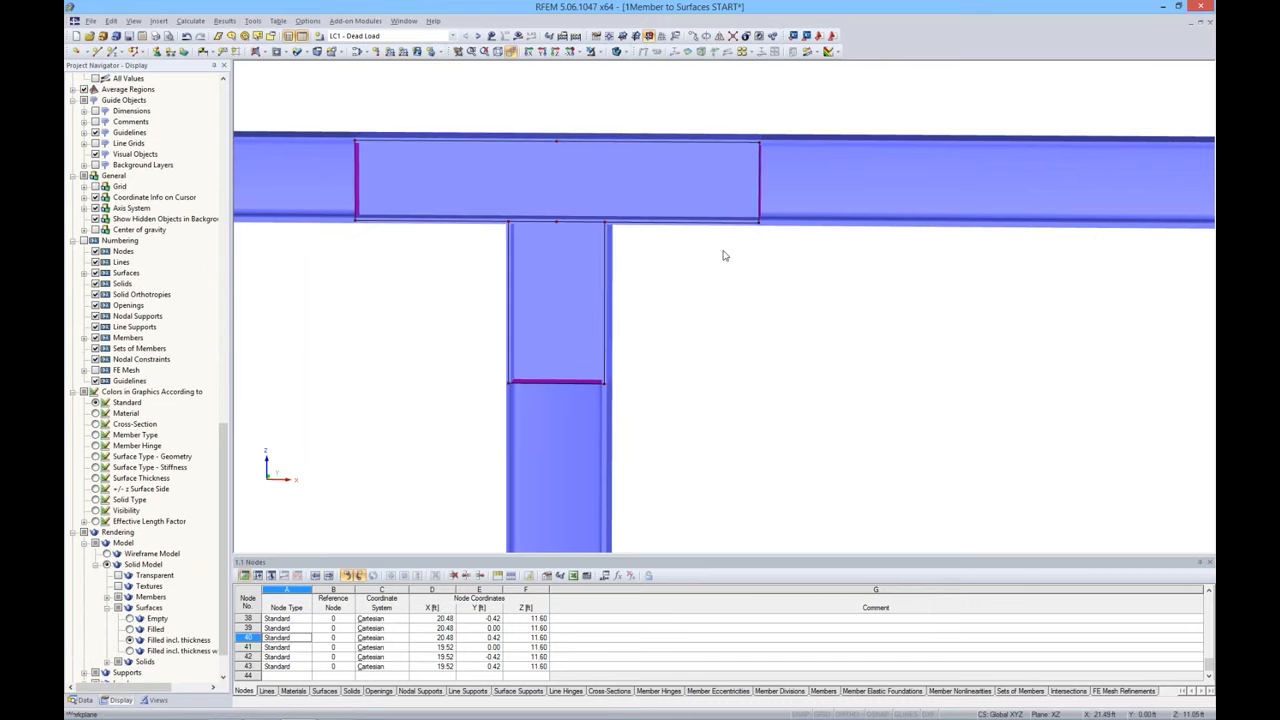
{"action": "scroll", "coordinate": [768, 232], "scroll_direction": "up", "scroll_amount": 6}
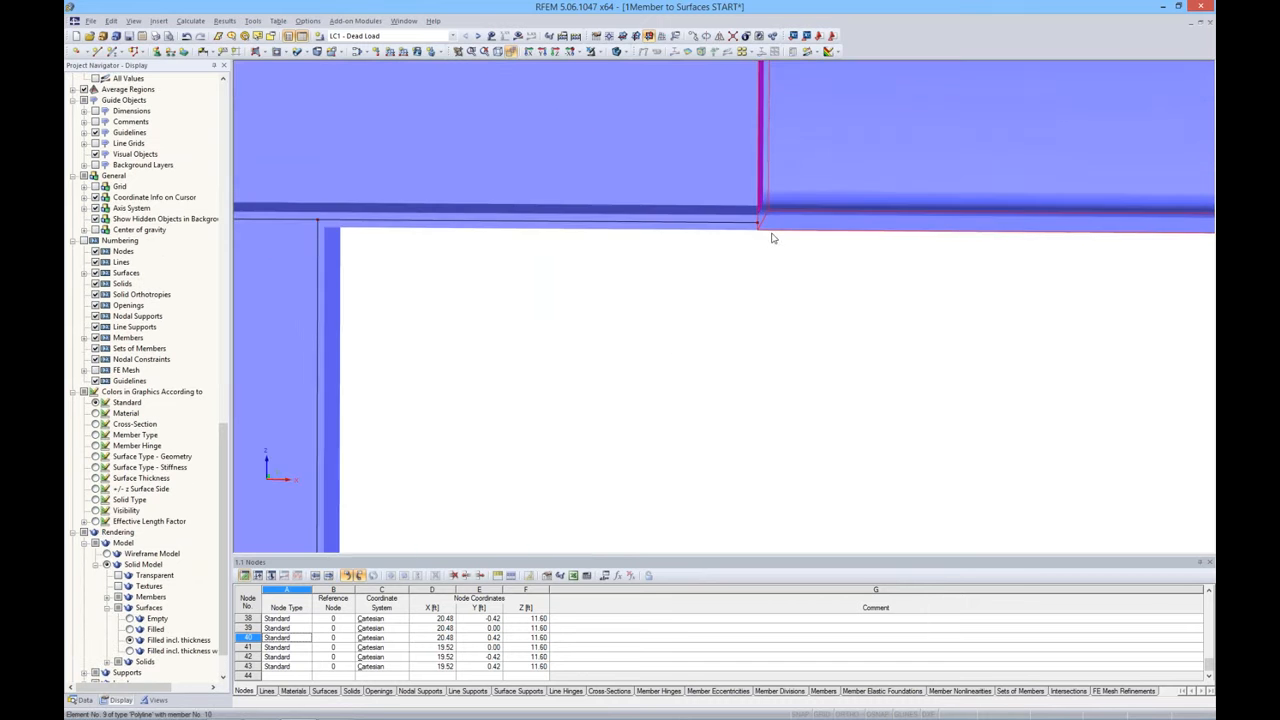
{"action": "middle_click_drag", "start_coordinate": [771, 236], "coordinate": [743, 286], "text": "ctrl"}
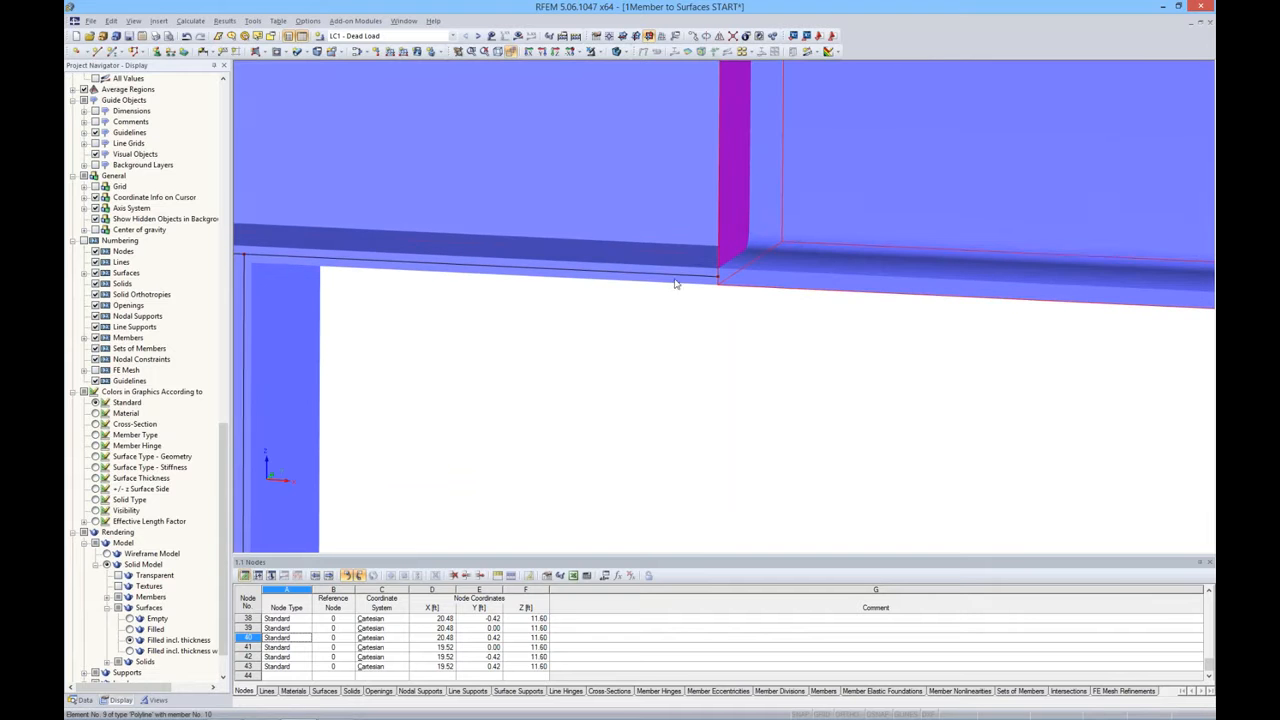
{"action": "scroll", "coordinate": [577, 243], "scroll_direction": "down", "scroll_amount": 6}
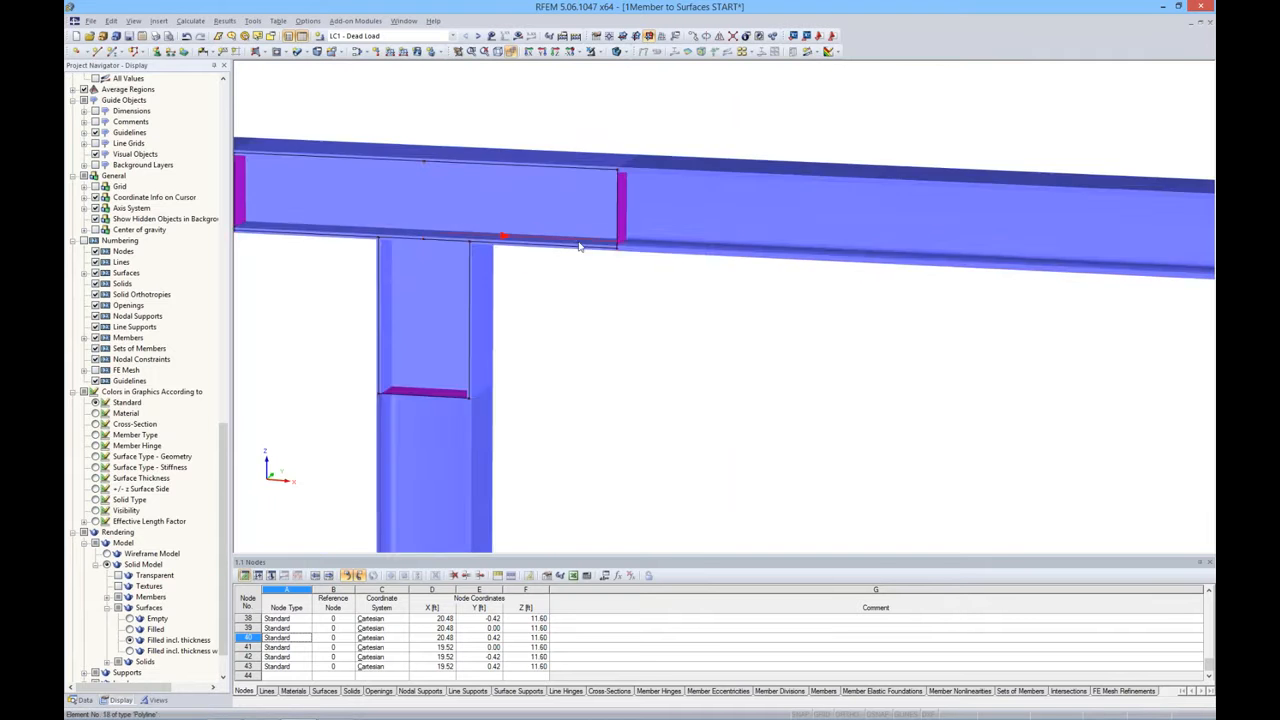
Set the surface rendering to Filled and display the whole model in wireframe
{"action": "left_click", "coordinate": [129, 628]}
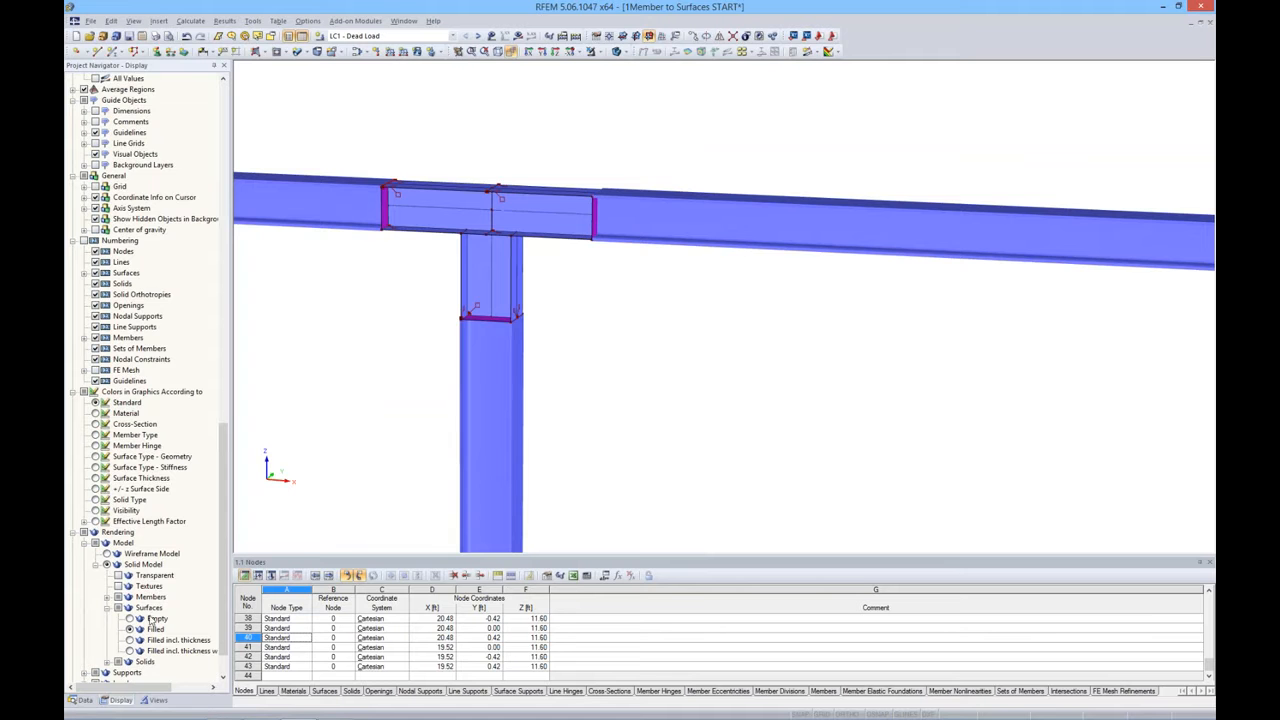
{"action": "middle_click_drag", "start_coordinate": [588, 312], "coordinate": [648, 150], "text": "ctrl"}
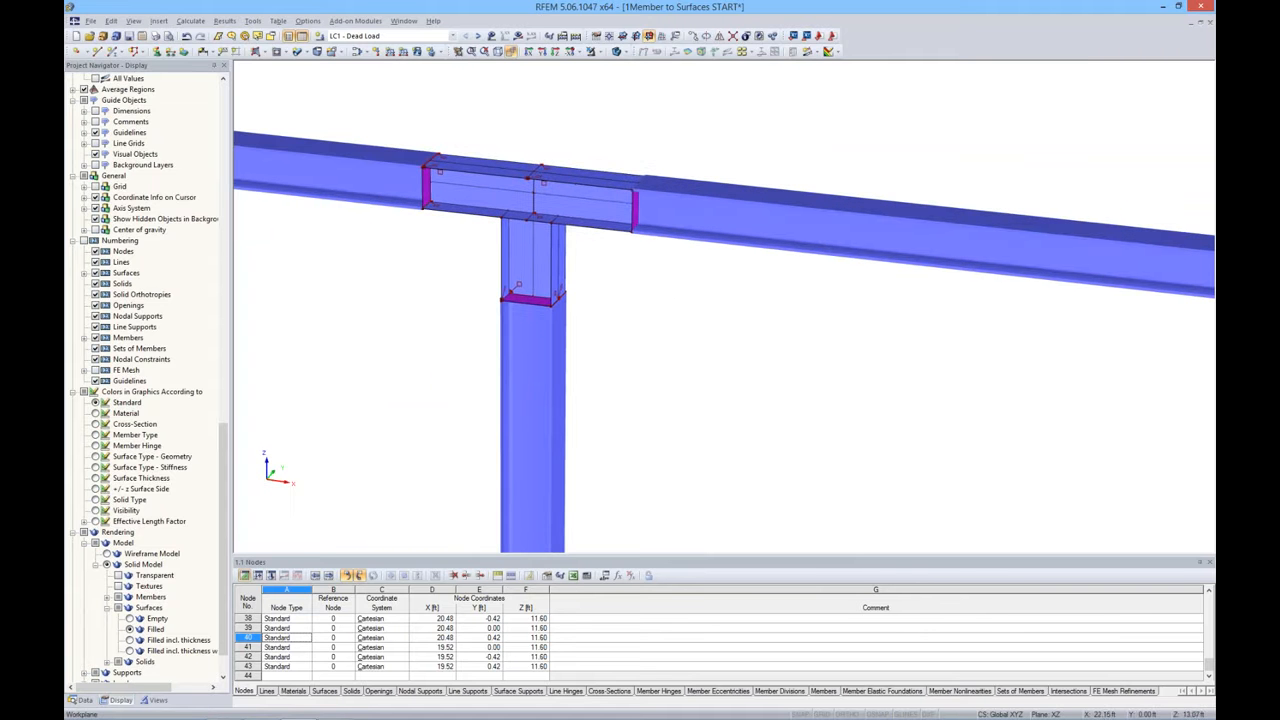
{"action": "left_click", "coordinate": [627, 52]}
{"action": "left_click", "coordinate": [621, 82]}
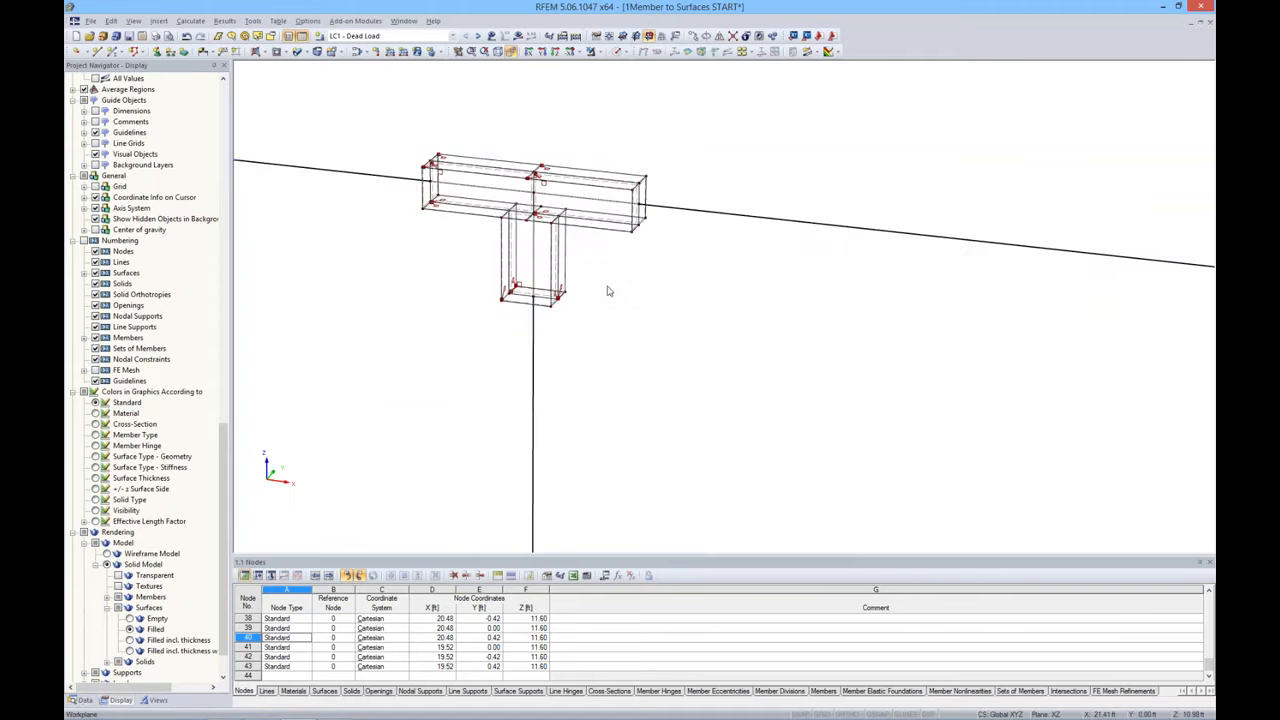
{"action": "middle_click_drag", "start_coordinate": [608, 288], "coordinate": [604, 273], "text": "ctrl"}
{"action": "scroll", "coordinate": [538, 208], "scroll_direction": "up", "scroll_amount": 1}
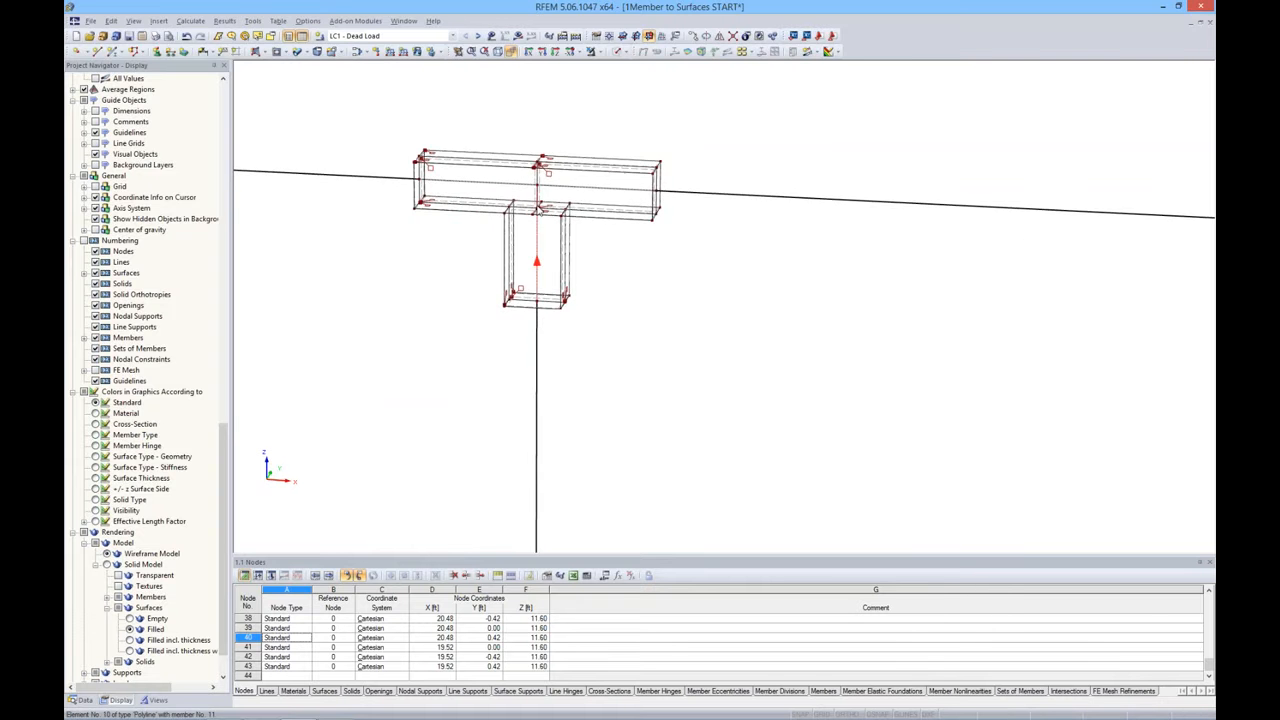
Delete the surface FE mesh refinement assigned to the joint's surfaces
{"action": "scroll", "coordinate": [538, 208], "scroll_direction": "up", "scroll_amount": 3}
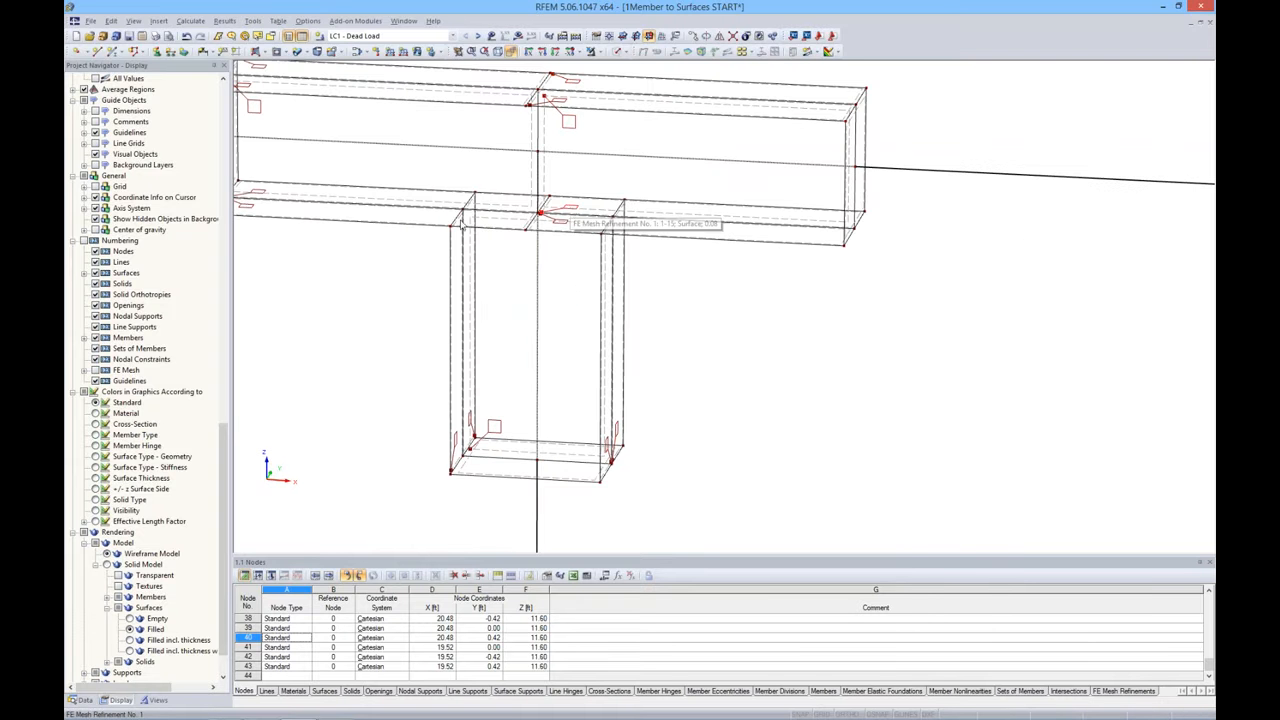
{"action": "middle_click_drag", "start_coordinate": [401, 264], "coordinate": [559, 273], "text": "ctrl"}
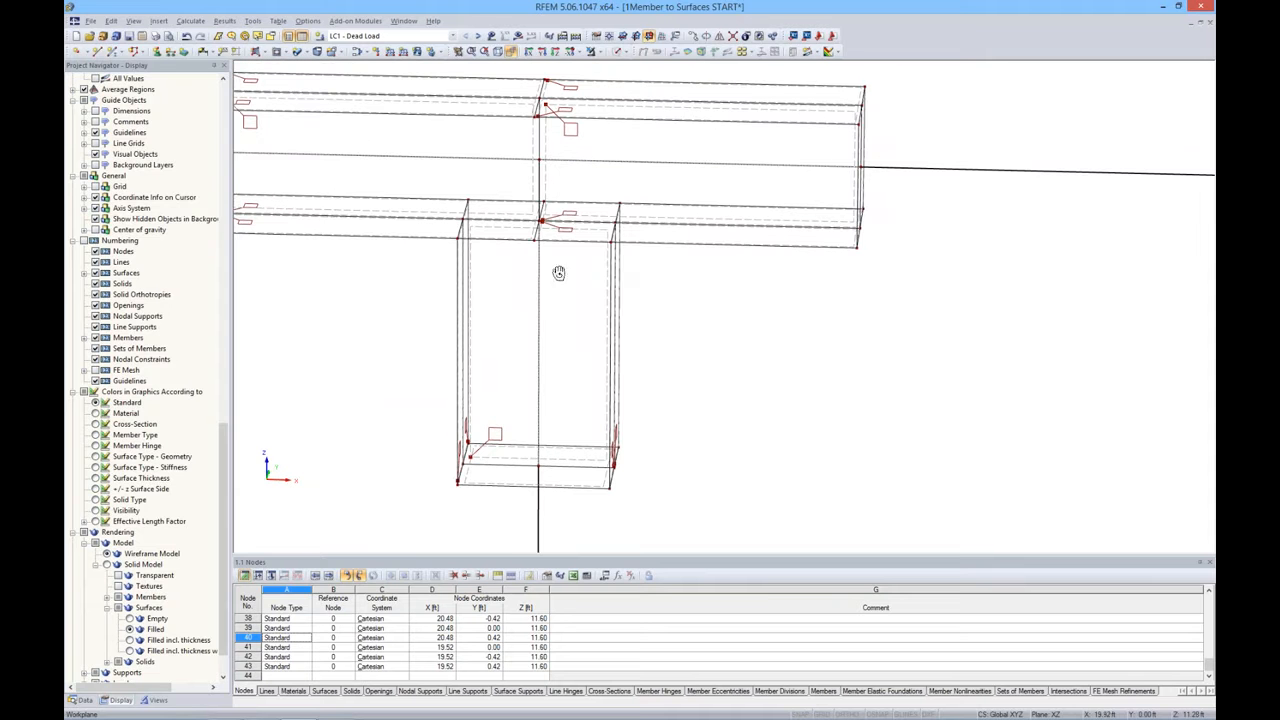
{"action": "left_click", "coordinate": [84, 700]}
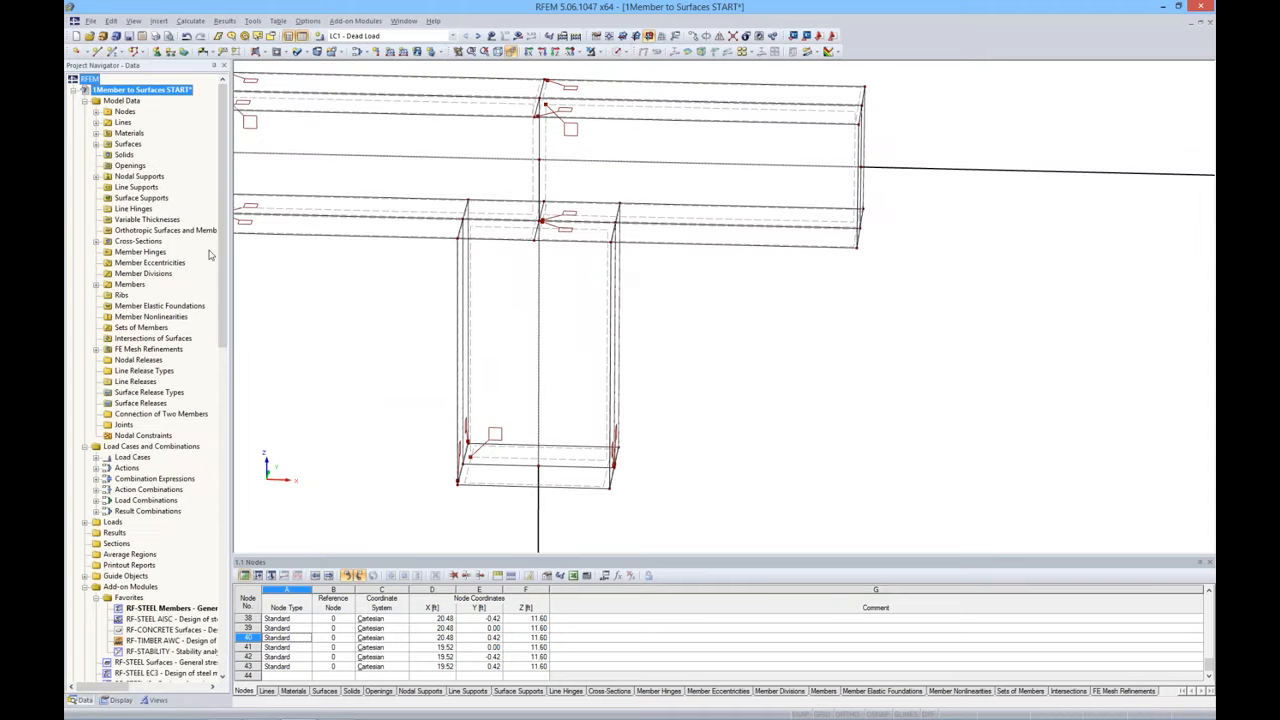
{"action": "left_click", "coordinate": [97, 349]}
{"action": "left_click", "coordinate": [145, 359]}
{"action": "right_click", "coordinate": [140, 360]}
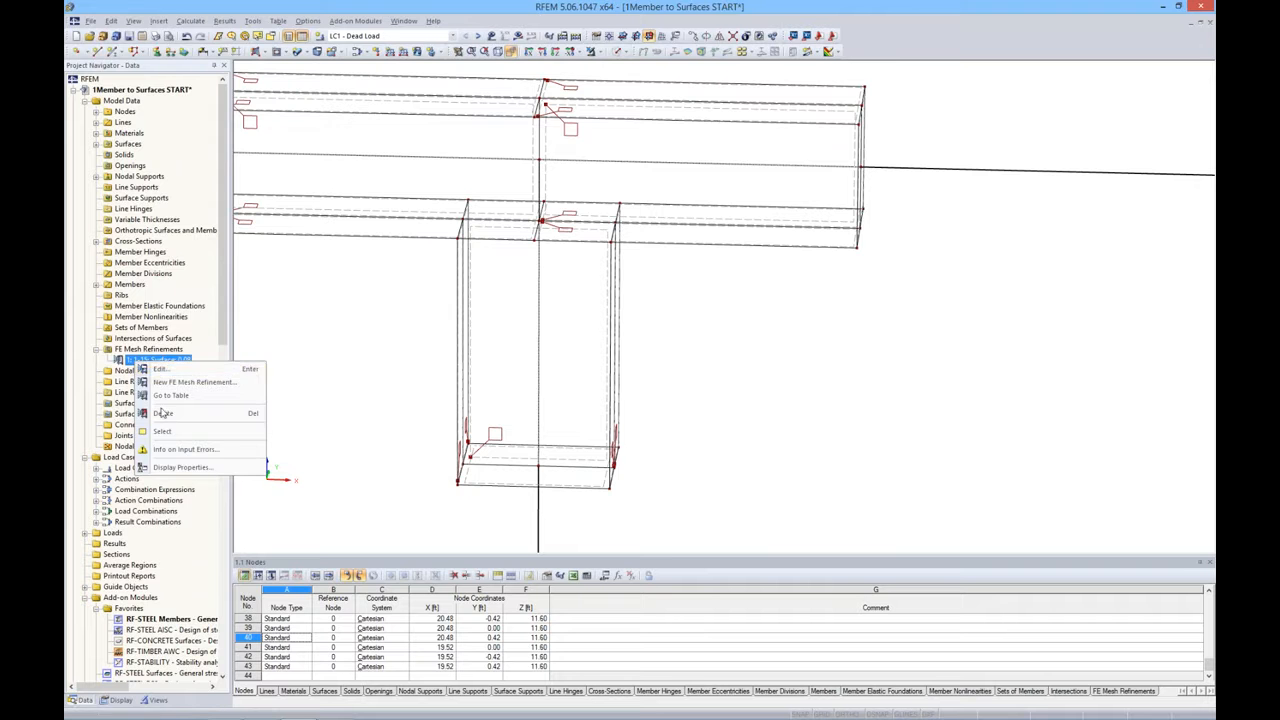
{"action": "left_click", "coordinate": [162, 413]}
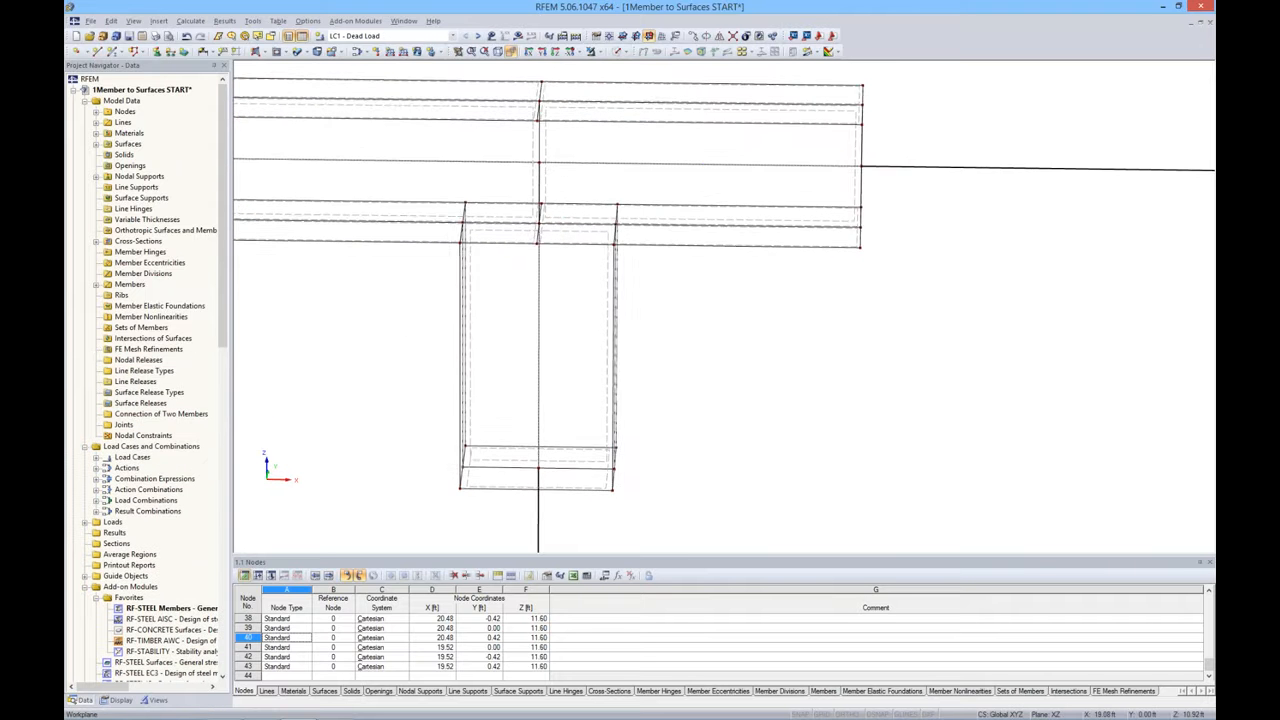
Generate the FE mesh with a 1.00 ft target element length and regeneration on confirming enabled
{"action": "middle_click_drag", "start_coordinate": [575, 211], "coordinate": [662, 223]}
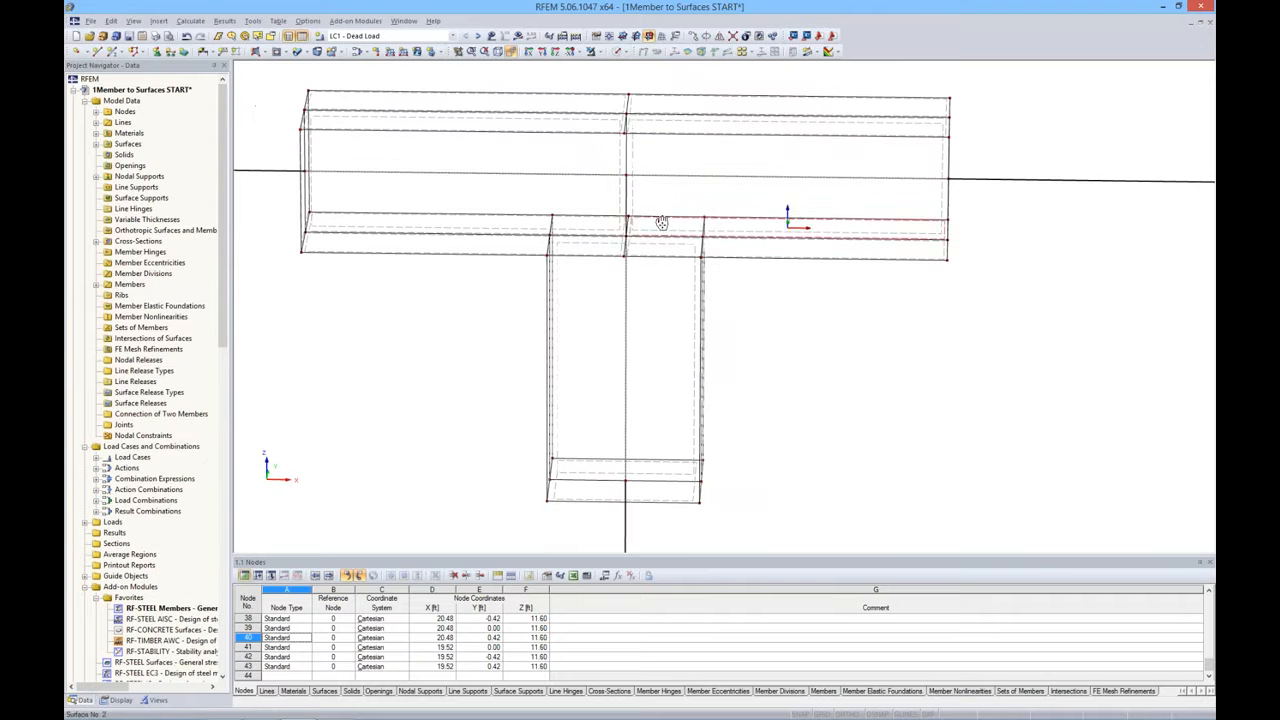
{"action": "left_click", "coordinate": [188, 22]}
{"action": "left_click", "coordinate": [205, 155]}
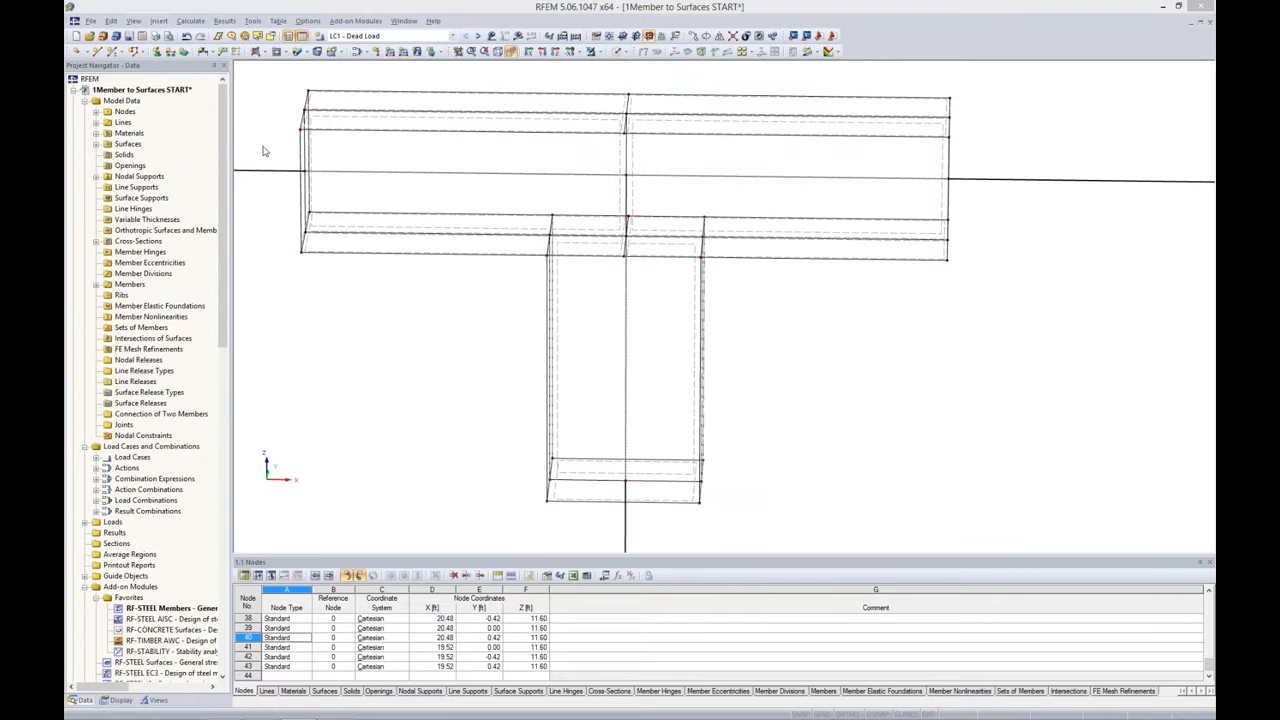
{"action": "left_click_drag", "start_coordinate": [553, 176], "coordinate": [560, 165]}
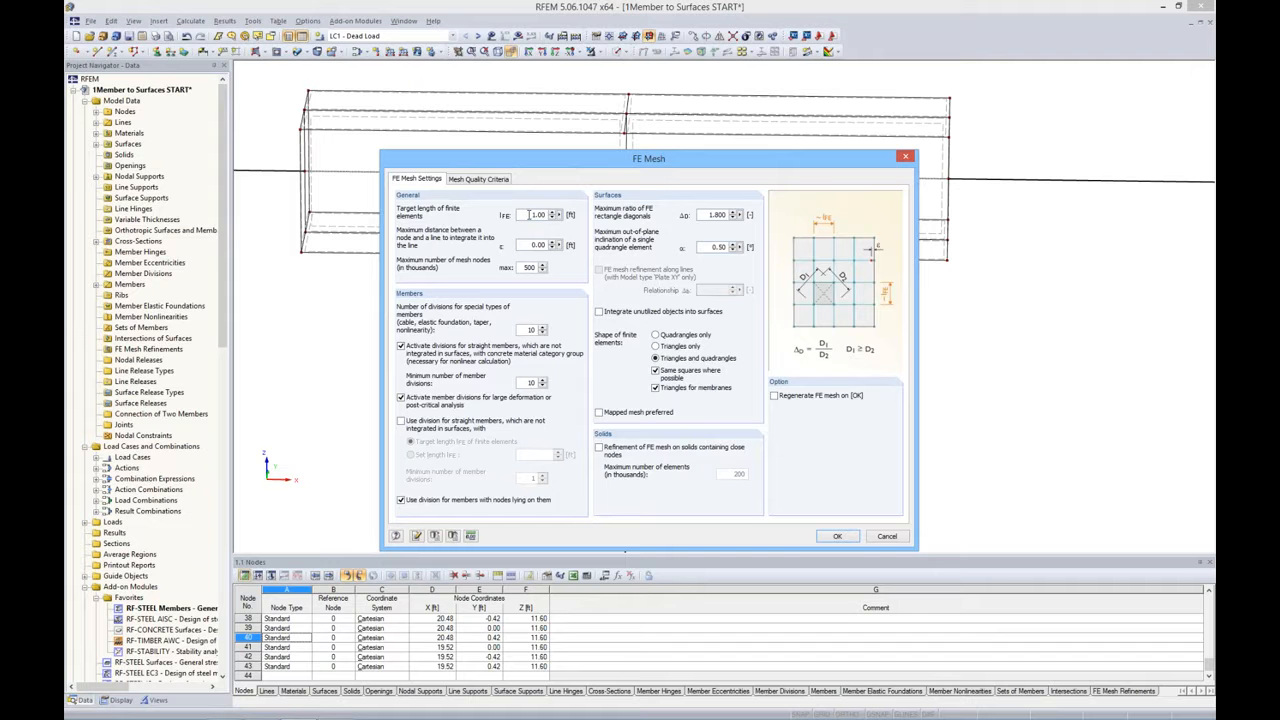
{"action": "double_click", "coordinate": [528, 214]}
{"action": "left_click", "coordinate": [774, 396]}
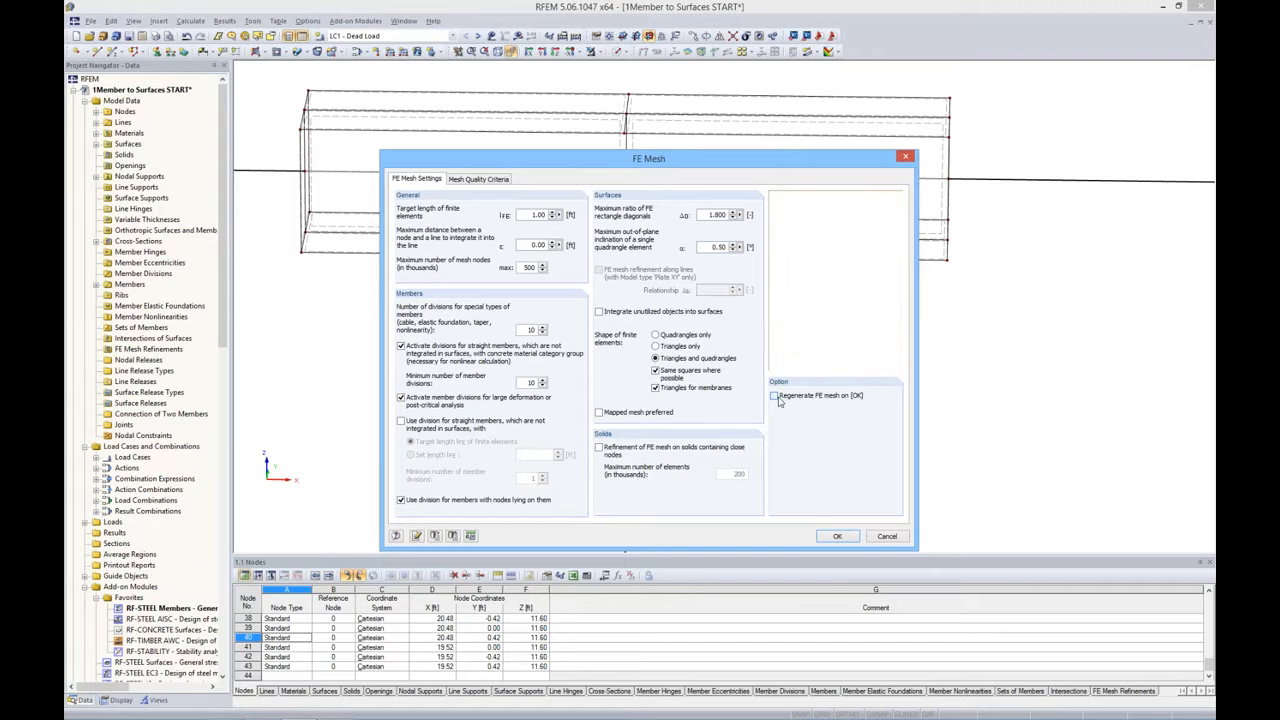
{"action": "left_click", "coordinate": [837, 537]}
{"action": "middle_click_drag", "start_coordinate": [815, 322], "coordinate": [717, 301], "text": "ctrl"}
{"action": "scroll", "coordinate": [682, 350], "scroll_direction": "down", "scroll_amount": 3}
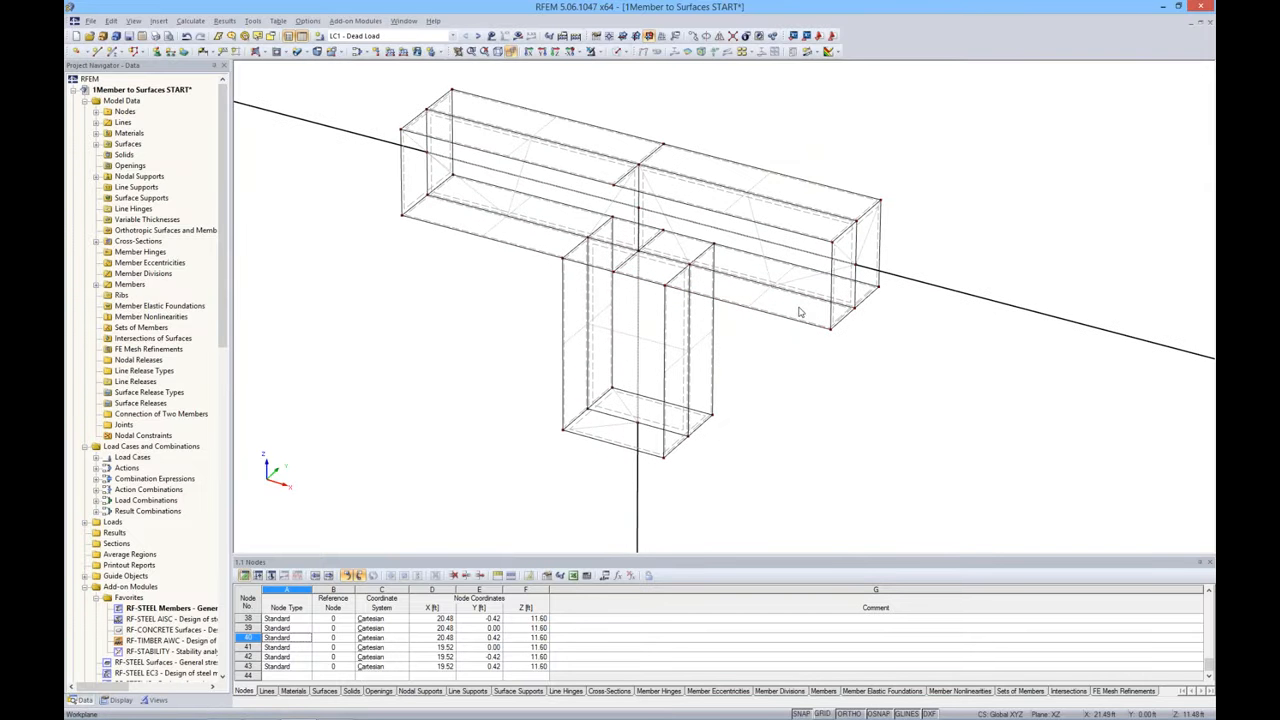
Reduce the target length of finite elements and regenerate a finer FE mesh on the joint
{"action": "left_click", "coordinate": [190, 21]}
{"action": "left_click", "coordinate": [218, 155]}
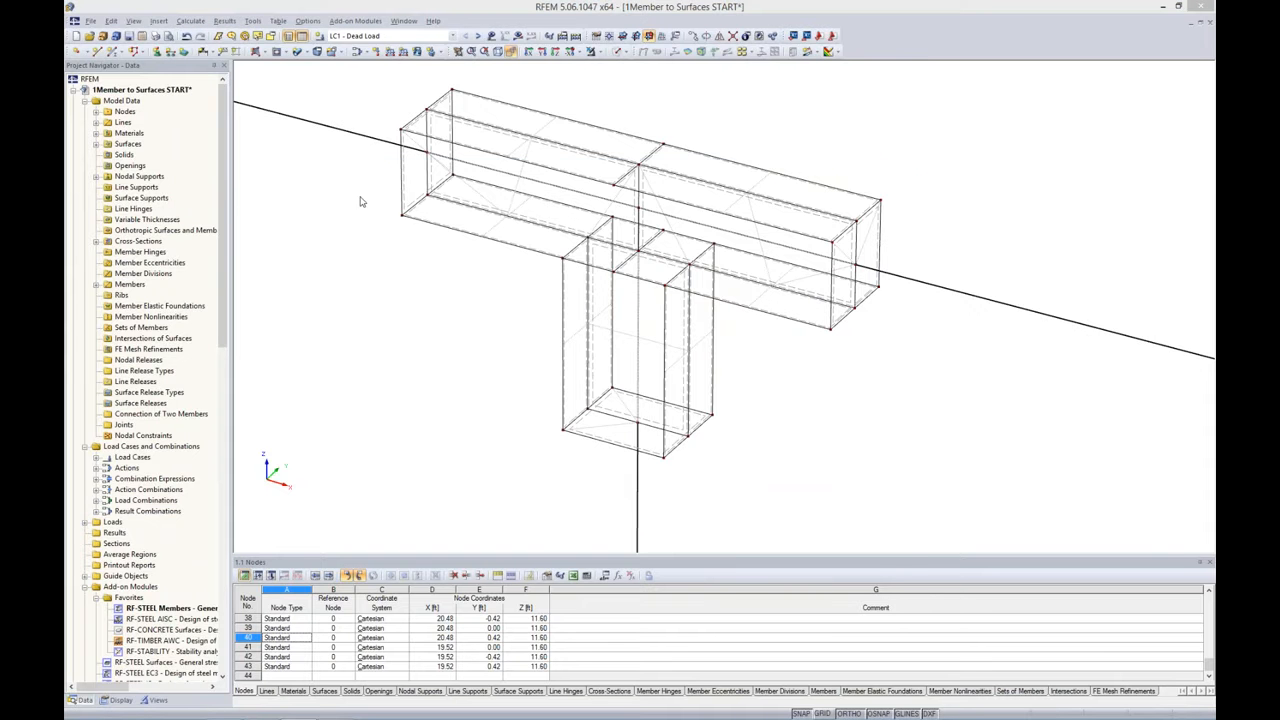
{"action": "key", "text": "BackSpace"}
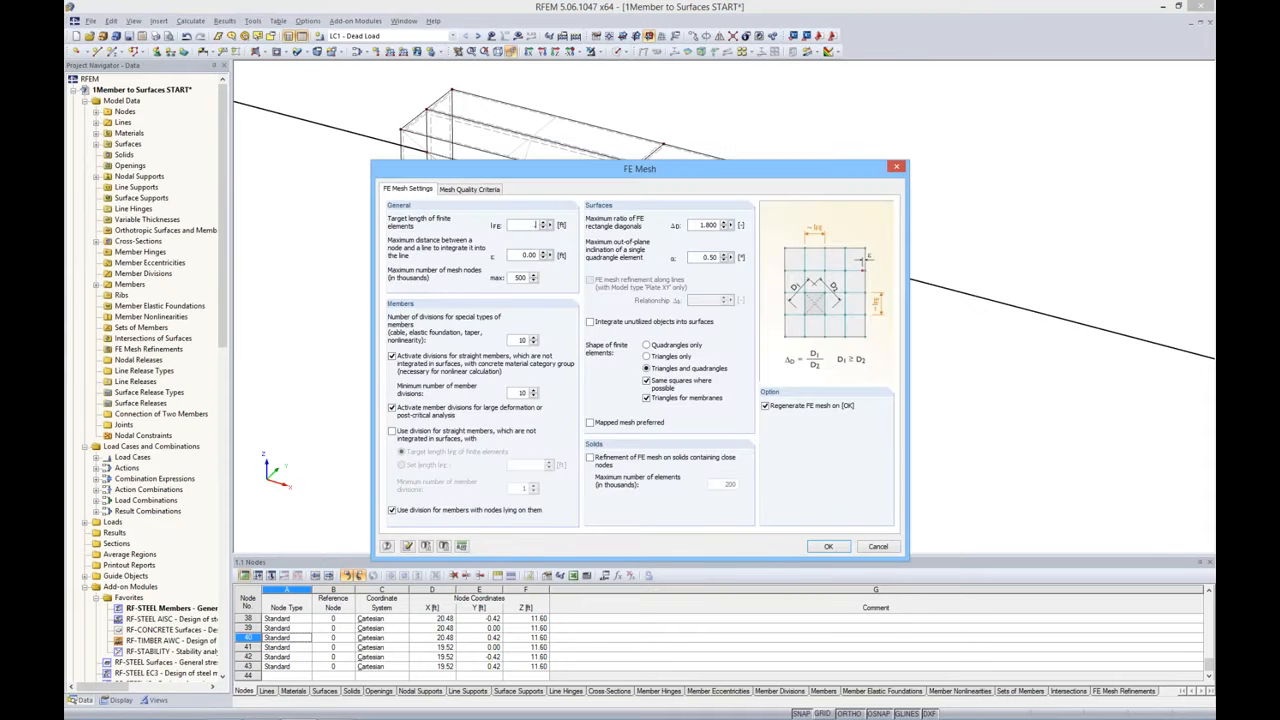
{"action": "left_click", "coordinate": [828, 547]}
{"action": "middle_click_drag", "start_coordinate": [824, 352], "coordinate": [822, 325], "text": "ctrl"}
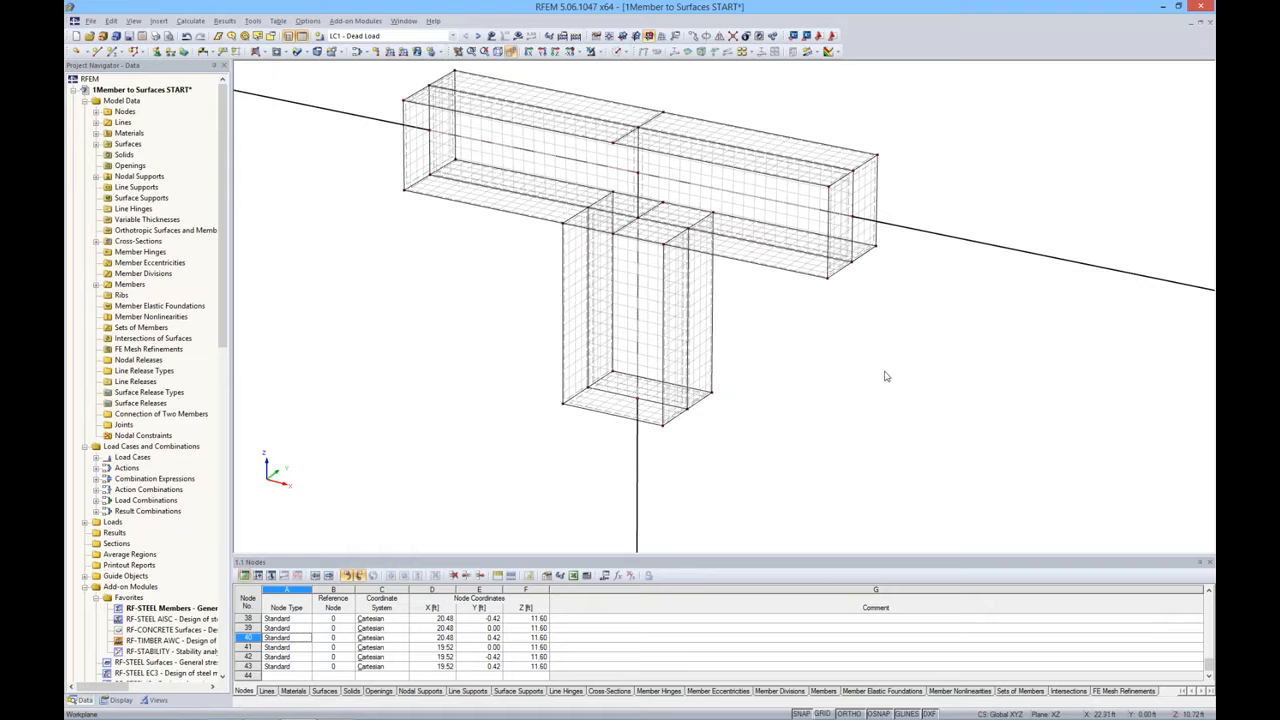
Show the LC1 - Dead Load loads and delete the two member loads above the joint's beam segments
{"action": "middle_click_drag", "start_coordinate": [835, 340], "coordinate": [832, 247], "text": "ctrl"}
{"action": "middle_click_drag", "start_coordinate": [693, 106], "coordinate": [655, 174]}
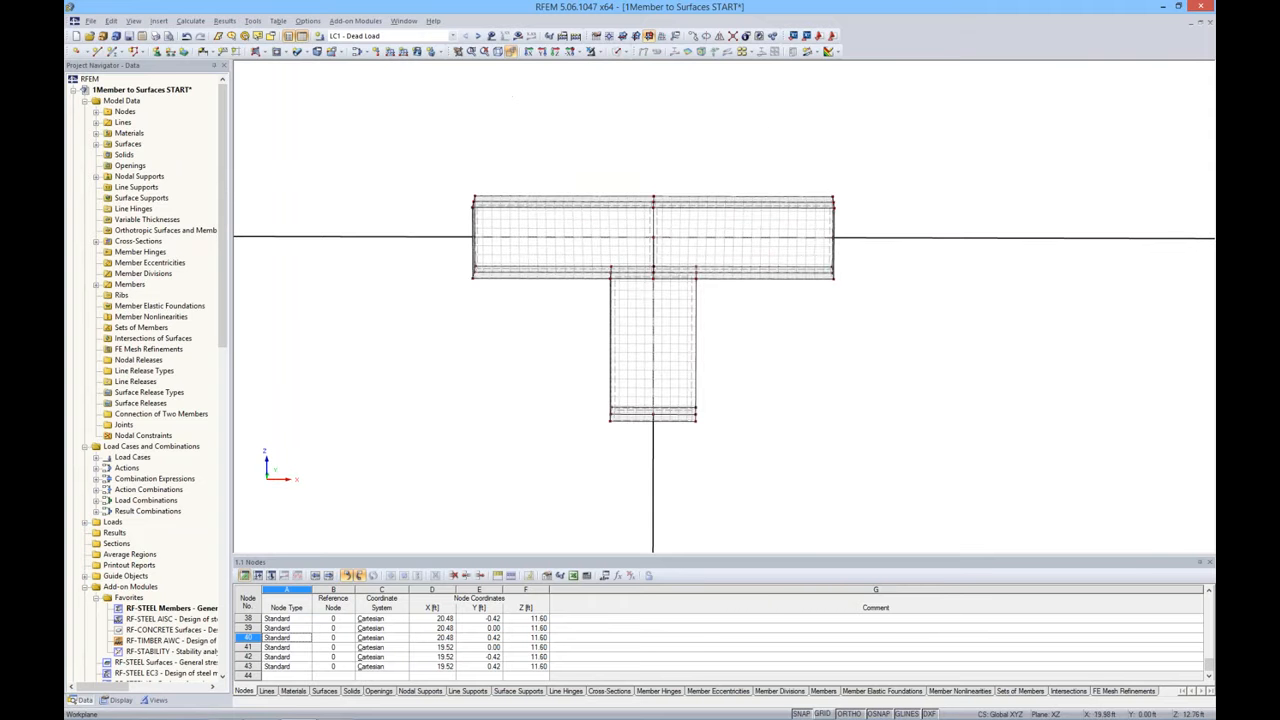
{"action": "left_click", "coordinate": [491, 36]}
{"action": "scroll", "coordinate": [601, 129], "scroll_direction": "down", "scroll_amount": 2}
{"action": "scroll", "coordinate": [601, 129], "scroll_direction": "down", "scroll_amount": 2}
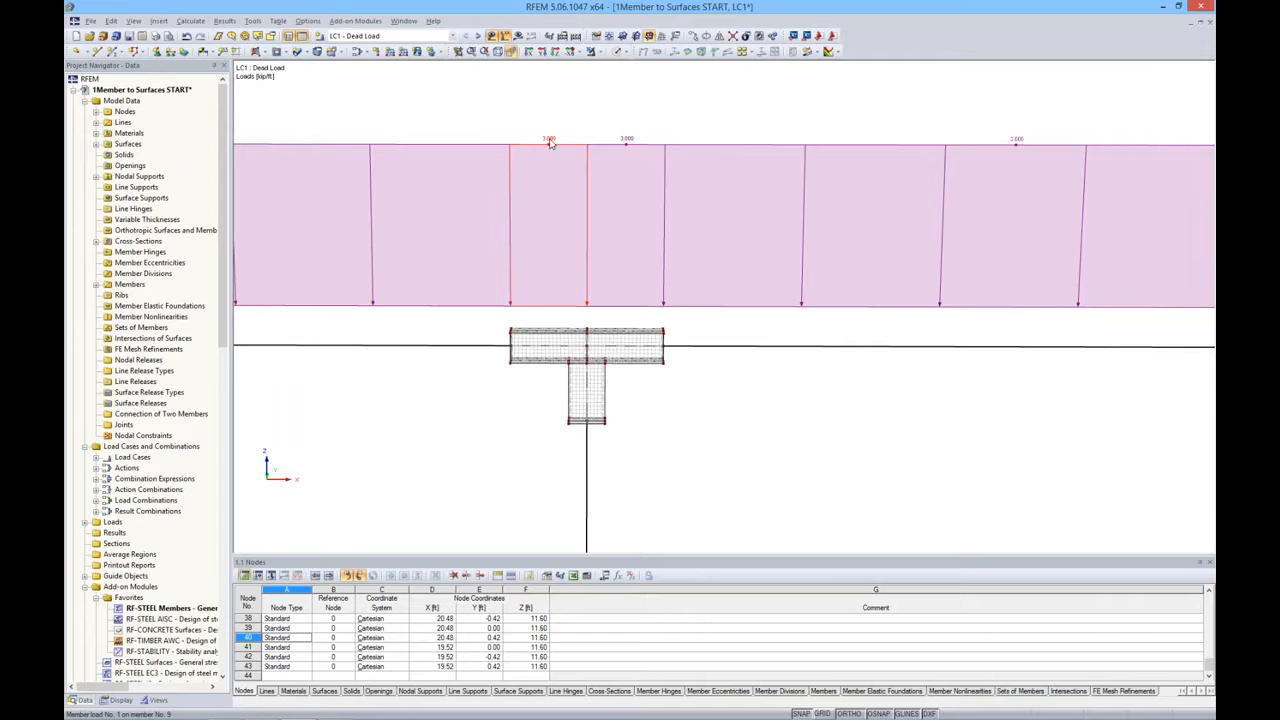
{"action": "mouse_move", "coordinate": [550, 143]}
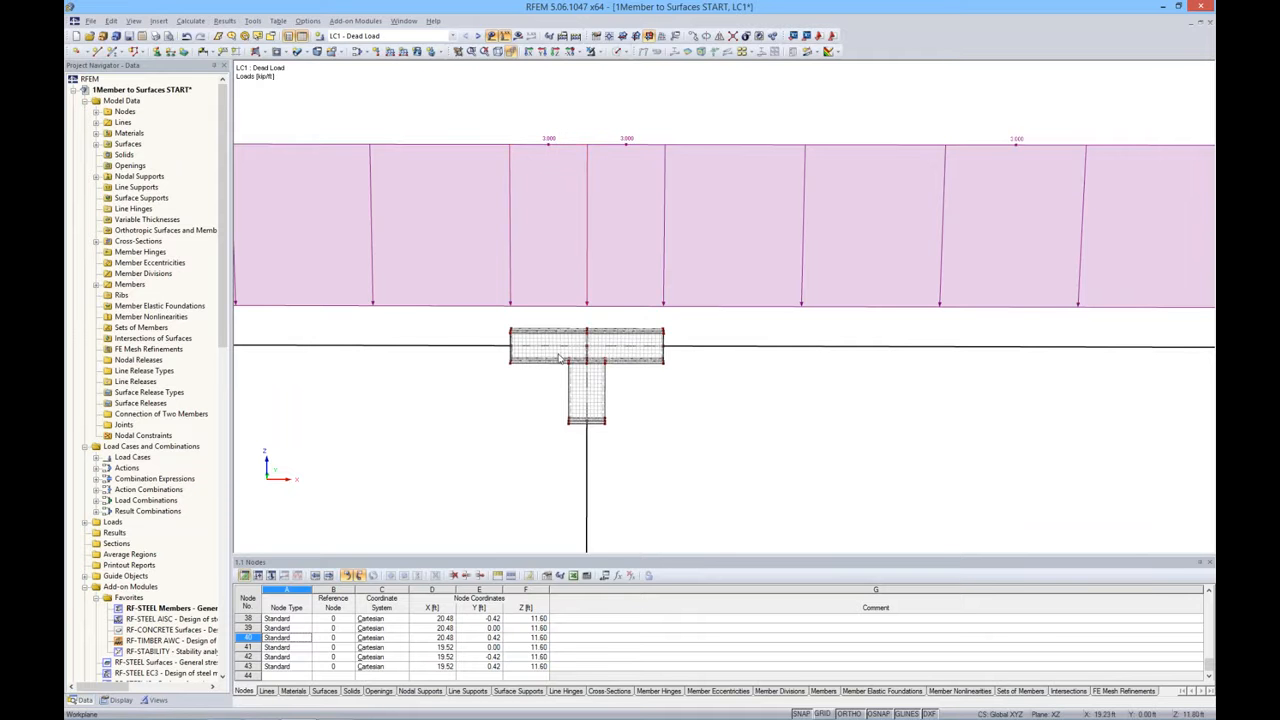
{"action": "middle_click_drag", "start_coordinate": [637, 341], "coordinate": [636, 333], "text": "ctrl"}
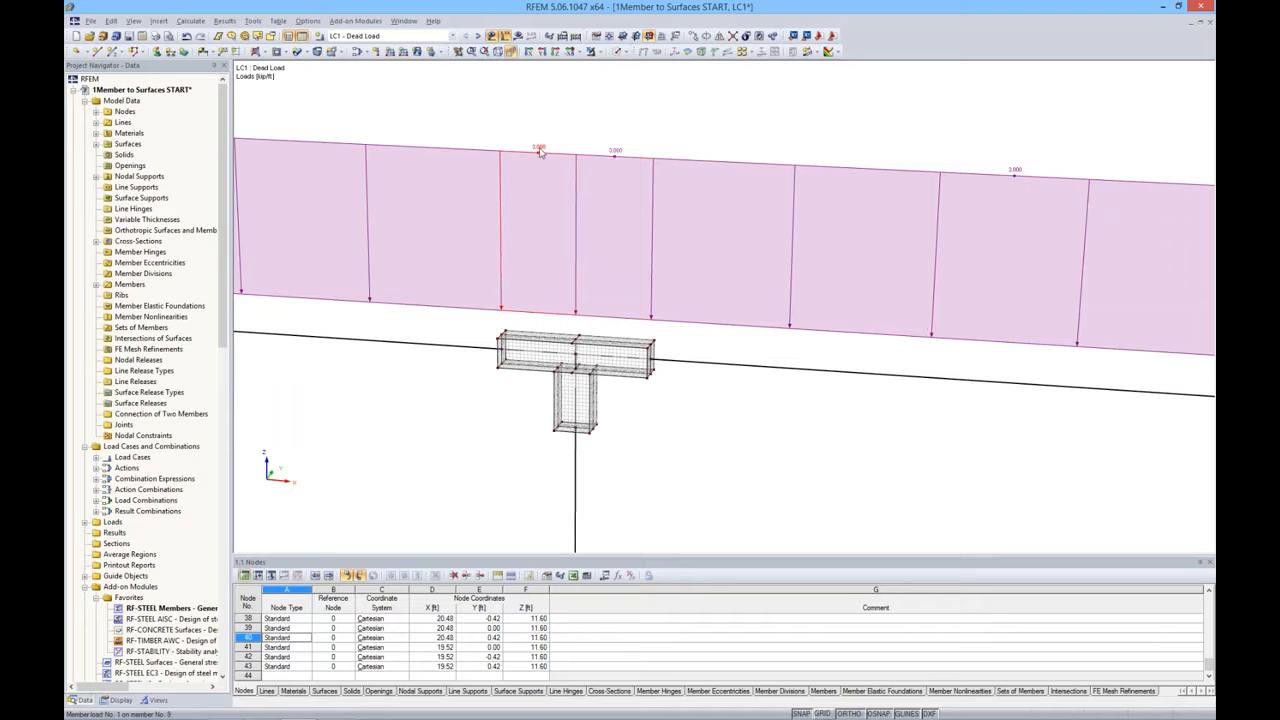
{"action": "key", "text": "Delete"}
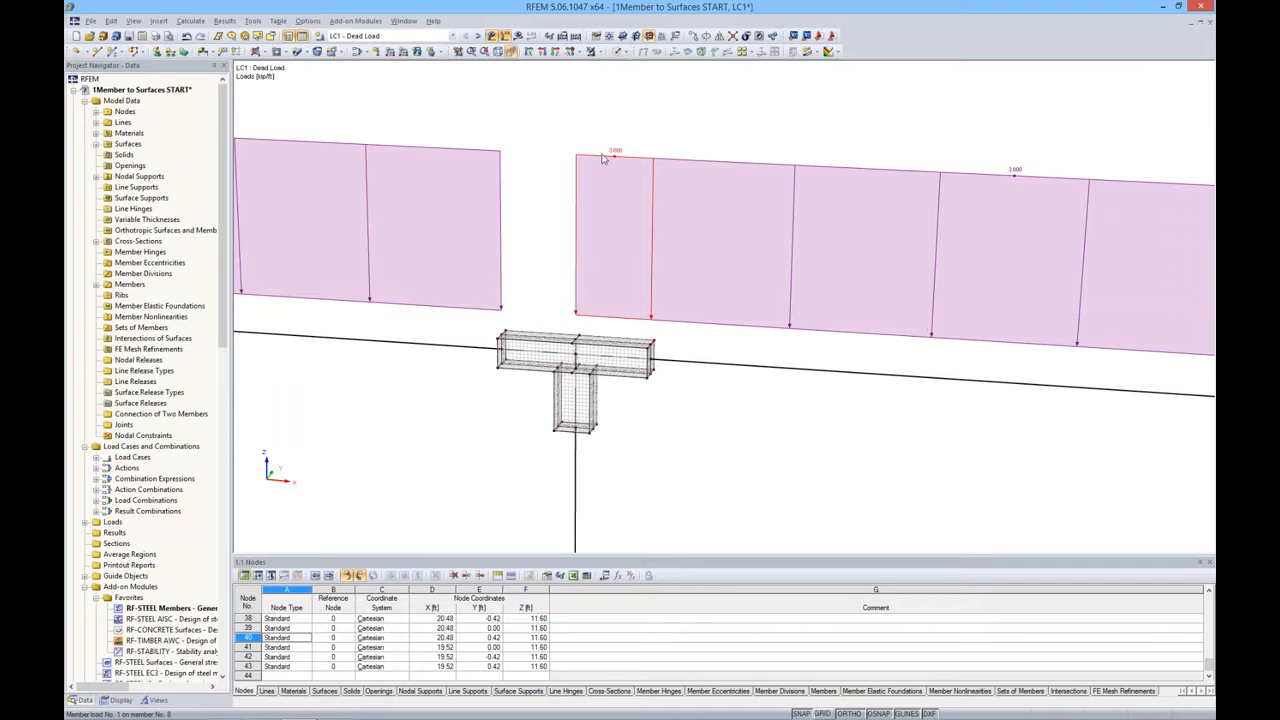
{"action": "key", "text": "Delete"}
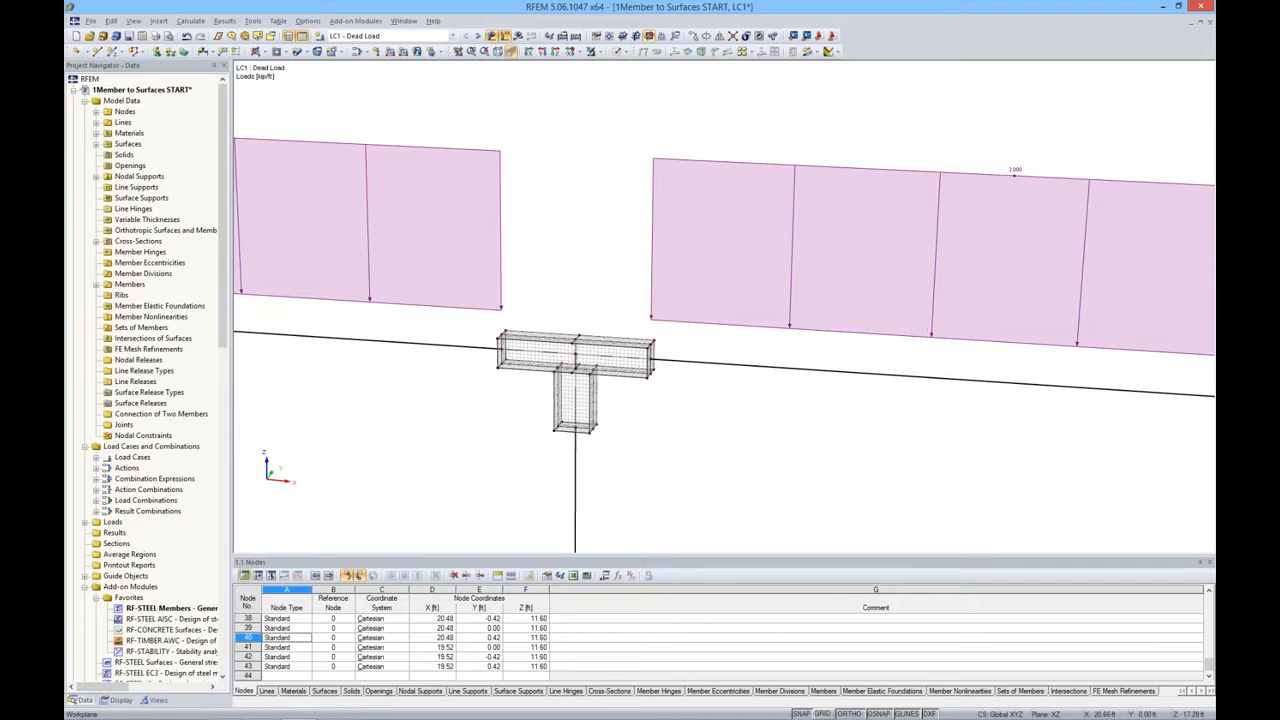
Apply a uniform -3 kip/ft line load in global ZL to the two top centre lines of the joint's beam in LC1
{"action": "left_click", "coordinate": [403, 52]}
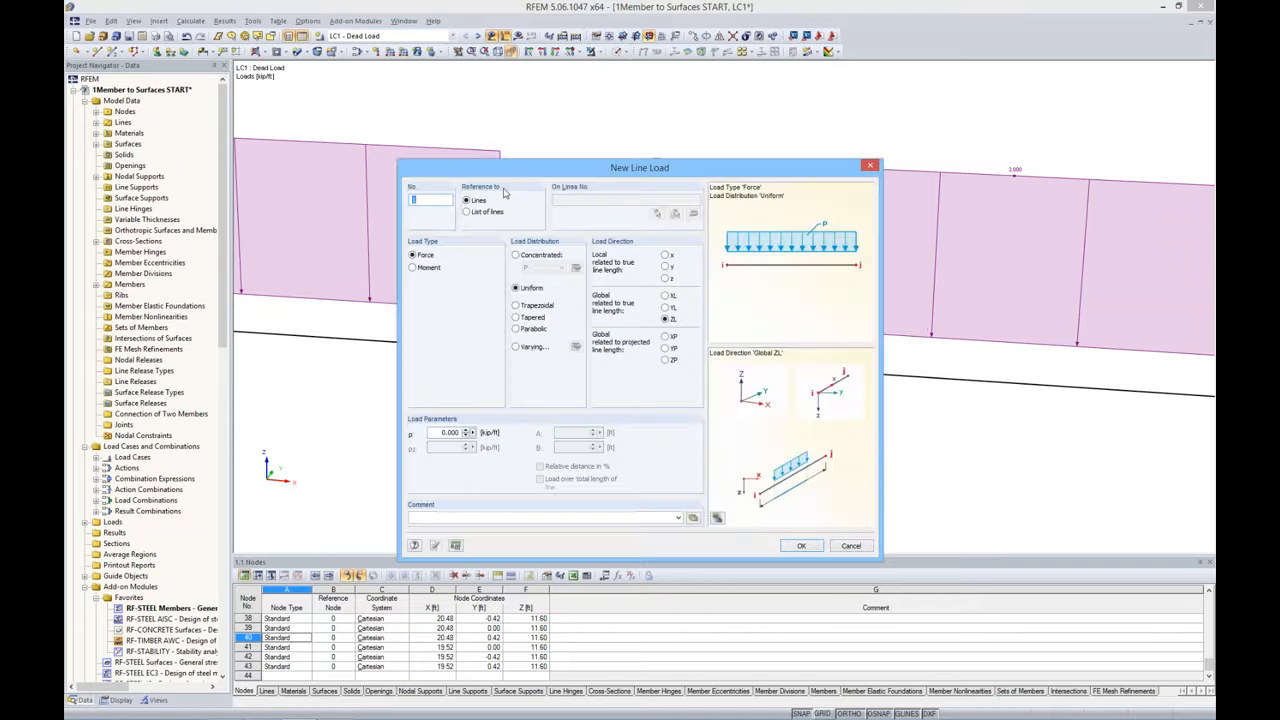
{"action": "left_click_drag", "start_coordinate": [543, 175], "coordinate": [552, 120]}
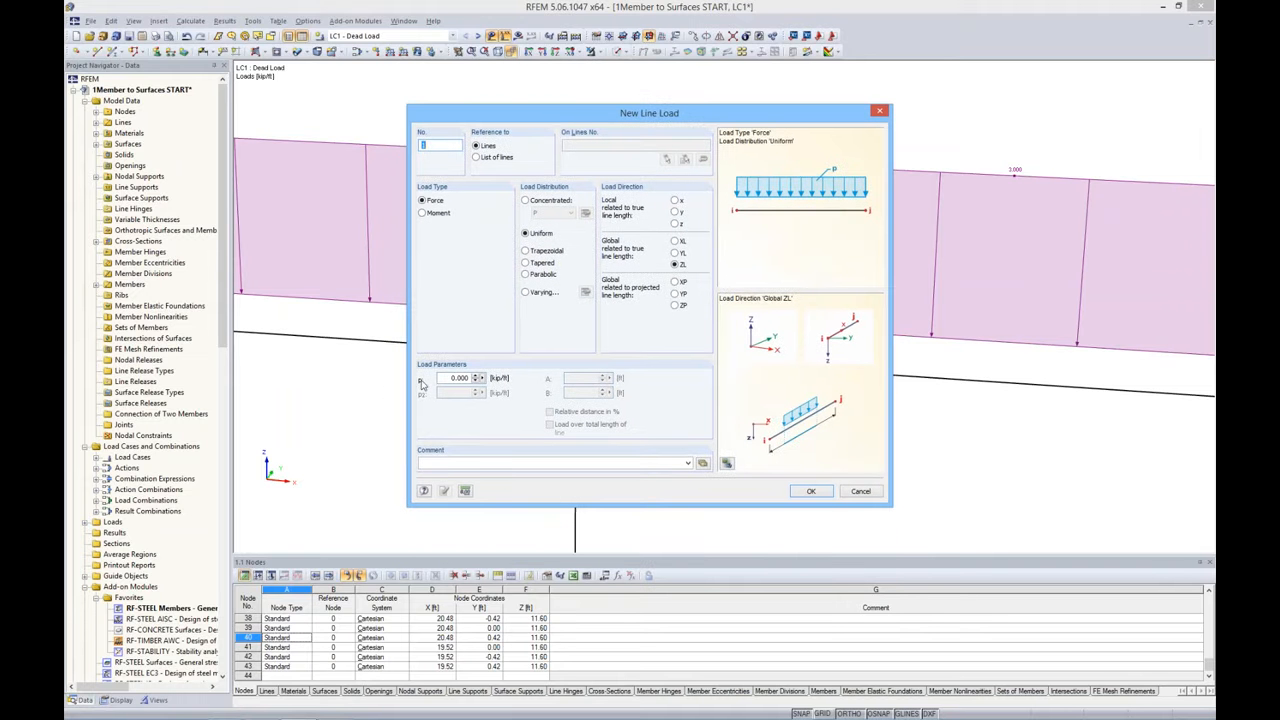
{"action": "left_click", "coordinate": [458, 378]}
{"action": "key", "text": "BackSpace"}
{"action": "type", "text": "-3"}
{"action": "left_click", "coordinate": [811, 491]}
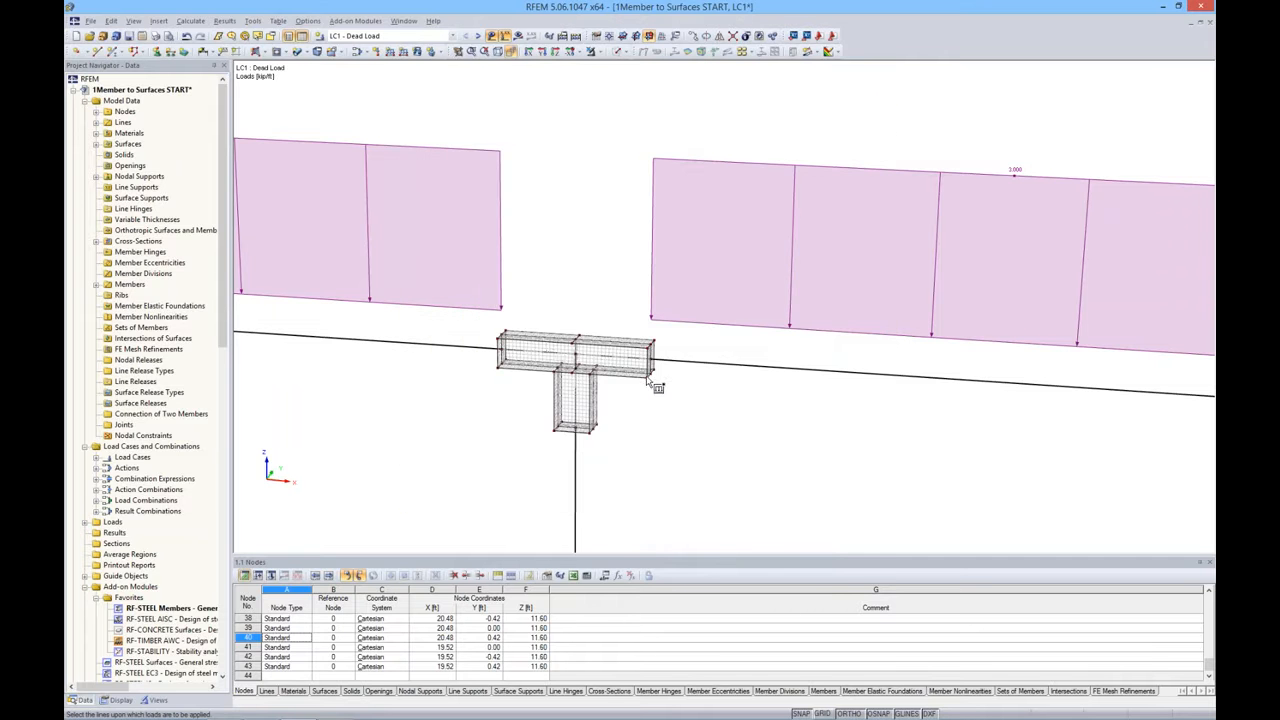
{"action": "scroll", "coordinate": [555, 358], "scroll_direction": "up", "scroll_amount": 5}
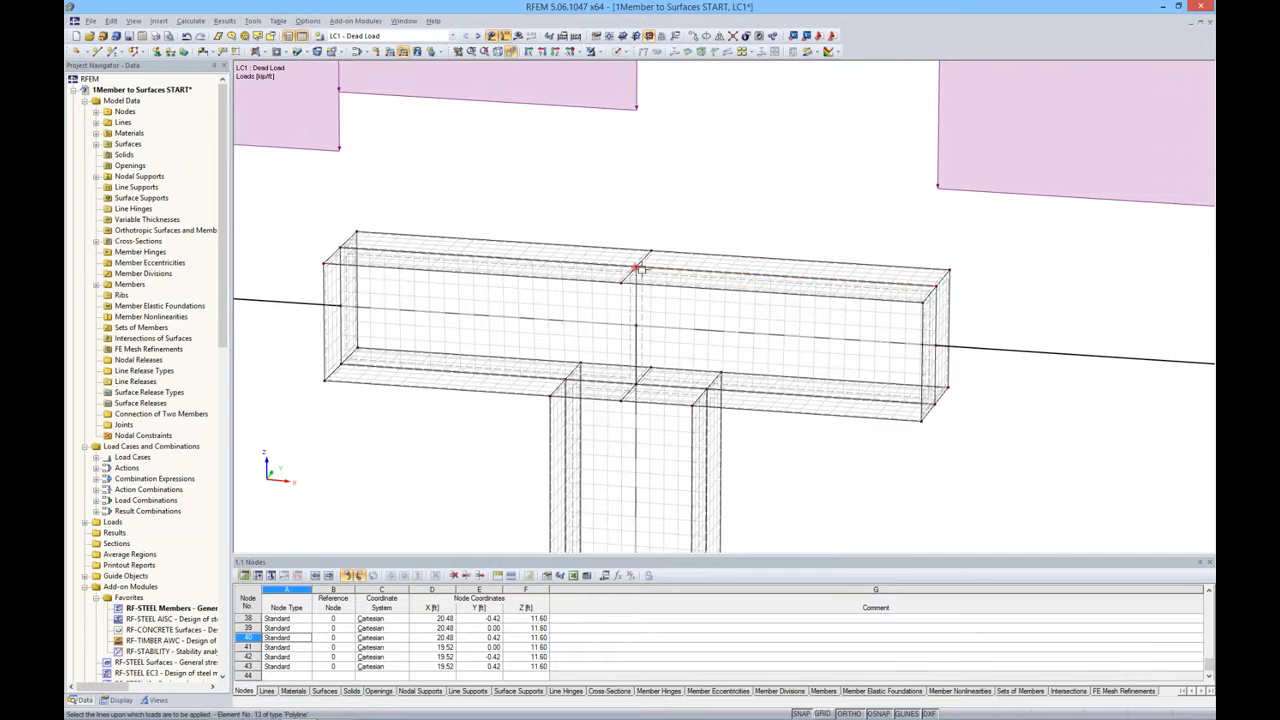
{"action": "scroll", "coordinate": [660, 267], "scroll_direction": "down", "scroll_amount": 5}
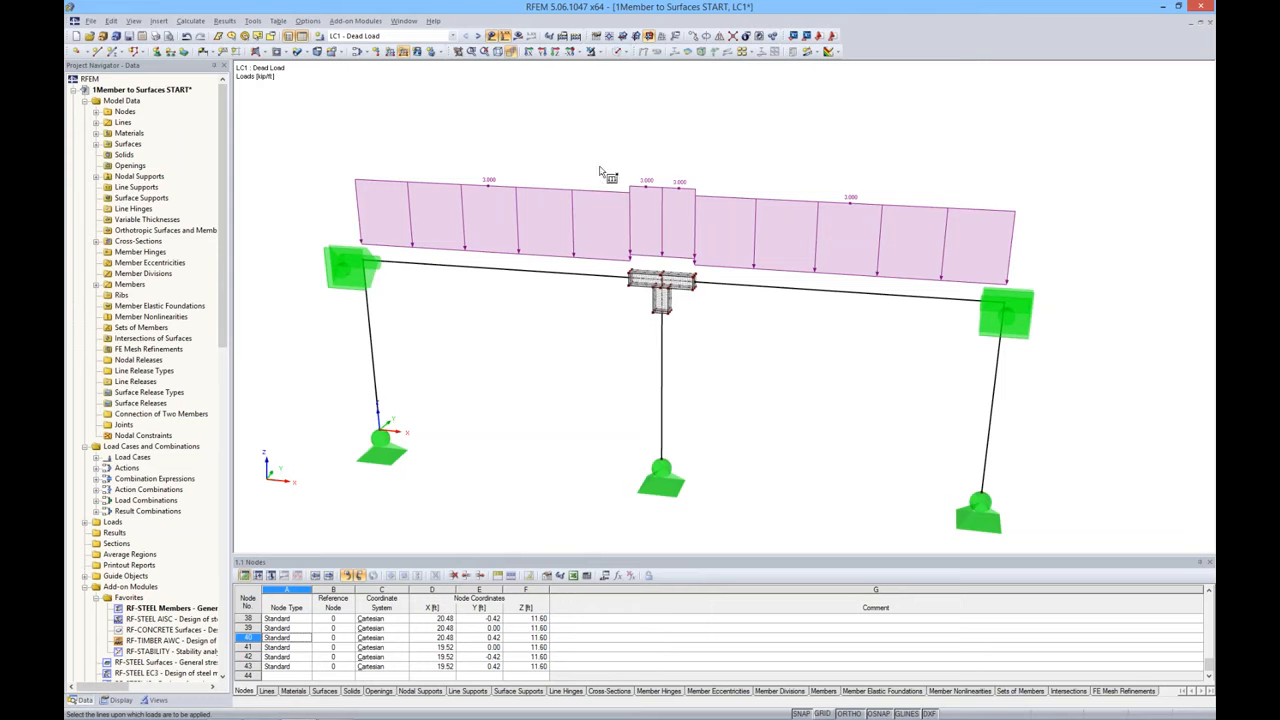
{"action": "key", "text": "Escape"}
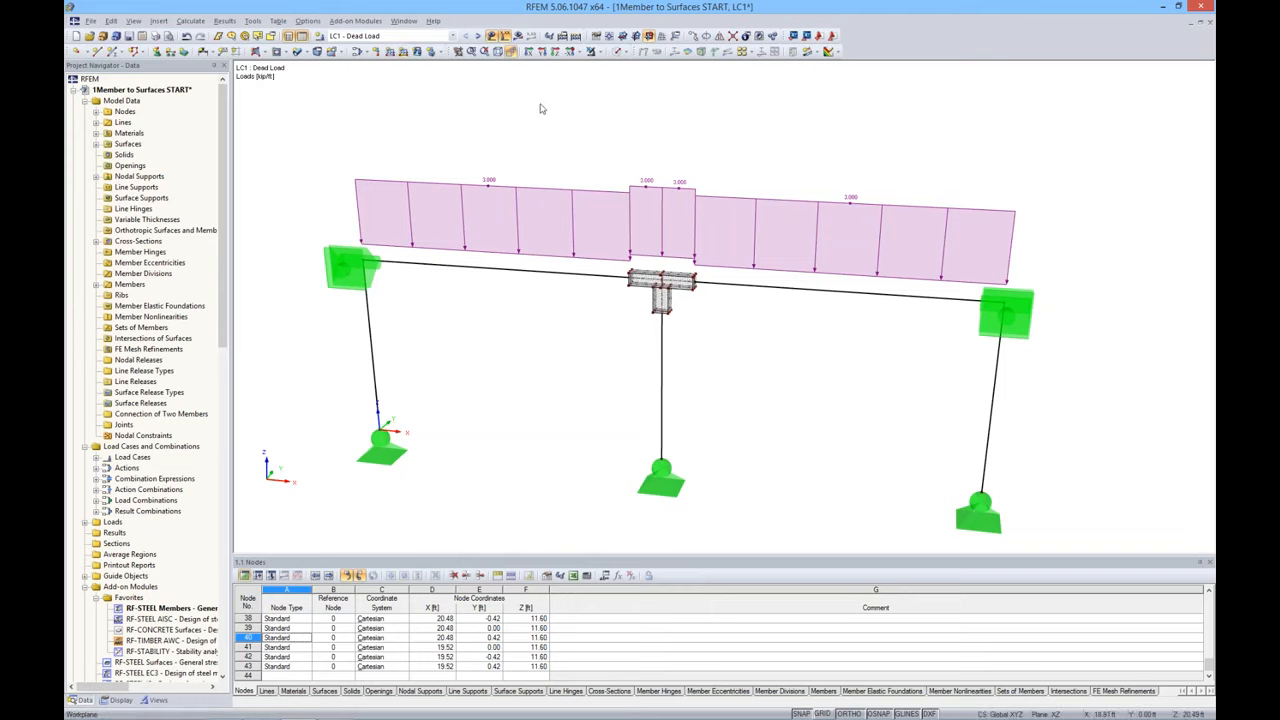
Show the LC2 - Live Load loads and delete the two member loads above the joint's beam segments
{"action": "left_click", "coordinate": [452, 35]}
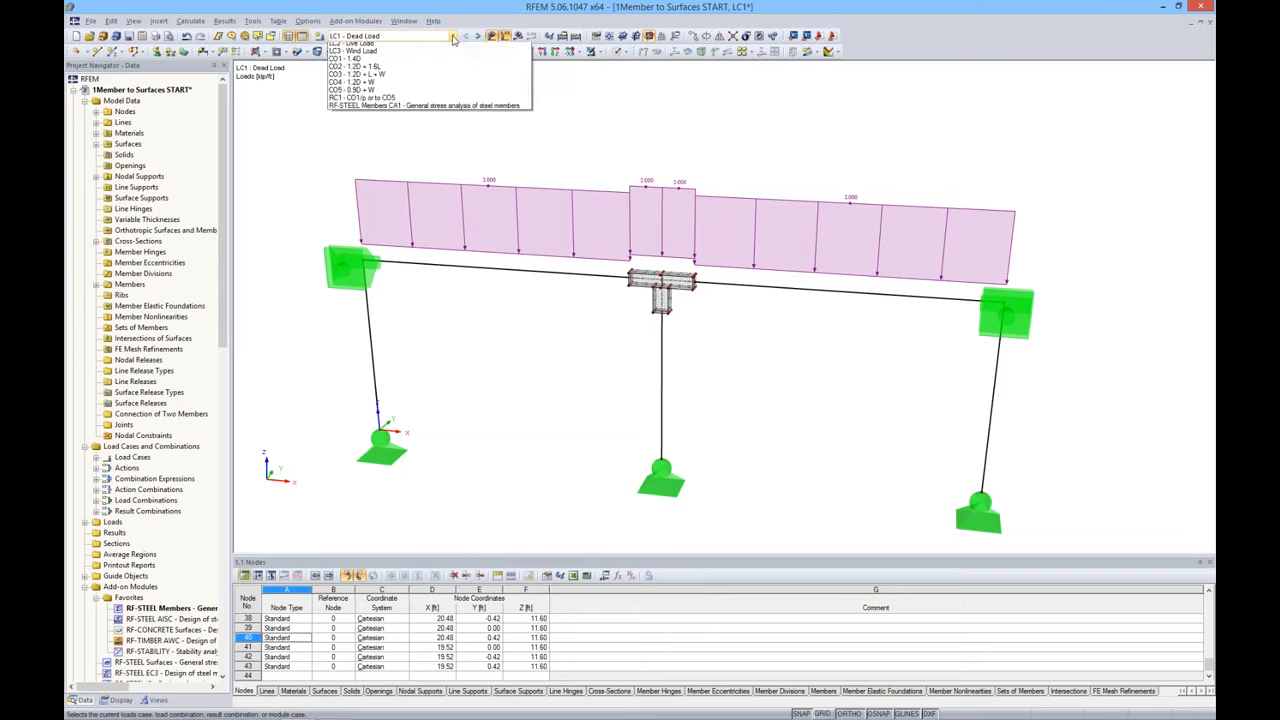
{"action": "left_click", "coordinate": [430, 55]}
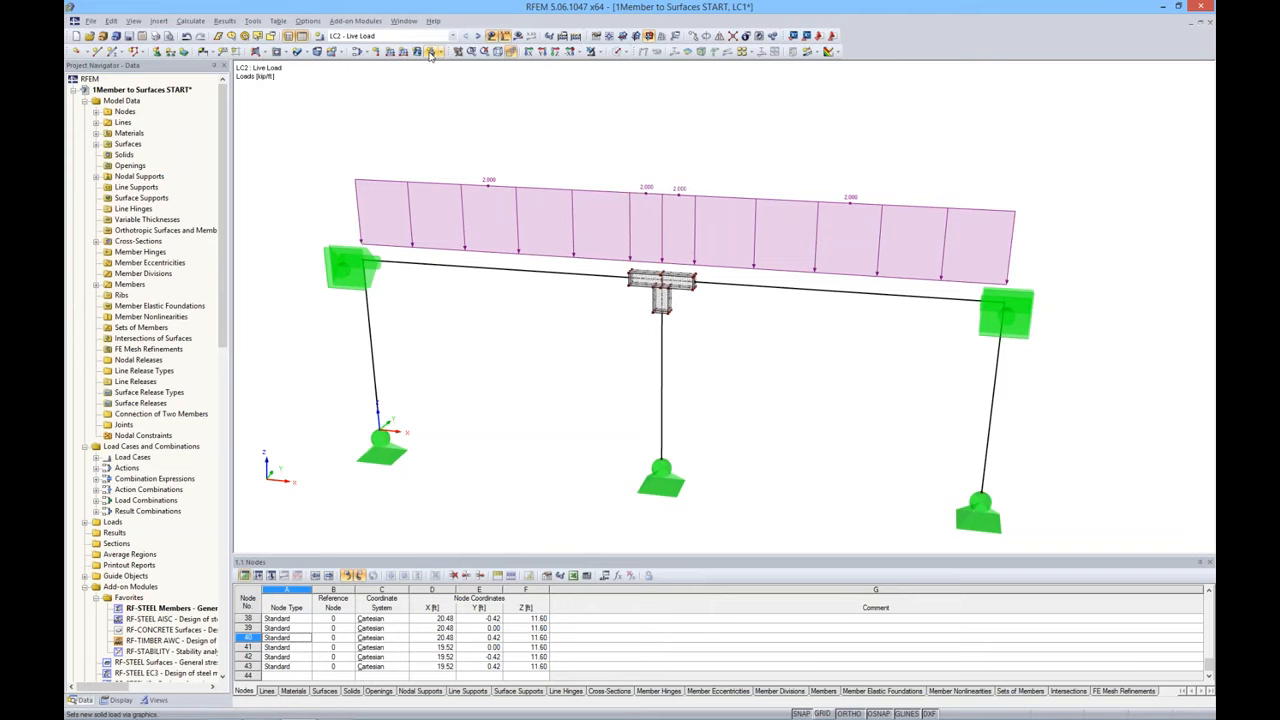
{"action": "left_click", "coordinate": [650, 193]}
{"action": "key", "text": "Delete"}
{"action": "left_click", "coordinate": [670, 198]}
{"action": "key", "text": "Delete"}
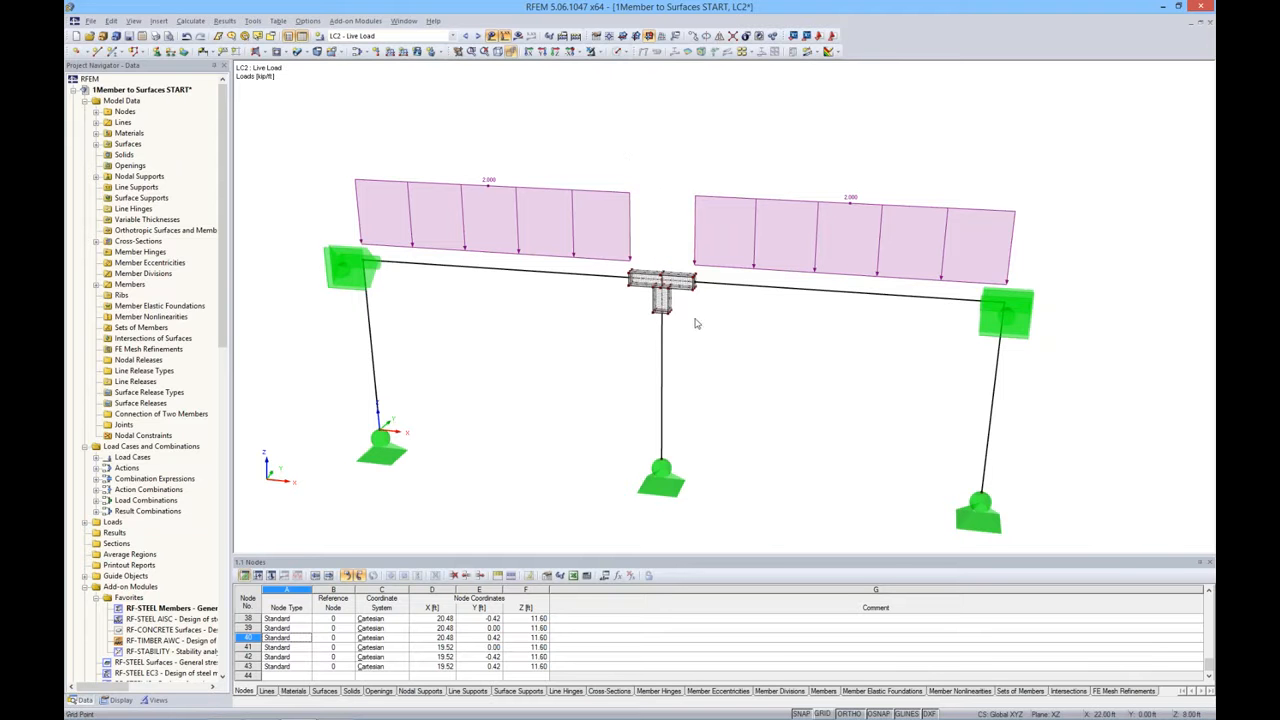
{"action": "middle_click_drag", "start_coordinate": [695, 320], "coordinate": [685, 345], "text": "ctrl"}
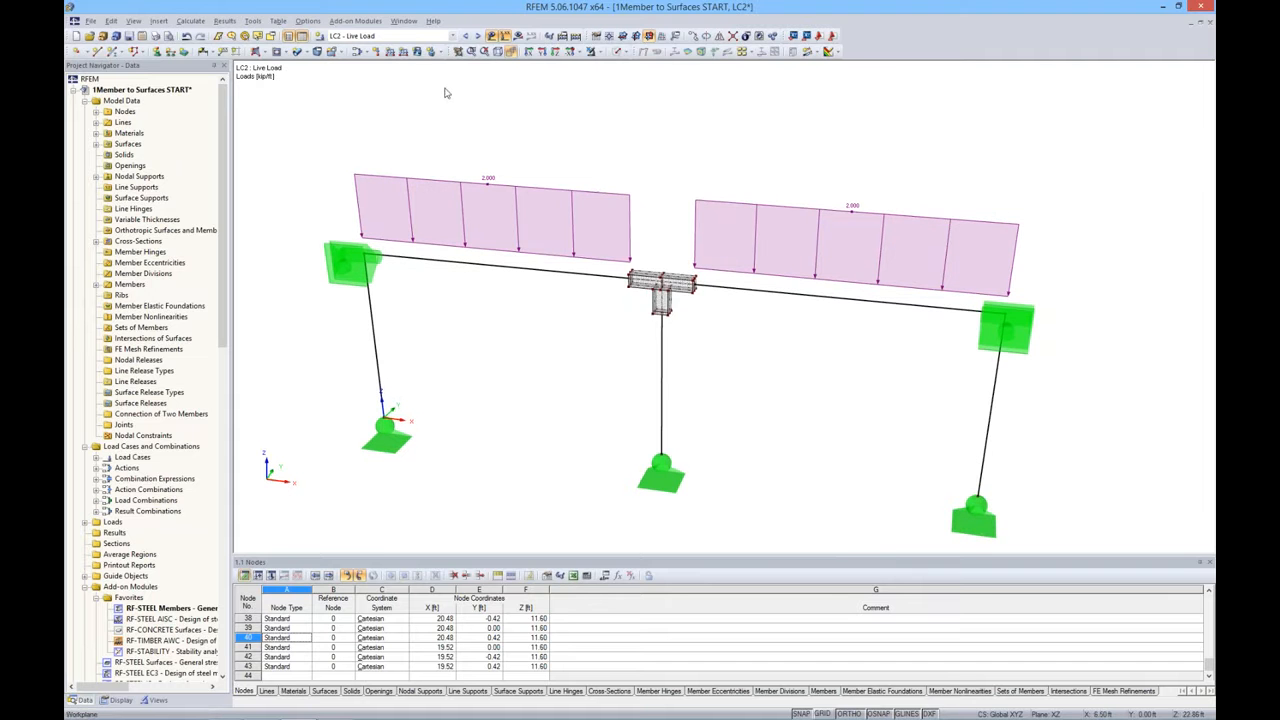
Apply a uniform -2 kip/ft line load in global ZL to the two top centre lines of the joint's beam in LC2
{"action": "left_click", "coordinate": [404, 52]}
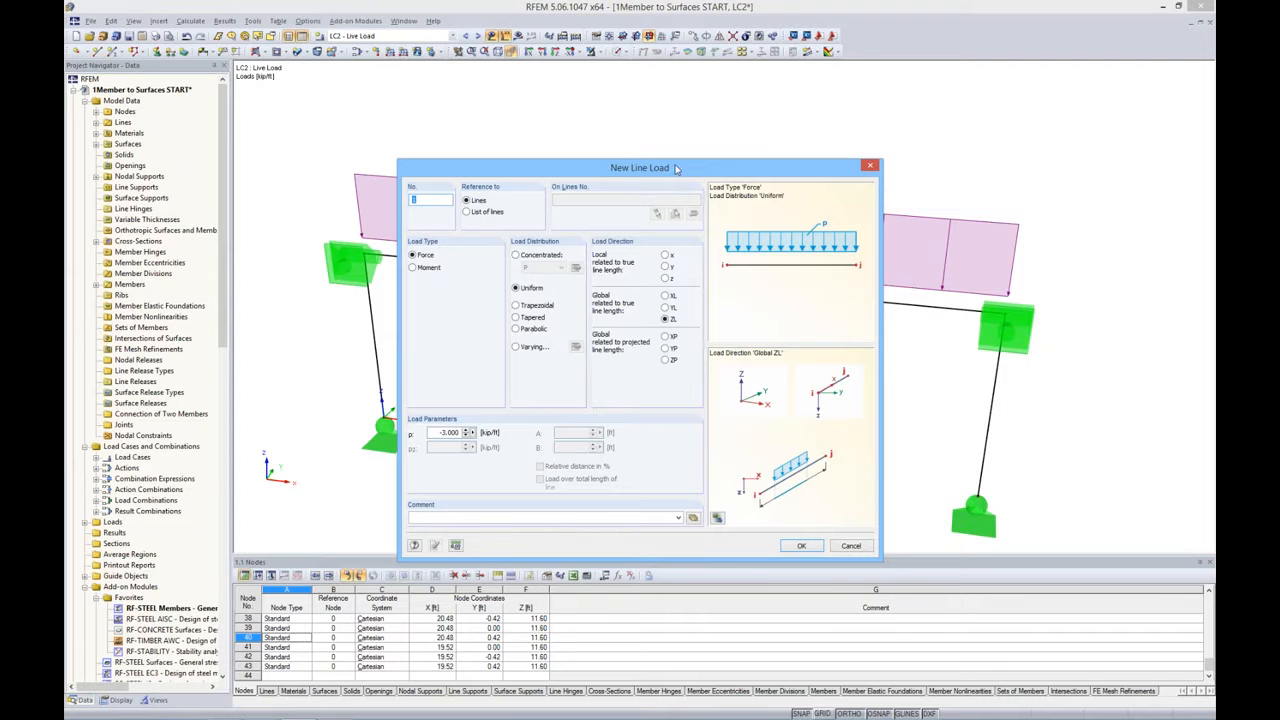
{"action": "left_click_drag", "start_coordinate": [675, 168], "coordinate": [712, 90]}
{"action": "left_click_drag", "start_coordinate": [473, 356], "coordinate": [620, 364]}
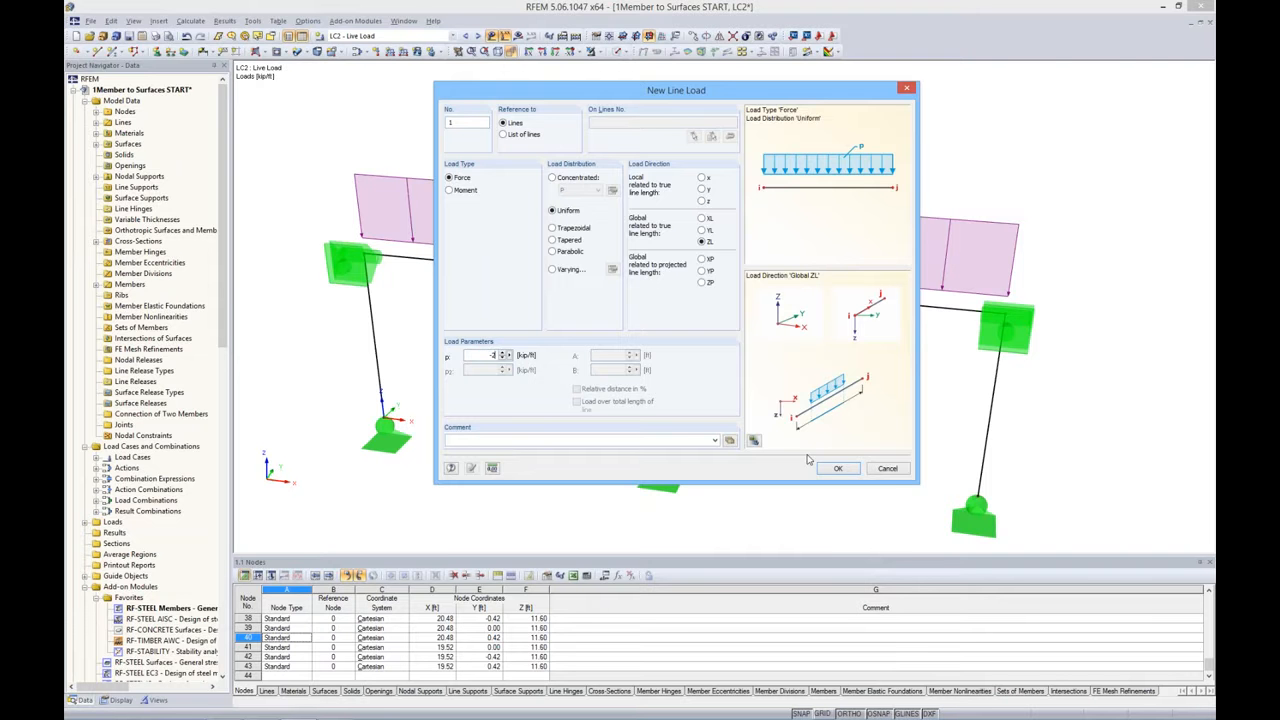
{"action": "left_click", "coordinate": [836, 468]}
{"action": "scroll", "coordinate": [680, 370], "scroll_direction": "up", "scroll_amount": 5}
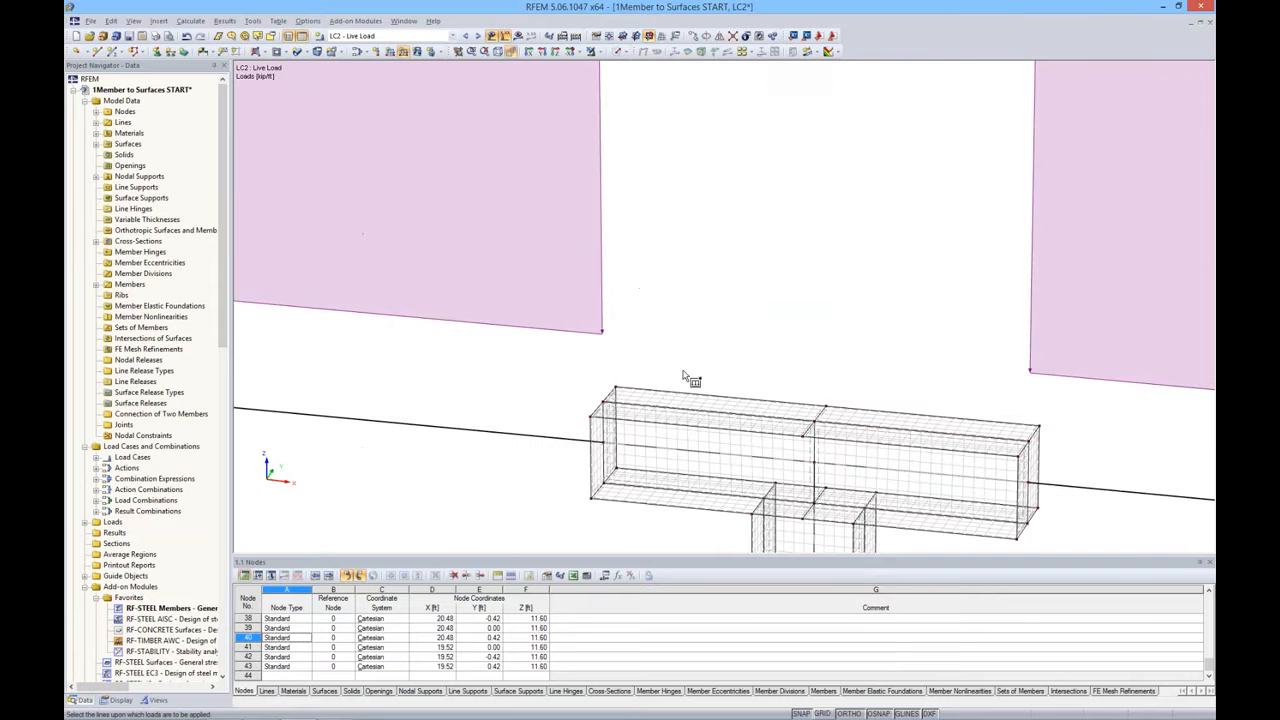
{"action": "left_click", "coordinate": [768, 416]}
{"action": "left_click", "coordinate": [827, 420]}
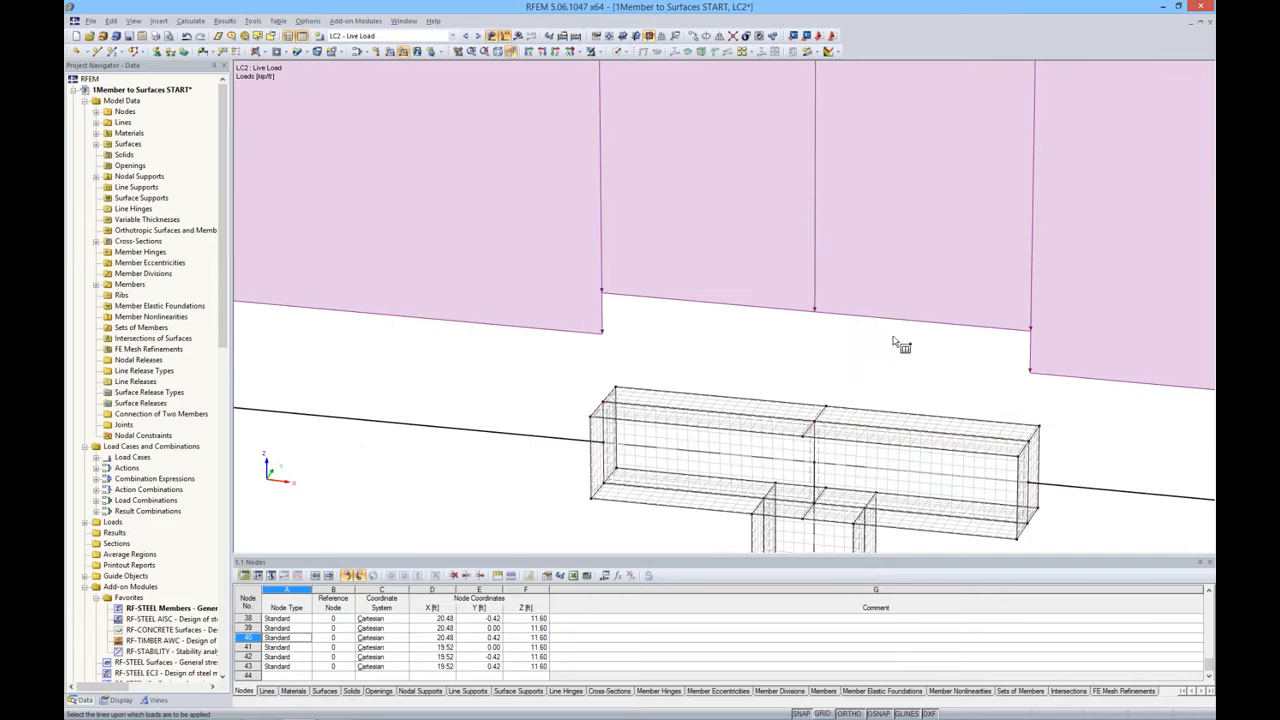
{"action": "scroll", "coordinate": [900, 343], "scroll_direction": "down", "scroll_amount": 5}
{"action": "scroll", "coordinate": [957, 334], "scroll_direction": "down", "scroll_amount": 3}
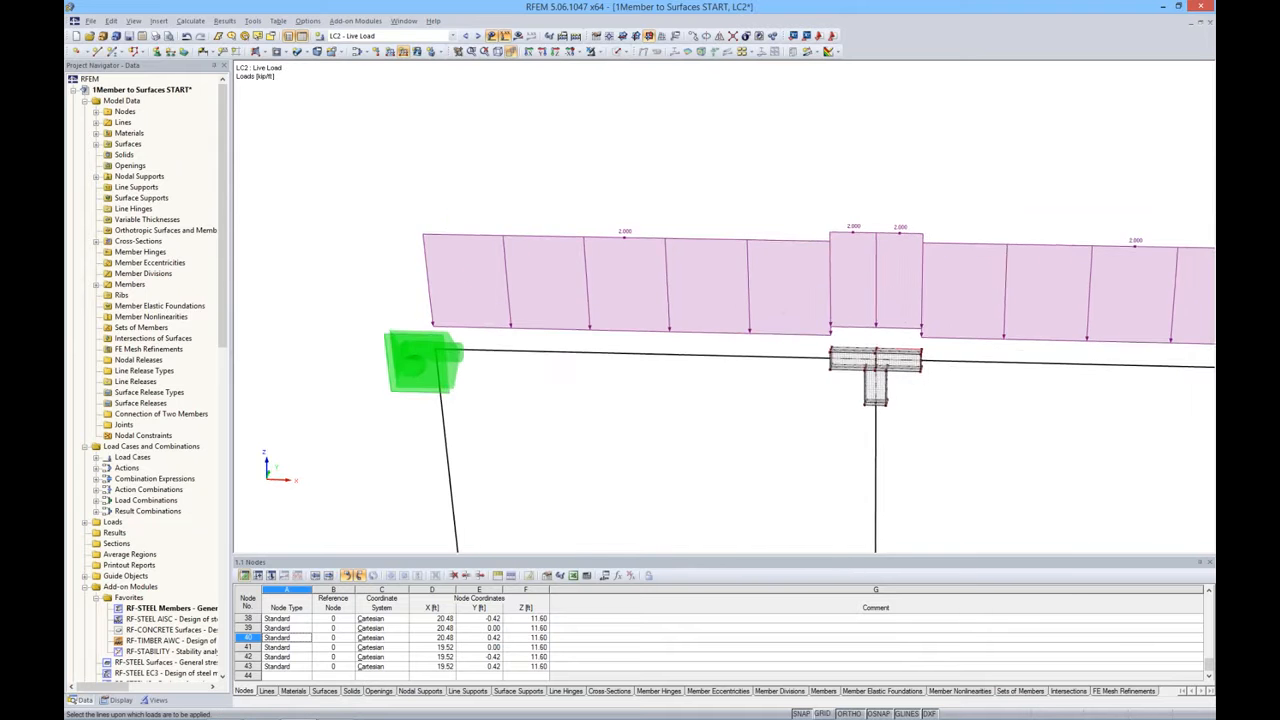
{"action": "scroll", "coordinate": [743, 266], "scroll_direction": "down", "scroll_amount": 3}
{"action": "scroll", "coordinate": [745, 265], "scroll_direction": "down", "scroll_amount": 2}
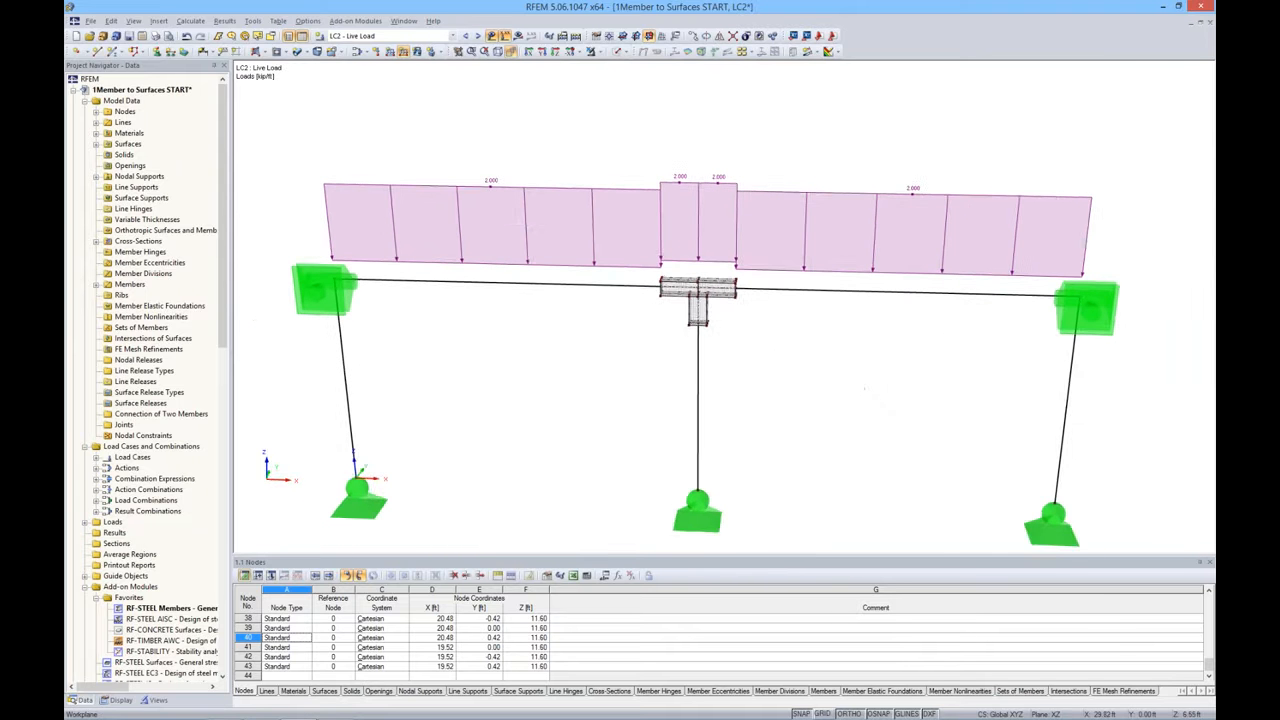
{"action": "middle_click_drag", "start_coordinate": [863, 387], "coordinate": [822, 408], "text": "ctrl"}
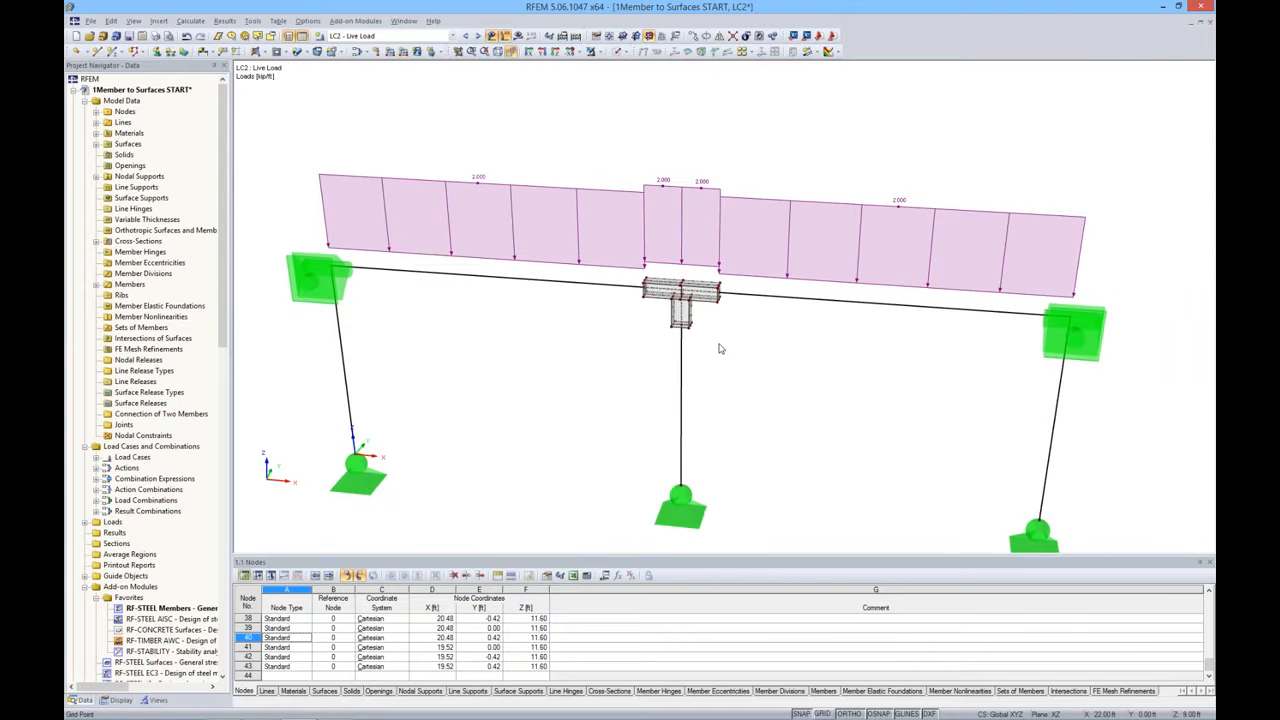
Calculate the results of result combination RC1 - CO1/p or to CO5
{"action": "left_click", "coordinate": [453, 36]}
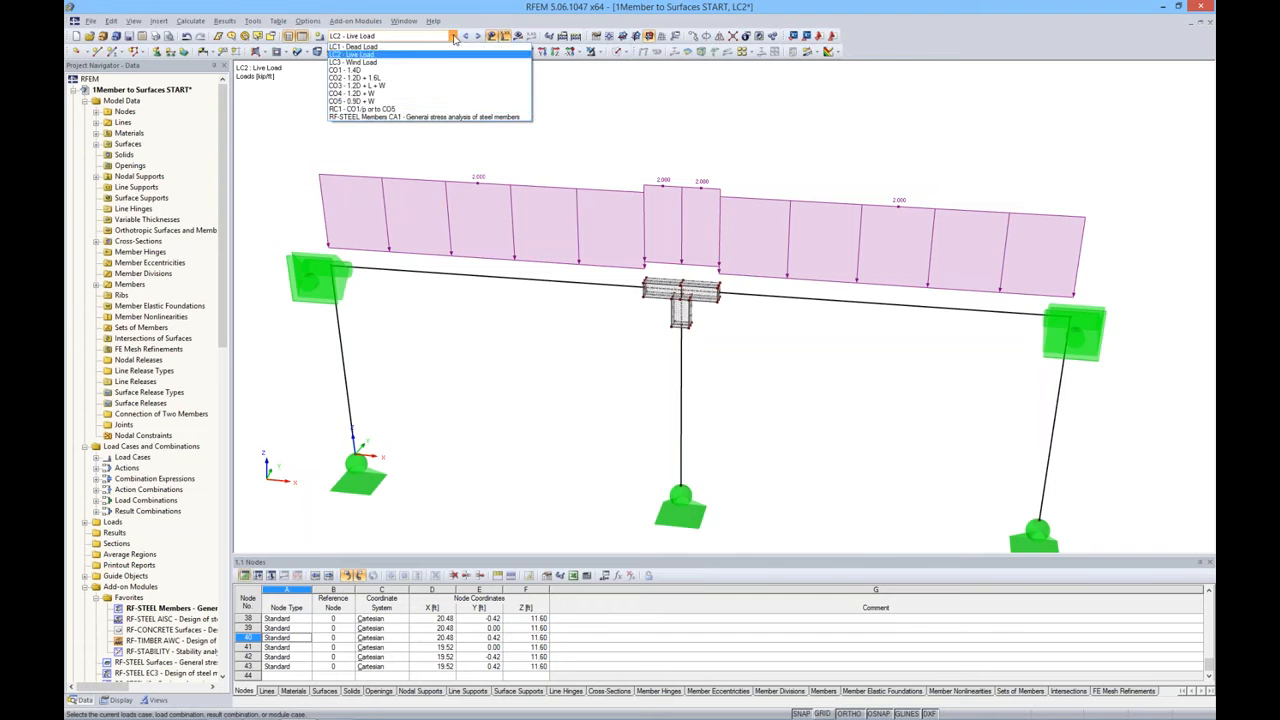
{"action": "left_click", "coordinate": [409, 109]}
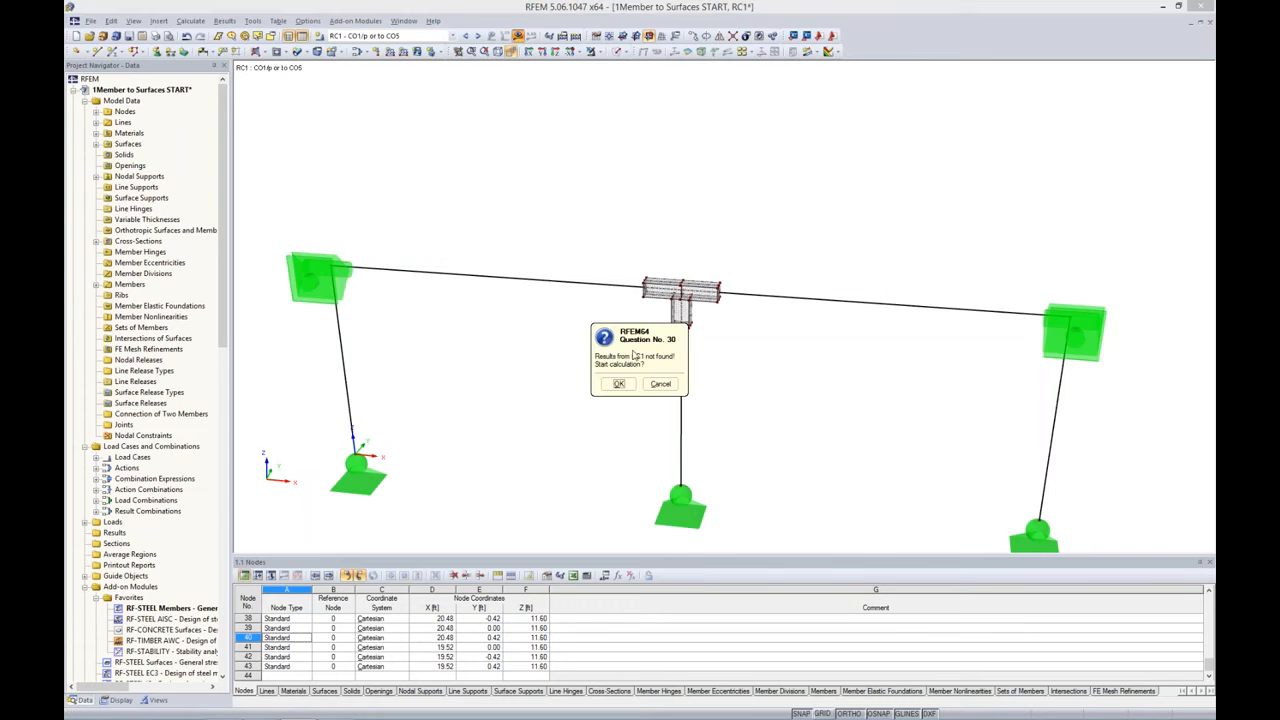
{"action": "left_click", "coordinate": [620, 384]}
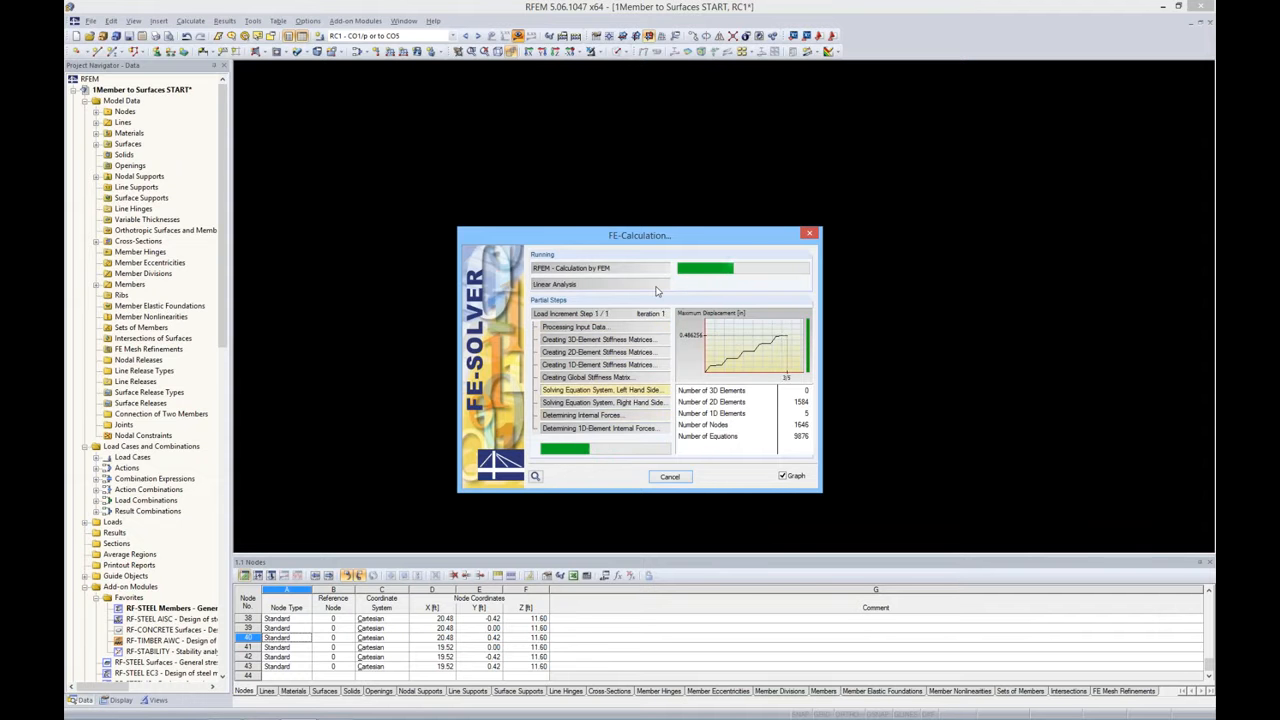
{"action": "left_click_drag", "start_coordinate": [665, 234], "coordinate": [682, 198]}
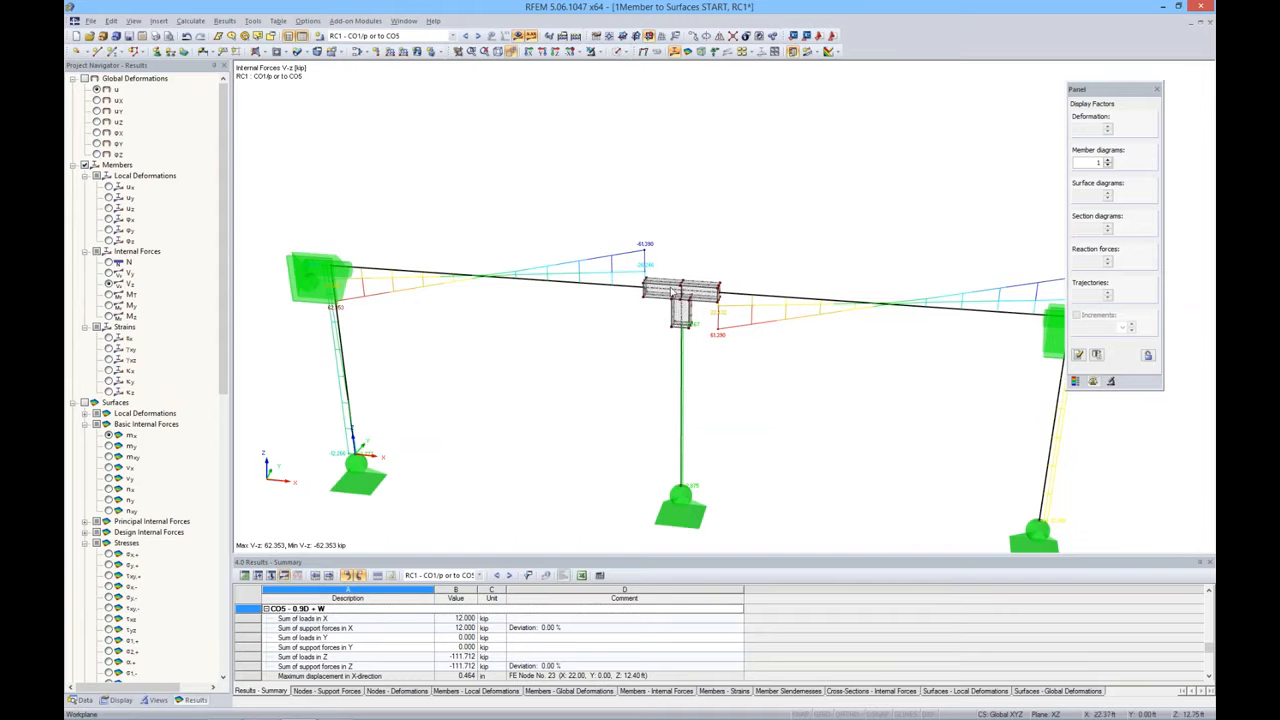
Hide the member results and view the joint surfaces' basic internal forces m-y and v-x with the colour scale
{"action": "left_click", "coordinate": [84, 165]}
{"action": "left_click", "coordinate": [85, 402]}
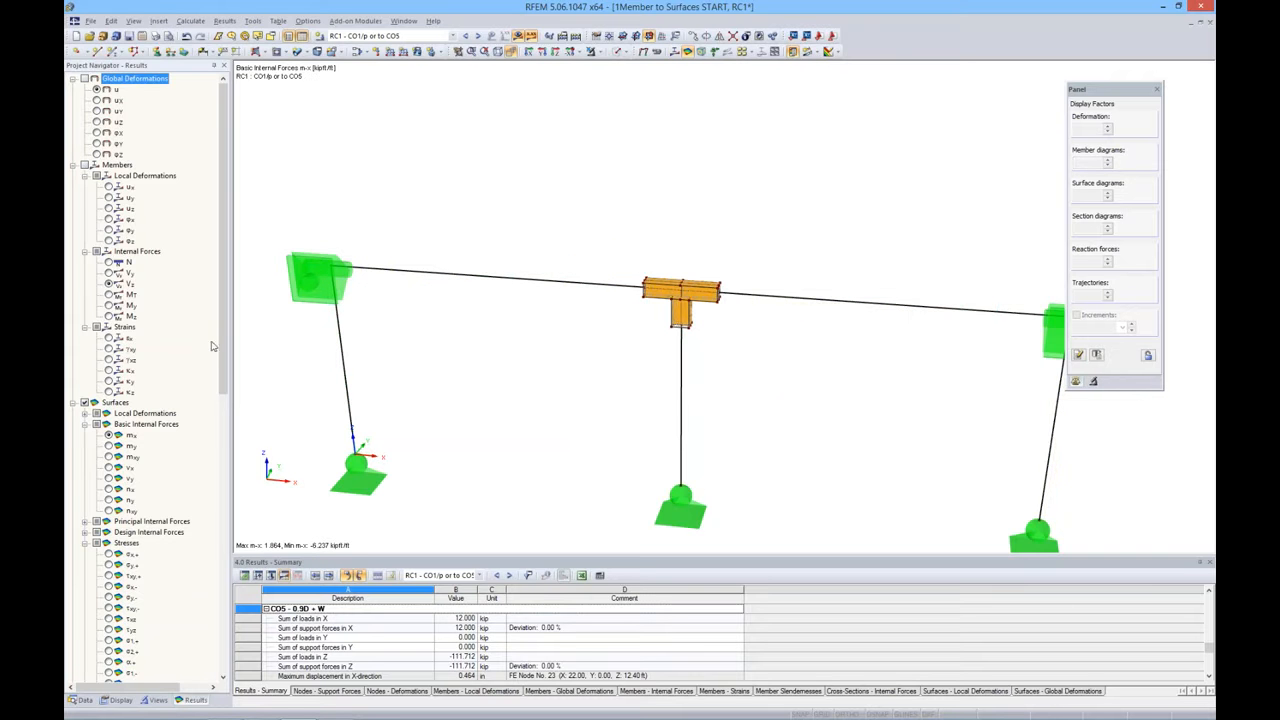
{"action": "scroll", "coordinate": [211, 346], "scroll_direction": "down", "scroll_amount": 3}
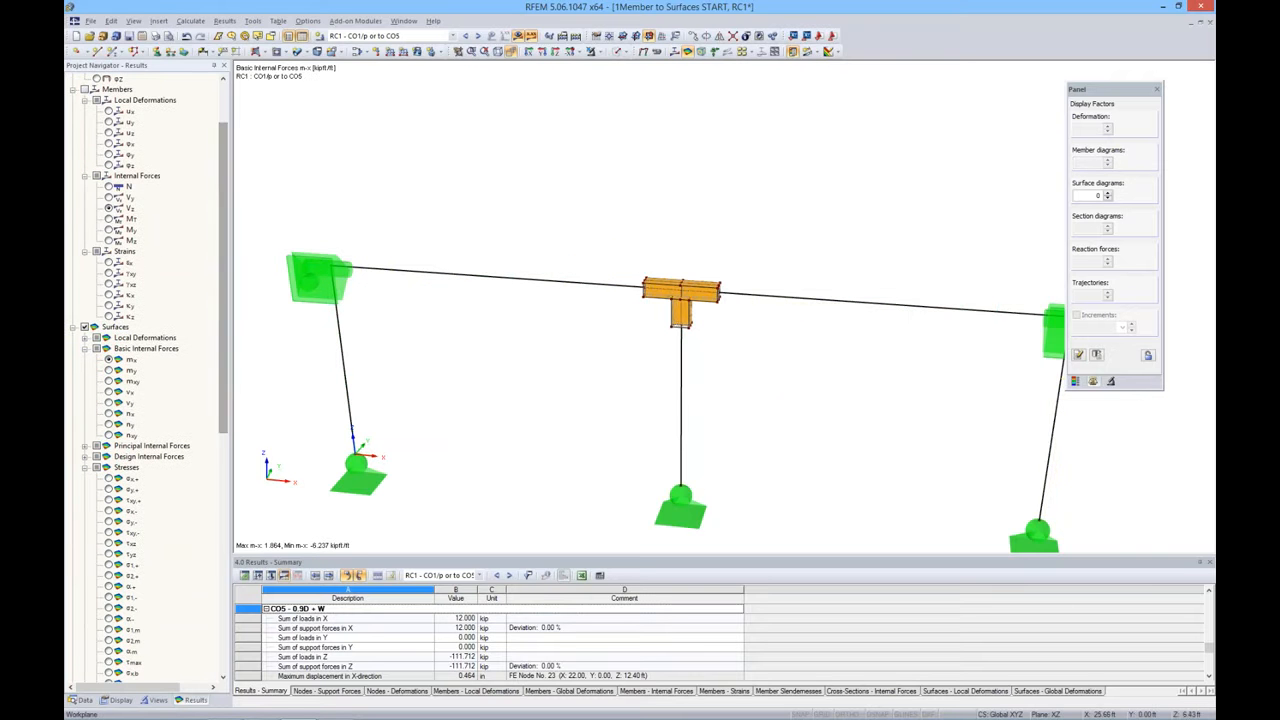
{"action": "scroll", "coordinate": [706, 320], "scroll_direction": "up", "scroll_amount": 3}
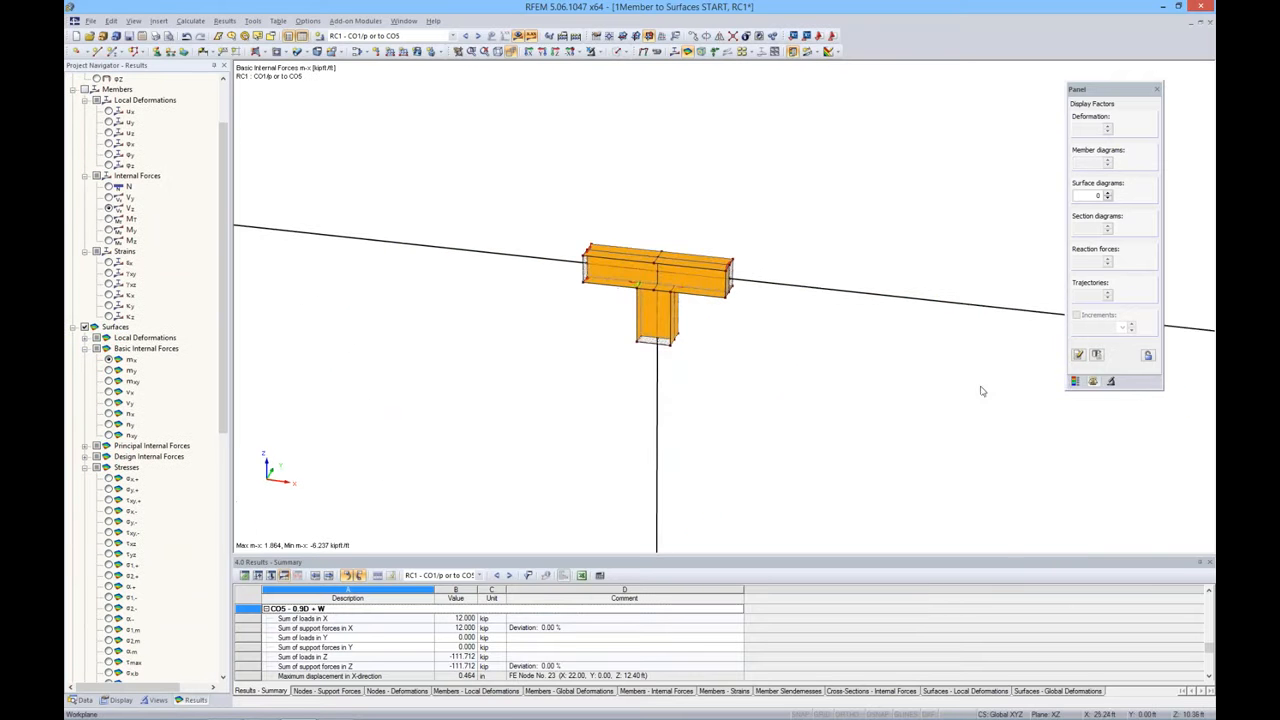
{"action": "left_click", "coordinate": [1075, 382]}
{"action": "left_click", "coordinate": [109, 371]}
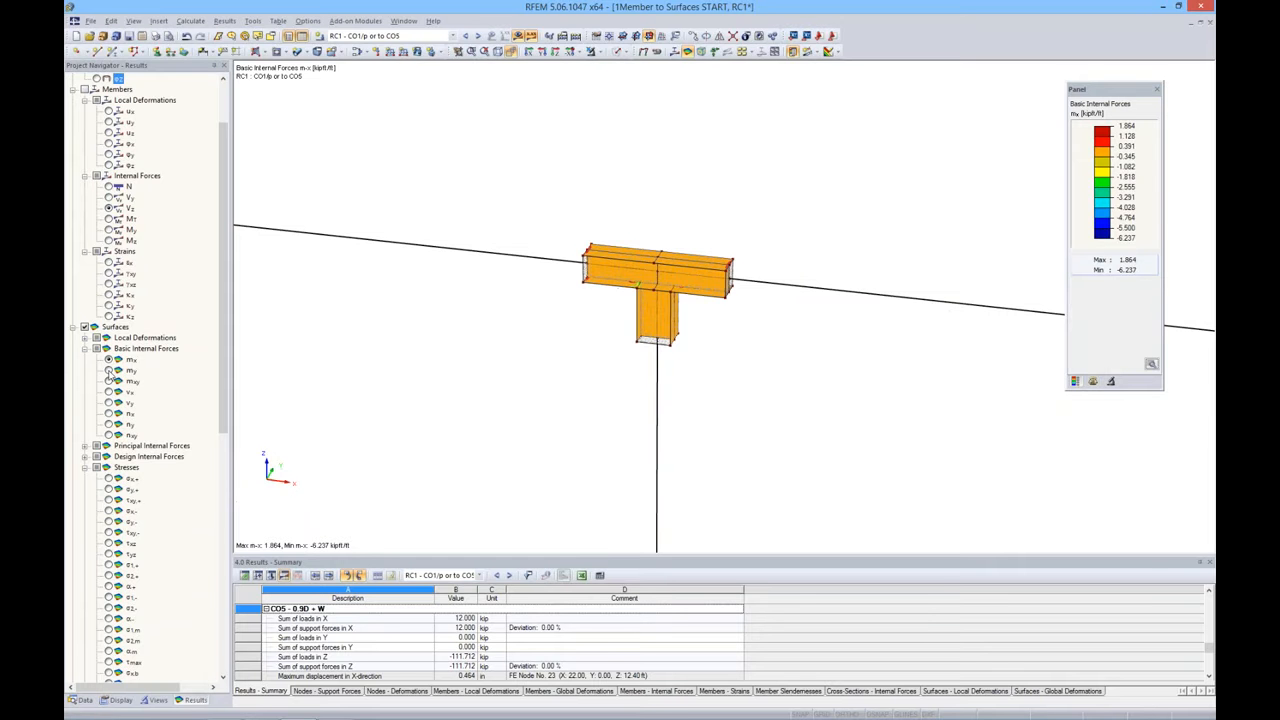
{"action": "scroll", "coordinate": [704, 274], "scroll_direction": "up", "scroll_amount": 5}
{"action": "scroll", "coordinate": [704, 274], "scroll_direction": "up", "scroll_amount": 2}
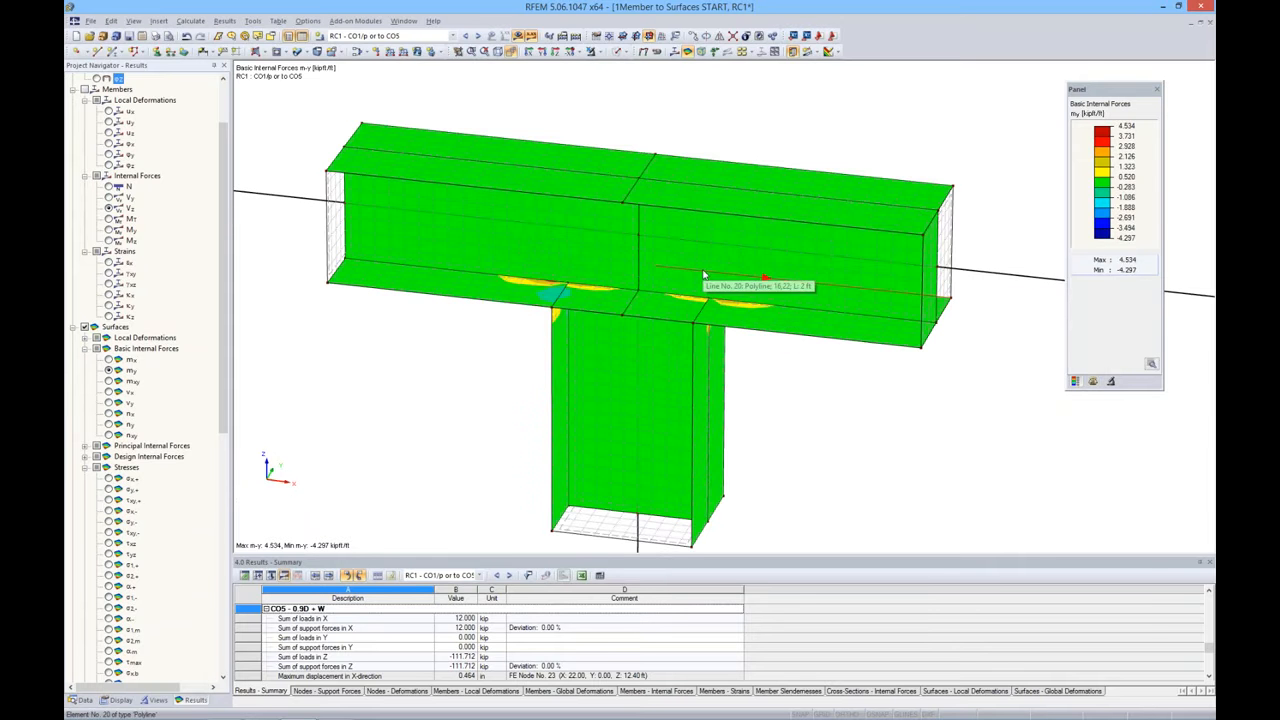
{"action": "left_click", "coordinate": [109, 392]}
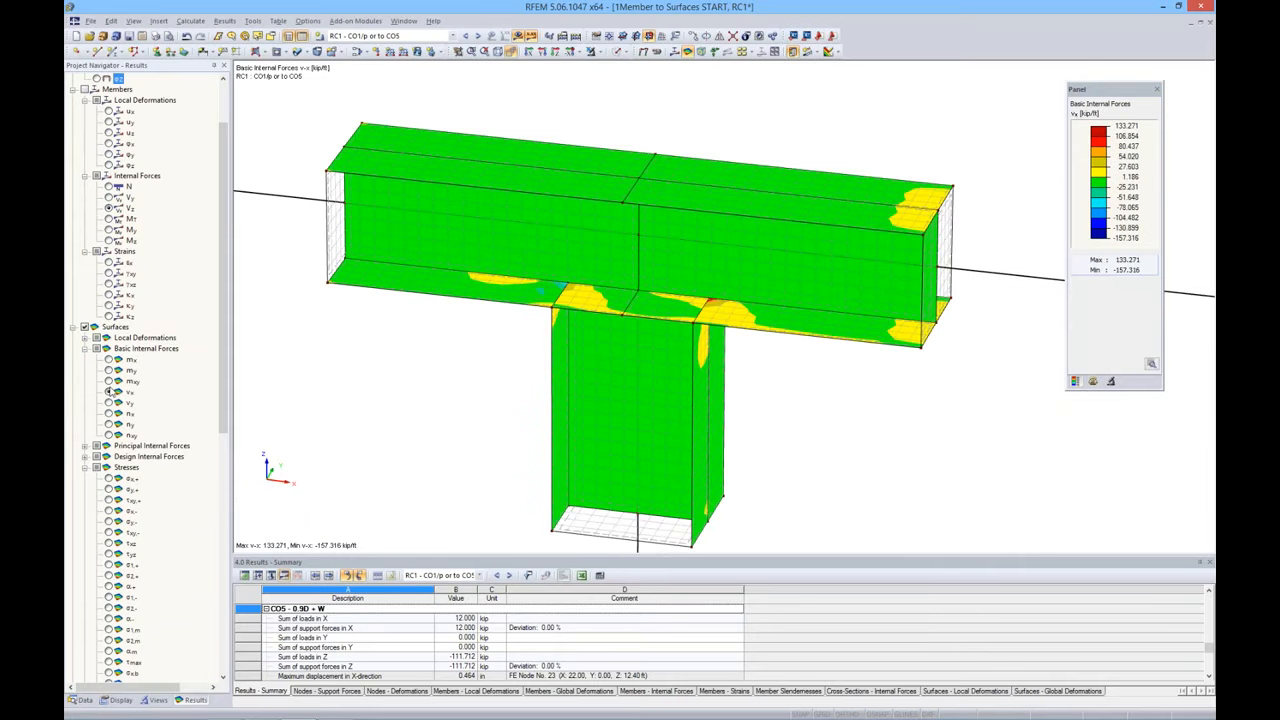
{"action": "left_click", "coordinate": [109, 371]}
Display the maximum von Mises equivalent stresses on the surfaces and examine where the column flanges meet the beam's bottom flange
{"action": "scroll", "coordinate": [125, 470], "scroll_direction": "down", "scroll_amount": 8}
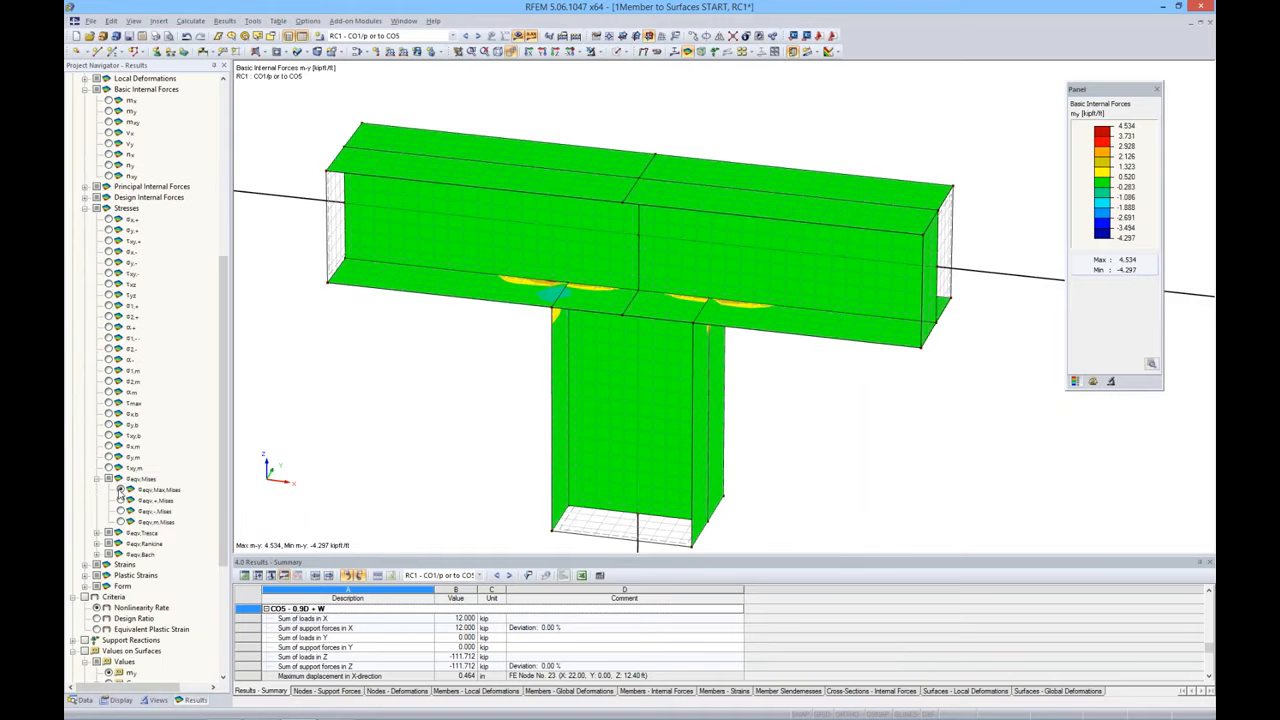
{"action": "left_click", "coordinate": [120, 490]}
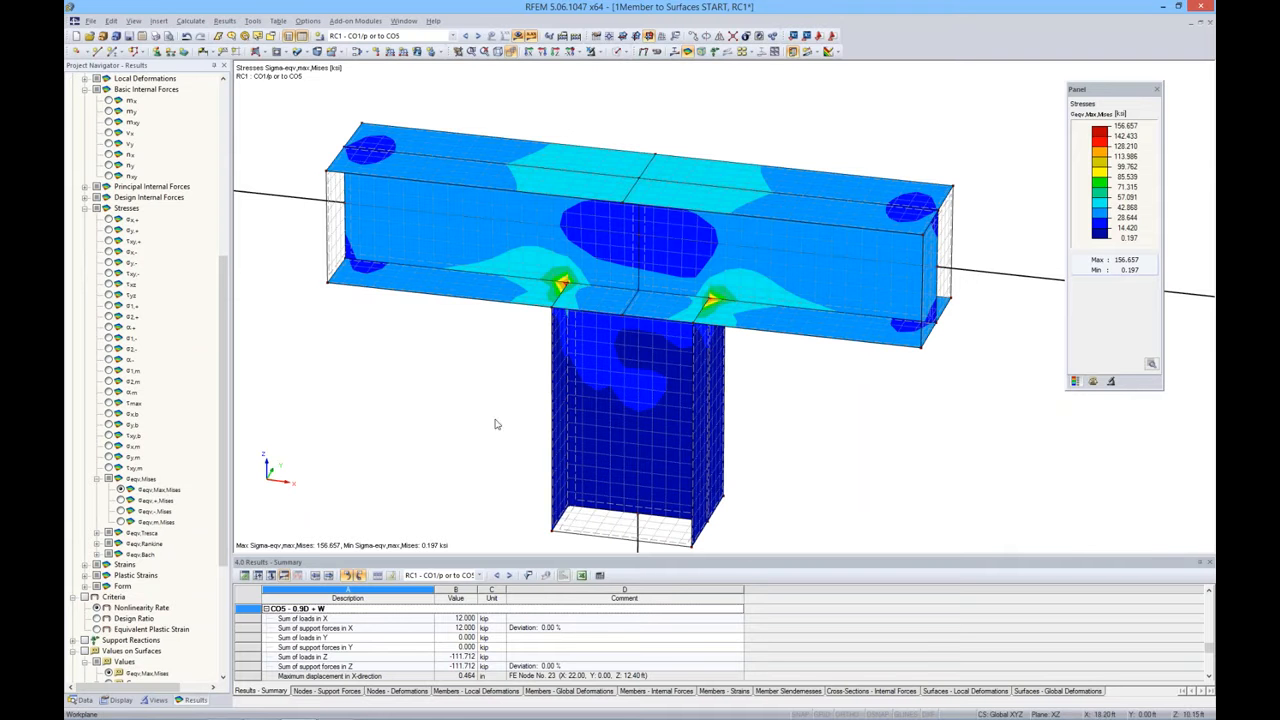
{"action": "scroll", "coordinate": [753, 318], "scroll_direction": "up", "scroll_amount": 6}
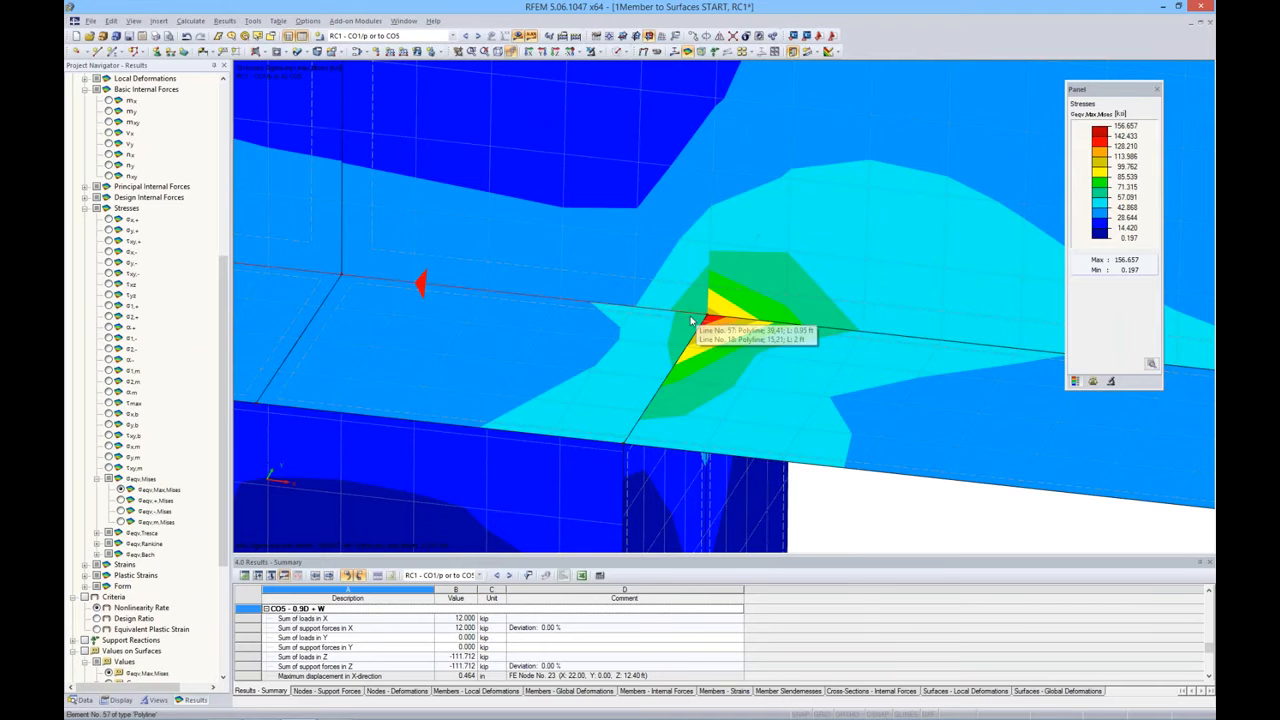
{"action": "scroll", "coordinate": [697, 321], "scroll_direction": "down", "scroll_amount": 6}
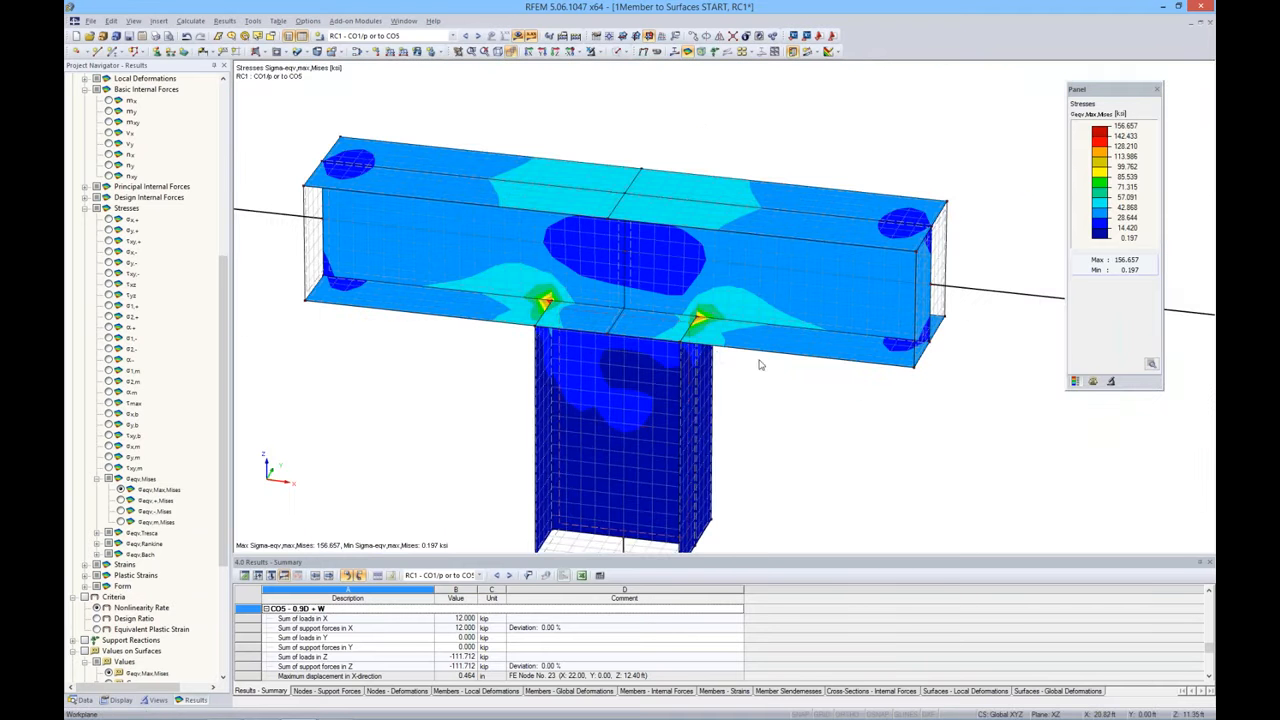
{"action": "middle_click_drag", "start_coordinate": [762, 361], "coordinate": [810, 400], "text": "ctrl"}
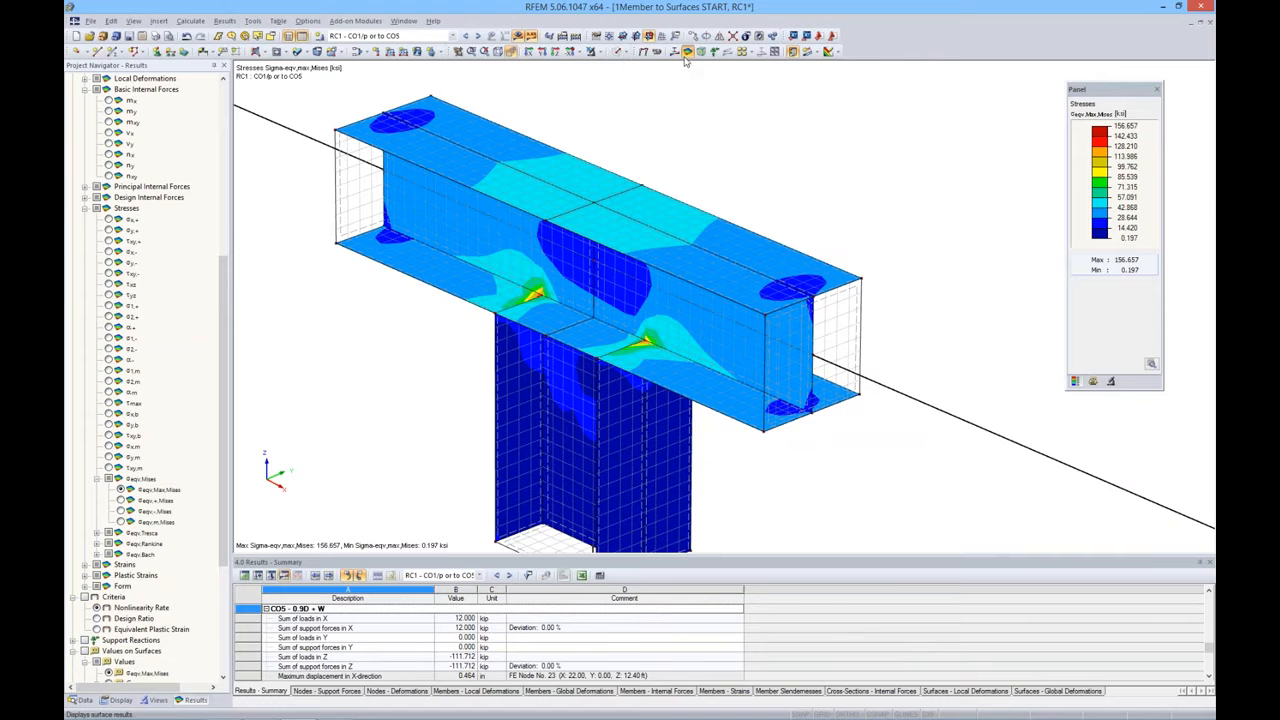
Hide the surface results and set the thickness of the four beam bottom flange surfaces to 1.00 in, accepting the deletion of all results
{"action": "left_click", "coordinate": [517, 37]}
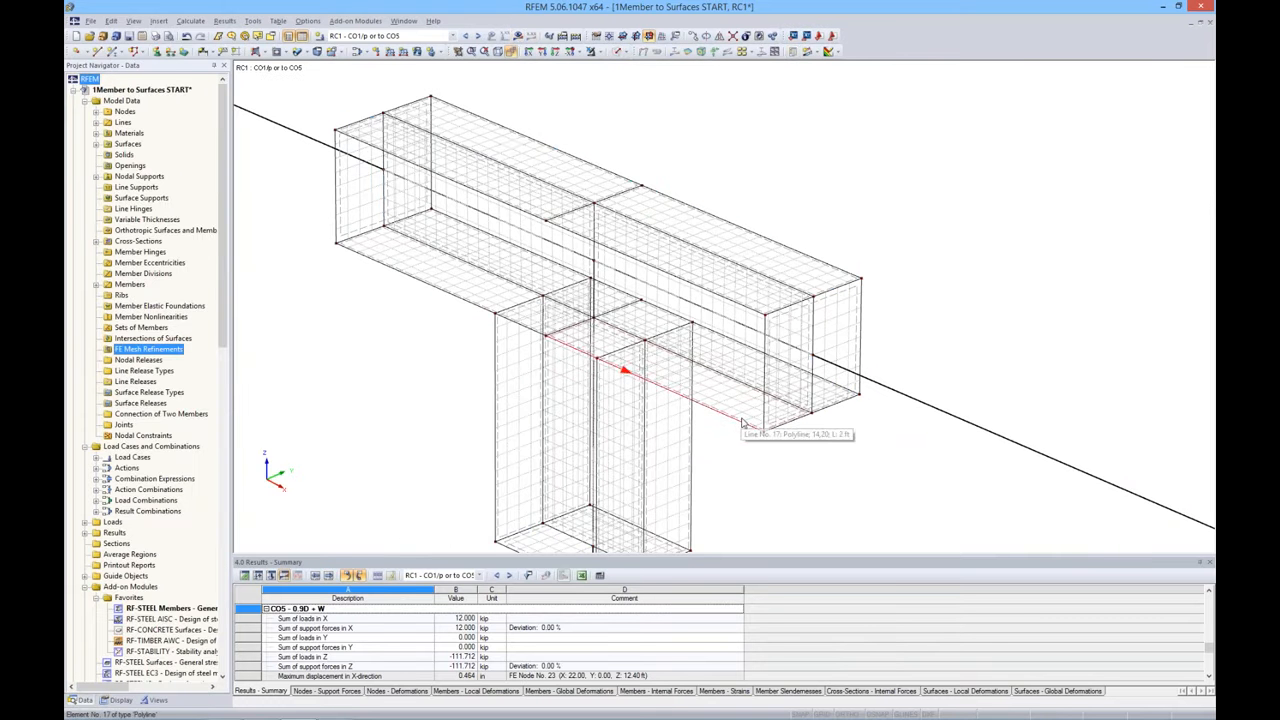
{"action": "scroll", "coordinate": [743, 422], "scroll_direction": "up", "scroll_amount": 2}
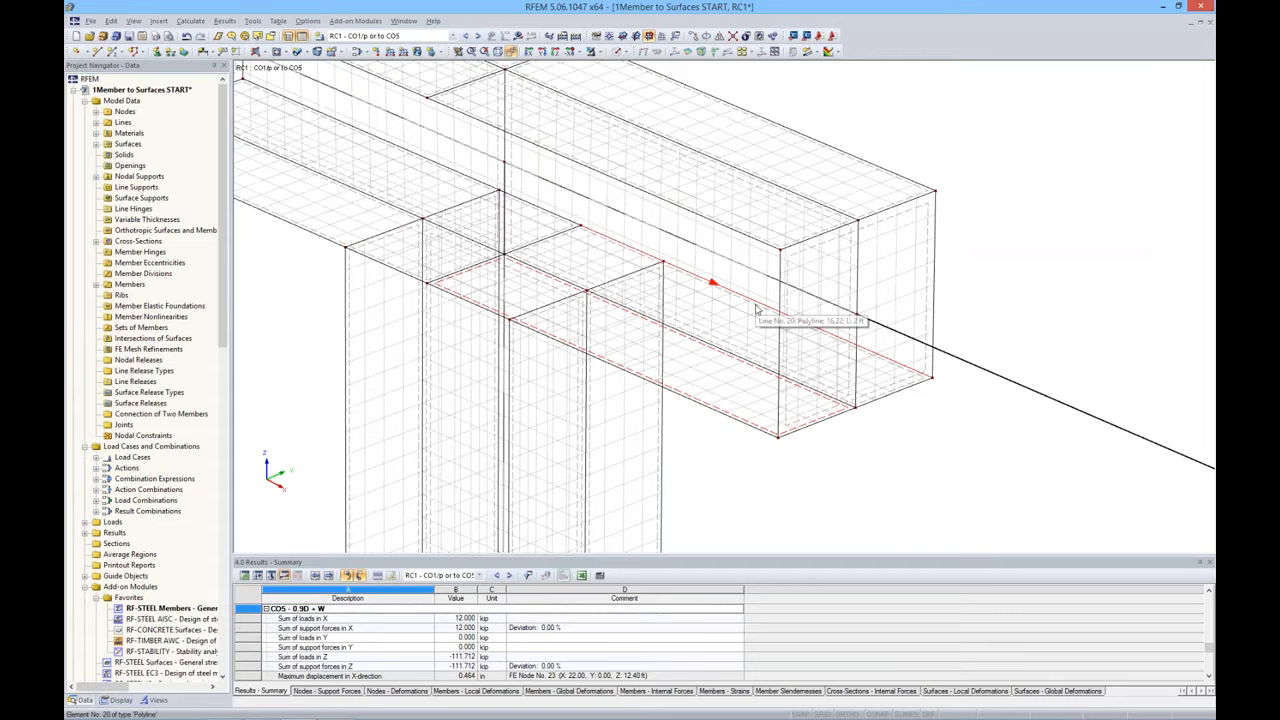
{"action": "middle_click_drag", "start_coordinate": [756, 311], "coordinate": [368, 318], "text": "ctrl"}
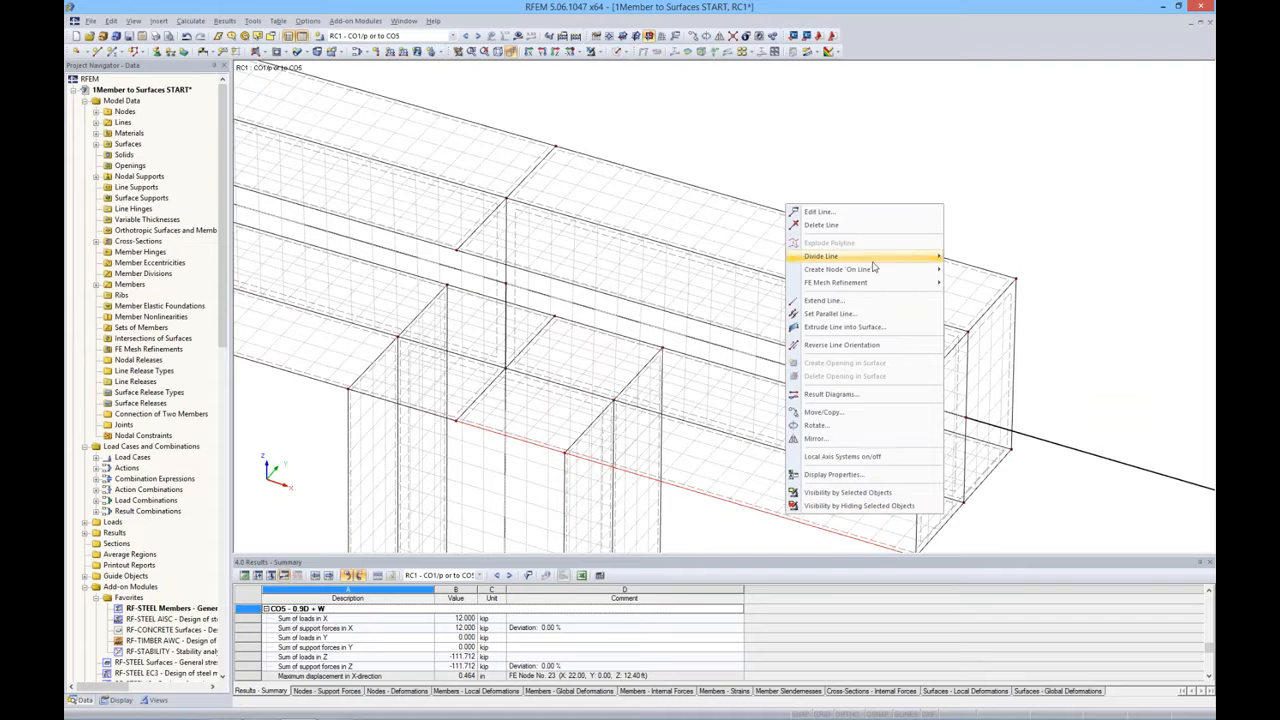
{"action": "mouse_move", "coordinate": [850, 256]}
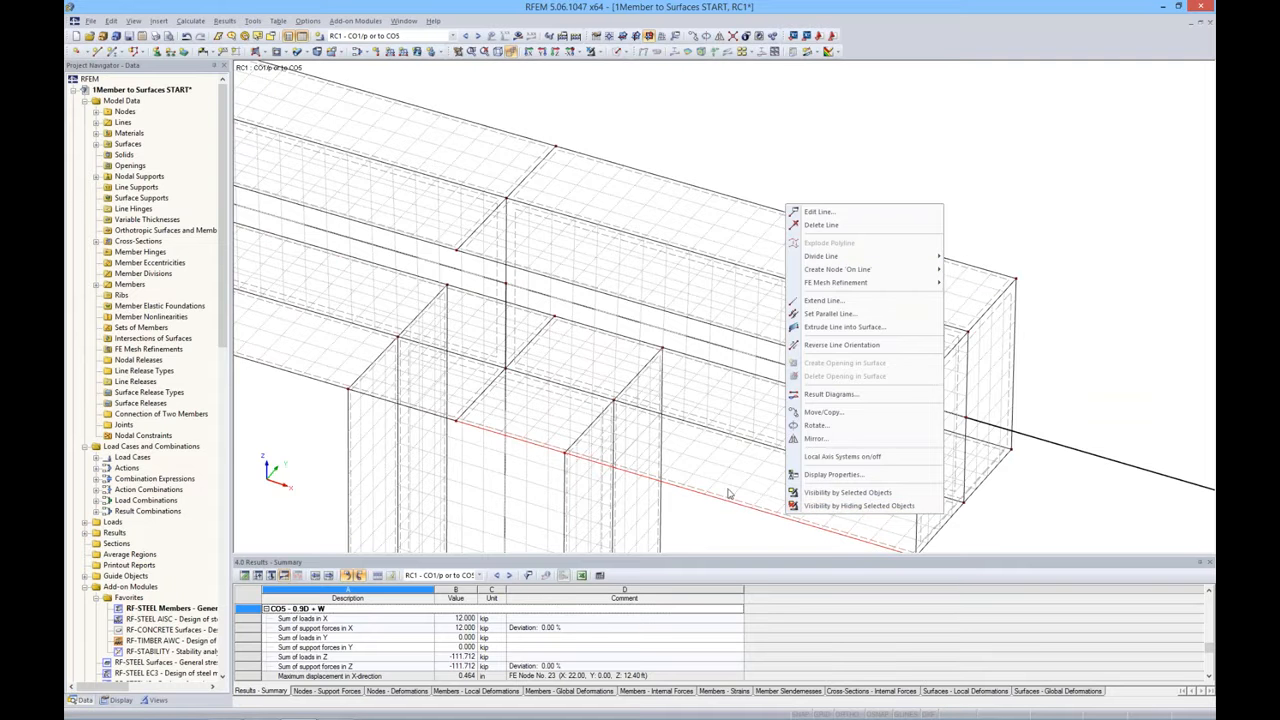
{"action": "left_click", "coordinate": [1041, 530]}
{"action": "scroll", "coordinate": [855, 400], "scroll_direction": "up", "scroll_amount": 3}
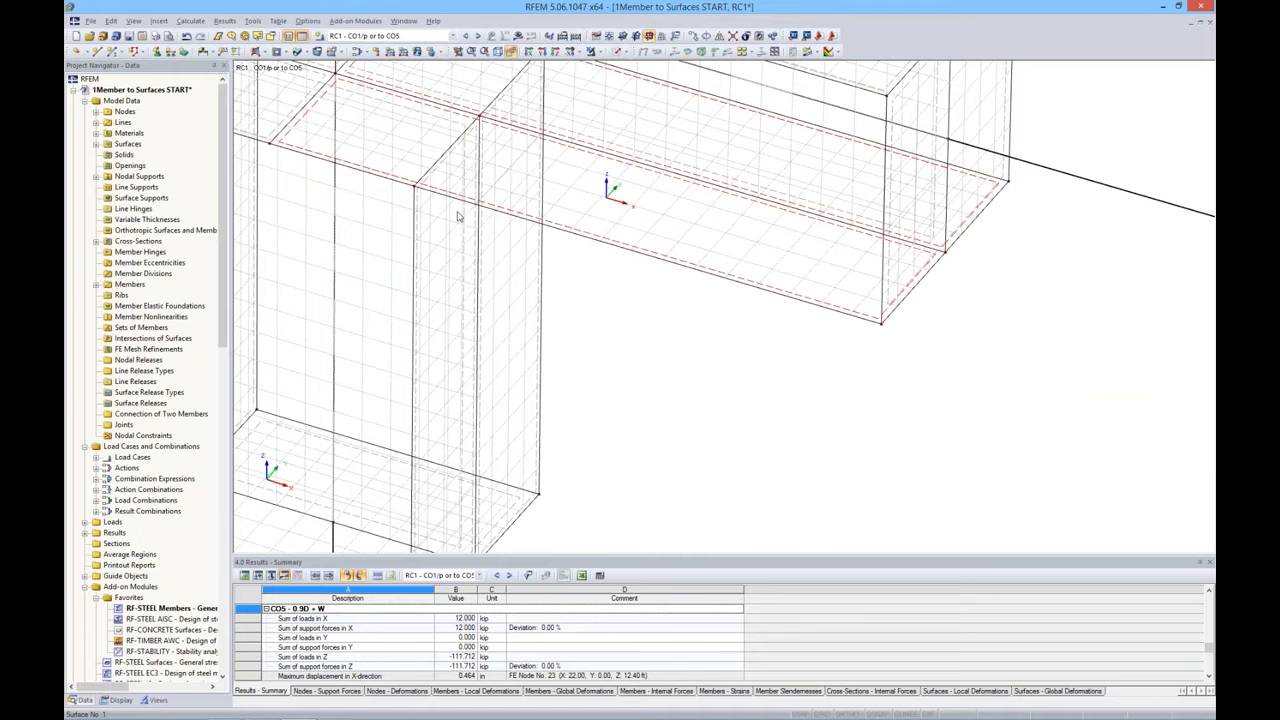
{"action": "middle_click_drag", "start_coordinate": [423, 224], "coordinate": [712, 376]}
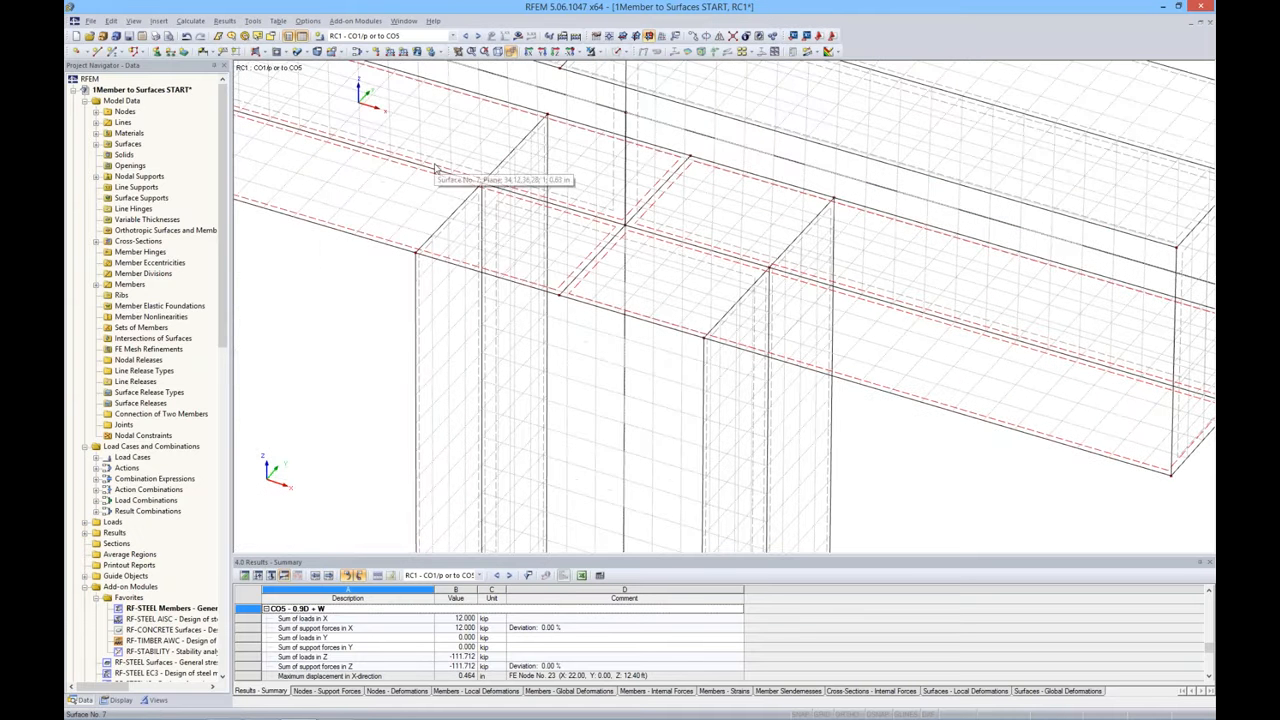
{"action": "right_click", "coordinate": [338, 230]}
{"action": "left_click", "coordinate": [378, 237]}
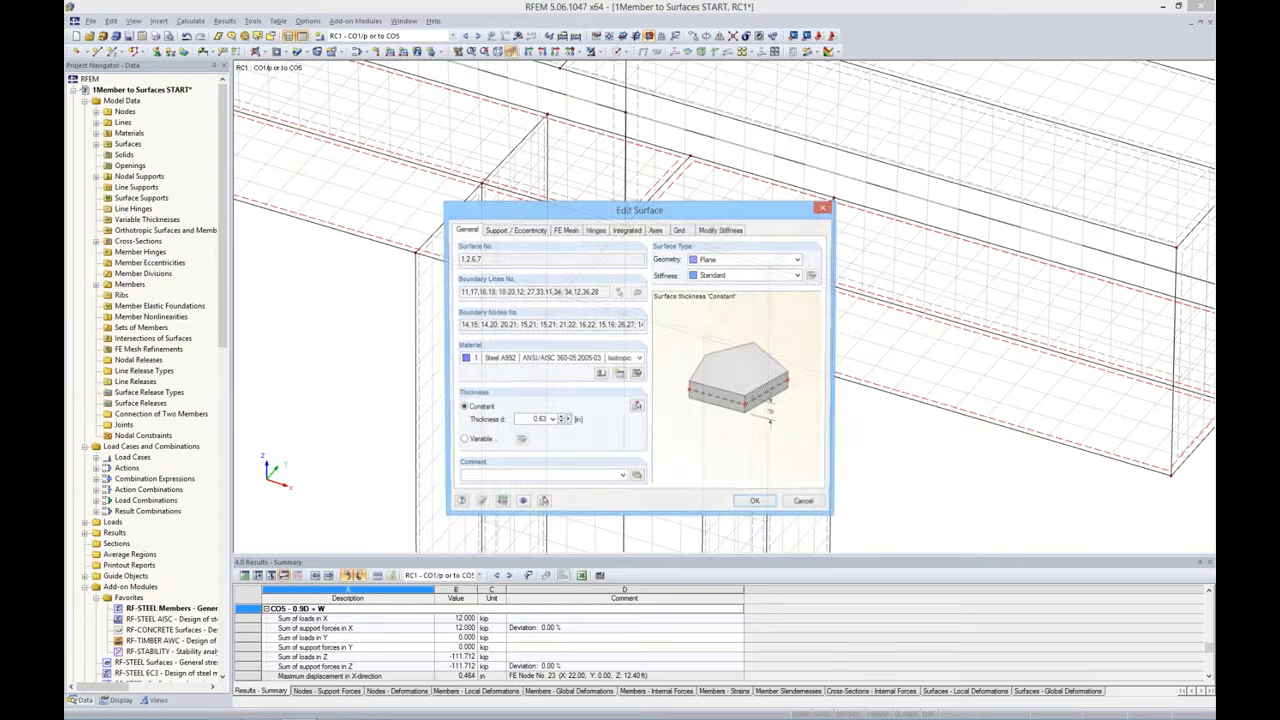
{"action": "type", "text": "1"}
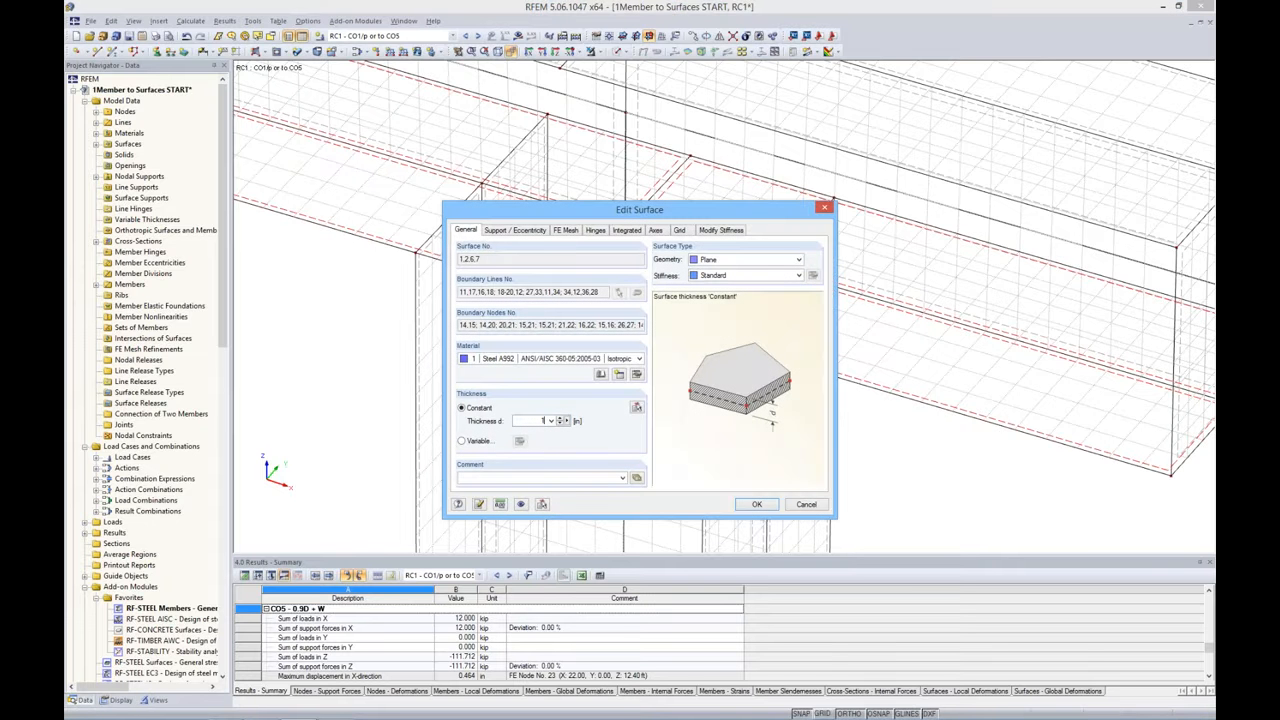
{"action": "left_click", "coordinate": [768, 506]}
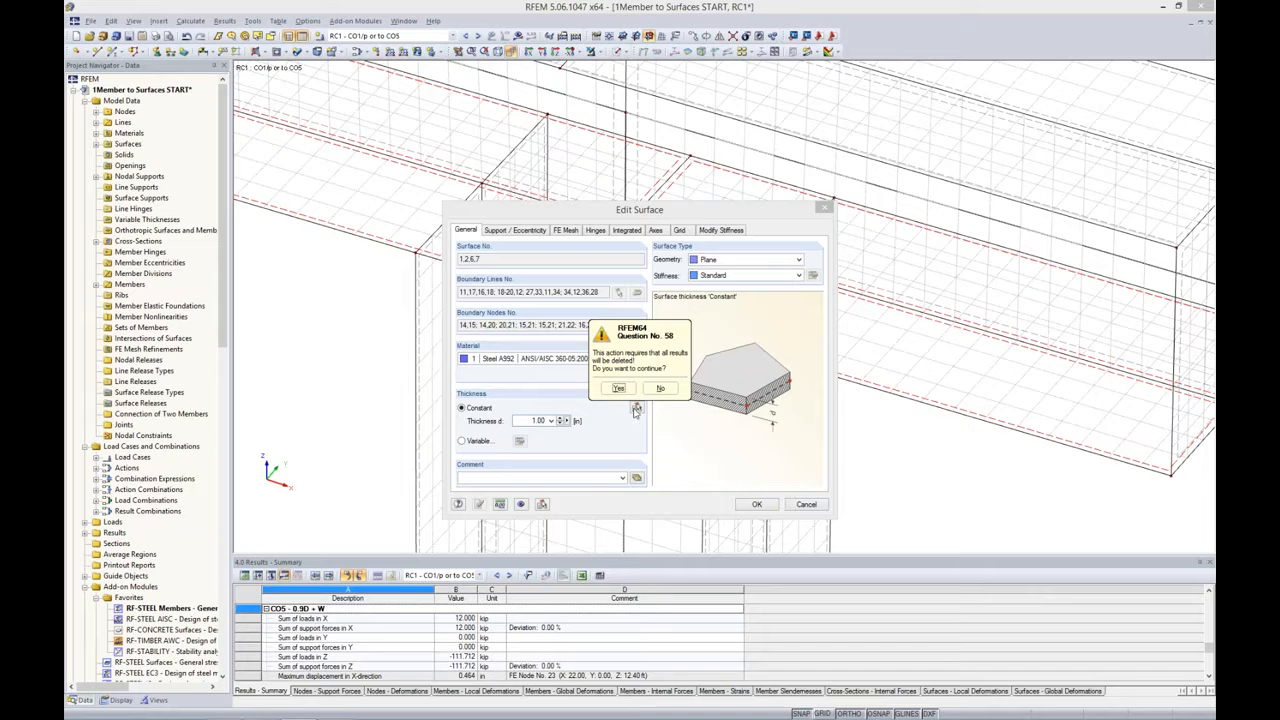
{"action": "left_click", "coordinate": [618, 388]}
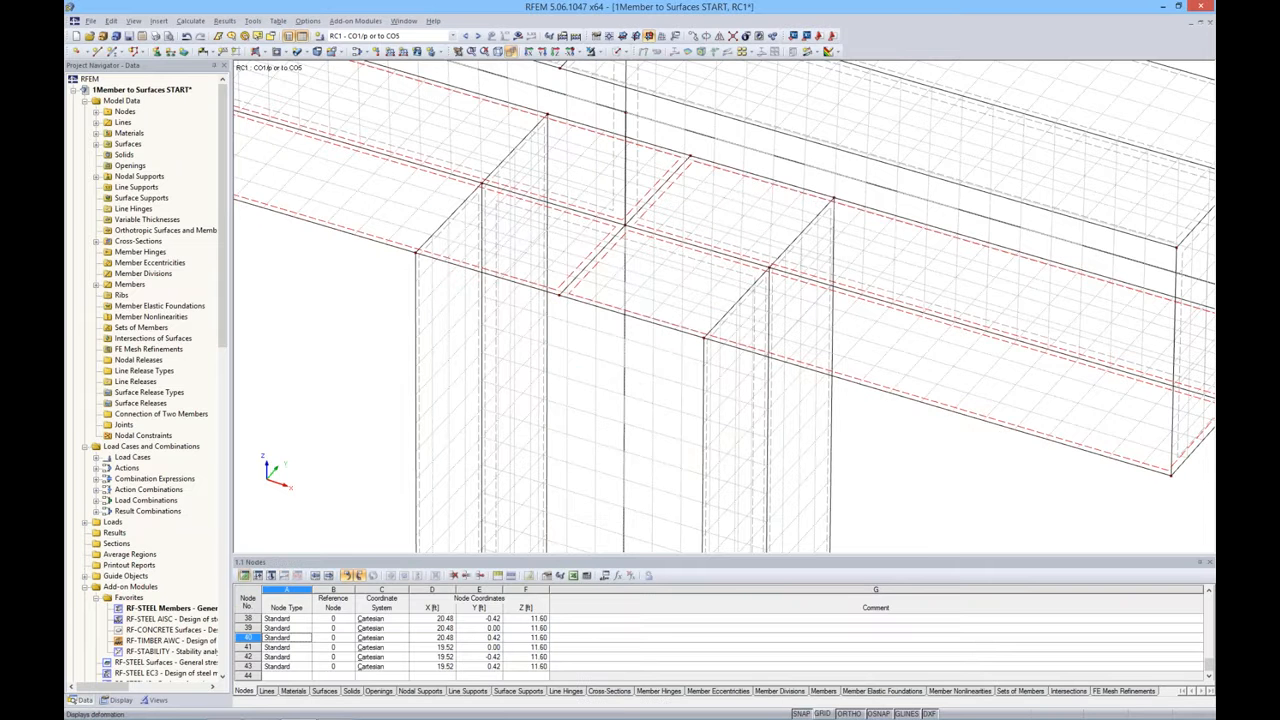
Display the model as a transparent solid rendering and view the joint from the front
{"action": "left_click", "coordinate": [627, 52]}
{"action": "left_click", "coordinate": [650, 91]}
{"action": "mouse_move", "coordinate": [954, 431]}
{"action": "middle_mouse_down", "text": "ctrl"}
{"action": "mouse_move", "coordinate": [1062, 446]}
{"action": "mouse_move", "coordinate": [1072, 405]}
{"action": "middle_mouse_up", "text": "ctrl"}
{"action": "scroll", "coordinate": [1052, 240], "scroll_direction": "down", "scroll_amount": 2}
{"action": "middle_click_drag", "start_coordinate": [1045, 241], "coordinate": [934, 435]}
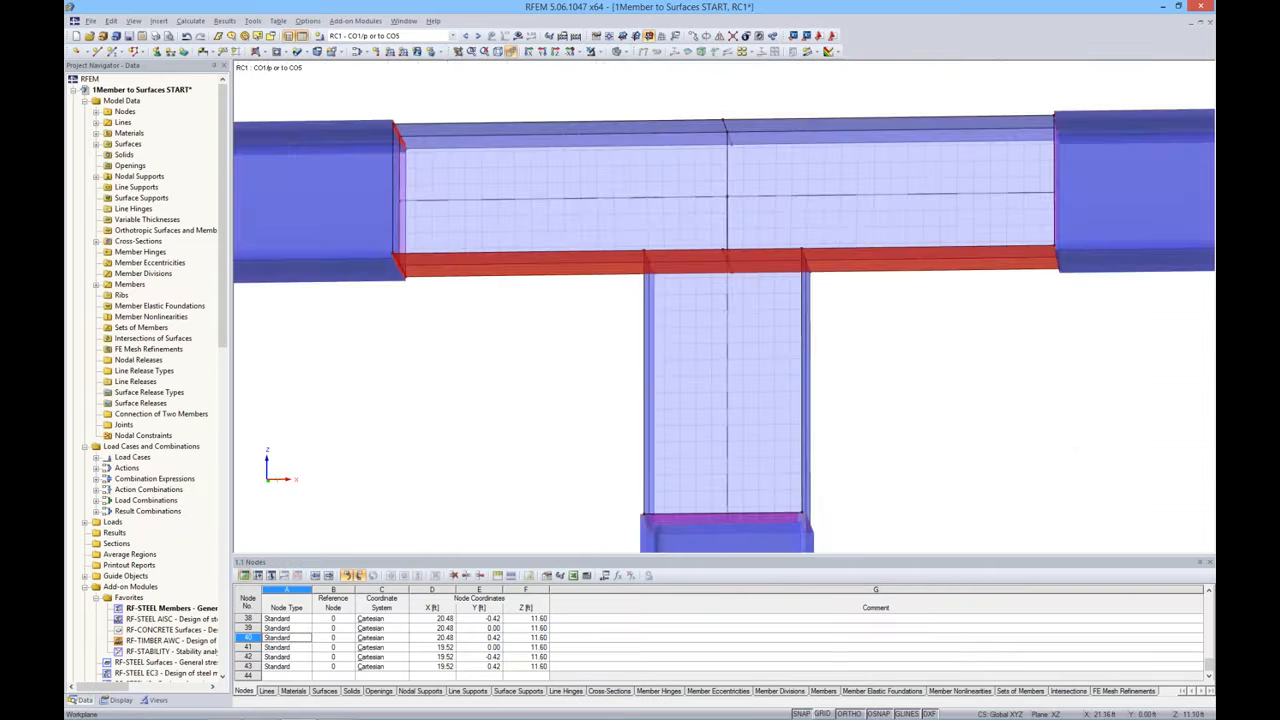
{"action": "middle_click_drag", "start_coordinate": [1046, 322], "coordinate": [1034, 349], "text": "ctrl"}
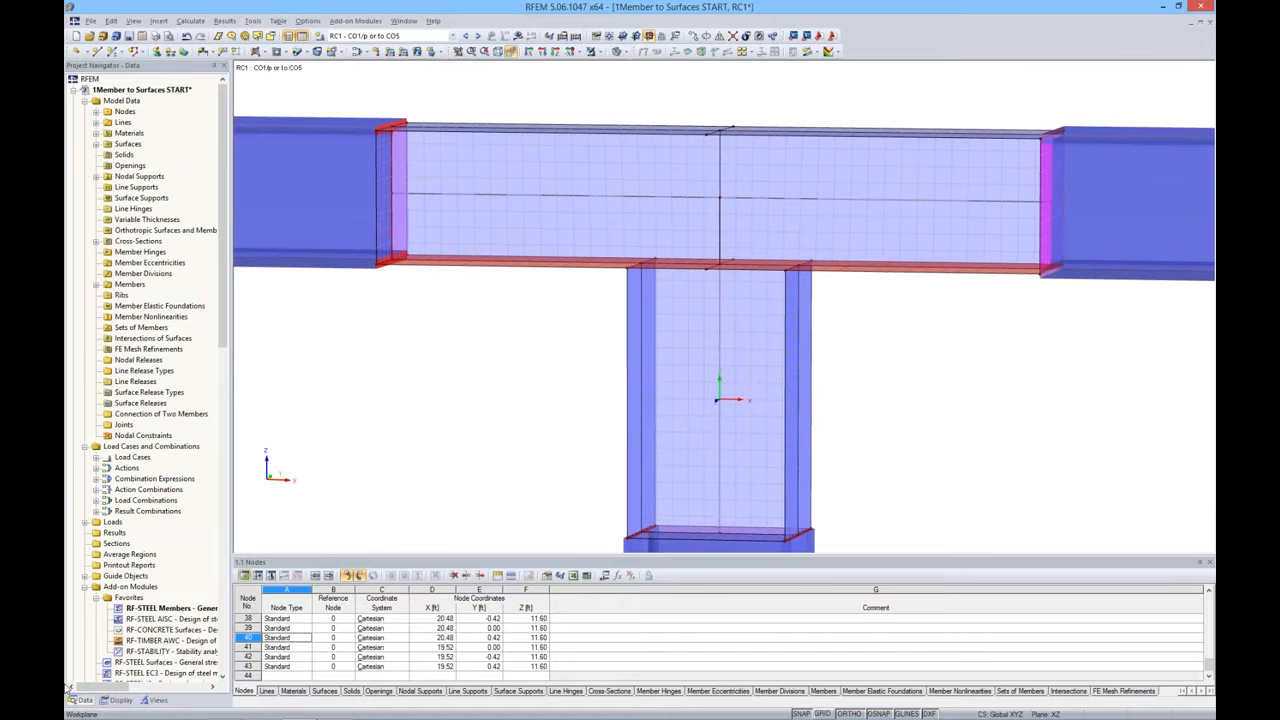
Render the surfaces filled including thickness to check the beam's bottom flange, and return them to plain filled rendering
{"action": "left_click", "coordinate": [120, 699]}
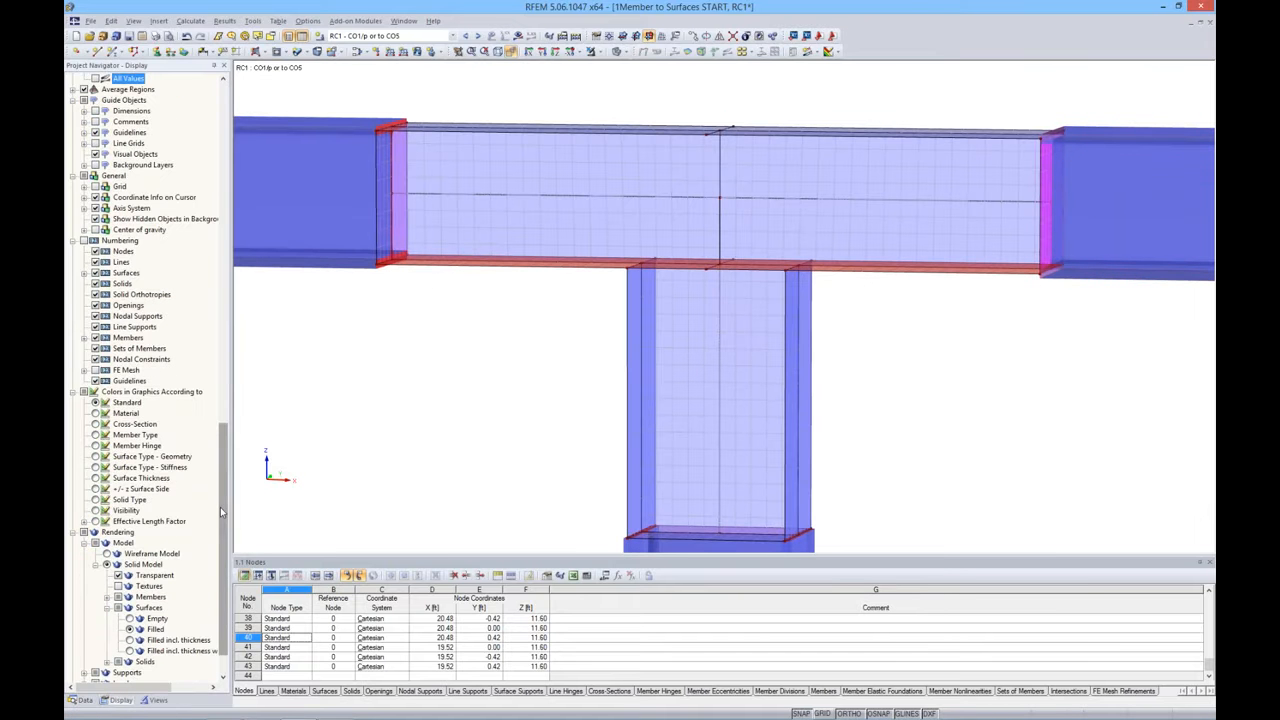
{"action": "scroll", "coordinate": [222, 512], "scroll_direction": "down", "scroll_amount": 2}
{"action": "left_click", "coordinate": [129, 596]}
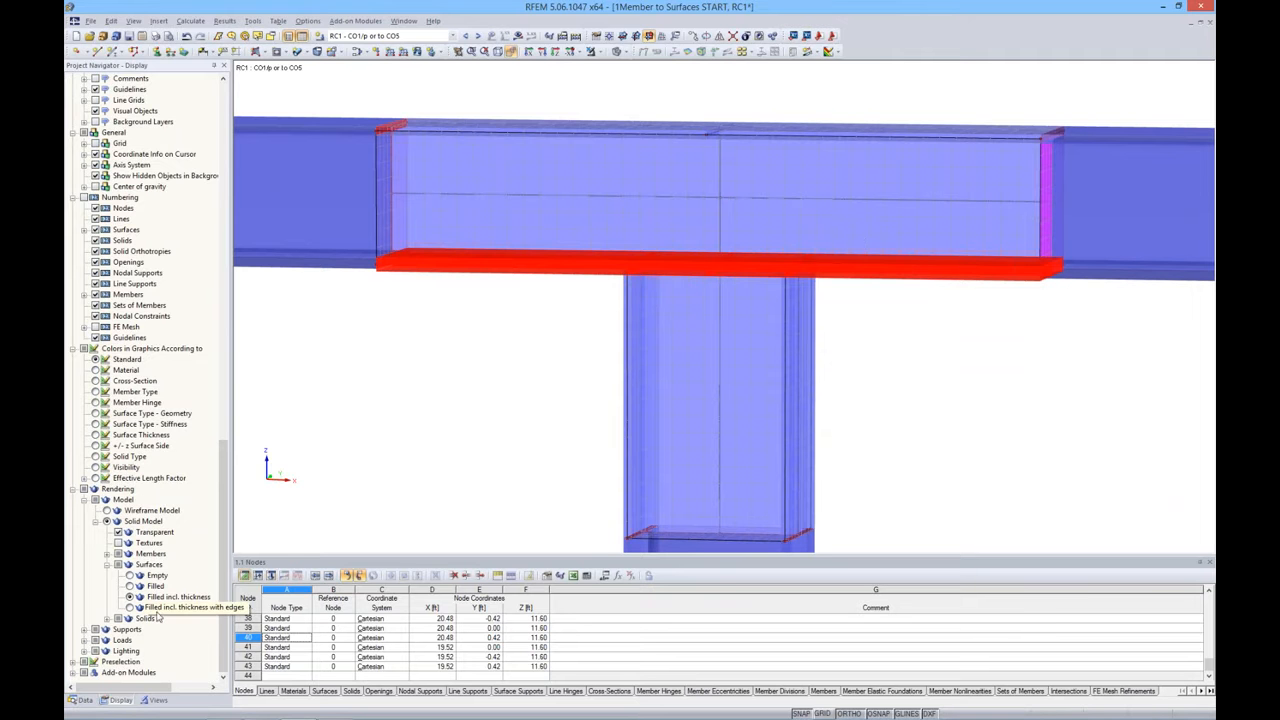
{"action": "left_click", "coordinate": [128, 587]}
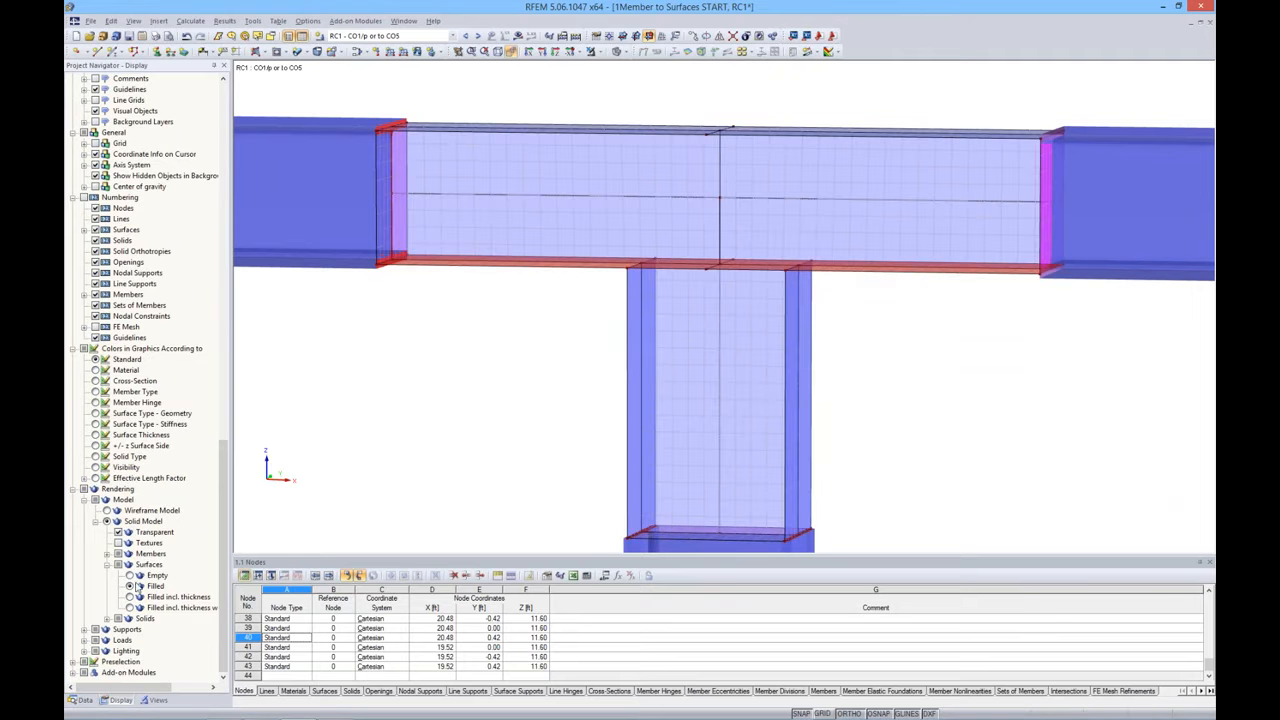
Select all of the joint's surfaces for editing and begin a new material for them
{"action": "middle_click_drag", "start_coordinate": [1025, 344], "coordinate": [1121, 283], "text": "ctrl"}
{"action": "scroll", "coordinate": [1063, 345], "scroll_direction": "down", "scroll_amount": 2}
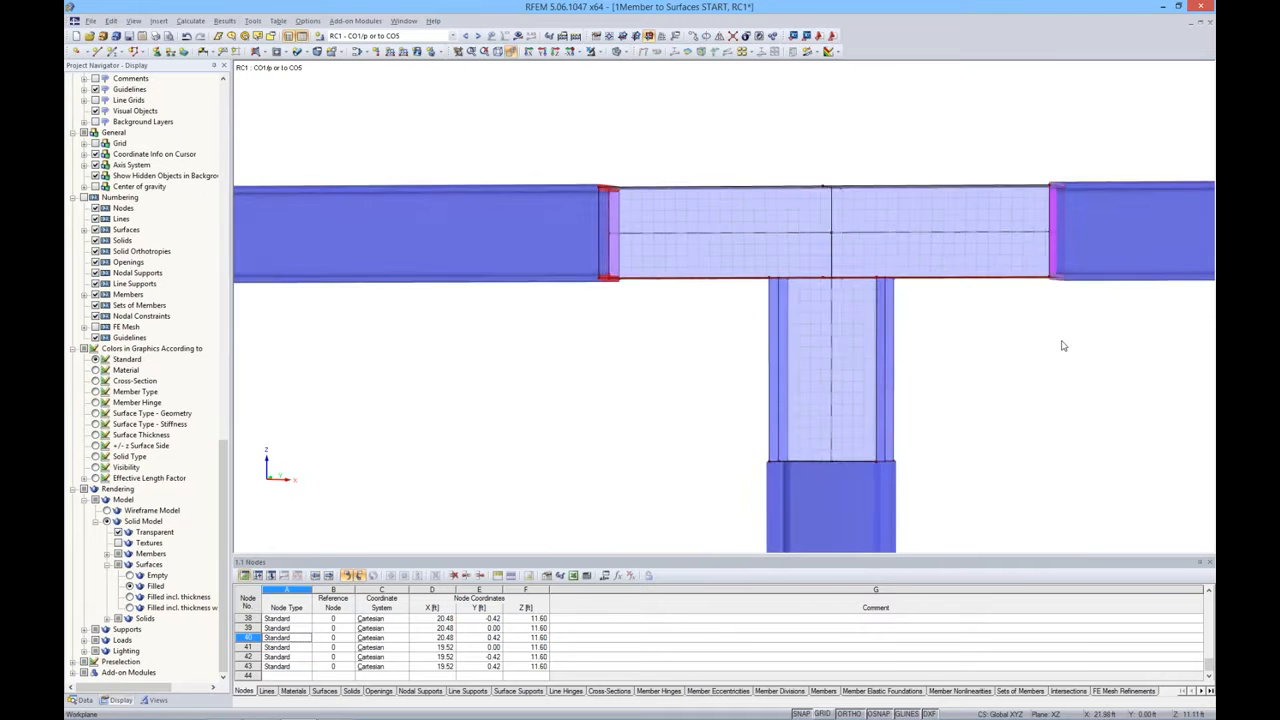
{"action": "middle_click_drag", "start_coordinate": [1063, 345], "coordinate": [1099, 365], "text": "ctrl"}
{"action": "middle_click_drag", "start_coordinate": [975, 335], "coordinate": [868, 297]}
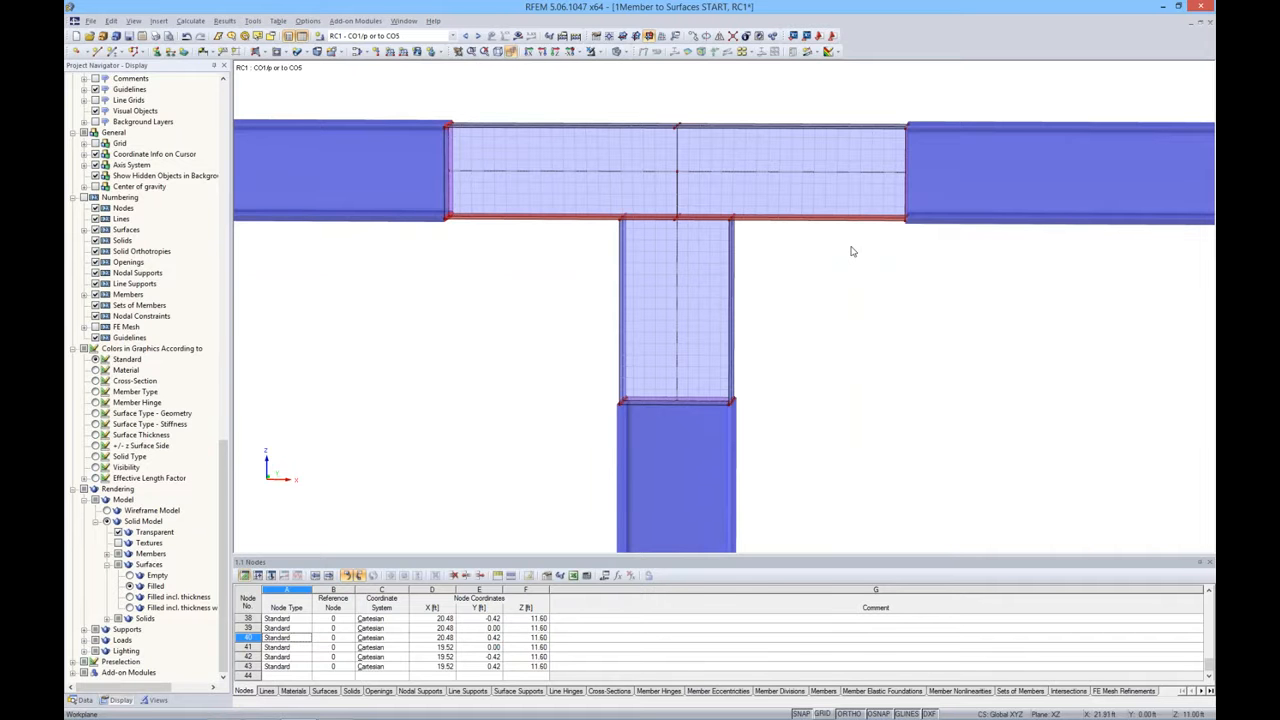
{"action": "left_click_drag", "start_coordinate": [384, 78], "coordinate": [960, 436]}
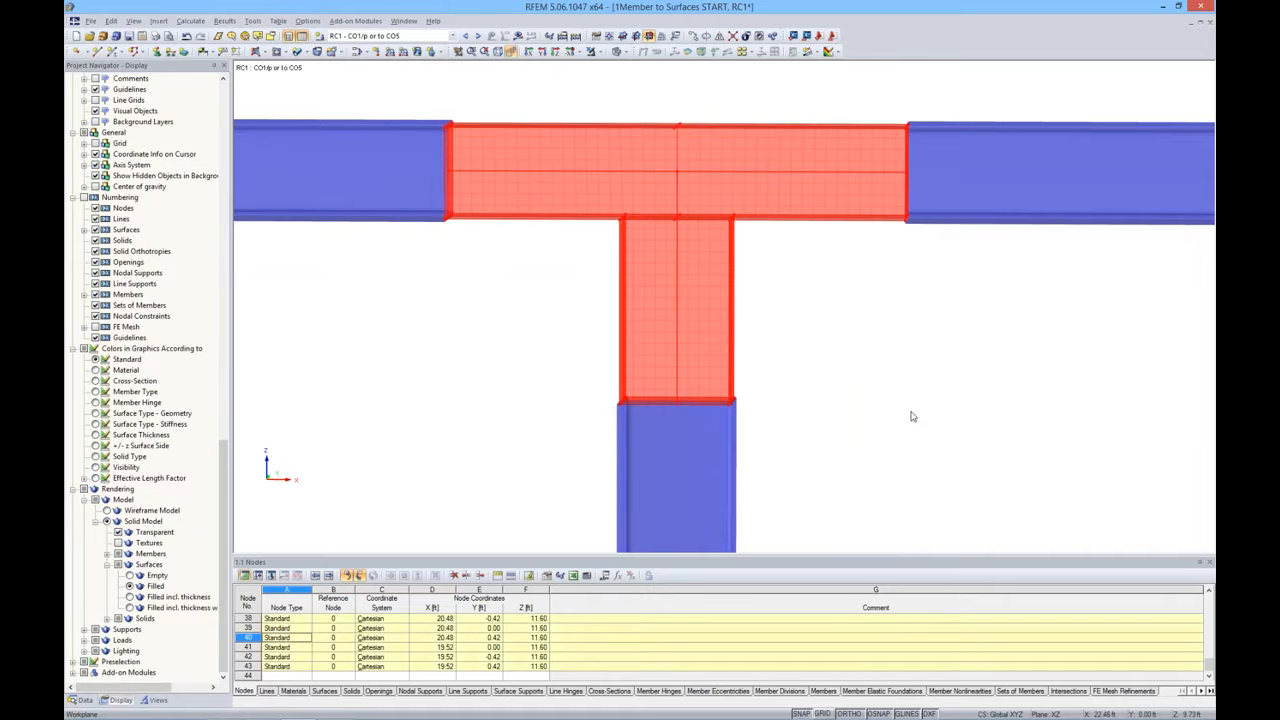
{"action": "right_click", "coordinate": [707, 166]}
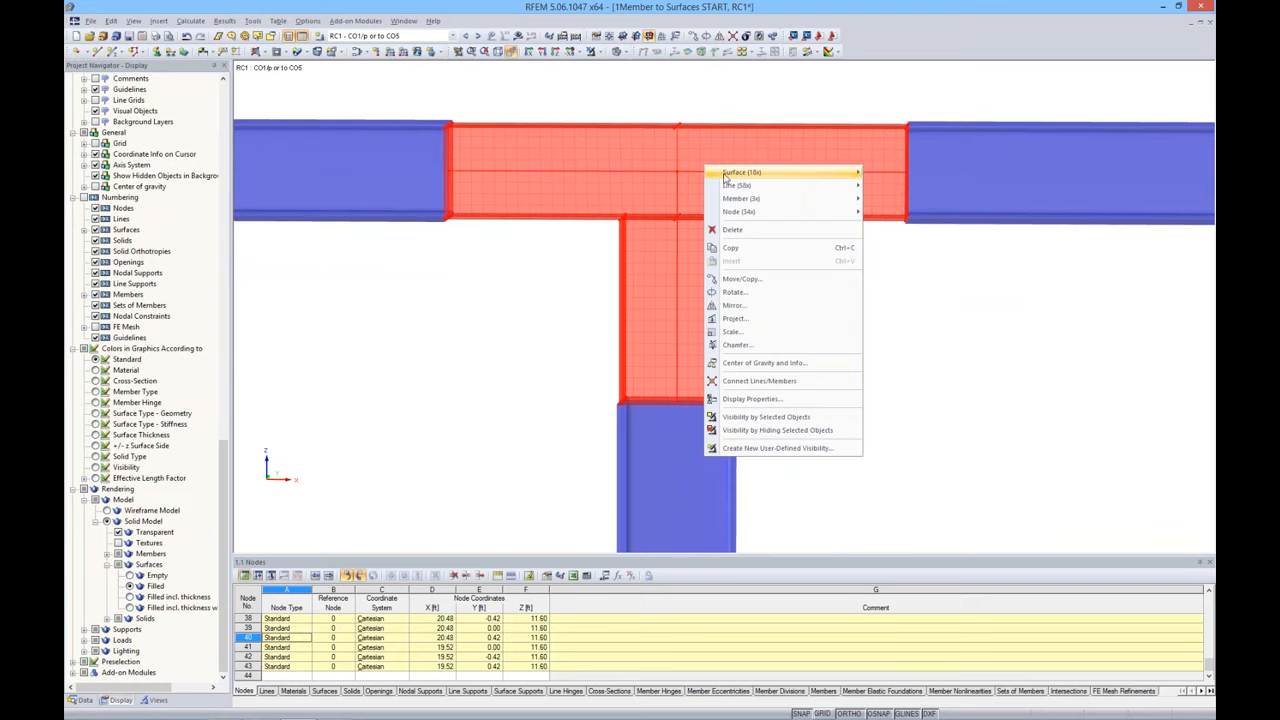
{"action": "mouse_move", "coordinate": [726, 176]}
{"action": "left_click", "coordinate": [887, 178]}
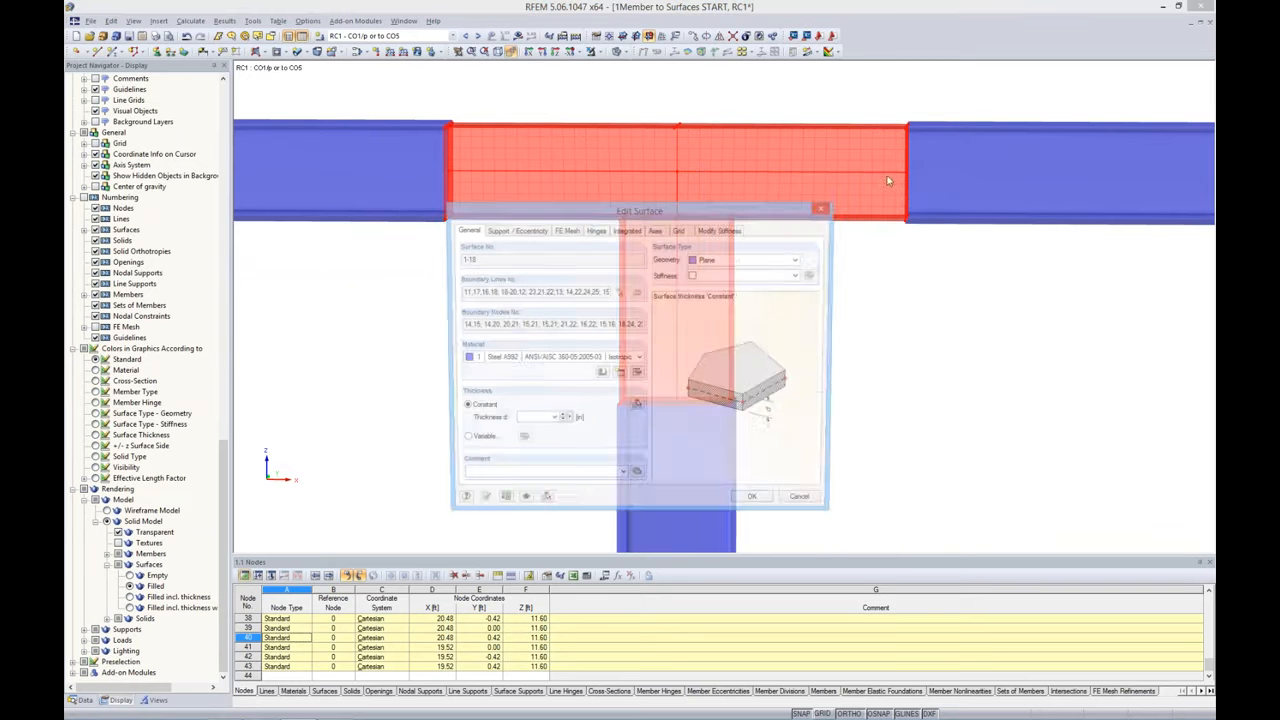
{"action": "left_click", "coordinate": [619, 374]}
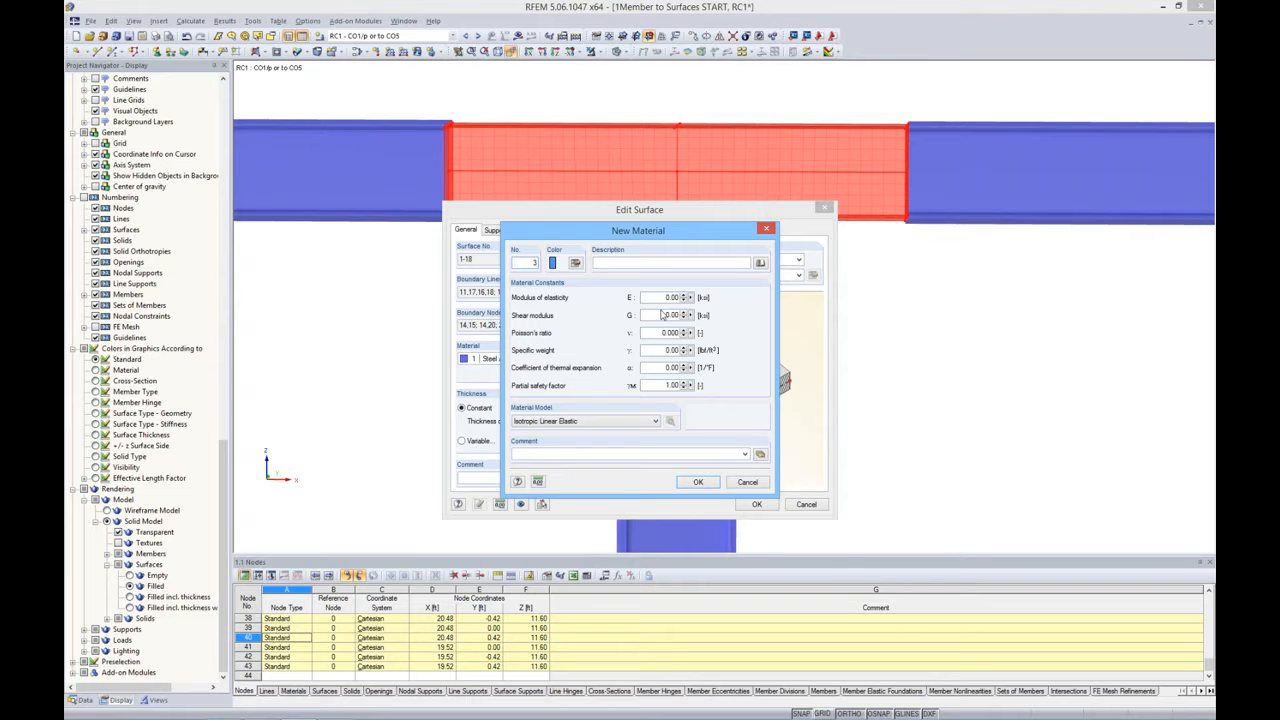
Load Steel A992 from the material library, filtered by Metal, Steel, the ASTM standard group and the USA favorites
{"action": "left_click", "coordinate": [760, 264]}
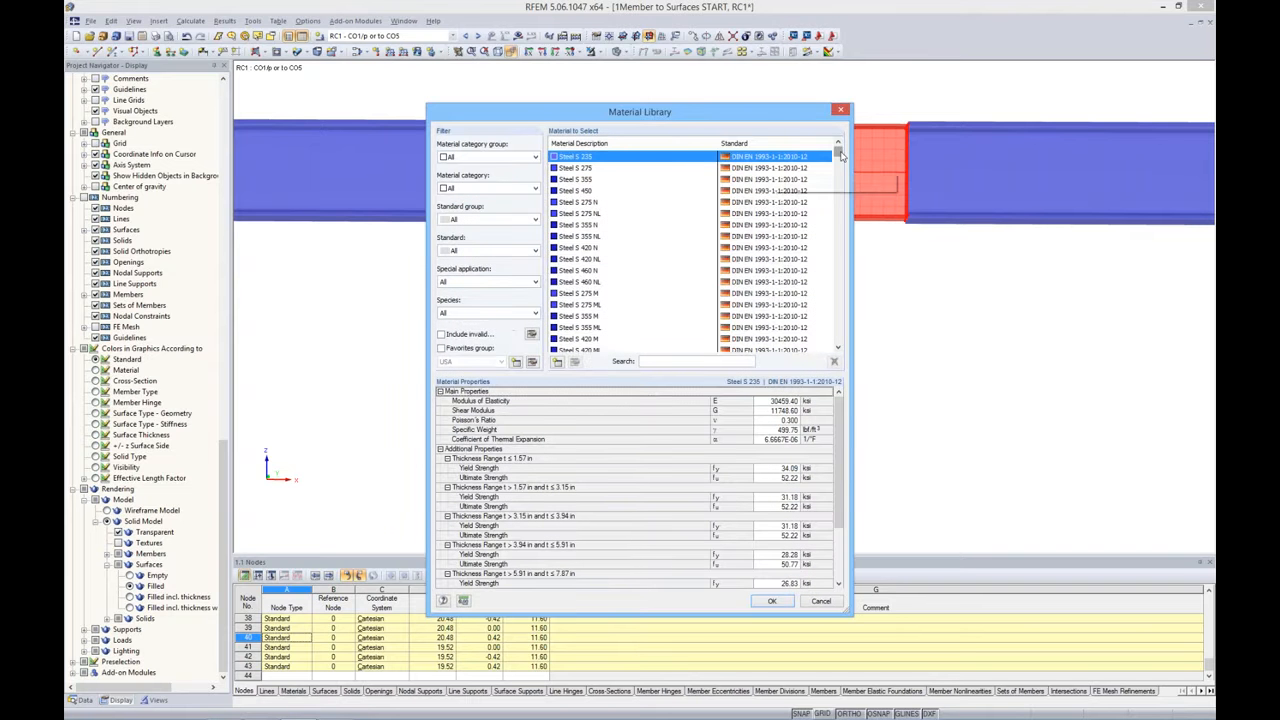
{"action": "left_click_drag", "start_coordinate": [840, 152], "coordinate": [840, 330]}
{"action": "left_click", "coordinate": [479, 159]}
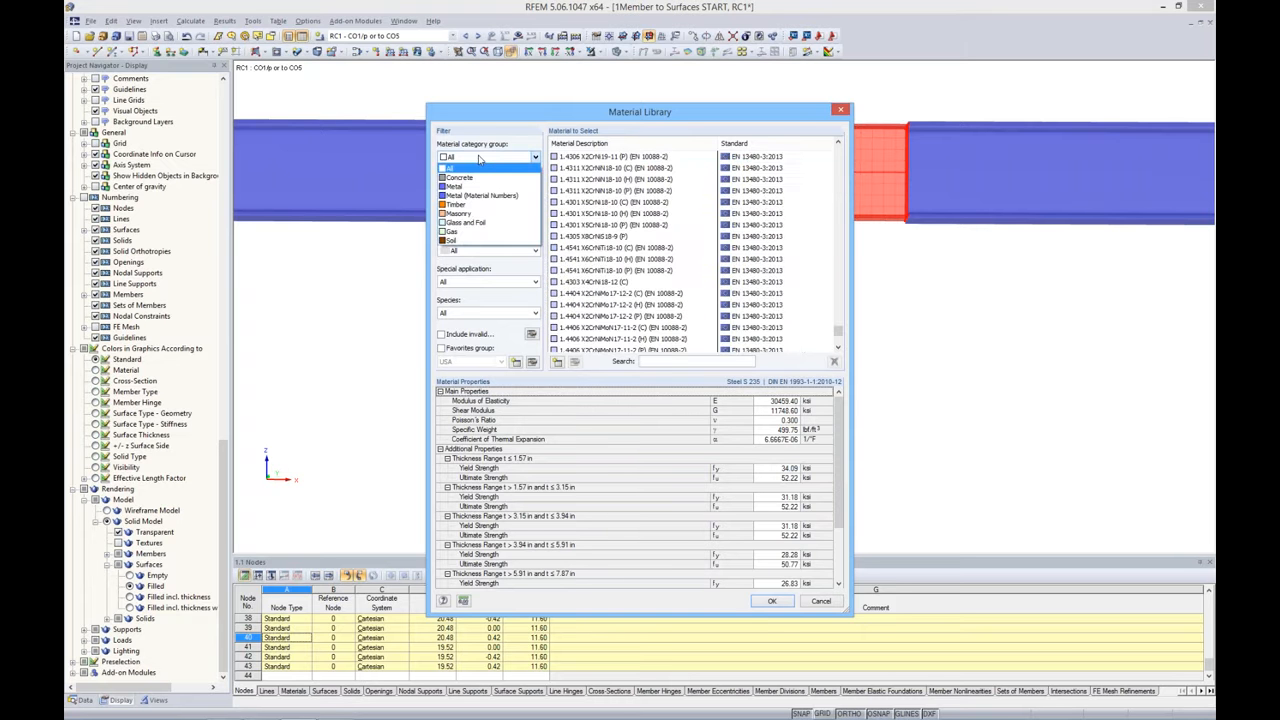
{"action": "left_click", "coordinate": [472, 186]}
{"action": "left_click", "coordinate": [472, 189]}
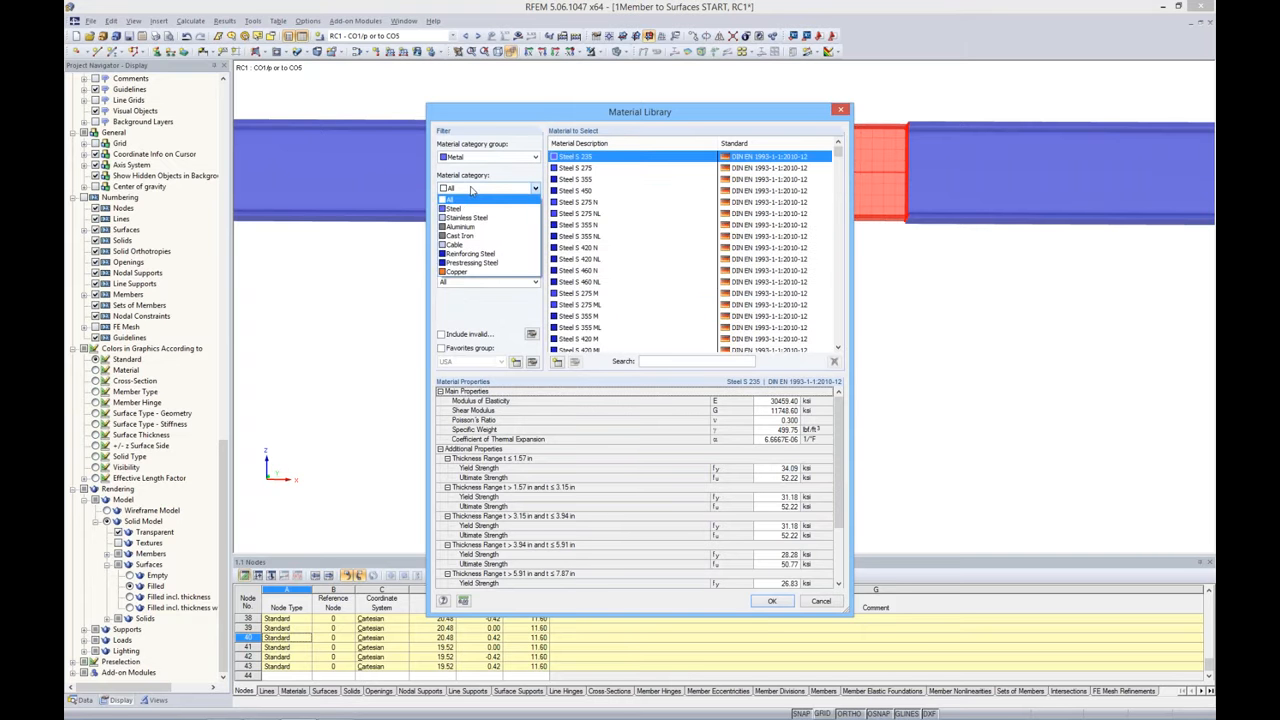
{"action": "left_click", "coordinate": [474, 208]}
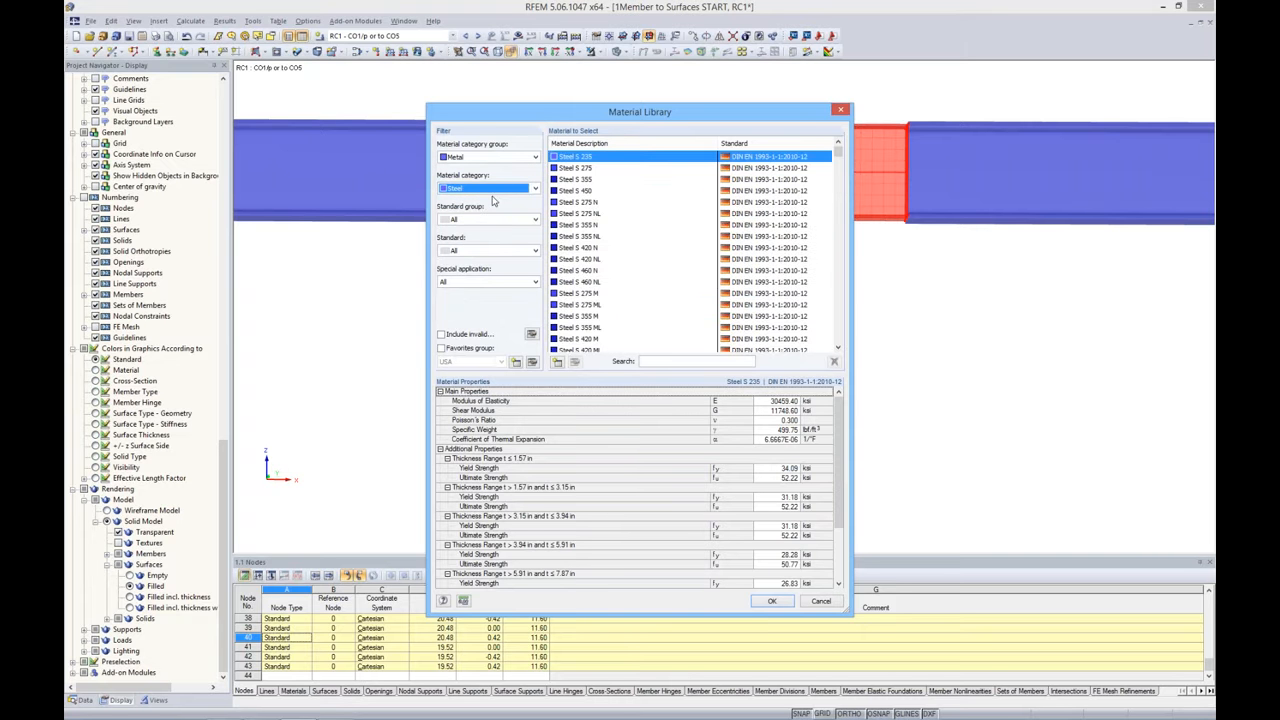
{"action": "left_click", "coordinate": [490, 219]}
{"action": "left_click", "coordinate": [476, 255]}
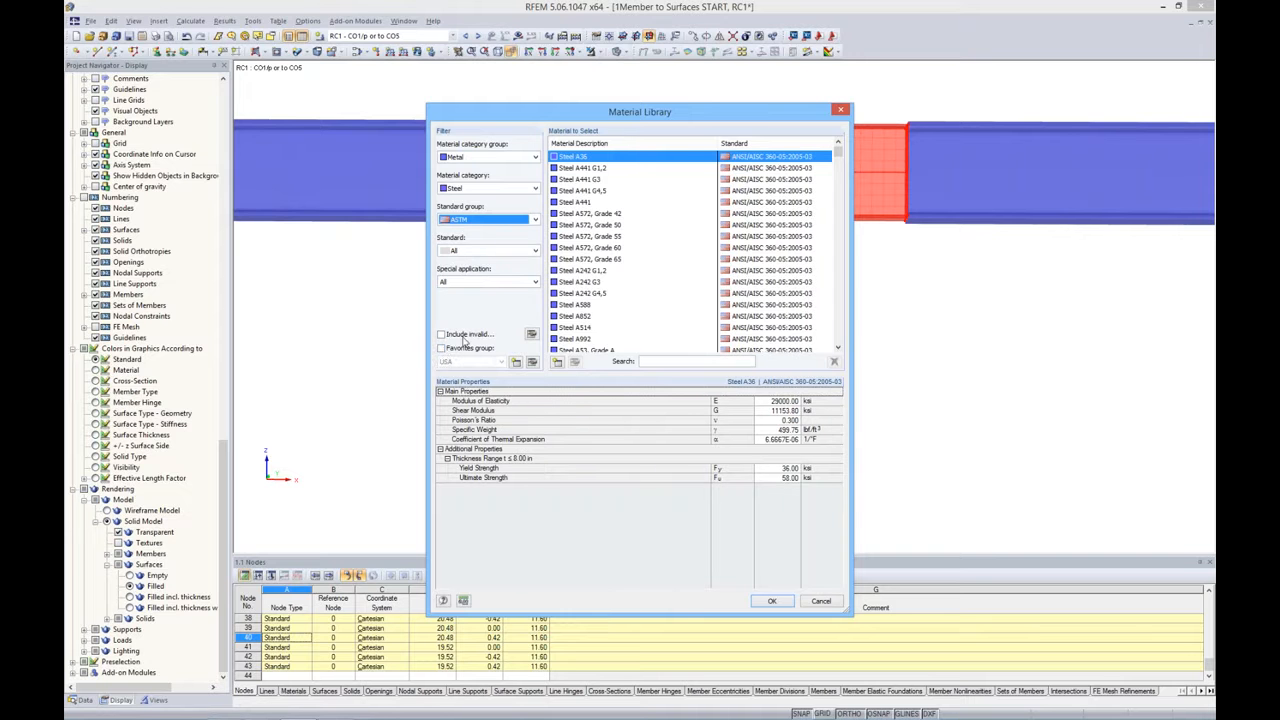
{"action": "left_click", "coordinate": [441, 348]}
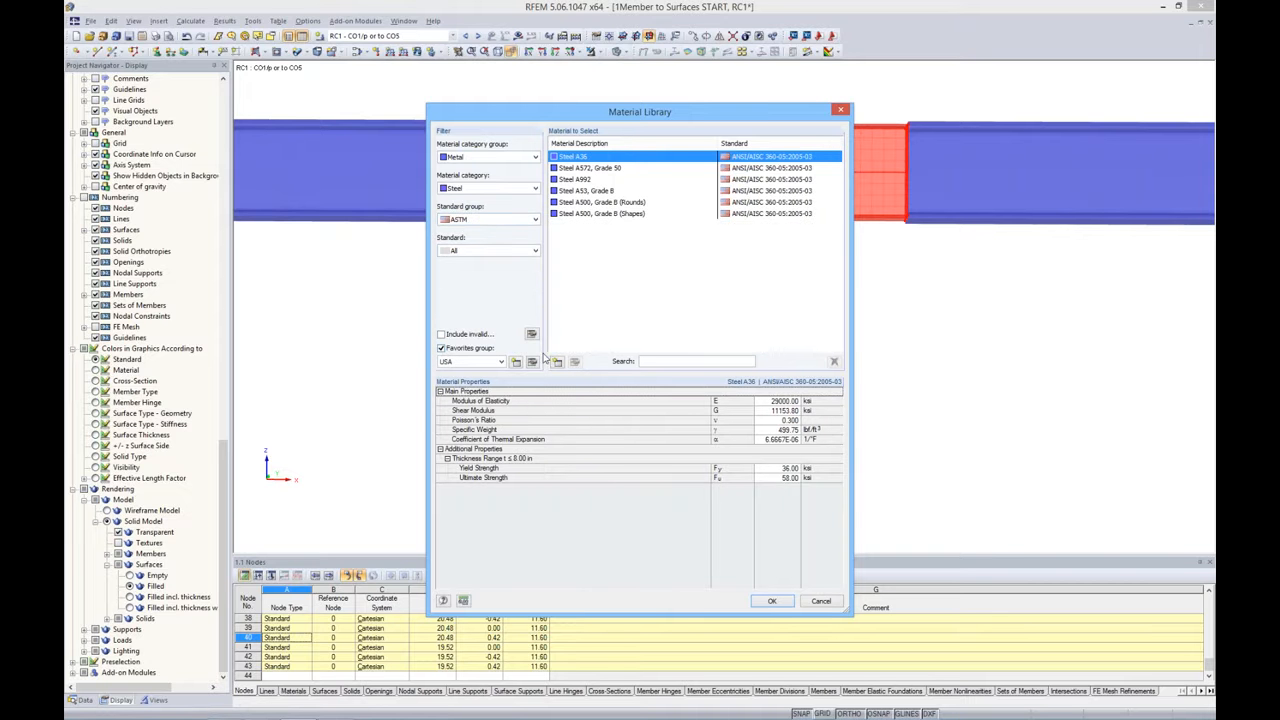
{"action": "left_click", "coordinate": [582, 180]}
{"action": "left_click", "coordinate": [768, 601]}
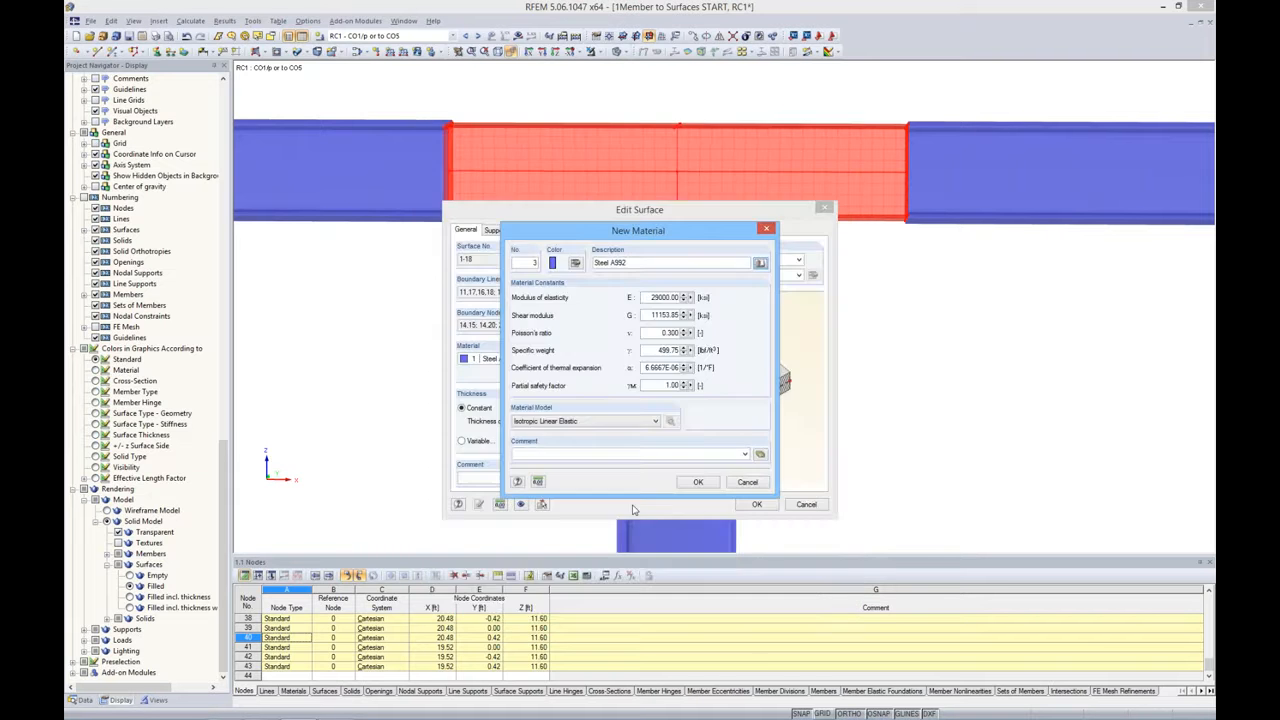
Give the new Steel A992 the Isotropic Plastic 2D/3D material model with its default parameters and assign it to the joint's surfaces
{"action": "left_click", "coordinate": [572, 425]}
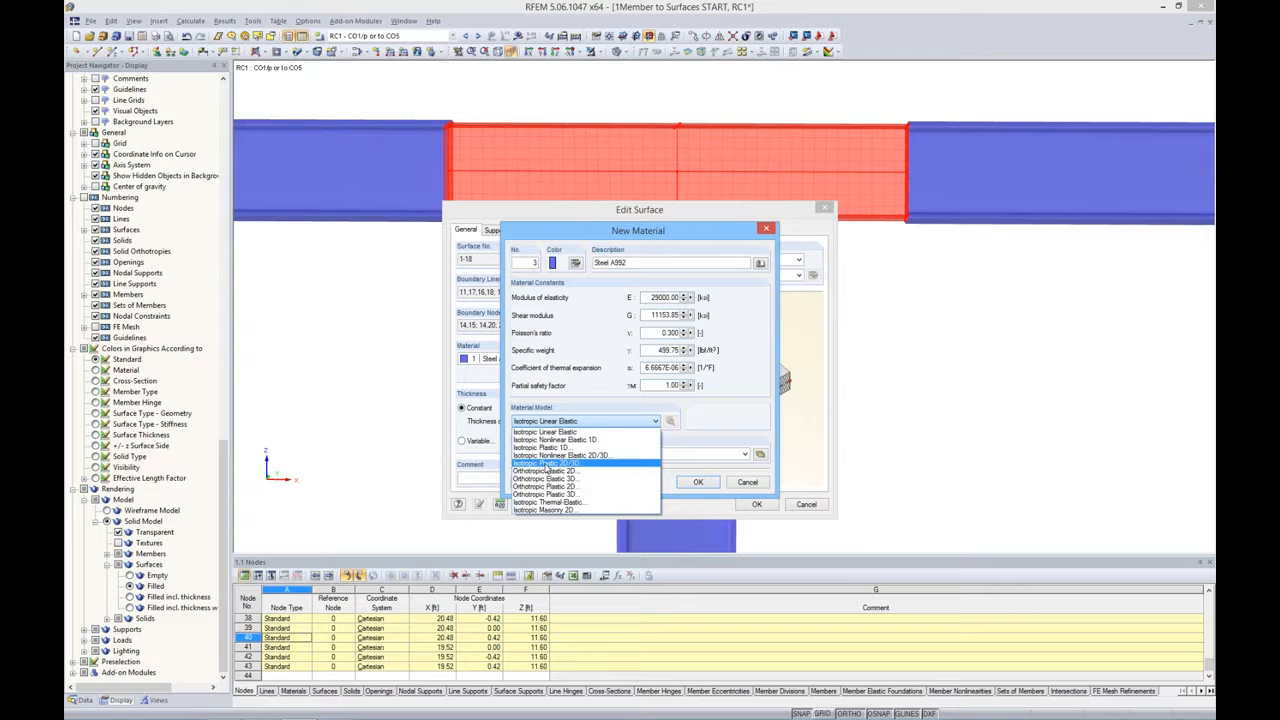
{"action": "left_click", "coordinate": [550, 464]}
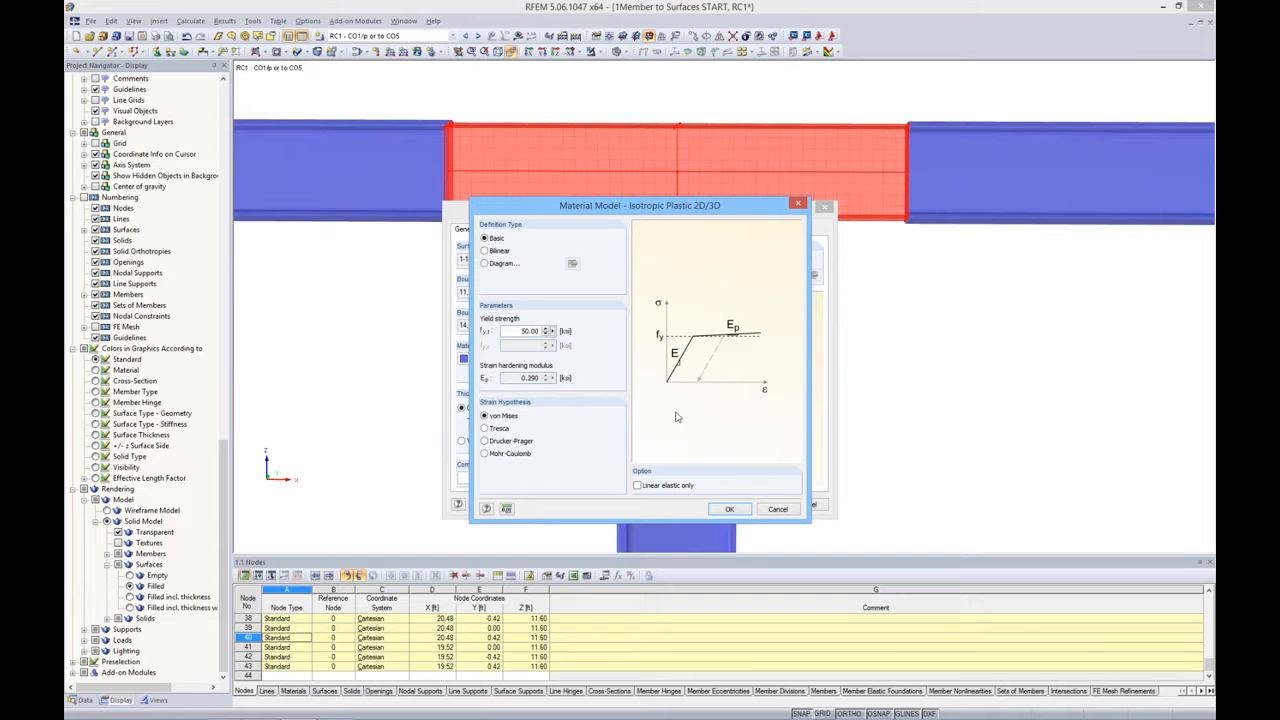
{"action": "left_click", "coordinate": [728, 510]}
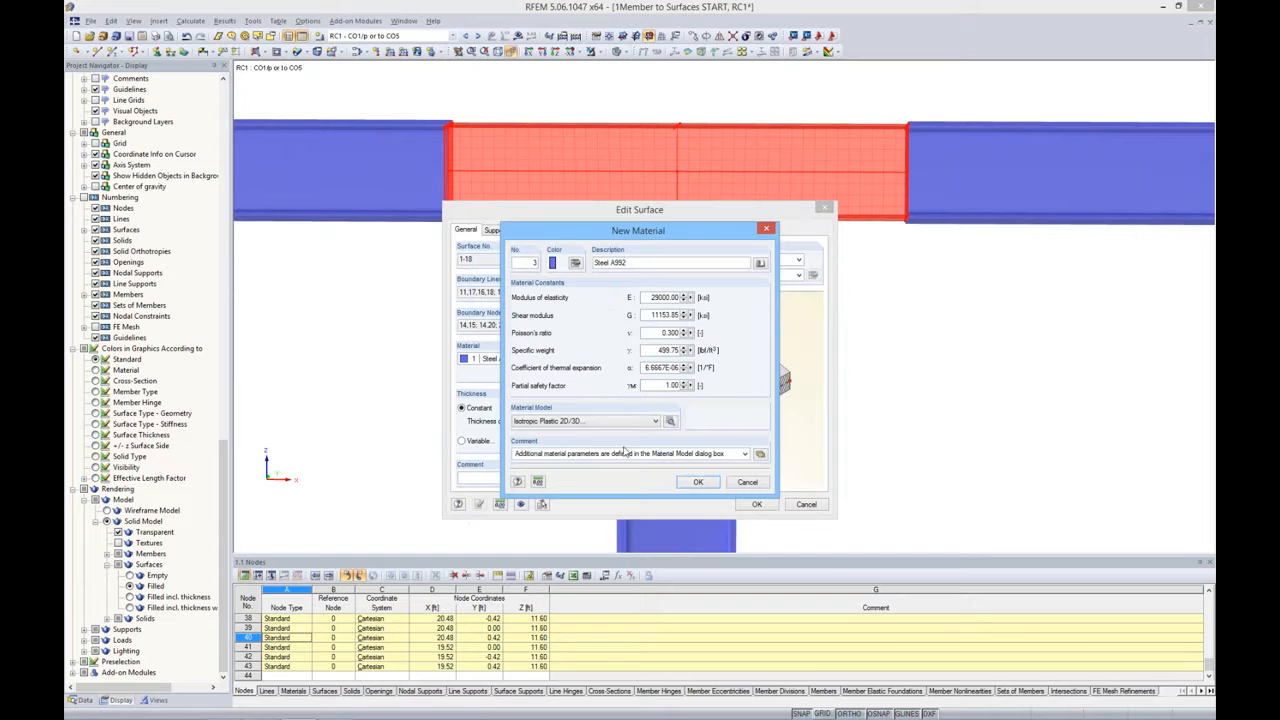
{"action": "left_click", "coordinate": [698, 483]}
{"action": "left_click", "coordinate": [757, 504]}
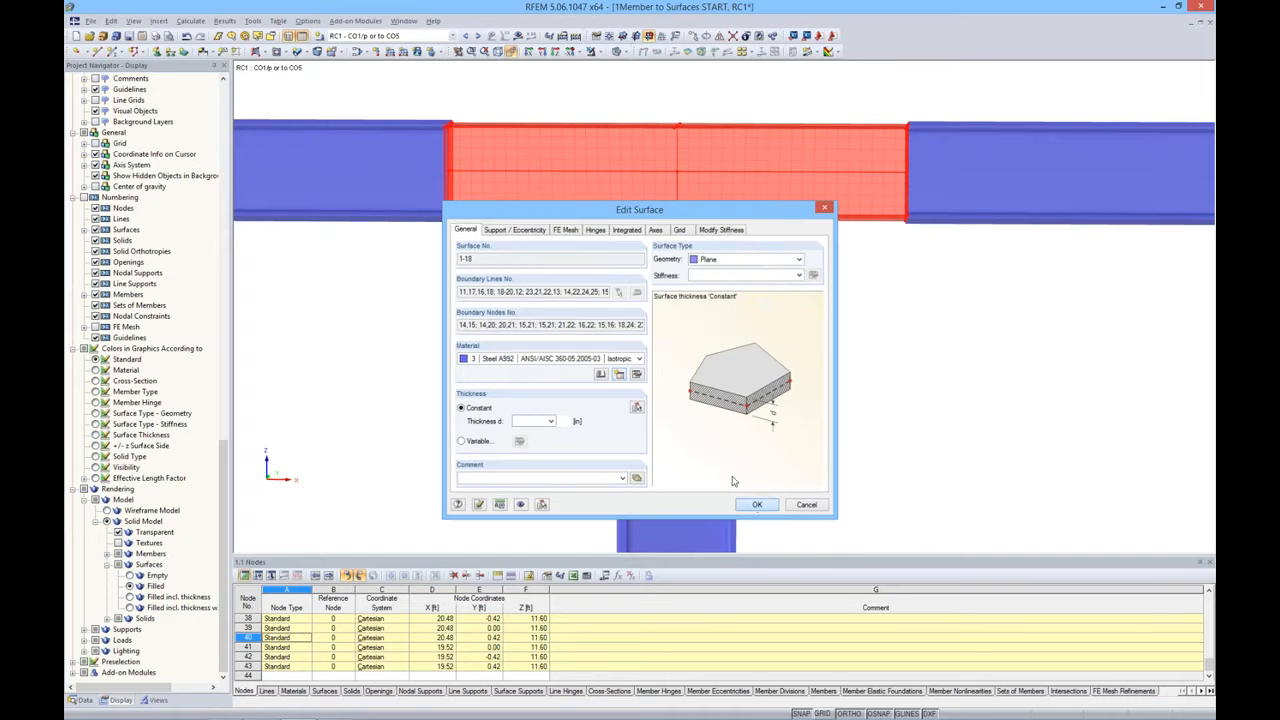
Clear the surface selection and show the table of materials to review their material models with the whole frame in view
{"action": "left_click", "coordinate": [874, 353]}
{"action": "middle_click_drag", "start_coordinate": [874, 353], "coordinate": [808, 337], "text": "ctrl"}
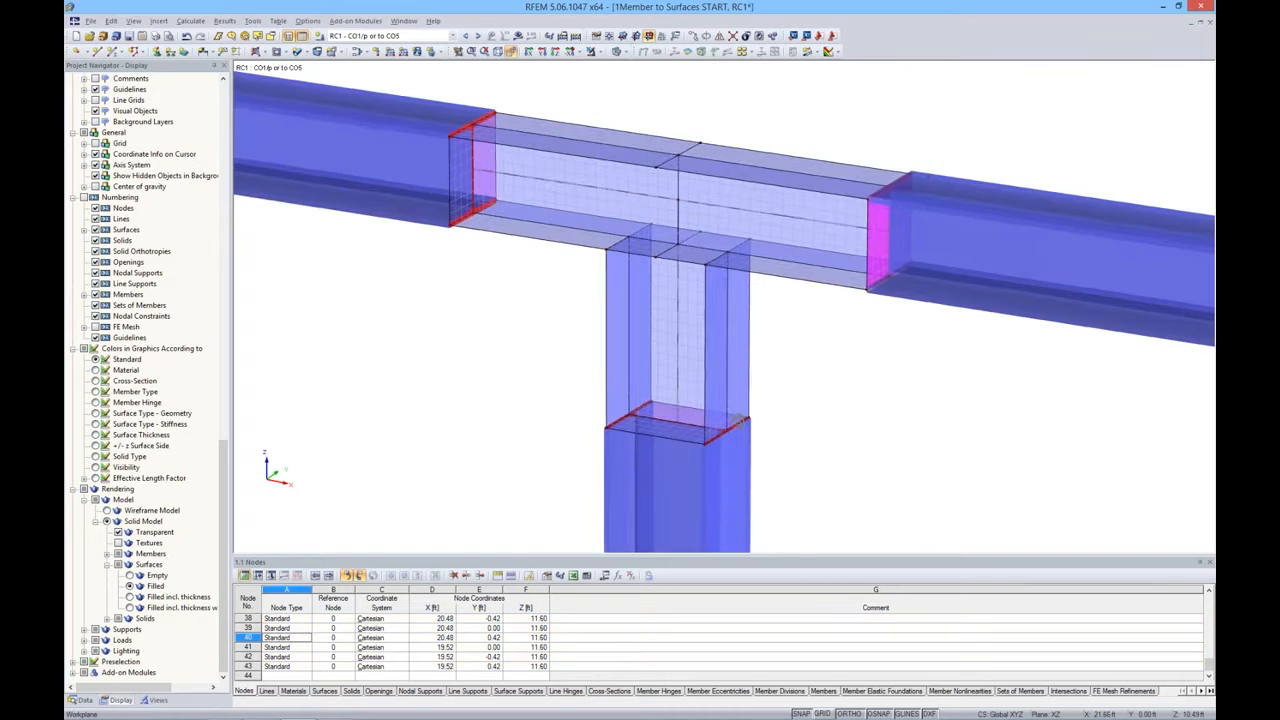
{"action": "scroll", "coordinate": [806, 337], "scroll_direction": "down", "scroll_amount": 5}
{"action": "scroll", "coordinate": [800, 343], "scroll_direction": "down", "scroll_amount": 5}
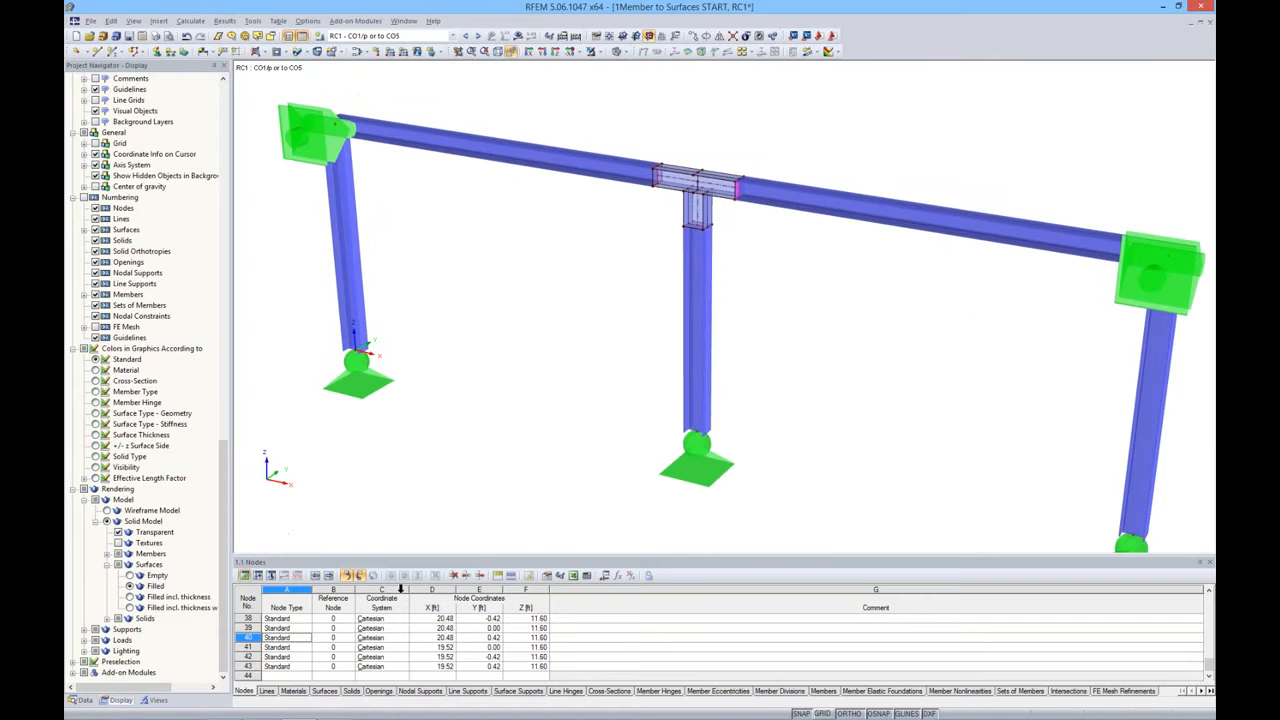
{"action": "left_click", "coordinate": [293, 691]}
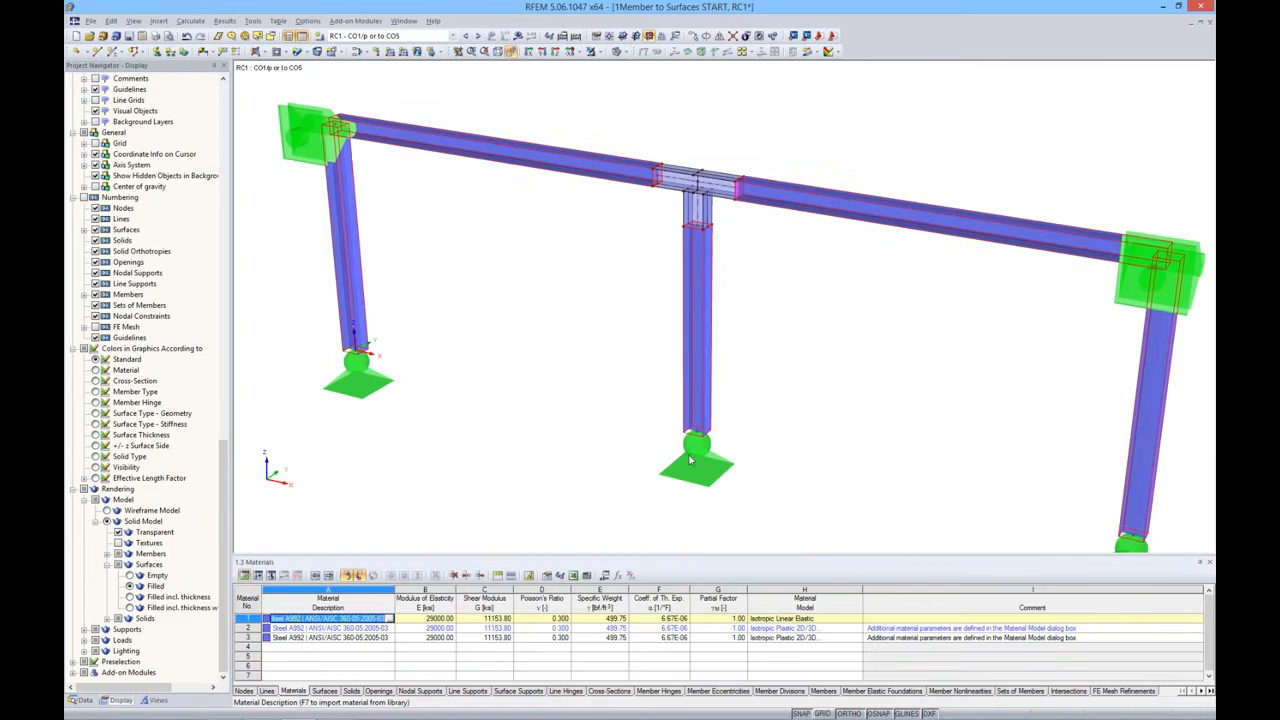
Highlight in the model the objects that use material 3 and material 1, and clear the selection
{"action": "left_click", "coordinate": [330, 640]}
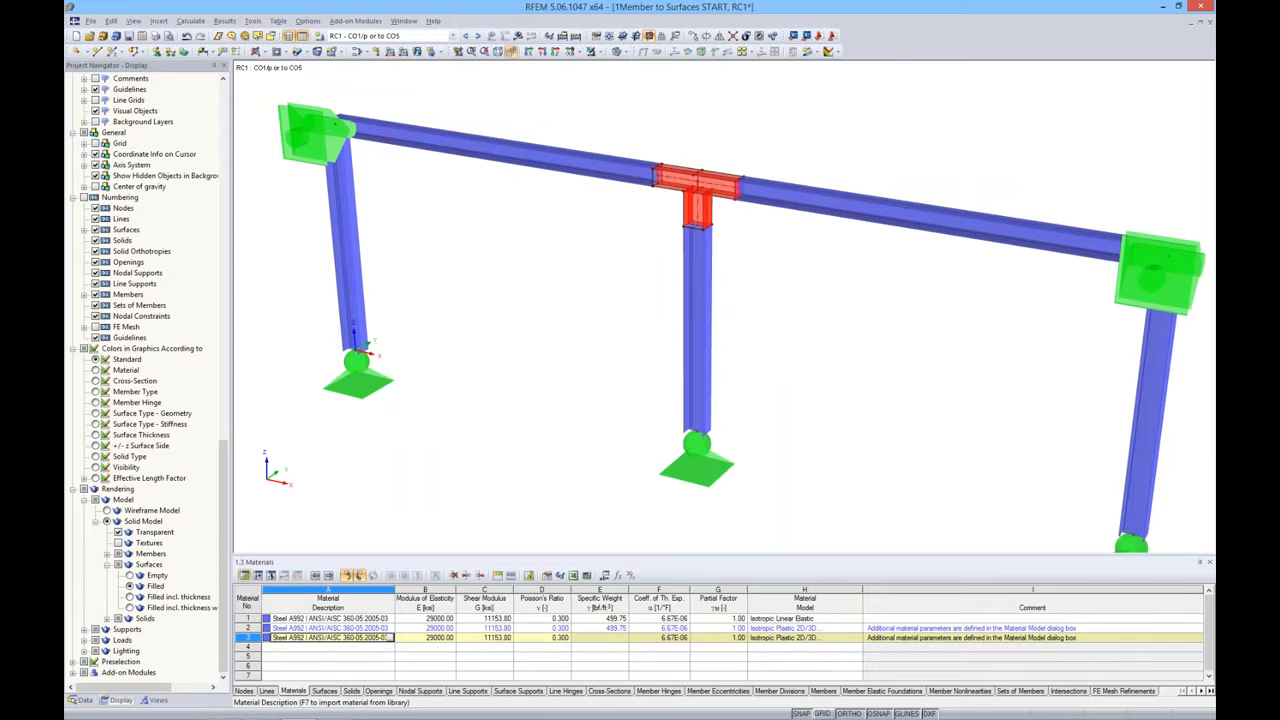
{"action": "key", "text": "Up"}
{"action": "key", "text": "Up"}
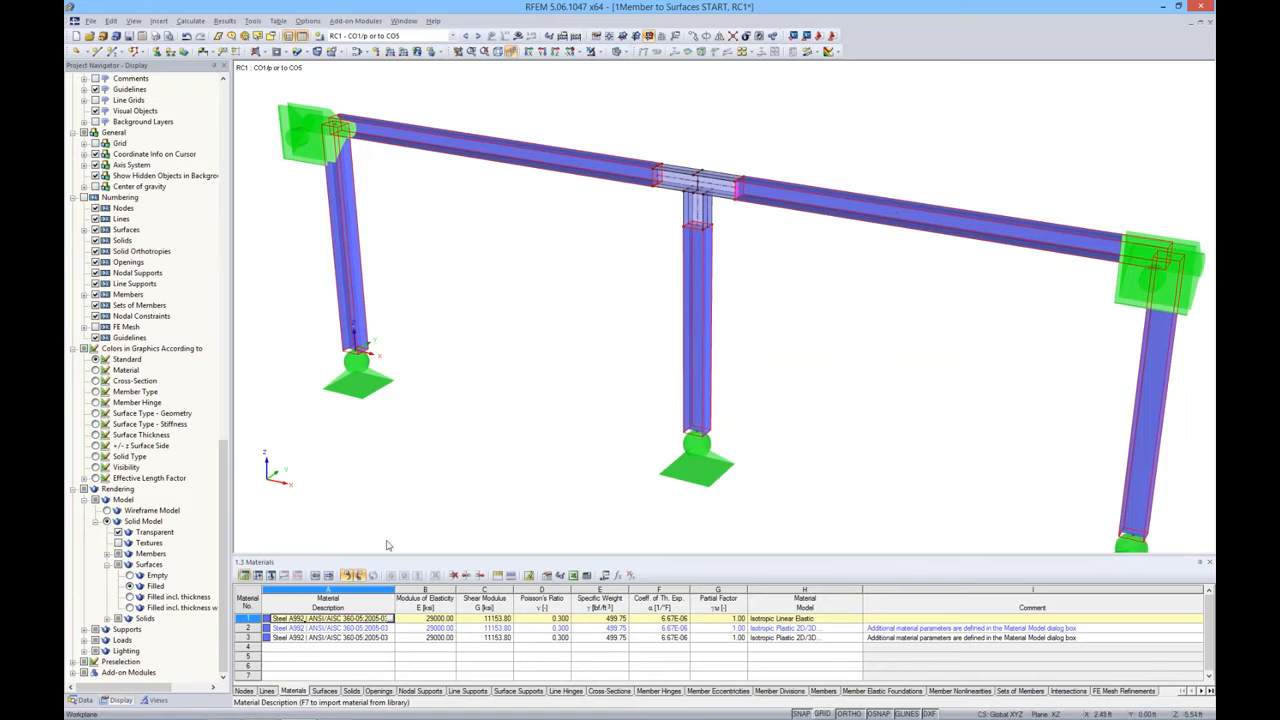
{"action": "left_click", "coordinate": [320, 637]}
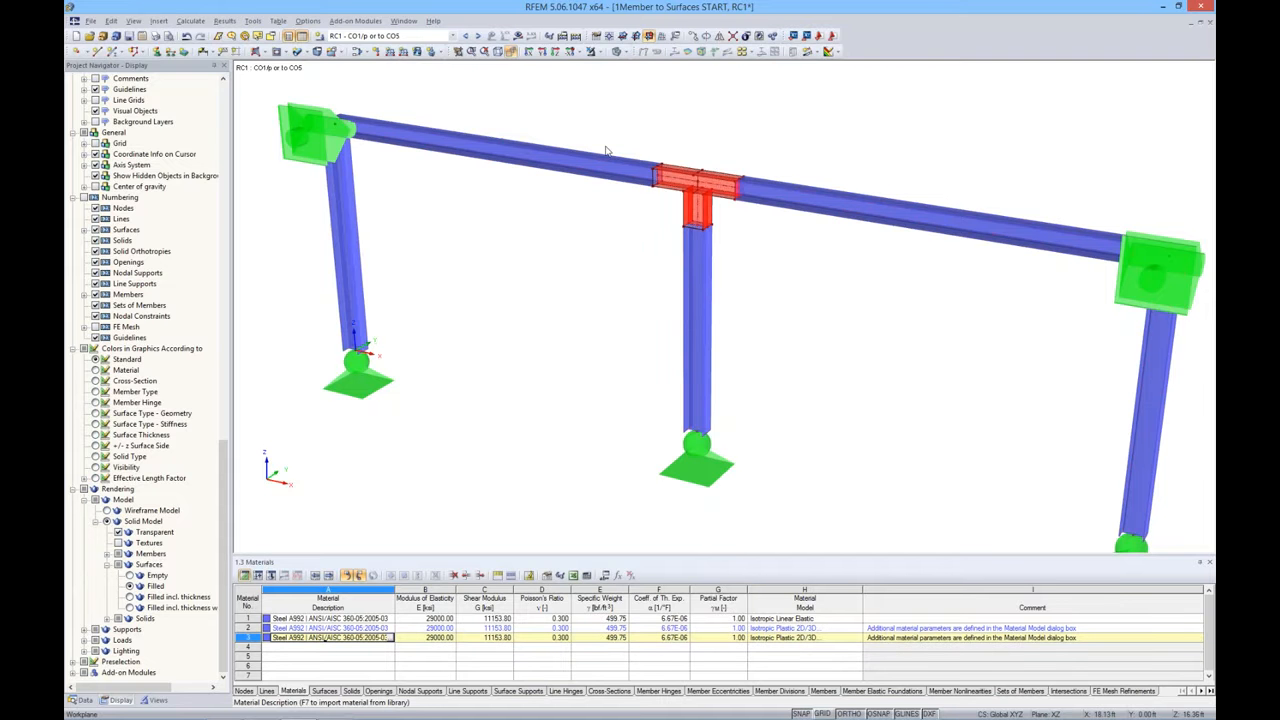
{"action": "left_click", "coordinate": [782, 271]}
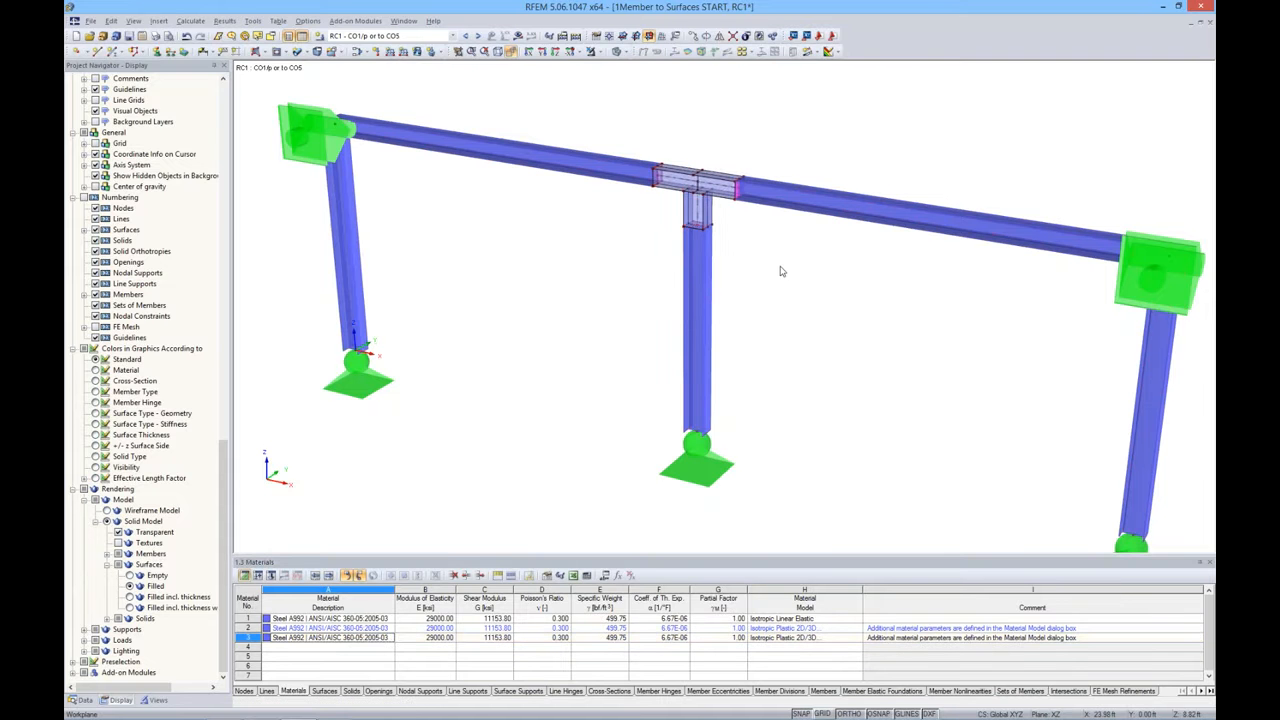
Calculate result combination RC1 - CO1/p or to CO5 and inspect the equivalent Mises stresses on the middle joint's surfaces
{"action": "middle_click_drag", "start_coordinate": [782, 261], "coordinate": [703, 241]}
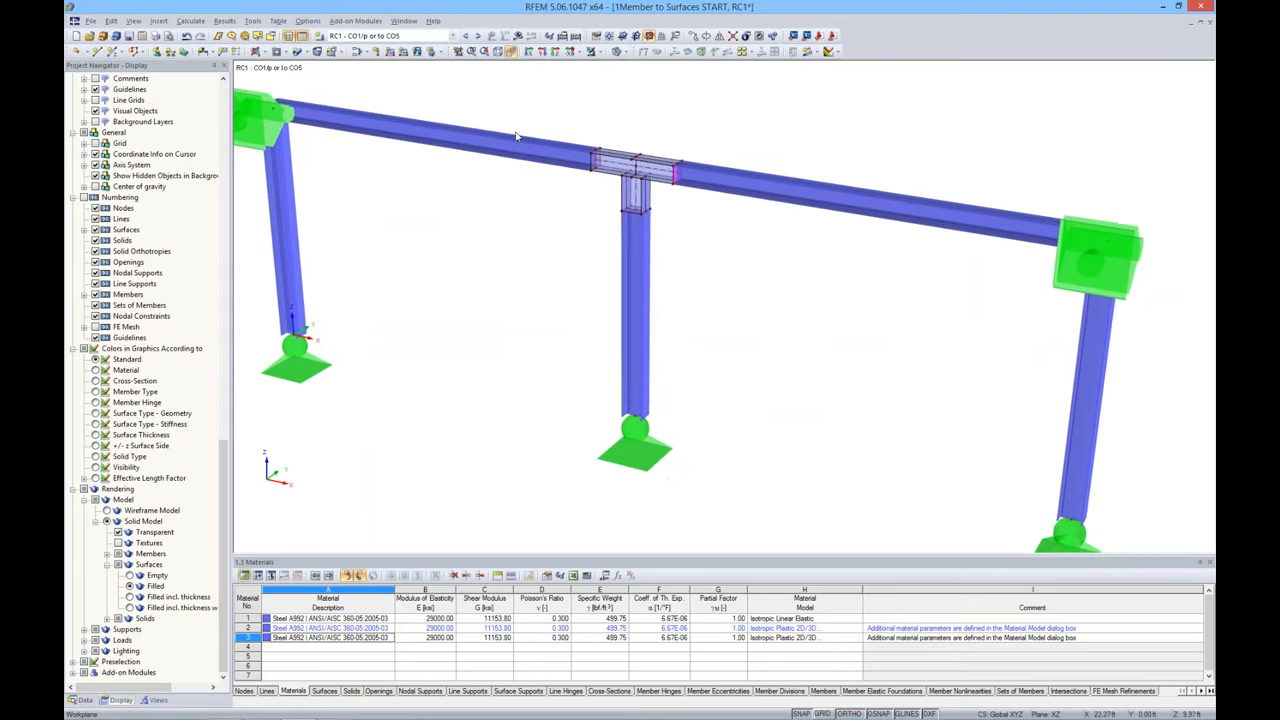
{"action": "left_click", "coordinate": [453, 37]}
{"action": "left_click", "coordinate": [400, 106]}
{"action": "left_click", "coordinate": [518, 36]}
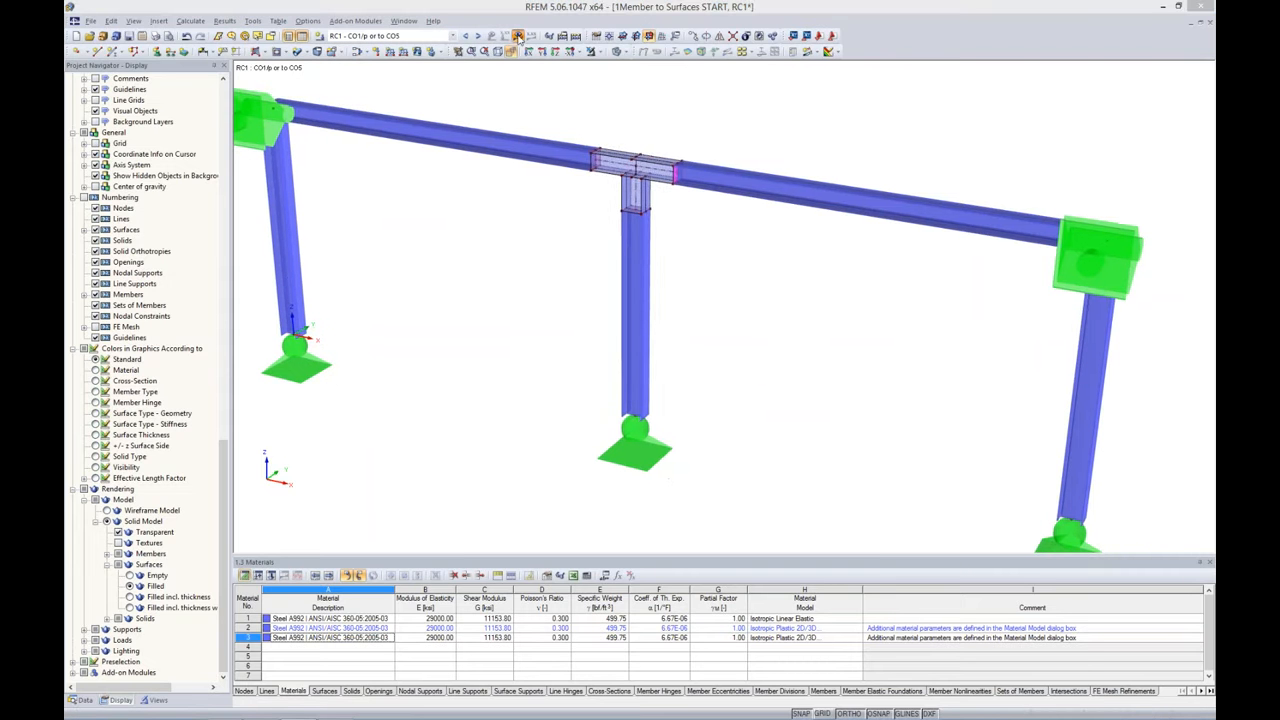
{"action": "left_click", "coordinate": [617, 390]}
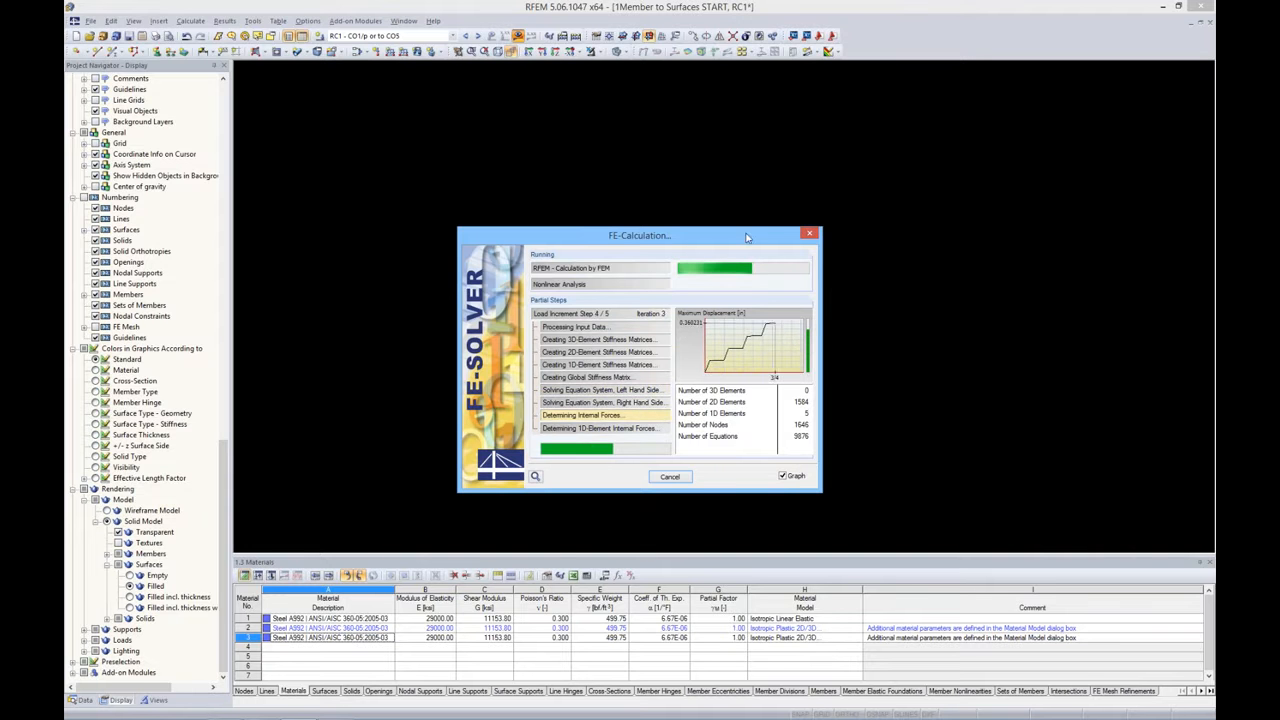
{"action": "left_click_drag", "start_coordinate": [747, 238], "coordinate": [722, 228]}
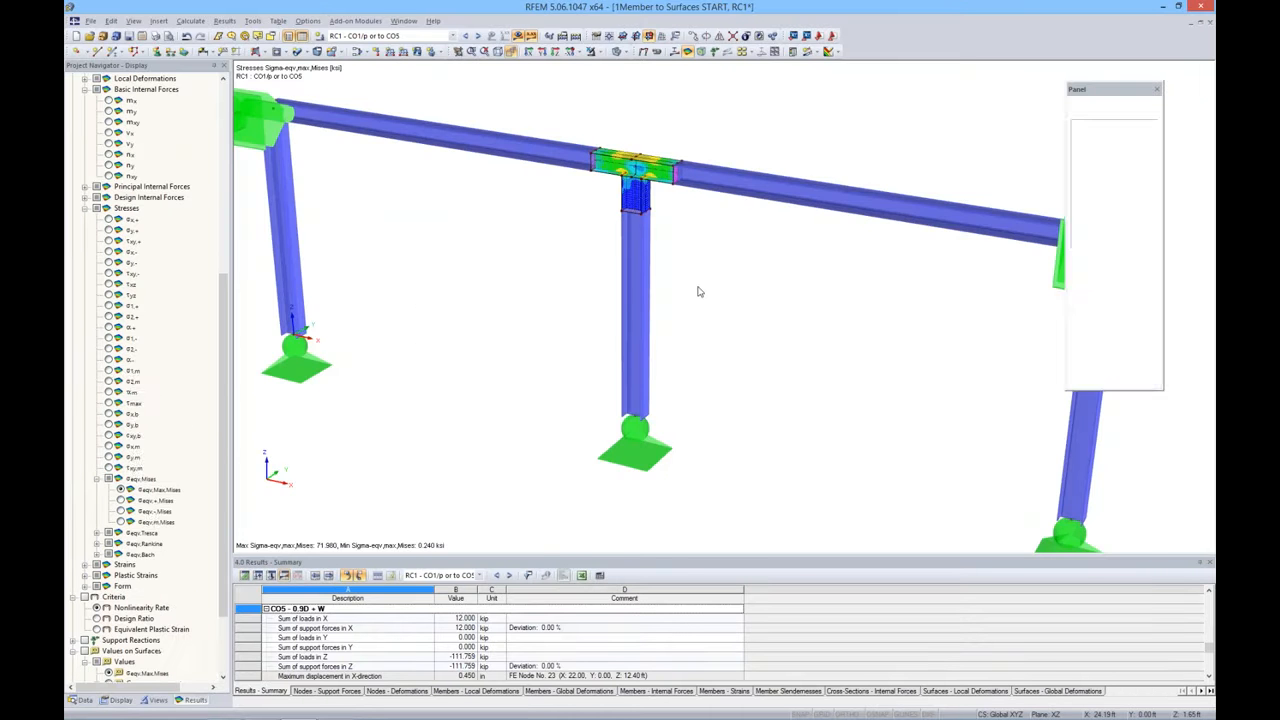
{"action": "scroll", "coordinate": [700, 310], "scroll_direction": "up", "scroll_amount": 3}
{"action": "scroll", "coordinate": [643, 222], "scroll_direction": "up", "scroll_amount": 5}
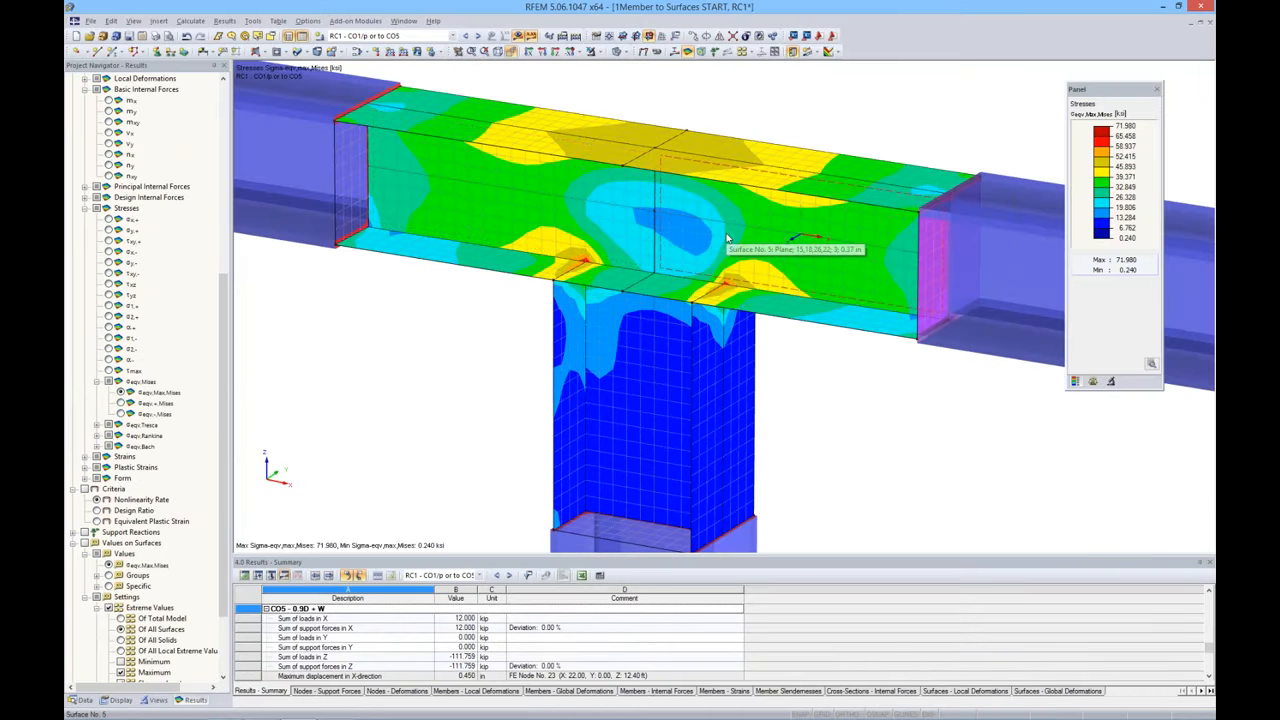
{"action": "scroll", "coordinate": [708, 240], "scroll_direction": "up", "scroll_amount": 2}
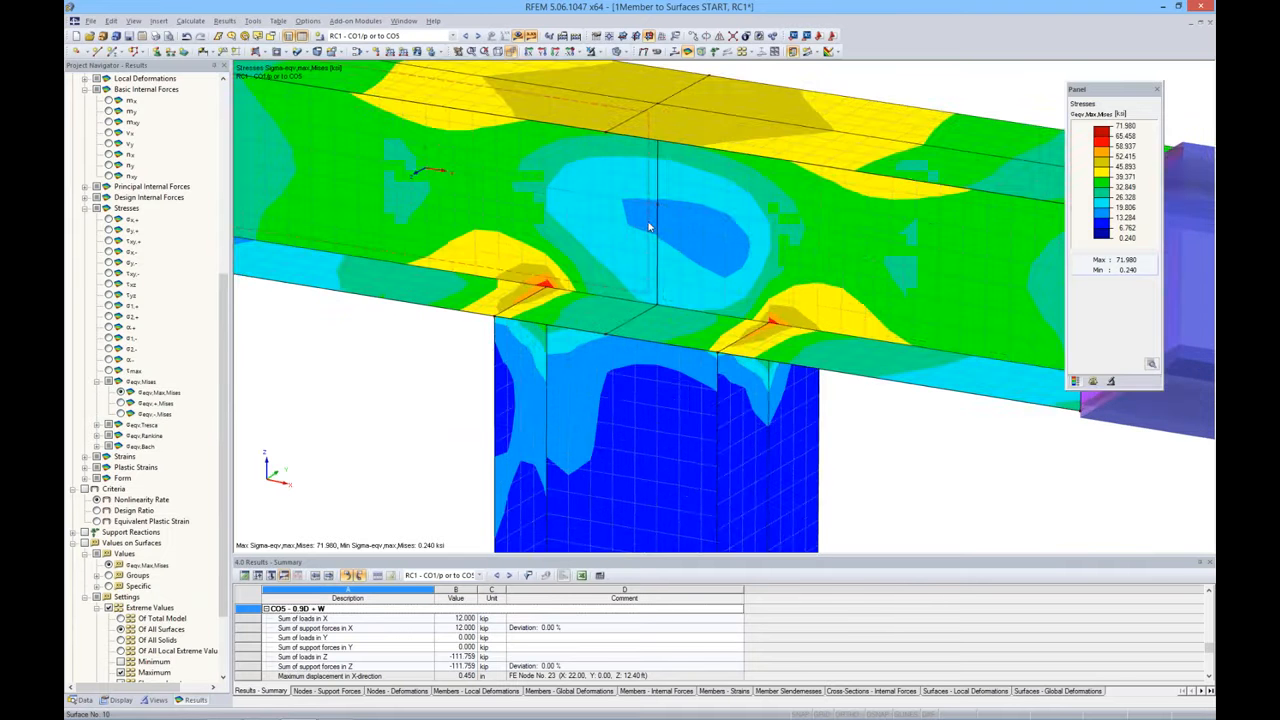
{"action": "scroll", "coordinate": [648, 228], "scroll_direction": "up", "scroll_amount": 2}
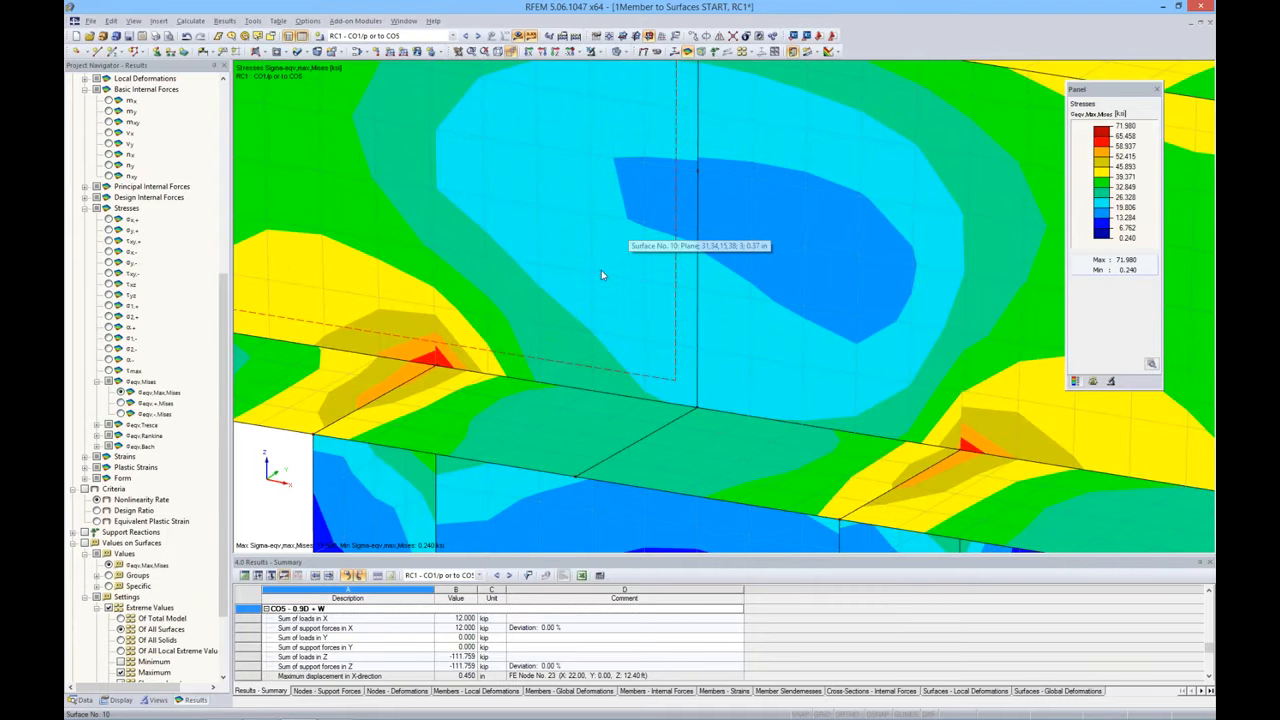
{"action": "scroll", "coordinate": [601, 273], "scroll_direction": "down", "scroll_amount": 3}
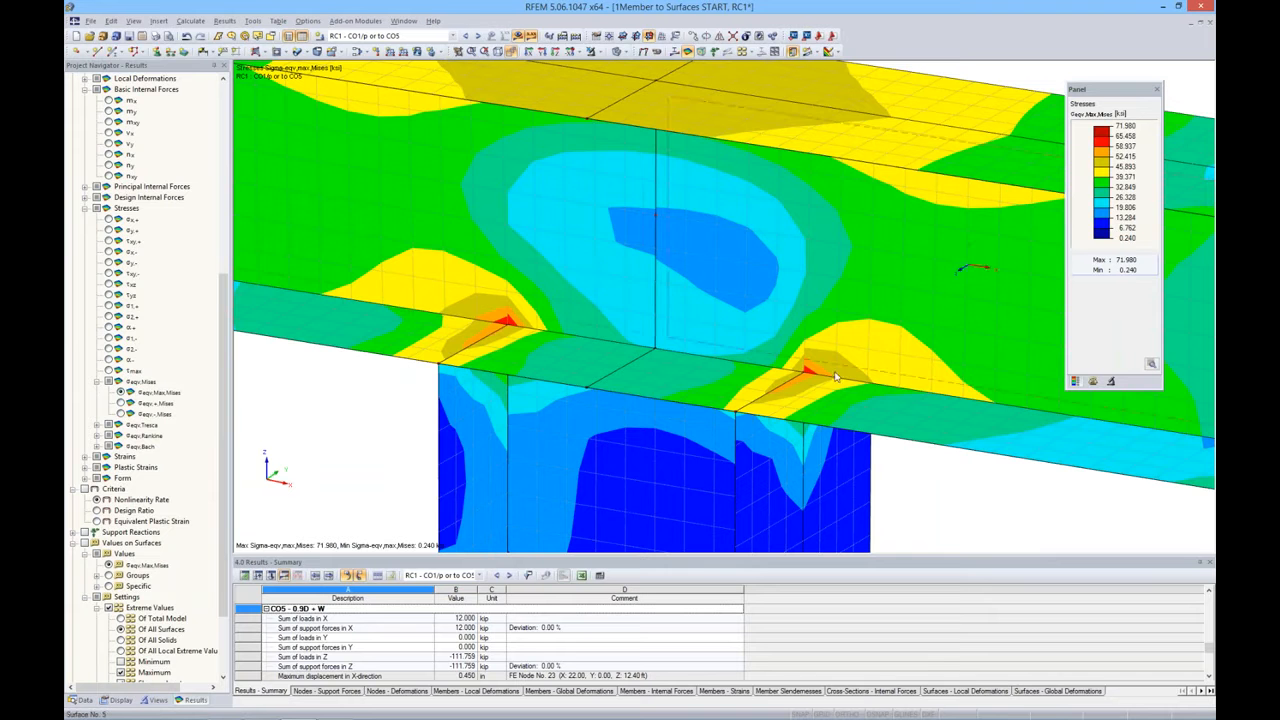
Set the surface results distribution to Constant on Elements and inspect the stresses where the column meets the beam's bottom flange
{"action": "left_click", "coordinate": [119, 700]}
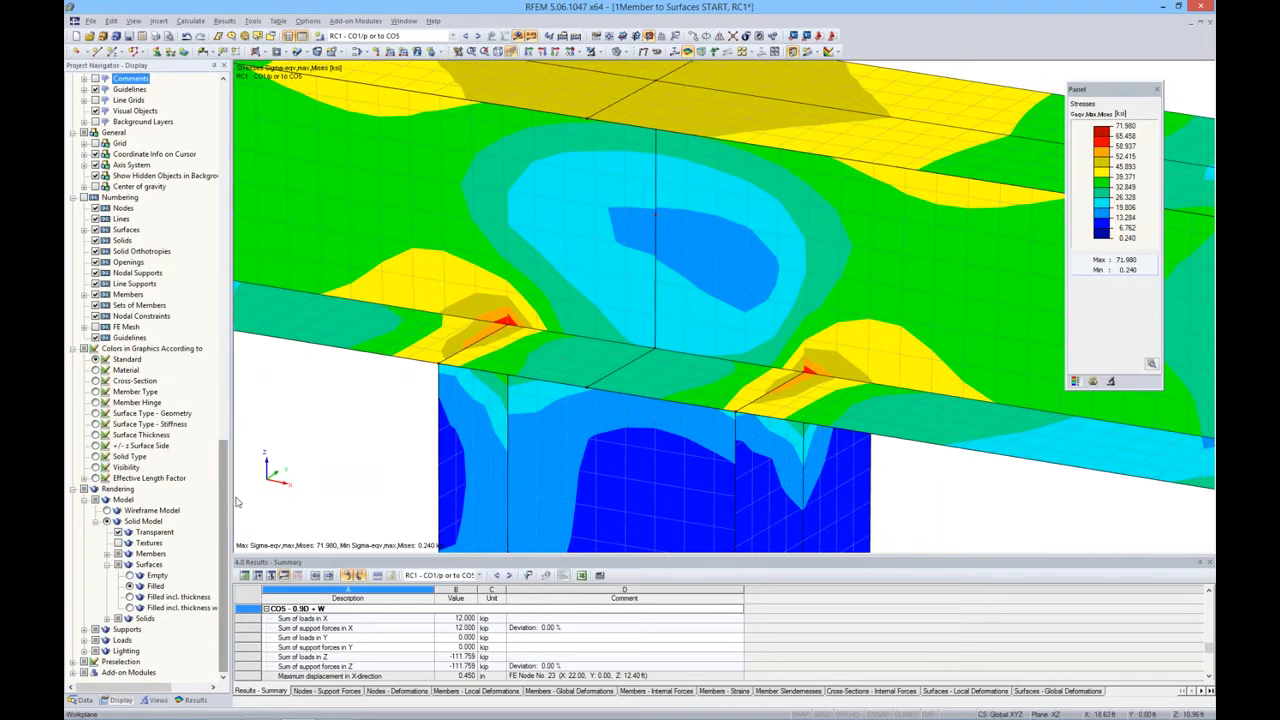
{"action": "left_click_drag", "start_coordinate": [219, 580], "coordinate": [220, 384]}
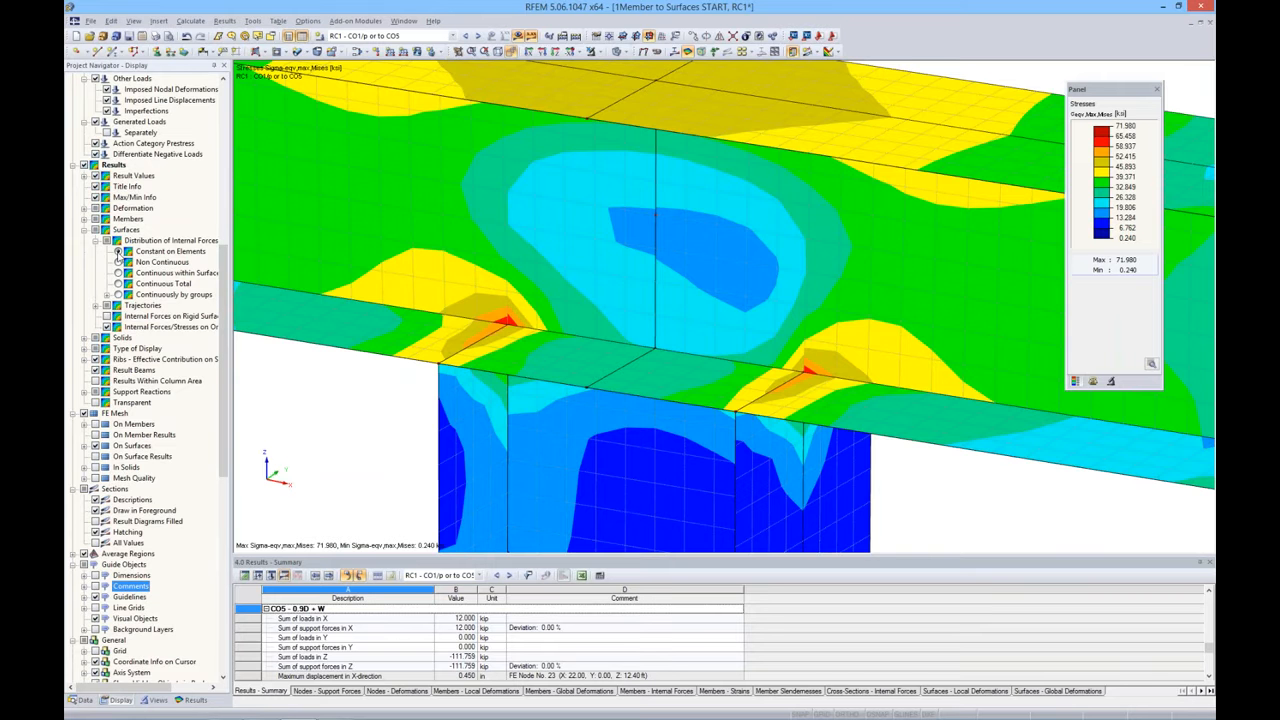
{"action": "left_click", "coordinate": [118, 252]}
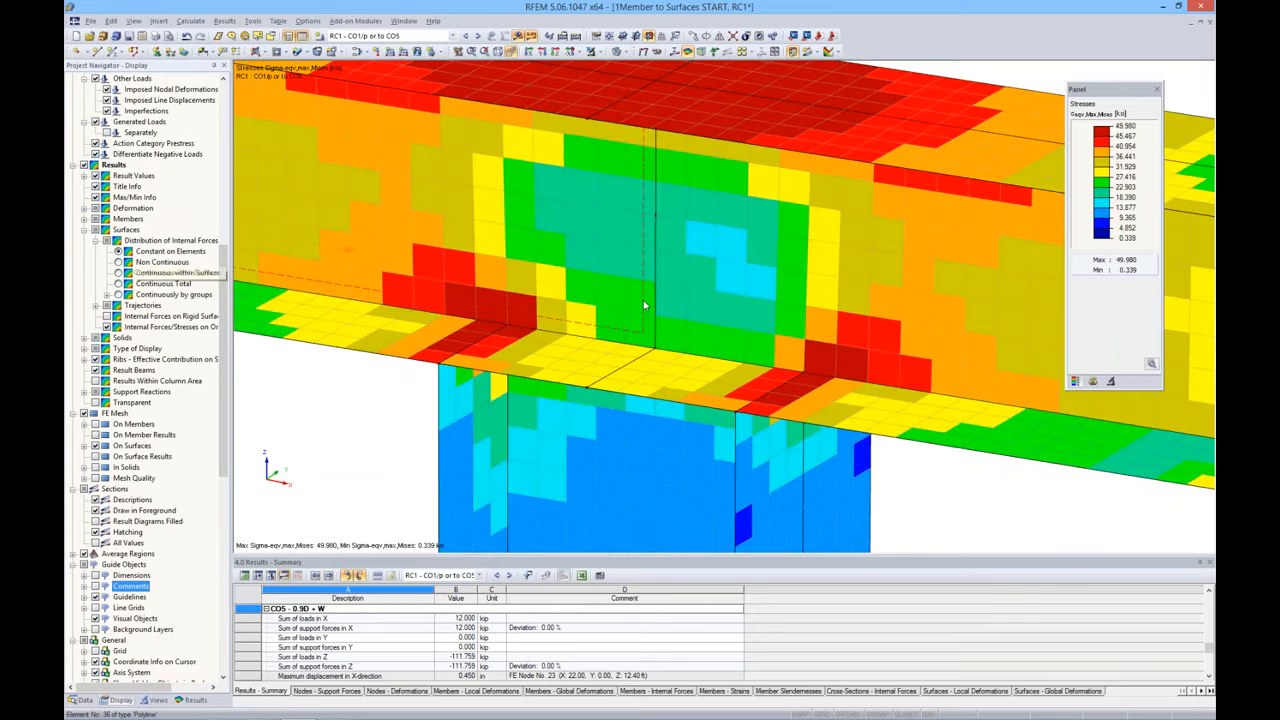
{"action": "scroll", "coordinate": [645, 306], "scroll_direction": "down", "scroll_amount": 2}
{"action": "scroll", "coordinate": [730, 372], "scroll_direction": "up", "scroll_amount": 6}
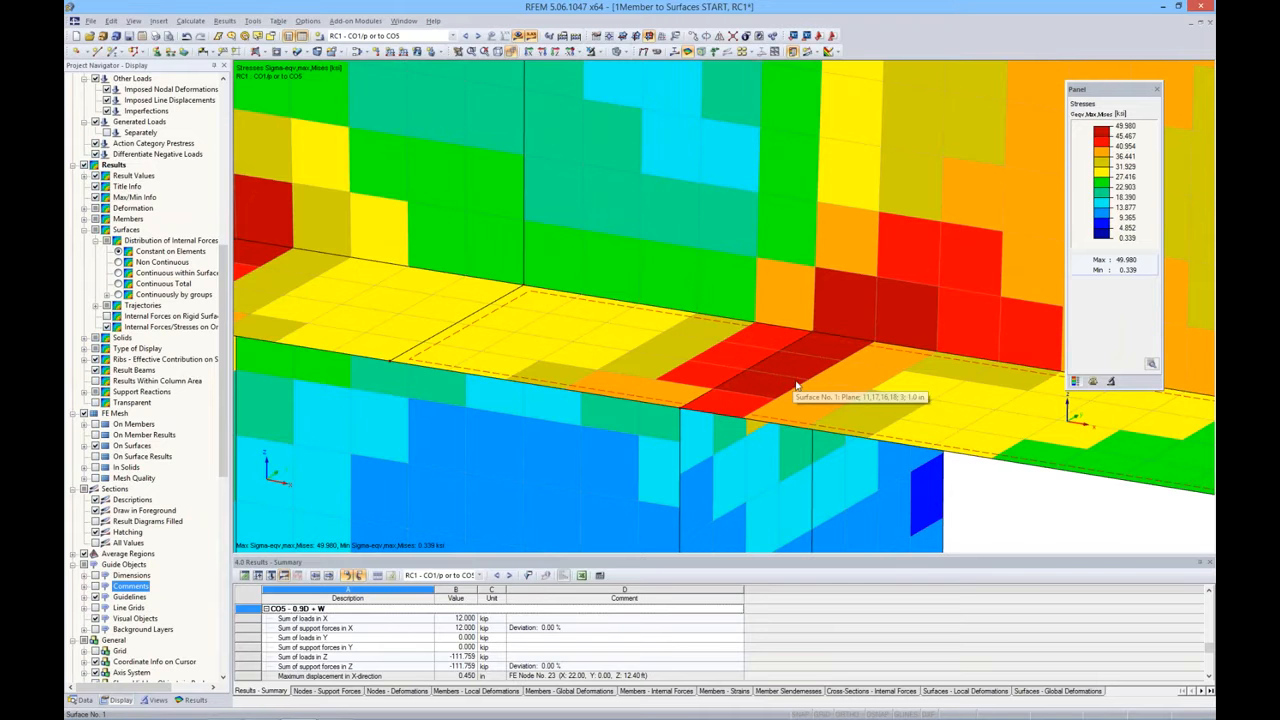
{"action": "scroll", "coordinate": [770, 380], "scroll_direction": "down", "scroll_amount": 5}
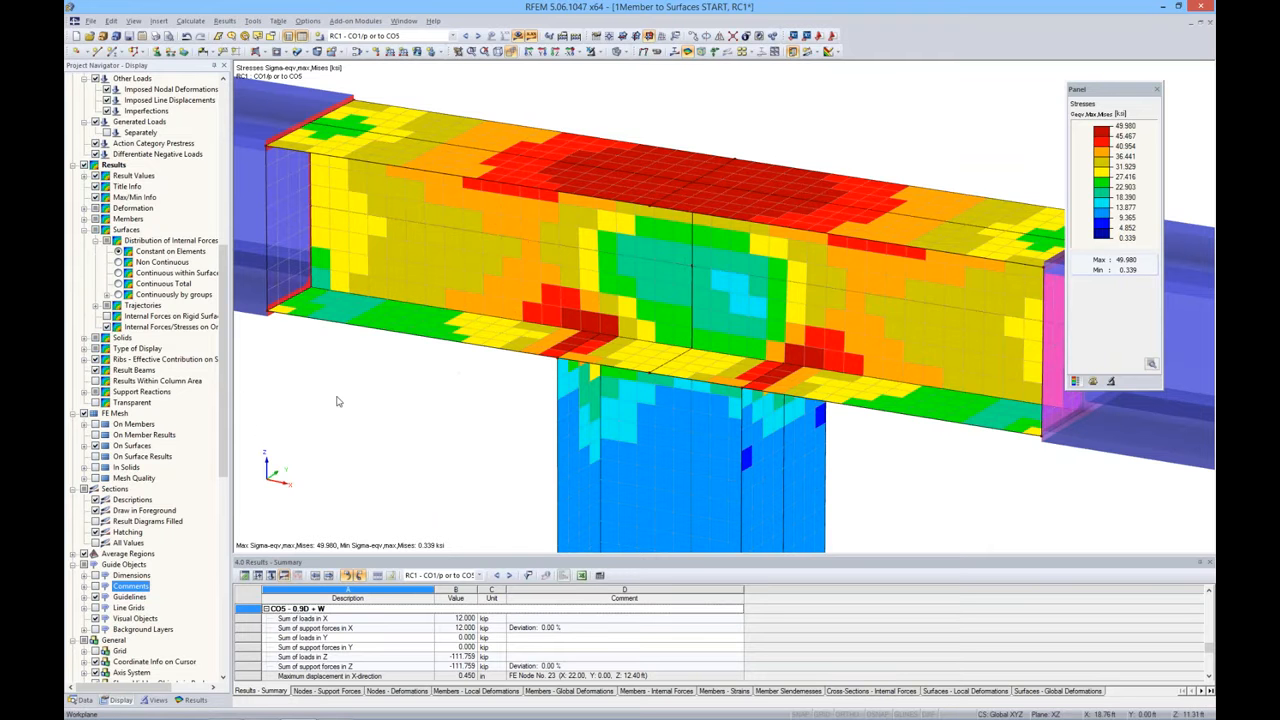
Show the Nonlinearity Rate criterion on the joint's surfaces and review it at the joint and with the whole frame in view
{"action": "left_click", "coordinate": [192, 699]}
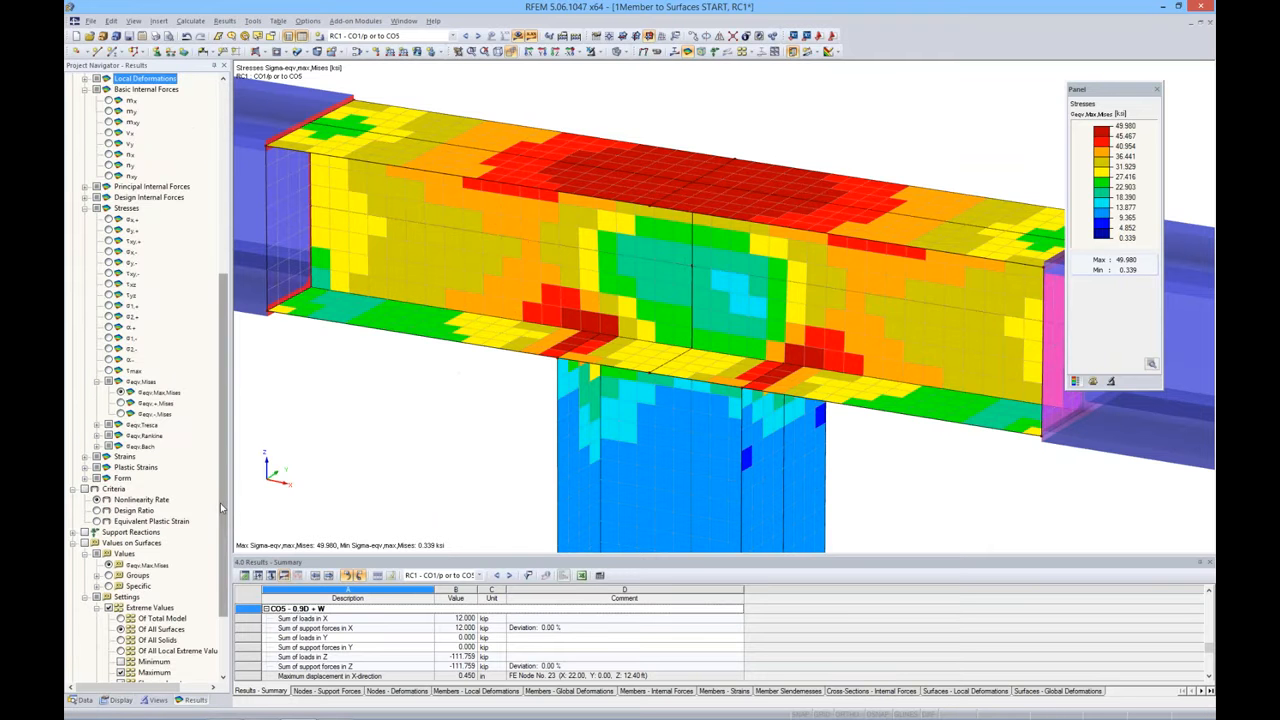
{"action": "scroll", "coordinate": [220, 503], "scroll_direction": "down", "scroll_amount": 3}
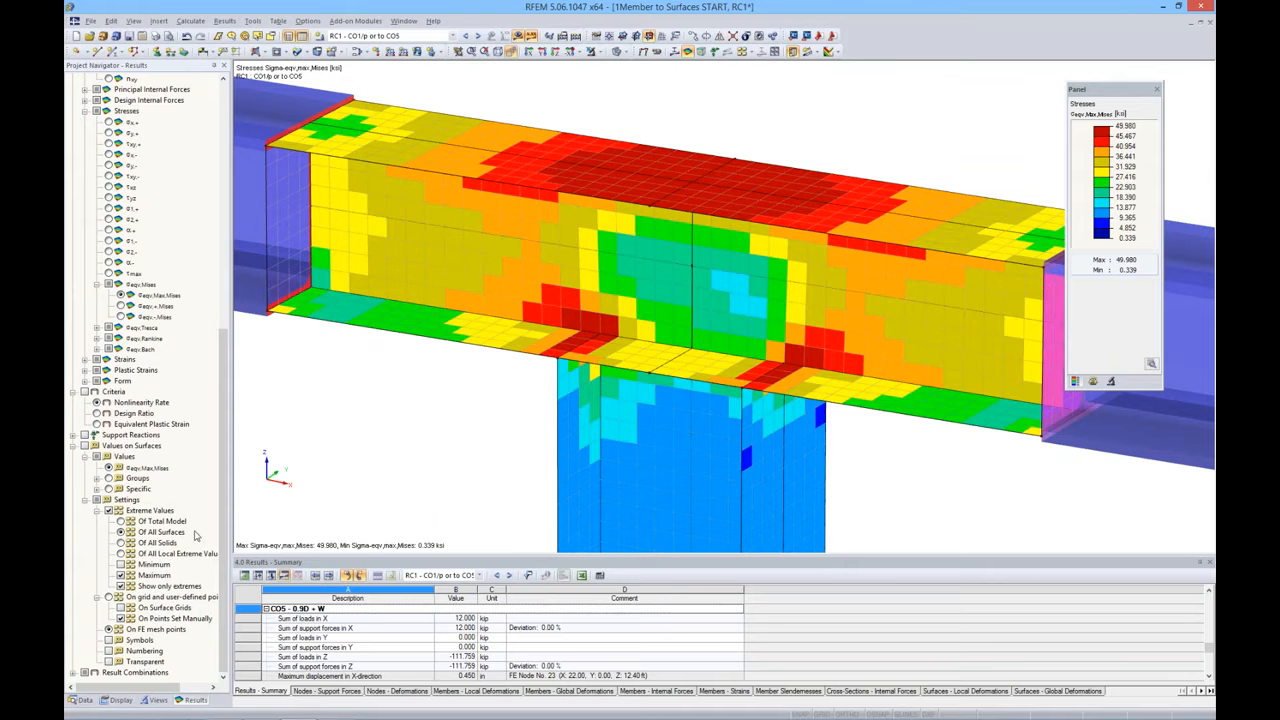
{"action": "left_click", "coordinate": [85, 392]}
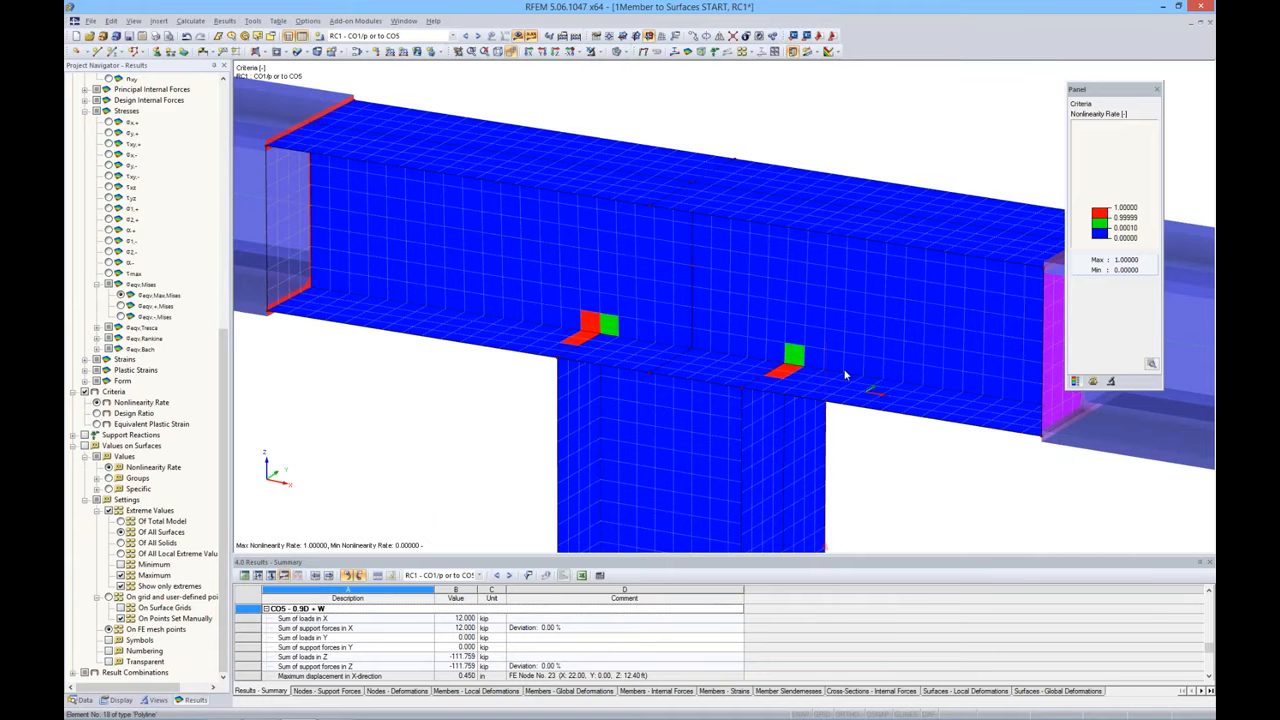
{"action": "scroll", "coordinate": [838, 375], "scroll_direction": "down", "scroll_amount": 3}
{"action": "scroll", "coordinate": [712, 295], "scroll_direction": "down", "scroll_amount": 3}
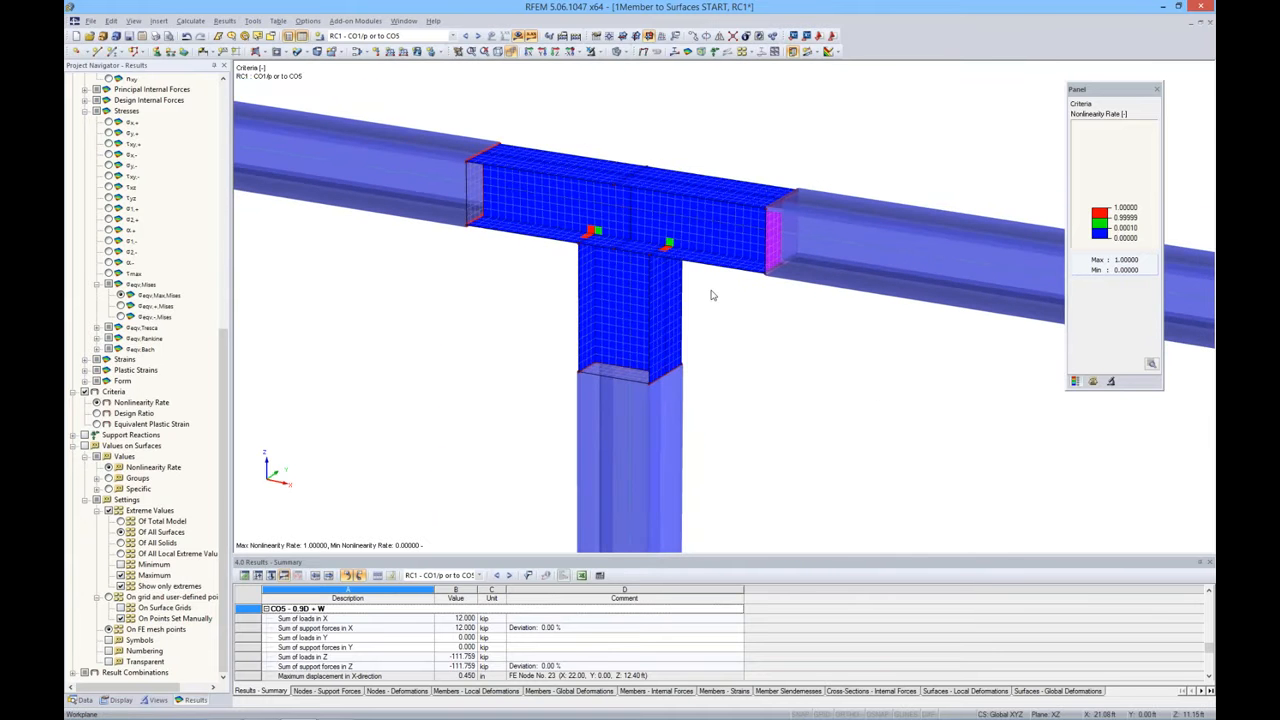
{"action": "scroll", "coordinate": [714, 295], "scroll_direction": "down", "scroll_amount": 5}
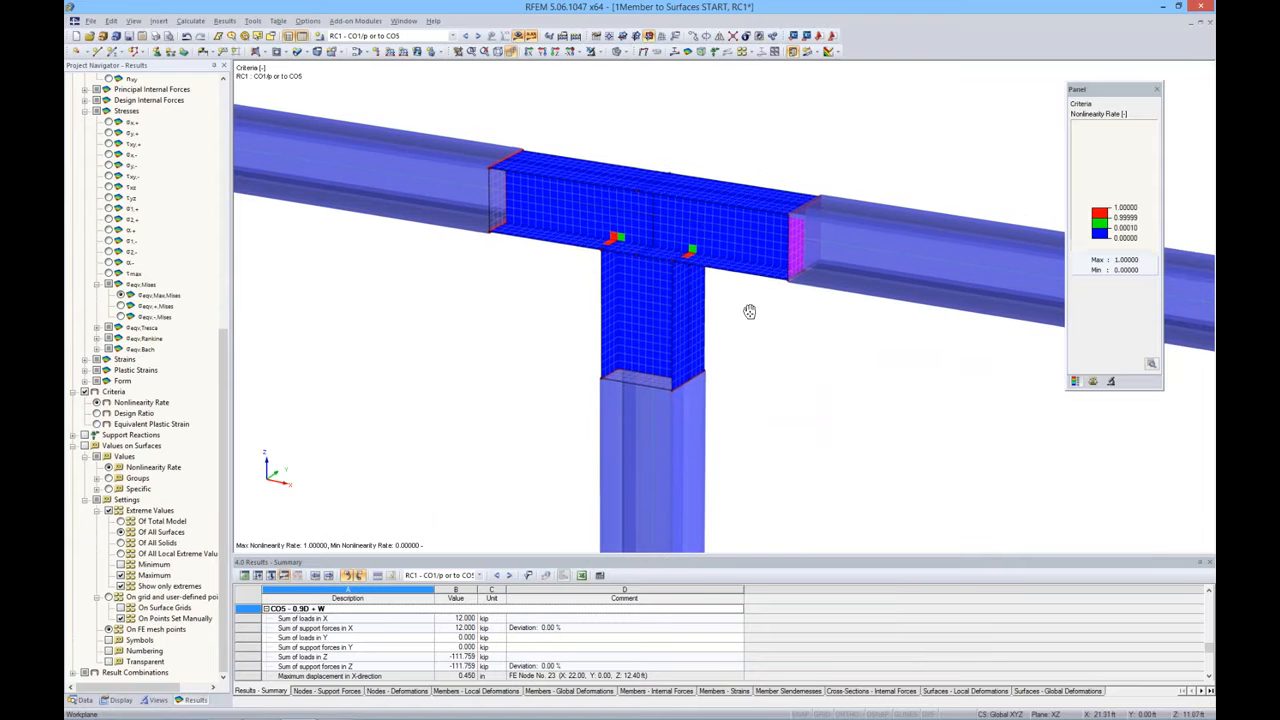
{"action": "scroll", "coordinate": [714, 293], "scroll_direction": "up", "scroll_amount": 5}
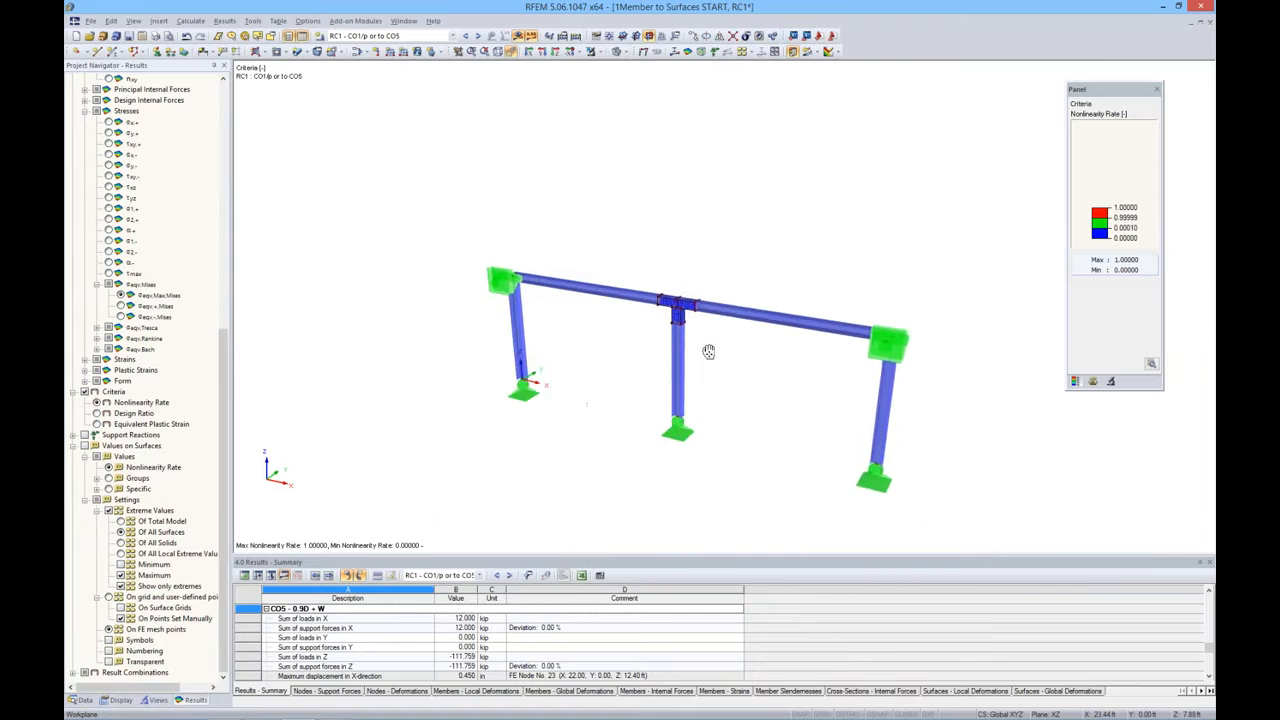
{"action": "middle_click_drag", "start_coordinate": [714, 294], "coordinate": [710, 284]}
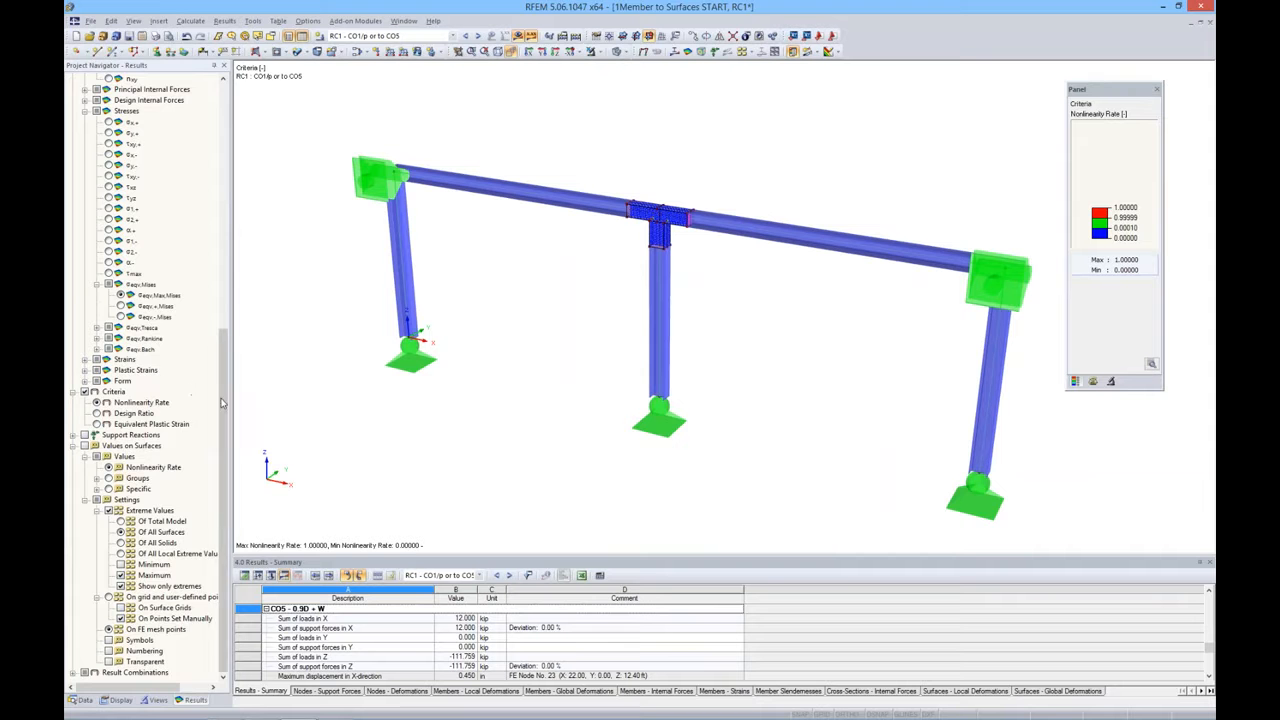
Switch to the already open 2Continuous Beam model and bring the three-span beam with its dimensions into view
{"action": "left_click", "coordinate": [84, 700]}
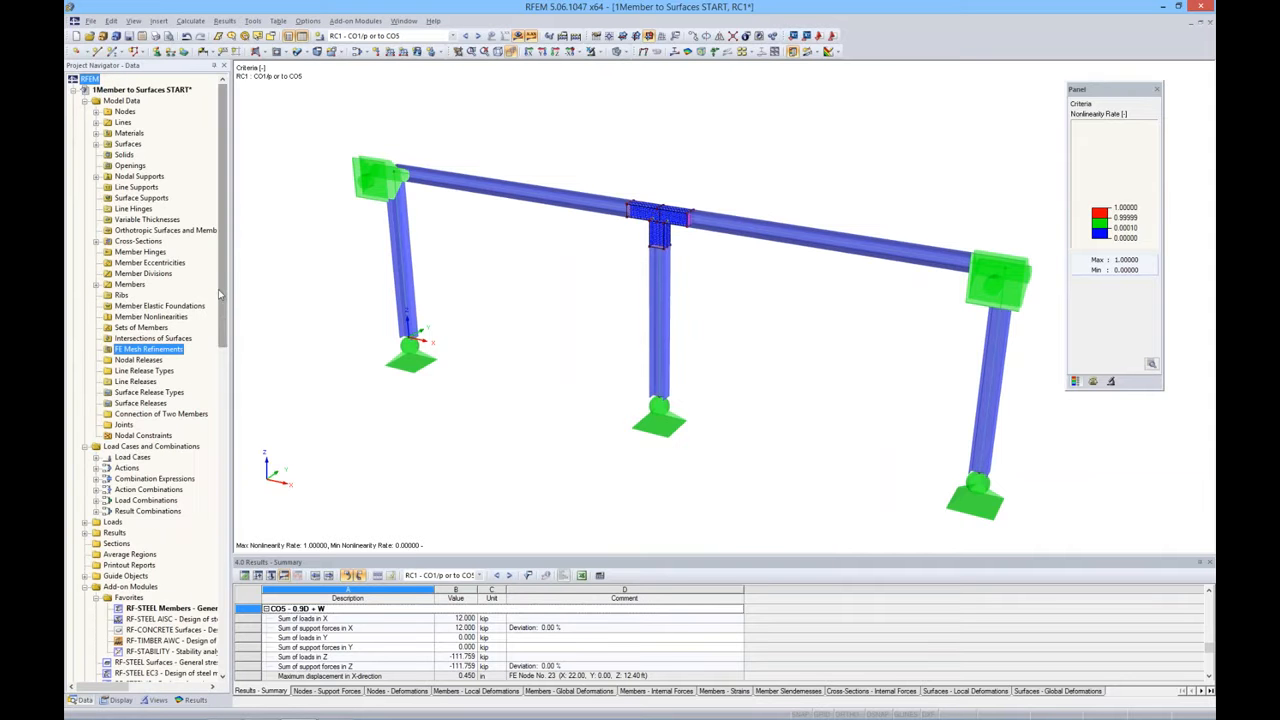
{"action": "left_click", "coordinate": [73, 90]}
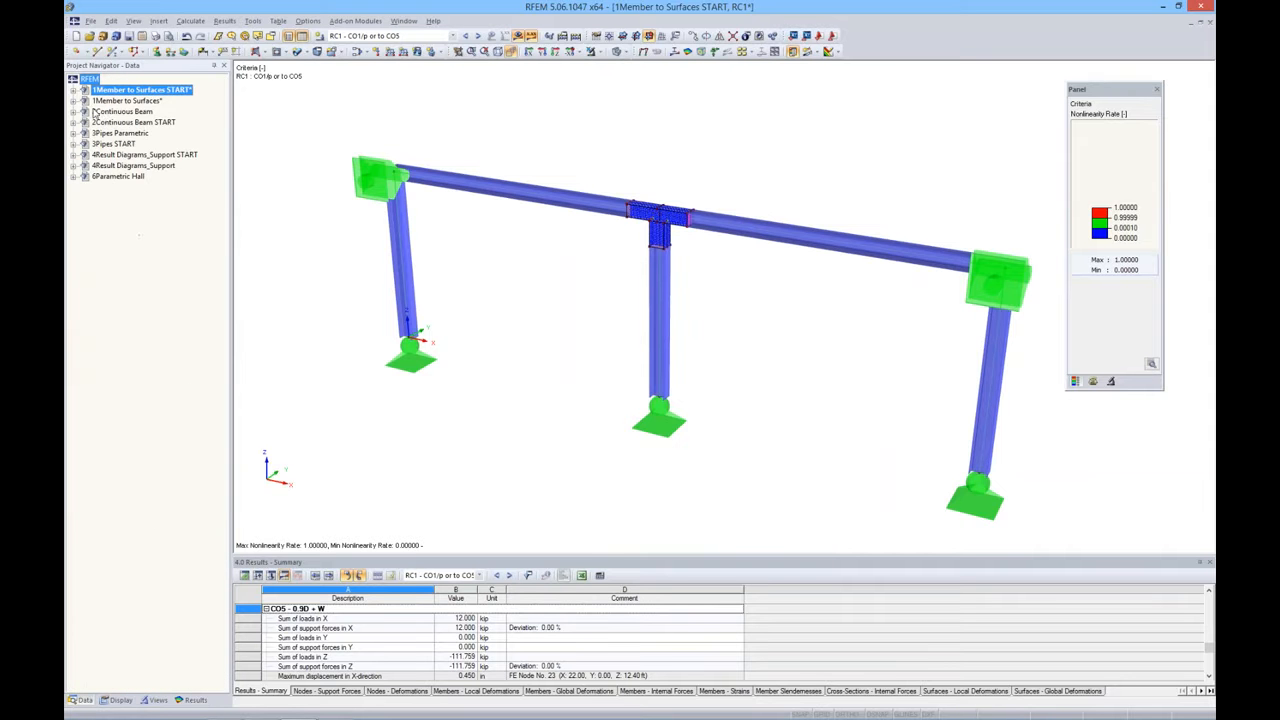
{"action": "double_click", "coordinate": [110, 111]}
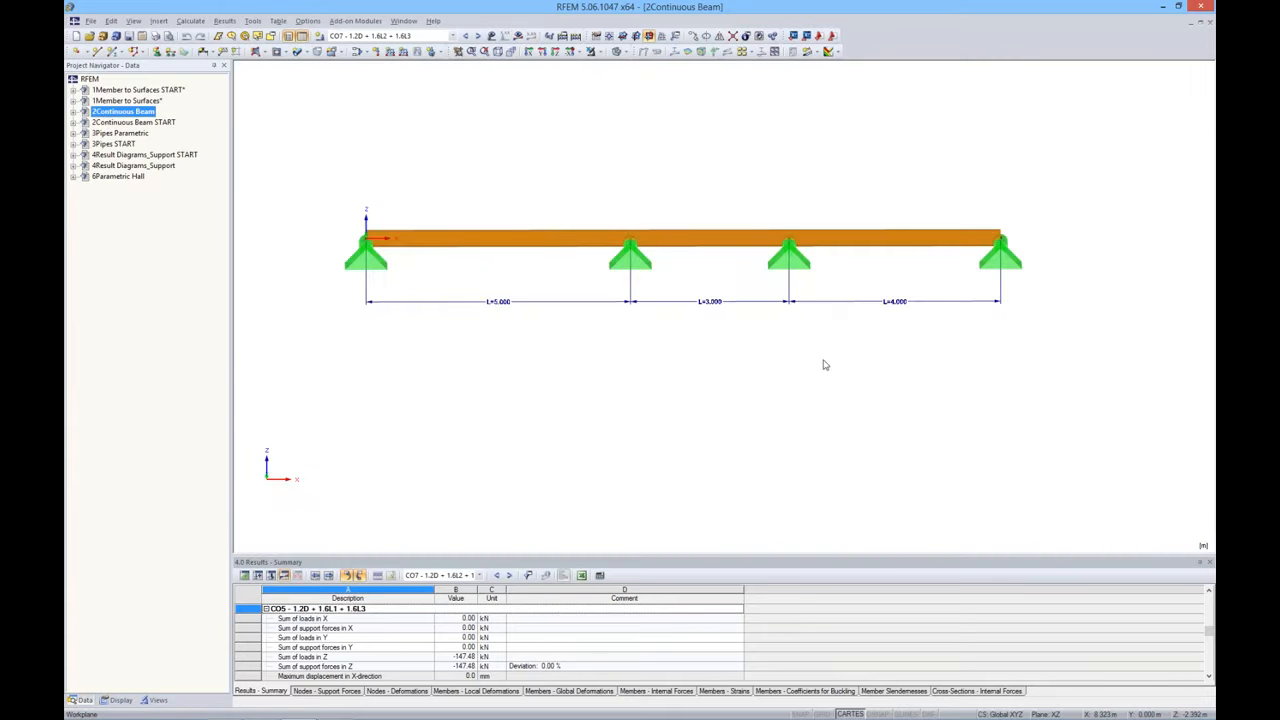
{"action": "mouse_move", "coordinate": [856, 361]}
{"action": "middle_mouse_down", "text": "ctrl"}
{"action": "mouse_move", "coordinate": [846, 377]}
{"action": "mouse_move", "coordinate": [849, 340]}
{"action": "middle_mouse_up", "text": "ctrl"}
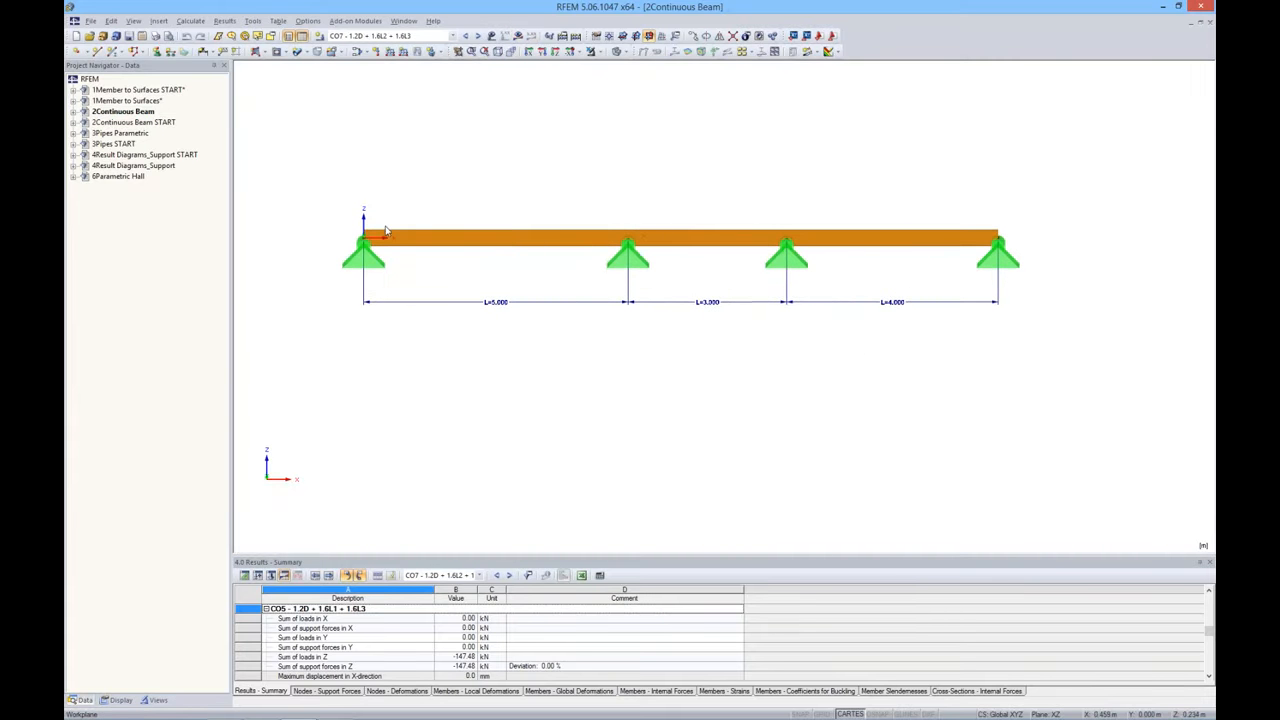
{"action": "middle_click_drag", "start_coordinate": [920, 371], "coordinate": [869, 371]}
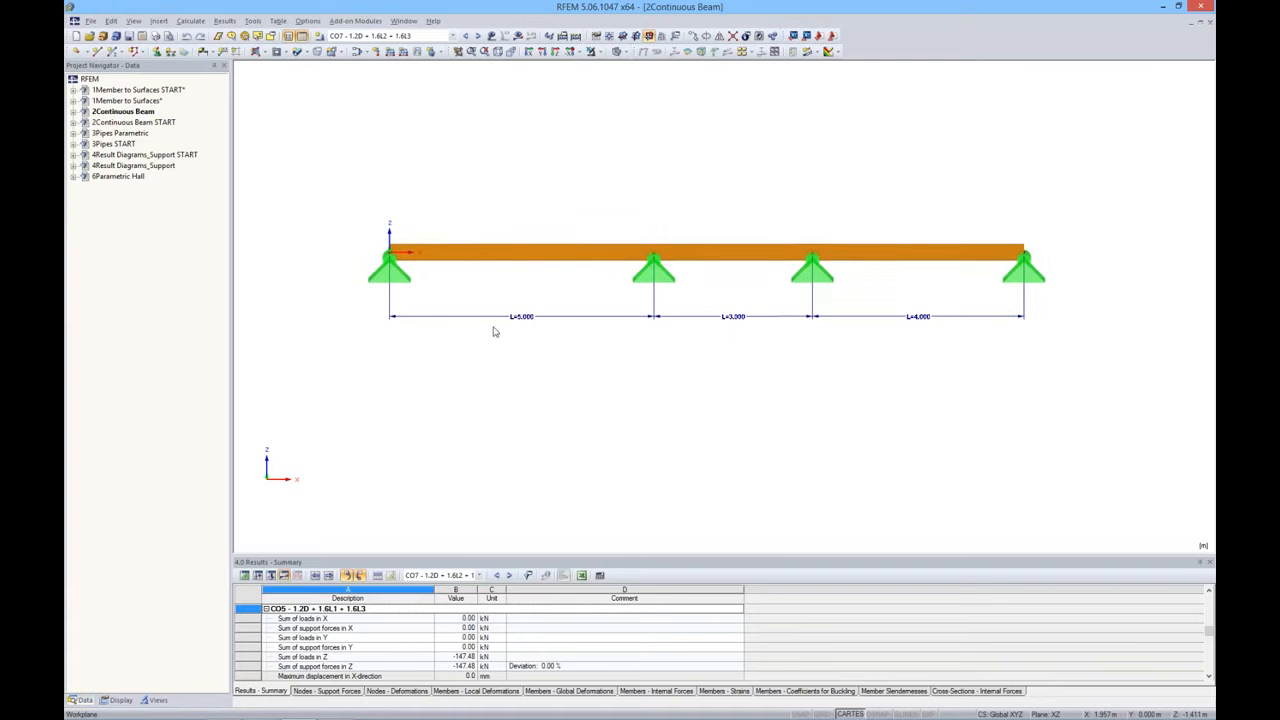
{"action": "middle_click_drag", "start_coordinate": [571, 357], "coordinate": [546, 317]}
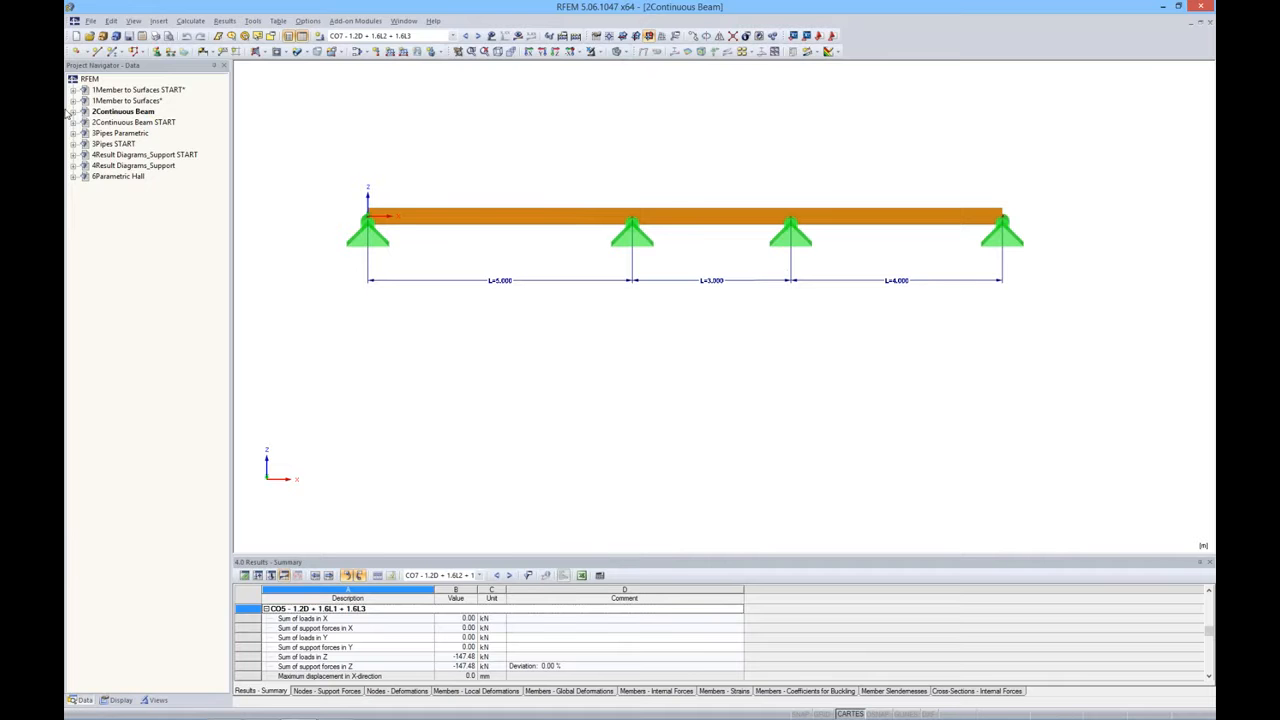
Expand the 2Continuous Beam model's data and open its parameter list for editing, placed clear of the beam
{"action": "left_click", "coordinate": [72, 112]}
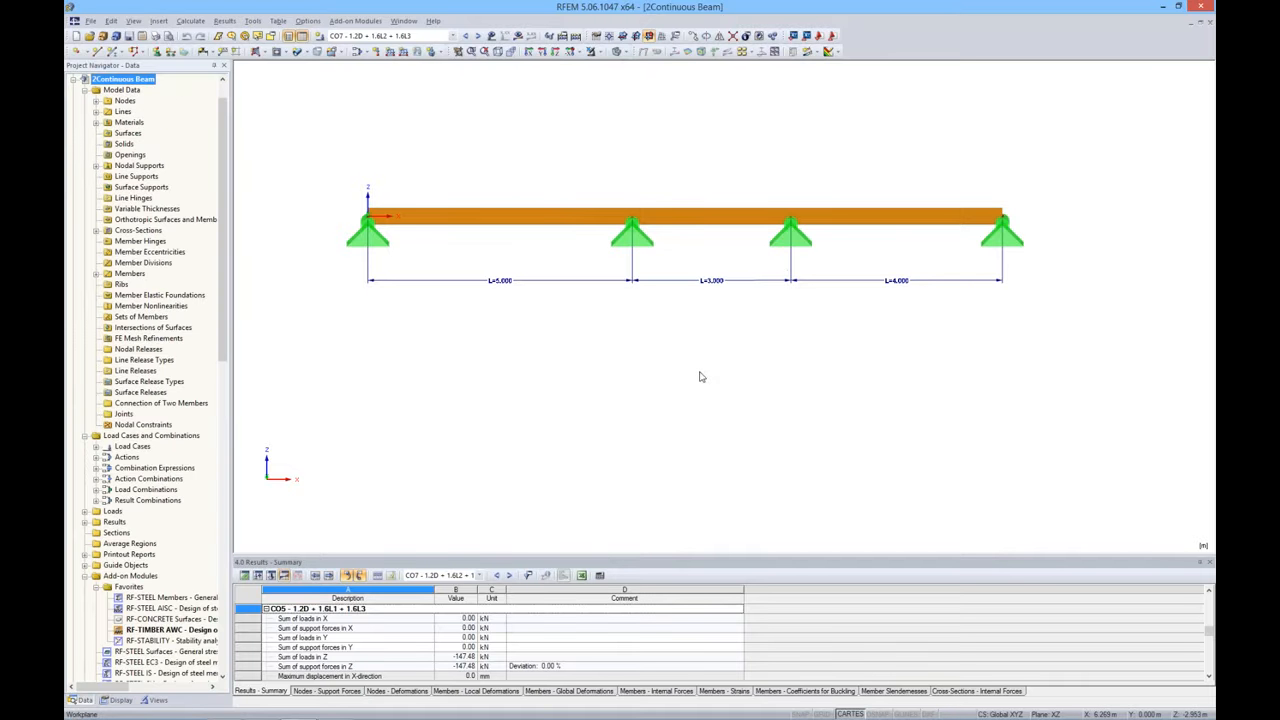
{"action": "left_click", "coordinate": [112, 21]}
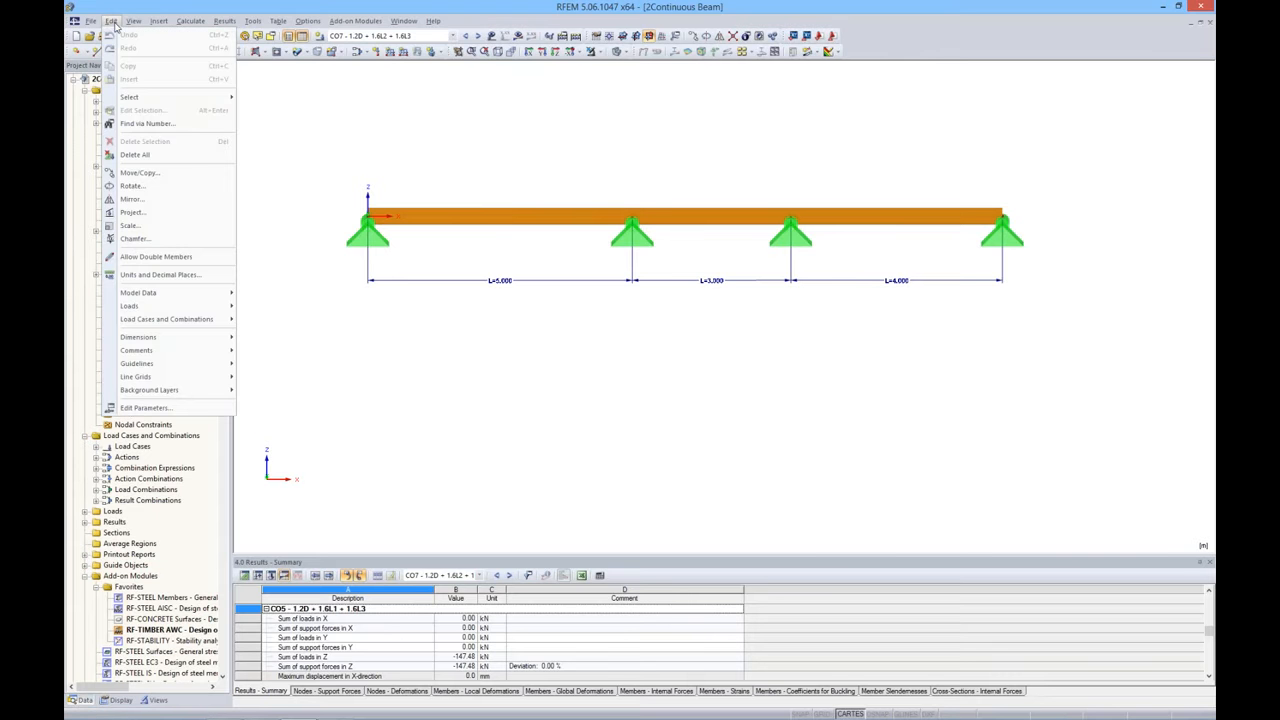
{"action": "left_click", "coordinate": [150, 408]}
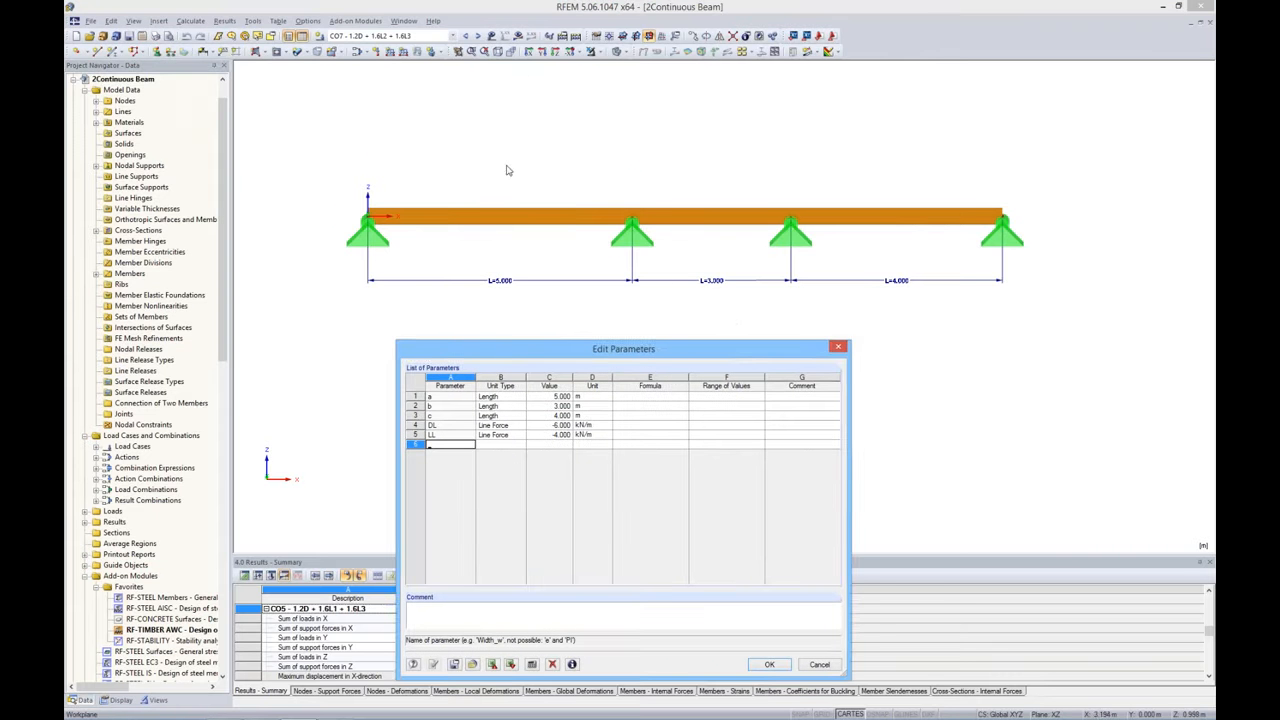
{"action": "middle_click_drag", "start_coordinate": [473, 143], "coordinate": [445, 94]}
{"action": "left_click_drag", "start_coordinate": [606, 362], "coordinate": [661, 311]}
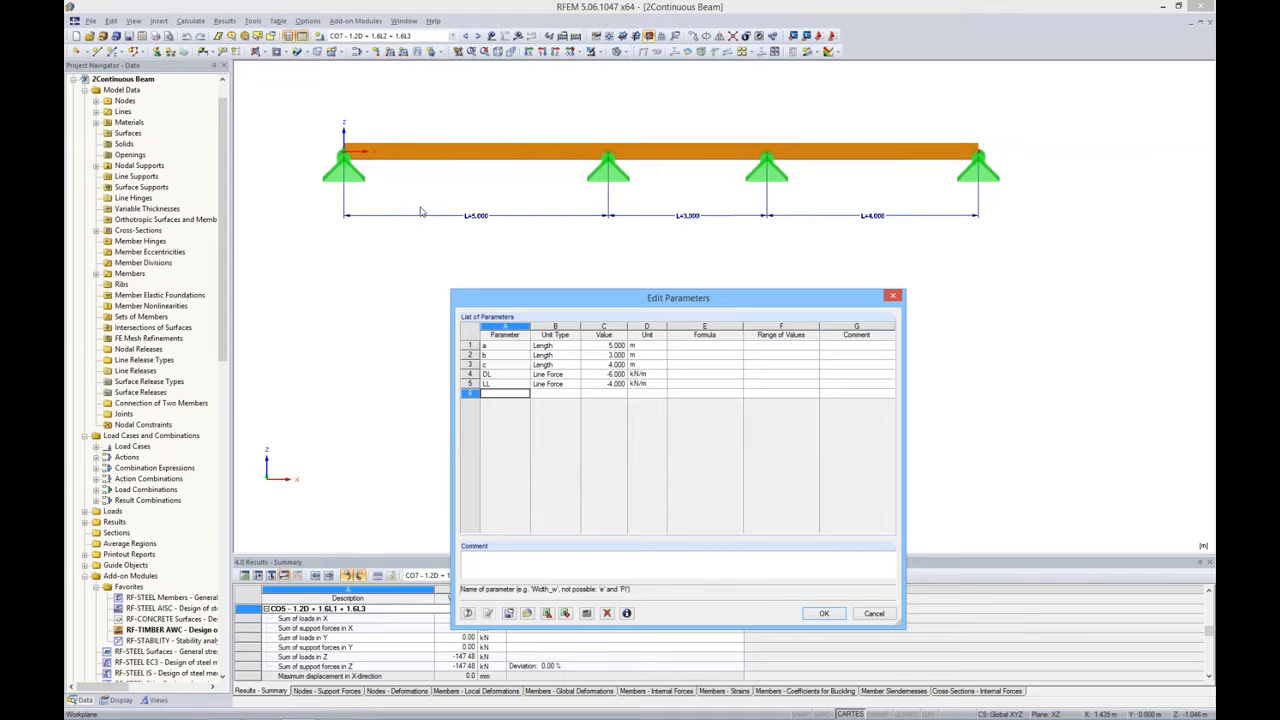
Browse the unit types available for parameter a without changing its type
{"action": "left_click", "coordinate": [565, 346]}
{"action": "left_click", "coordinate": [576, 346]}
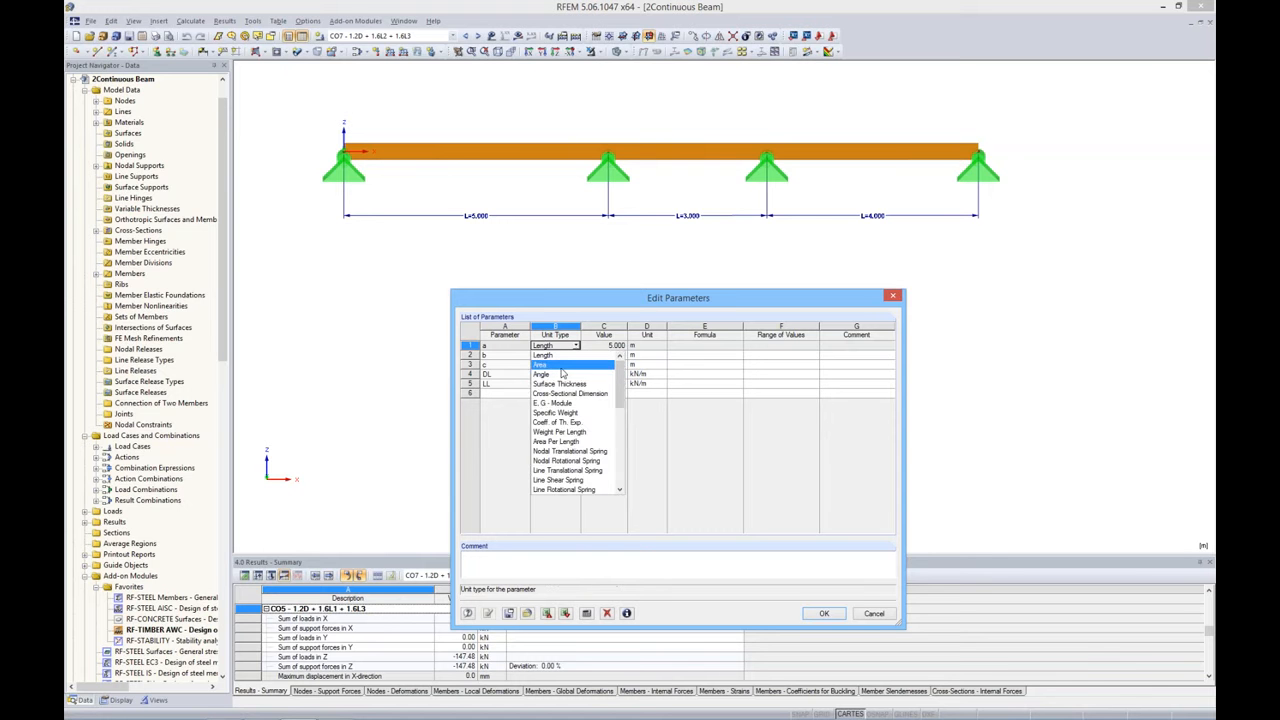
{"action": "left_click_drag", "start_coordinate": [619, 378], "coordinate": [607, 457]}
{"action": "left_click", "coordinate": [717, 470]}
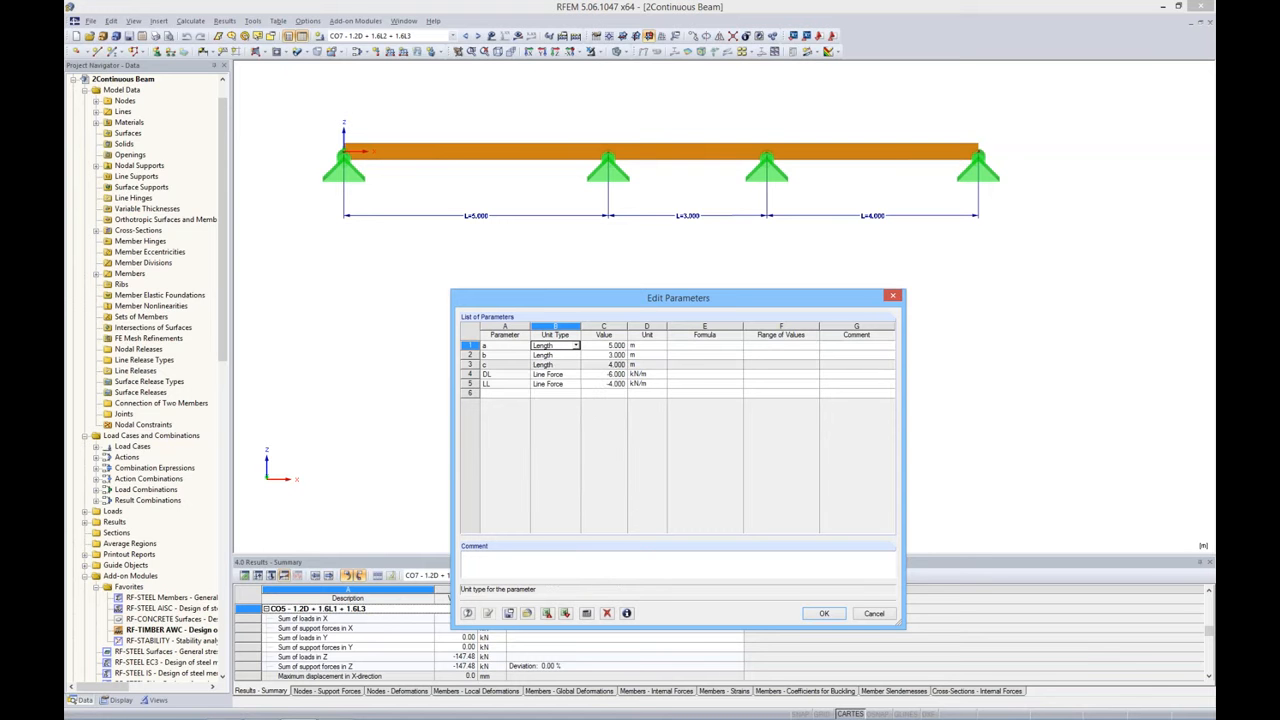
Set the span length parameters a to 2 m, b to 5 m and c to 3 m and apply them to the beam
{"action": "left_click", "coordinate": [606, 345]}
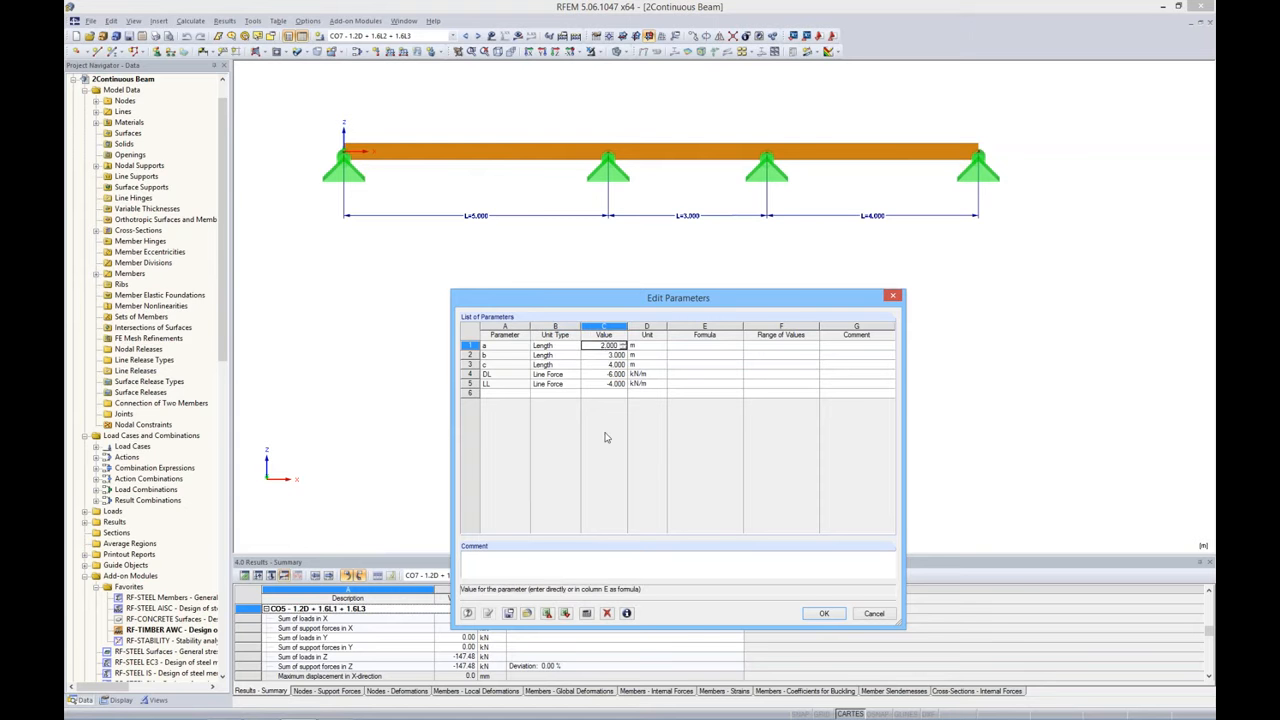
{"action": "key", "text": "Return"}
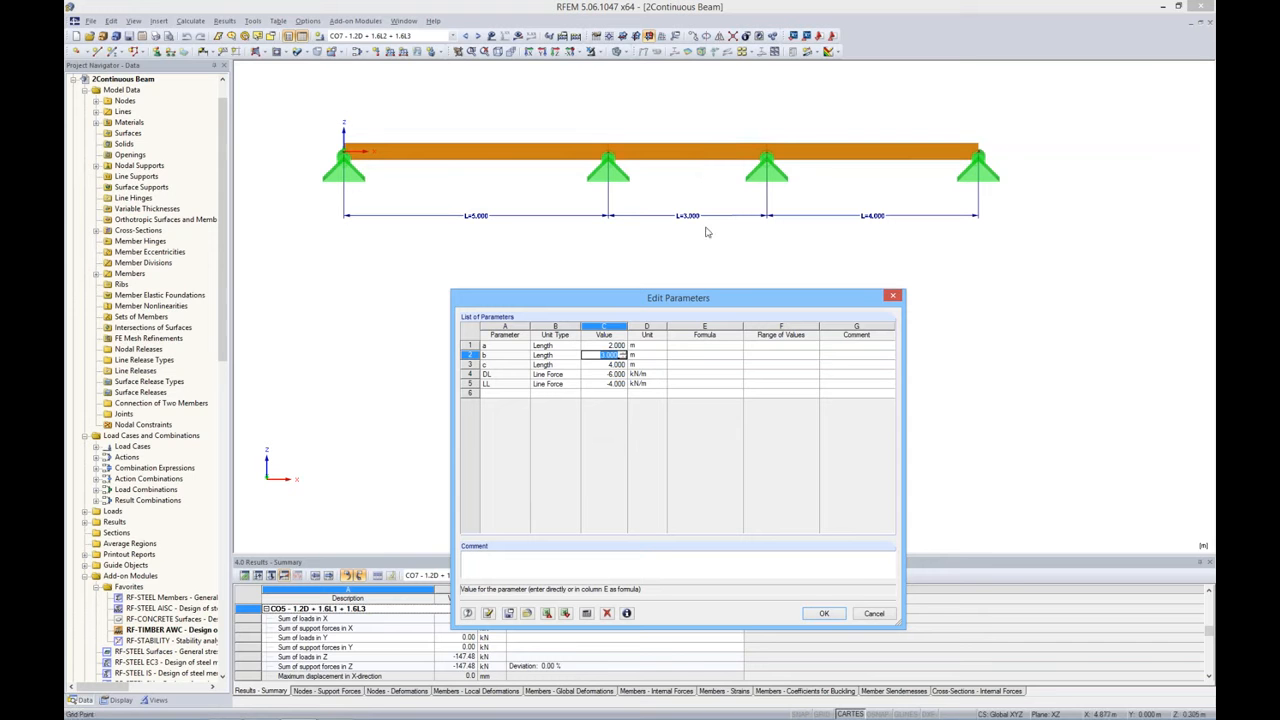
{"action": "type", "text": "5"}
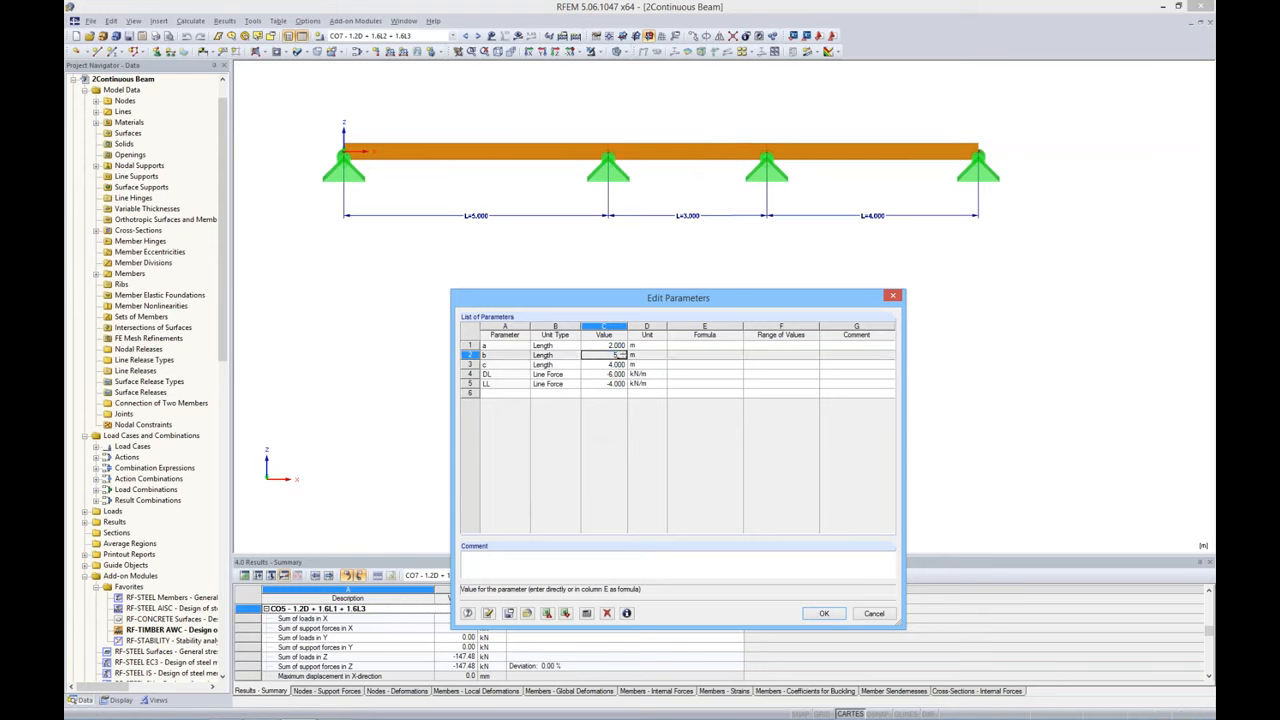
{"action": "key", "text": "Return"}
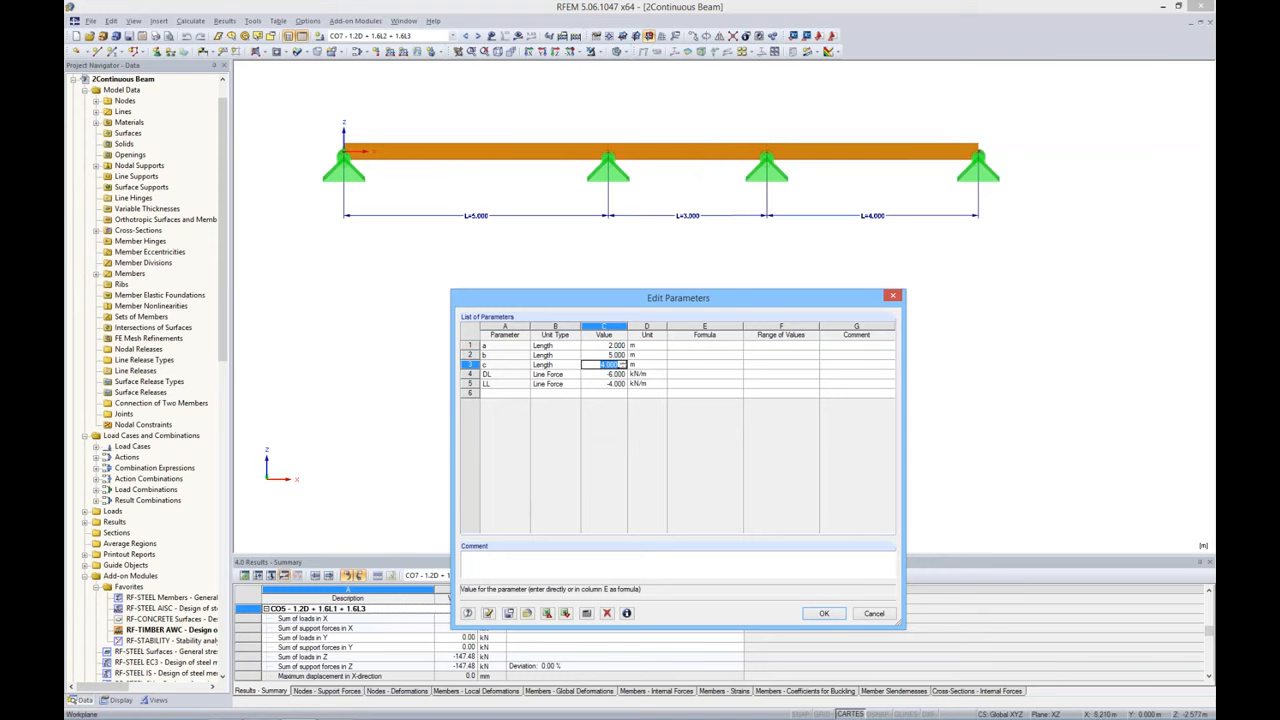
{"action": "type", "text": "3"}
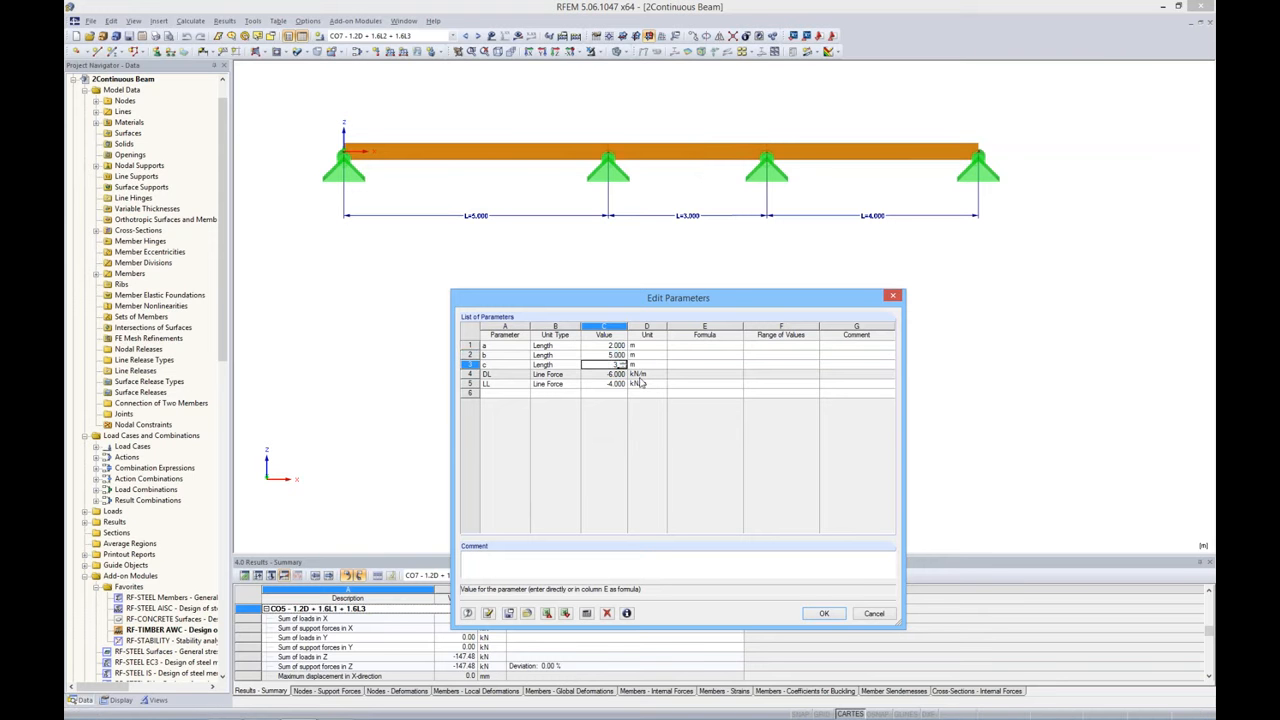
{"action": "key", "text": "Return"}
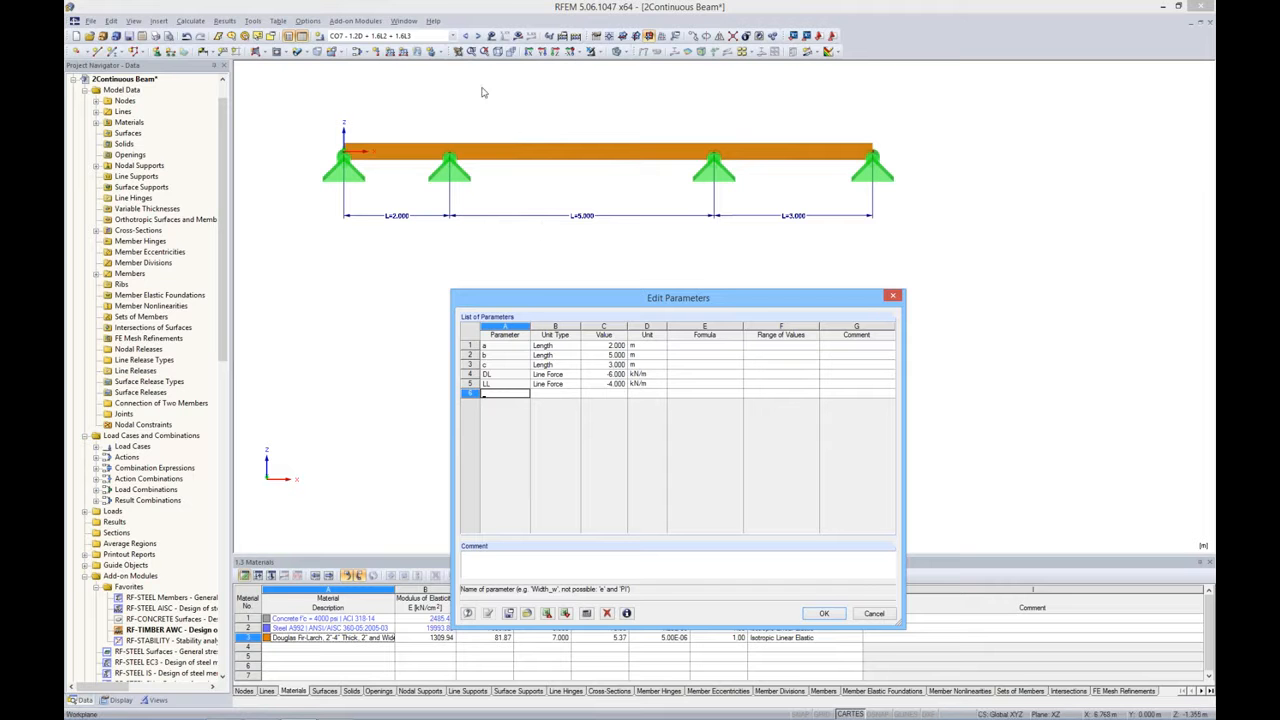
Show the loads on the beam and review load cases LC1 - Dead Load through LC4 - Live Load 3
{"action": "left_click", "coordinate": [491, 36]}
{"action": "left_click", "coordinate": [452, 36]}
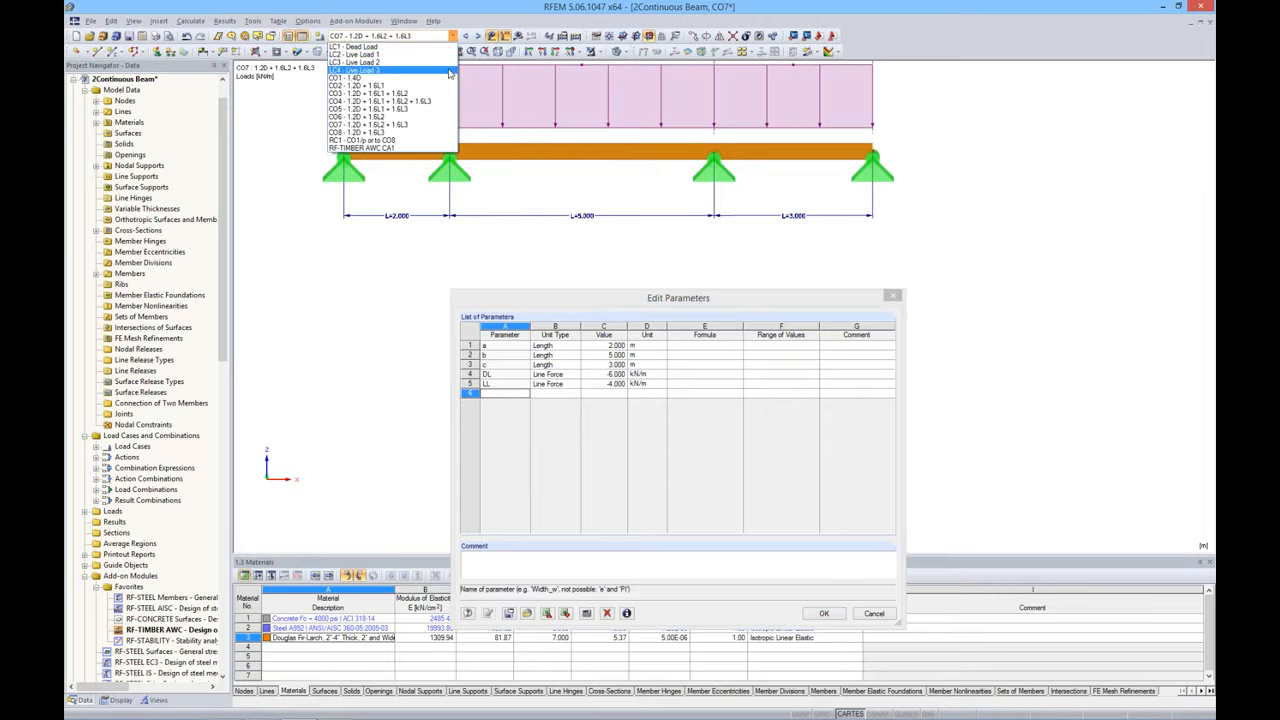
{"action": "left_click", "coordinate": [425, 47]}
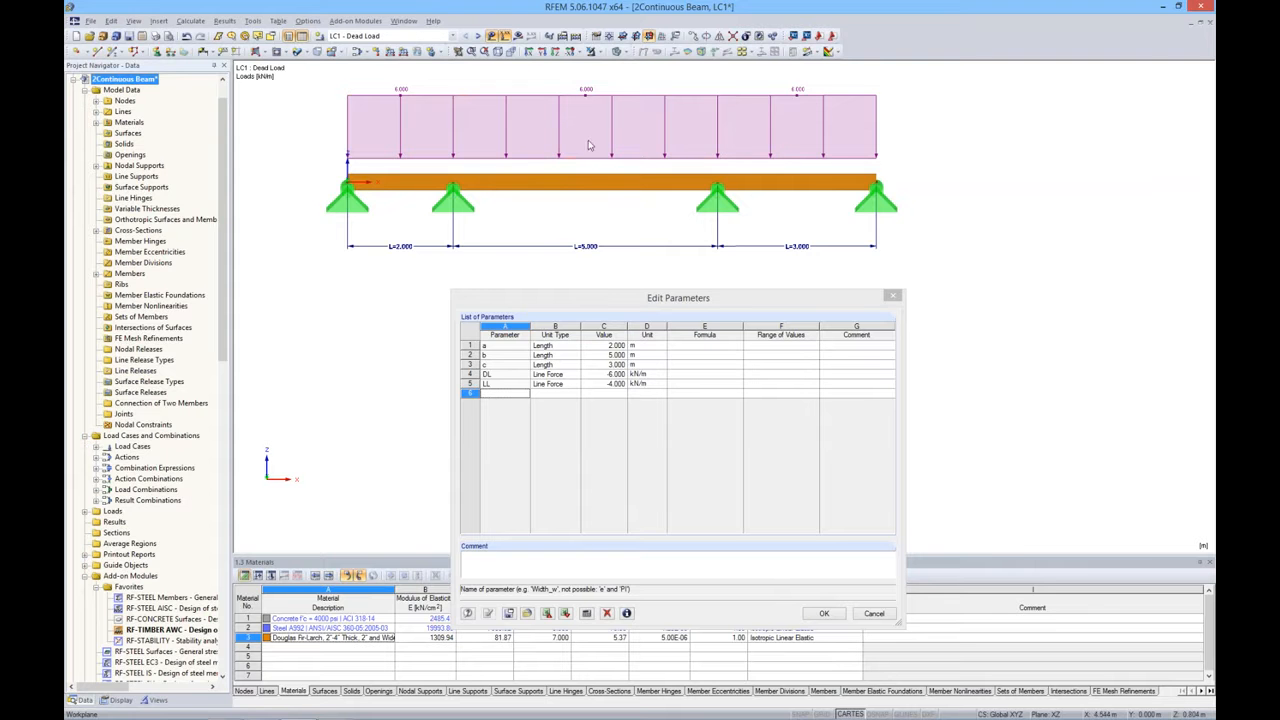
{"action": "left_click", "coordinate": [477, 35]}
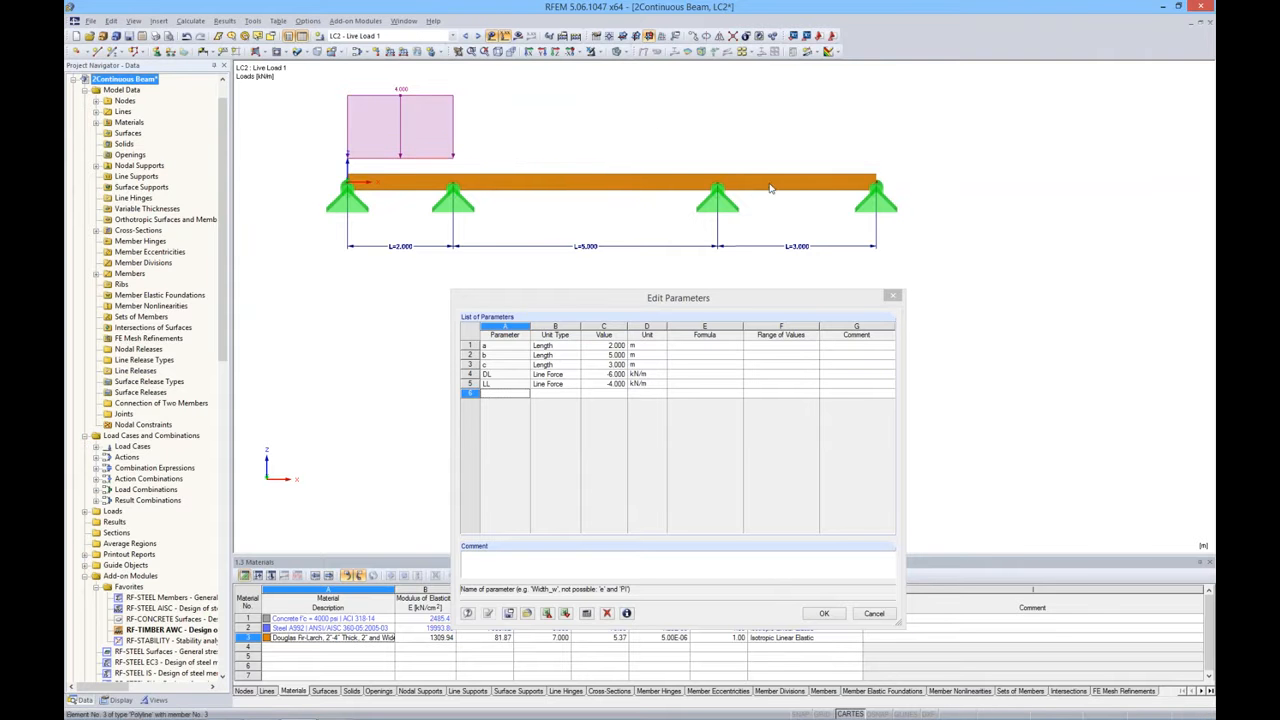
{"action": "left_click", "coordinate": [478, 36]}
{"action": "left_click", "coordinate": [478, 36]}
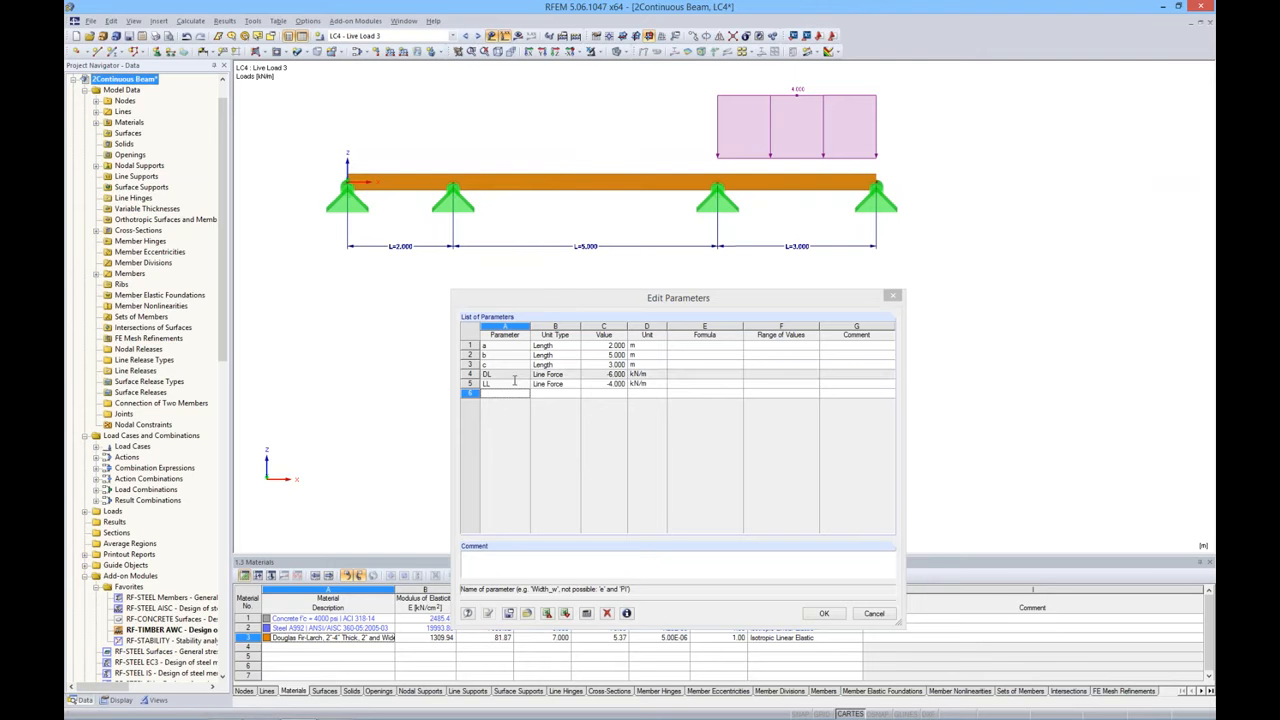
Set the live load parameter LL to -2 kN/m, apply it to the model and check the live load cases
{"action": "left_click", "coordinate": [602, 384]}
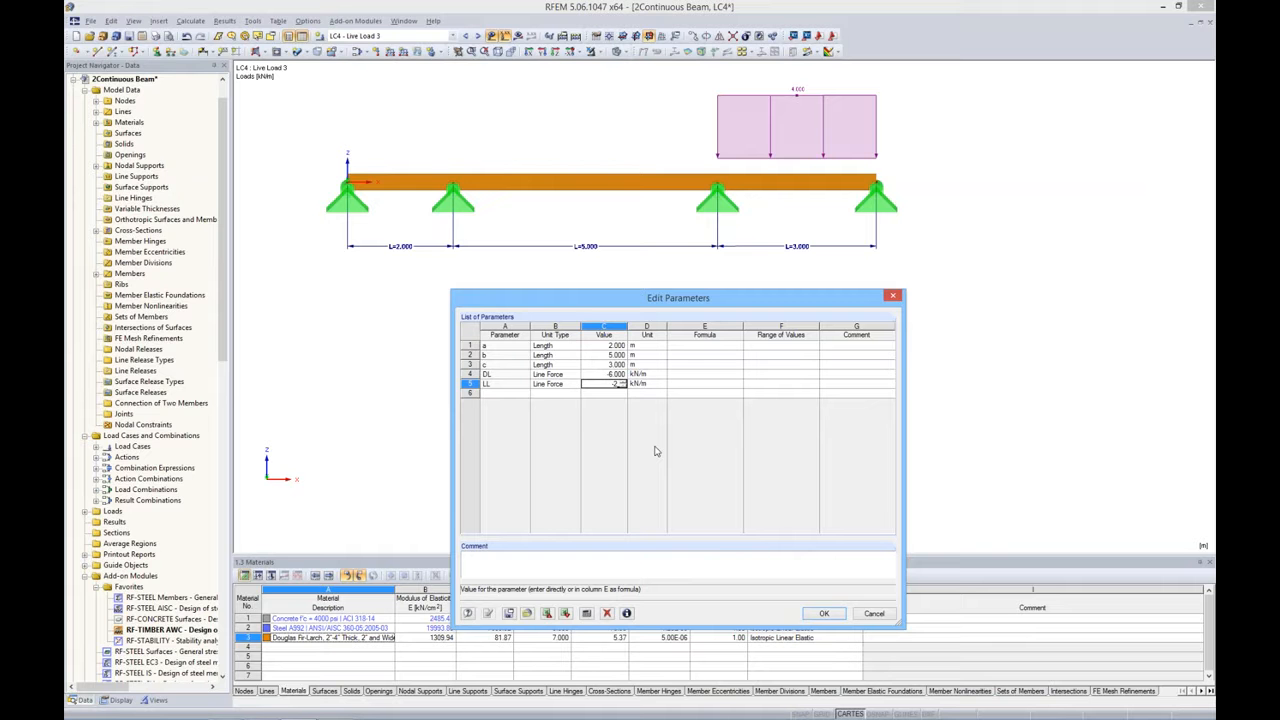
{"action": "type", "text": "-2"}
{"action": "left_click", "coordinate": [780, 374]}
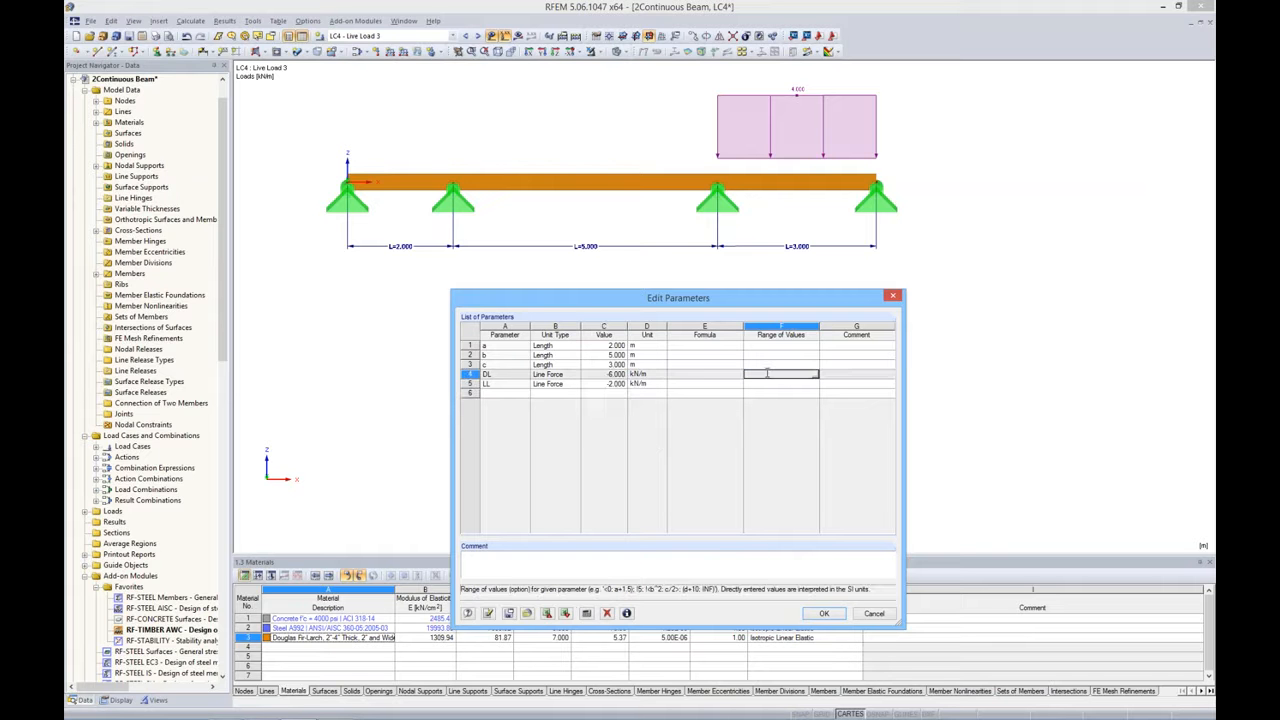
{"action": "left_click", "coordinate": [488, 615]}
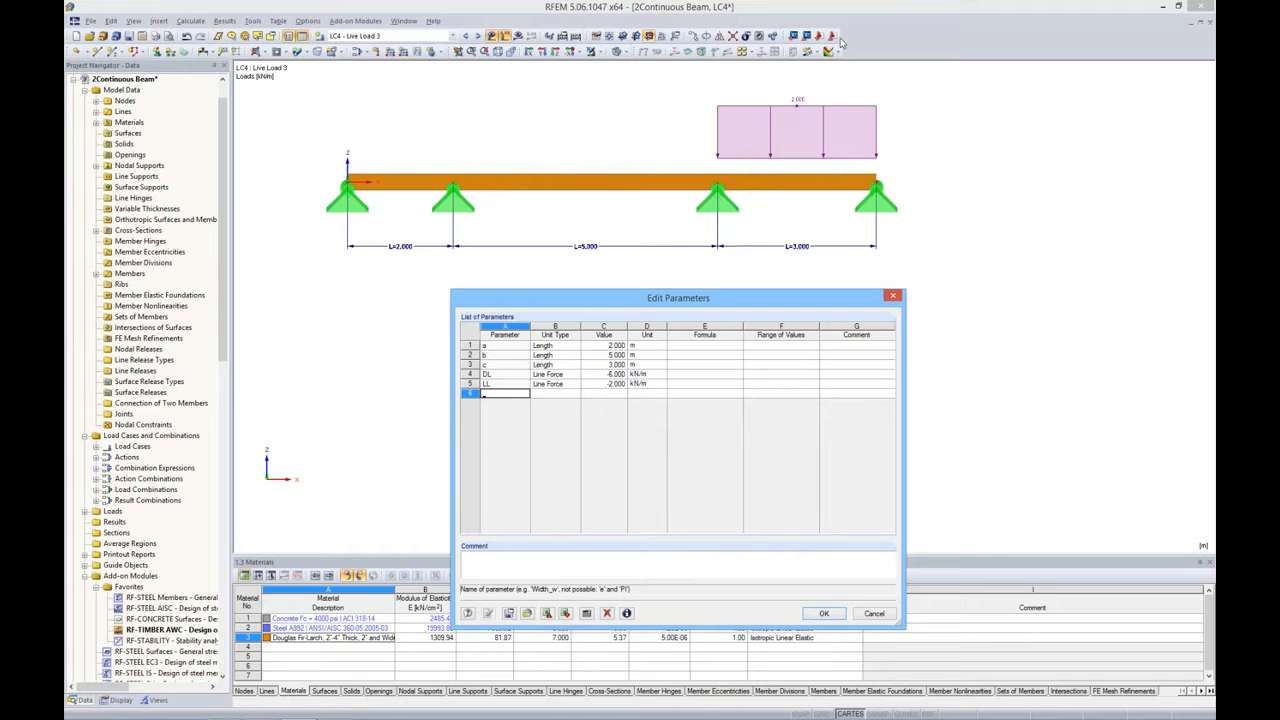
{"action": "left_click", "coordinate": [465, 35]}
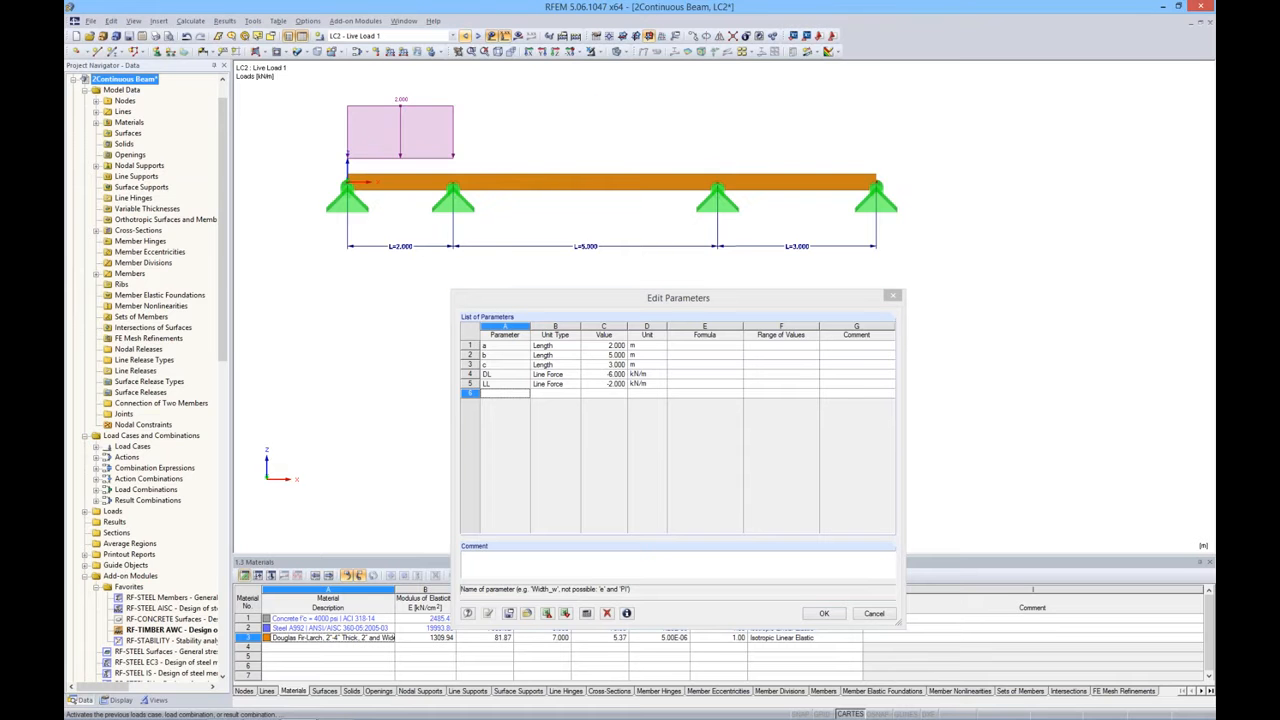
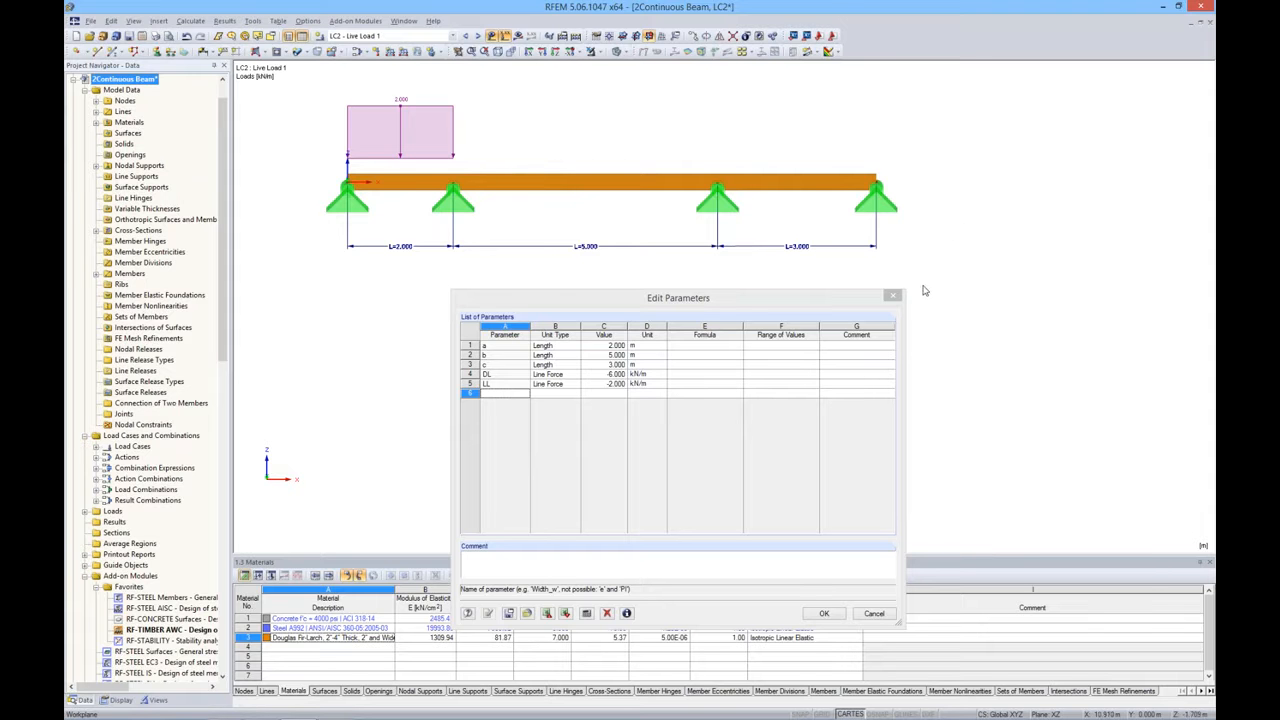
Close the parameter list and calculate the results of result combination RC1 - CO1/p or to CO8
{"action": "left_click", "coordinate": [893, 296]}
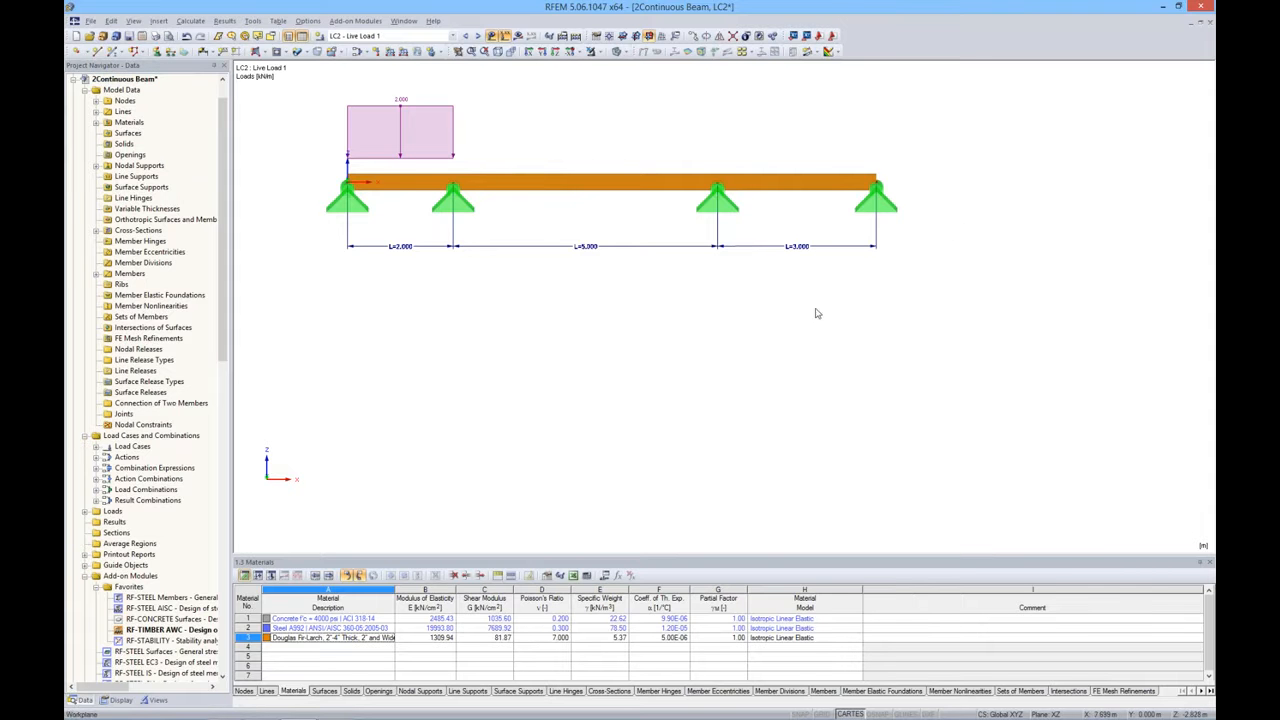
{"action": "middle_click_drag", "start_coordinate": [814, 314], "coordinate": [843, 382]}
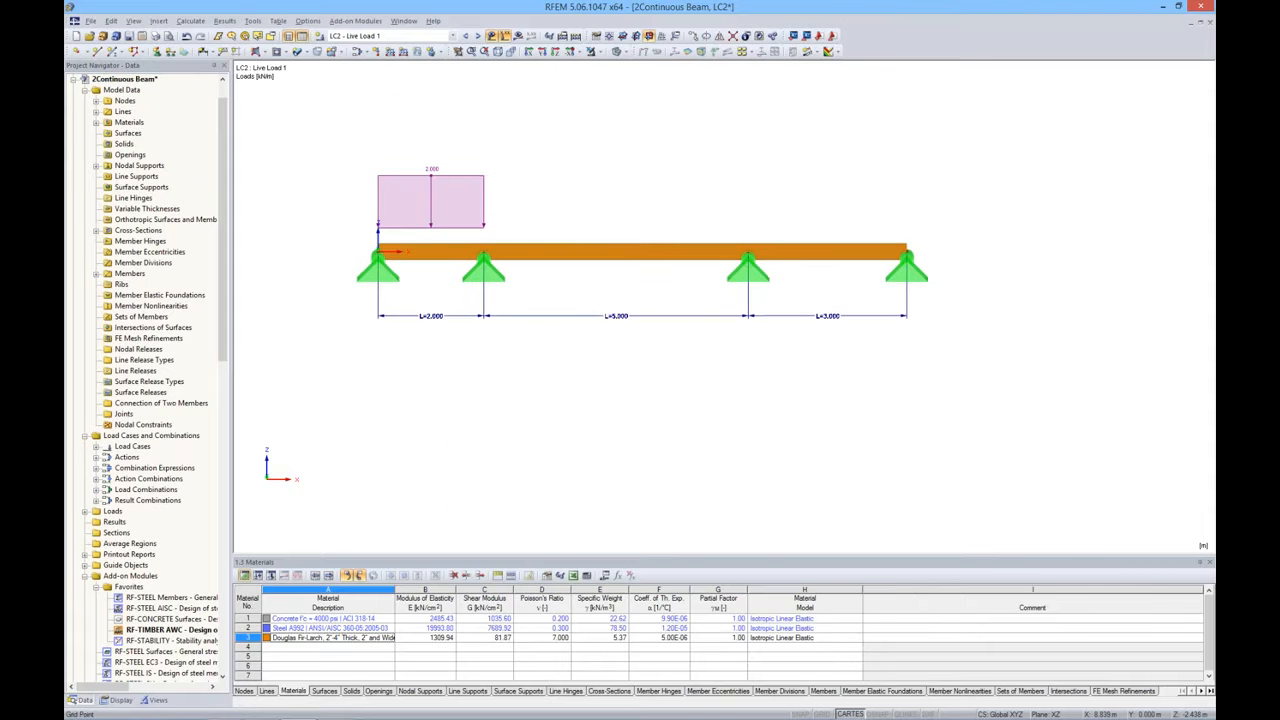
{"action": "left_click", "coordinate": [452, 35]}
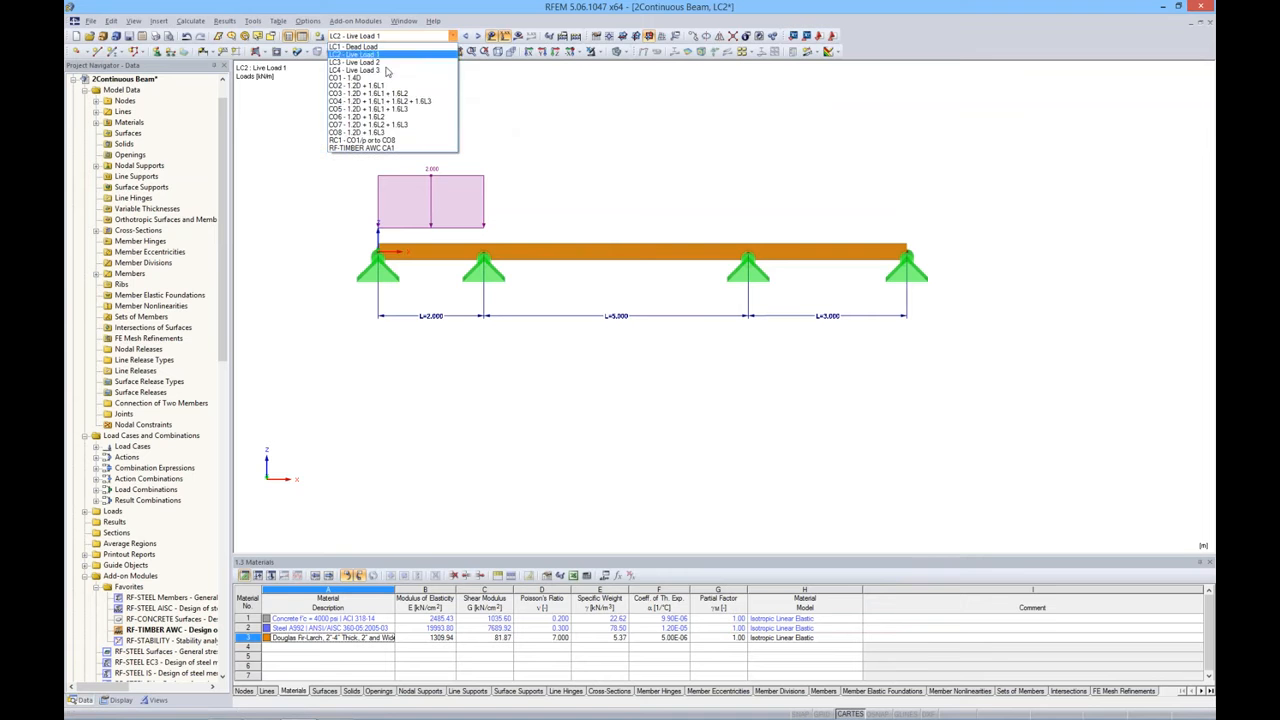
{"action": "left_click", "coordinate": [377, 140]}
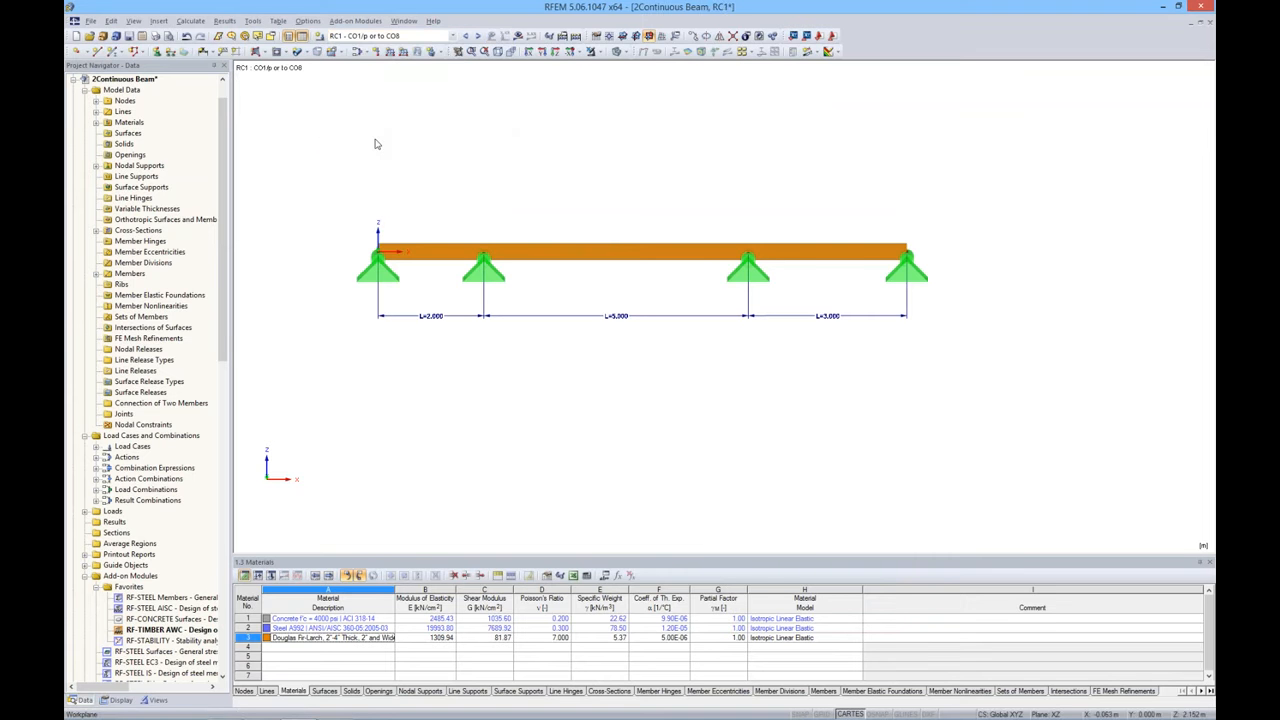
{"action": "left_click", "coordinate": [518, 35]}
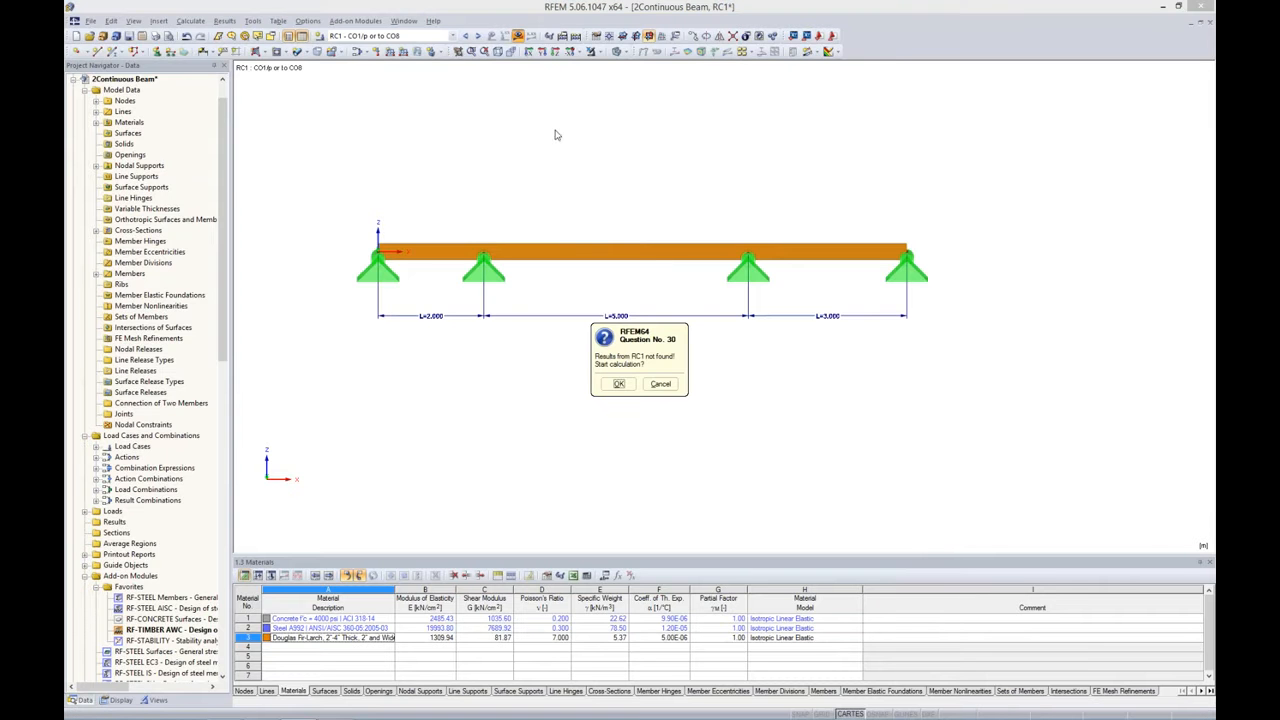
{"action": "left_click", "coordinate": [619, 384]}
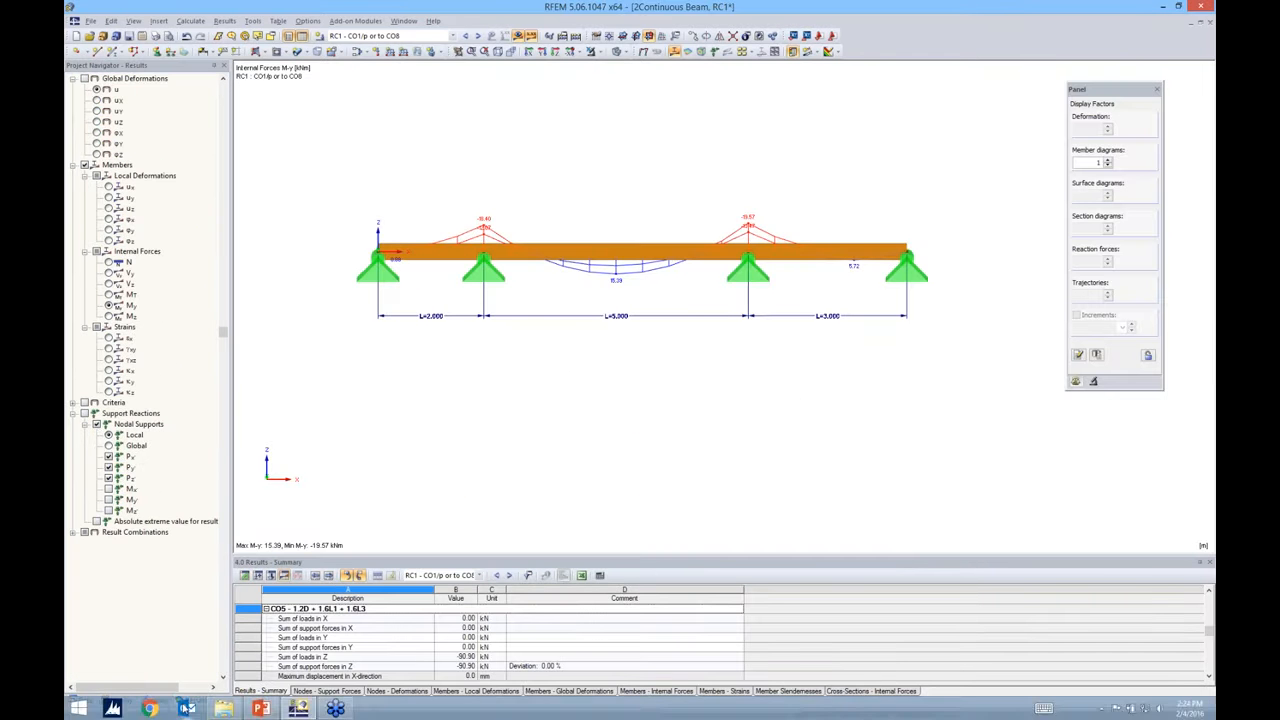
Show the nodal support reactions instead of the member results and compare them across the load combinations from CO8 back to CO4
{"action": "left_click", "coordinate": [96, 425]}
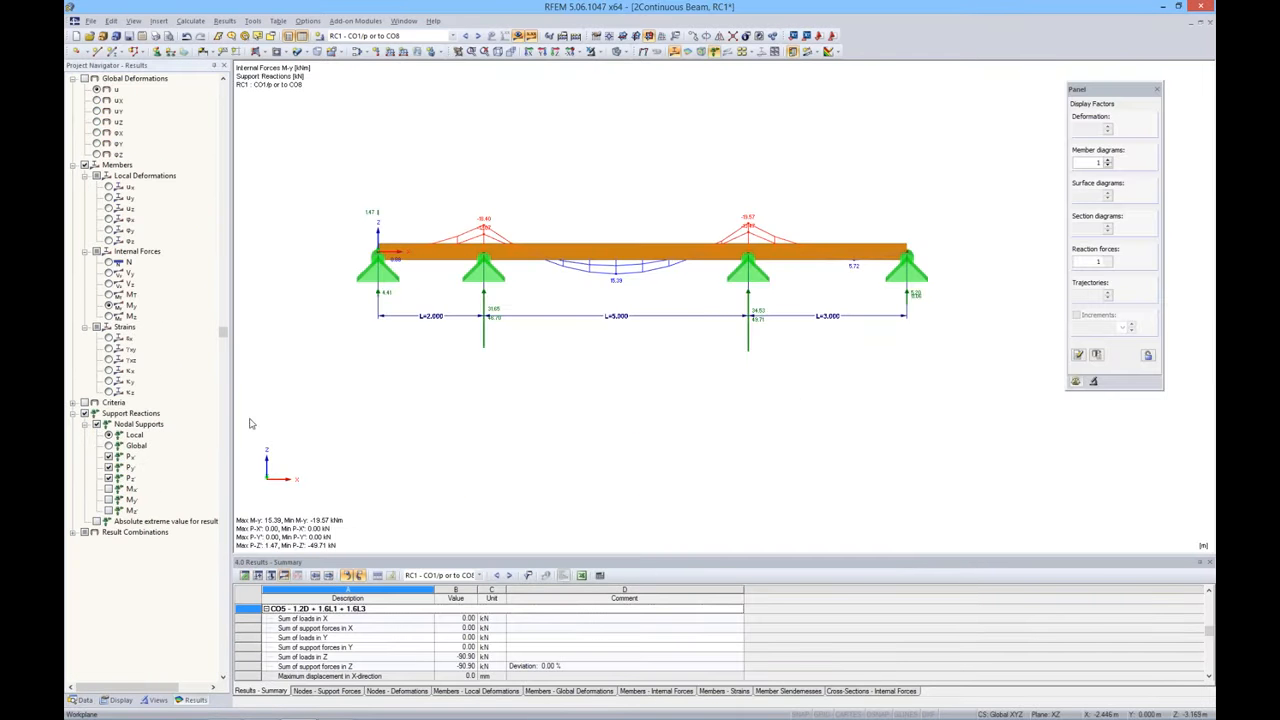
{"action": "left_click", "coordinate": [85, 166]}
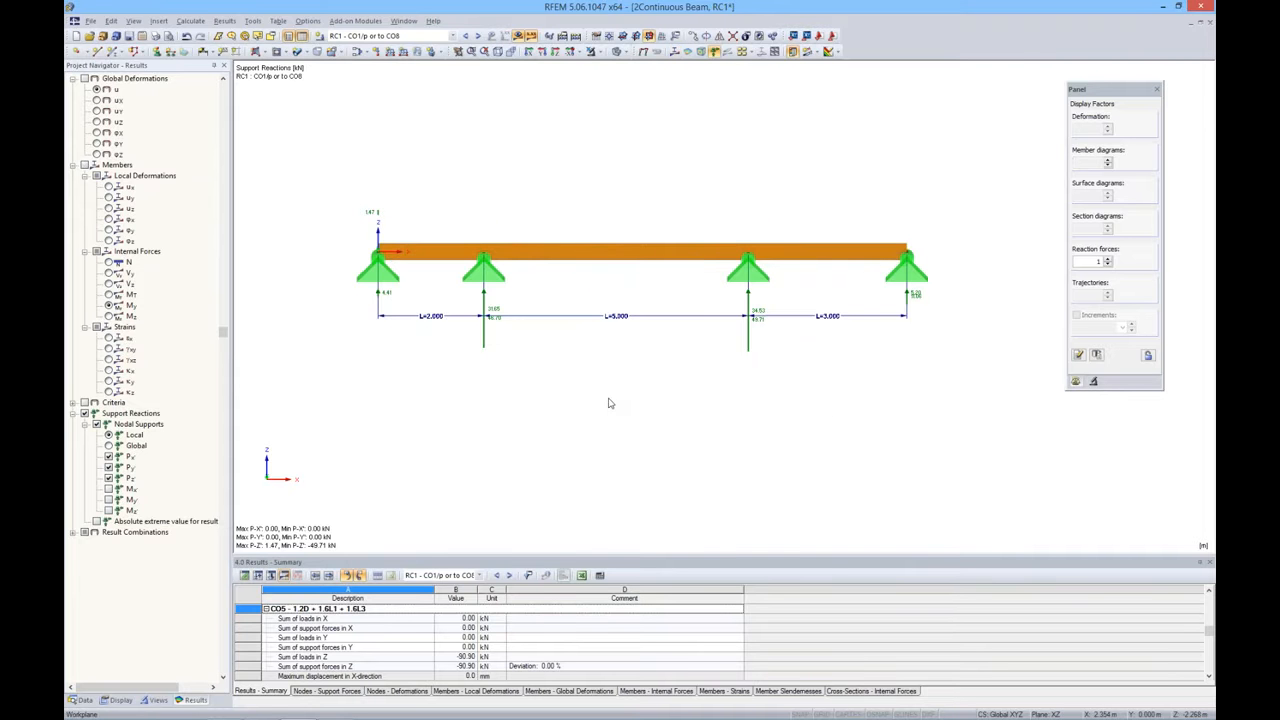
{"action": "left_click", "coordinate": [465, 36]}
{"action": "left_click", "coordinate": [465, 36]}
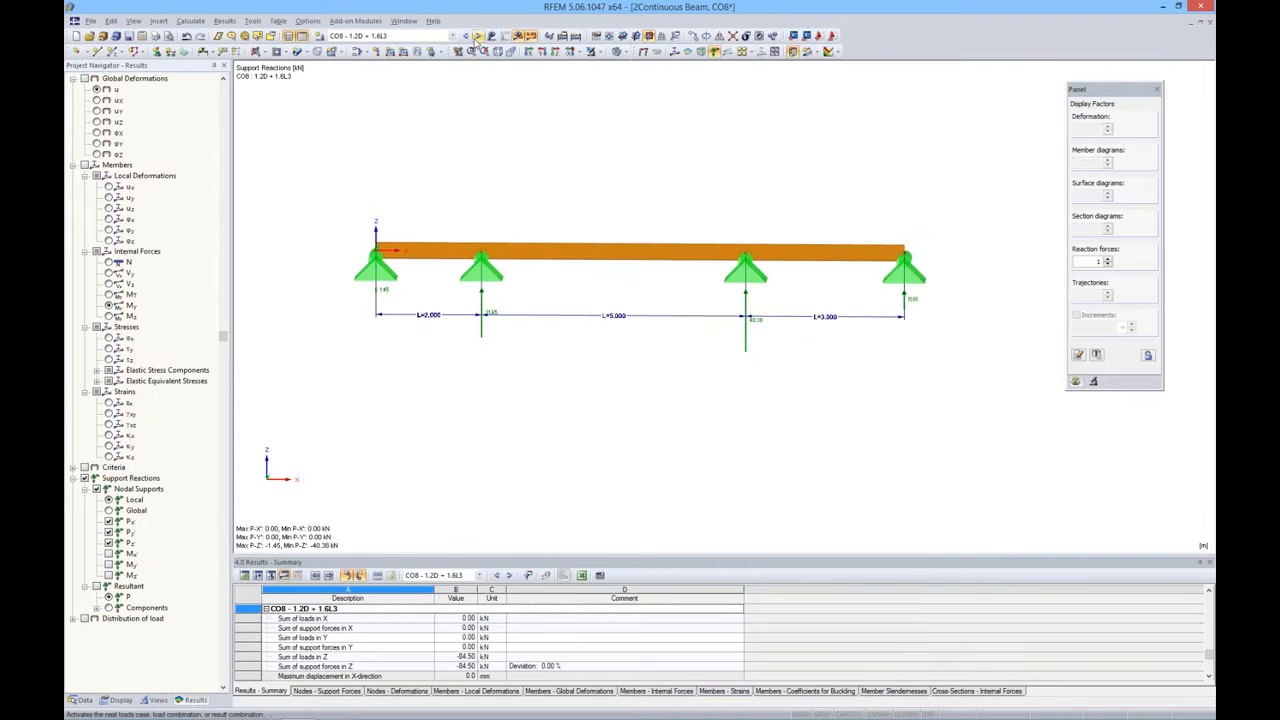
{"action": "left_click", "coordinate": [466, 36]}
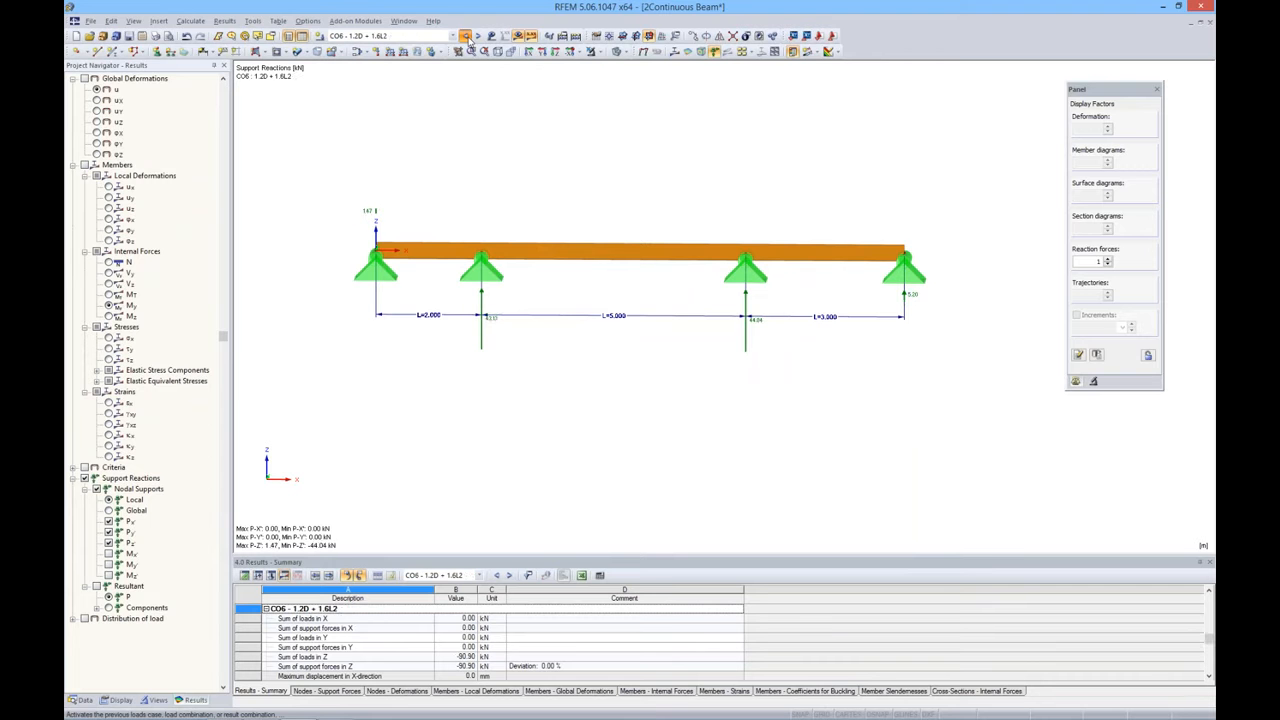
{"action": "left_click", "coordinate": [466, 36]}
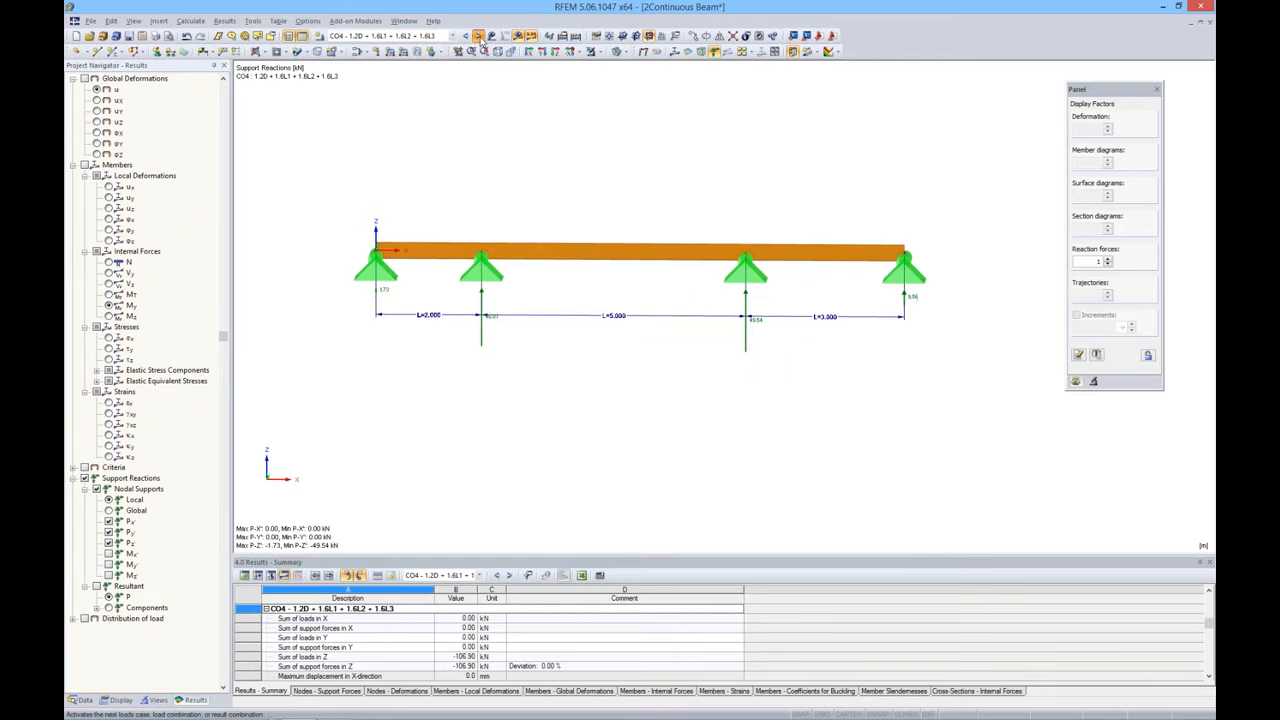
Open the existing report PR1: Printout Report Short from the model's printout reports
{"action": "left_click", "coordinate": [82, 699]}
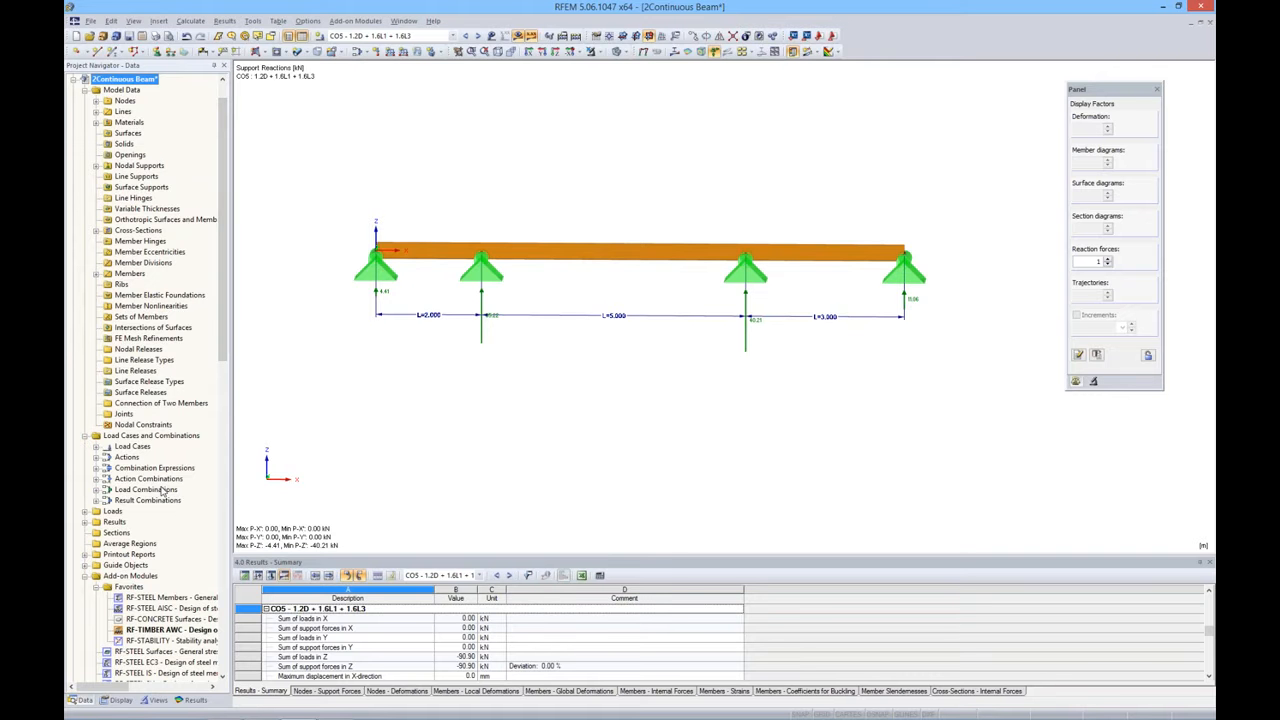
{"action": "left_click", "coordinate": [85, 554]}
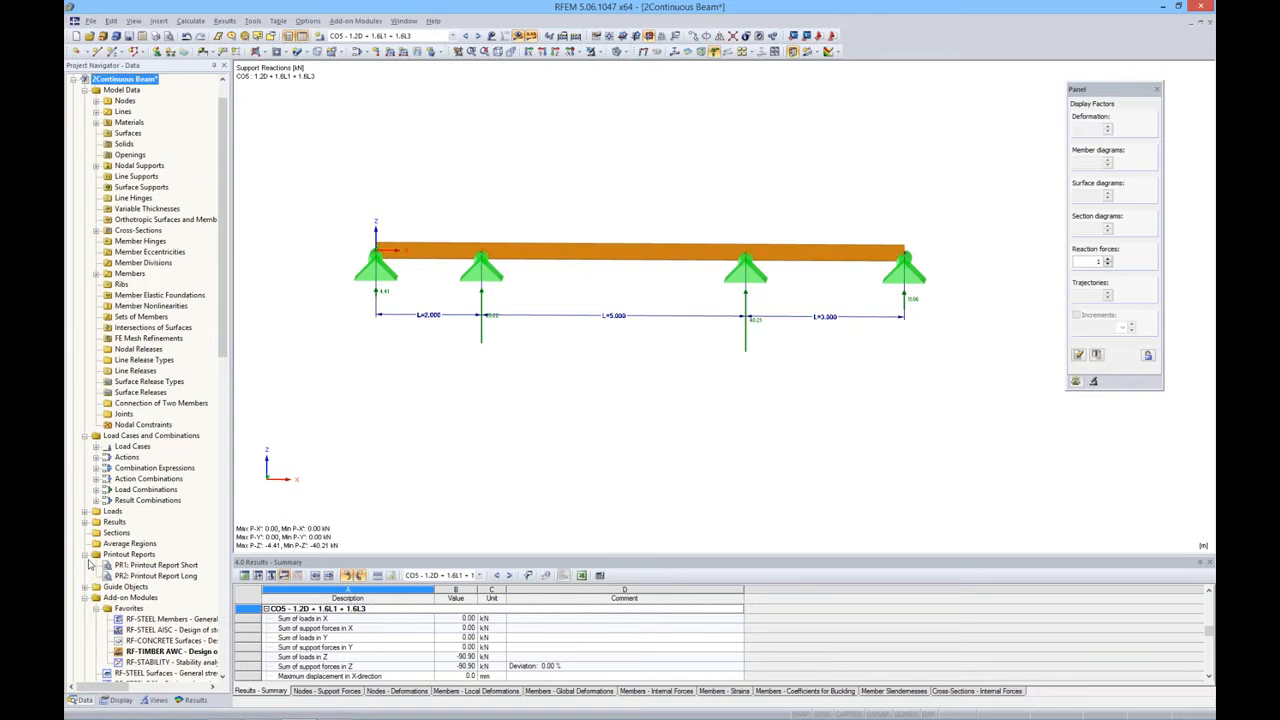
{"action": "double_click", "coordinate": [160, 566]}
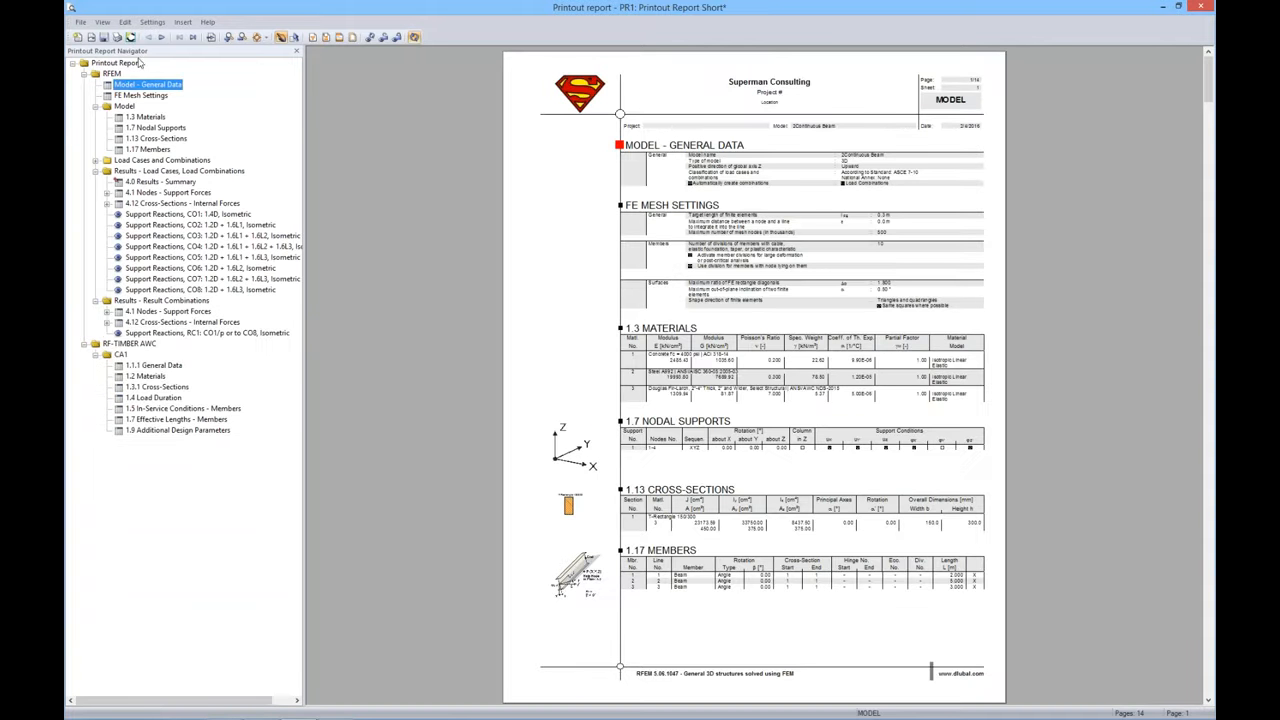
Review the FE mesh settings, nodal support forces and cross-section internal forces in the printout report
{"action": "left_click", "coordinate": [140, 95]}
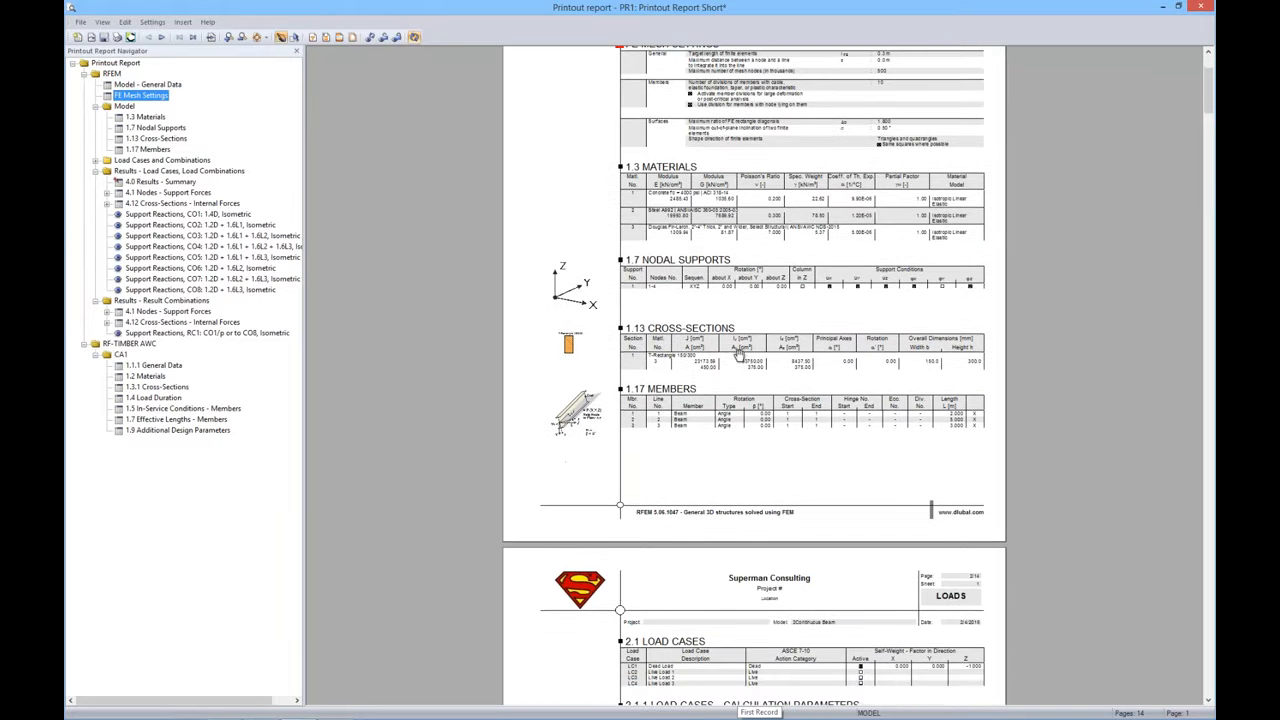
{"action": "left_click", "coordinate": [165, 192]}
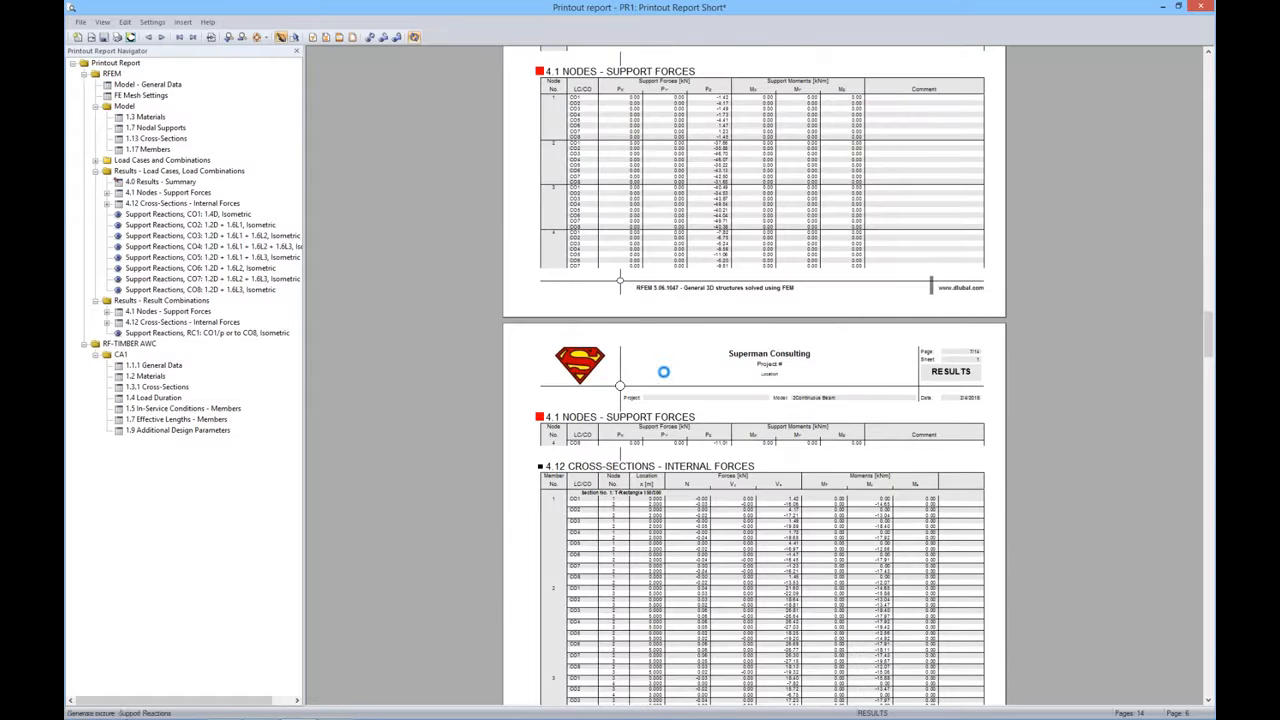
{"action": "scroll", "coordinate": [683, 374], "scroll_direction": "down", "scroll_amount": 5}
{"action": "scroll", "coordinate": [683, 374], "scroll_direction": "down", "scroll_amount": 8}
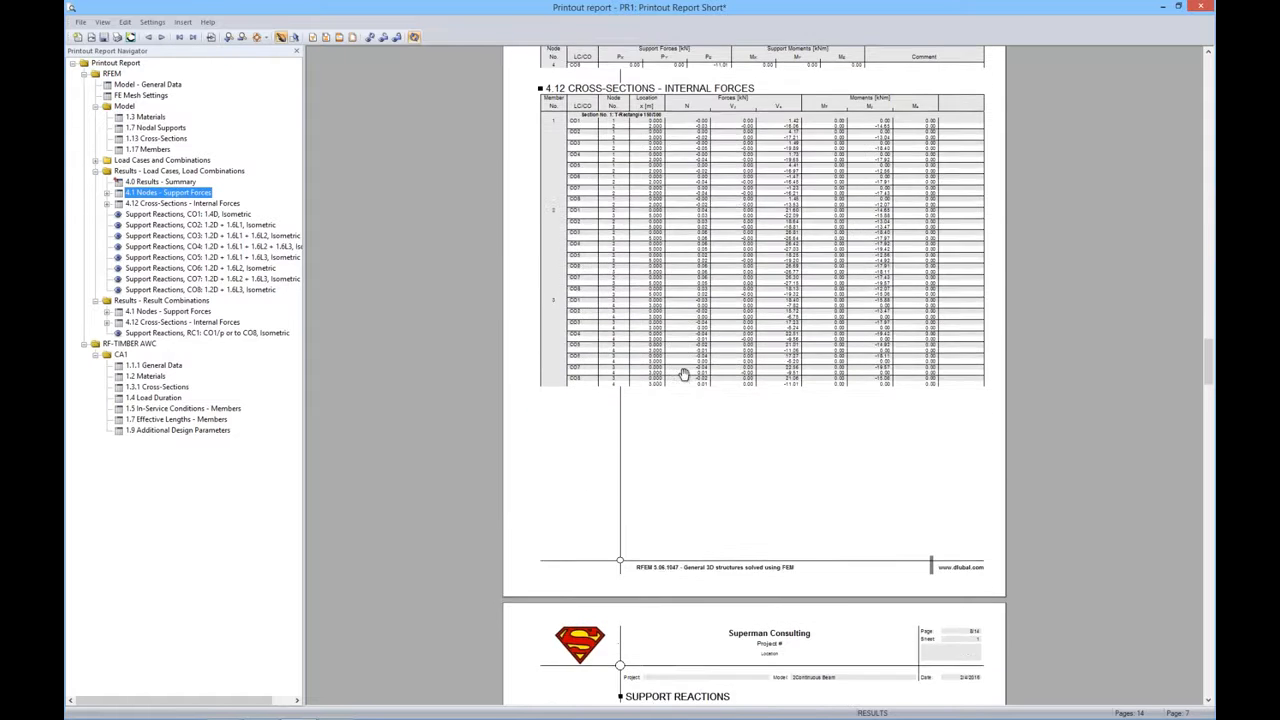
{"action": "scroll", "coordinate": [755, 375], "scroll_direction": "down", "scroll_amount": 2}
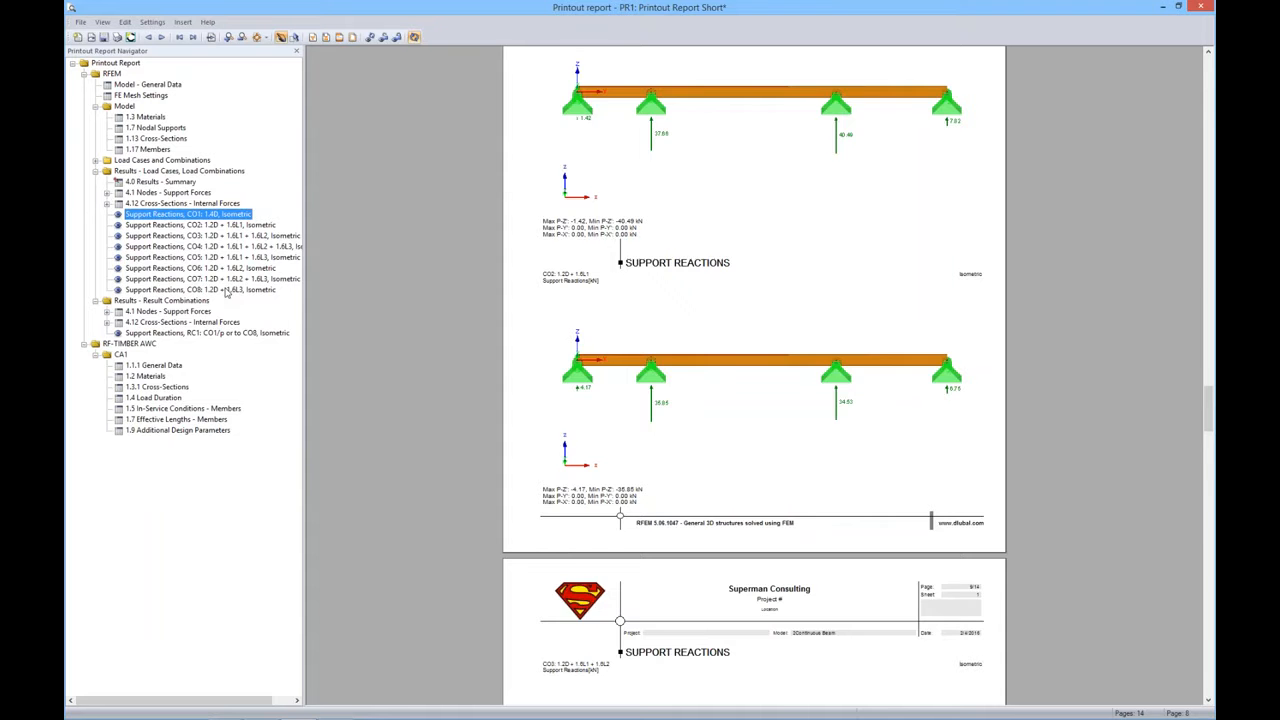
{"action": "scroll", "coordinate": [695, 376], "scroll_direction": "up", "scroll_amount": 4}
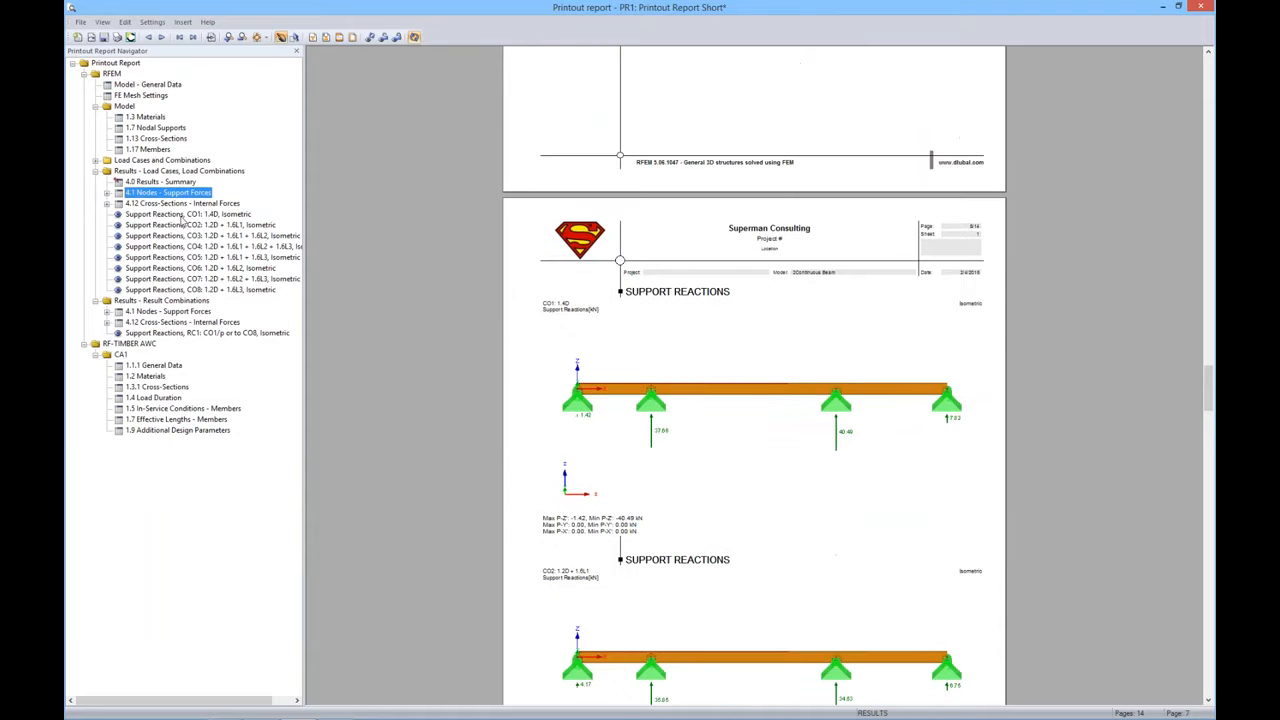
Check the report's support reaction graphics from CO1 to CO5 and close the report without saving it
{"action": "left_click", "coordinate": [183, 216]}
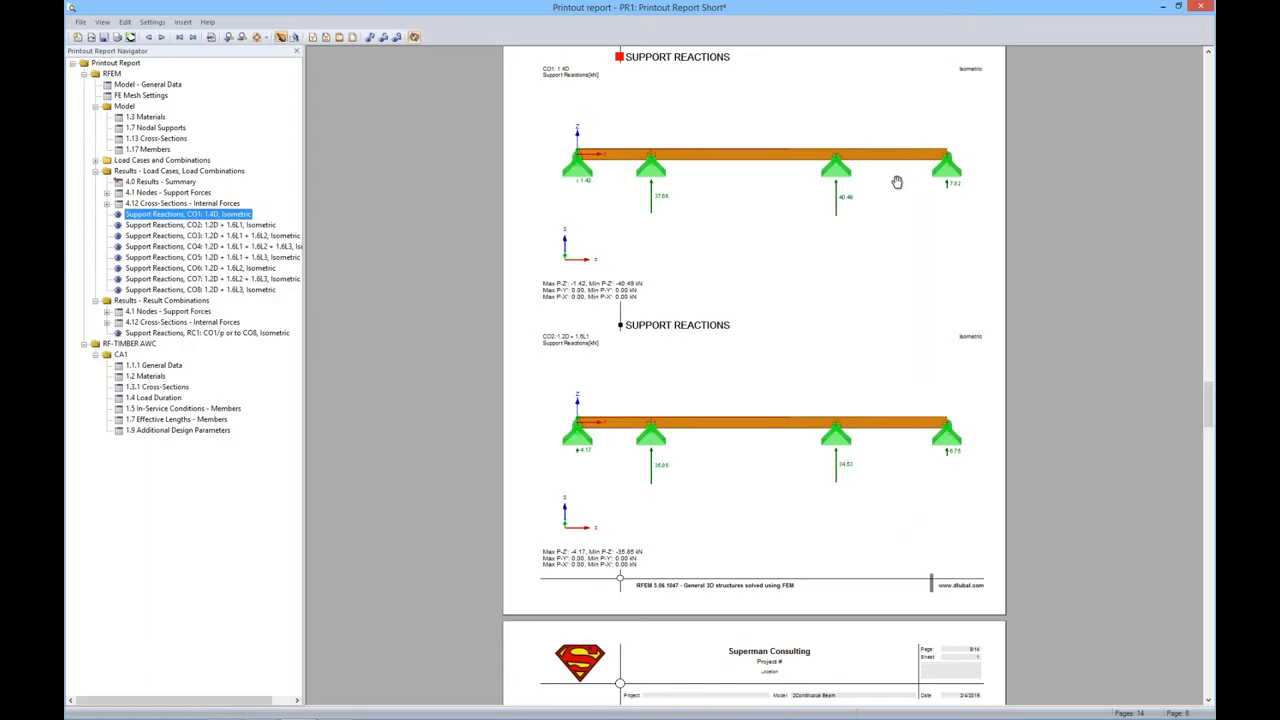
{"action": "scroll", "coordinate": [680, 420], "scroll_direction": "down", "scroll_amount": 3}
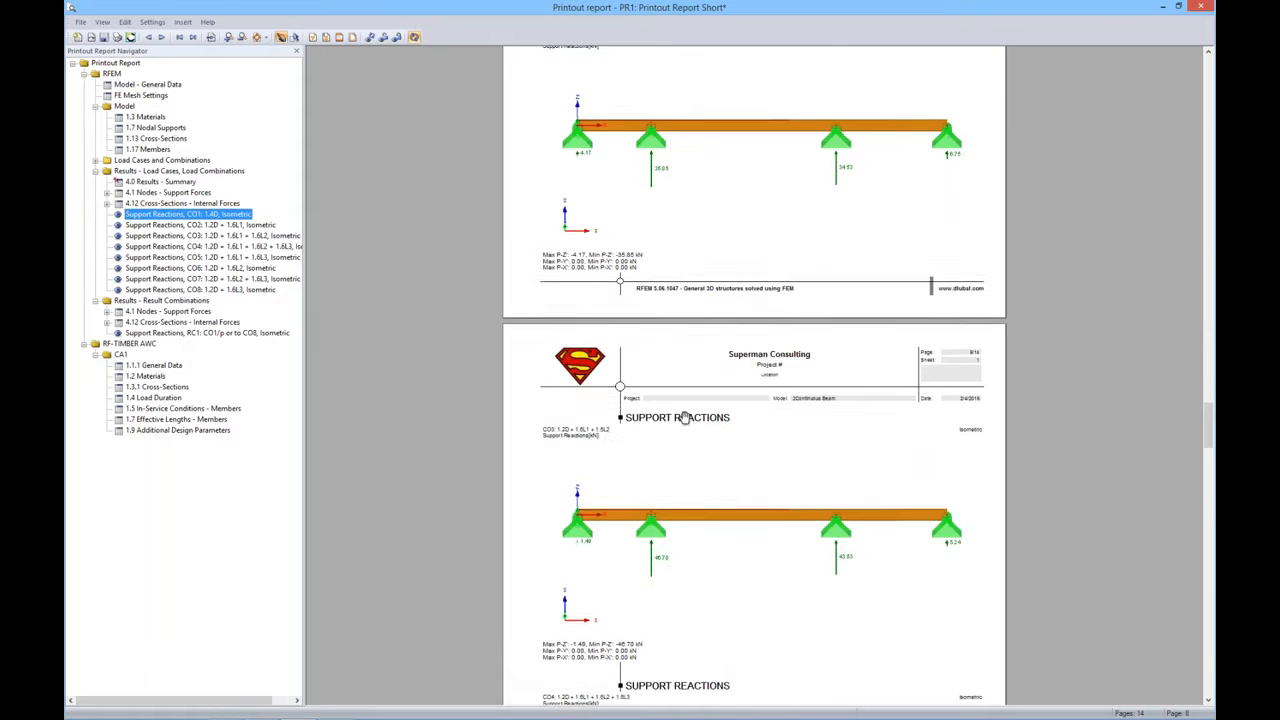
{"action": "scroll", "coordinate": [685, 417], "scroll_direction": "down", "scroll_amount": 1}
{"action": "left_click", "coordinate": [565, 409]}
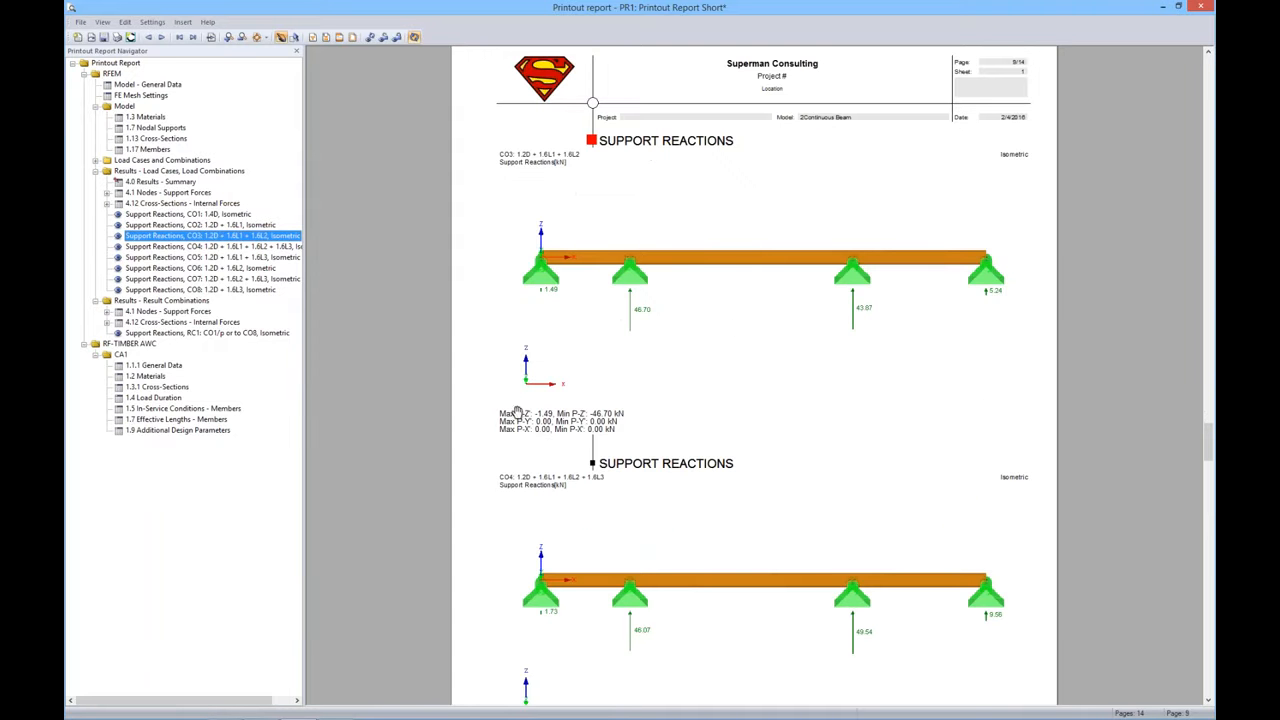
{"action": "scroll", "coordinate": [627, 466], "scroll_direction": "down", "scroll_amount": 5}
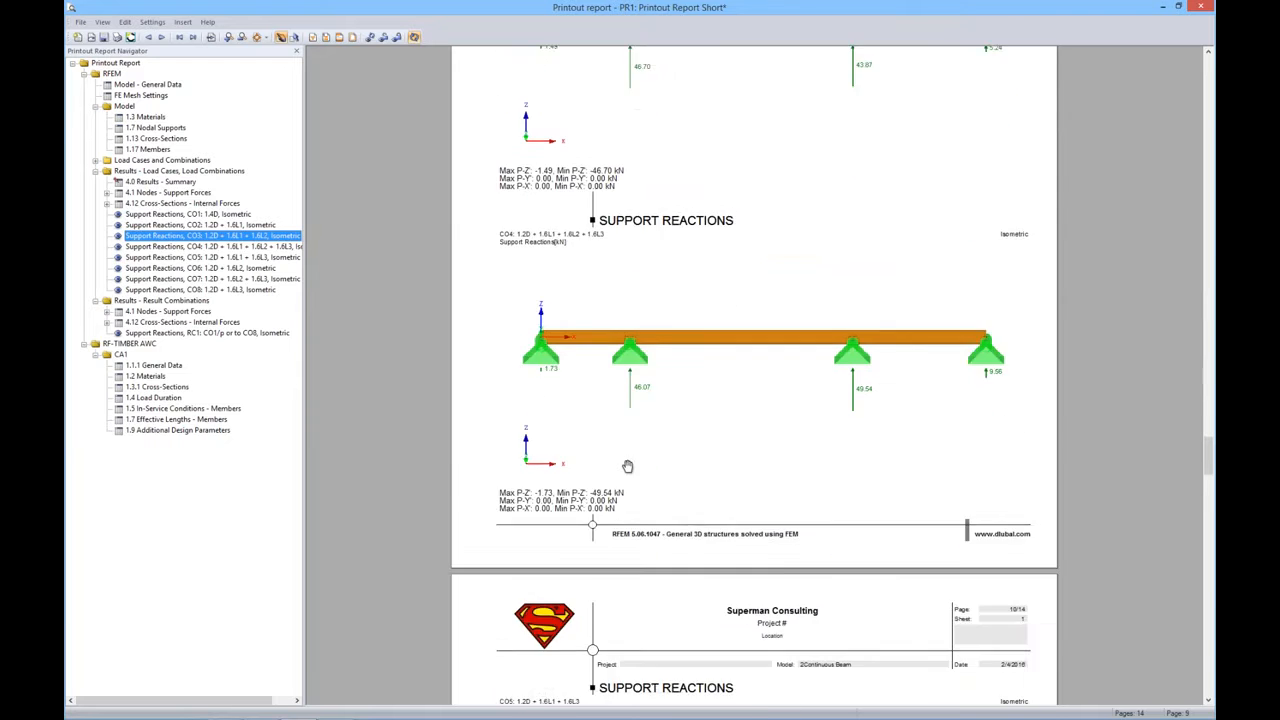
{"action": "scroll", "coordinate": [627, 466], "scroll_direction": "down", "scroll_amount": 5}
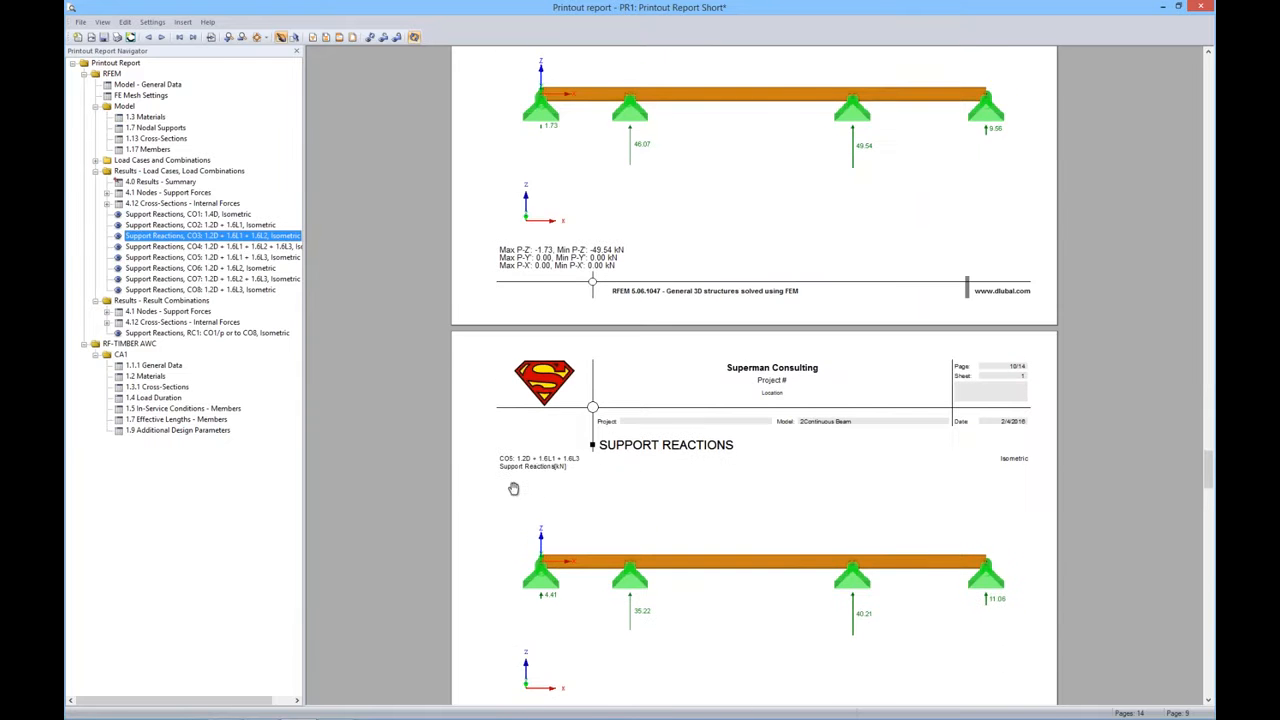
{"action": "scroll", "coordinate": [513, 488], "scroll_direction": "down", "scroll_amount": 6}
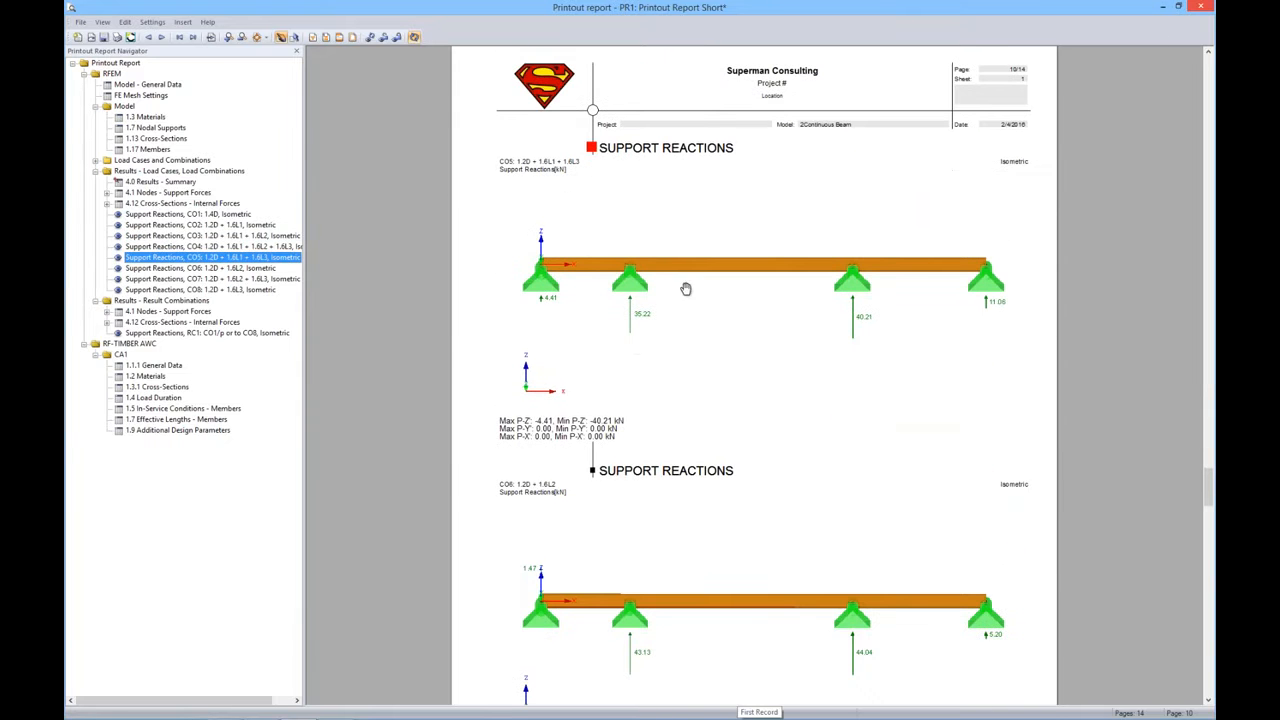
{"action": "left_click", "coordinate": [1203, 8]}
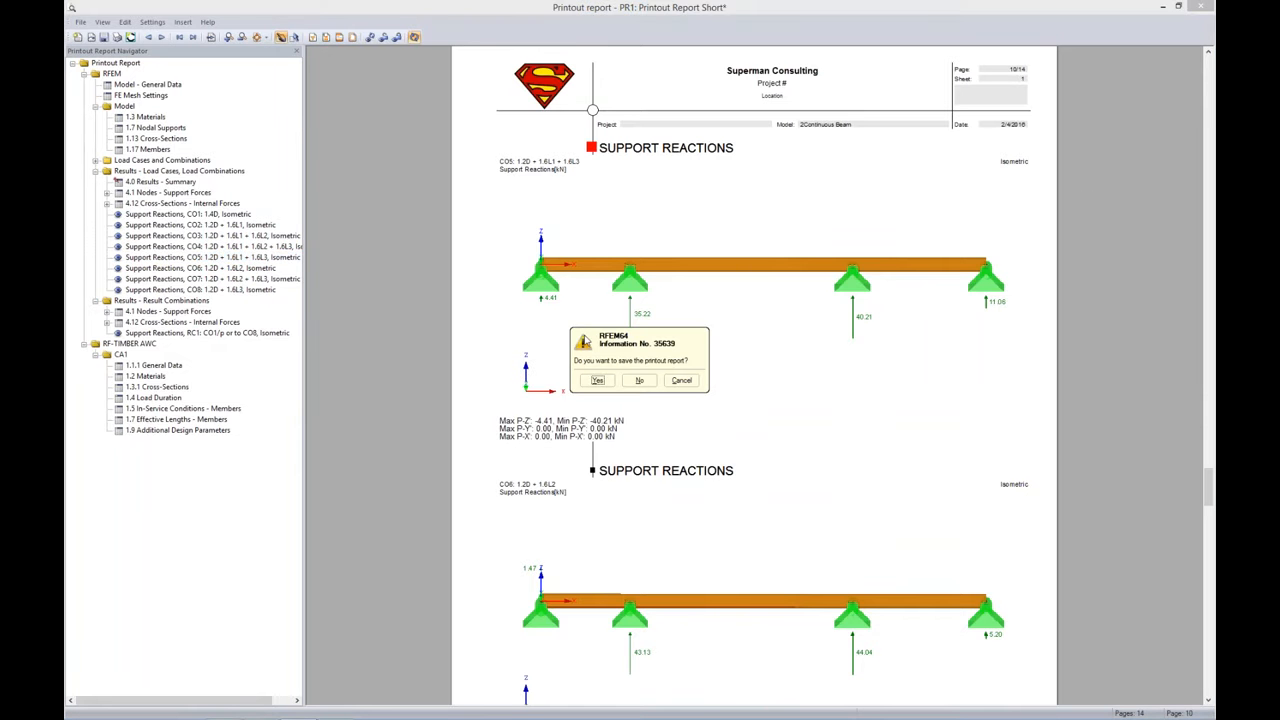
{"action": "left_click", "coordinate": [639, 380]}
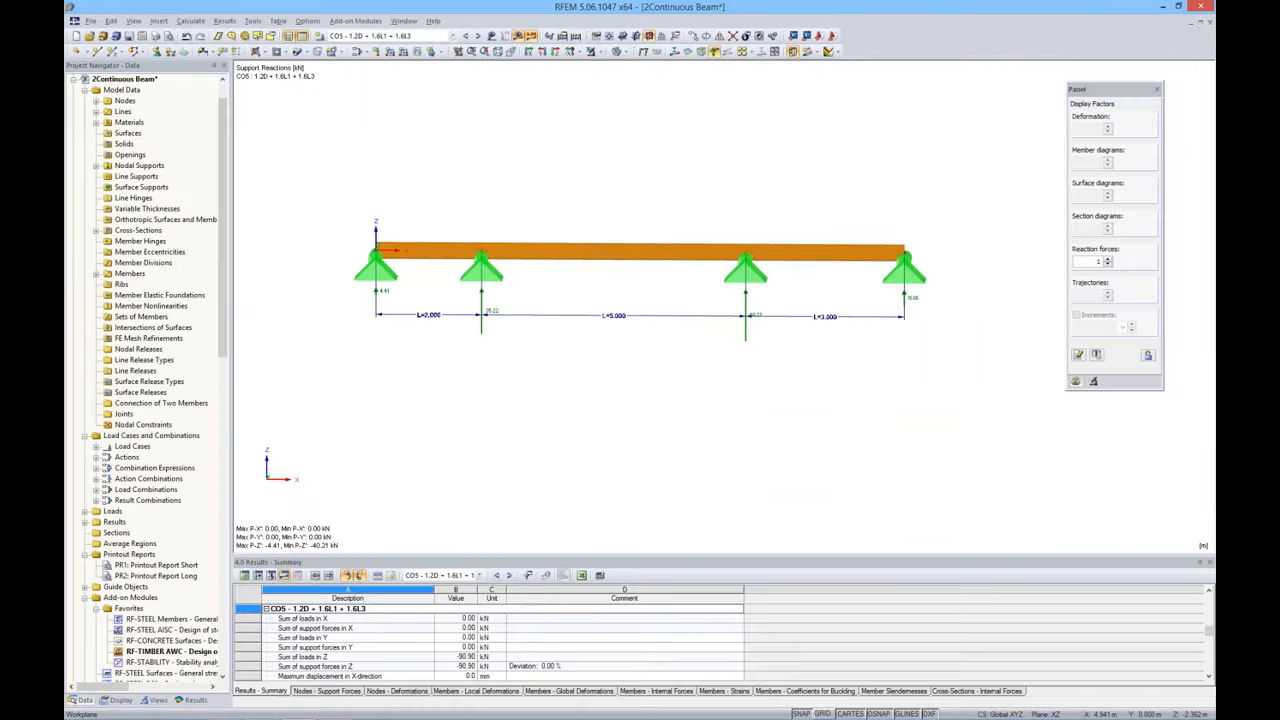
Set the span length parameters in the parameter list to a = 5 m, b = 2 m and c = 3 m and apply them
{"action": "left_click", "coordinate": [244, 577]}
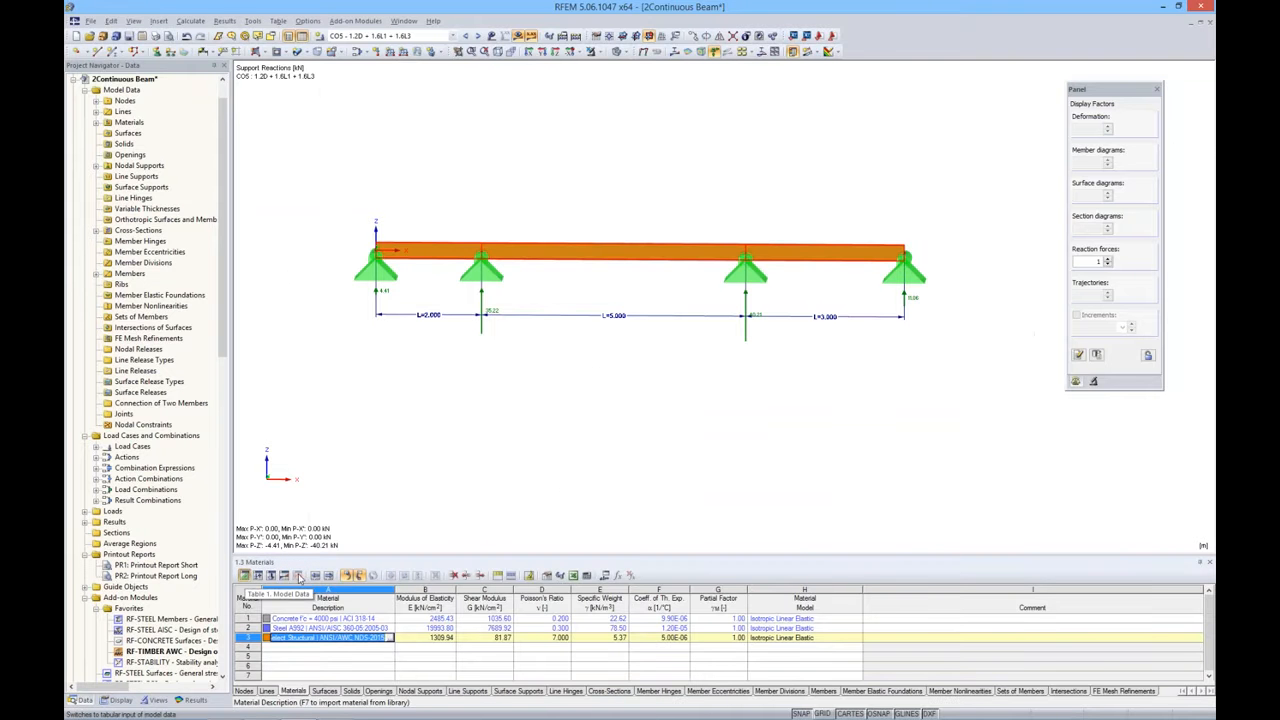
{"action": "left_click", "coordinate": [604, 576]}
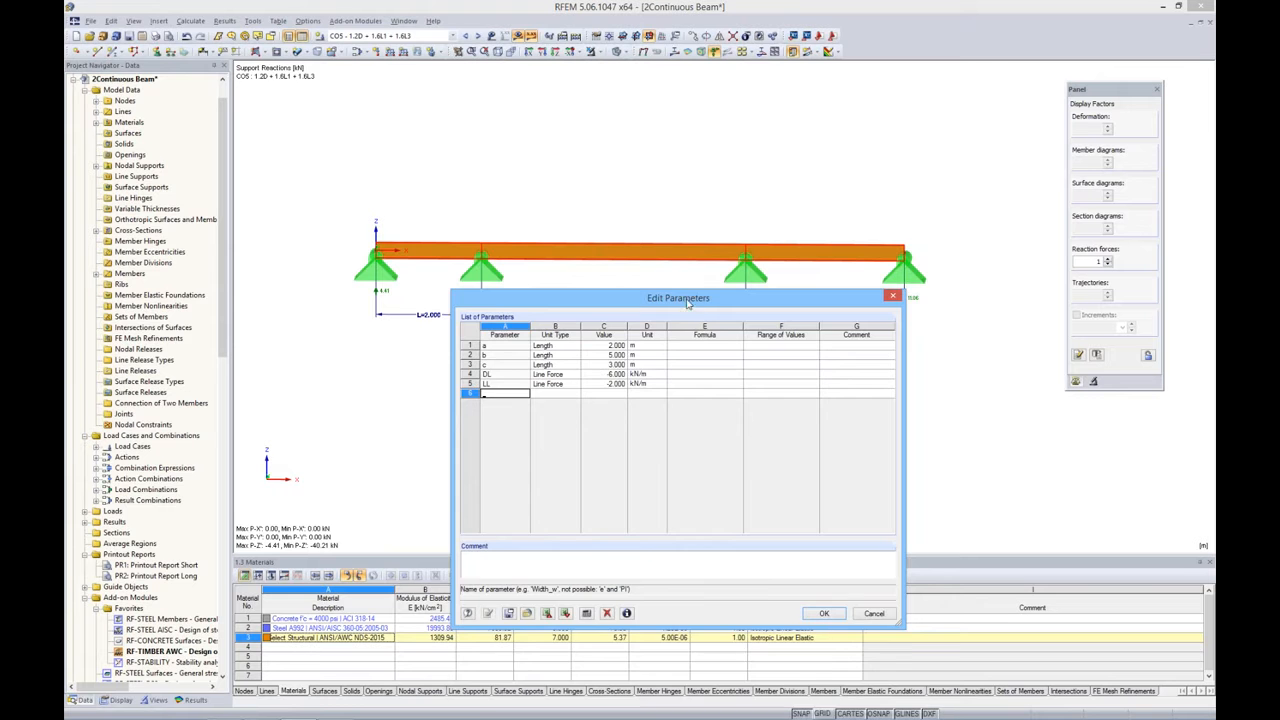
{"action": "left_click_drag", "start_coordinate": [688, 304], "coordinate": [670, 393]}
{"action": "left_click", "coordinate": [590, 434]}
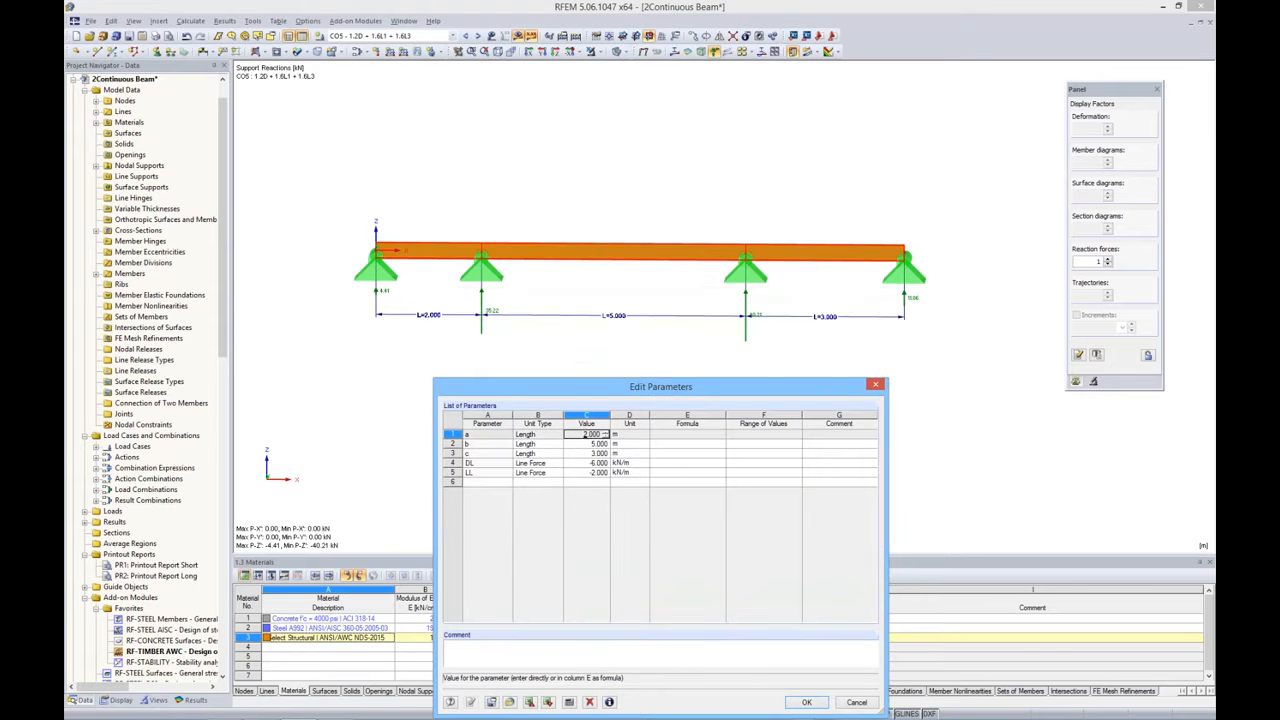
{"action": "type", "text": "5.000"}
{"action": "key", "text": "Return"}
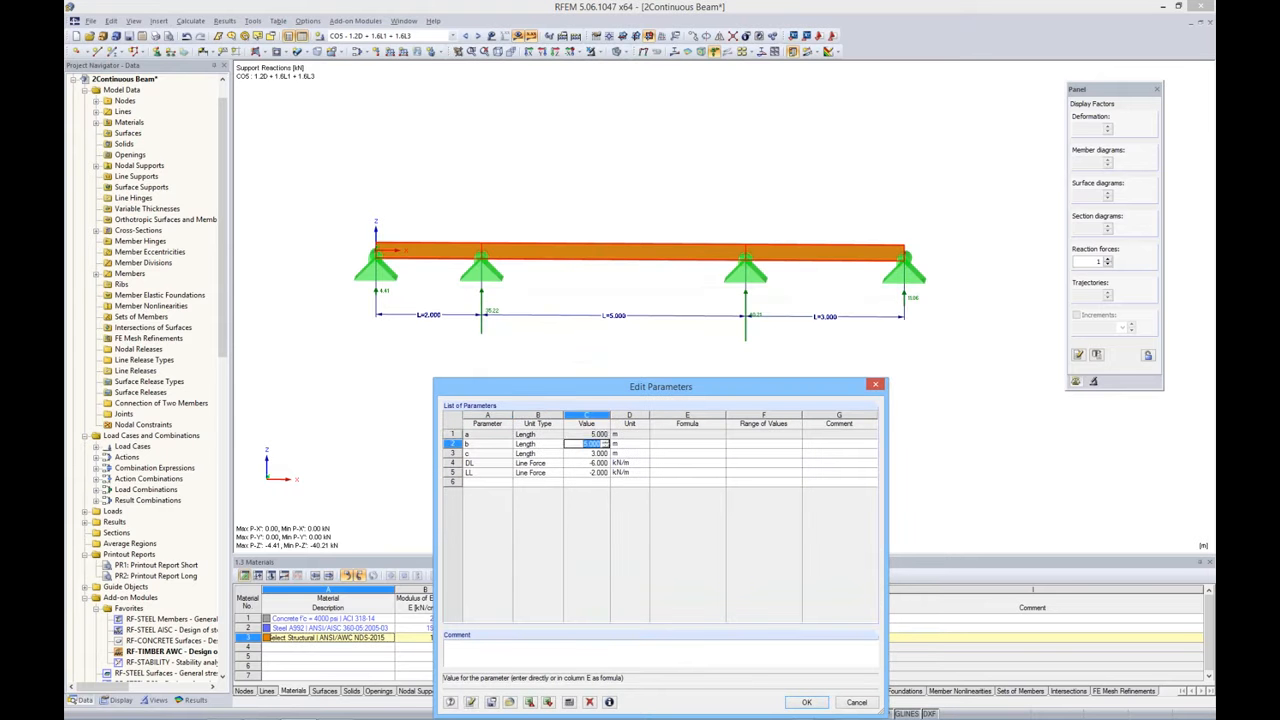
{"action": "type", "text": "2"}
{"action": "key", "text": "Return"}
{"action": "type", "text": "3"}
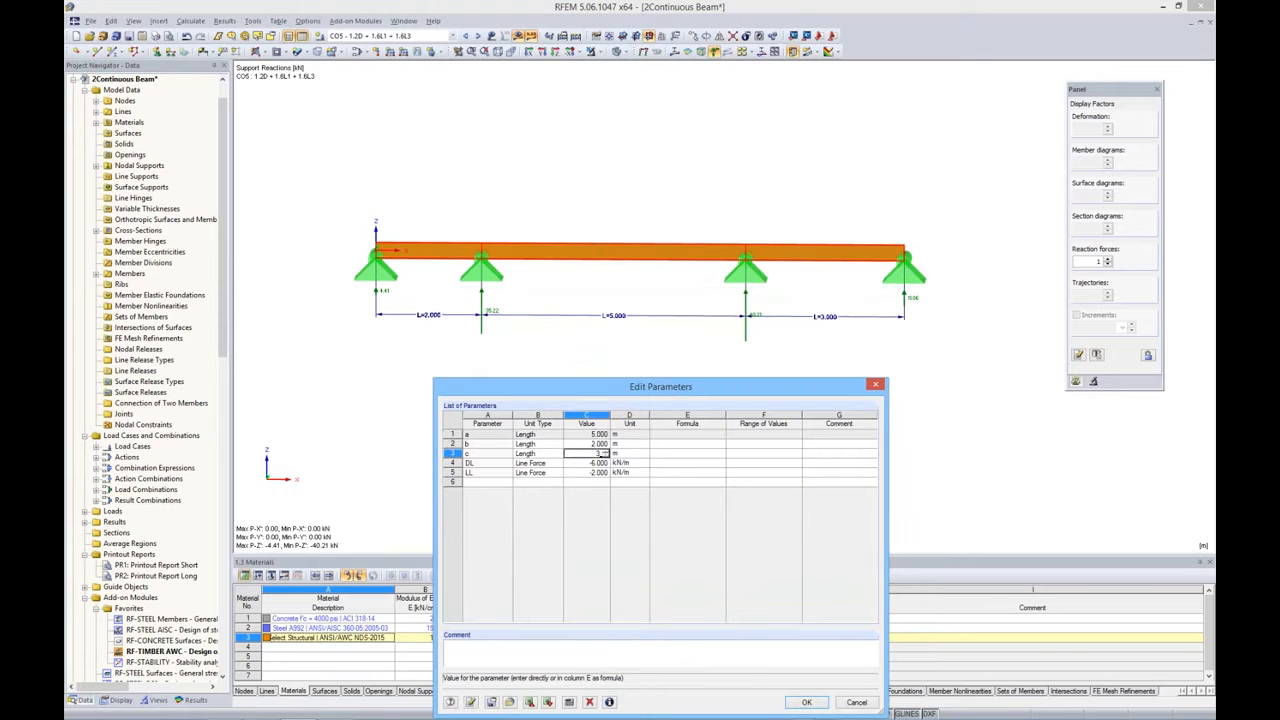
{"action": "left_click", "coordinate": [690, 472]}
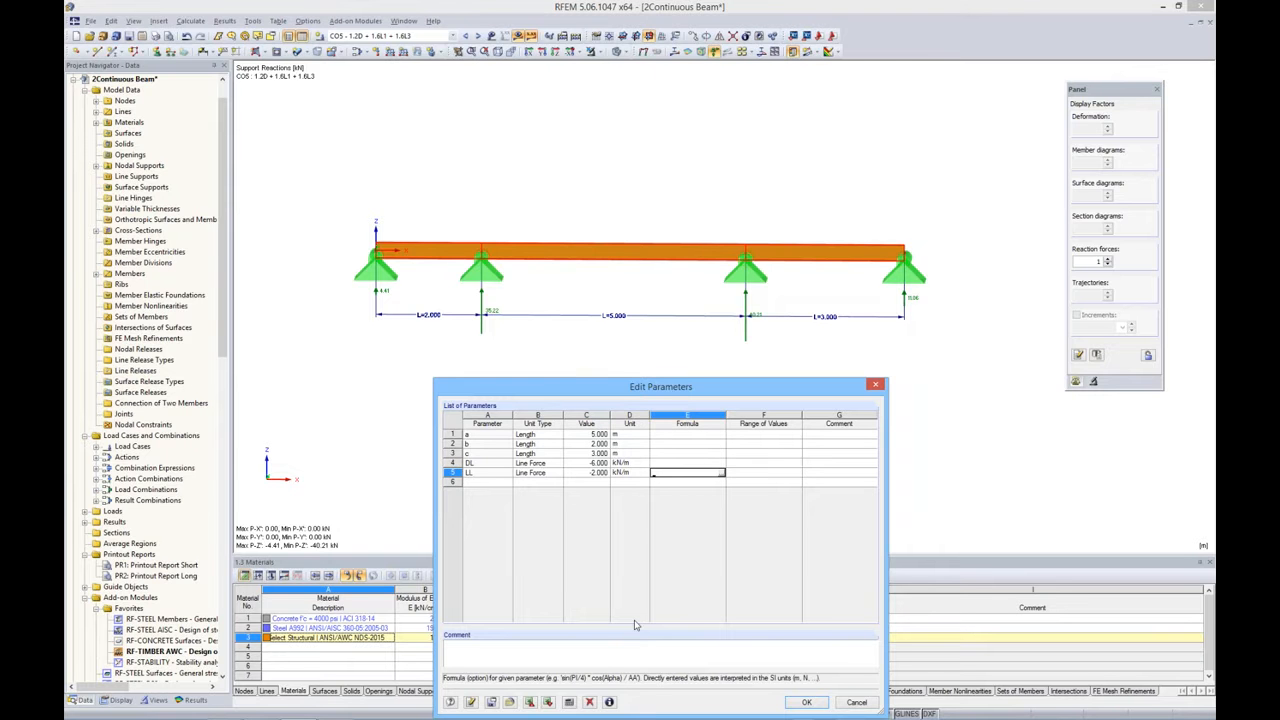
{"action": "left_click", "coordinate": [806, 702]}
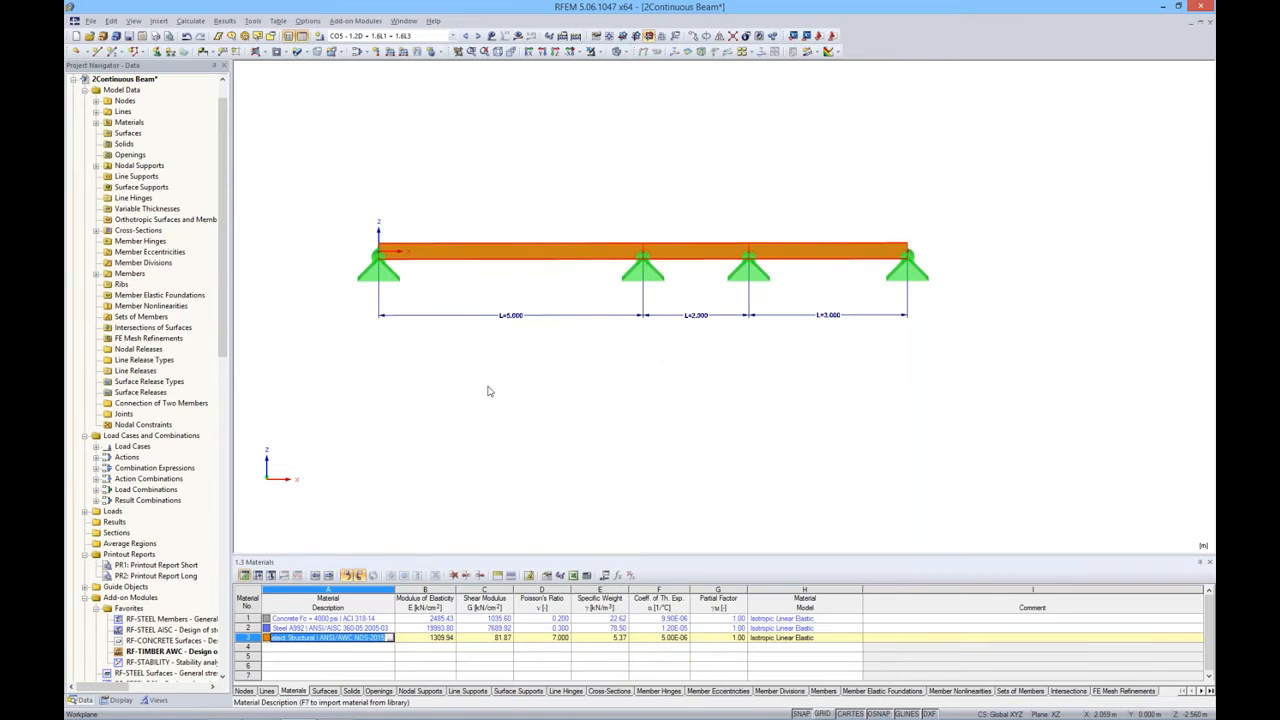
Calculate and show the results for the changed spans, and reopen the report PR1: Printout Report Short
{"action": "left_click", "coordinate": [516, 37]}
{"action": "left_click", "coordinate": [603, 397]}
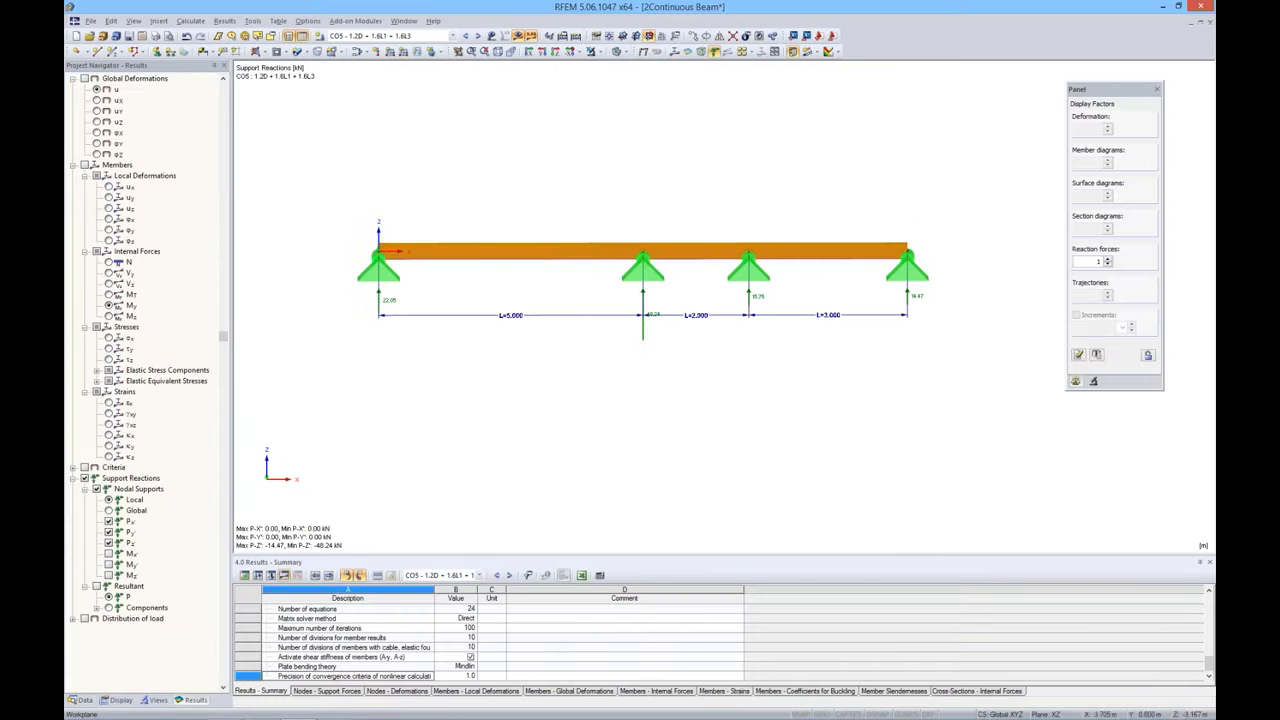
{"action": "left_click", "coordinate": [86, 699]}
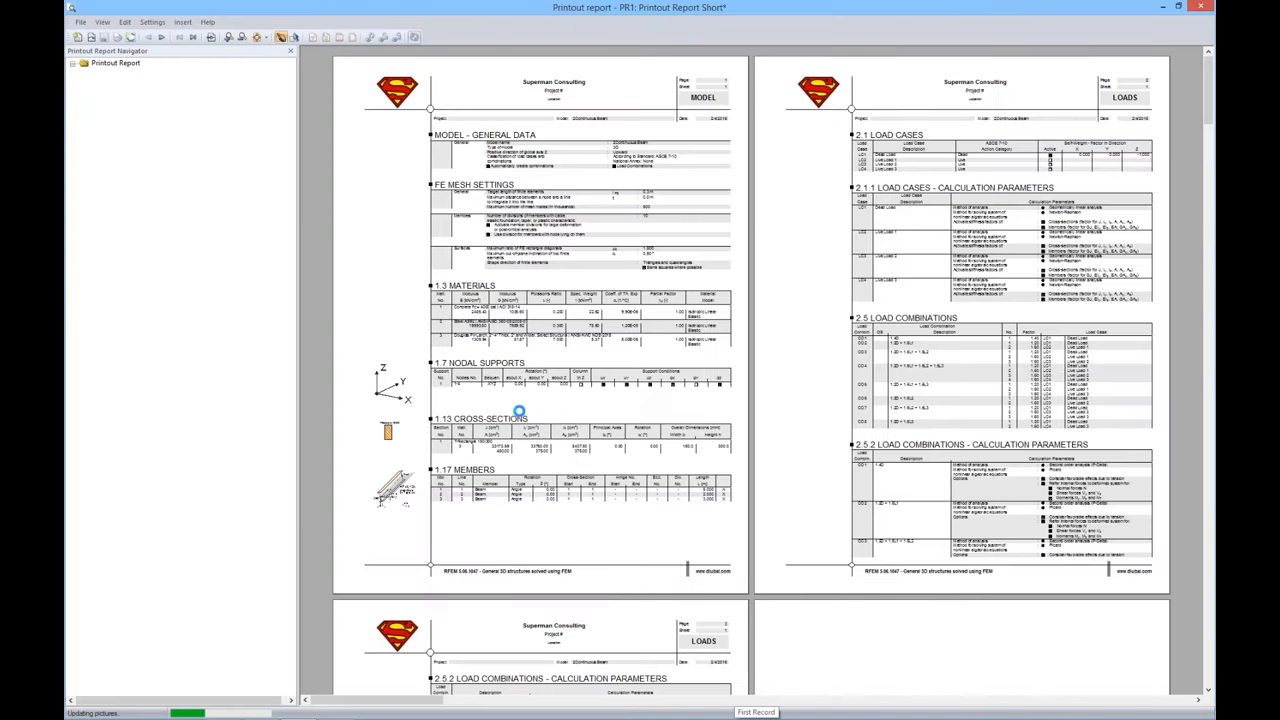
Review the report's pictures for load combinations CO1 to CO4, and save the report on closing it
{"action": "left_click", "coordinate": [169, 214]}
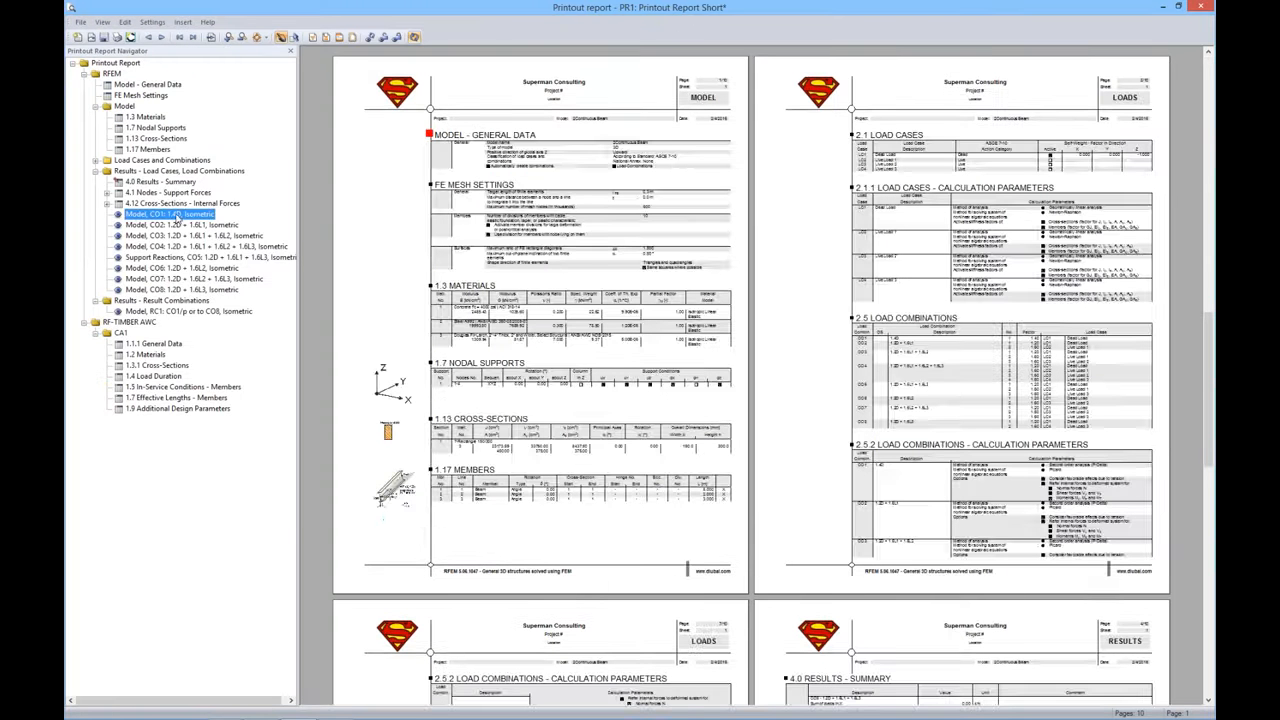
{"action": "scroll", "coordinate": [565, 303], "scroll_direction": "up", "scroll_amount": 1, "text": "ctrl"}
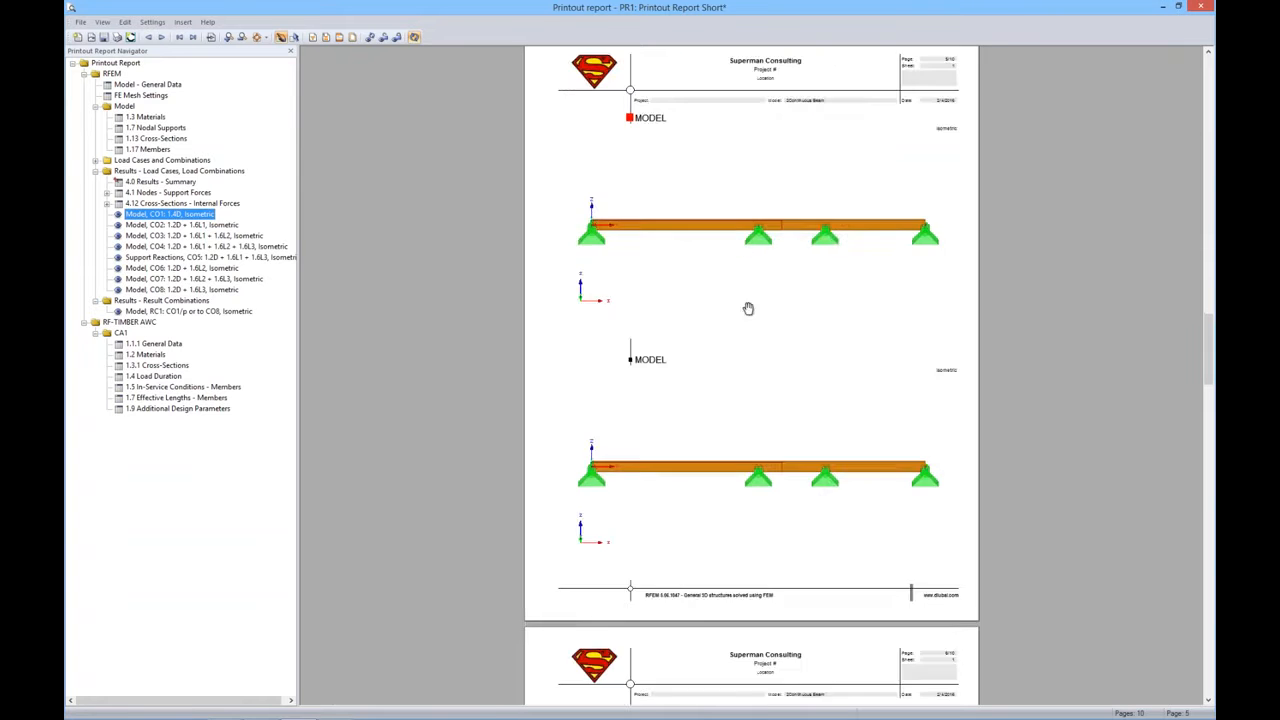
{"action": "scroll", "coordinate": [789, 303], "scroll_direction": "up", "scroll_amount": 2, "text": "ctrl"}
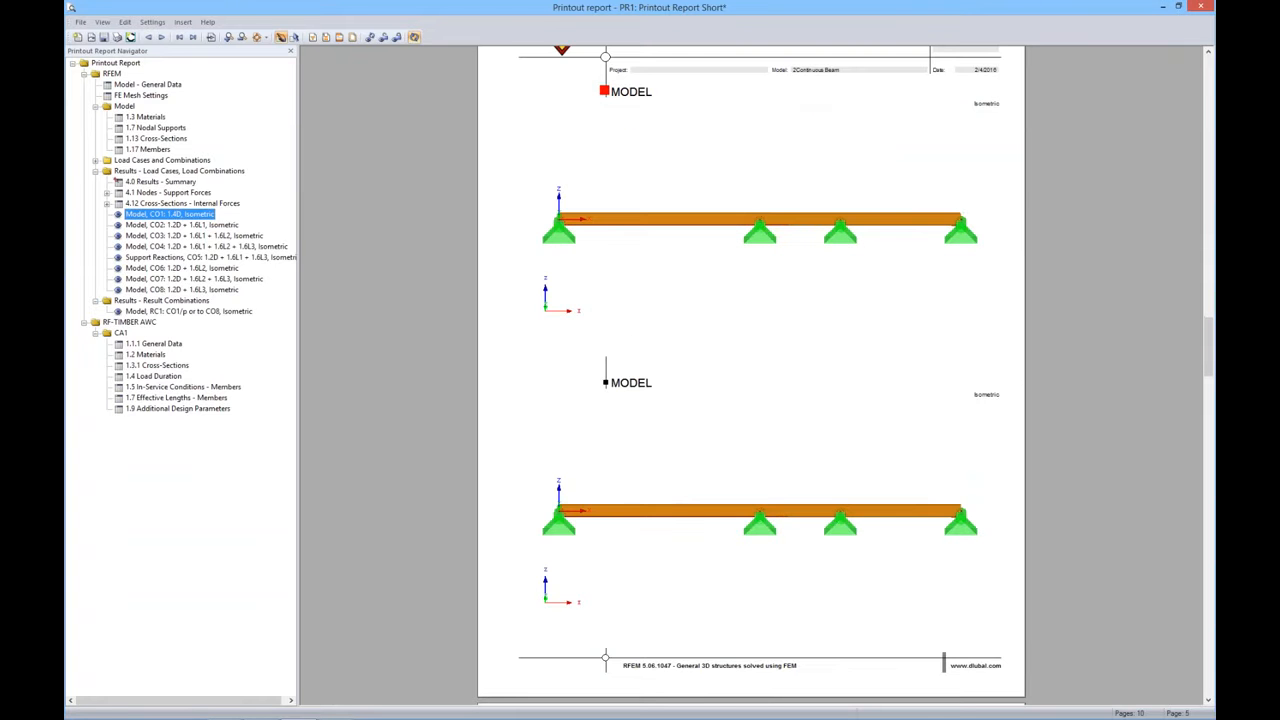
{"action": "left_click", "coordinate": [213, 226]}
{"action": "left_click", "coordinate": [213, 236]}
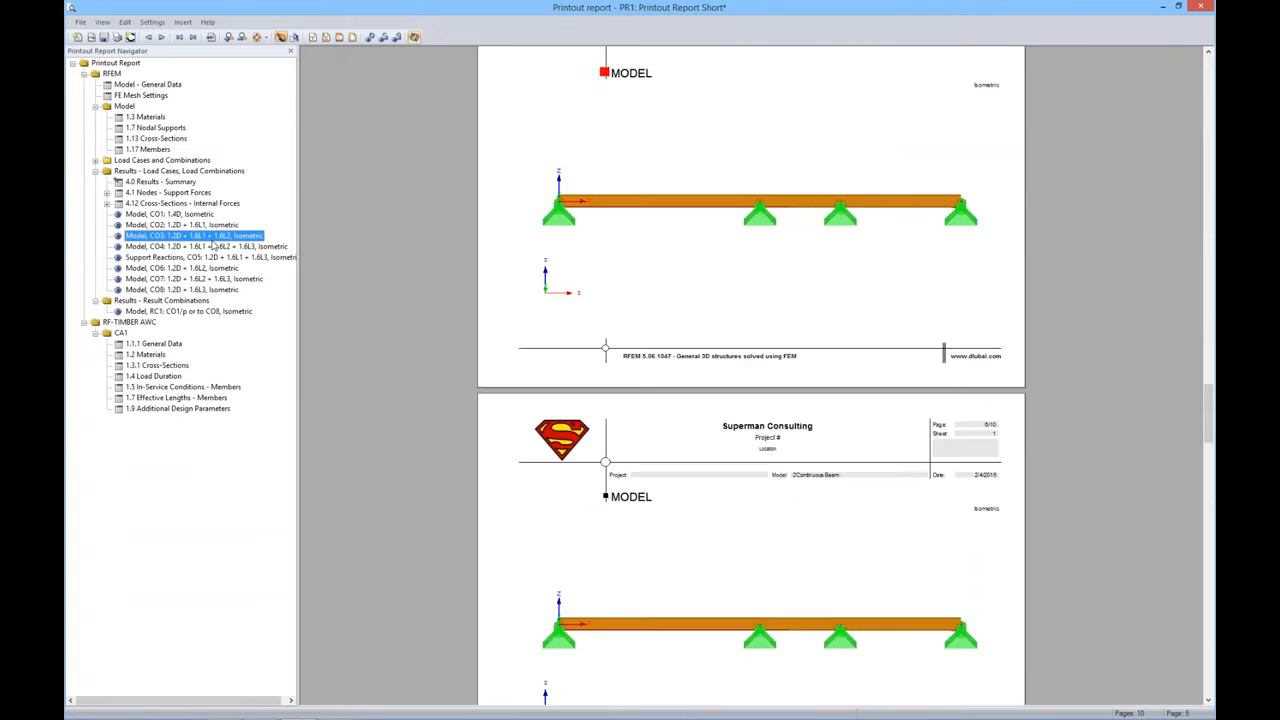
{"action": "left_click", "coordinate": [214, 247]}
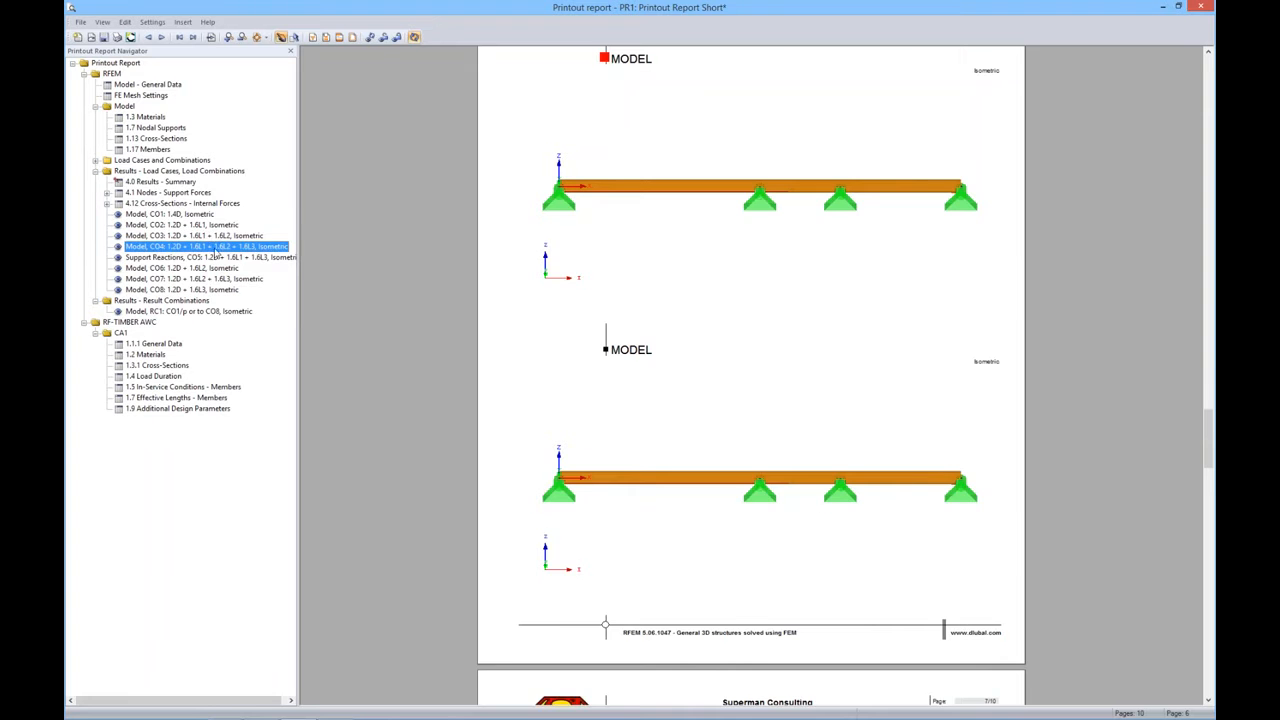
{"action": "left_click", "coordinate": [1199, 8]}
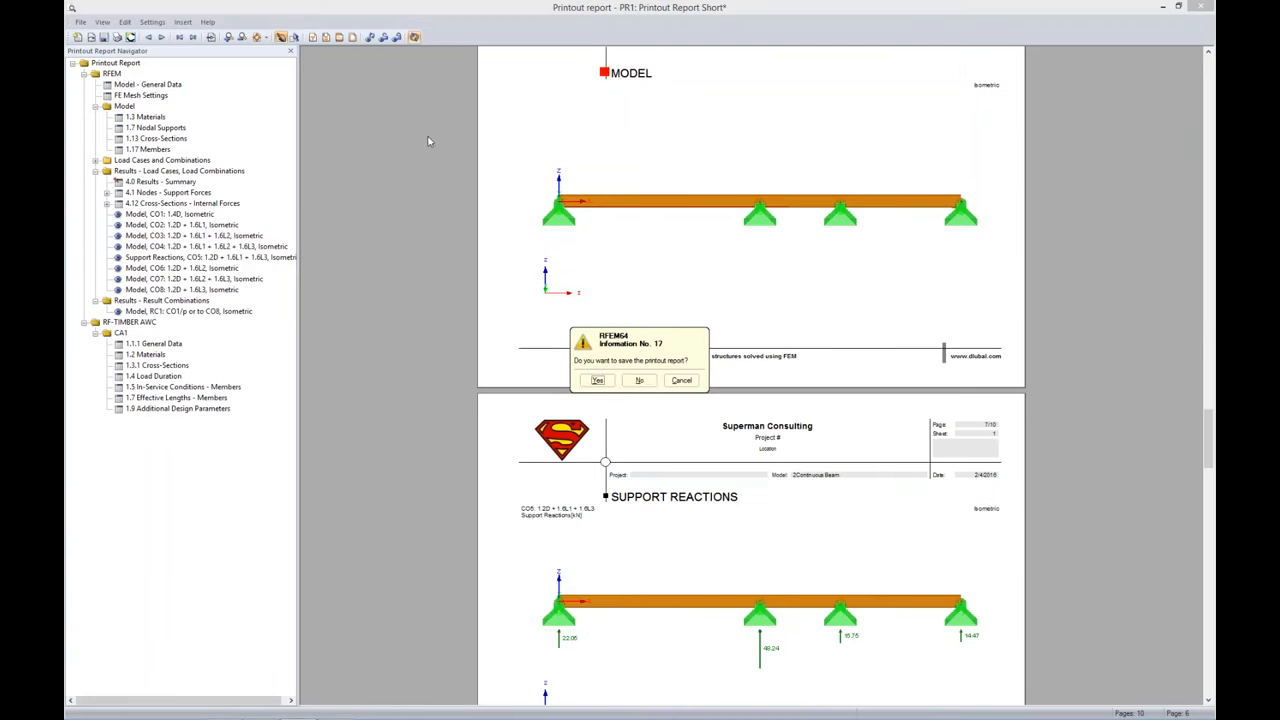
{"action": "left_click", "coordinate": [601, 376]}
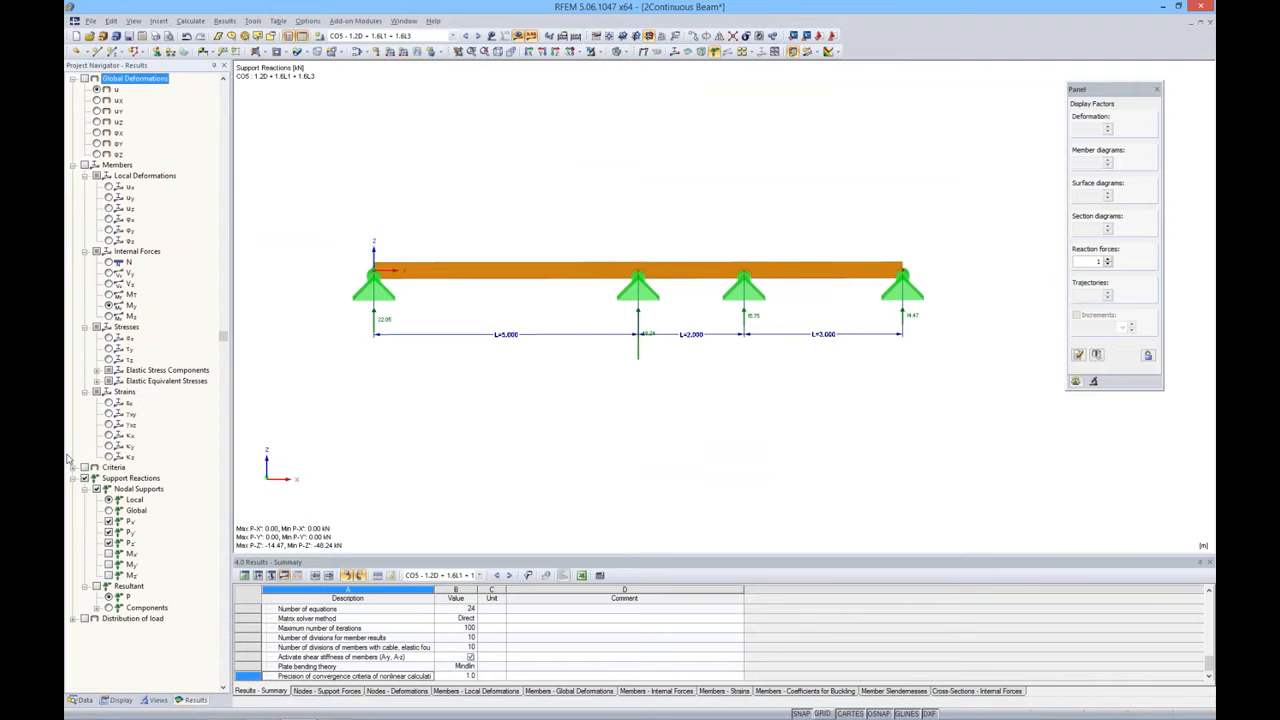
Show the member bending moment My instead of the support reactions and enlarge the member diagrams to a display factor of 1.5
{"action": "left_click", "coordinate": [84, 700]}
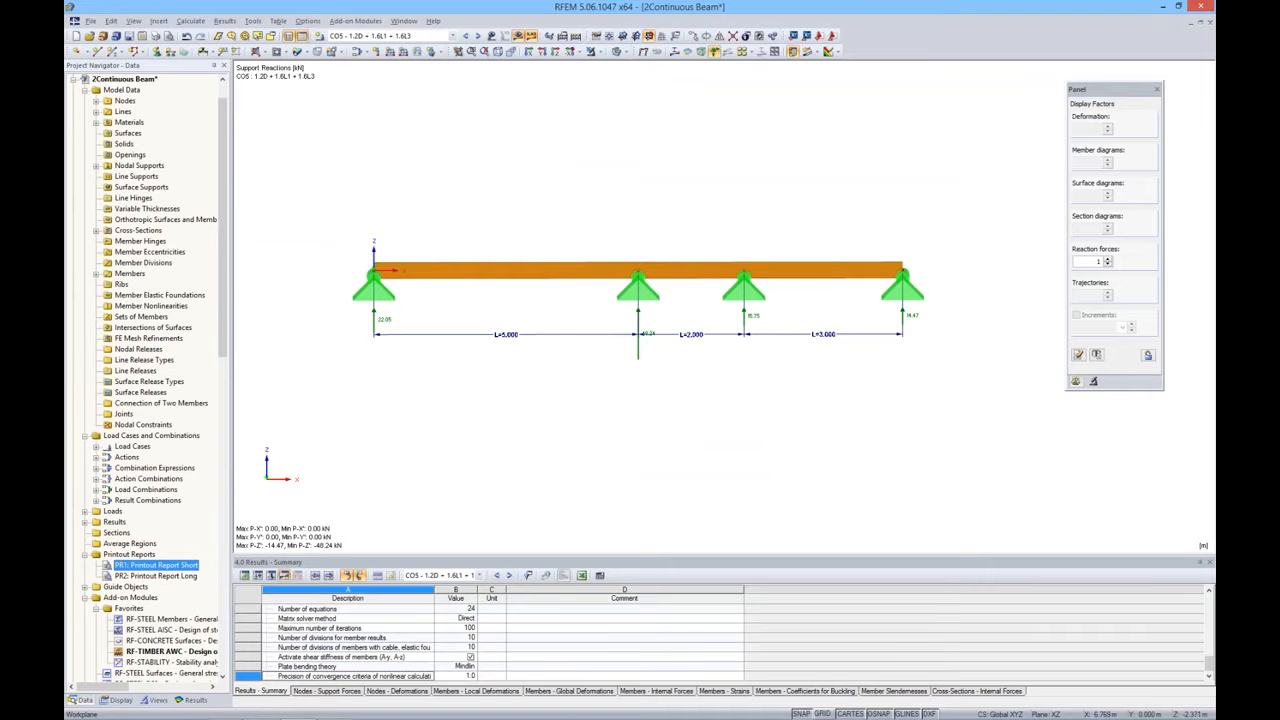
{"action": "middle_click_drag", "start_coordinate": [722, 398], "coordinate": [709, 403]}
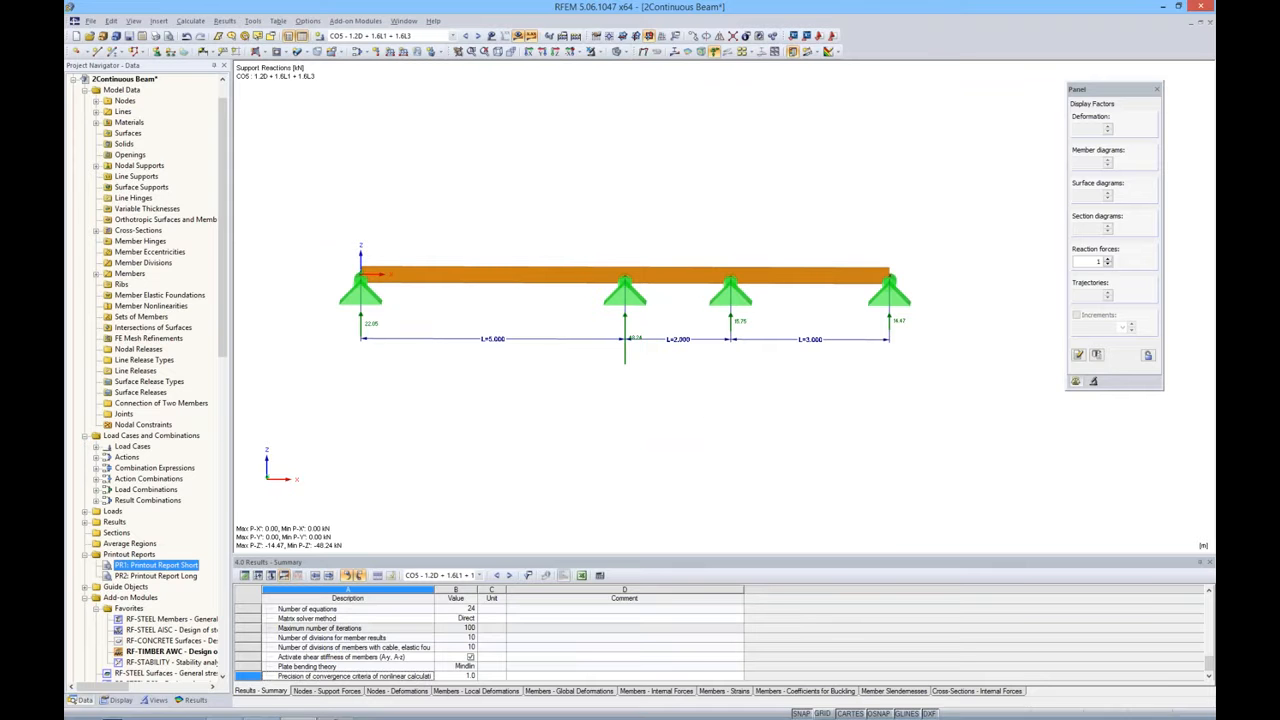
{"action": "left_click", "coordinate": [190, 699]}
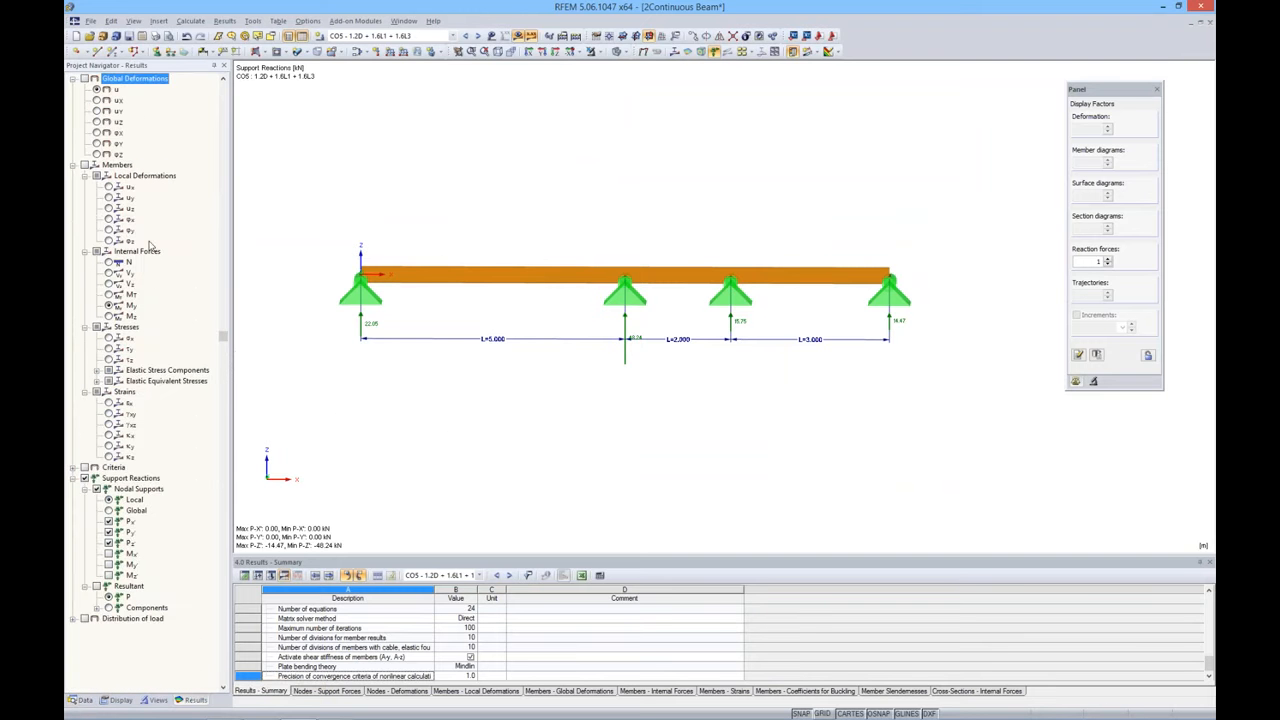
{"action": "left_click", "coordinate": [85, 165]}
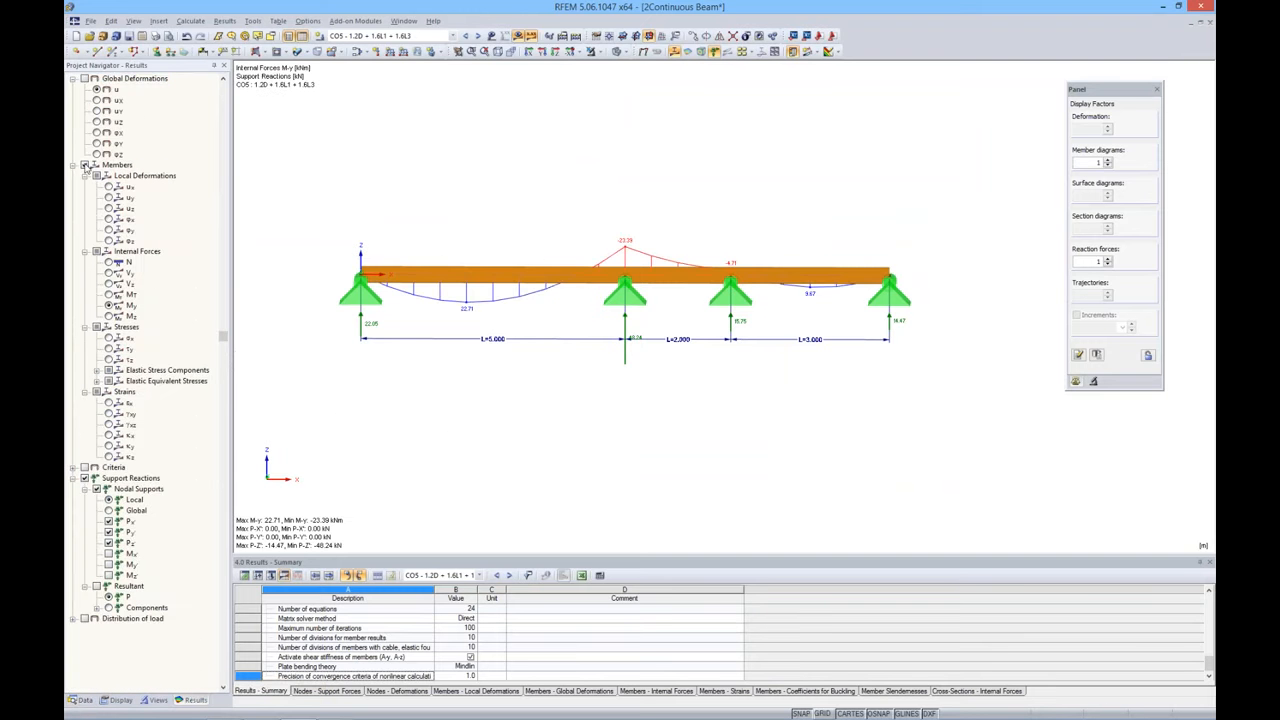
{"action": "left_click", "coordinate": [85, 478]}
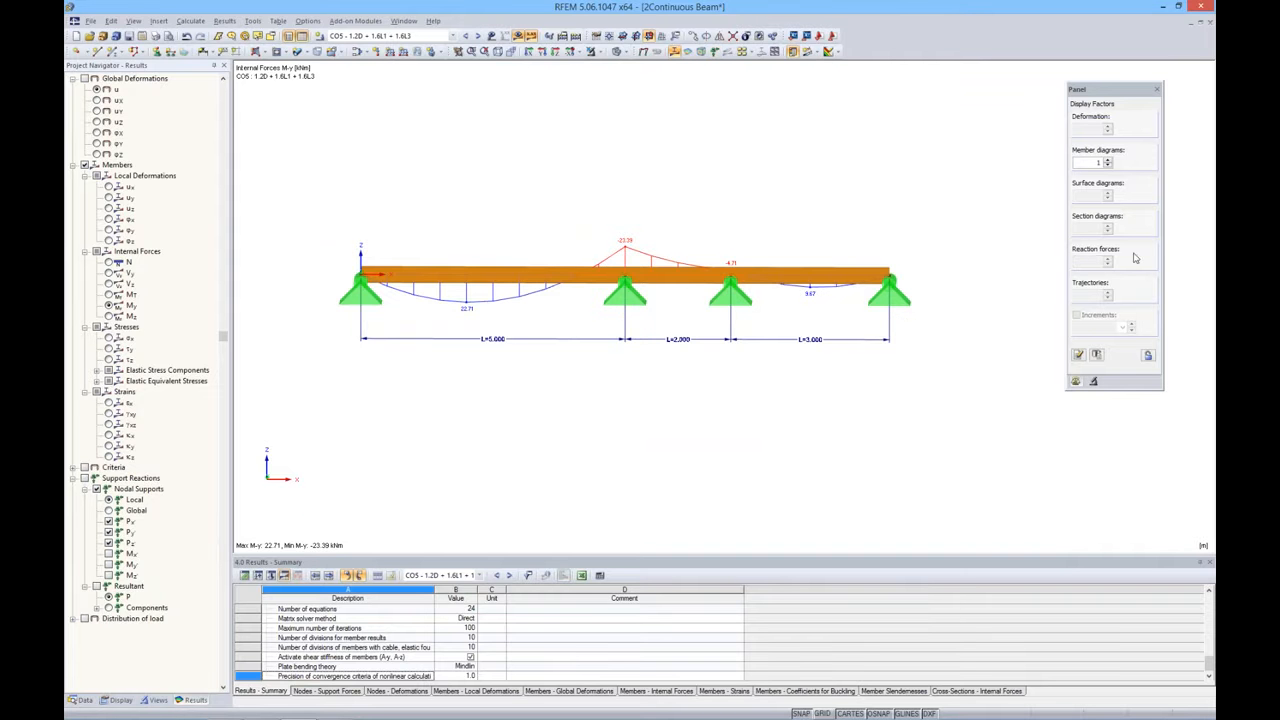
{"action": "left_click", "coordinate": [1107, 160]}
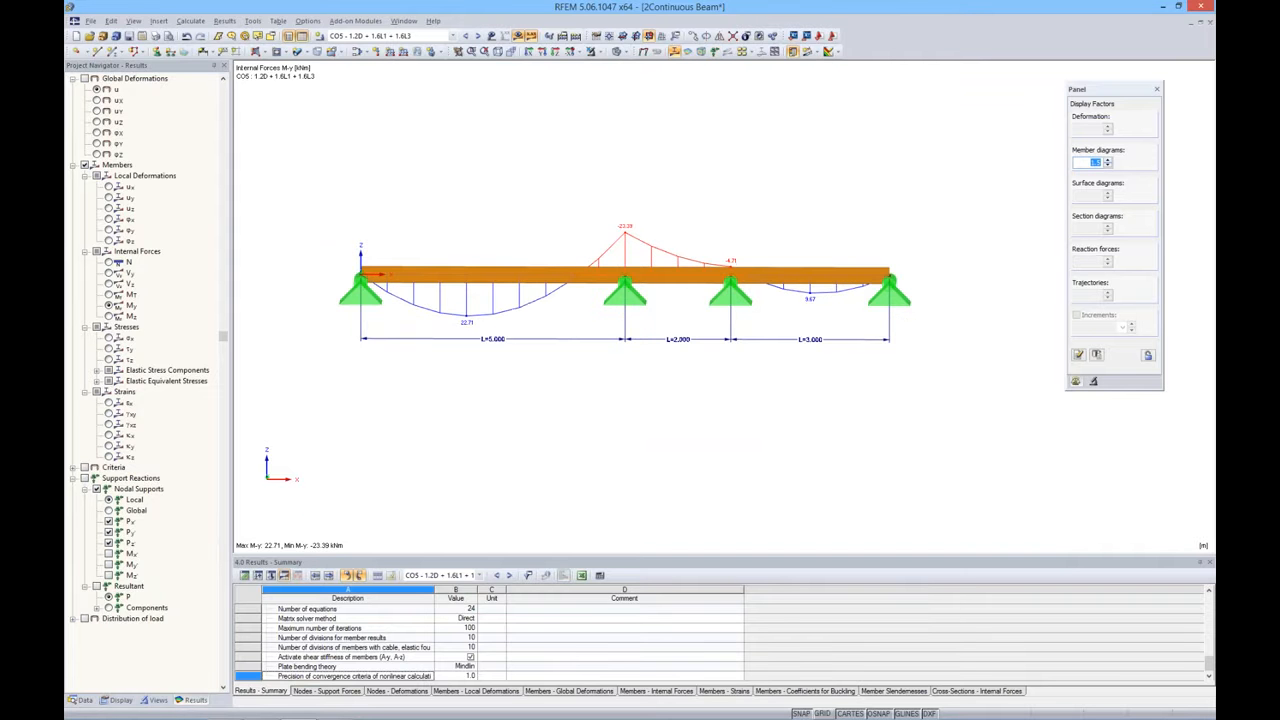
Select result combination RC1 and calculate and show its results
{"action": "left_click", "coordinate": [477, 36]}
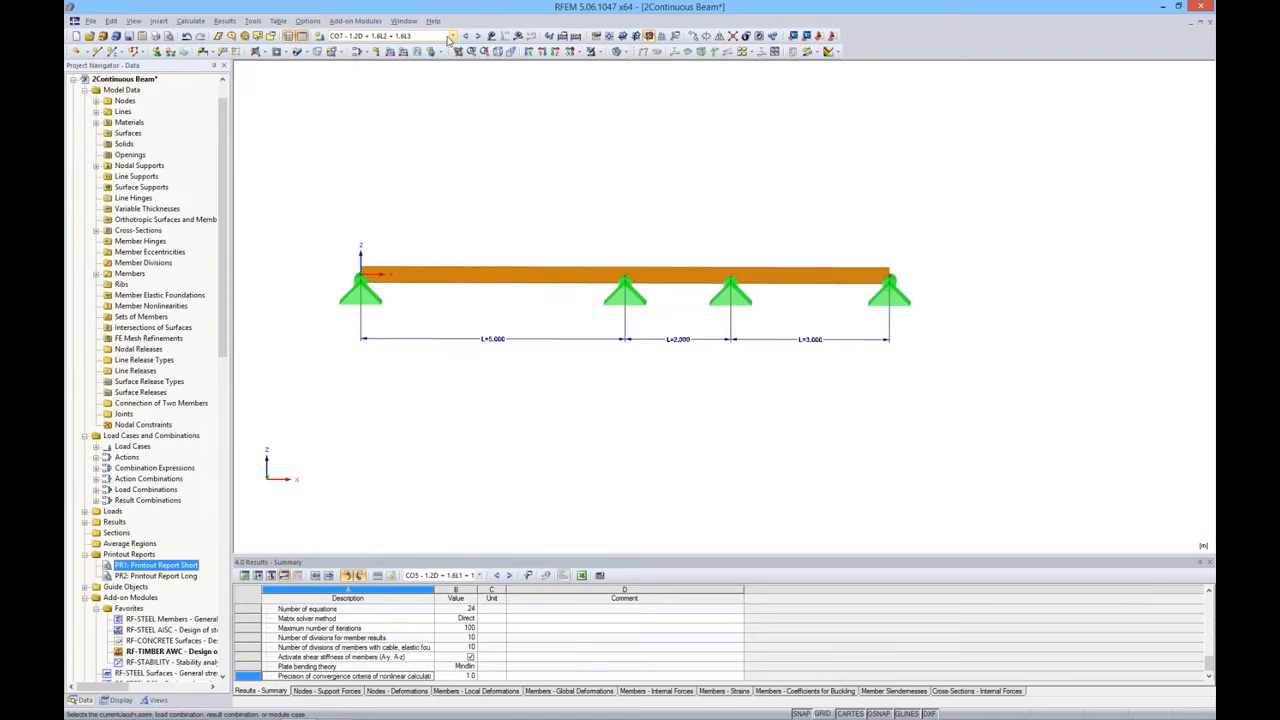
{"action": "left_click", "coordinate": [444, 37]}
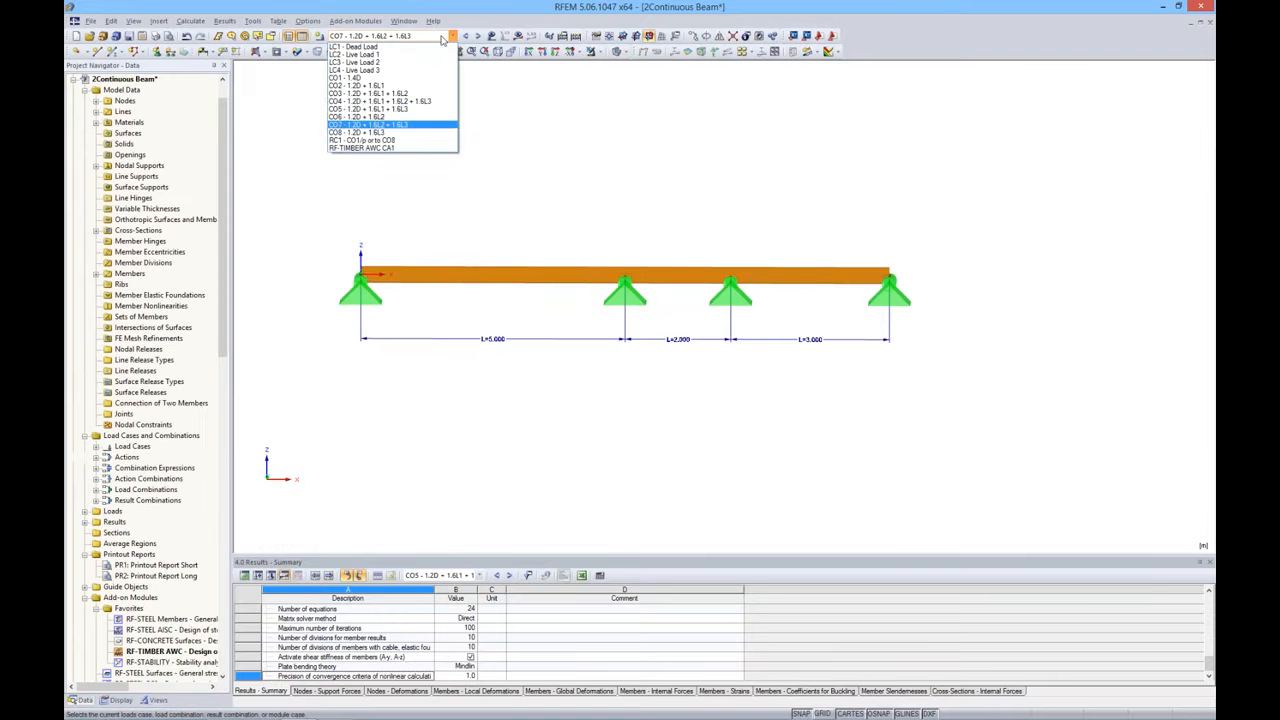
{"action": "left_click", "coordinate": [360, 140]}
{"action": "left_click", "coordinate": [518, 36]}
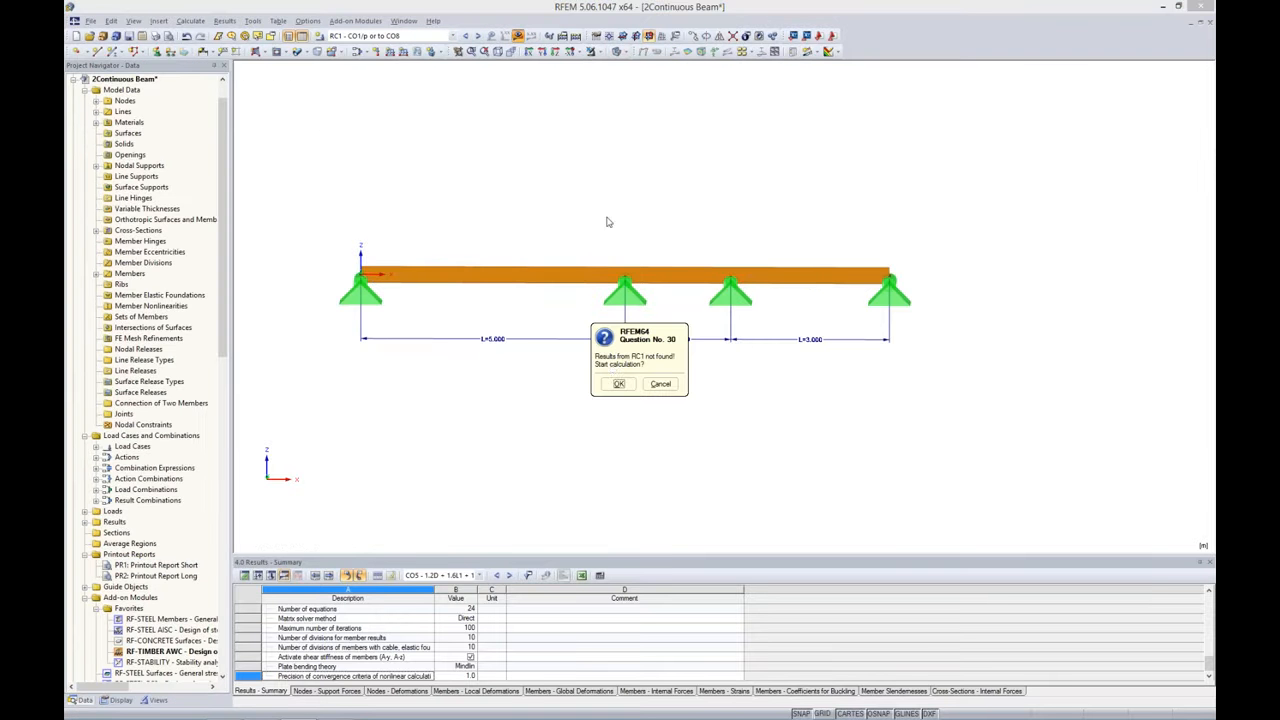
{"action": "left_click", "coordinate": [617, 384]}
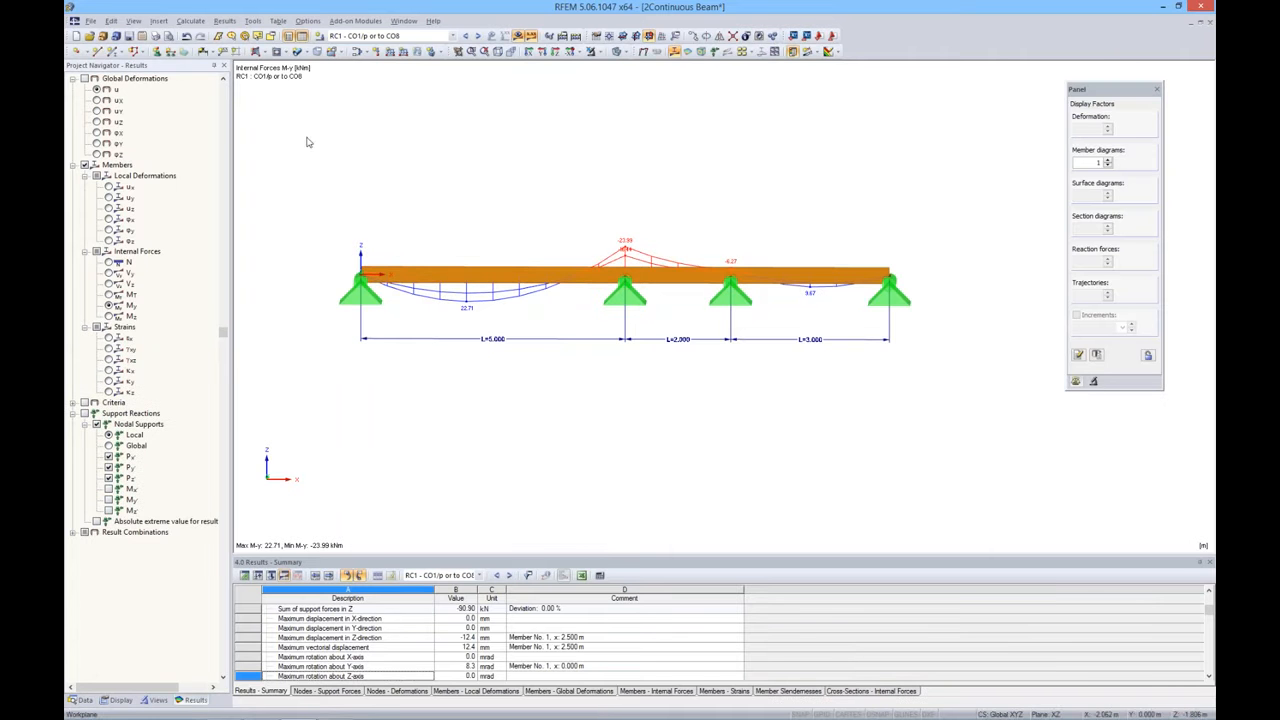
Step back through the load combinations to CO4, set its member diagram display factor to 1.75, and switch to CO5
{"action": "left_click", "coordinate": [465, 37]}
{"action": "left_click", "coordinate": [465, 37]}
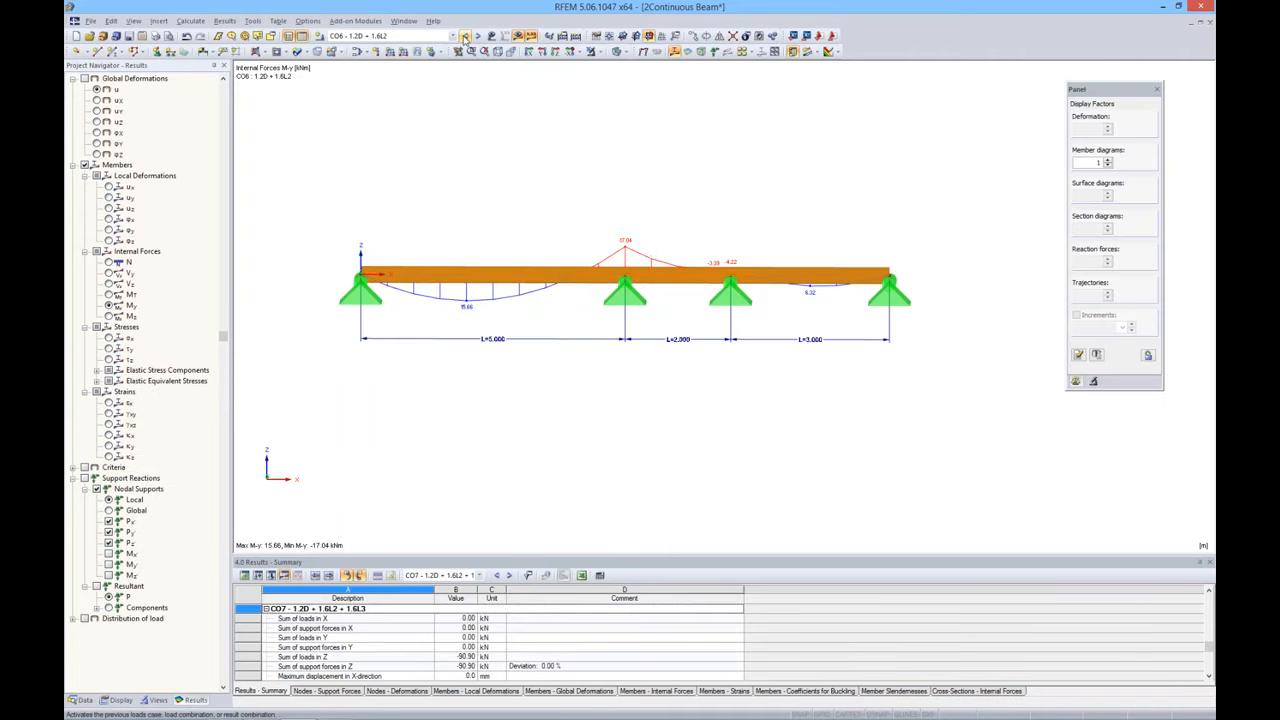
{"action": "left_click", "coordinate": [465, 37]}
{"action": "left_click", "coordinate": [465, 37]}
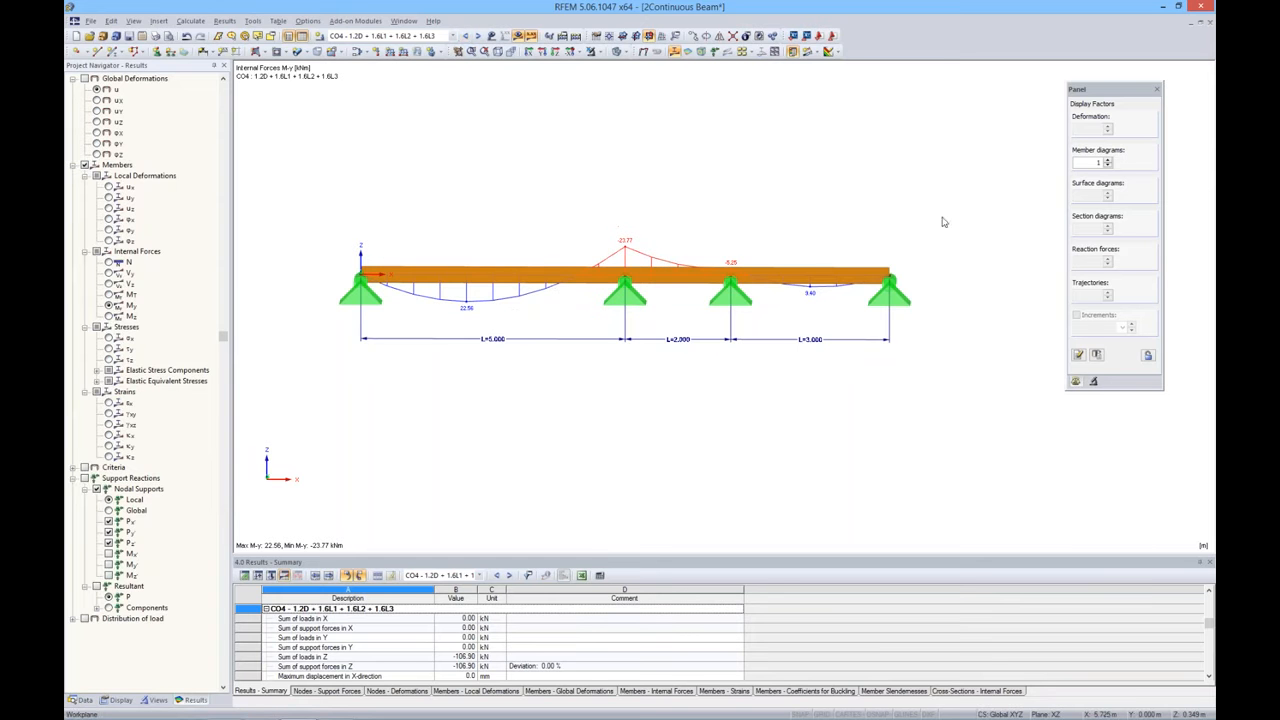
{"action": "left_click", "coordinate": [1107, 159]}
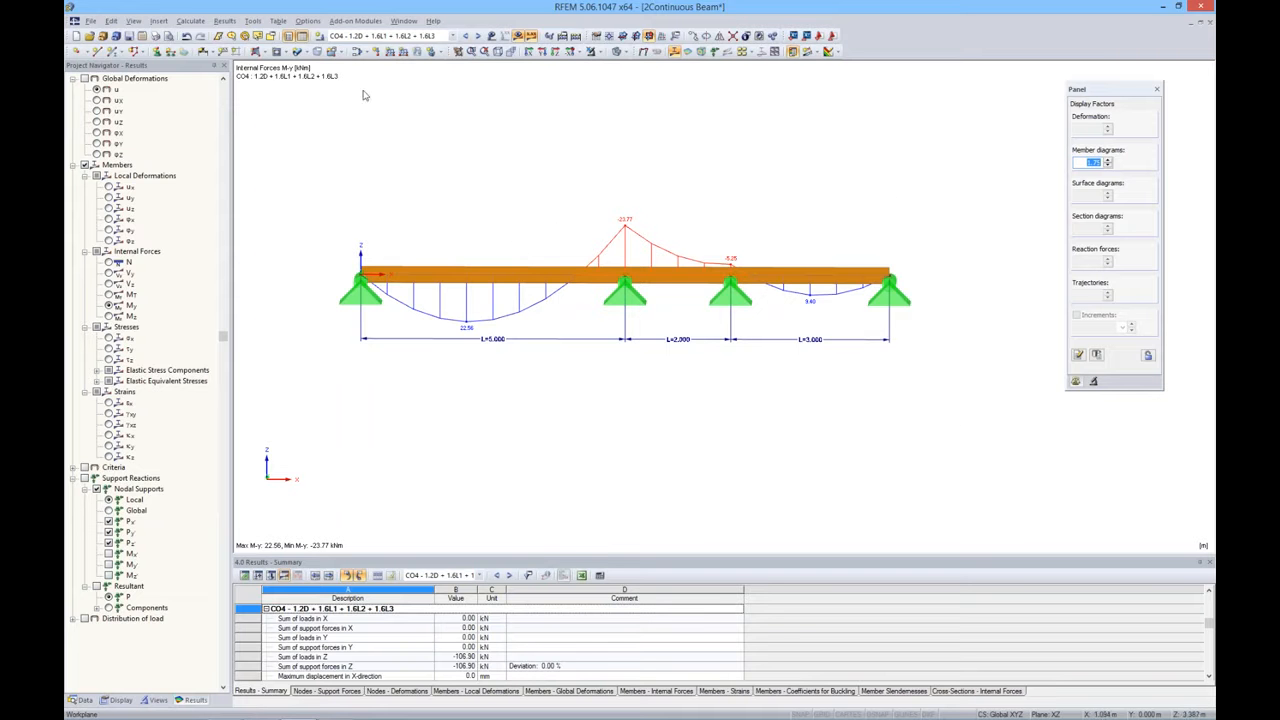
{"action": "left_click", "coordinate": [479, 36]}
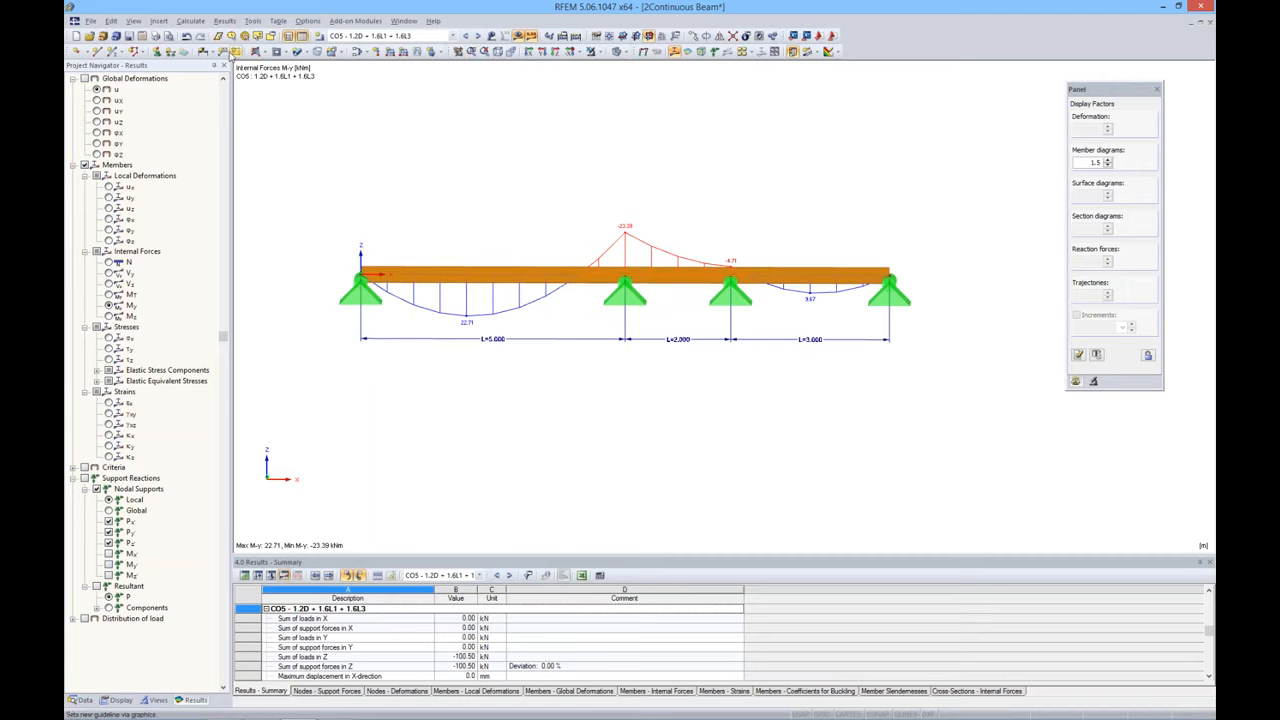
Mass print graphics of the internal force My for all load cases and combinations to printout report PR1, using the current view
{"action": "left_click", "coordinate": [155, 37]}
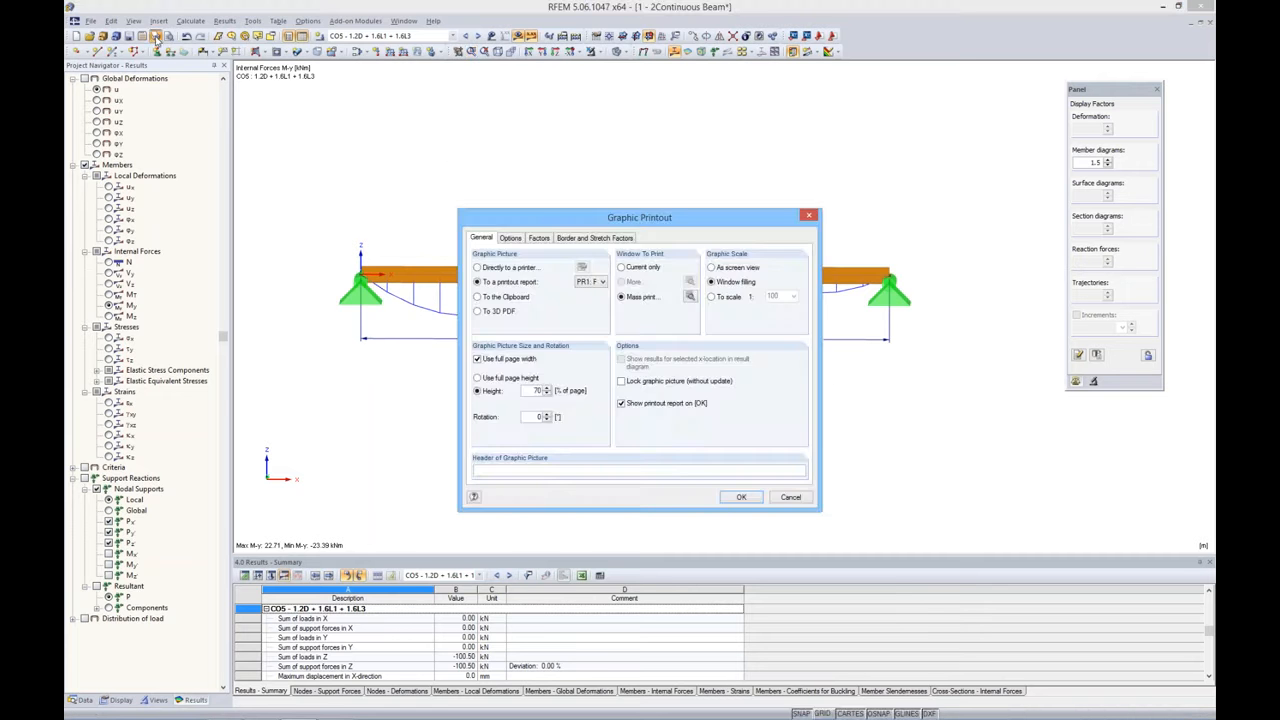
{"action": "left_click_drag", "start_coordinate": [653, 224], "coordinate": [790, 177]}
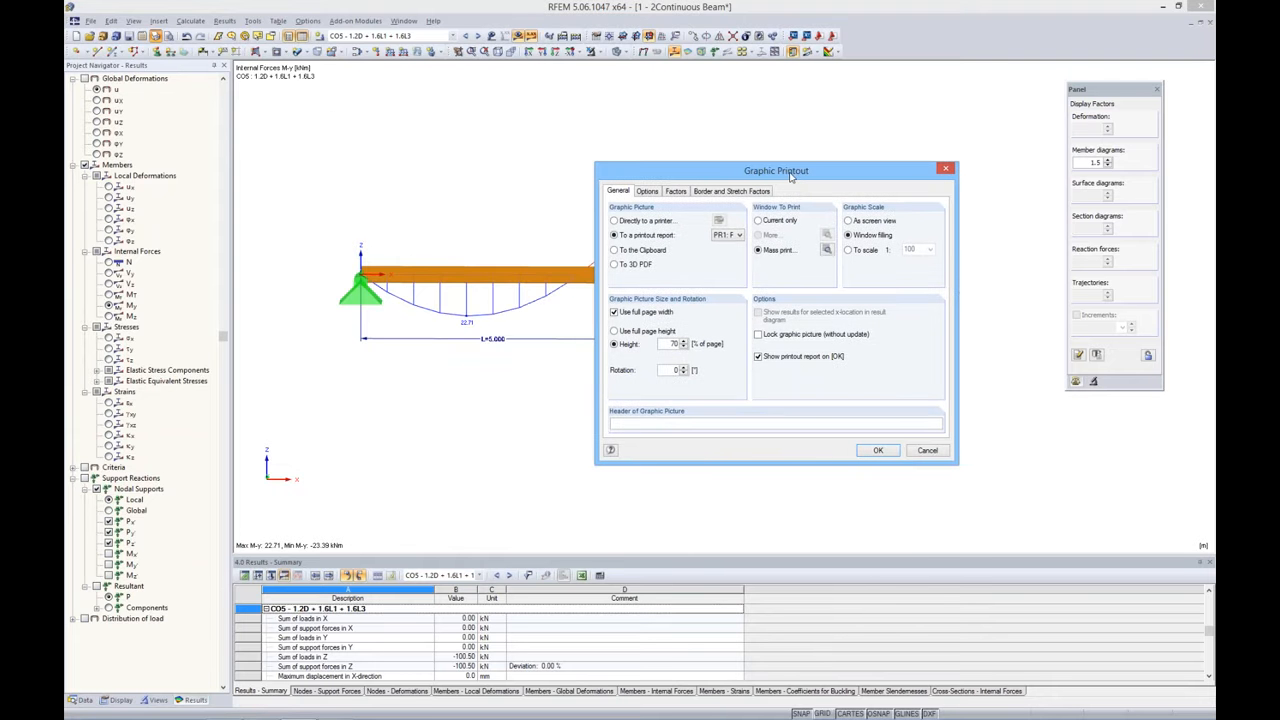
{"action": "left_click", "coordinate": [827, 251]}
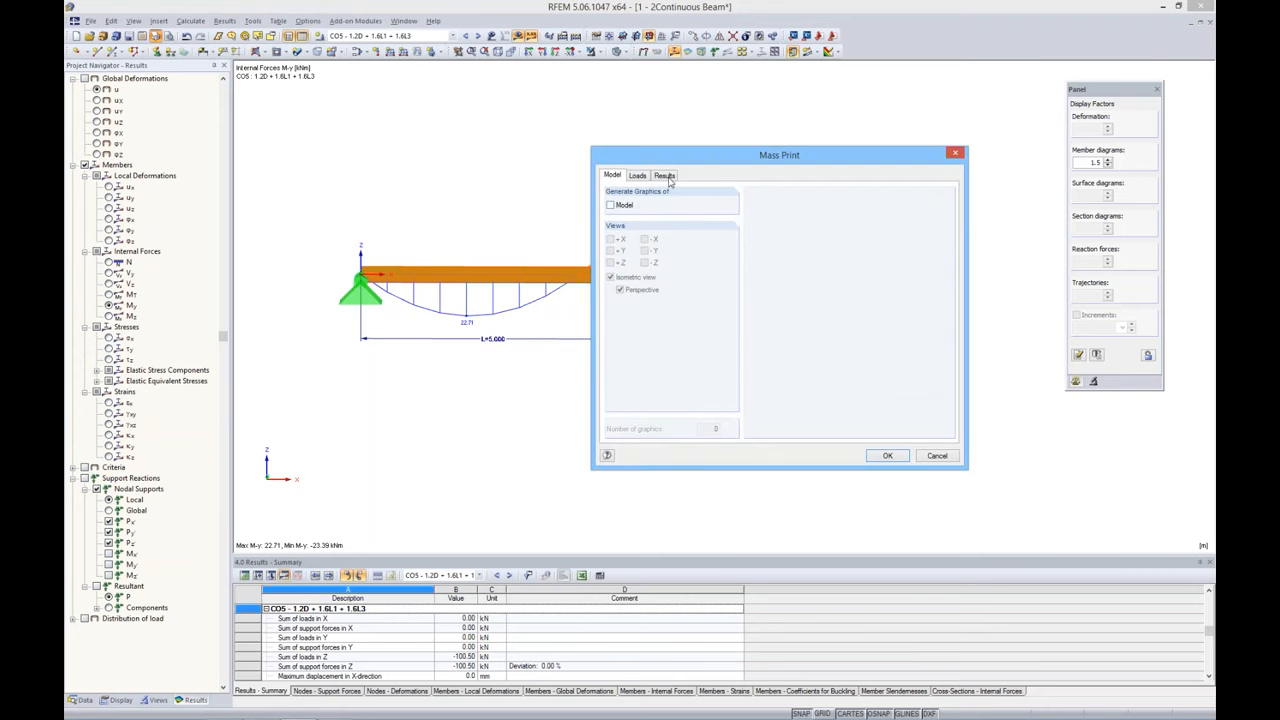
{"action": "left_click", "coordinate": [638, 177]}
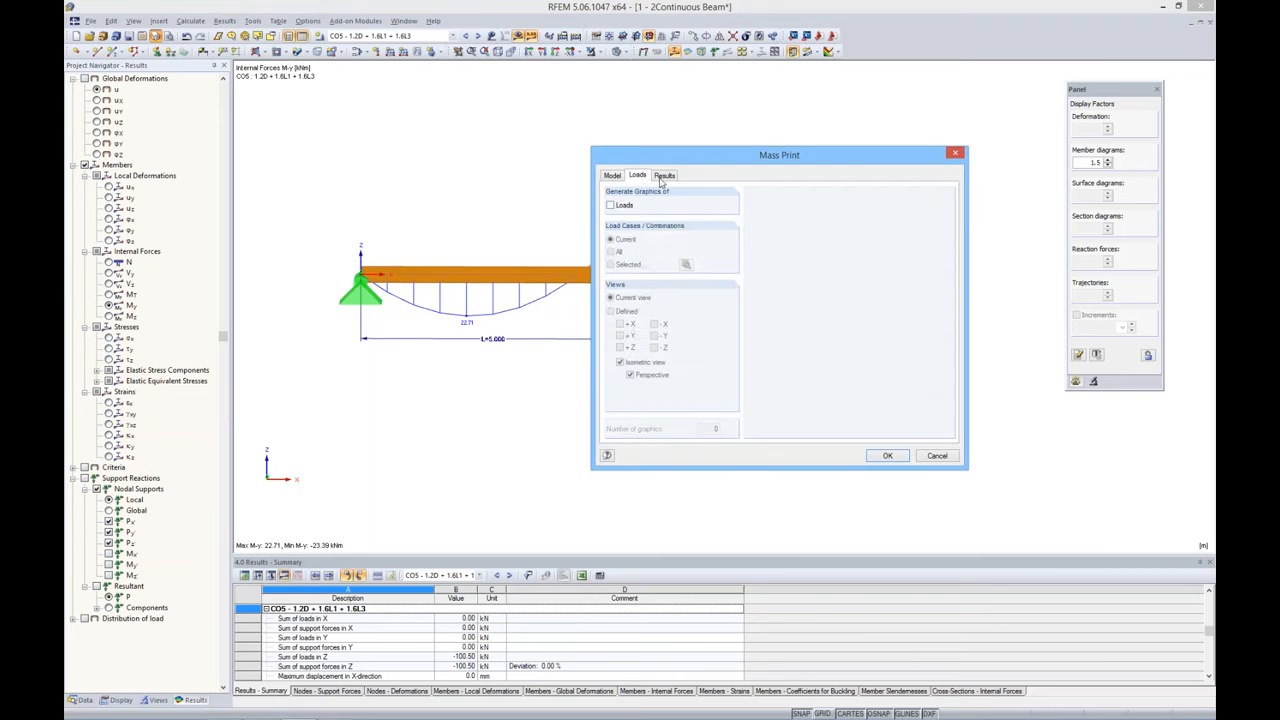
{"action": "left_click", "coordinate": [663, 176]}
{"action": "left_click_drag", "start_coordinate": [693, 162], "coordinate": [710, 186]}
{"action": "left_click", "coordinate": [775, 313]}
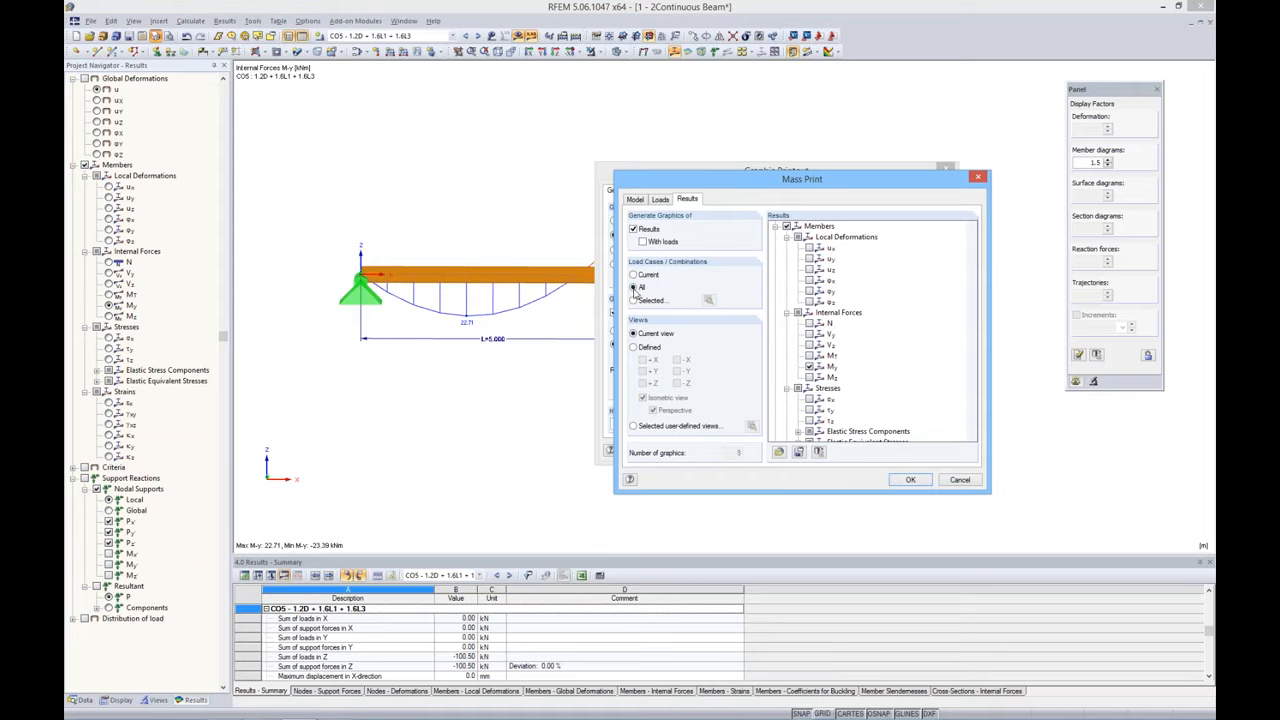
{"action": "left_click", "coordinate": [908, 480]}
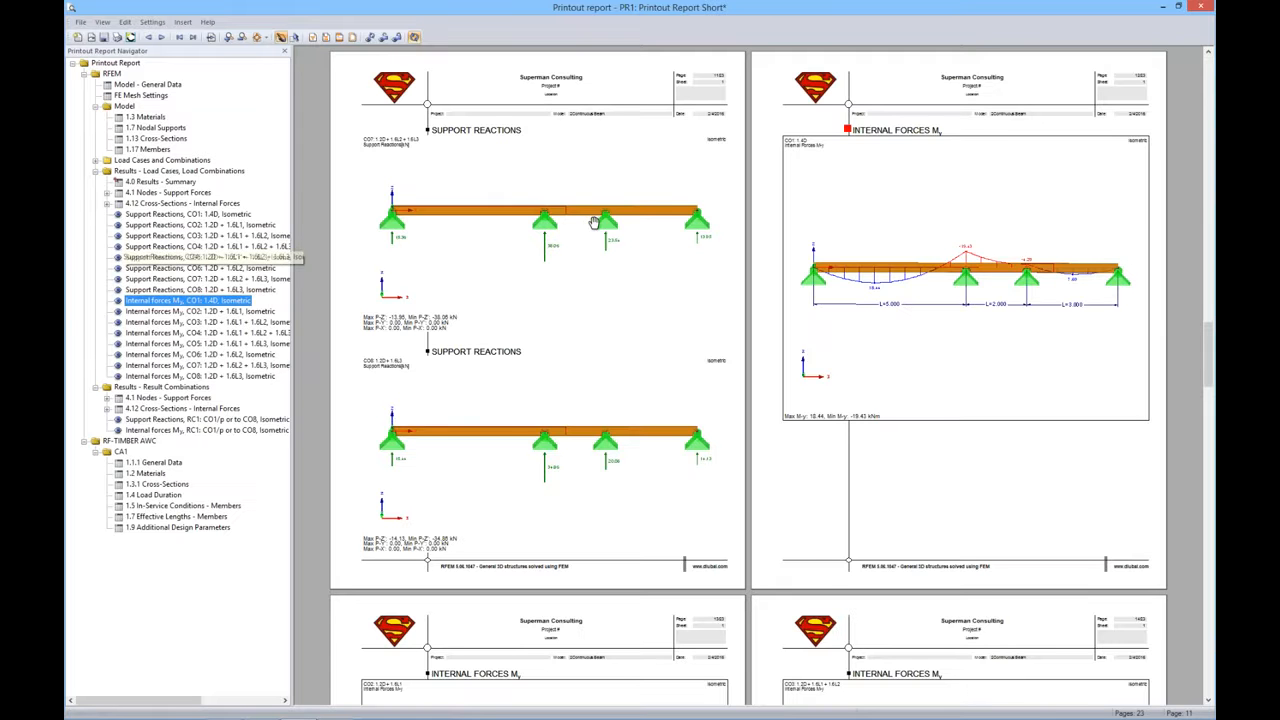
Review the support reaction pictures and the My pictures for CO1 to CO3 in the report, and close it without saving
{"action": "left_click", "coordinate": [186, 236]}
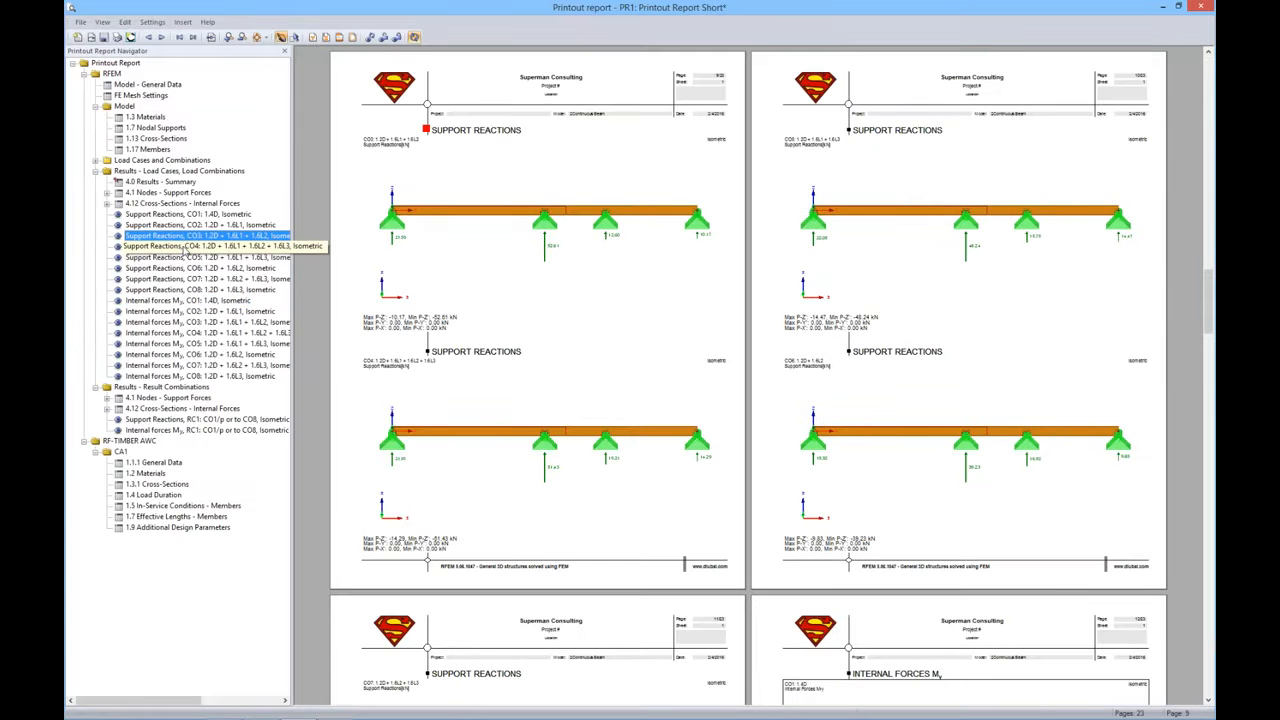
{"action": "left_click", "coordinate": [181, 279]}
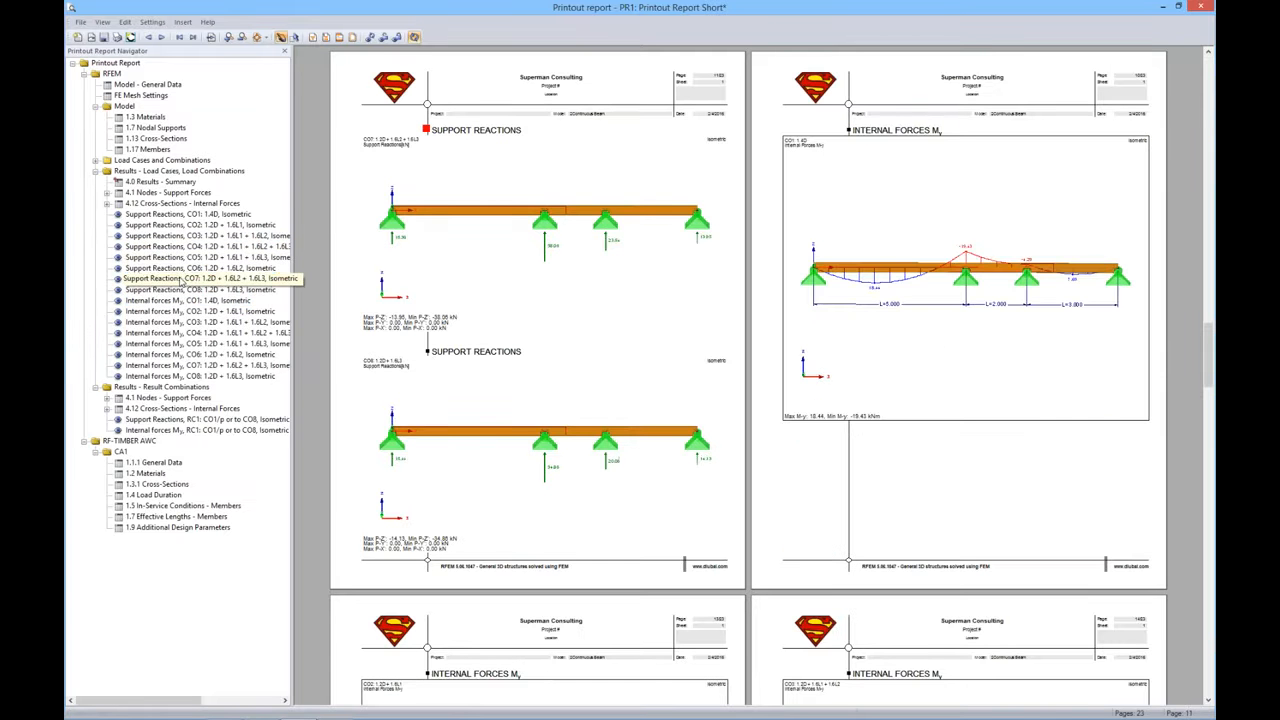
{"action": "left_click", "coordinate": [181, 300]}
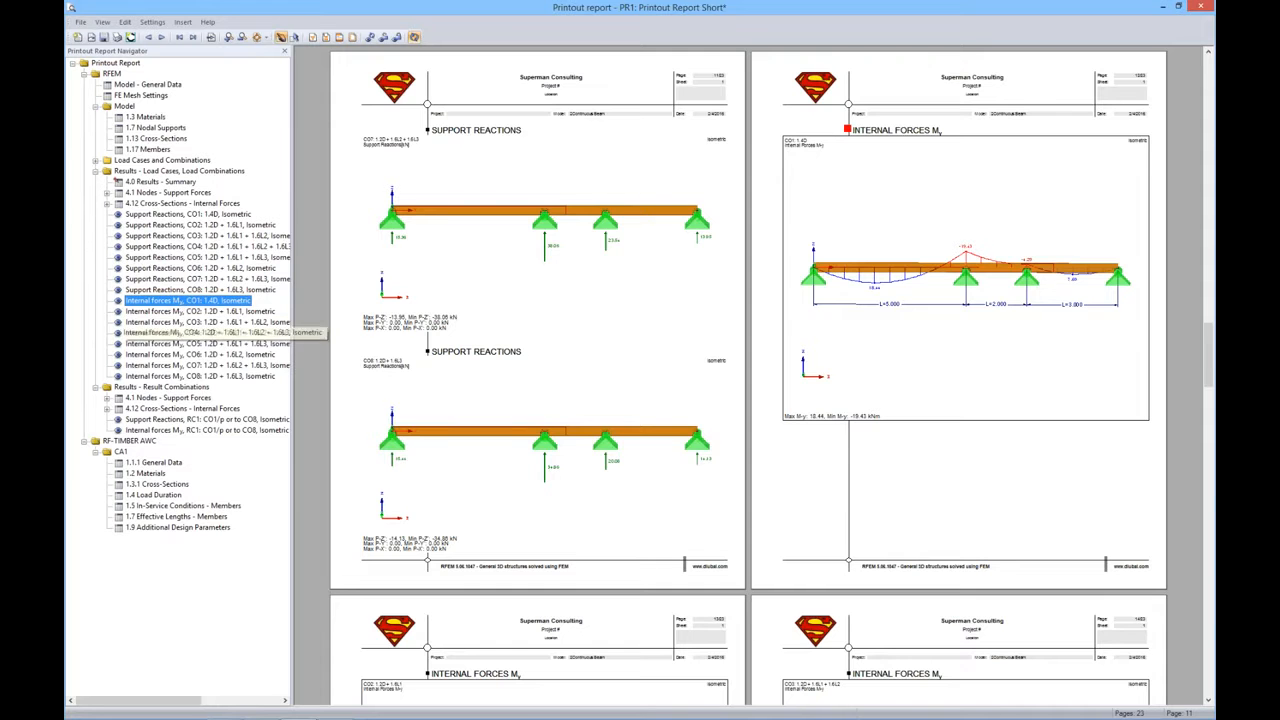
{"action": "scroll", "coordinate": [892, 356], "scroll_direction": "up", "scroll_amount": 2, "text": "ctrl"}
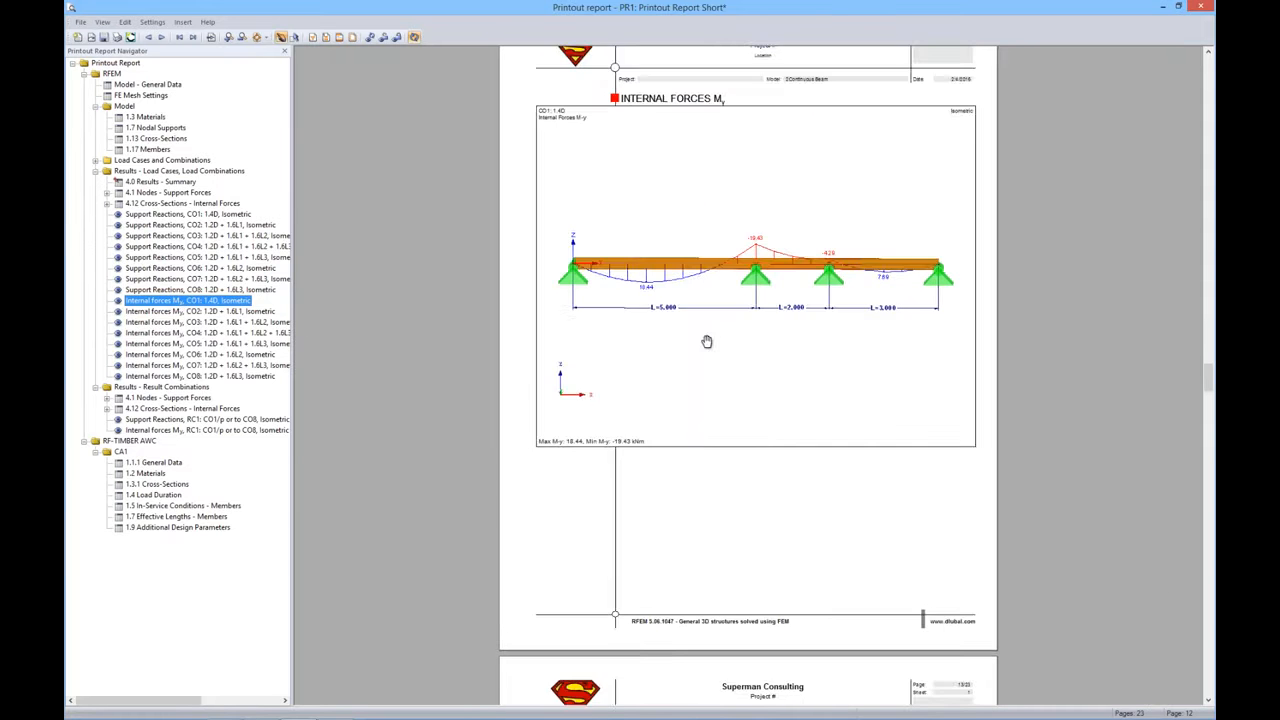
{"action": "scroll", "coordinate": [706, 342], "scroll_direction": "up", "scroll_amount": 1, "text": "ctrl"}
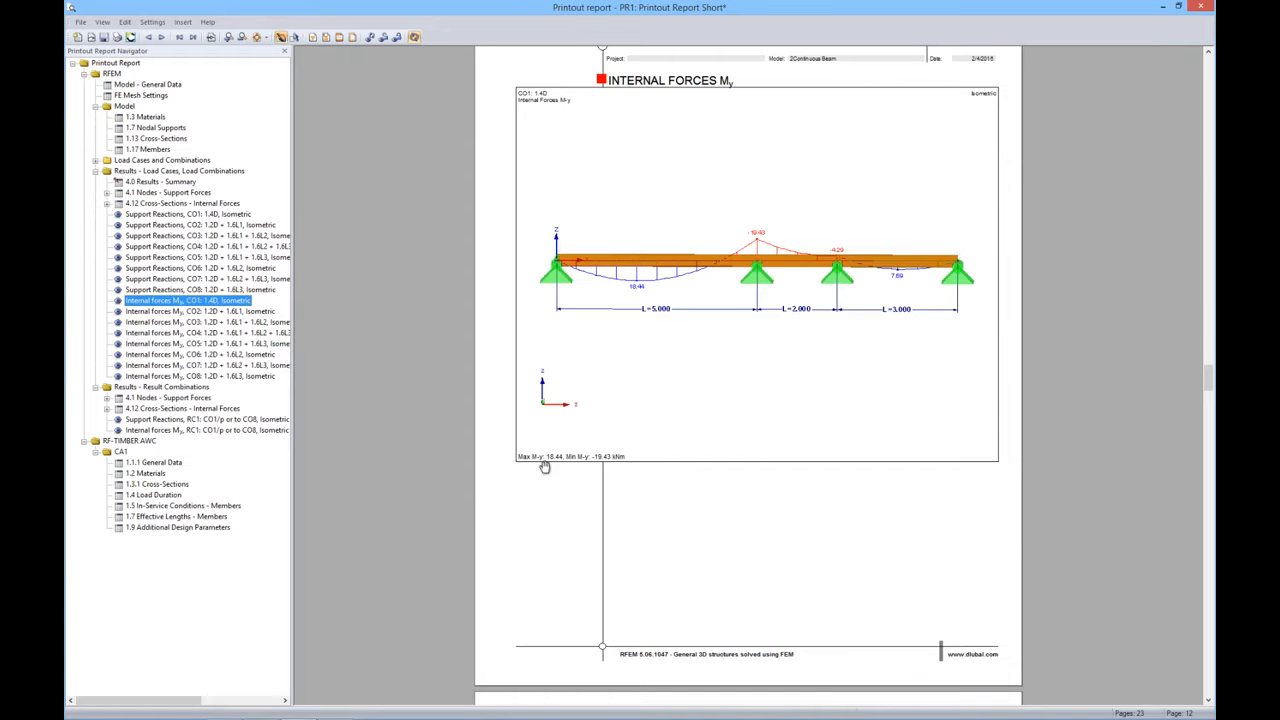
{"action": "scroll", "coordinate": [662, 499], "scroll_direction": "down", "scroll_amount": 3}
{"action": "scroll", "coordinate": [662, 499], "scroll_direction": "down", "scroll_amount": 3}
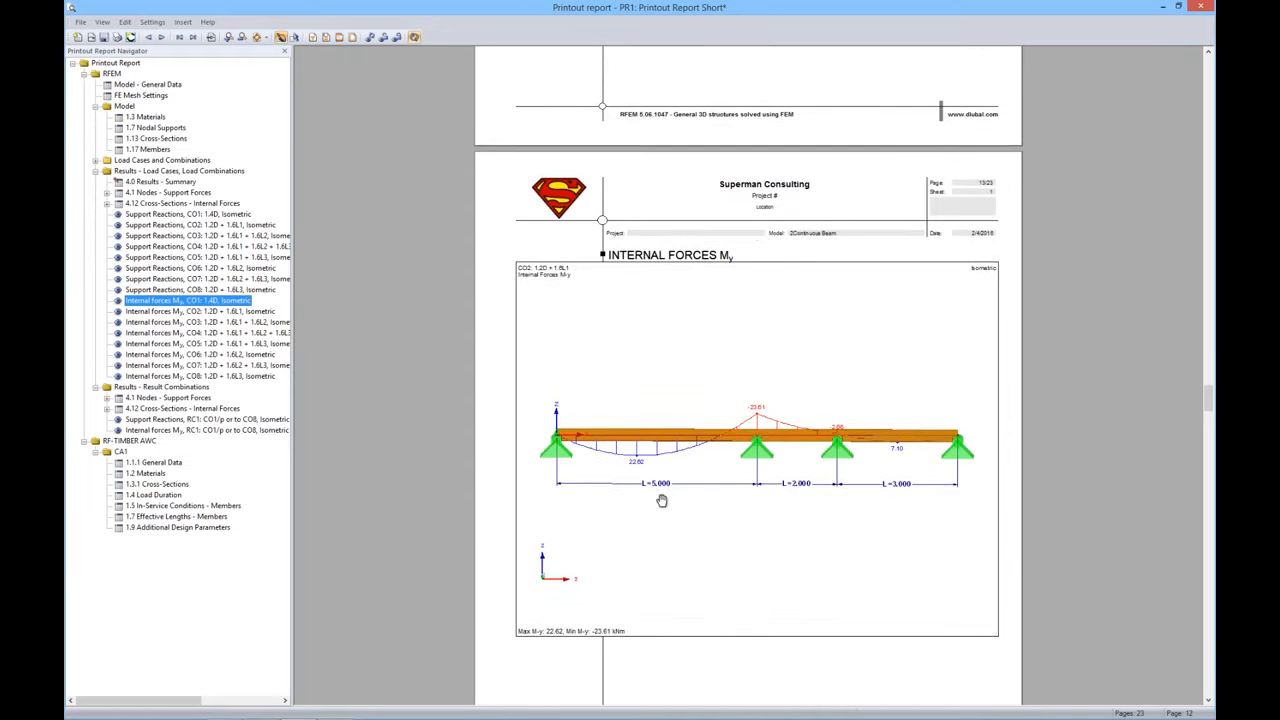
{"action": "scroll", "coordinate": [586, 453], "scroll_direction": "down", "scroll_amount": 5}
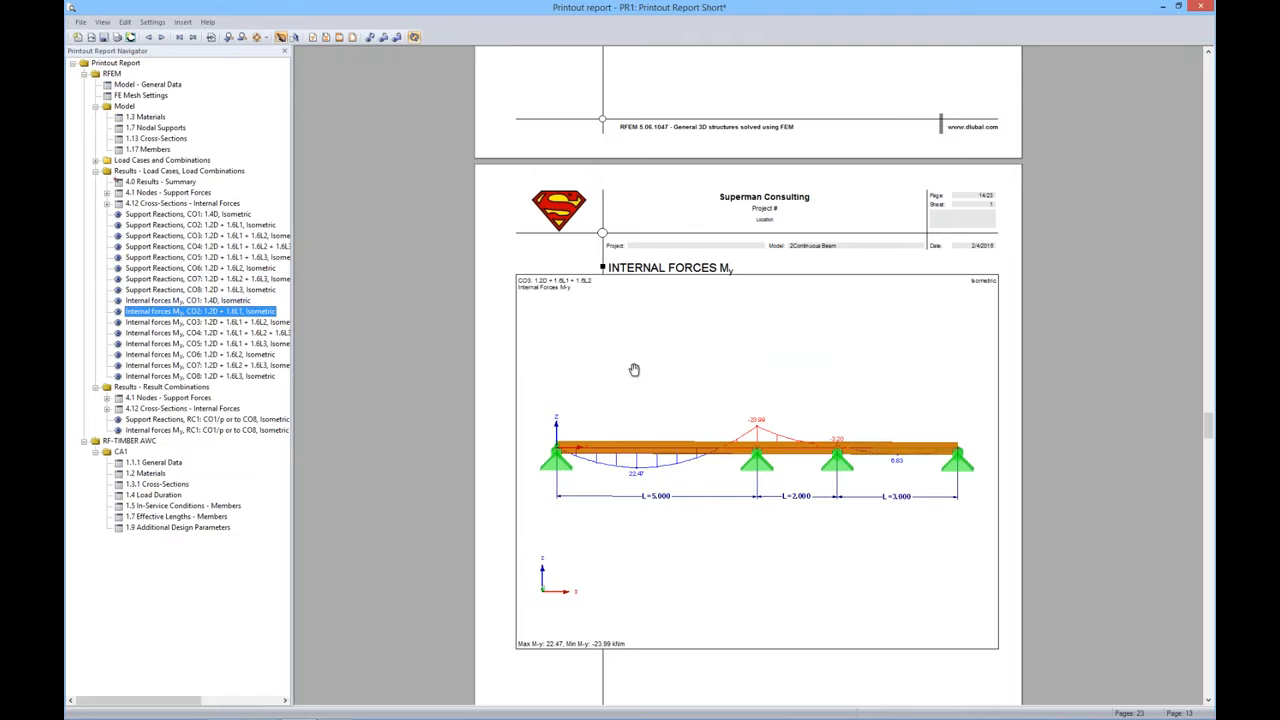
{"action": "left_click", "coordinate": [1199, 9]}
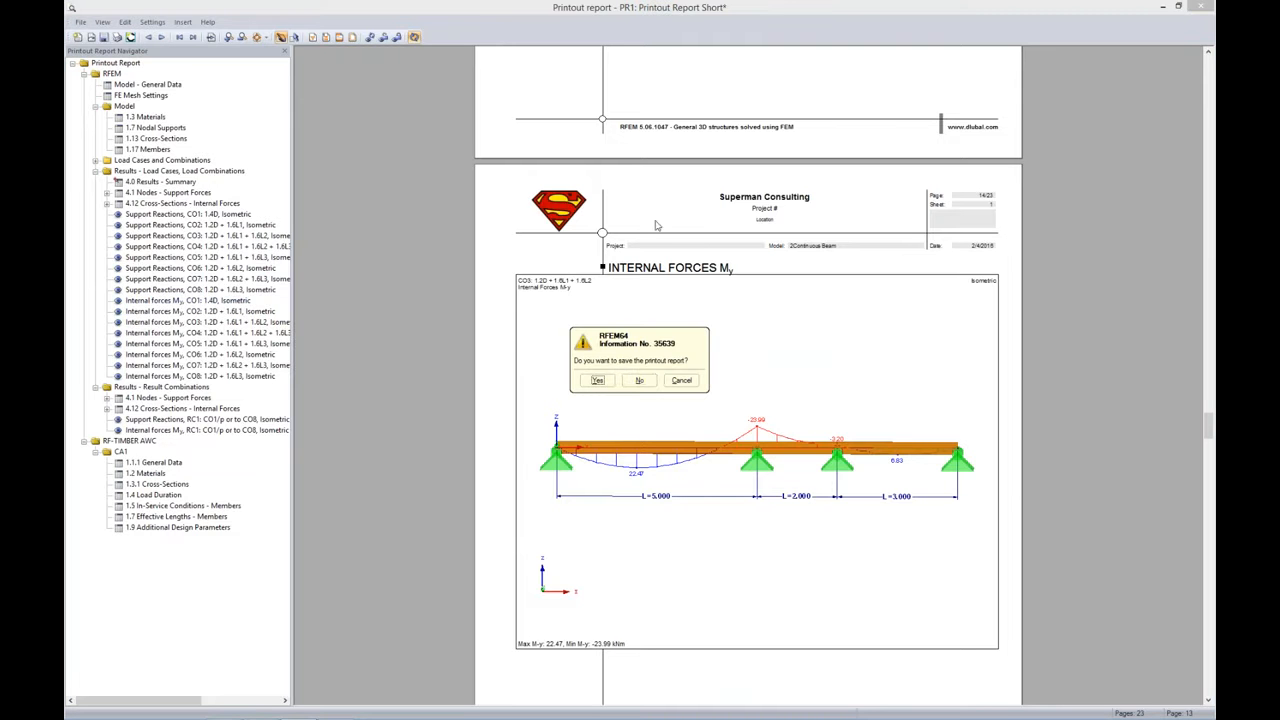
{"action": "left_click", "coordinate": [639, 381]}
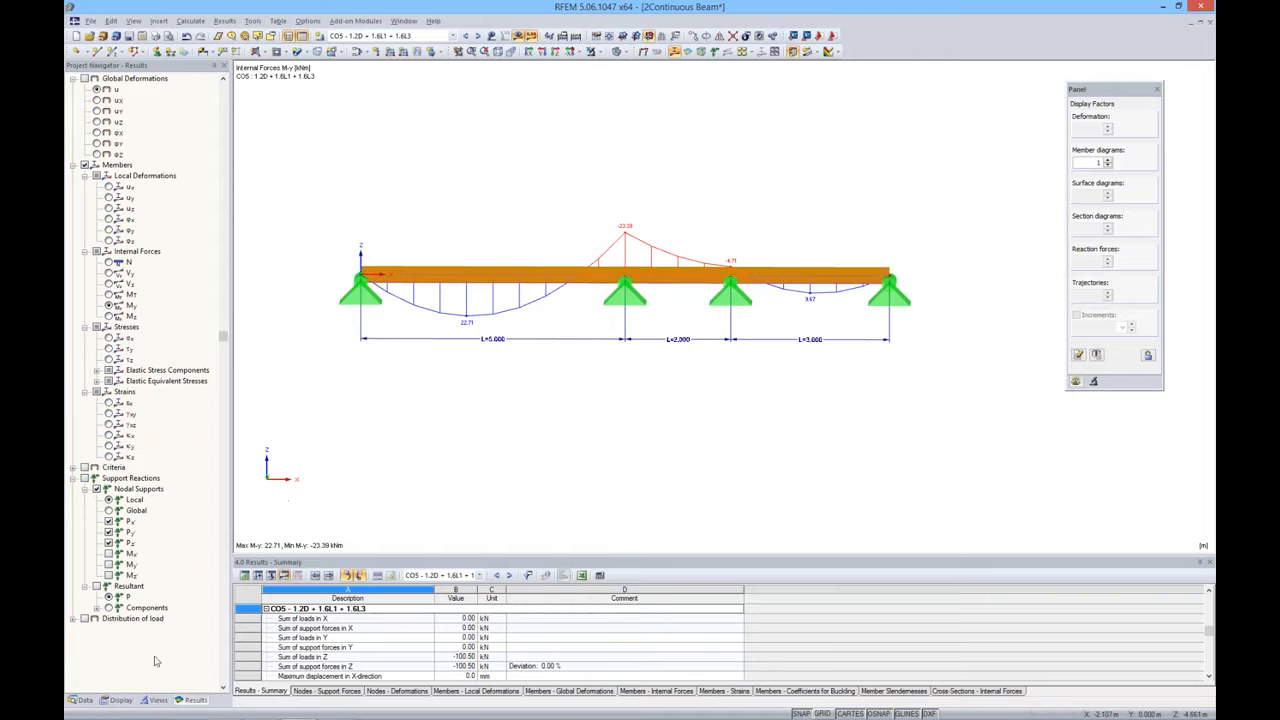
Switch to the model 2Continuous Beam START and show its loads for load cases LC1 to LC4 in turn
{"action": "left_click", "coordinate": [80, 700]}
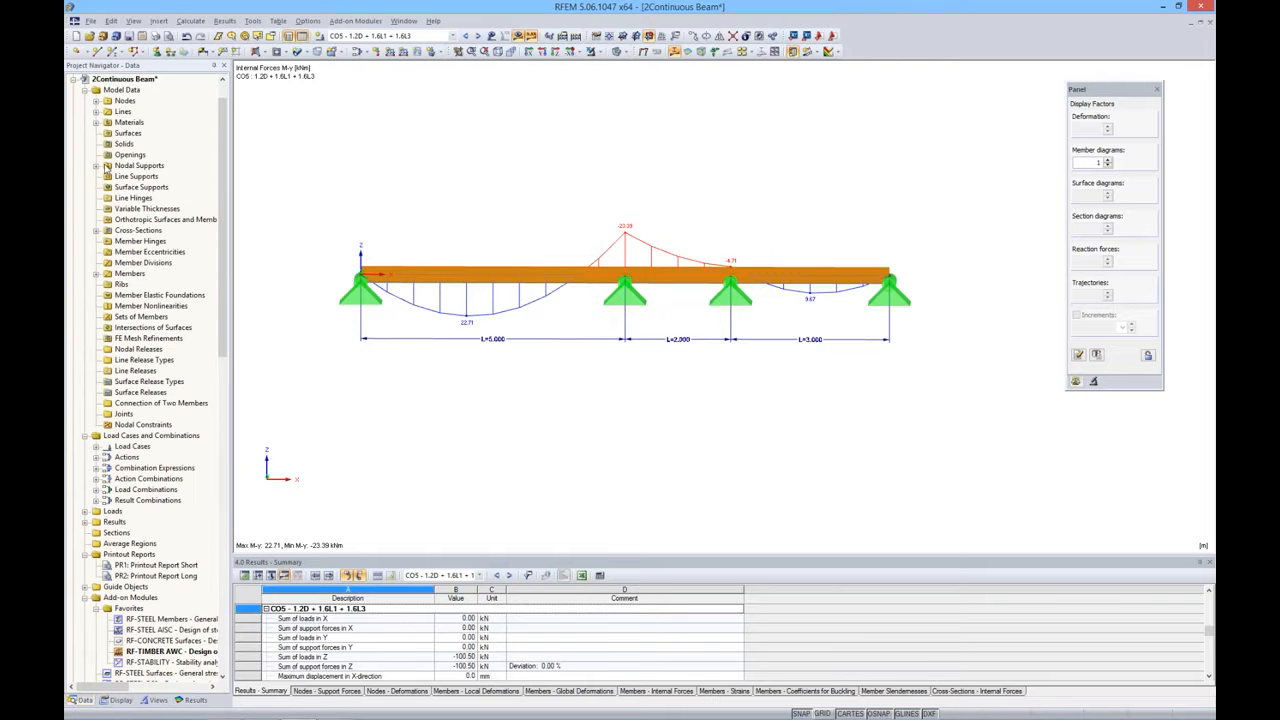
{"action": "left_click", "coordinate": [72, 84]}
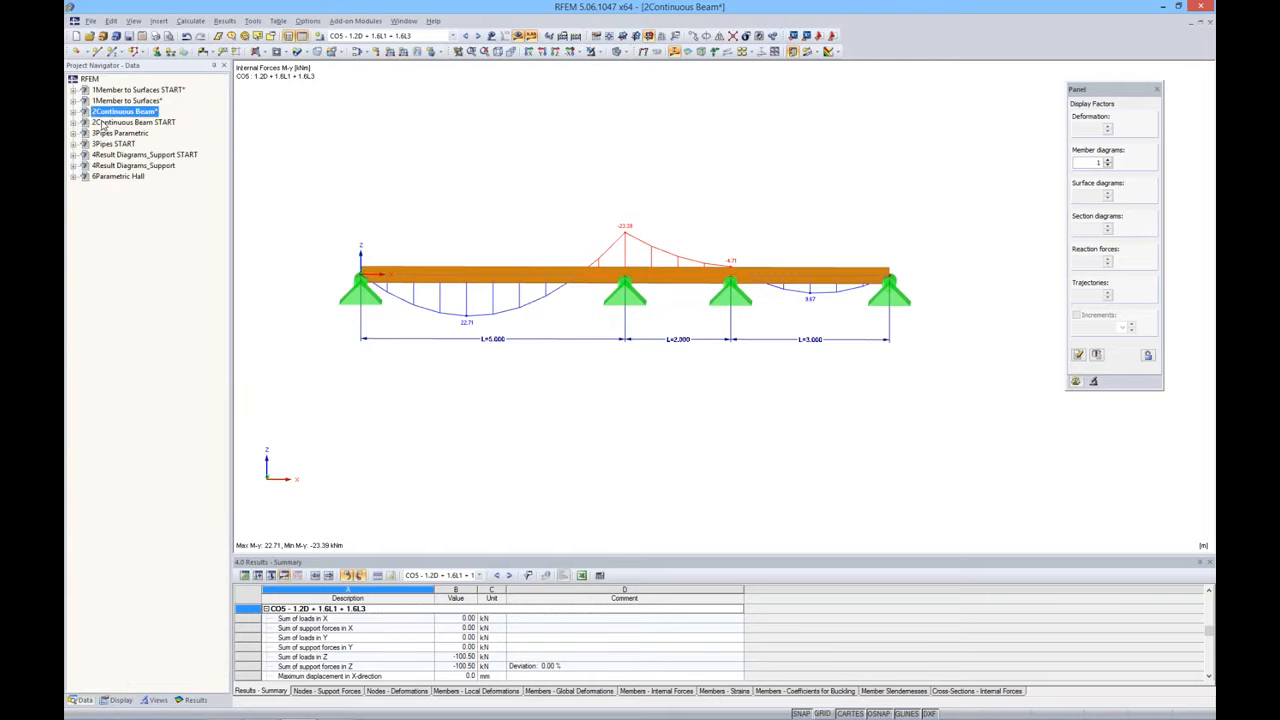
{"action": "double_click", "coordinate": [103, 122]}
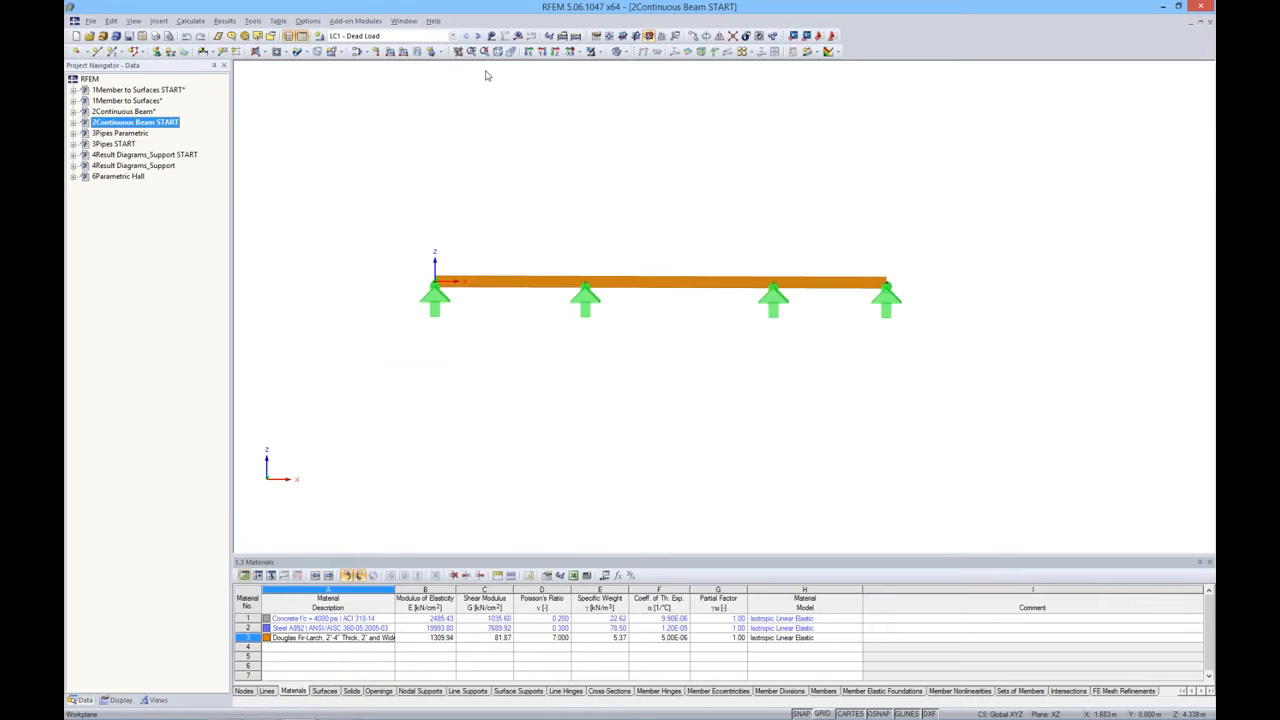
{"action": "left_click", "coordinate": [491, 36]}
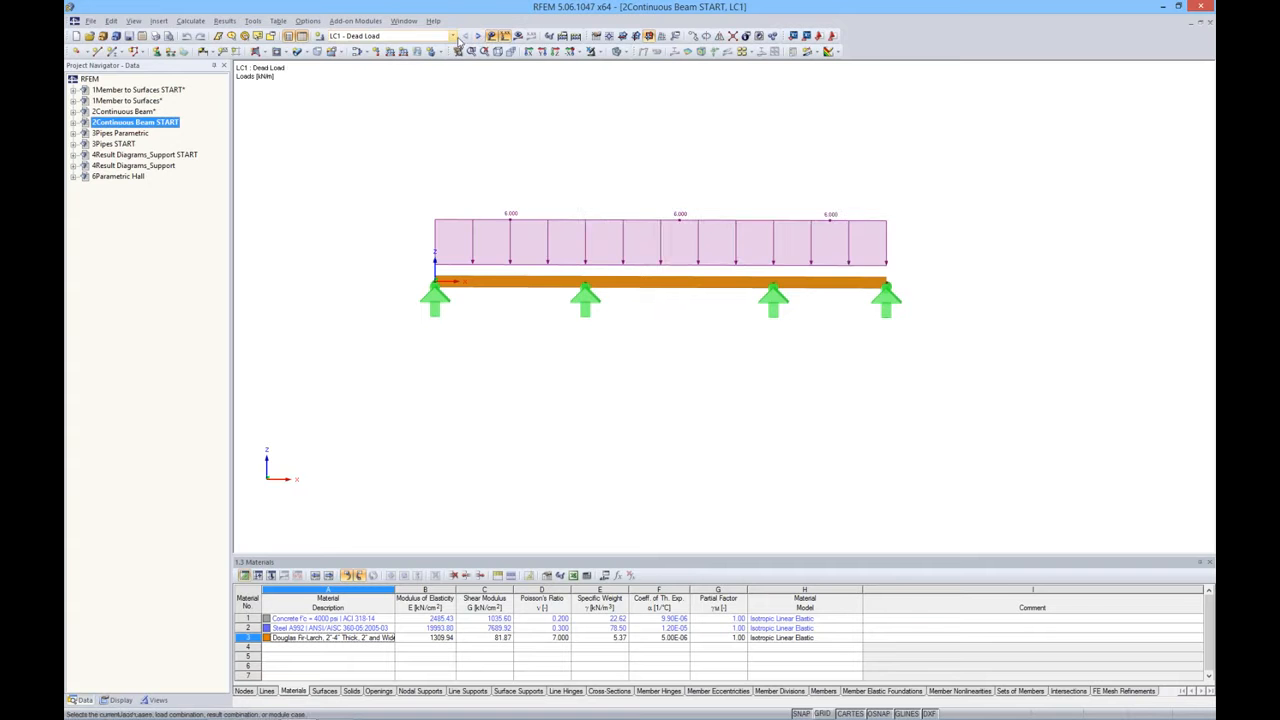
{"action": "left_click", "coordinate": [479, 36]}
{"action": "left_click", "coordinate": [479, 36]}
{"action": "left_click", "coordinate": [479, 36]}
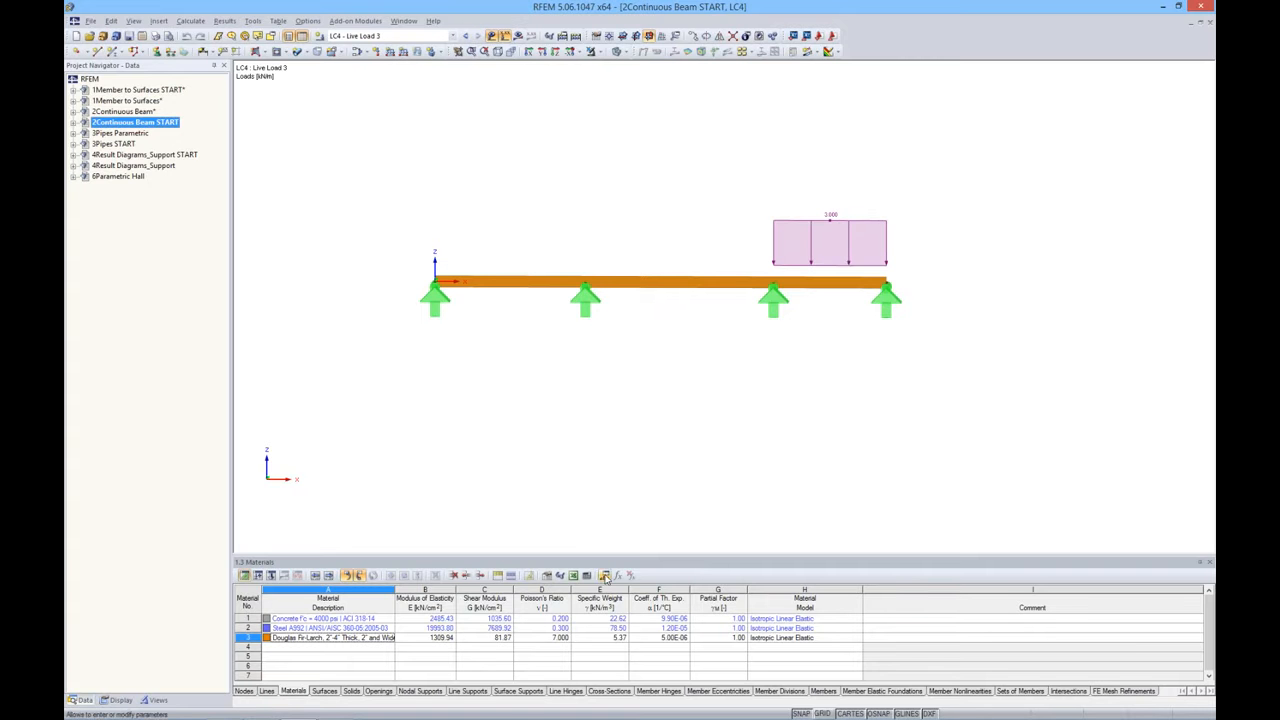
Open the parameter list of the model and define length parameter a with a value of 3 m
{"action": "left_click", "coordinate": [605, 575]}
{"action": "left_click_drag", "start_coordinate": [671, 394], "coordinate": [675, 372]}
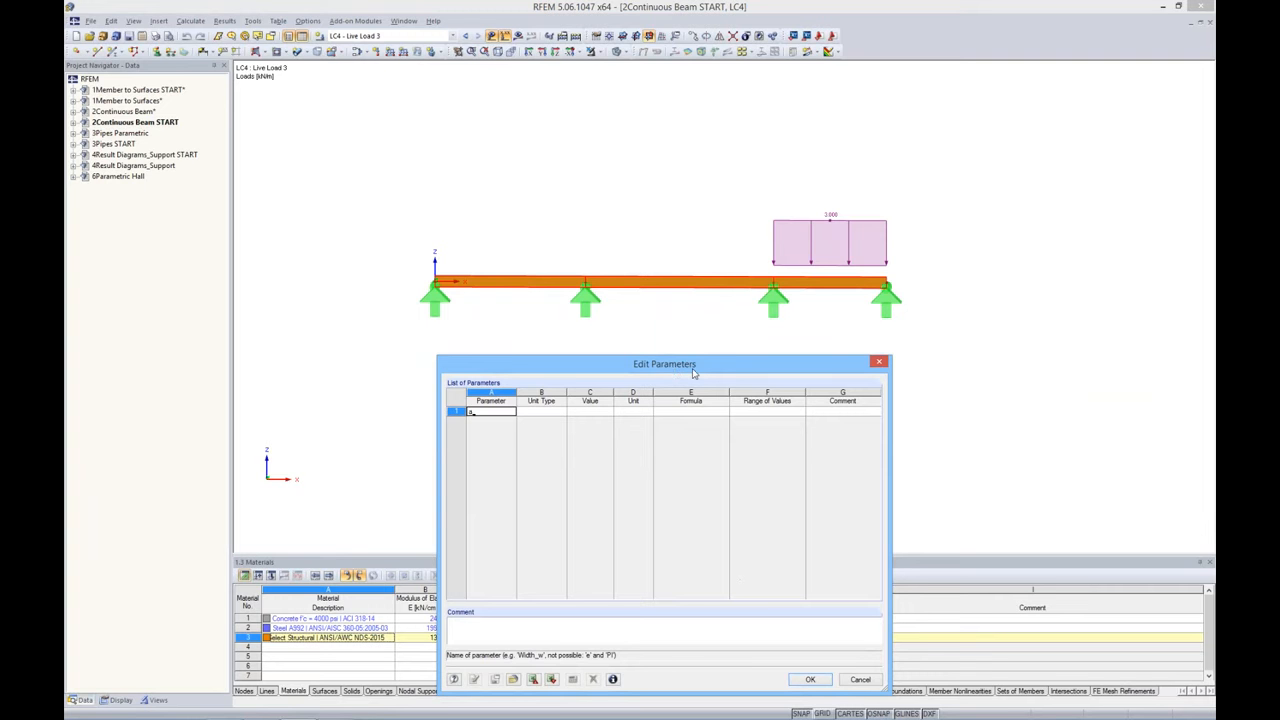
{"action": "type", "text": "a"}
{"action": "key", "text": "Tab"}
{"action": "key", "text": "Tab"}
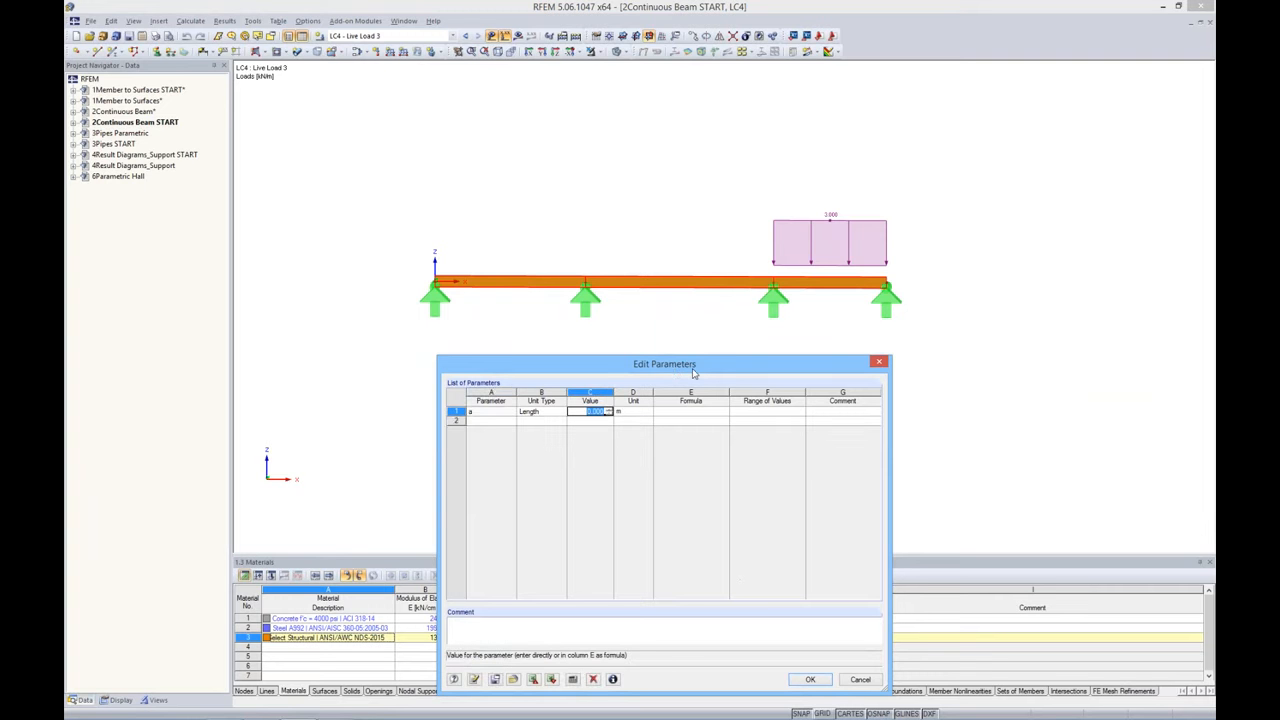
{"action": "type", "text": "3"}
{"action": "key", "text": "Return"}
Add length parameters b = 5 m and c = 4 m to the parameter list
{"action": "key", "text": "Tab"}
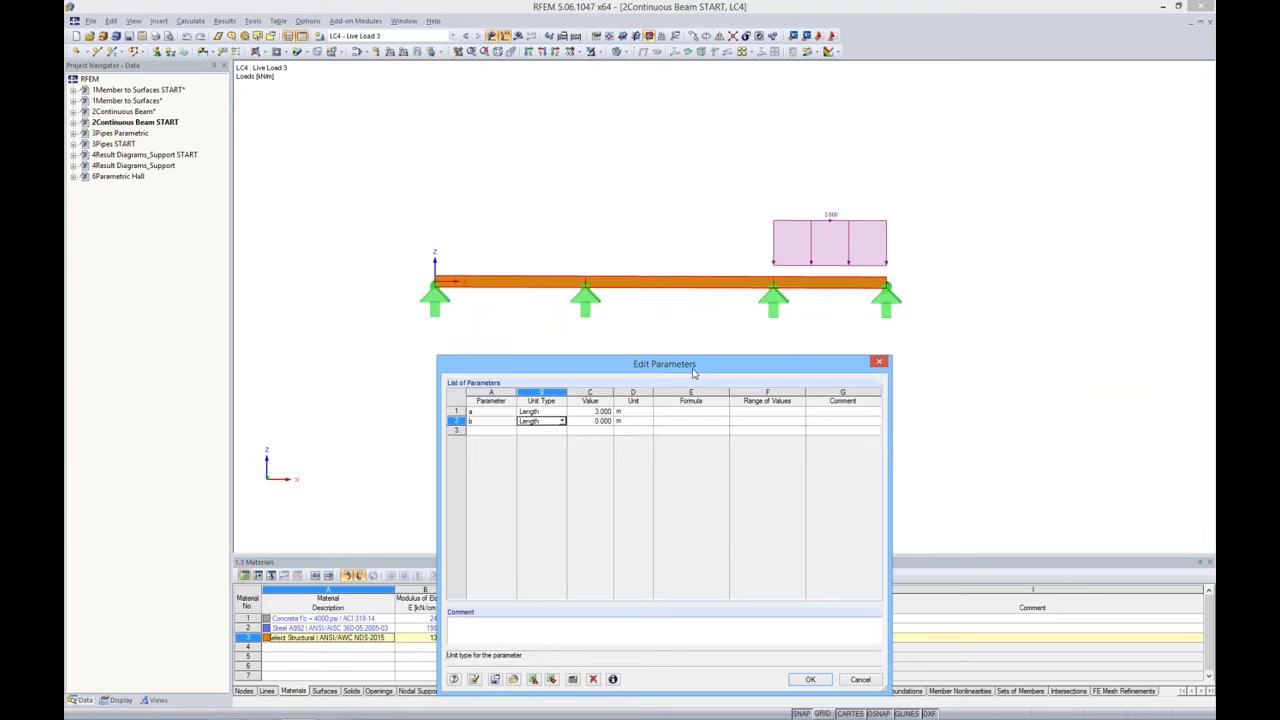
{"action": "key", "text": "Tab"}
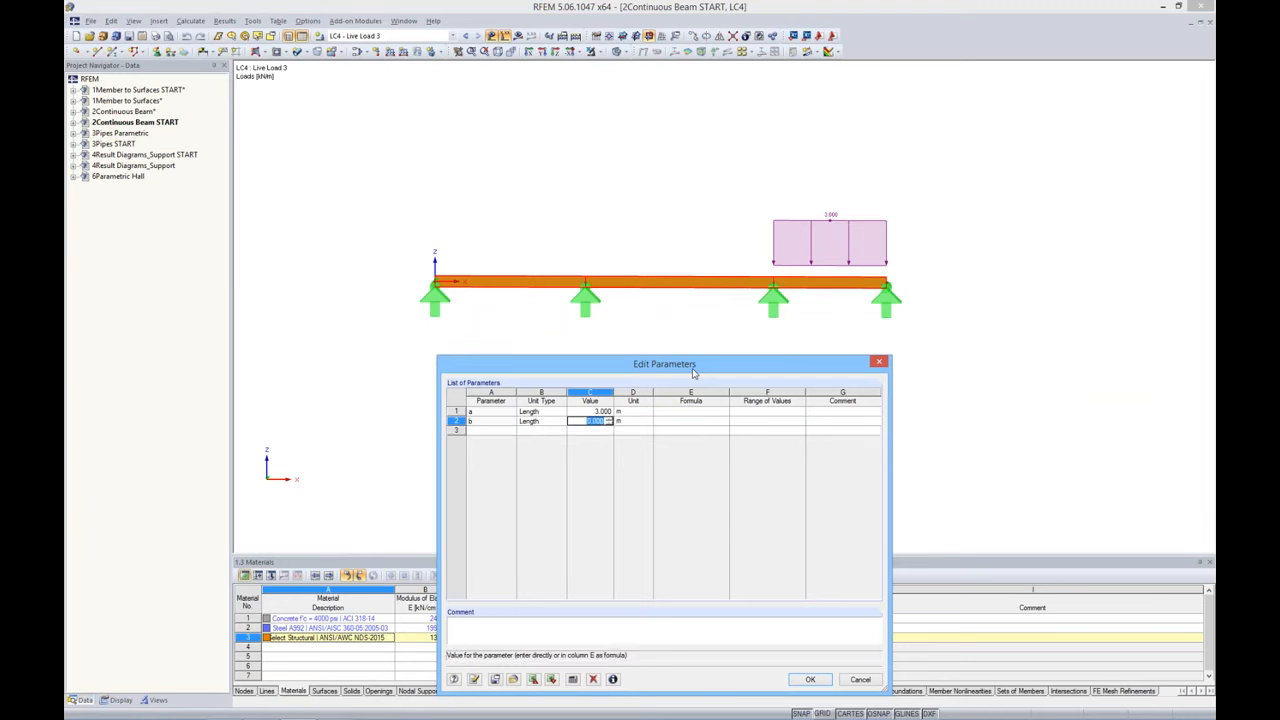
{"action": "type", "text": "5"}
{"action": "key", "text": "Return"}
{"action": "type", "text": "c"}
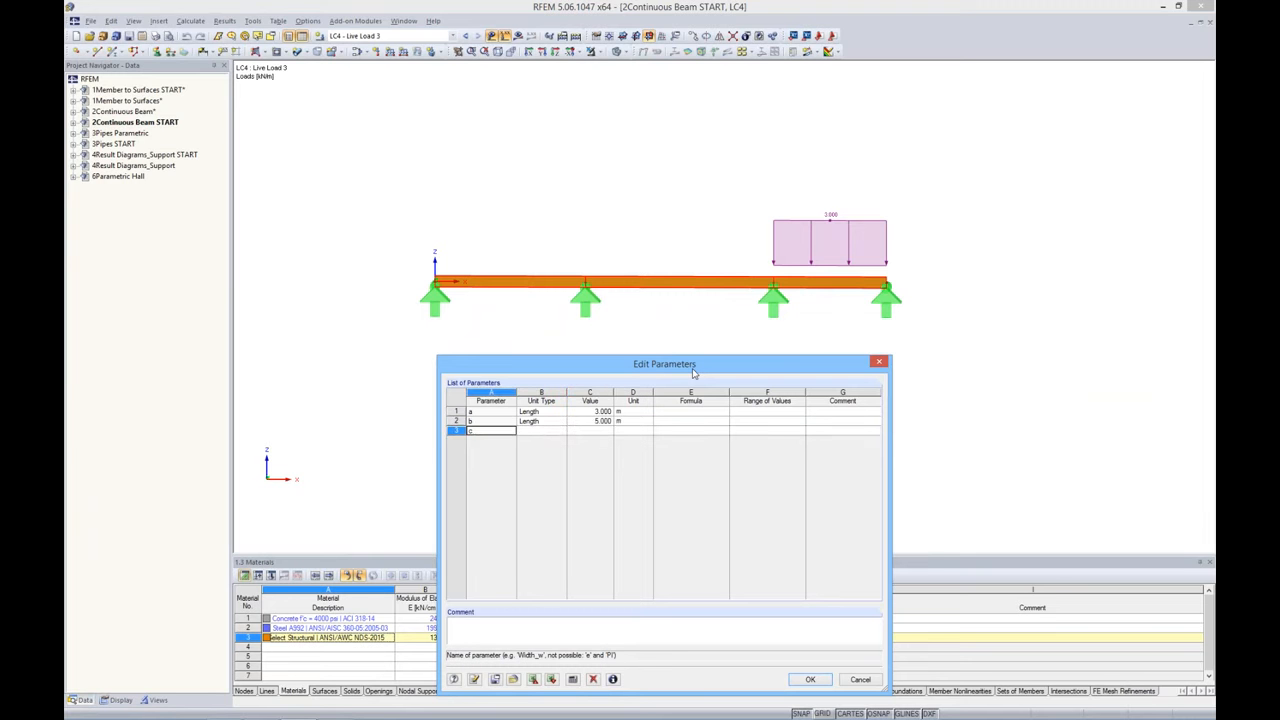
{"action": "key", "text": "Tab"}
{"action": "key", "text": "Tab"}
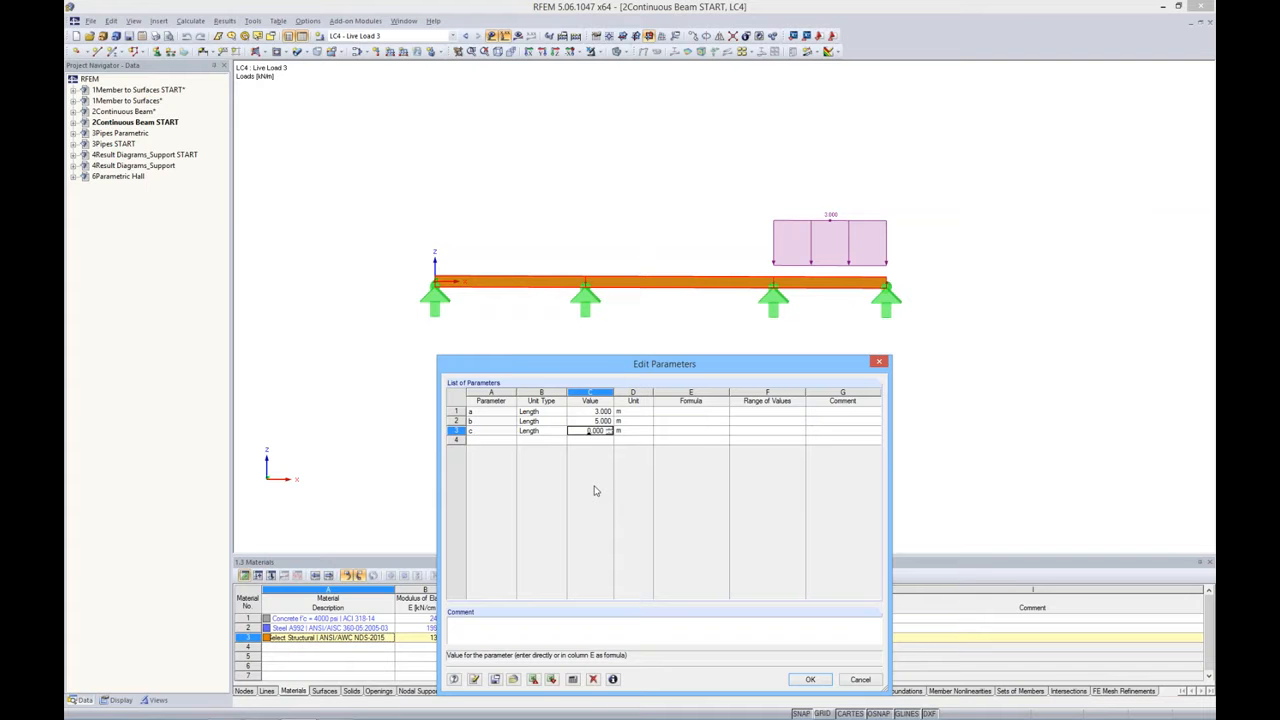
{"action": "type", "text": "4"}
{"action": "left_click", "coordinate": [498, 440]}
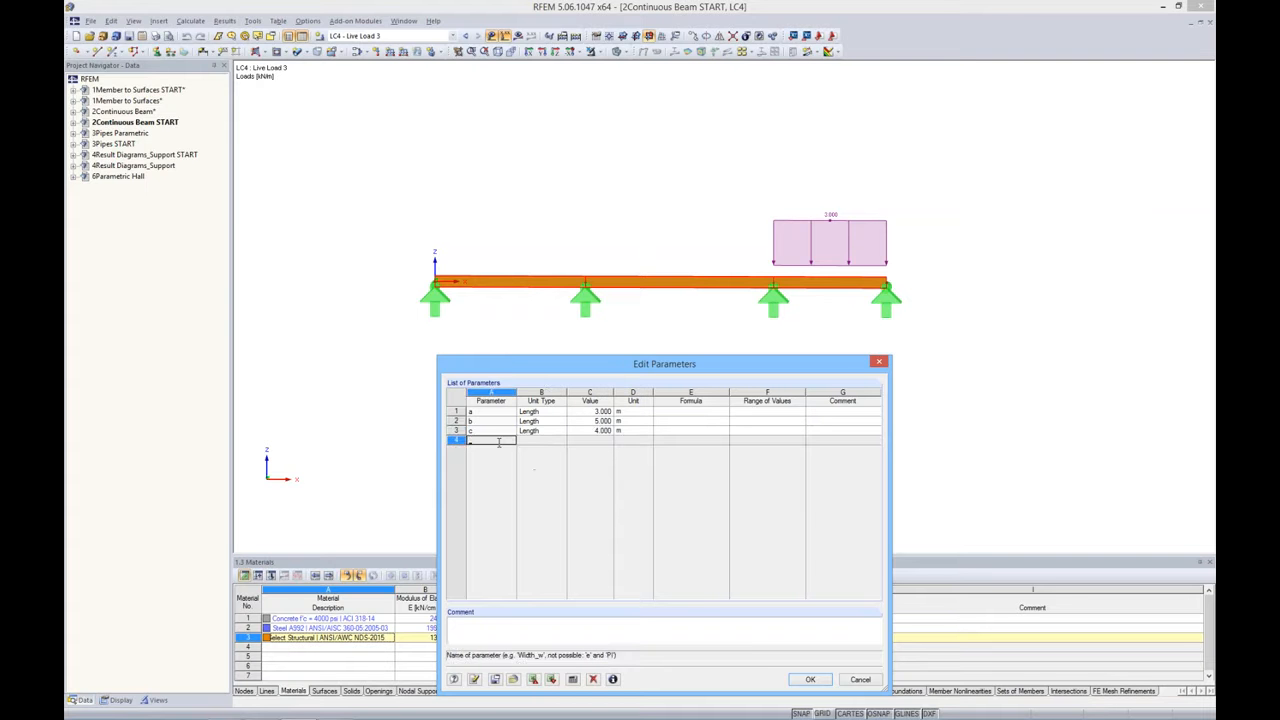
Add a parameter DL with the unit type Line Force and a value of -4 kN/m
{"action": "type", "text": "DL"}
{"action": "key", "text": "Tab"}
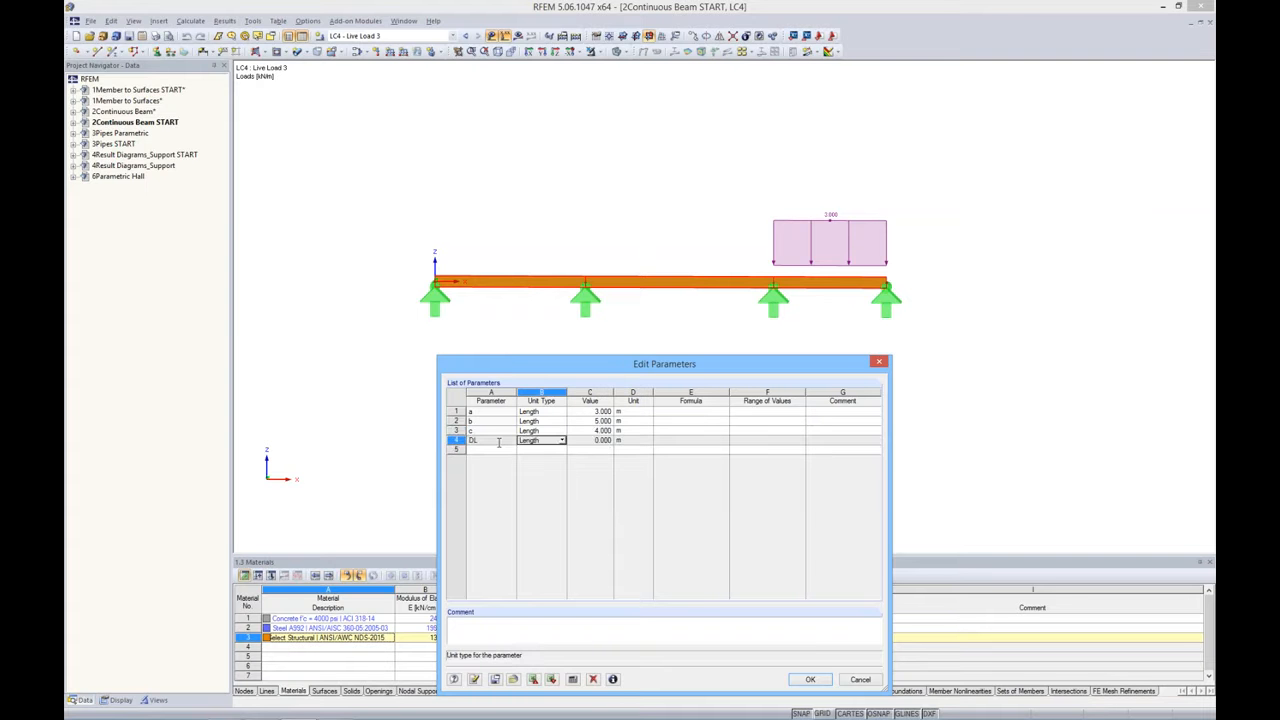
{"action": "left_click", "coordinate": [562, 441]}
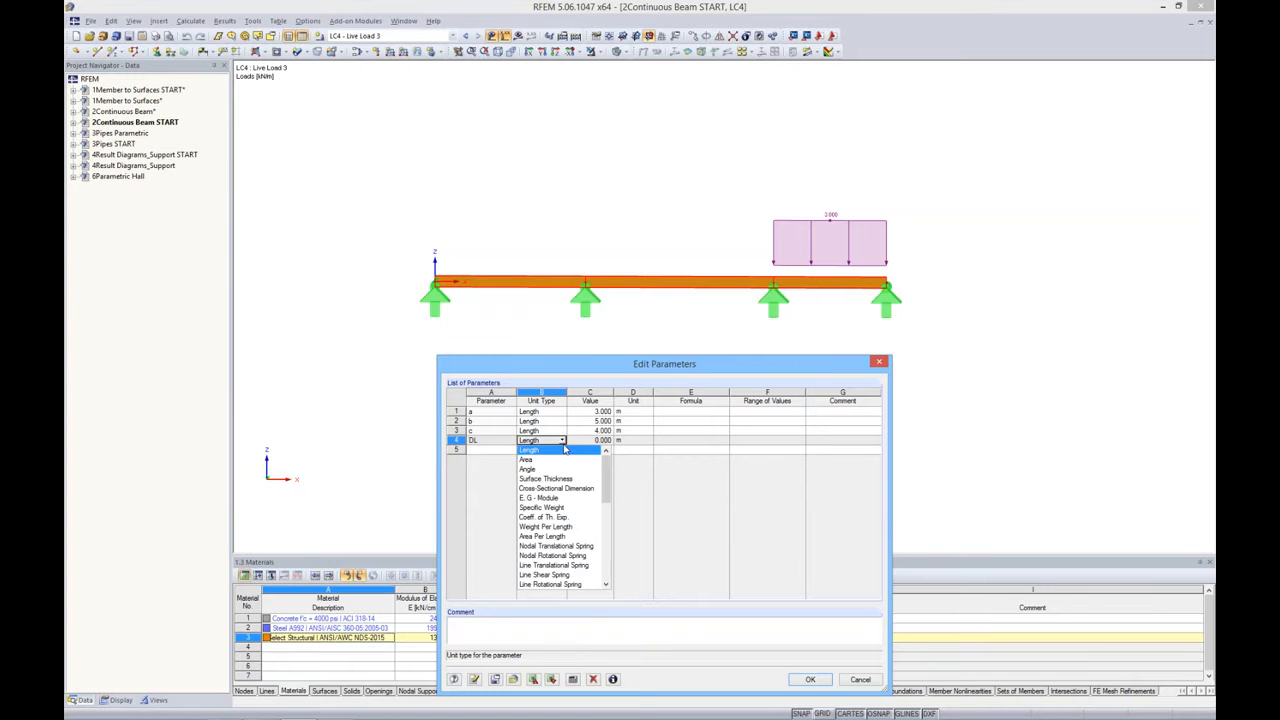
{"action": "left_click_drag", "start_coordinate": [607, 464], "coordinate": [605, 531]}
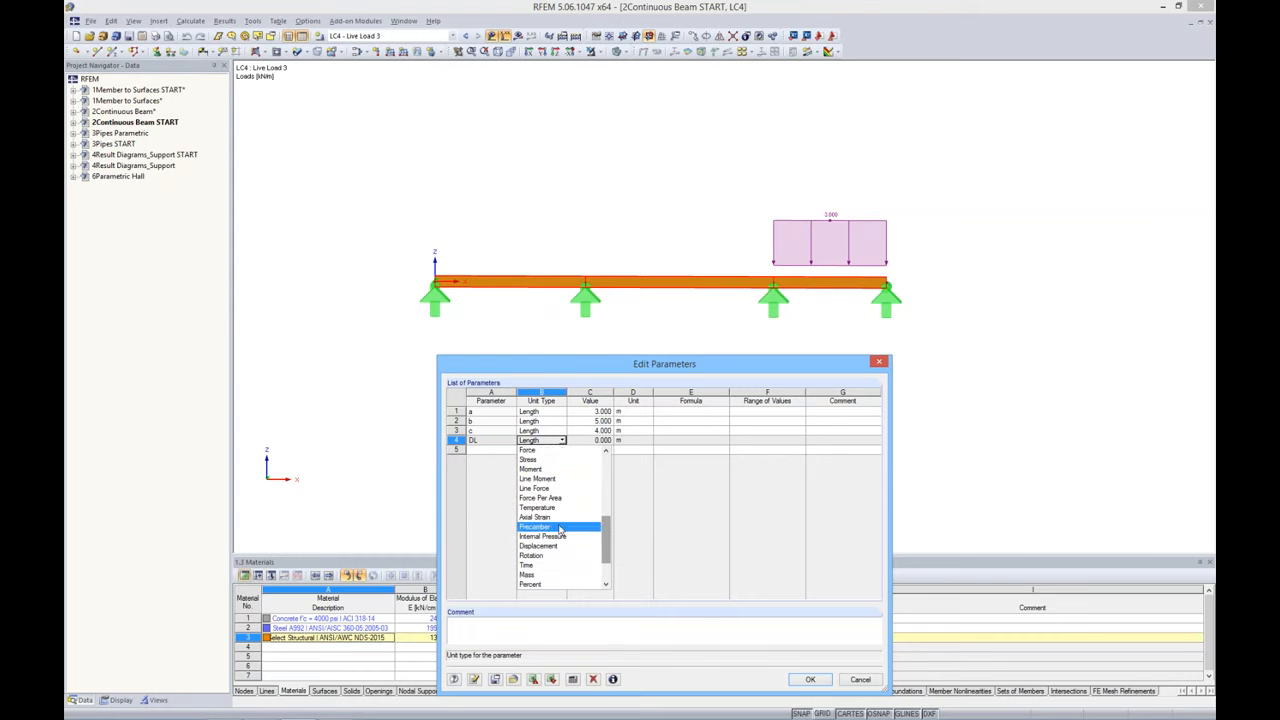
{"action": "left_click_drag", "start_coordinate": [608, 533], "coordinate": [609, 551]}
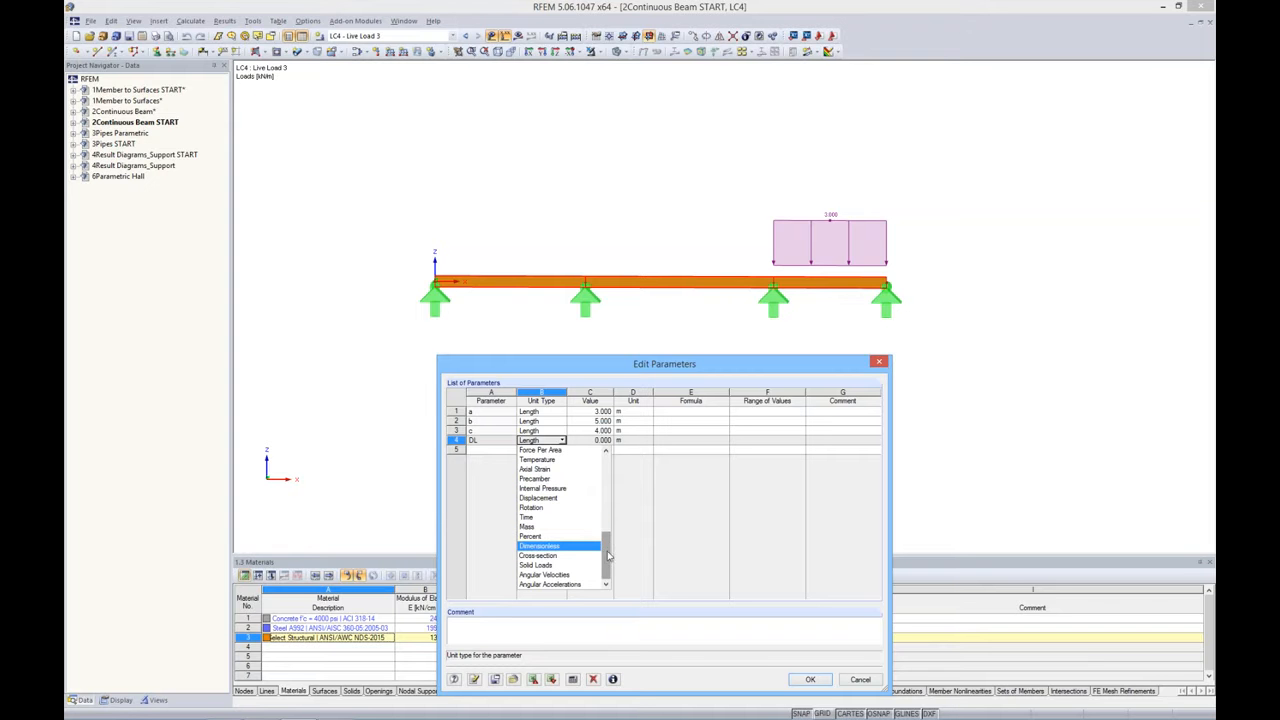
{"action": "left_click_drag", "start_coordinate": [606, 556], "coordinate": [609, 545]}
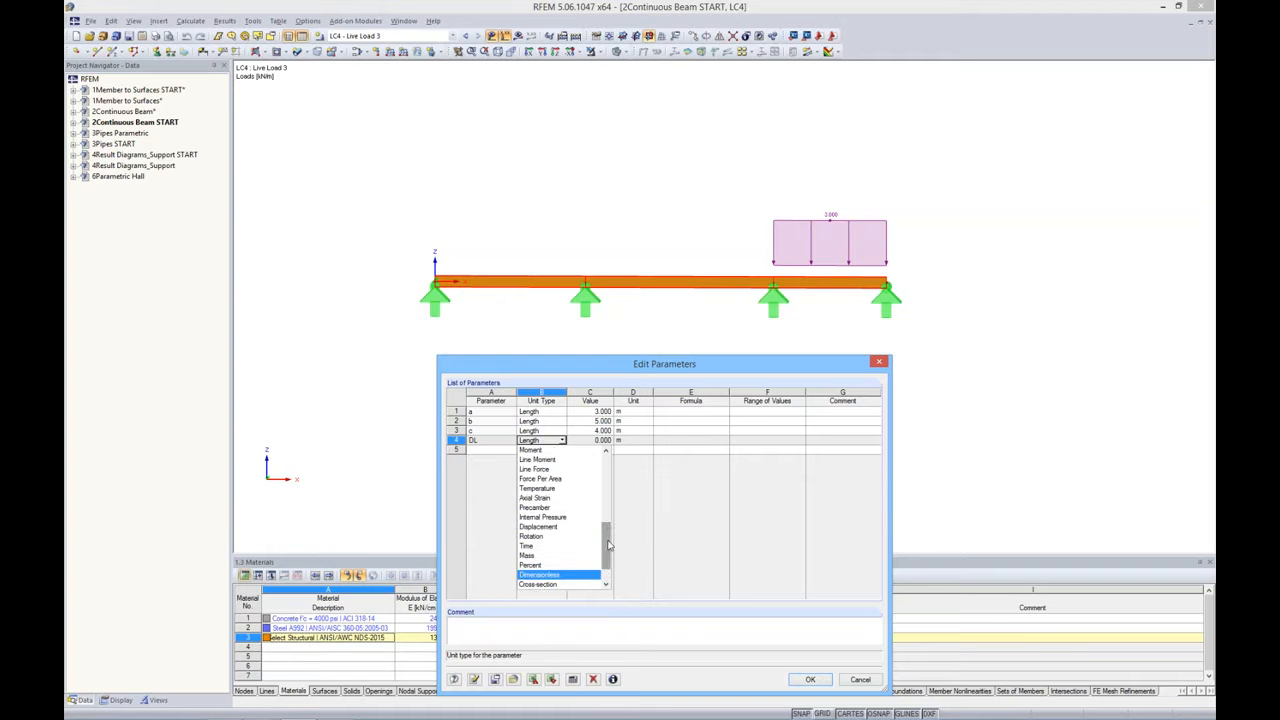
{"action": "left_click", "coordinate": [556, 469]}
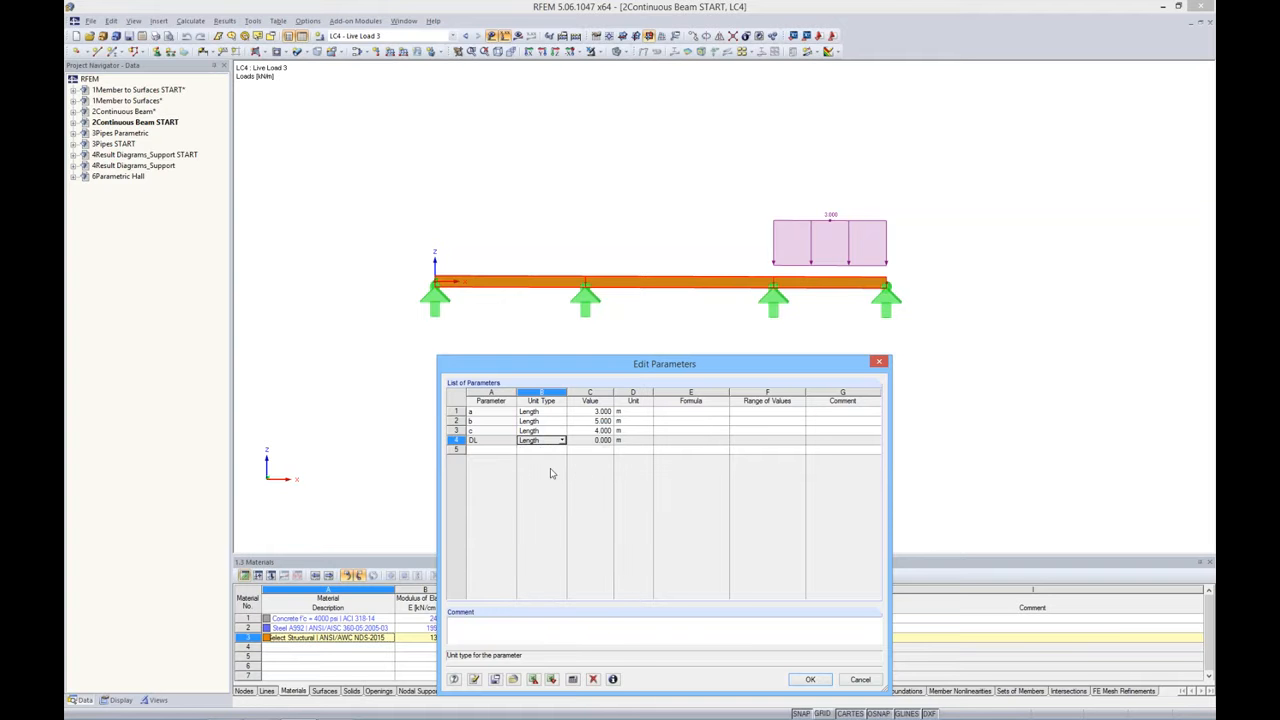
{"action": "left_click", "coordinate": [587, 447]}
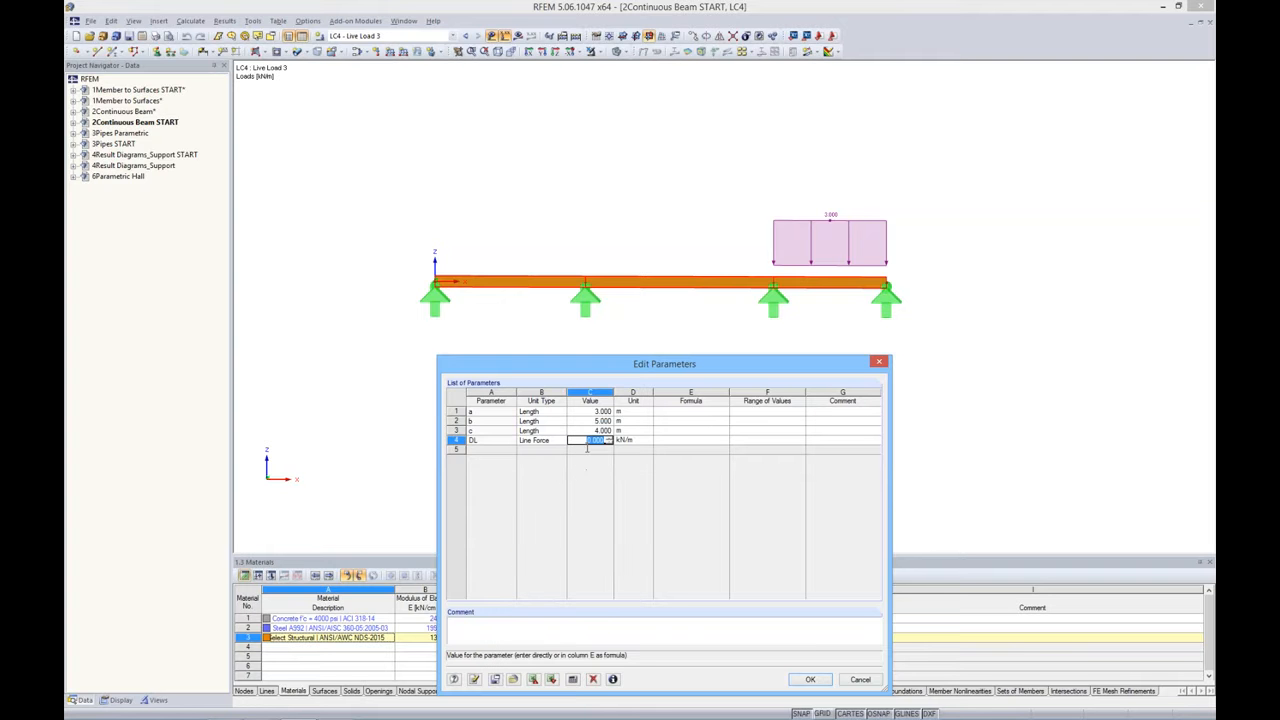
{"action": "key", "text": "BackSpace"}
{"action": "type", "text": "-4"}
{"action": "key", "text": "Return"}
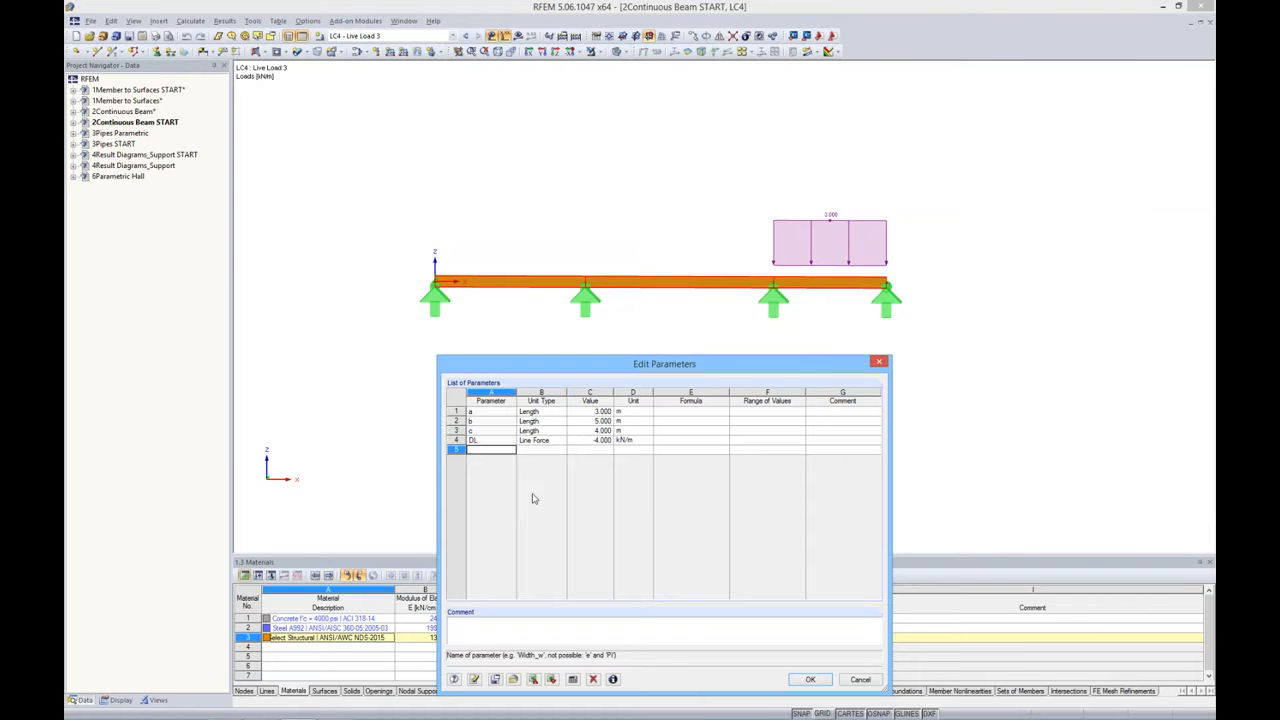
Add a line force parameter LL of -2 kN/m and accept the parameter list
{"action": "type", "text": "LL"}
{"action": "key", "text": "Return"}
{"action": "key", "text": "Return"}
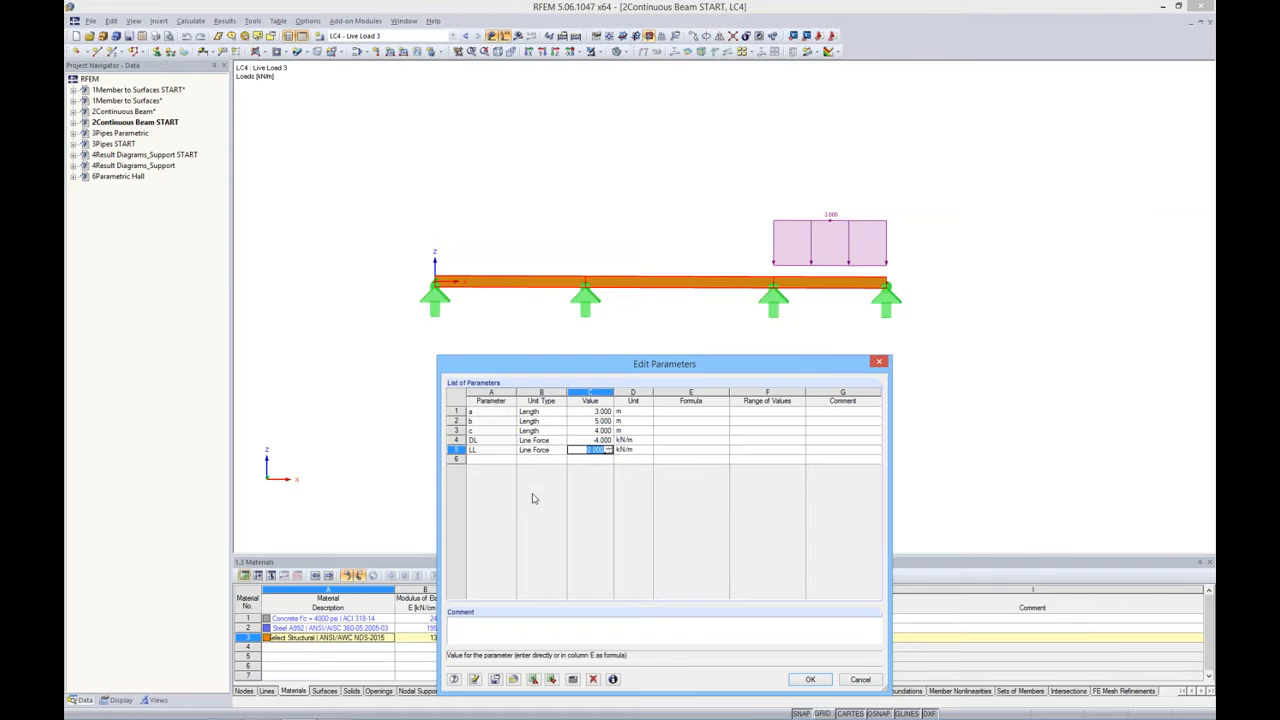
{"action": "type", "text": "-2"}
{"action": "left_click", "coordinate": [690, 440]}
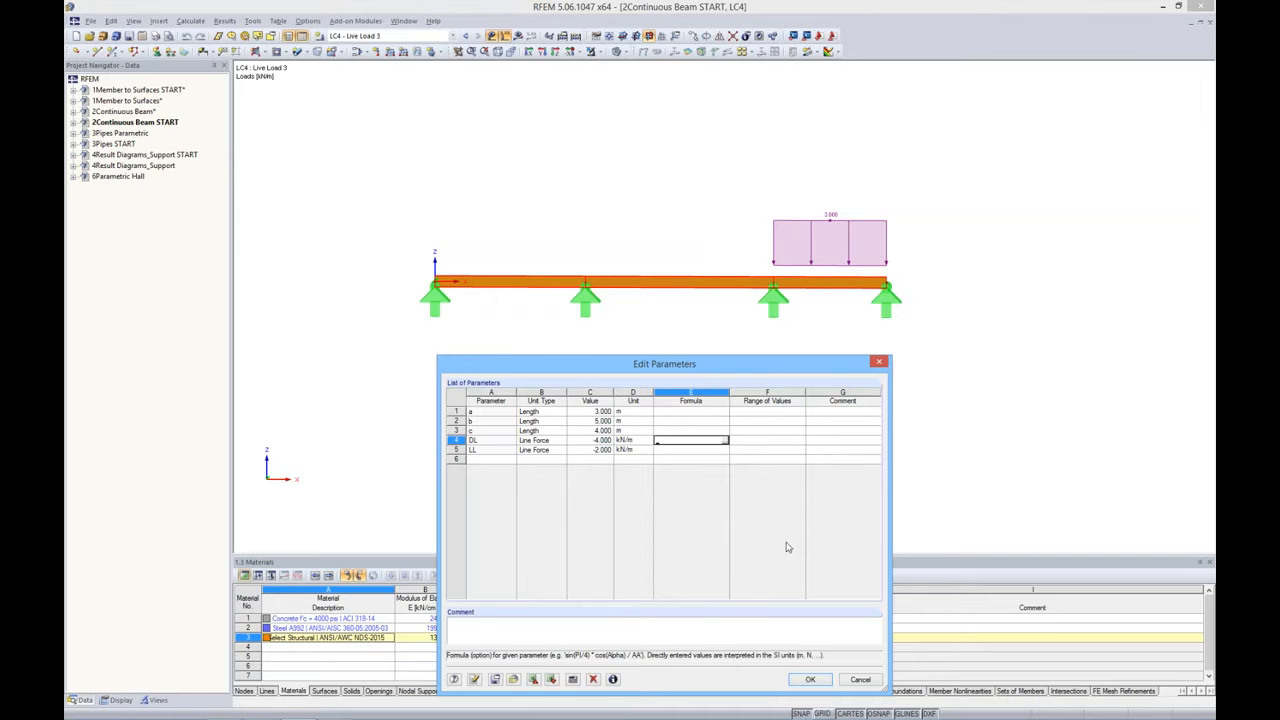
{"action": "left_click", "coordinate": [810, 679]}
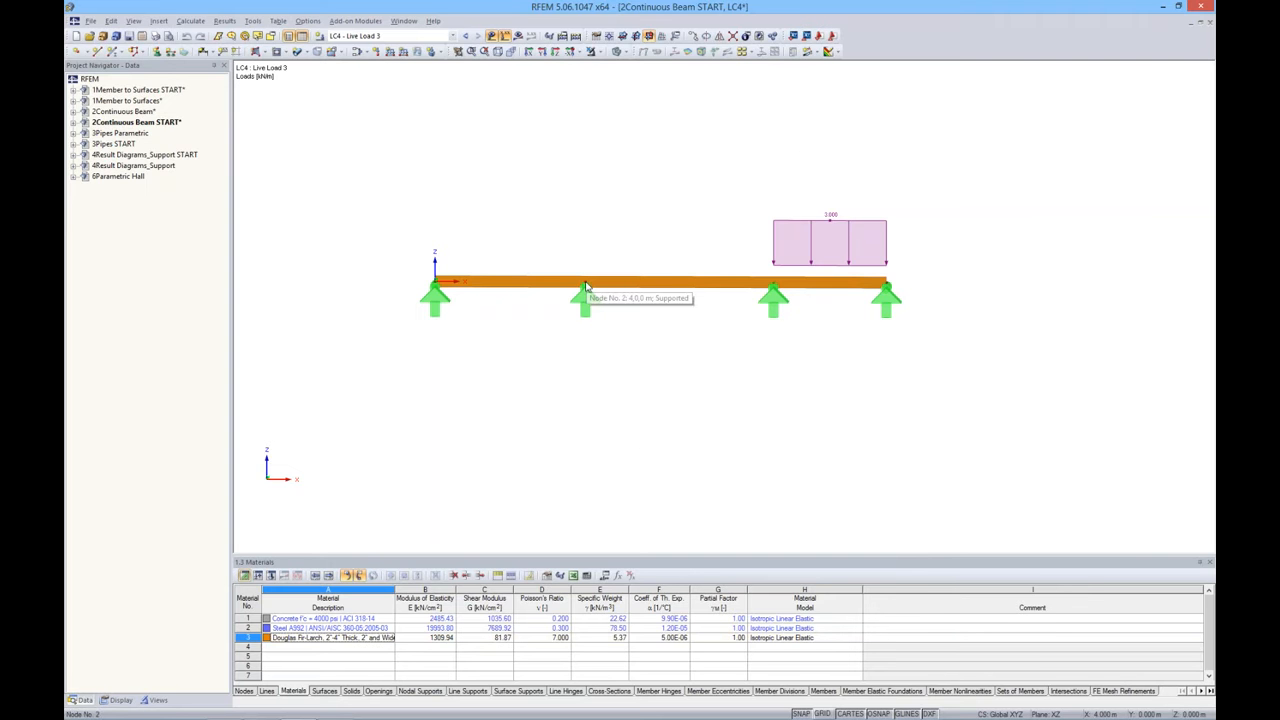
Assign the formula a to the X coordinate of node 2 at the second support
{"action": "double_click", "coordinate": [587, 287]}
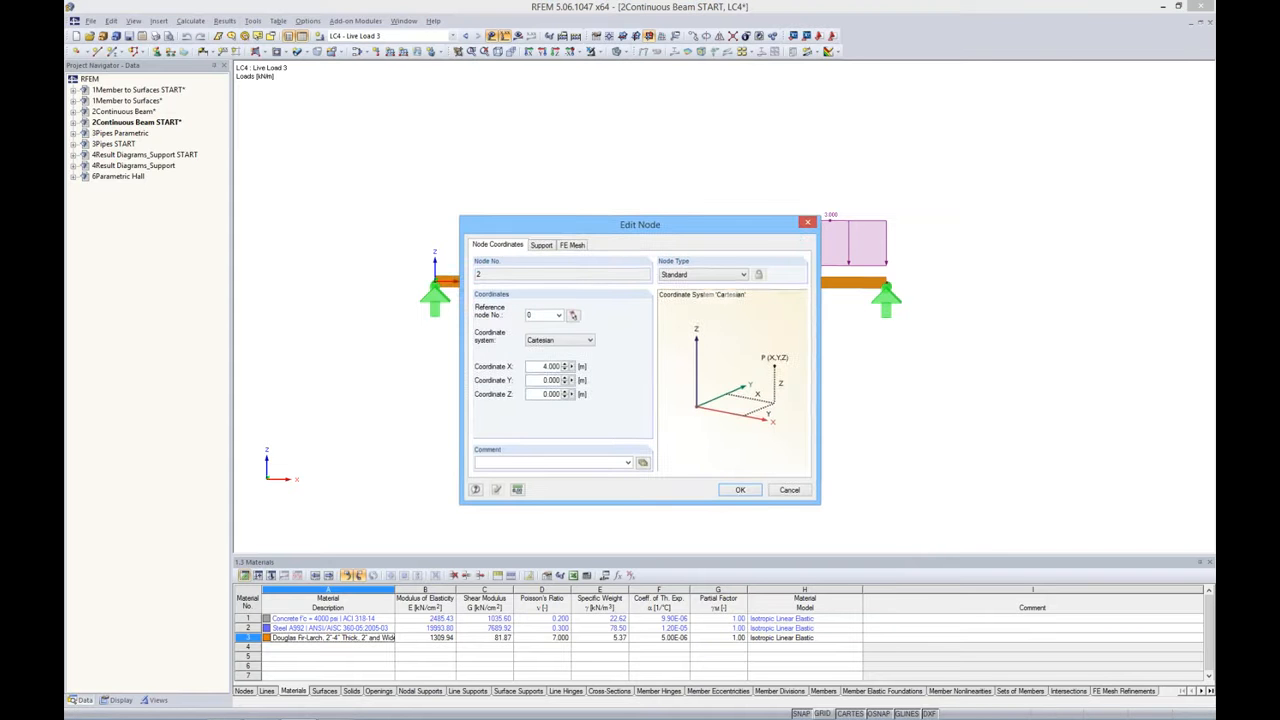
{"action": "left_click_drag", "start_coordinate": [662, 236], "coordinate": [641, 186]}
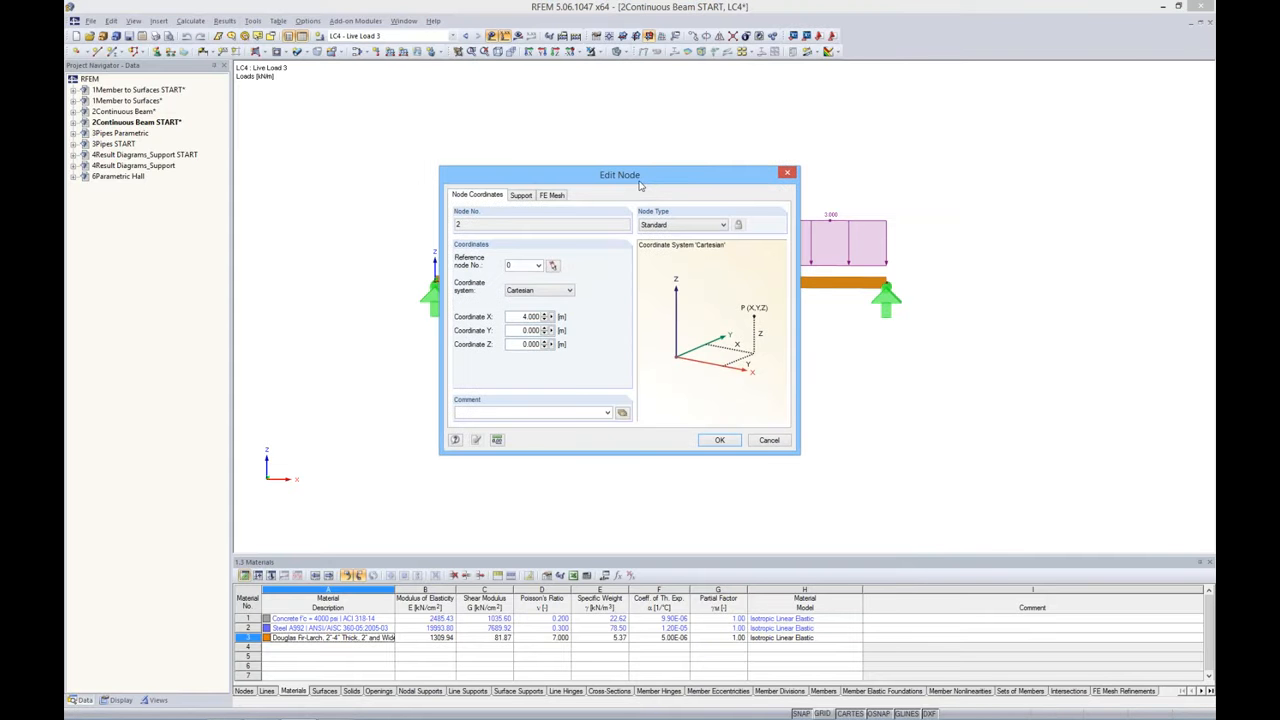
{"action": "right_click", "coordinate": [550, 318]}
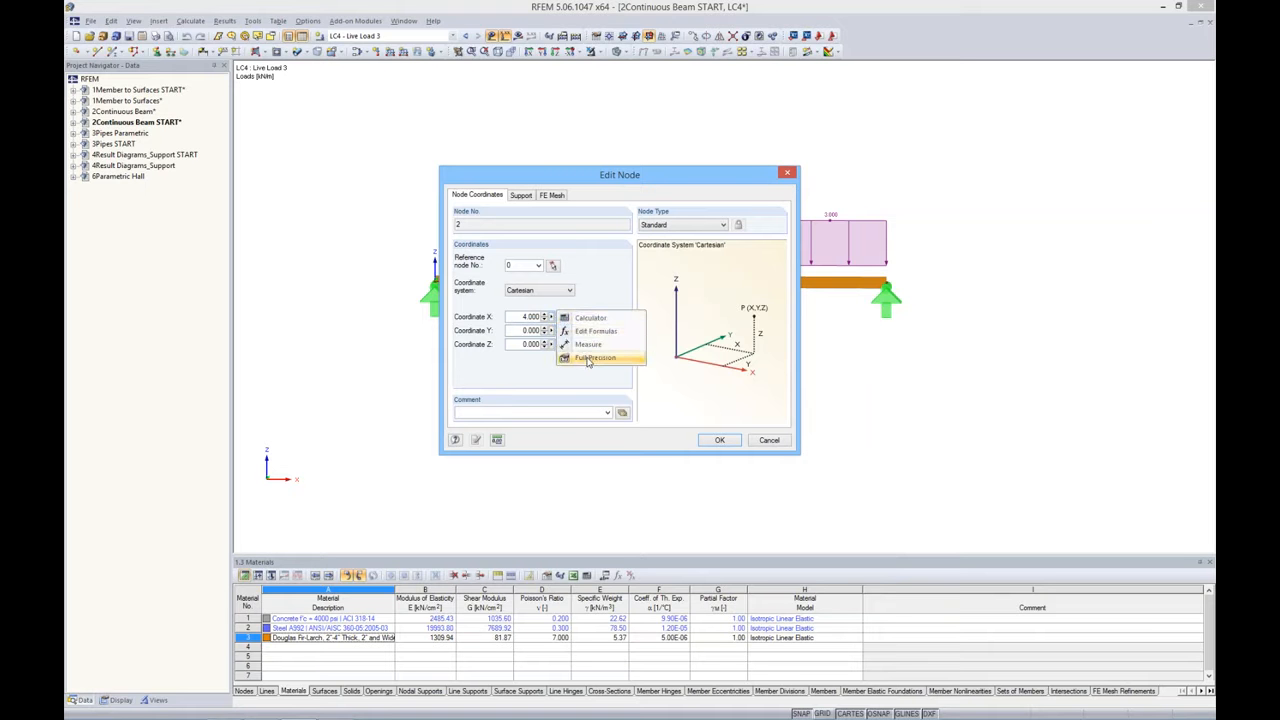
{"action": "left_click", "coordinate": [595, 333]}
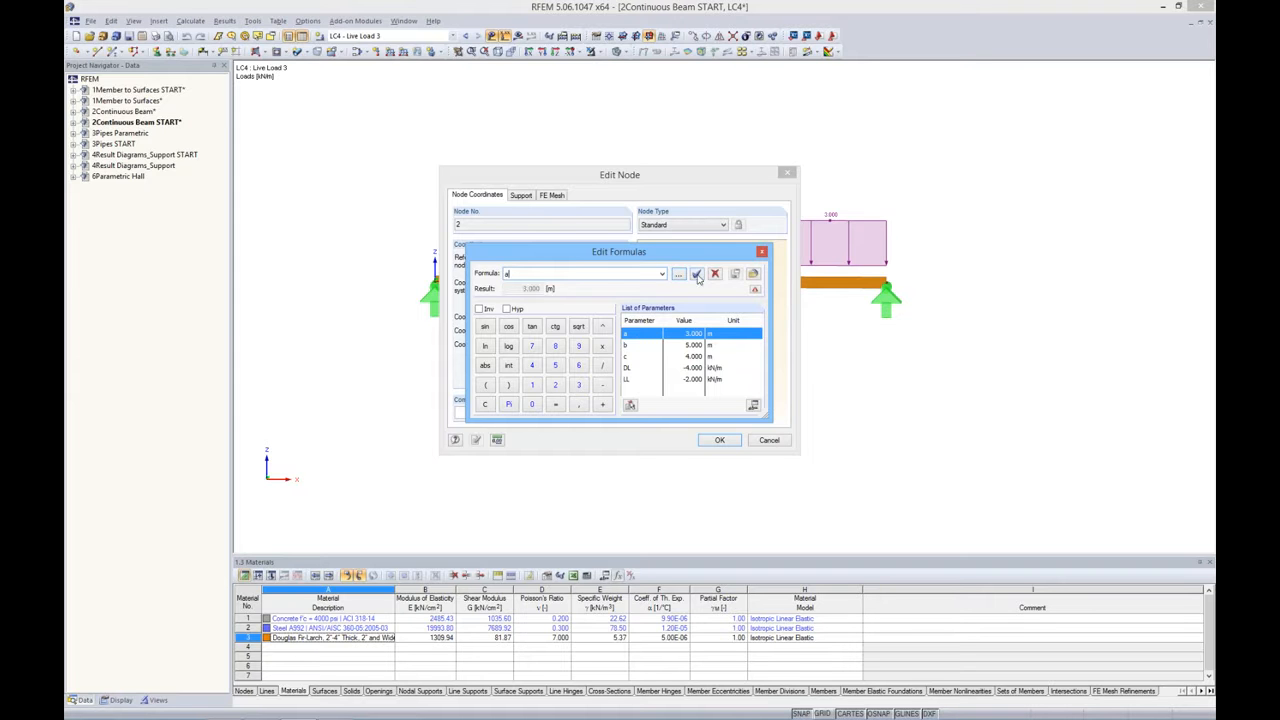
{"action": "left_click", "coordinate": [696, 274]}
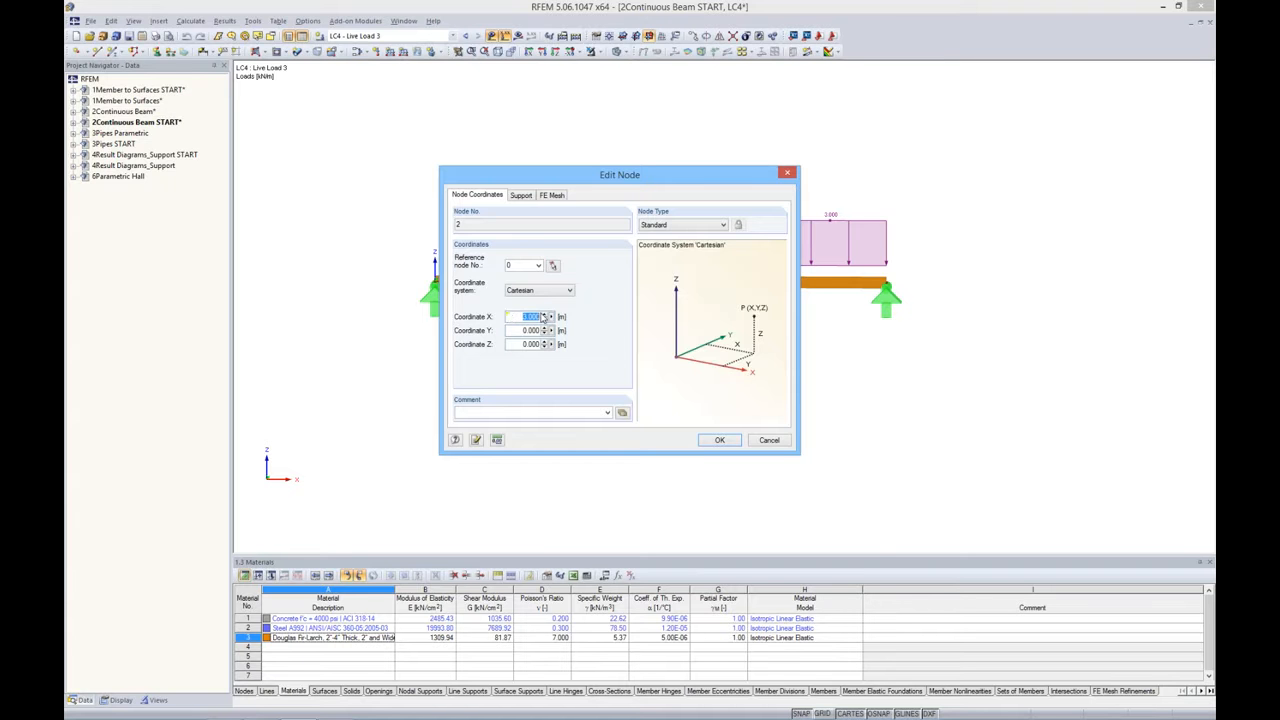
Accept node 2's coordinates and dimension the three beam spans along X in the 2nd plane, about 2.625 m below the beam, with units shown
{"action": "left_click", "coordinate": [717, 441]}
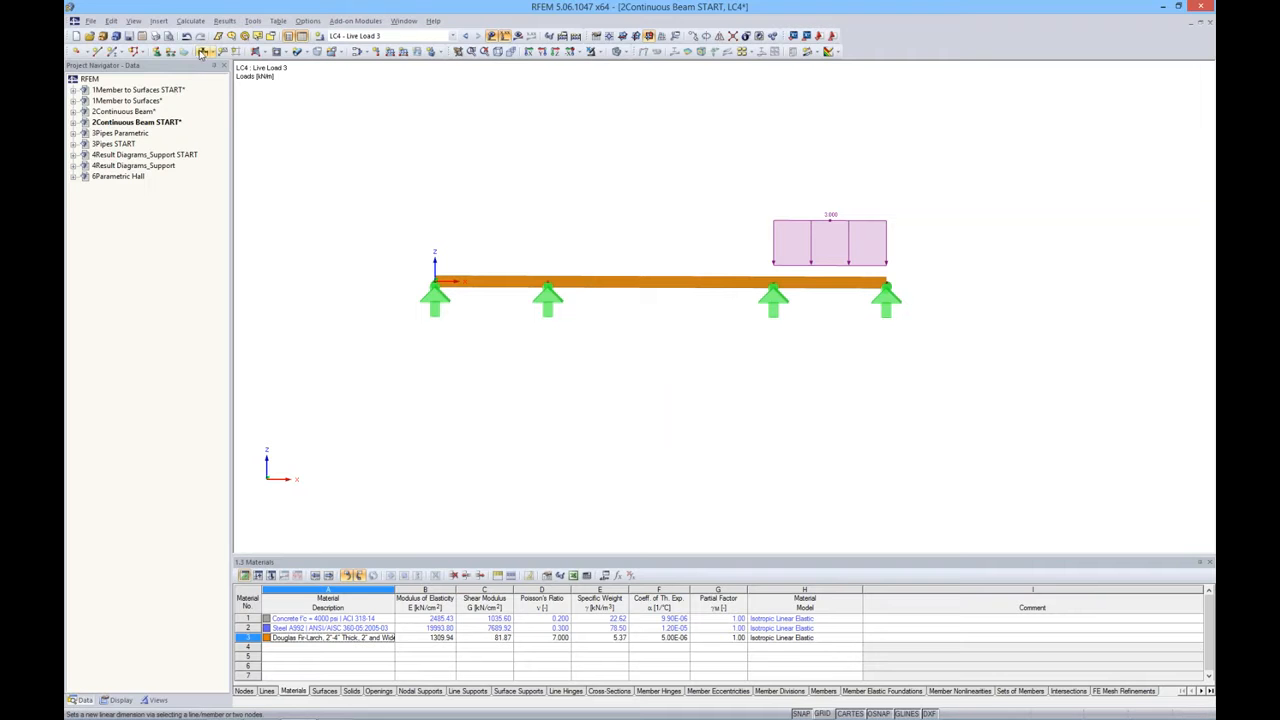
{"action": "left_click", "coordinate": [201, 53]}
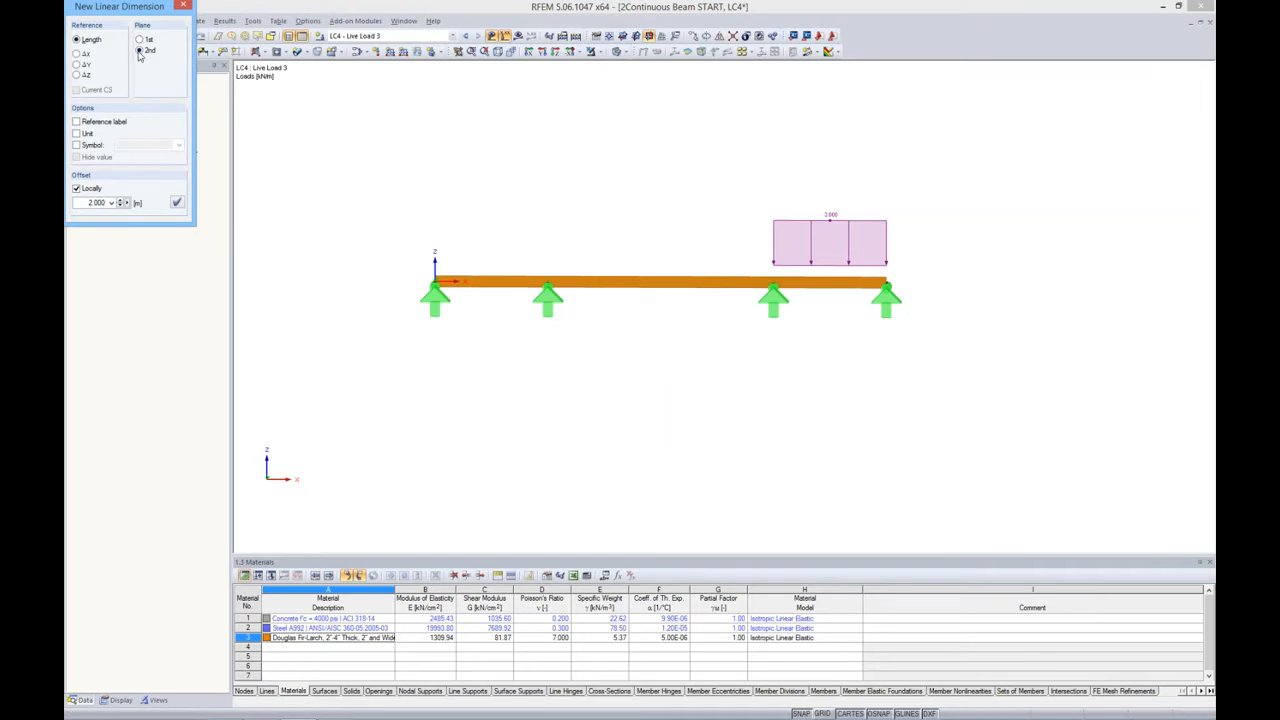
{"action": "left_click", "coordinate": [435, 283]}
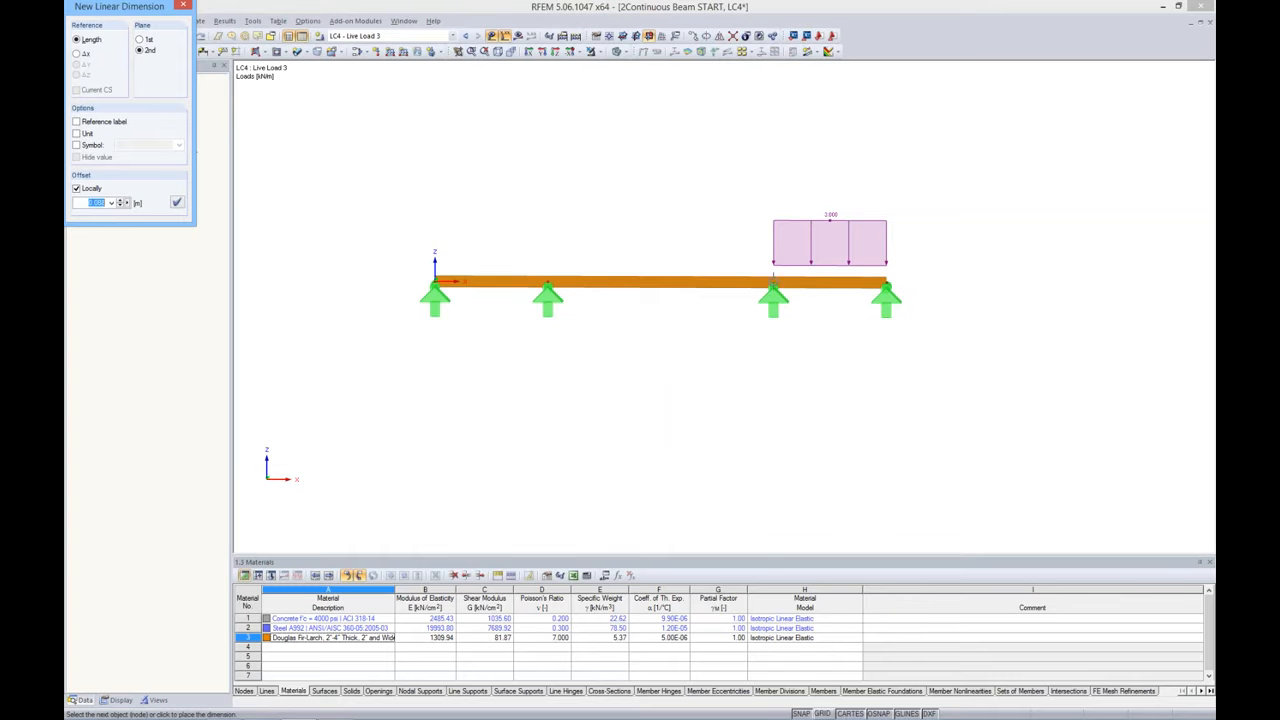
{"action": "left_click", "coordinate": [887, 283]}
{"action": "left_click", "coordinate": [862, 381]}
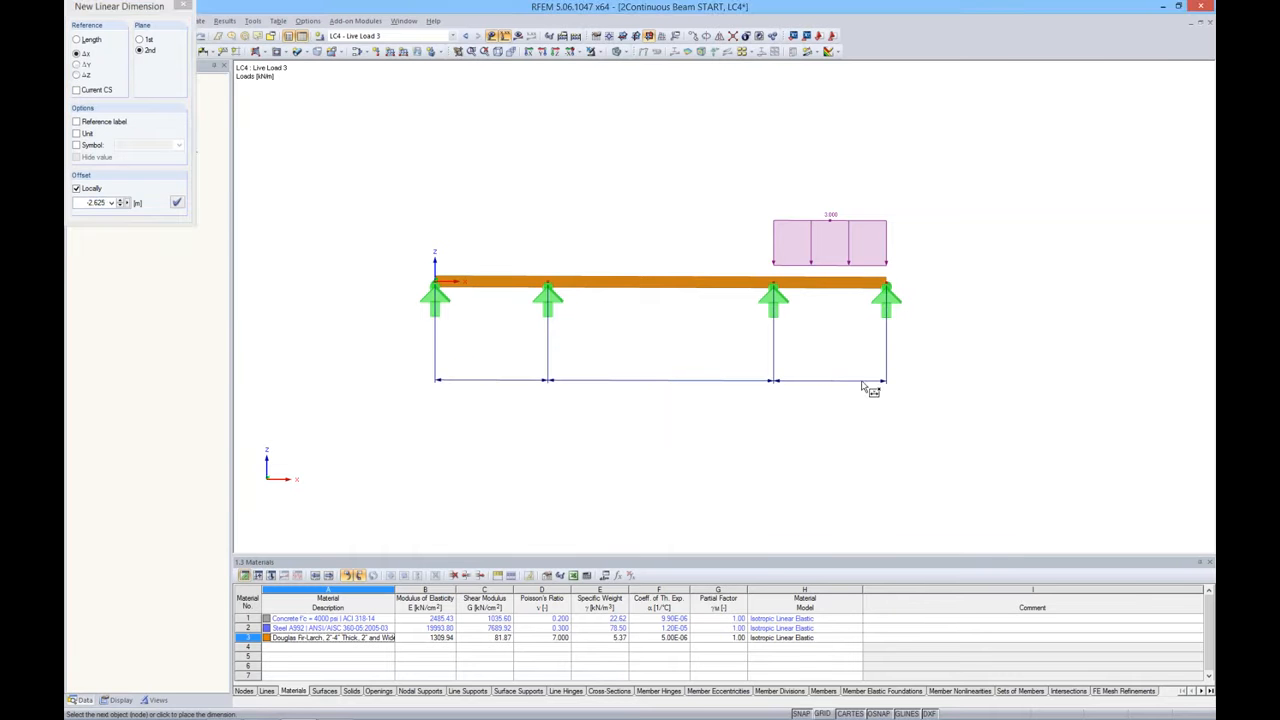
{"action": "left_click", "coordinate": [77, 134]}
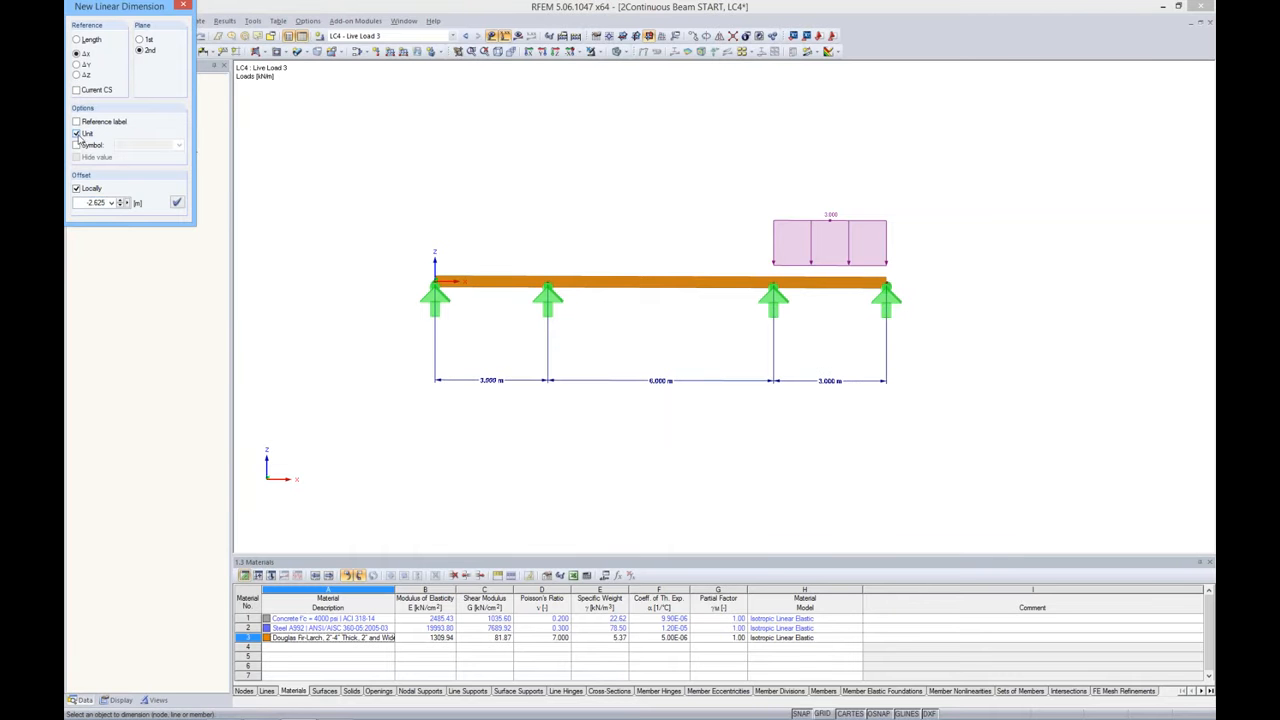
{"action": "left_click", "coordinate": [183, 6]}
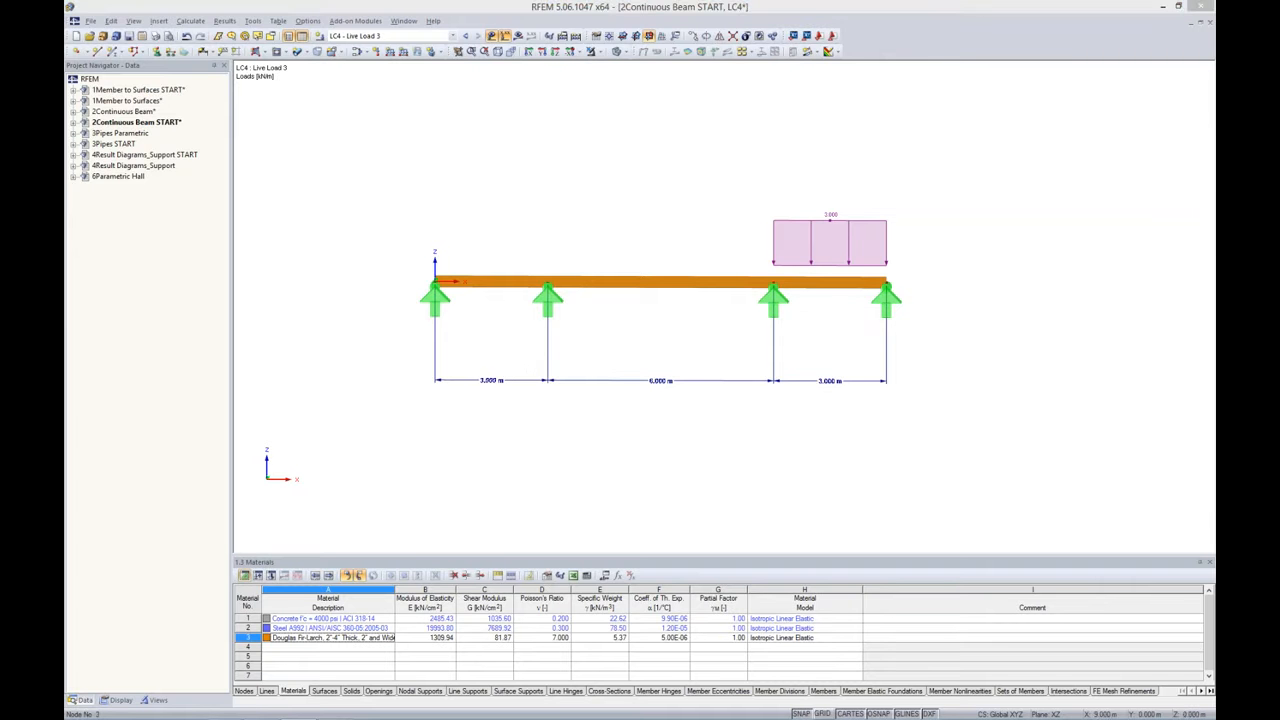
Define the X coordinate of node 3, the third support, with the formula a+b
{"action": "double_click", "coordinate": [773, 282]}
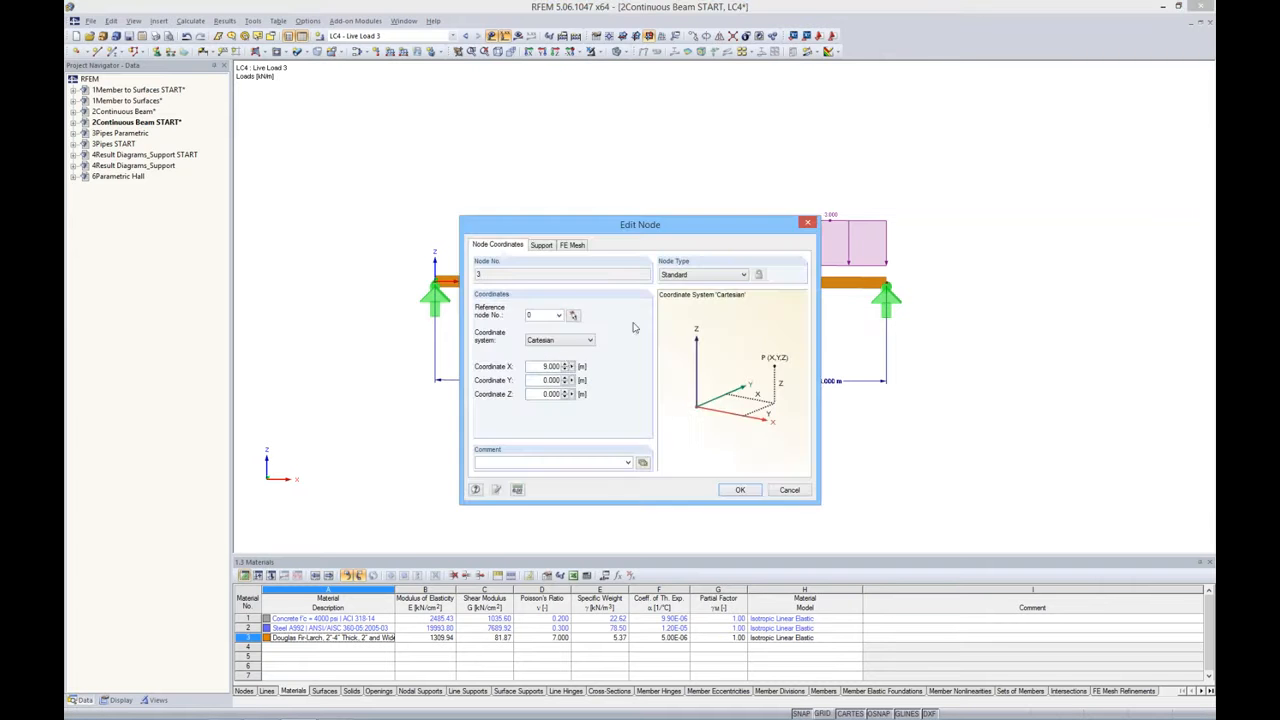
{"action": "right_click", "coordinate": [574, 370]}
{"action": "left_click", "coordinate": [595, 385]}
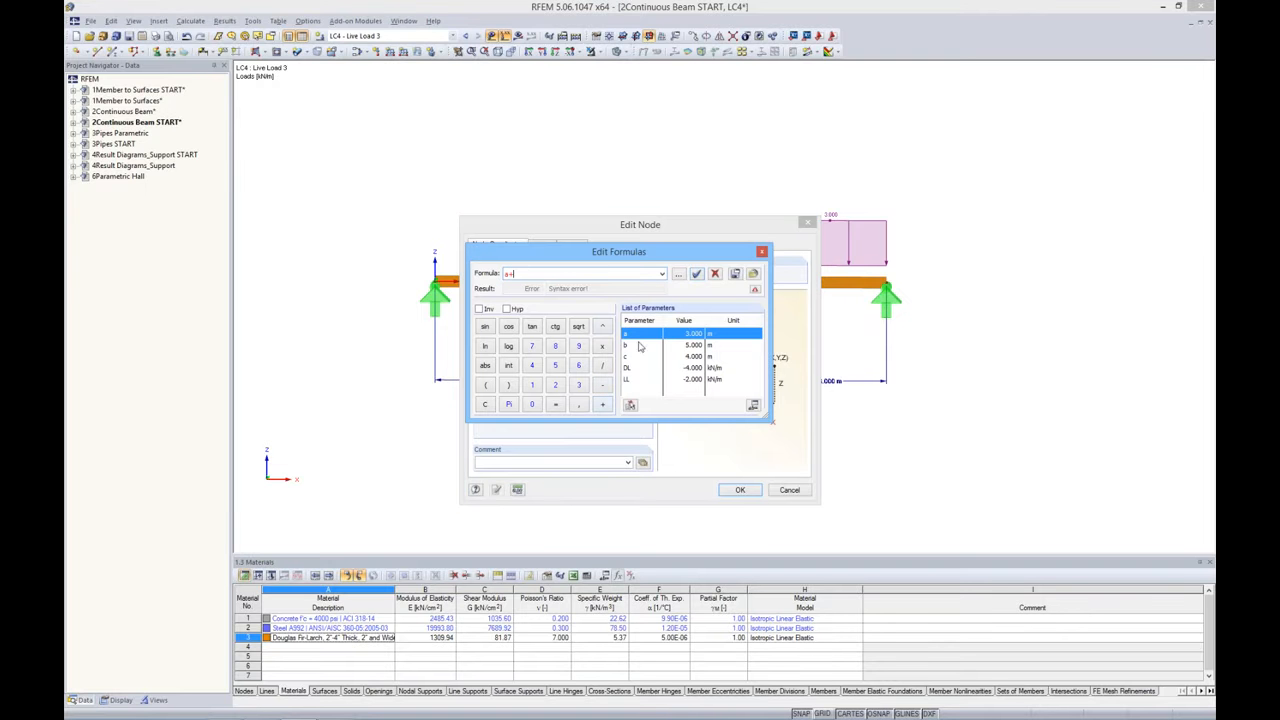
{"action": "double_click", "coordinate": [641, 345]}
{"action": "left_click", "coordinate": [698, 274]}
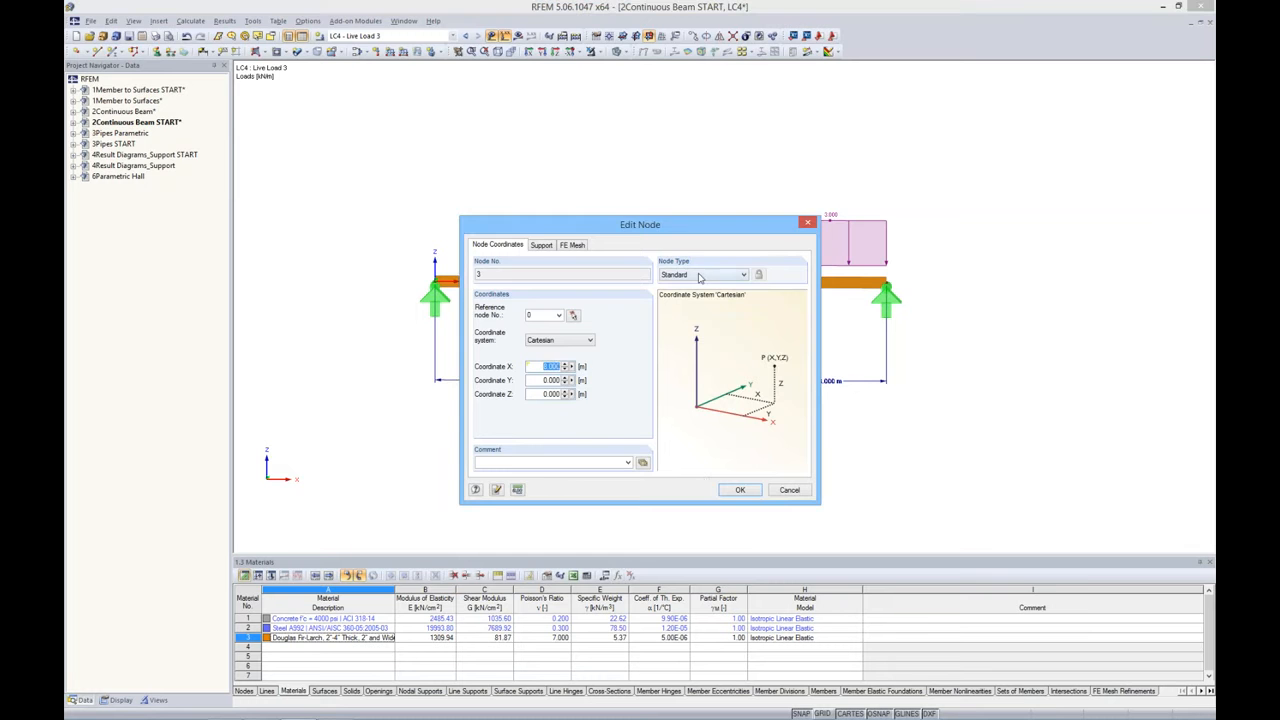
{"action": "left_click", "coordinate": [737, 490]}
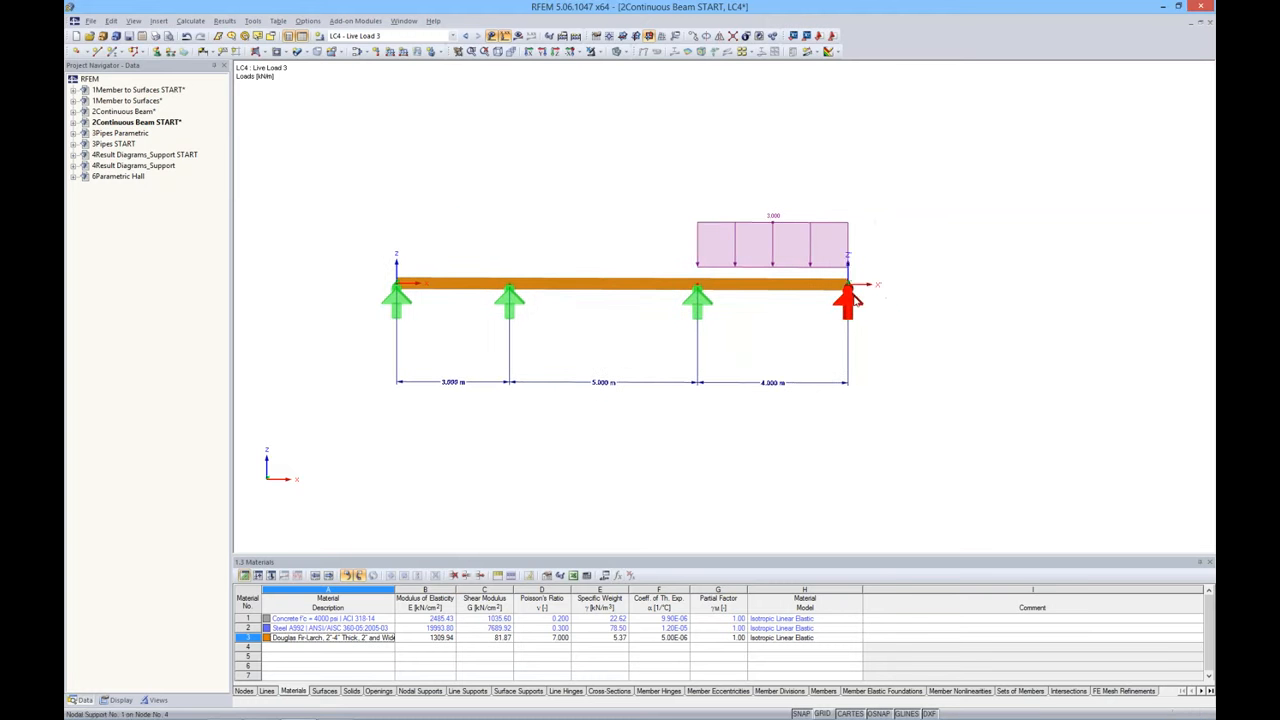
Define the X coordinate of node 4 at the beam's far end with the formula a+b+c
{"action": "double_click", "coordinate": [848, 288]}
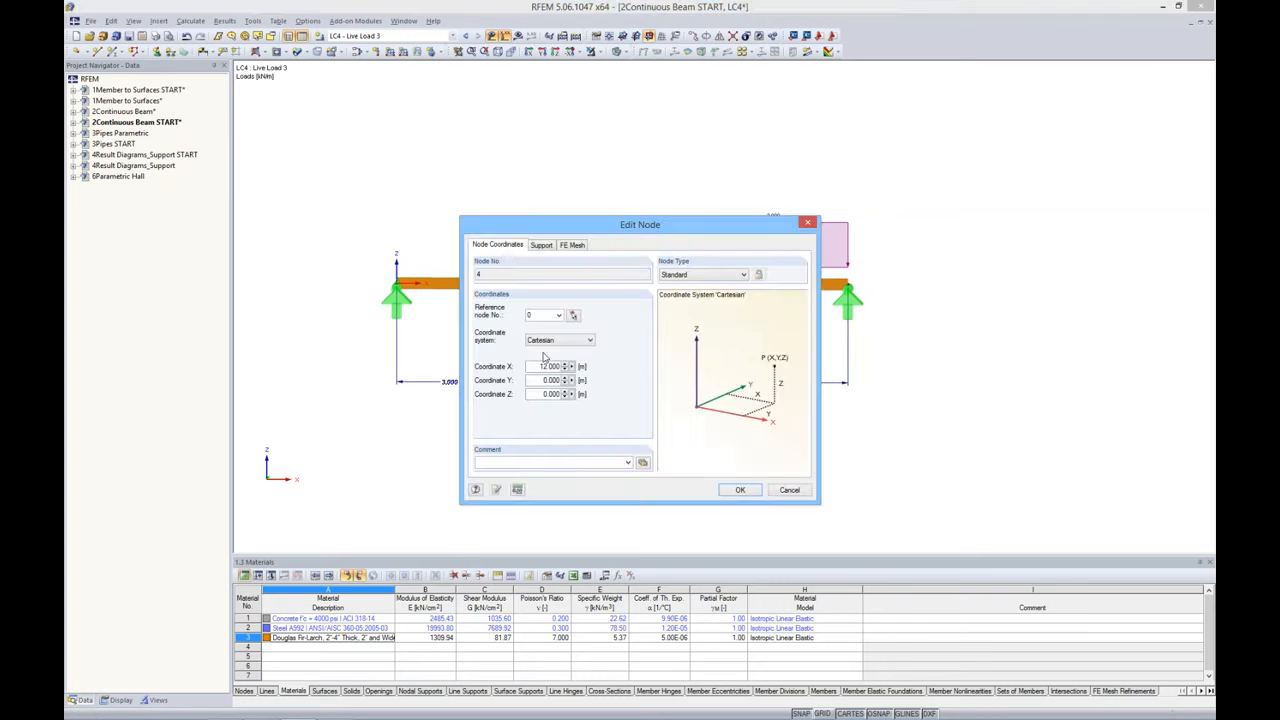
{"action": "right_click", "coordinate": [573, 368]}
{"action": "left_click", "coordinate": [607, 386]}
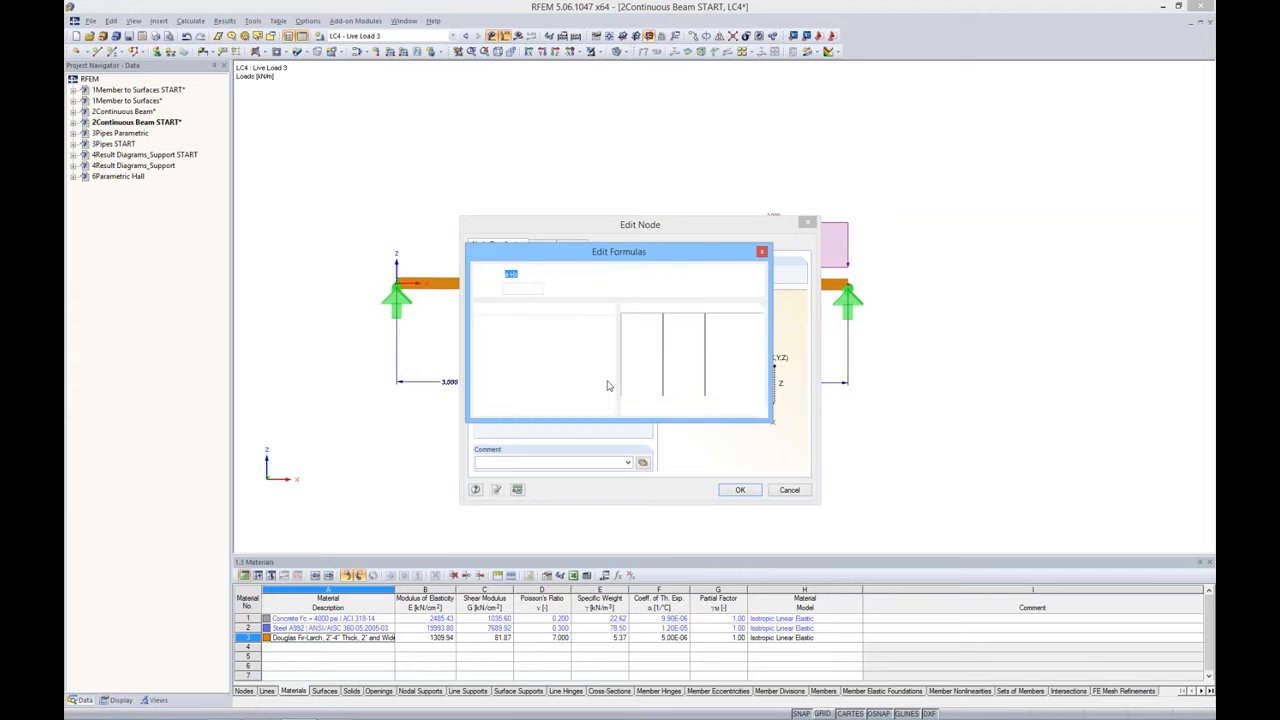
{"action": "left_click", "coordinate": [552, 274]}
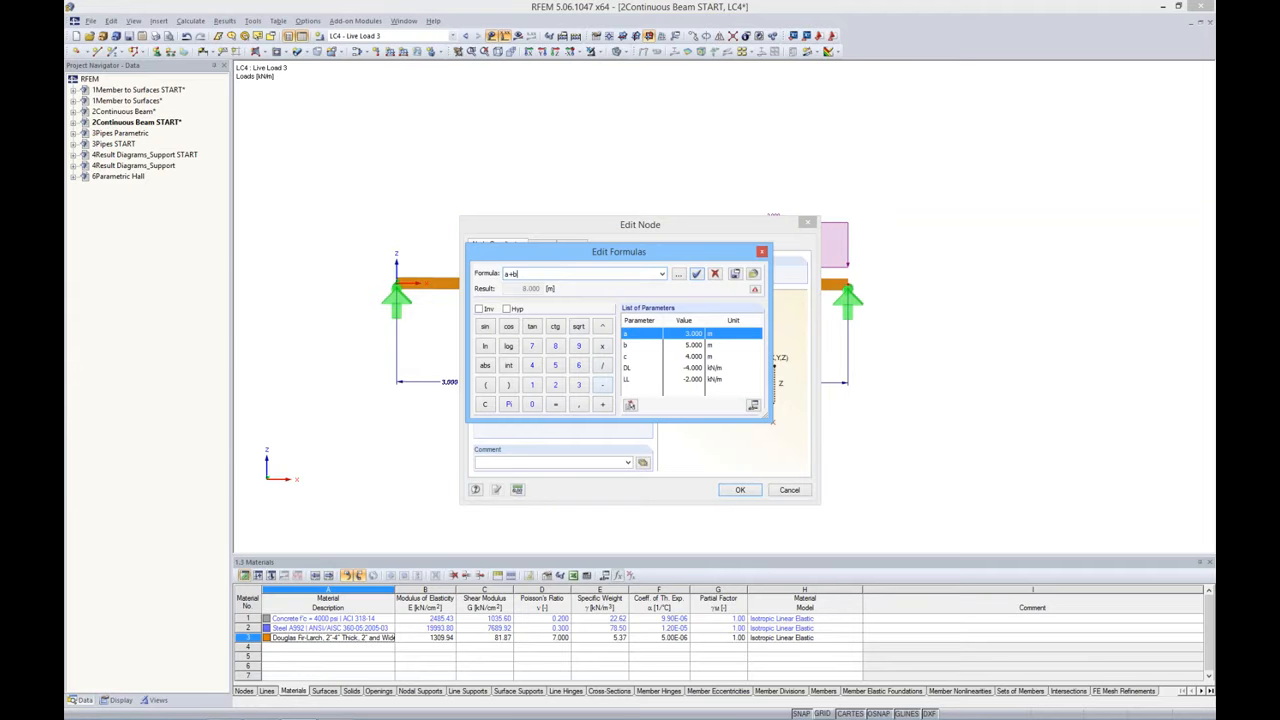
{"action": "left_click", "coordinate": [602, 405]}
{"action": "double_click", "coordinate": [630, 357]}
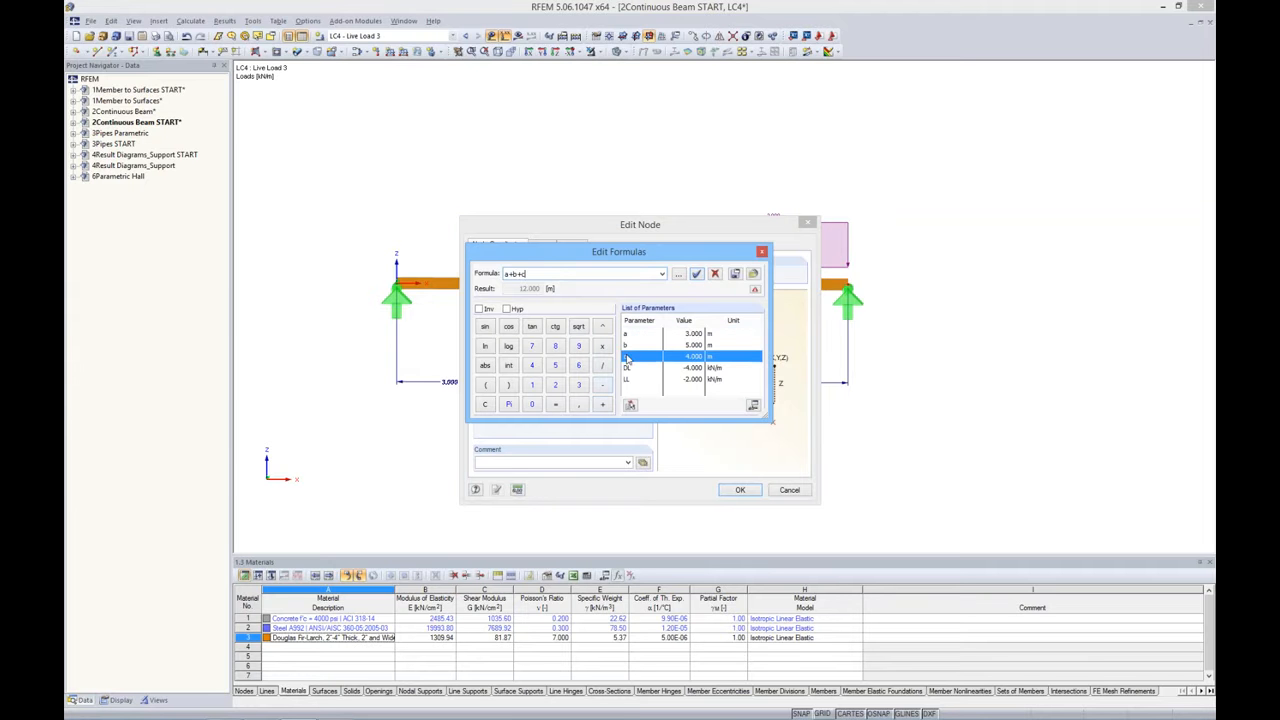
{"action": "left_click", "coordinate": [697, 276]}
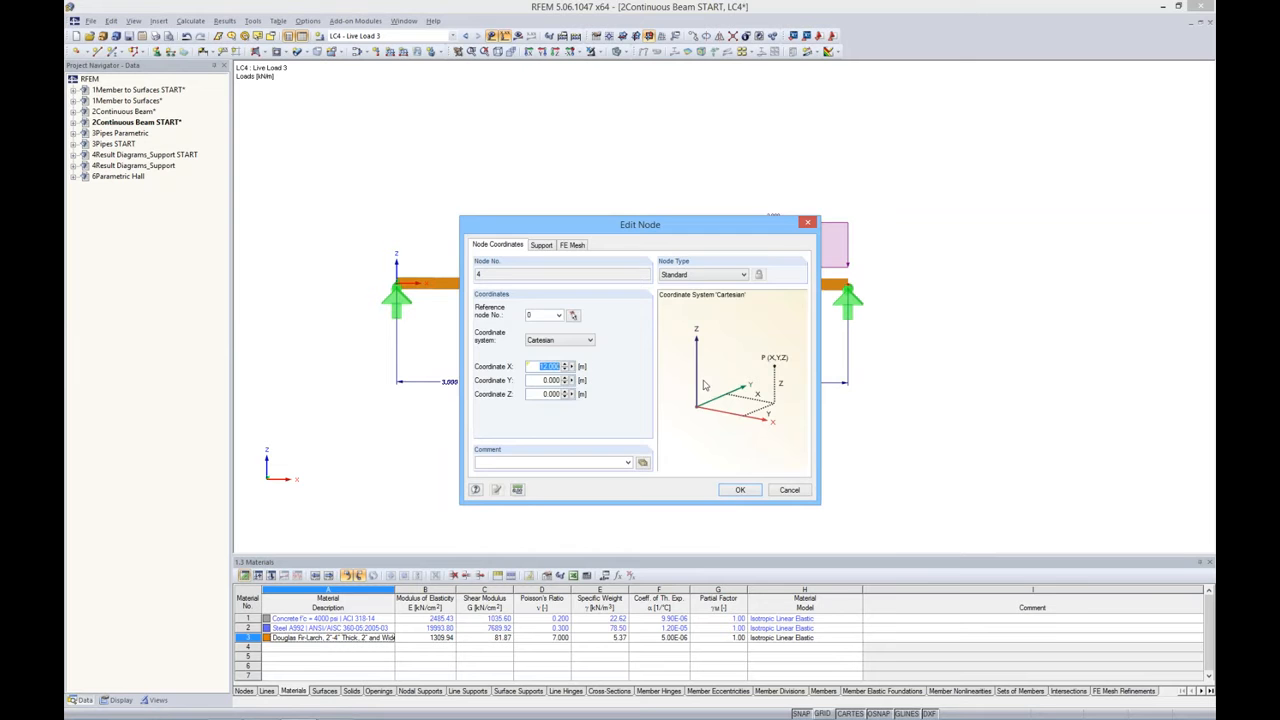
{"action": "left_click", "coordinate": [739, 490]}
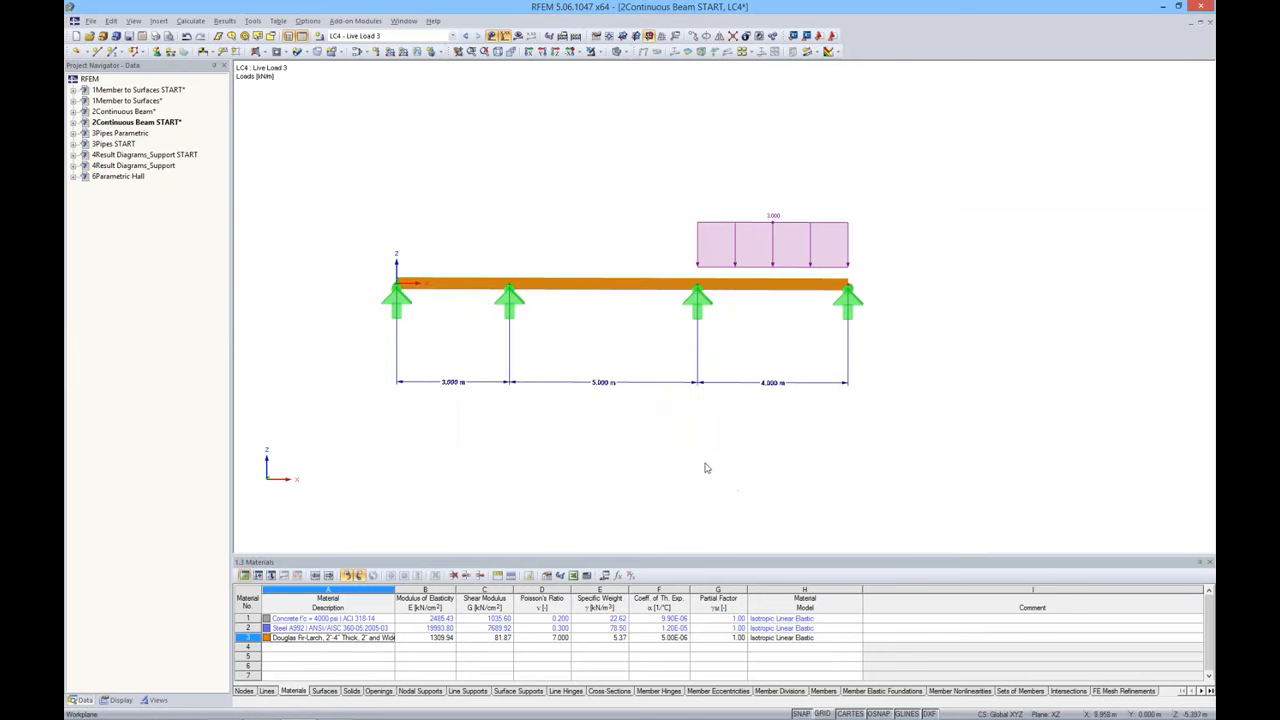
Check the parameter list, and link the uniform load on members 1-3 in load case LC1 Dead Load to the parameter DL
{"action": "left_click", "coordinate": [606, 576]}
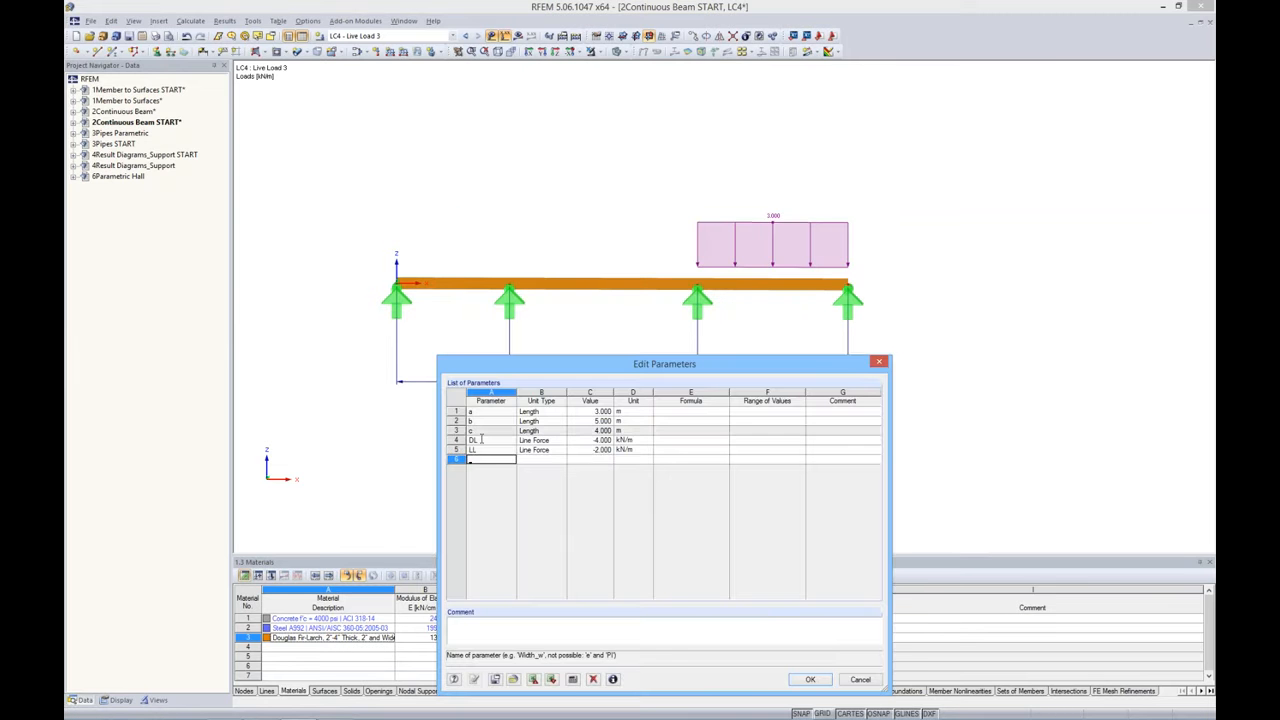
{"action": "left_click", "coordinate": [879, 360]}
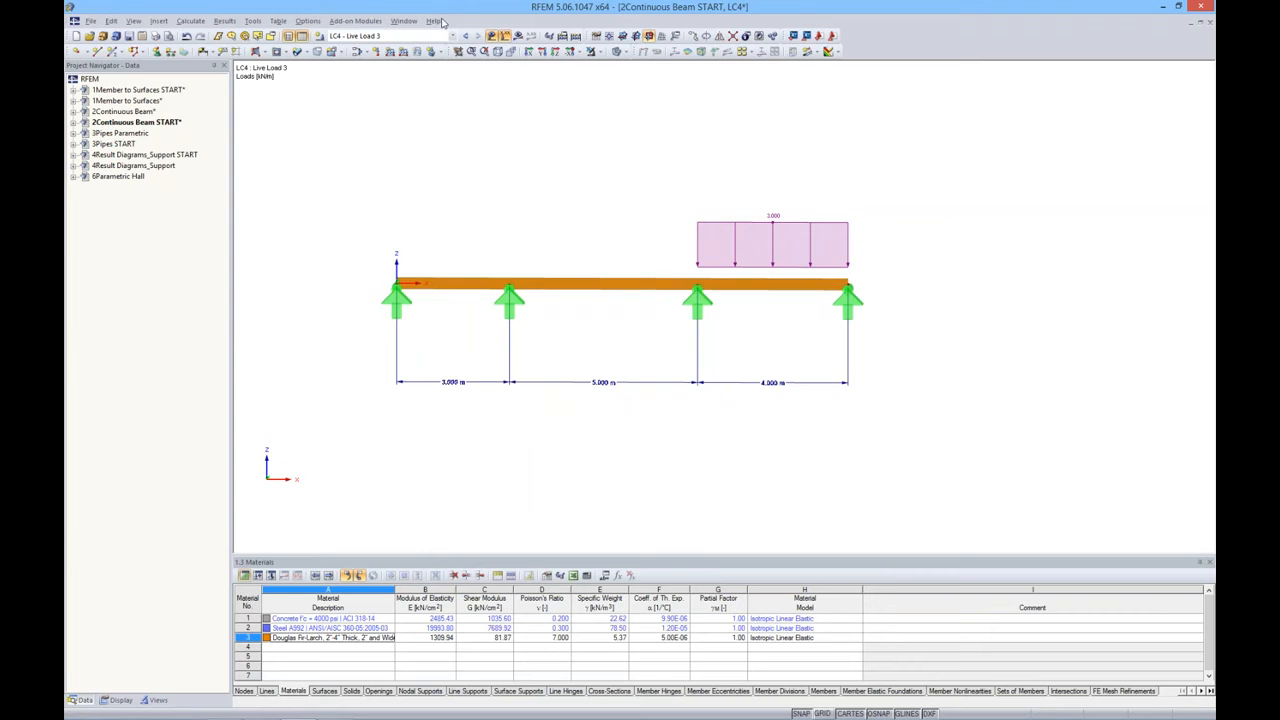
{"action": "left_click", "coordinate": [452, 36]}
{"action": "left_click", "coordinate": [380, 46]}
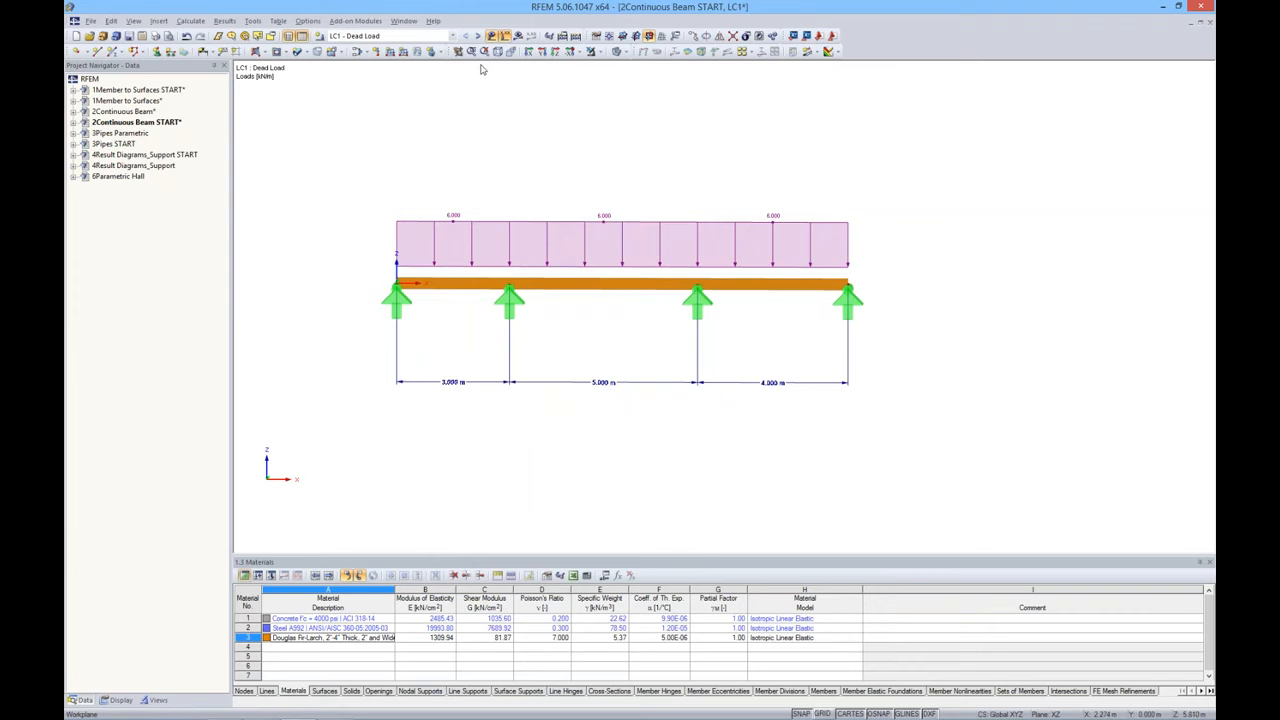
{"action": "left_click_drag", "start_coordinate": [893, 247], "coordinate": [374, 185]}
{"action": "right_click", "coordinate": [551, 223]}
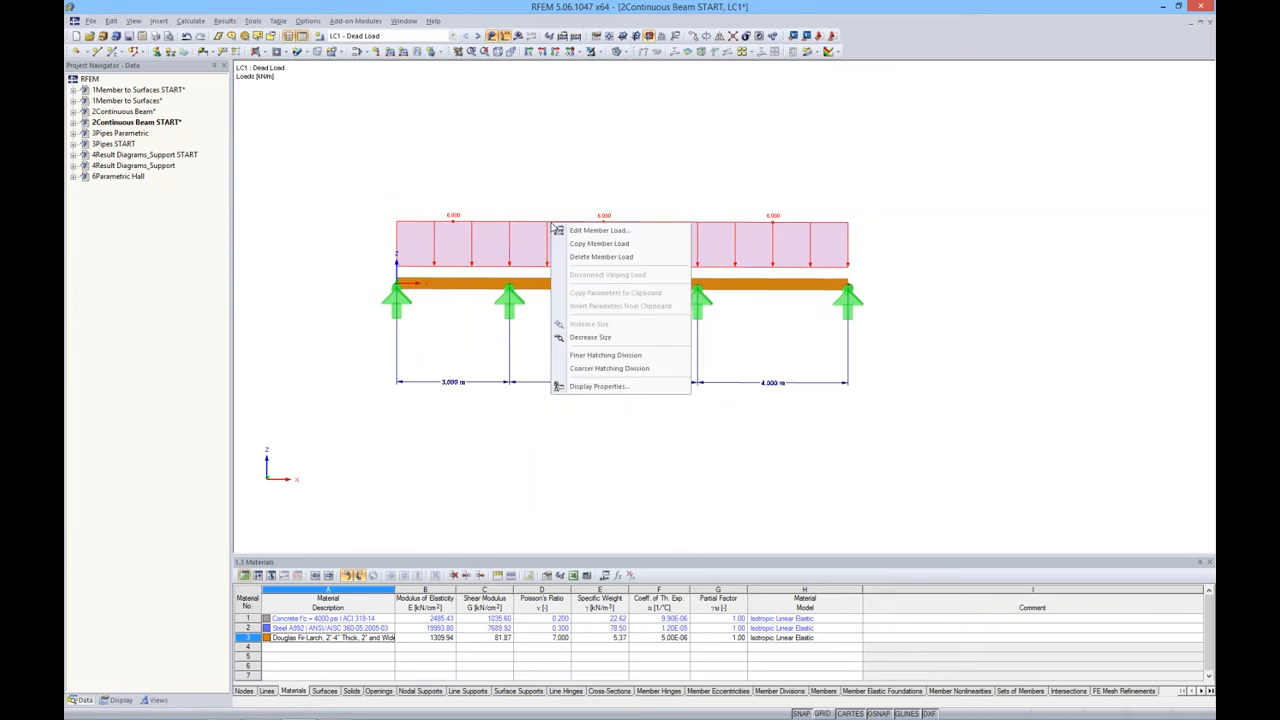
{"action": "left_click", "coordinate": [566, 231]}
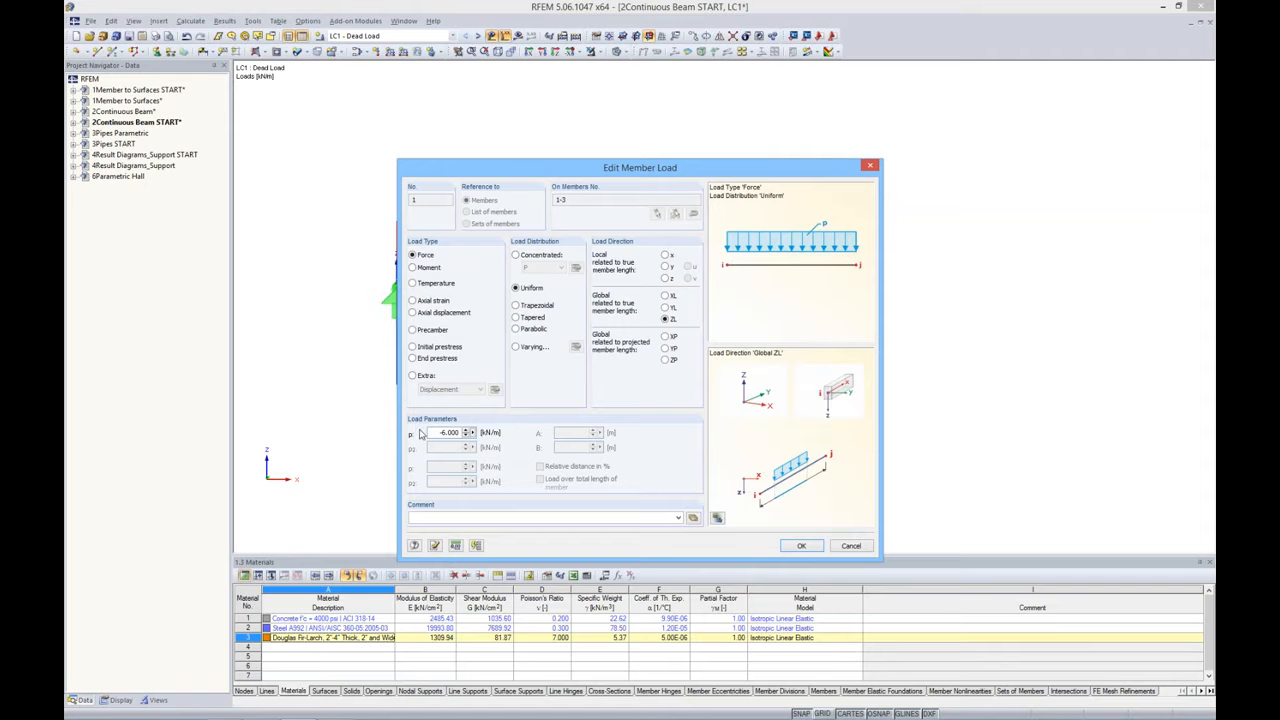
{"action": "left_click", "coordinate": [473, 433]}
{"action": "left_click", "coordinate": [515, 447]}
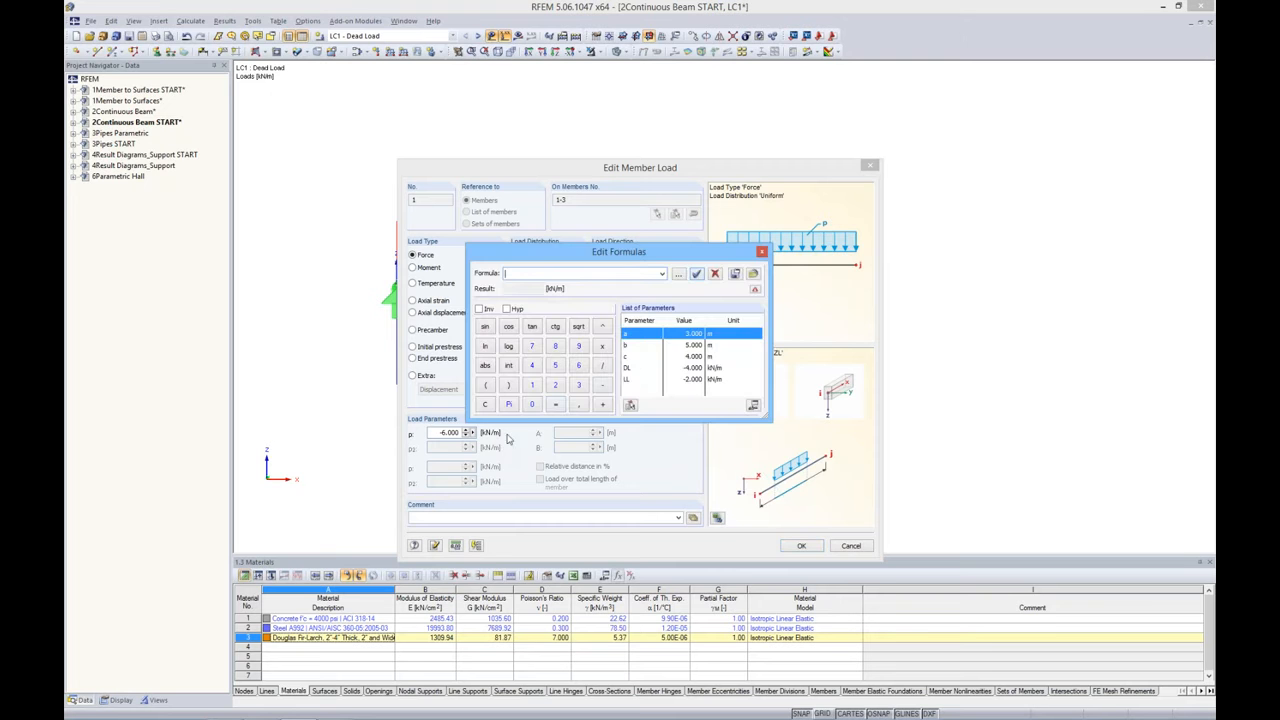
{"action": "double_click", "coordinate": [638, 368]}
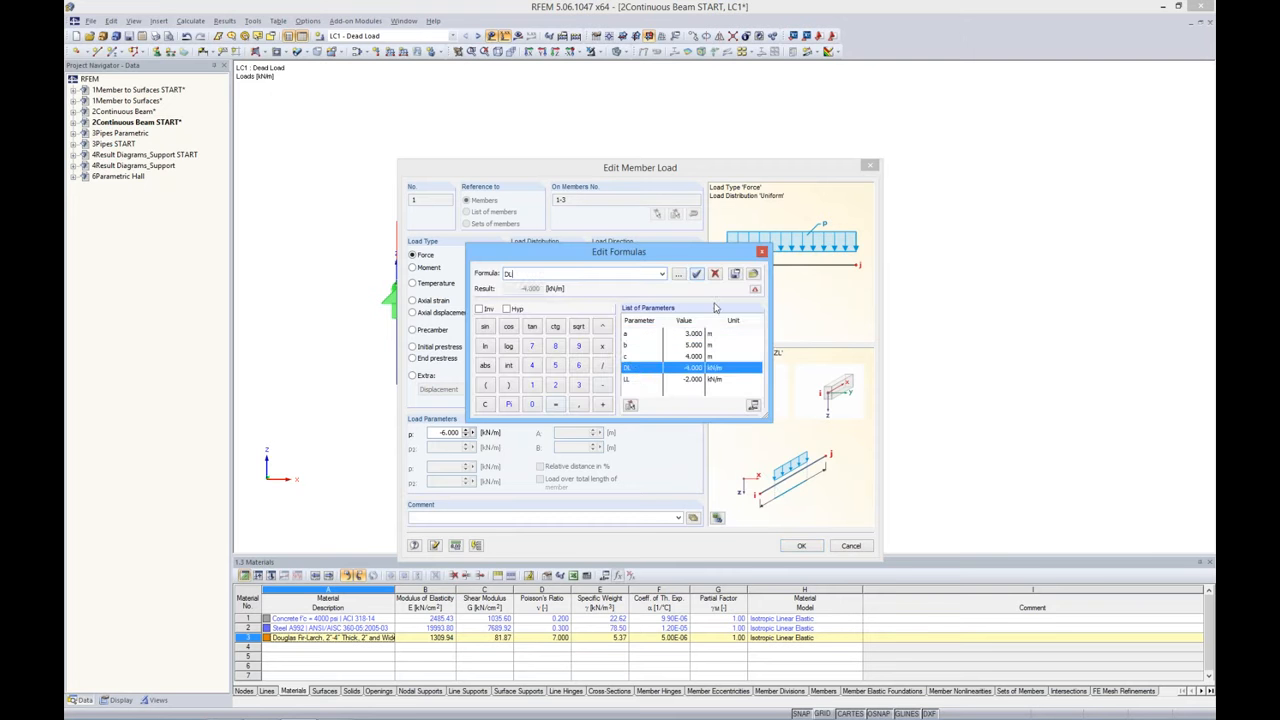
{"action": "left_click", "coordinate": [697, 275]}
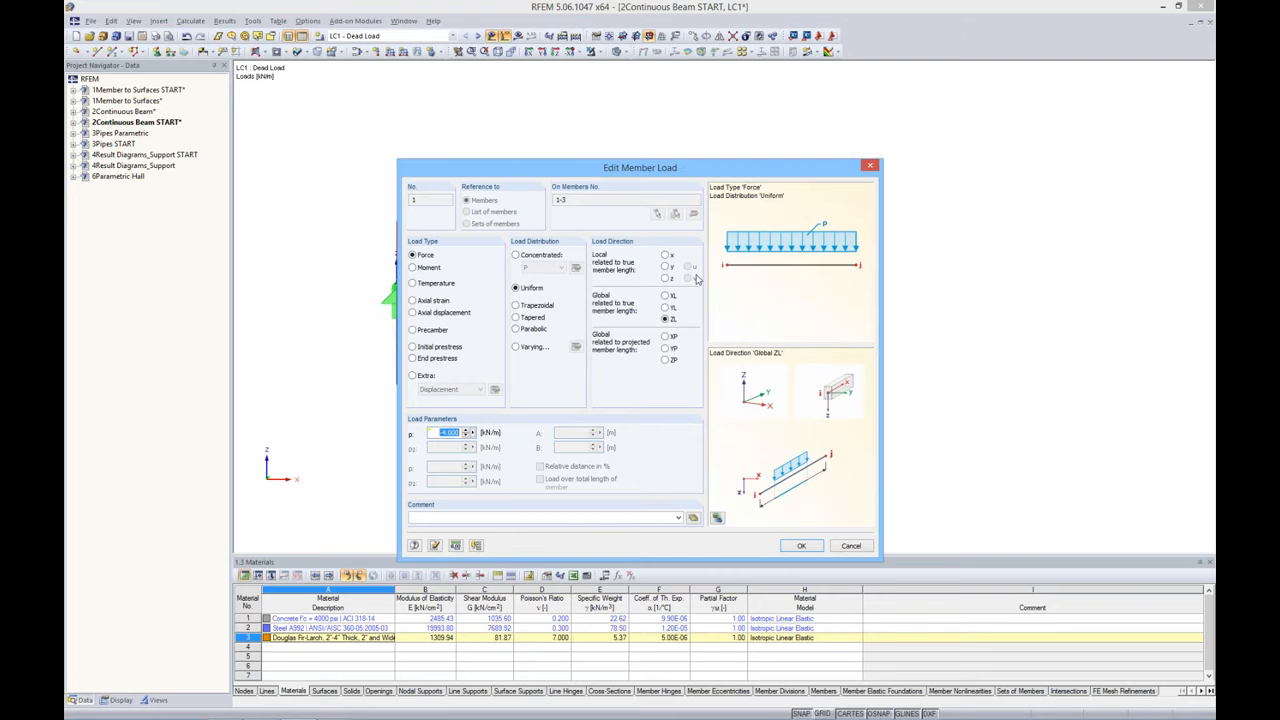
{"action": "left_click", "coordinate": [796, 547]}
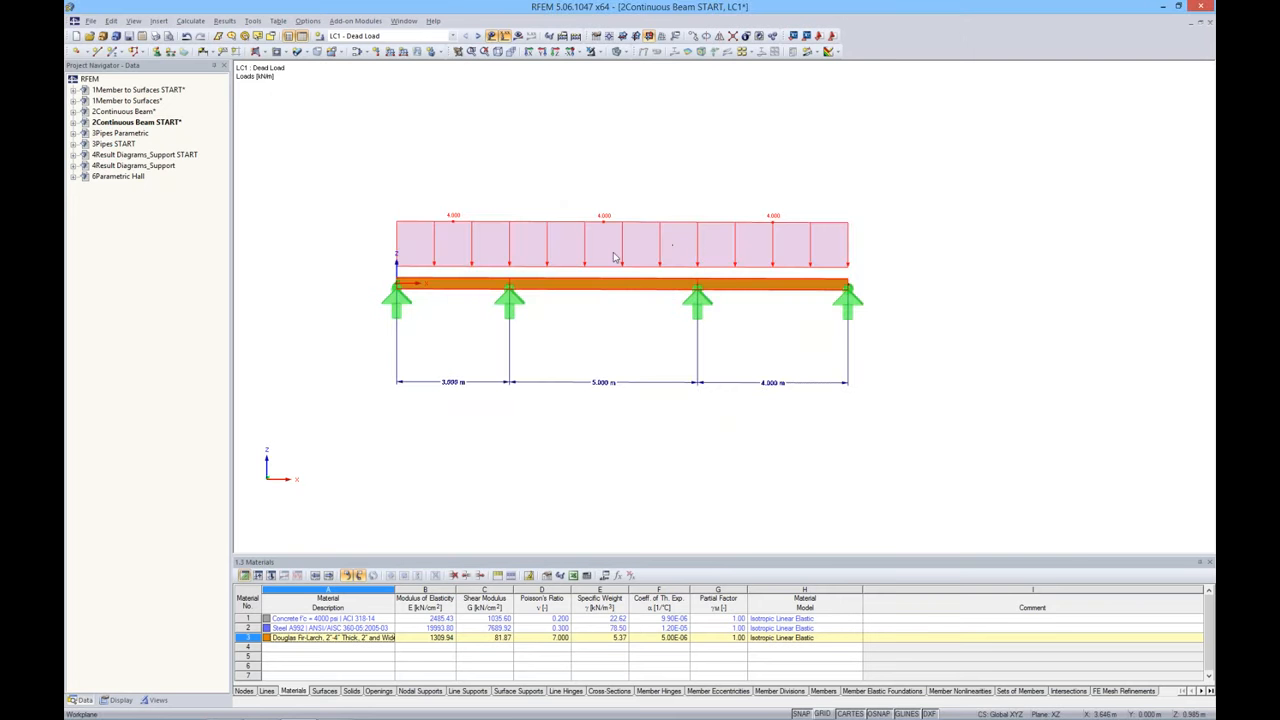
In load case LC2 Live Load 1, link the uniform load on member 1 to the parameter LL
{"action": "left_click", "coordinate": [476, 35]}
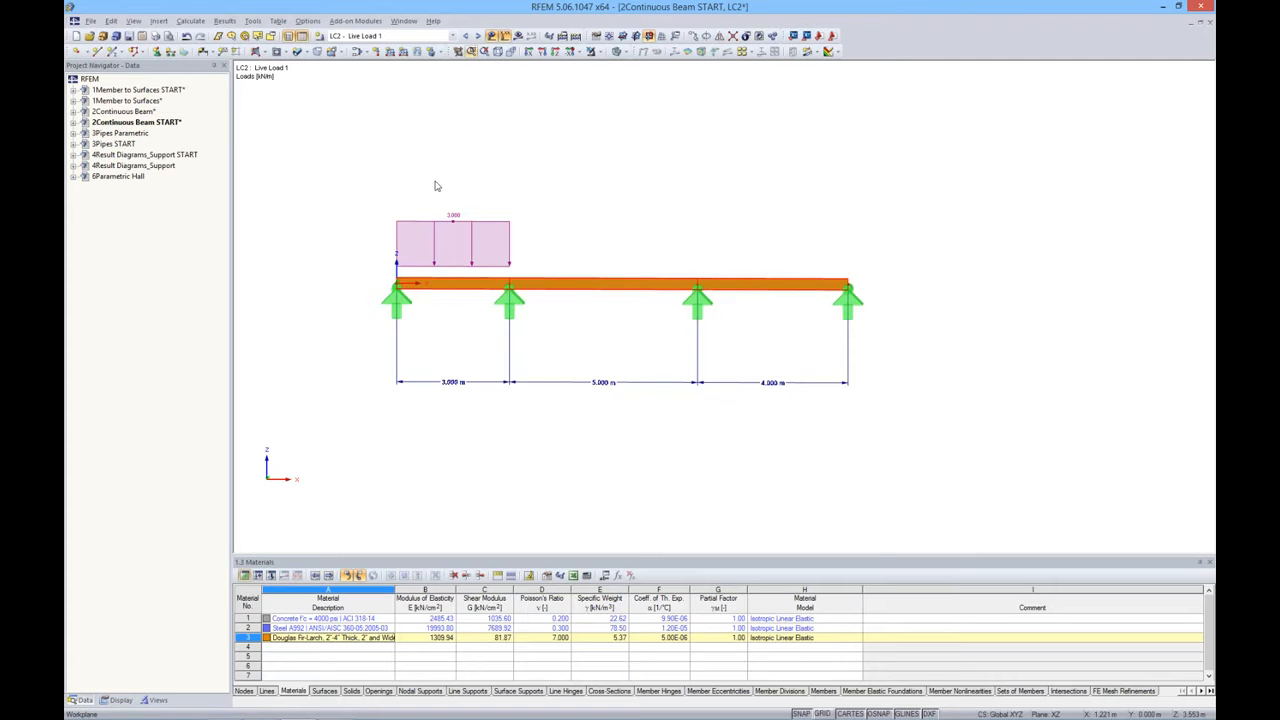
{"action": "double_click", "coordinate": [450, 226]}
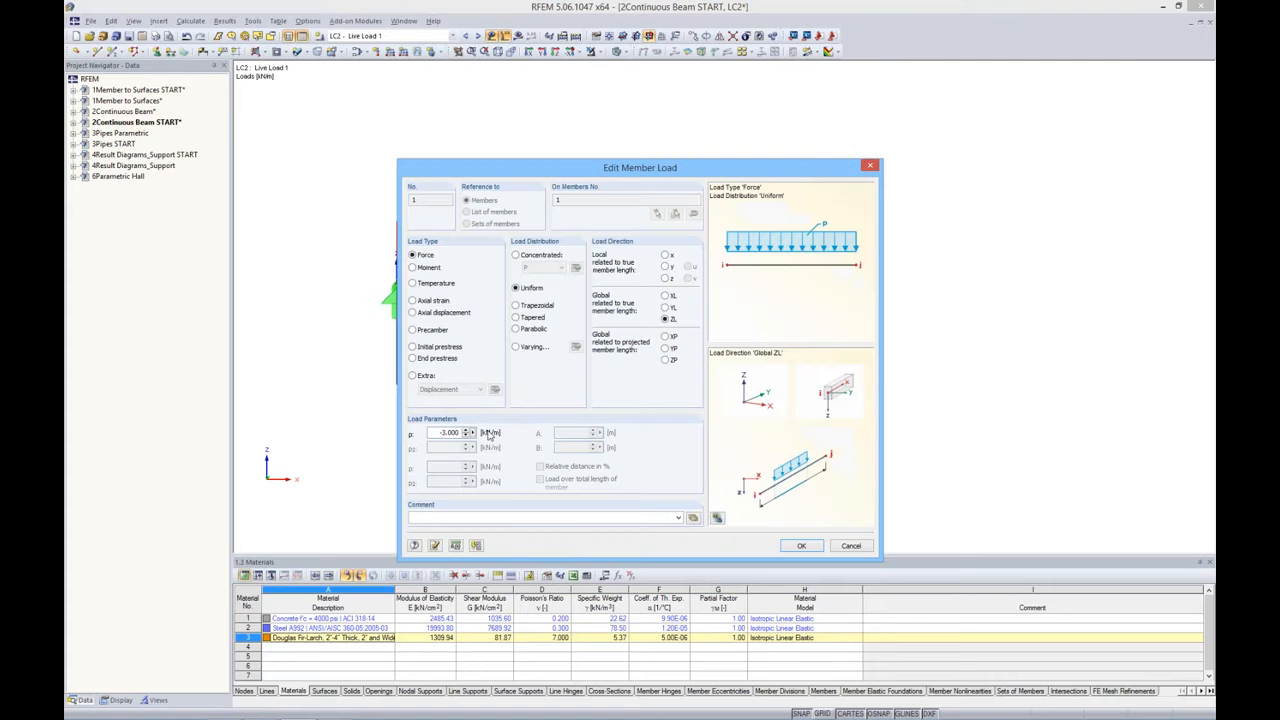
{"action": "right_click", "coordinate": [474, 438]}
{"action": "left_click", "coordinate": [490, 450]}
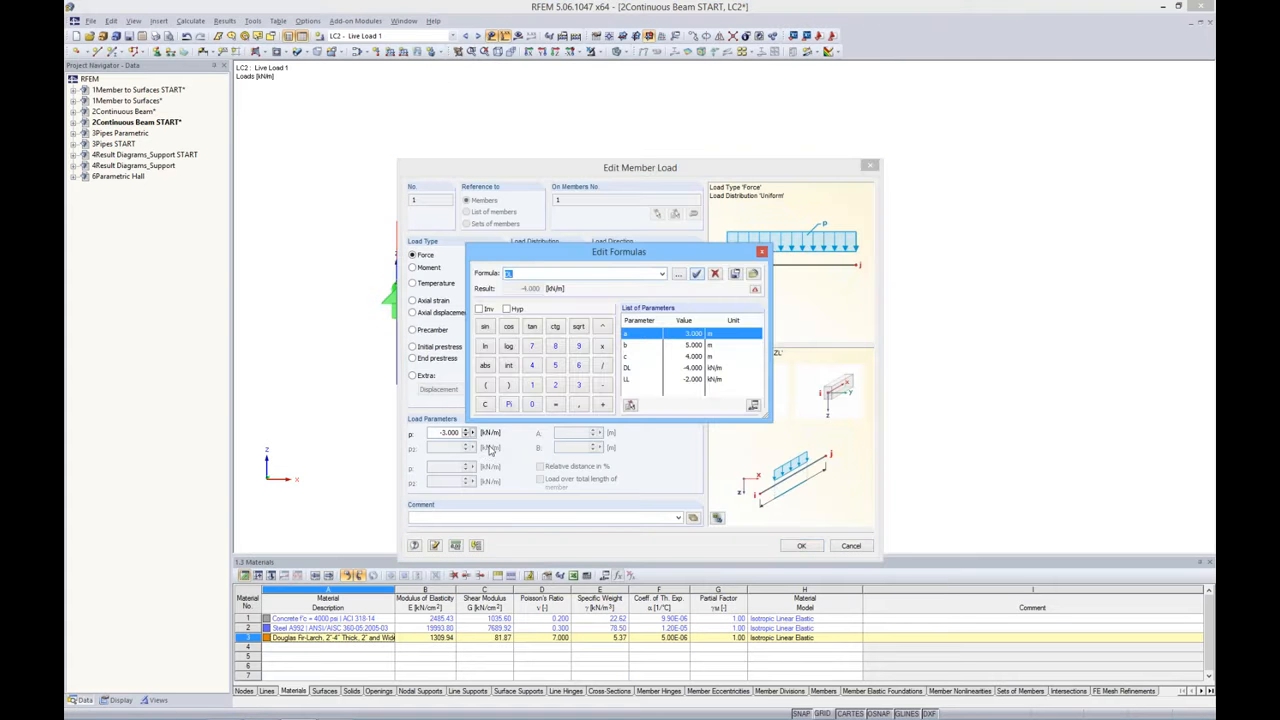
{"action": "double_click", "coordinate": [630, 380]}
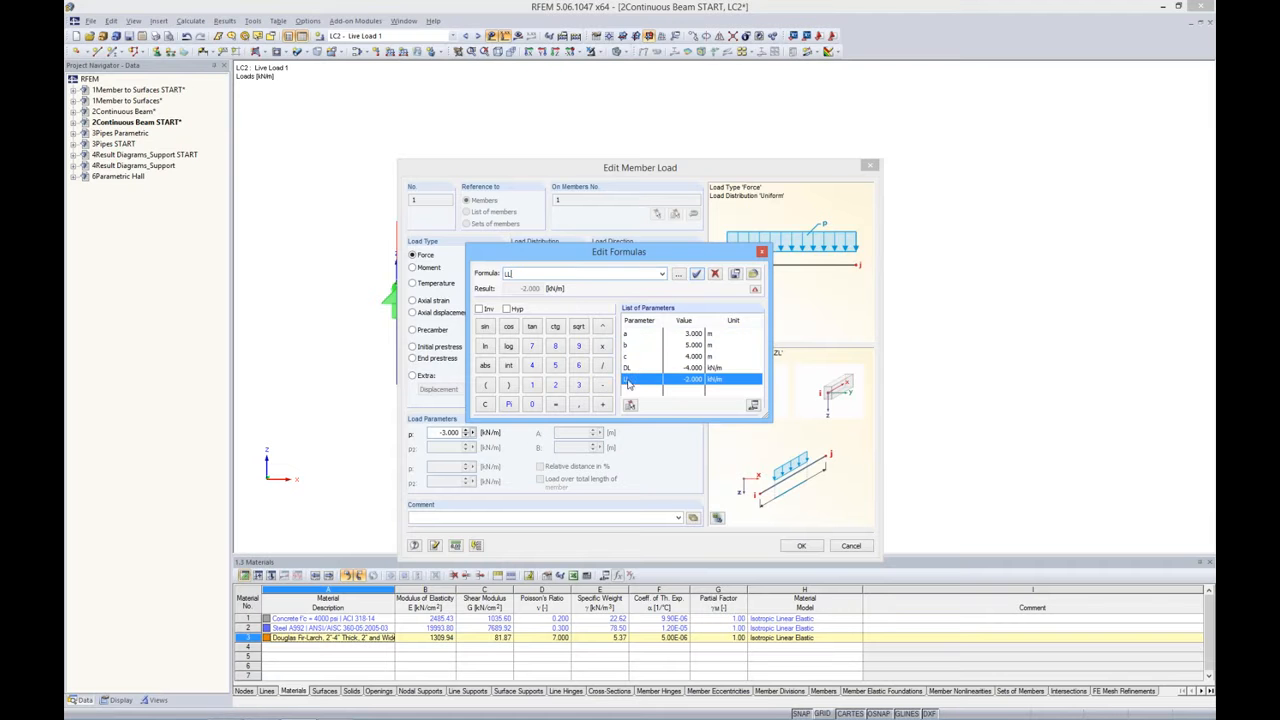
{"action": "left_click", "coordinate": [696, 275]}
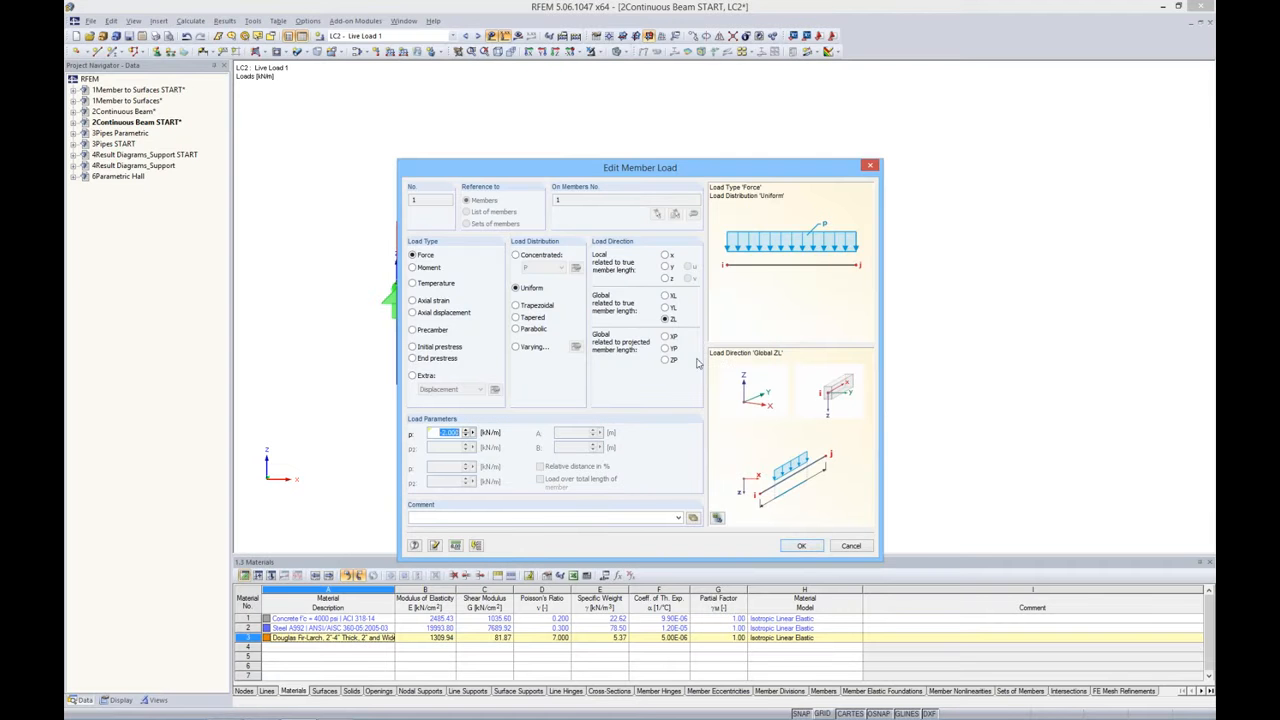
{"action": "left_click", "coordinate": [807, 546]}
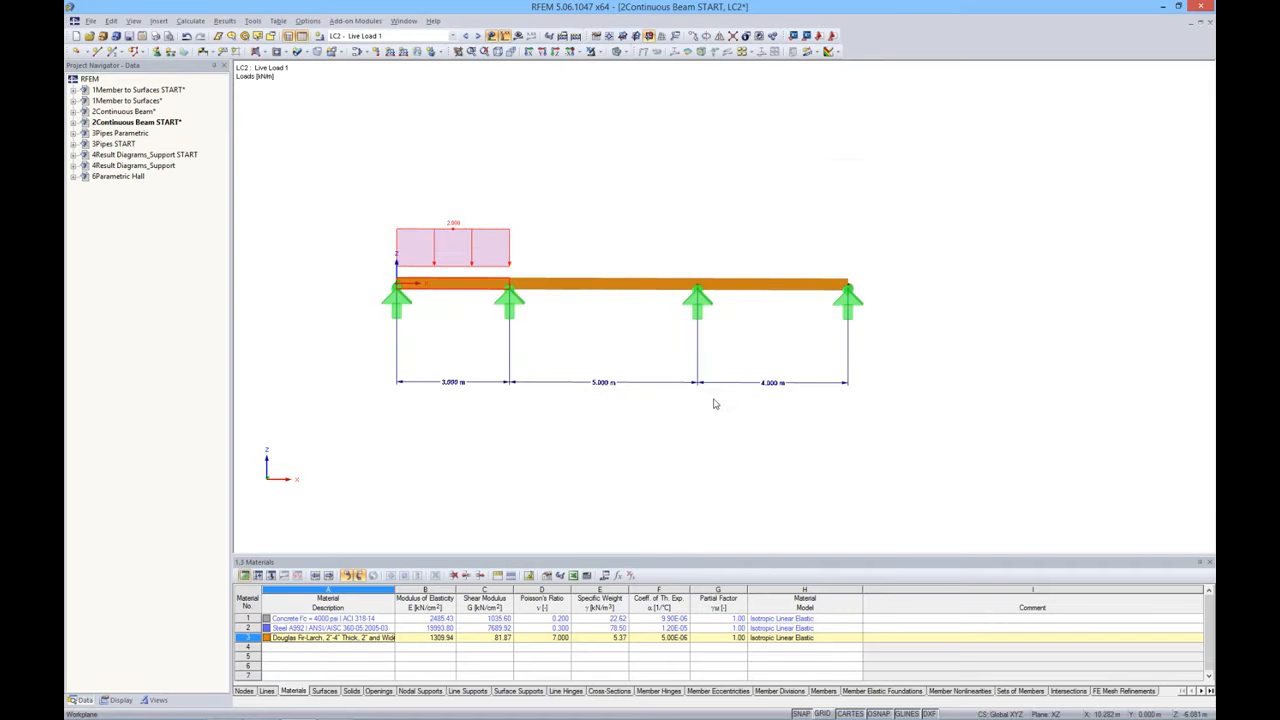
In load case LC3 Live Load 2, link the uniform load on member 2 to the parameter LL
{"action": "left_click", "coordinate": [479, 38]}
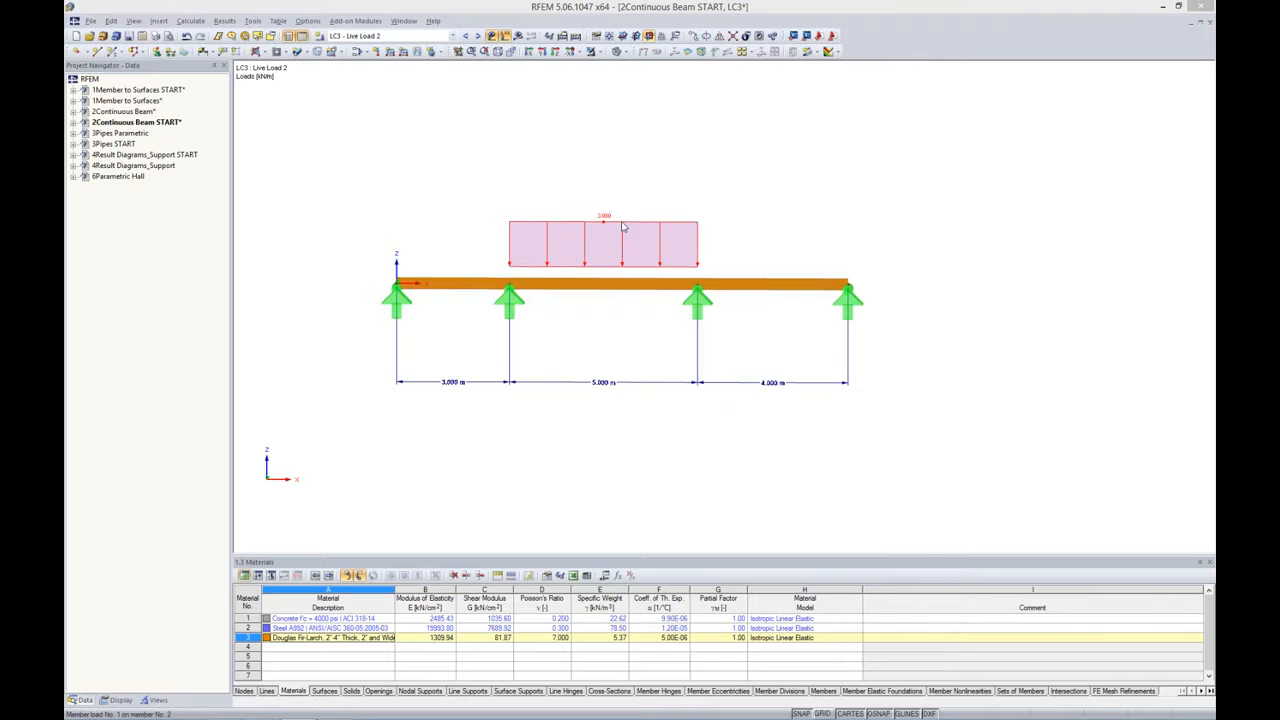
{"action": "double_click", "coordinate": [622, 227]}
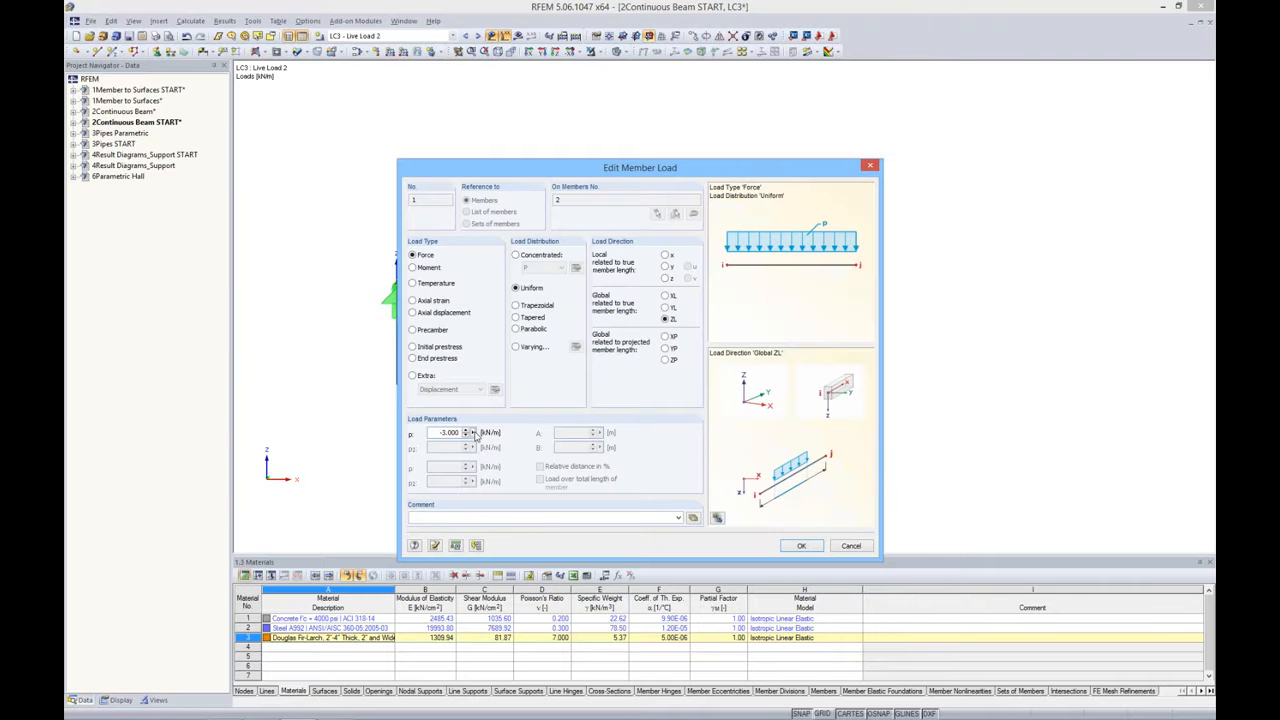
{"action": "right_click", "coordinate": [476, 434]}
{"action": "left_click", "coordinate": [508, 444]}
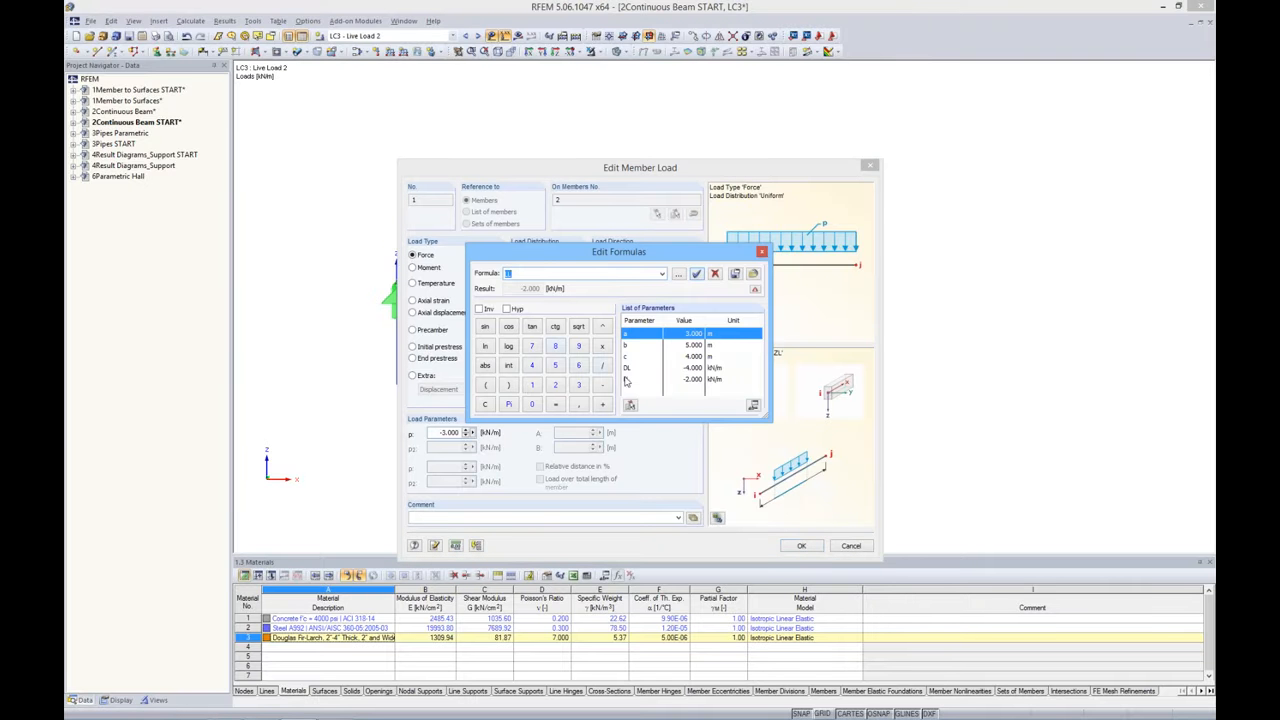
{"action": "double_click", "coordinate": [626, 380]}
{"action": "left_click", "coordinate": [697, 273]}
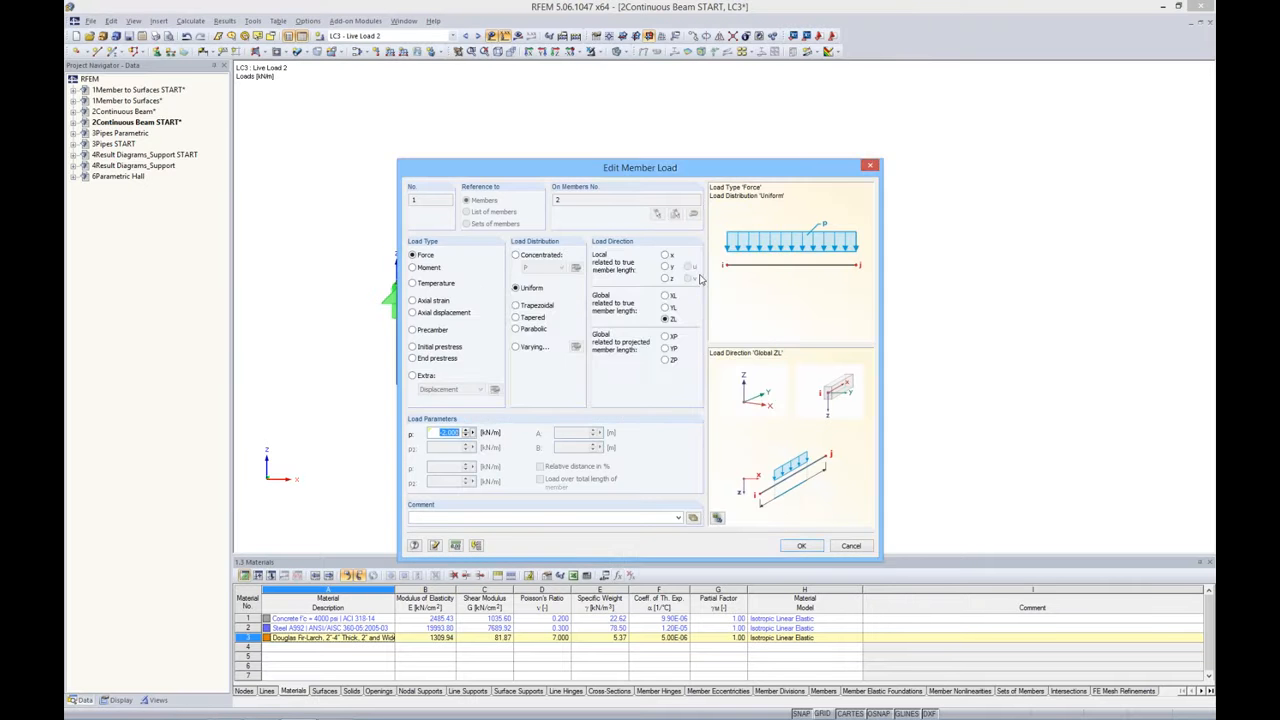
{"action": "left_click", "coordinate": [801, 545]}
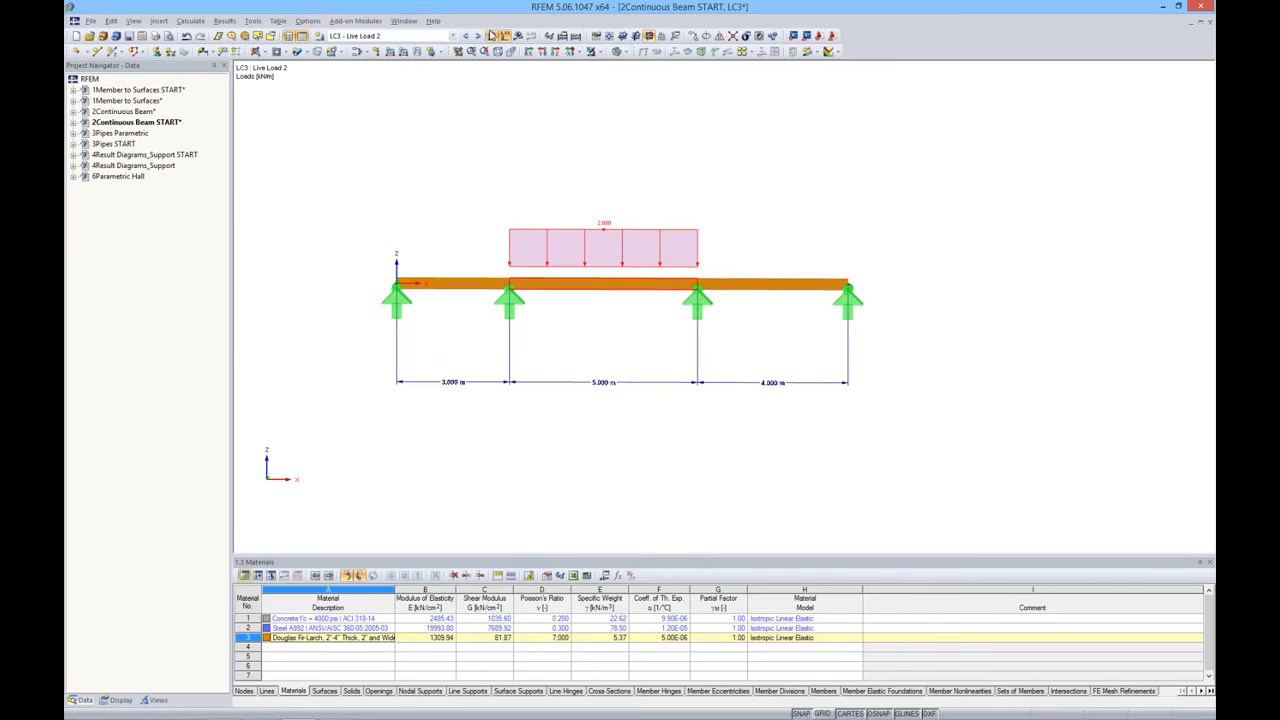
In load case LC4 Live Load 3, link the uniform load on member 3 to the parameter LL
{"action": "left_click", "coordinate": [478, 36]}
{"action": "double_click", "coordinate": [740, 220]}
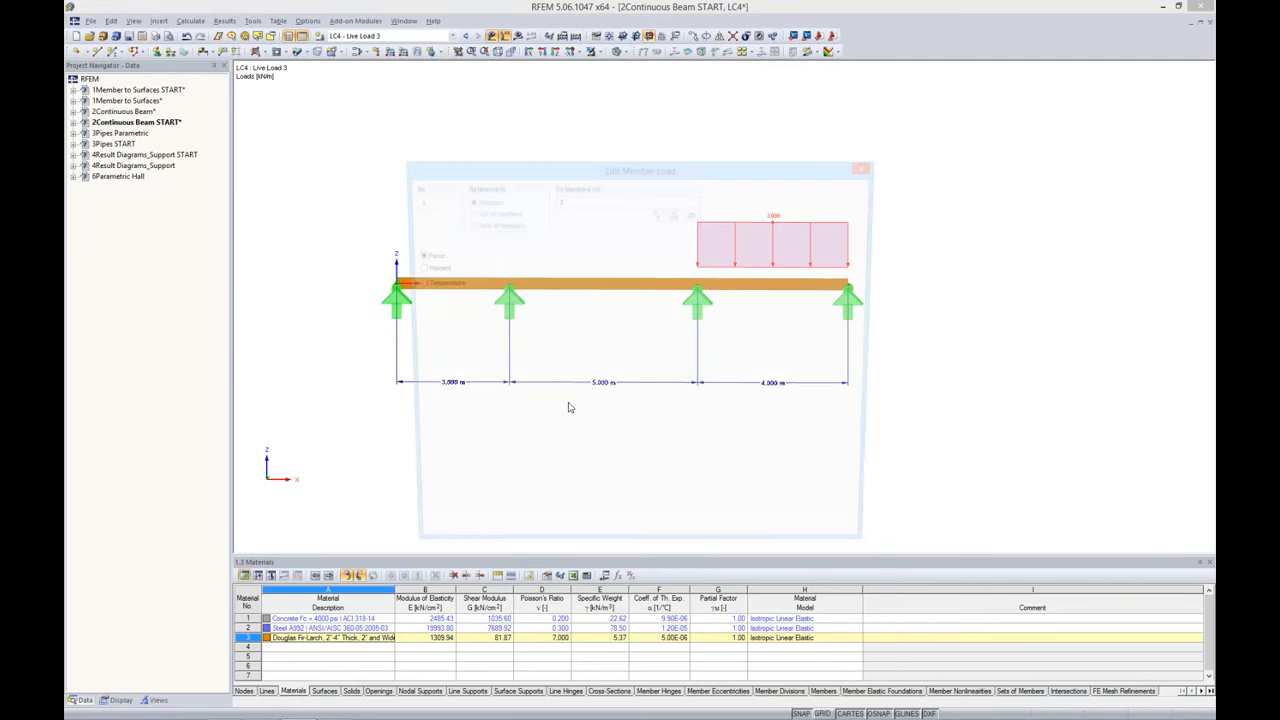
{"action": "left_click", "coordinate": [473, 434]}
{"action": "left_click", "coordinate": [514, 447]}
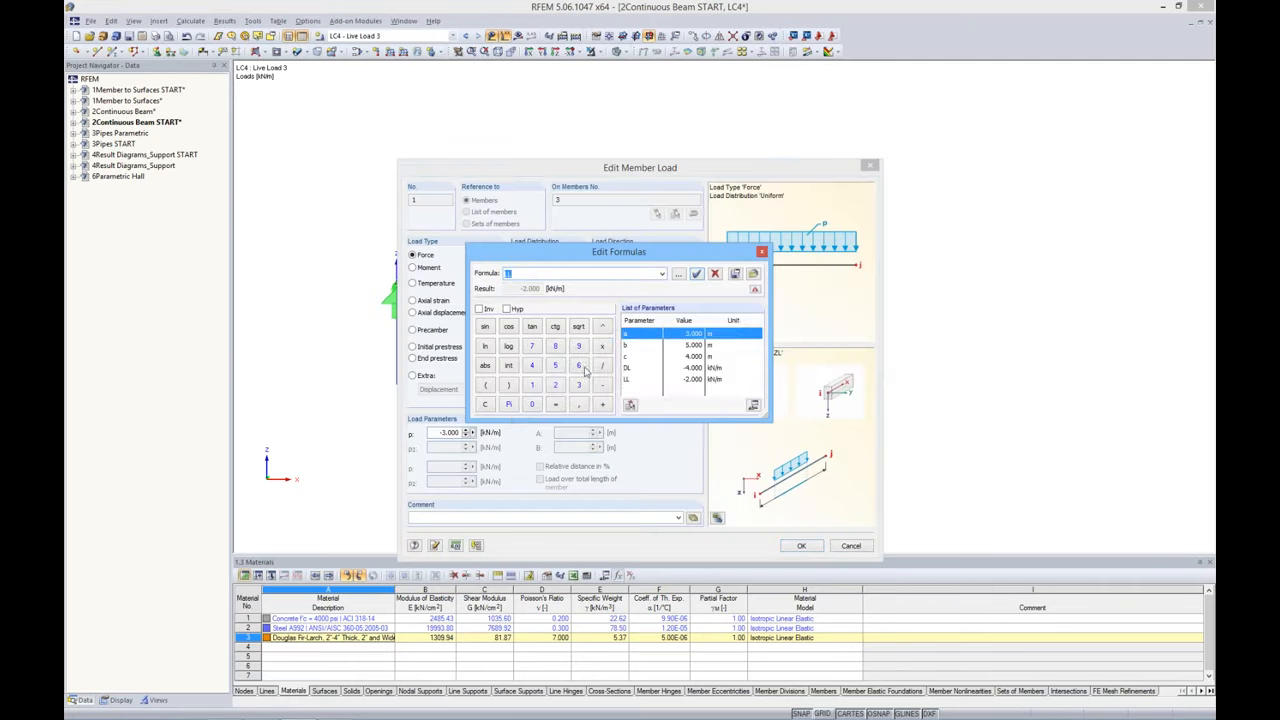
{"action": "double_click", "coordinate": [636, 380]}
{"action": "left_click", "coordinate": [696, 276]}
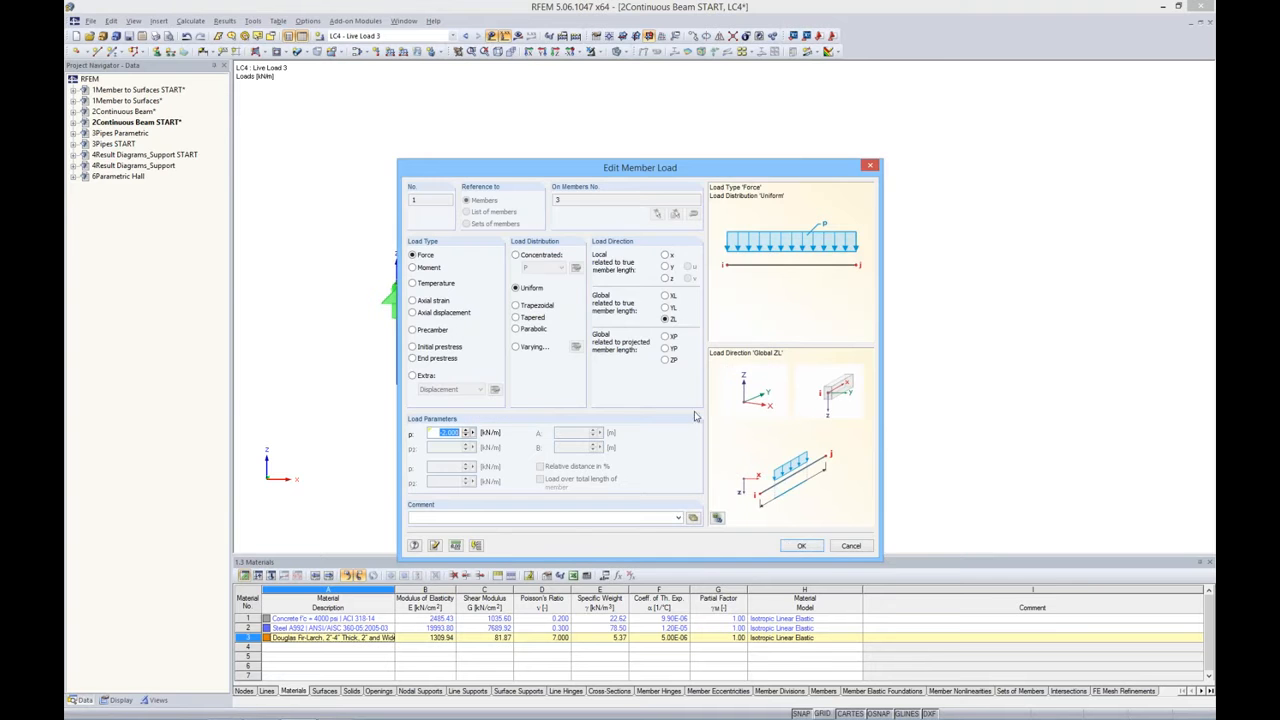
{"action": "left_click", "coordinate": [801, 545]}
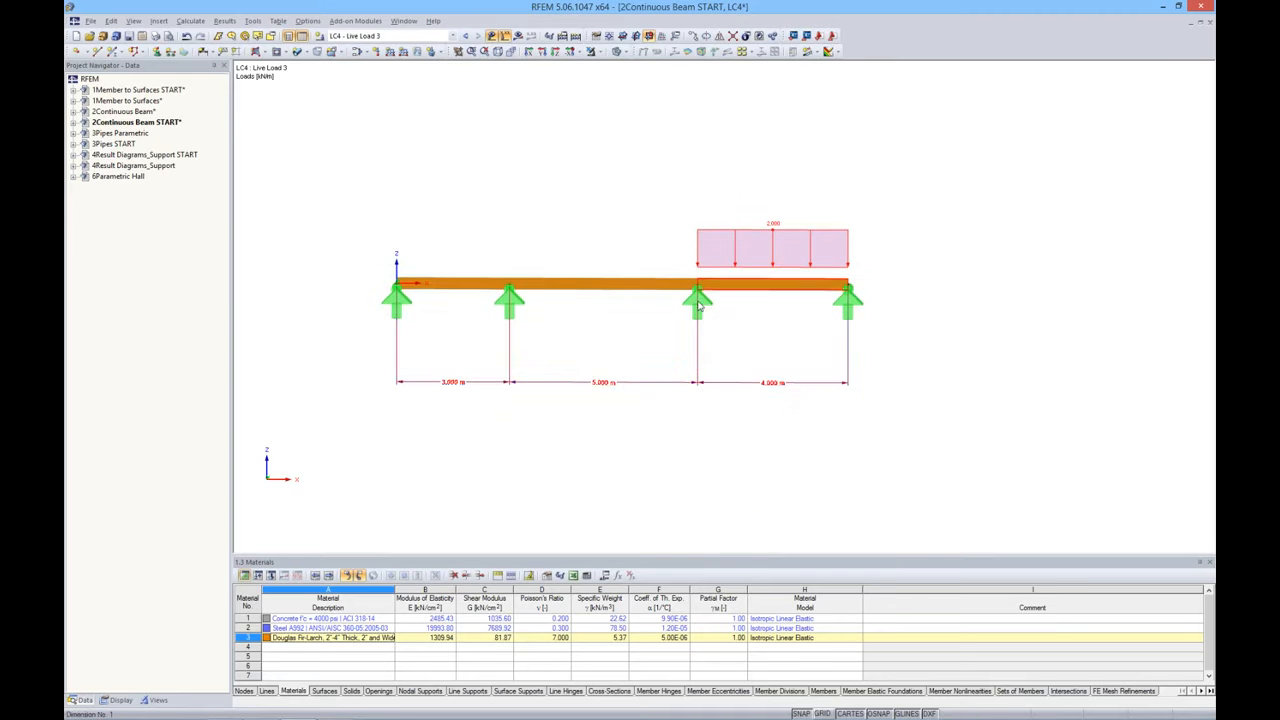
Set the span parameters a to 2 m, b to 3 m and c to 6 m, and apply them to the beam
{"action": "middle_click_drag", "start_coordinate": [647, 170], "coordinate": [680, 67]}
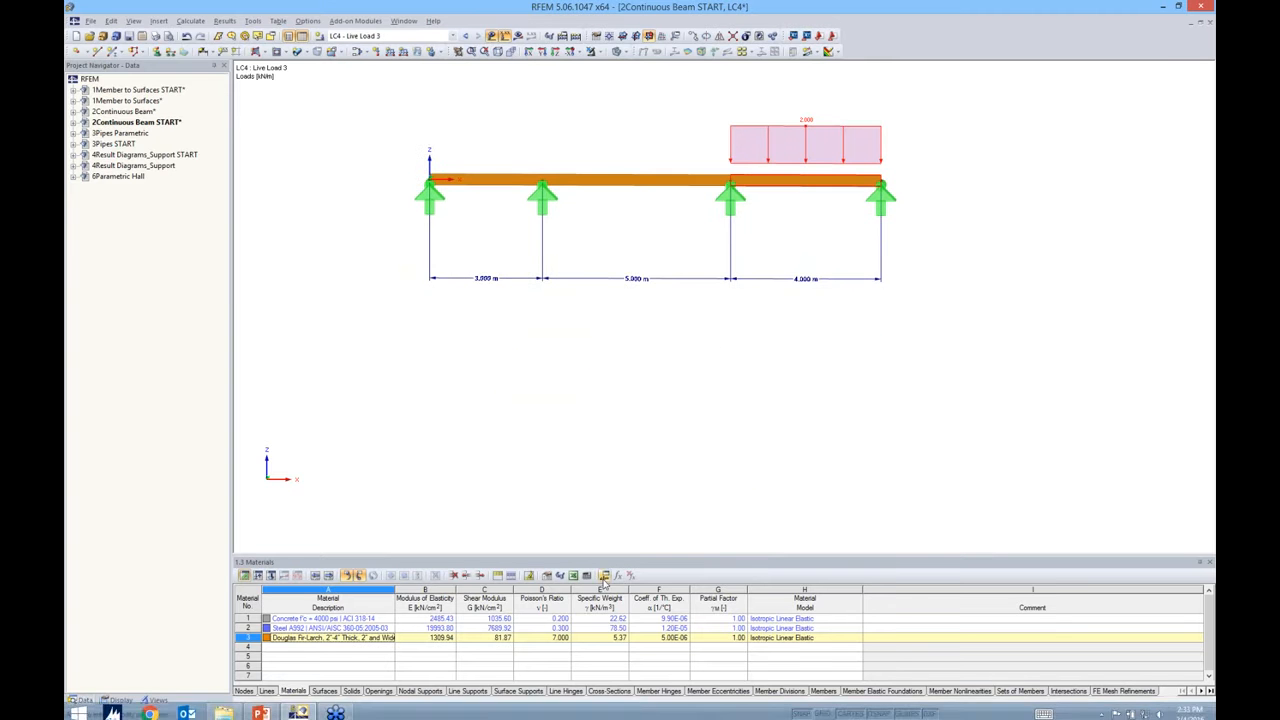
{"action": "left_click", "coordinate": [604, 576]}
{"action": "left_click", "coordinate": [597, 411]}
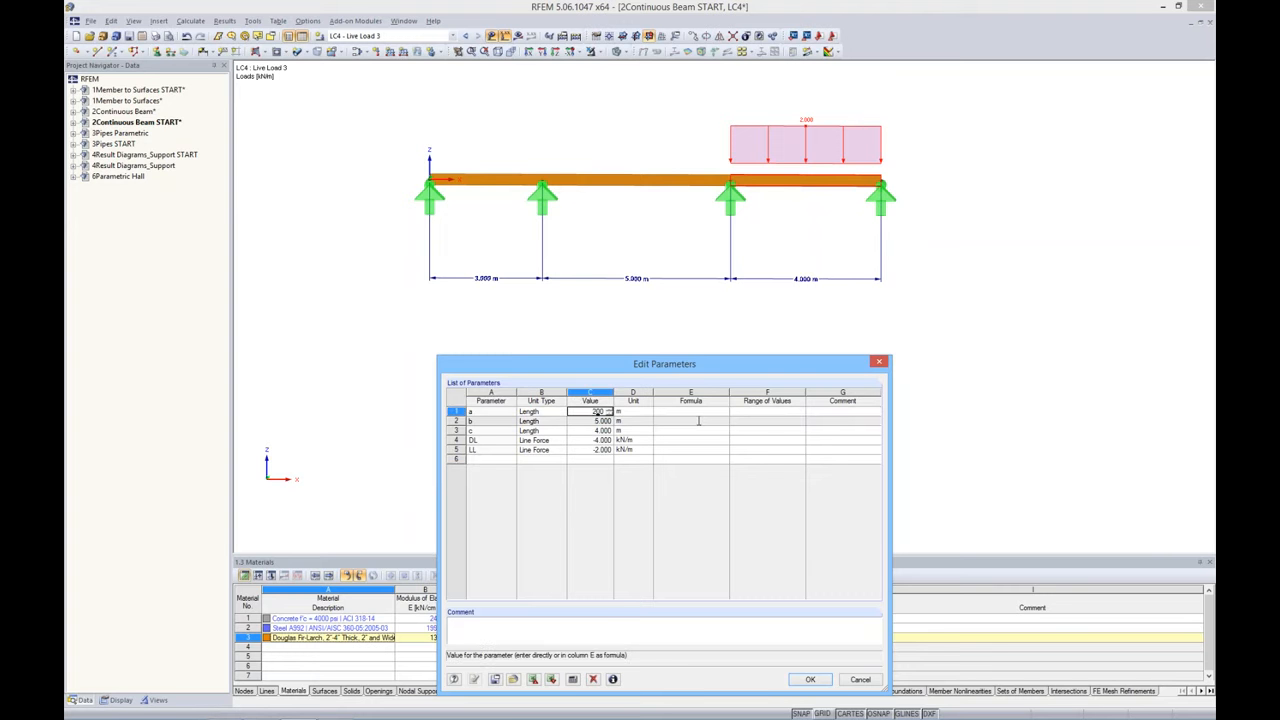
{"action": "type", "text": "2"}
{"action": "key", "text": "Return"}
{"action": "type", "text": "3"}
{"action": "key", "text": "Return"}
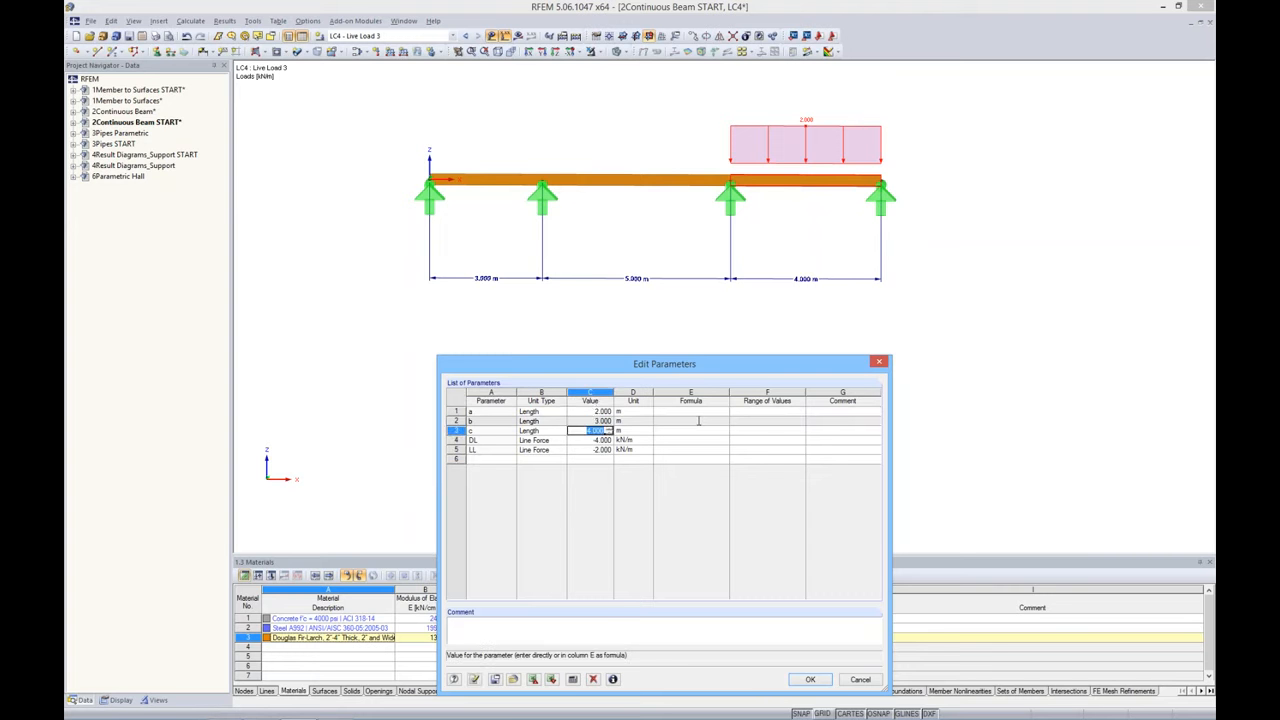
{"action": "type", "text": "5"}
{"action": "key", "text": "Return"}
{"action": "left_click", "coordinate": [475, 680]}
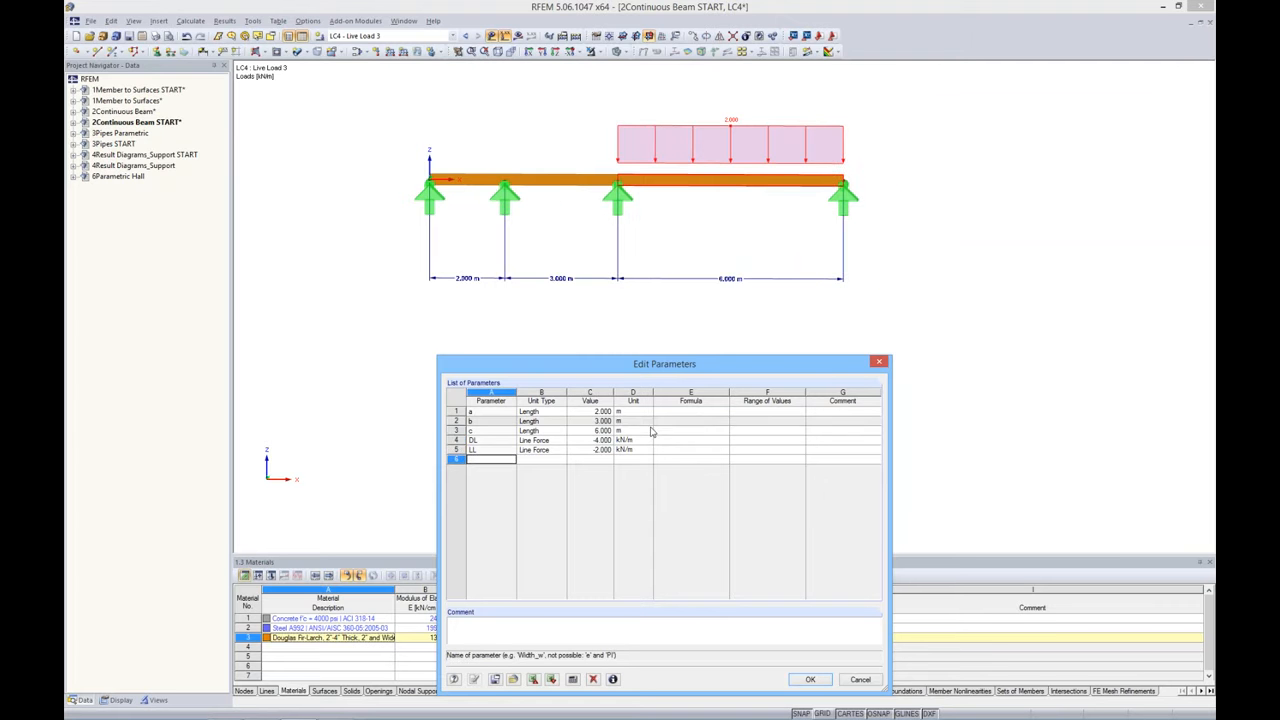
Set the live load parameter LL to -6 kN/m, apply it to the beam and close the parameter list
{"action": "left_click", "coordinate": [592, 450]}
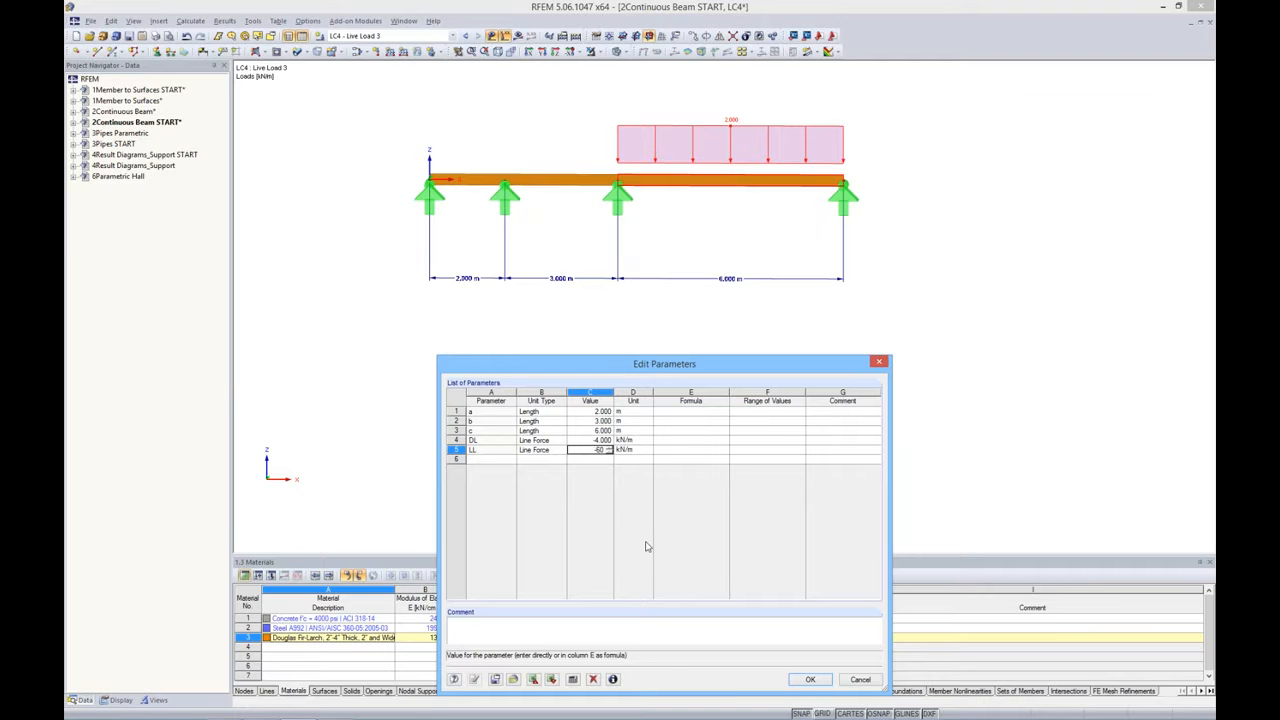
{"action": "left_click_drag", "start_coordinate": [758, 451], "coordinate": [750, 460]}
{"action": "left_click", "coordinate": [475, 680]}
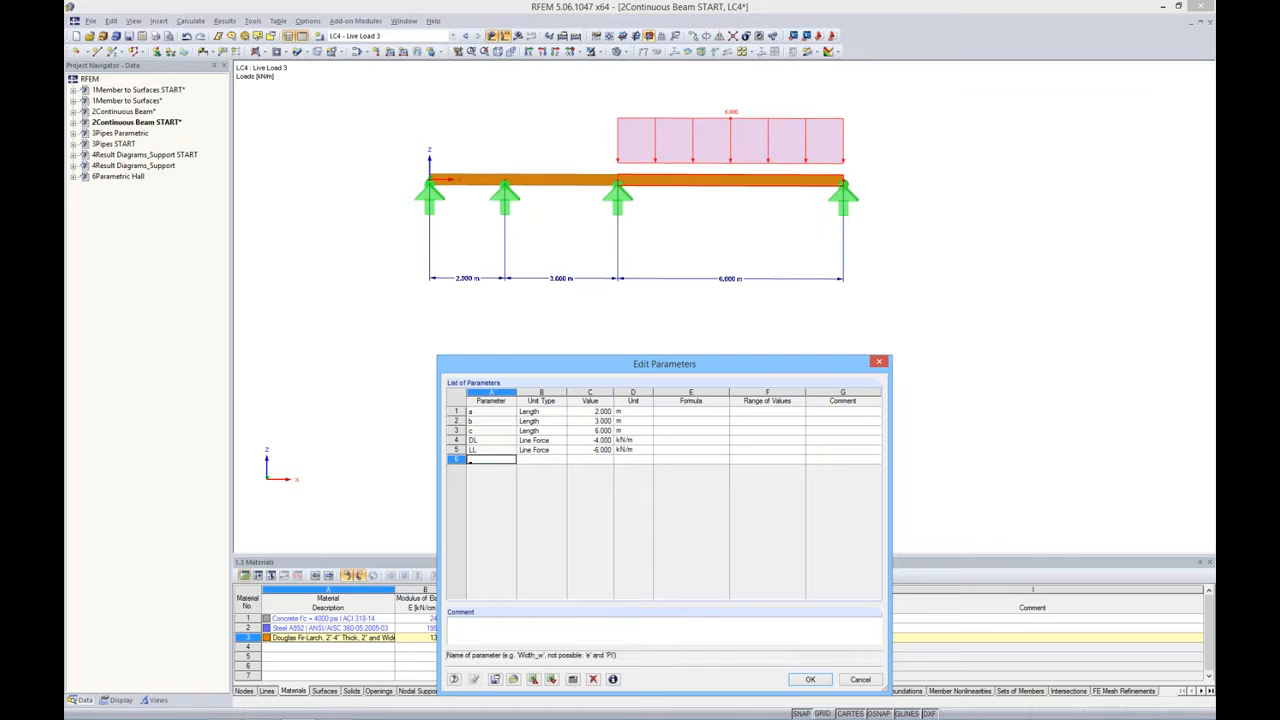
{"action": "left_click", "coordinate": [809, 681]}
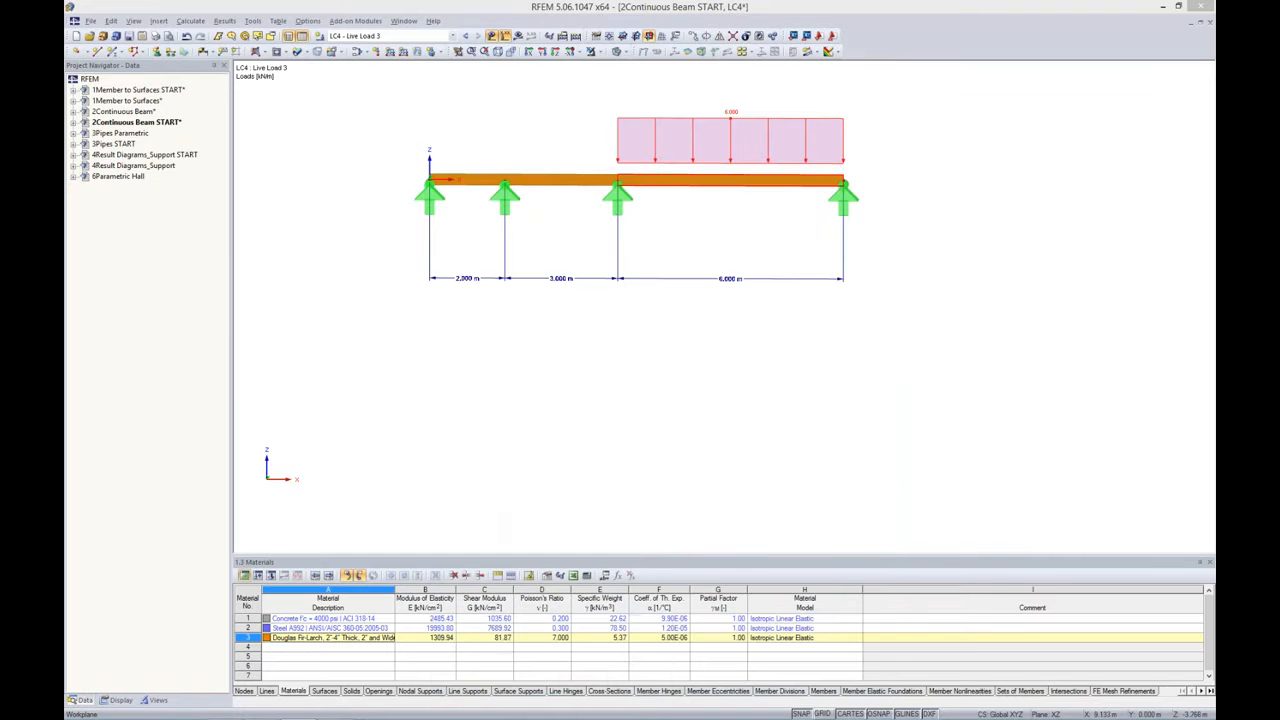
{"action": "middle_click_drag", "start_coordinate": [796, 344], "coordinate": [723, 339], "text": "ctrl"}
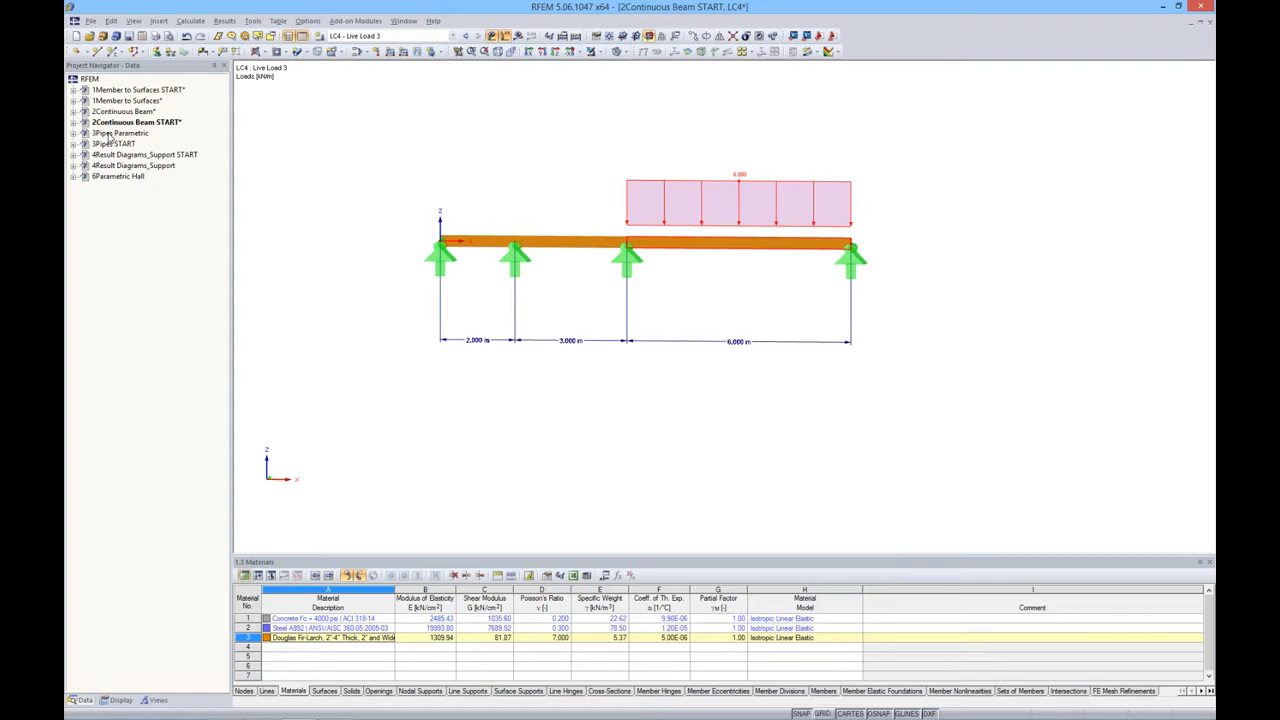
Switch to the 3Pipes Parametric model
{"action": "double_click", "coordinate": [110, 134]}
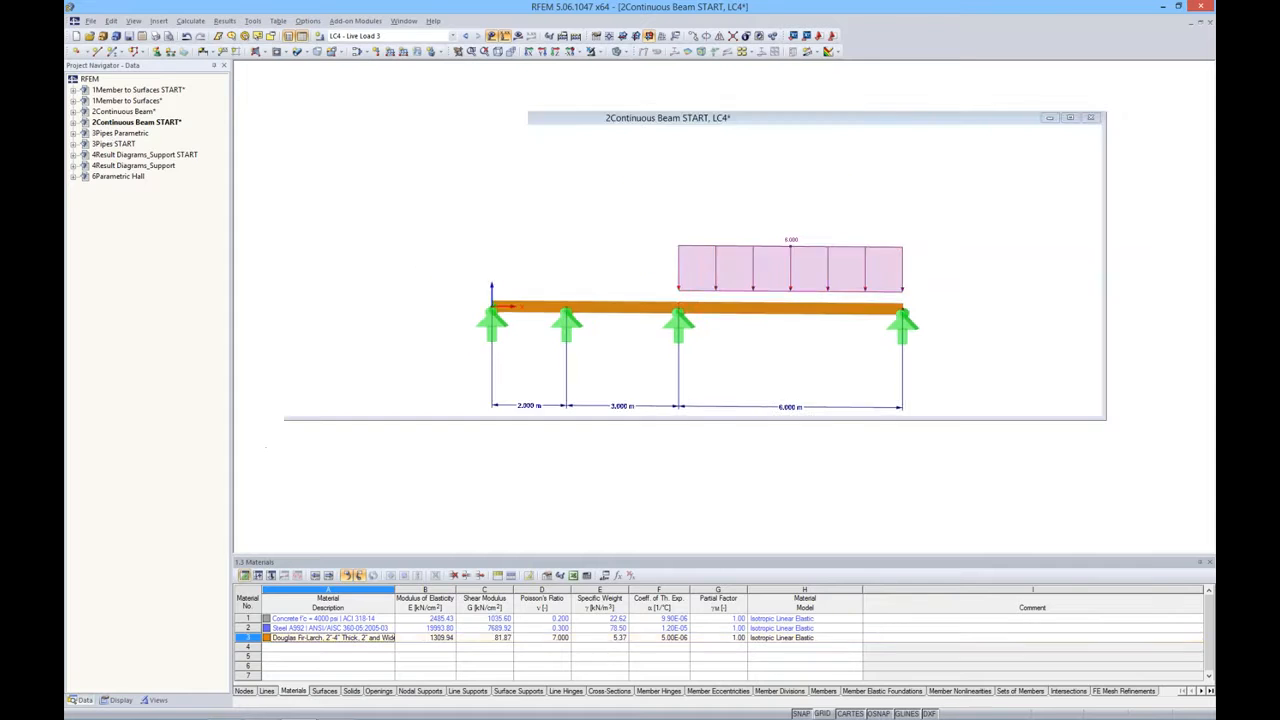
{"action": "middle_click_drag", "start_coordinate": [694, 445], "coordinate": [780, 431], "text": "ctrl"}
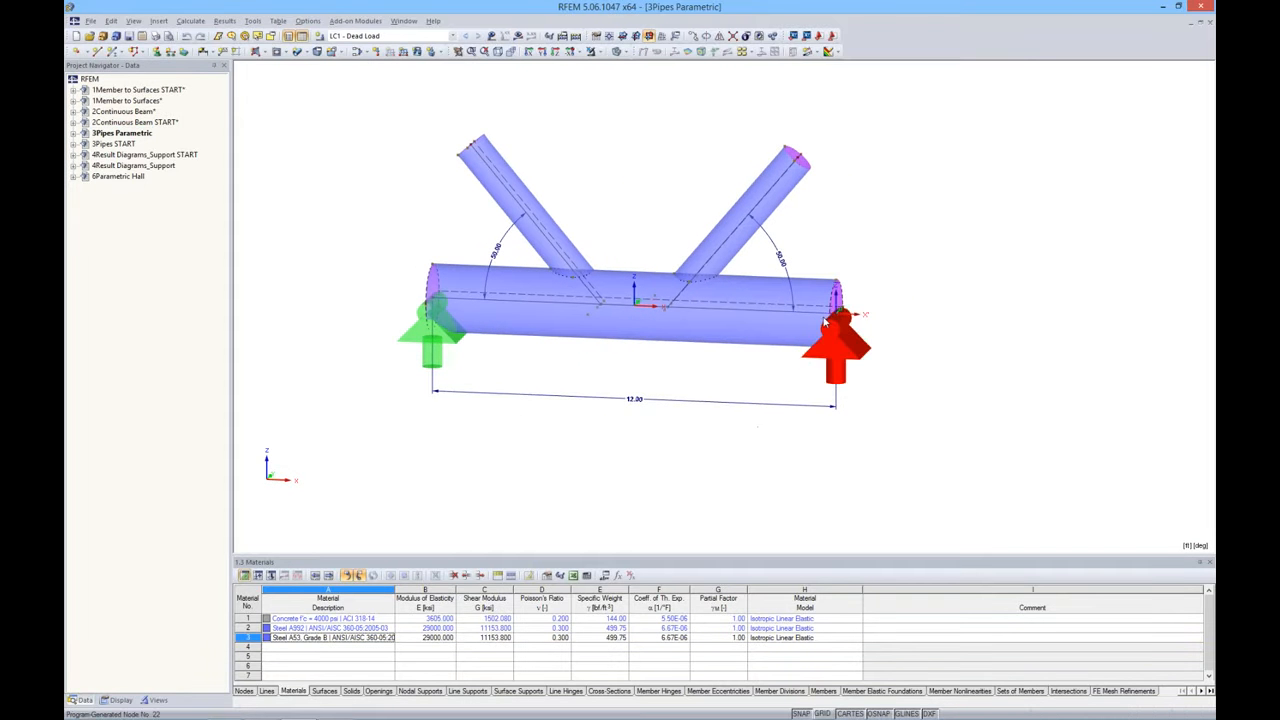
{"action": "middle_click_drag", "start_coordinate": [899, 241], "coordinate": [929, 248]}
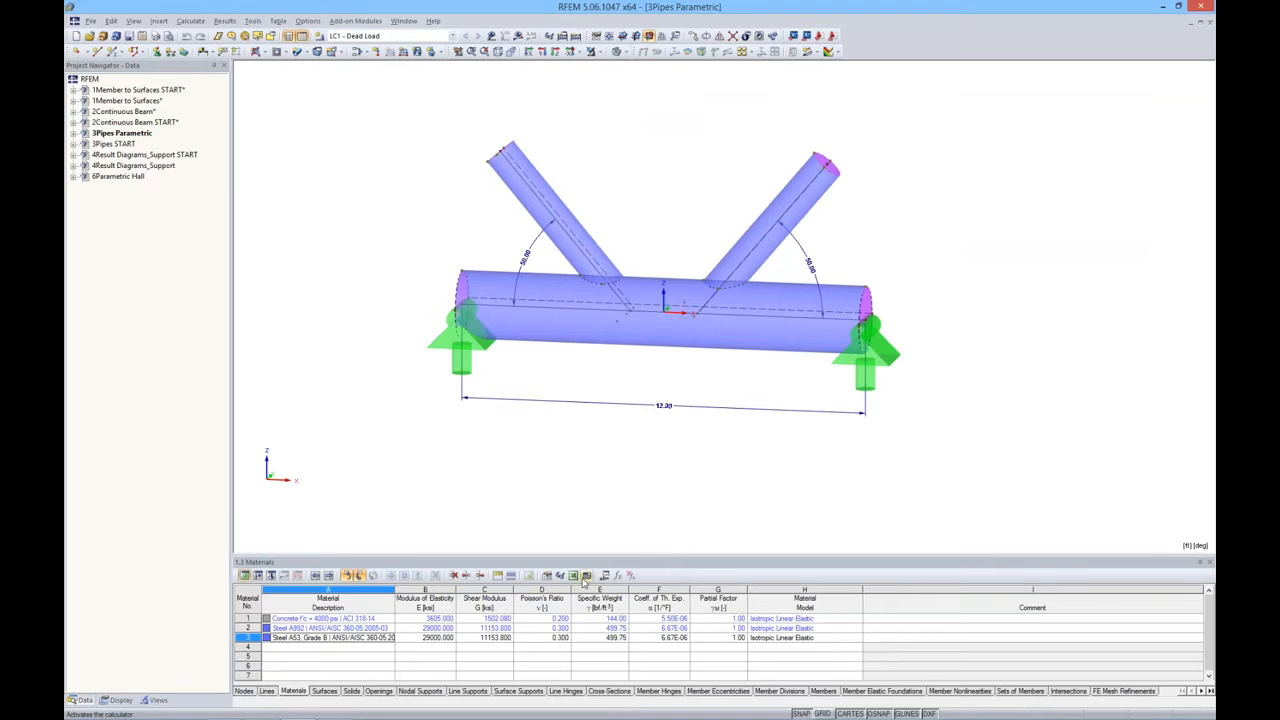
{"action": "middle_click_drag", "start_coordinate": [681, 475], "coordinate": [718, 425]}
{"action": "middle_click_drag", "start_coordinate": [814, 396], "coordinate": [829, 392]}
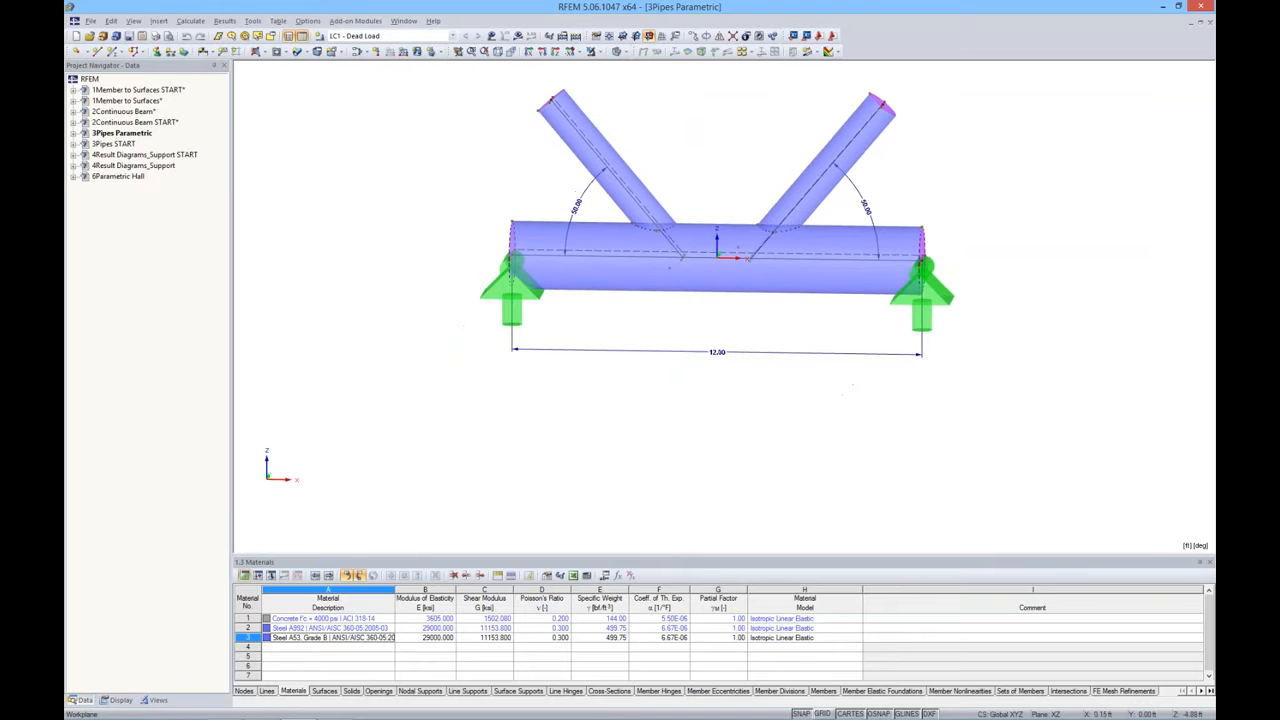
Set the parameter Angle_Left to 30 degrees, apply it to the pipe model and close the parameter list
{"action": "left_click", "coordinate": [605, 575]}
{"action": "left_click_drag", "start_coordinate": [702, 364], "coordinate": [730, 374]}
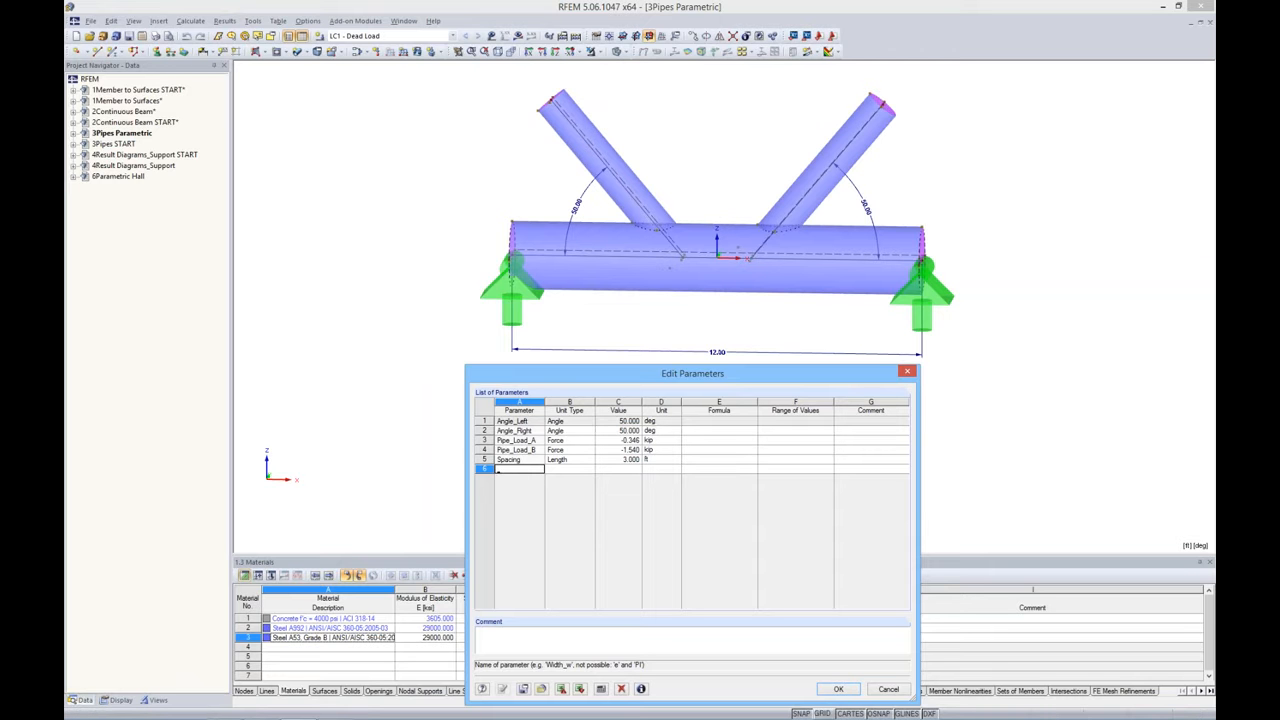
{"action": "left_click", "coordinate": [612, 420]}
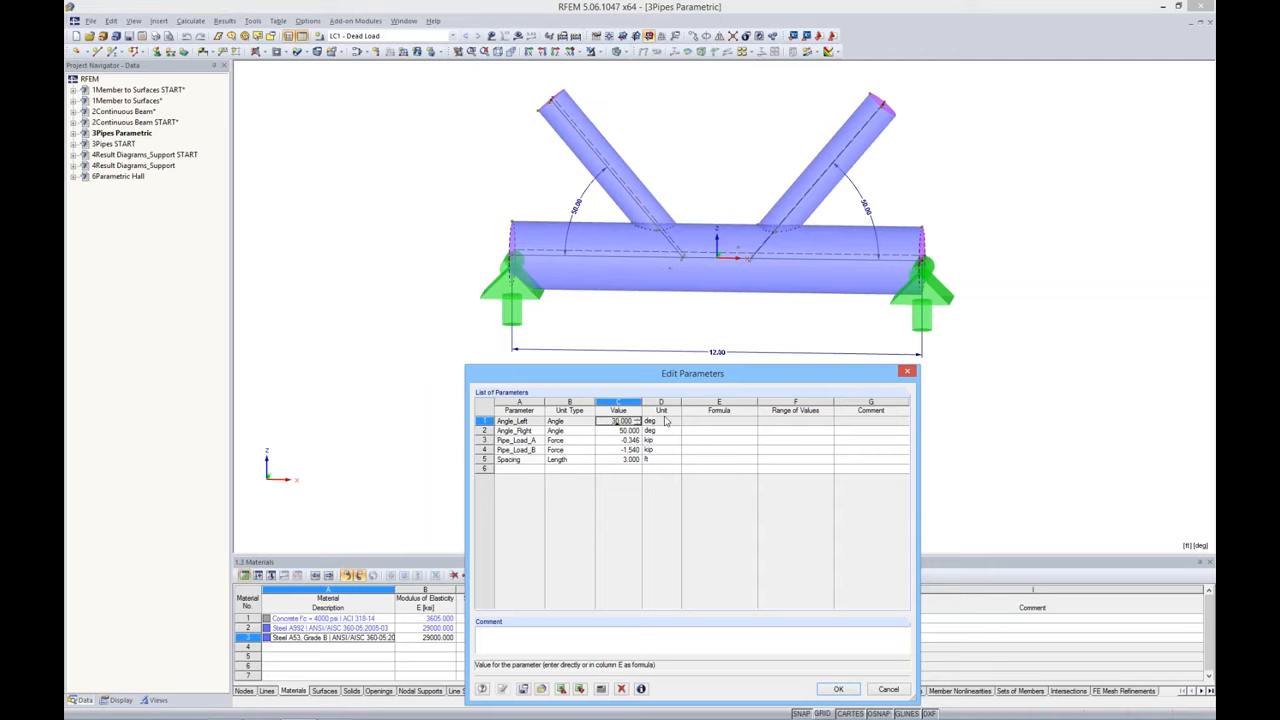
{"action": "left_click", "coordinate": [795, 440]}
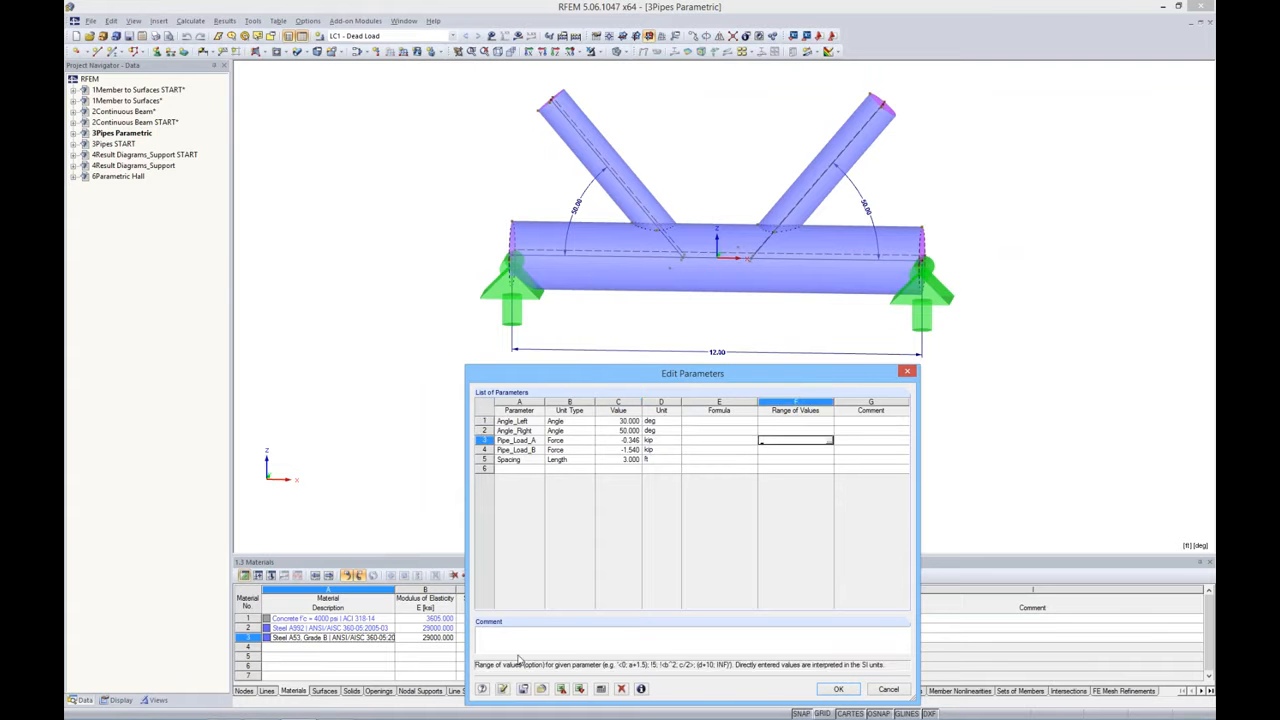
{"action": "left_click", "coordinate": [503, 690]}
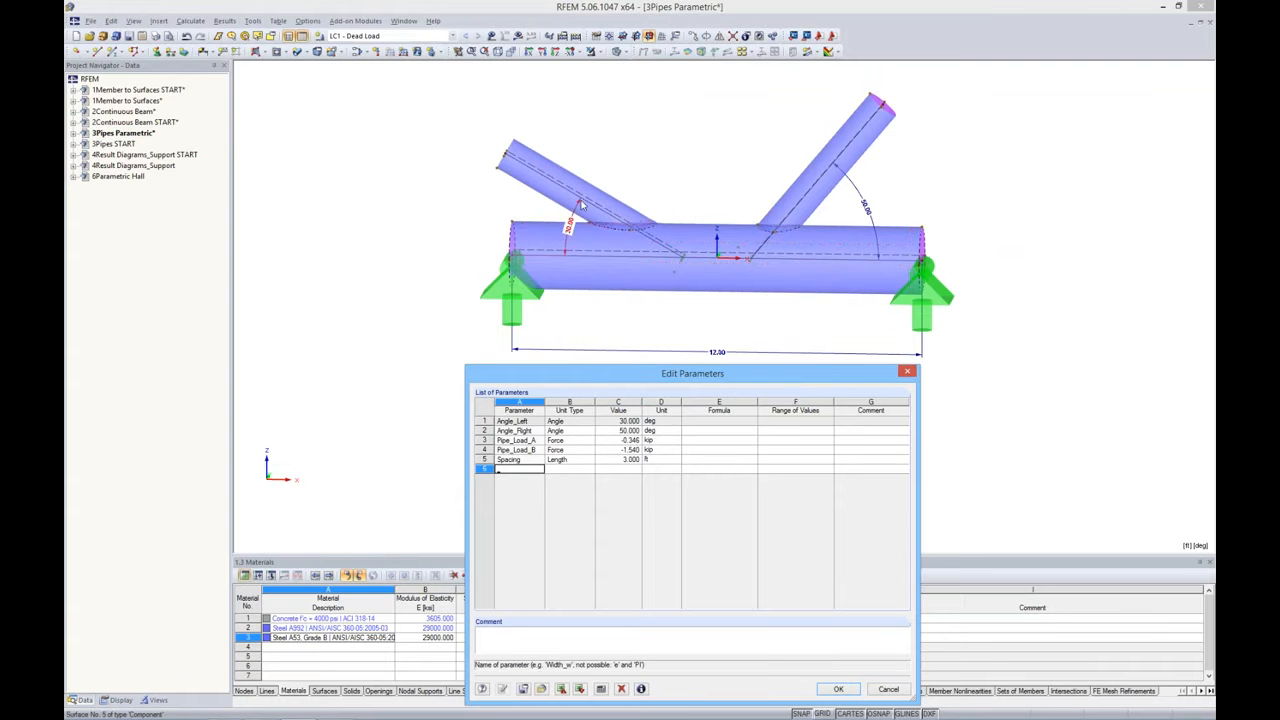
{"action": "scroll", "coordinate": [570, 228], "scroll_direction": "up", "scroll_amount": 3}
{"action": "scroll", "coordinate": [570, 228], "scroll_direction": "down", "scroll_amount": 2}
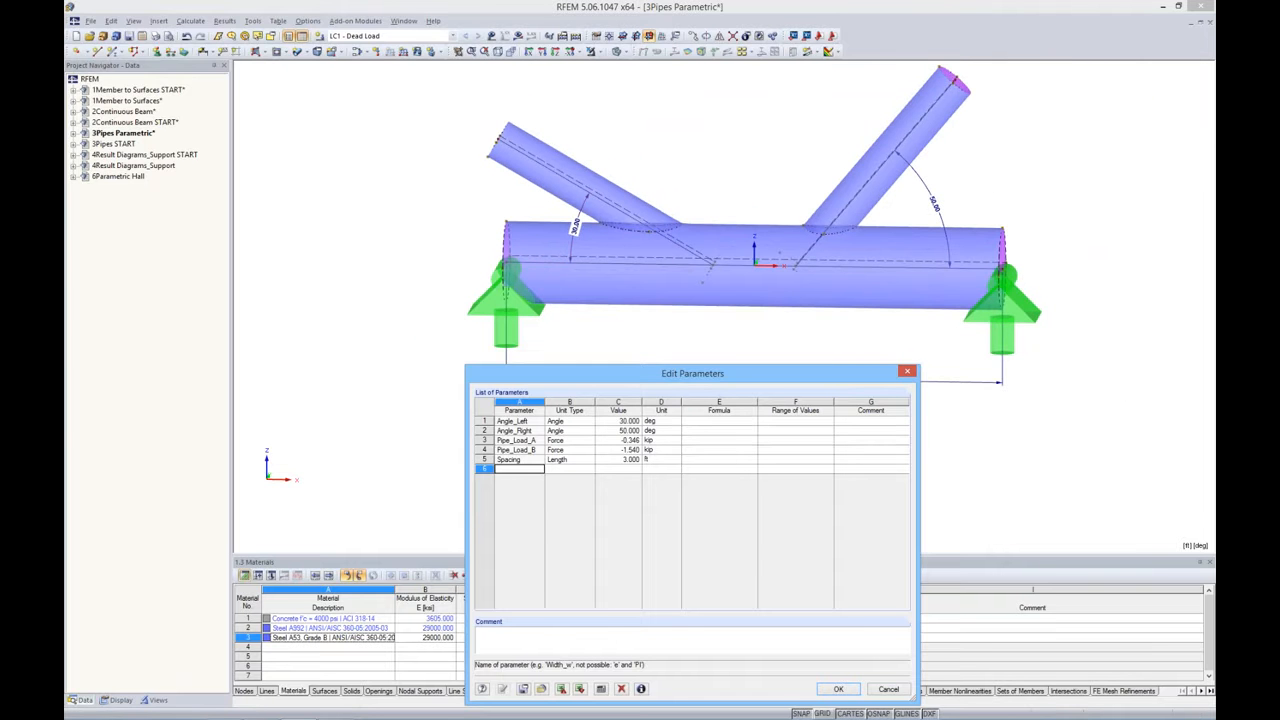
{"action": "left_click", "coordinate": [906, 371]}
Examine the intersection curves where the two inclined branch pipes meet the main pipe
{"action": "middle_click_drag", "start_coordinate": [857, 337], "coordinate": [771, 376]}
{"action": "middle_click_drag", "start_coordinate": [771, 376], "coordinate": [768, 286], "text": "ctrl"}
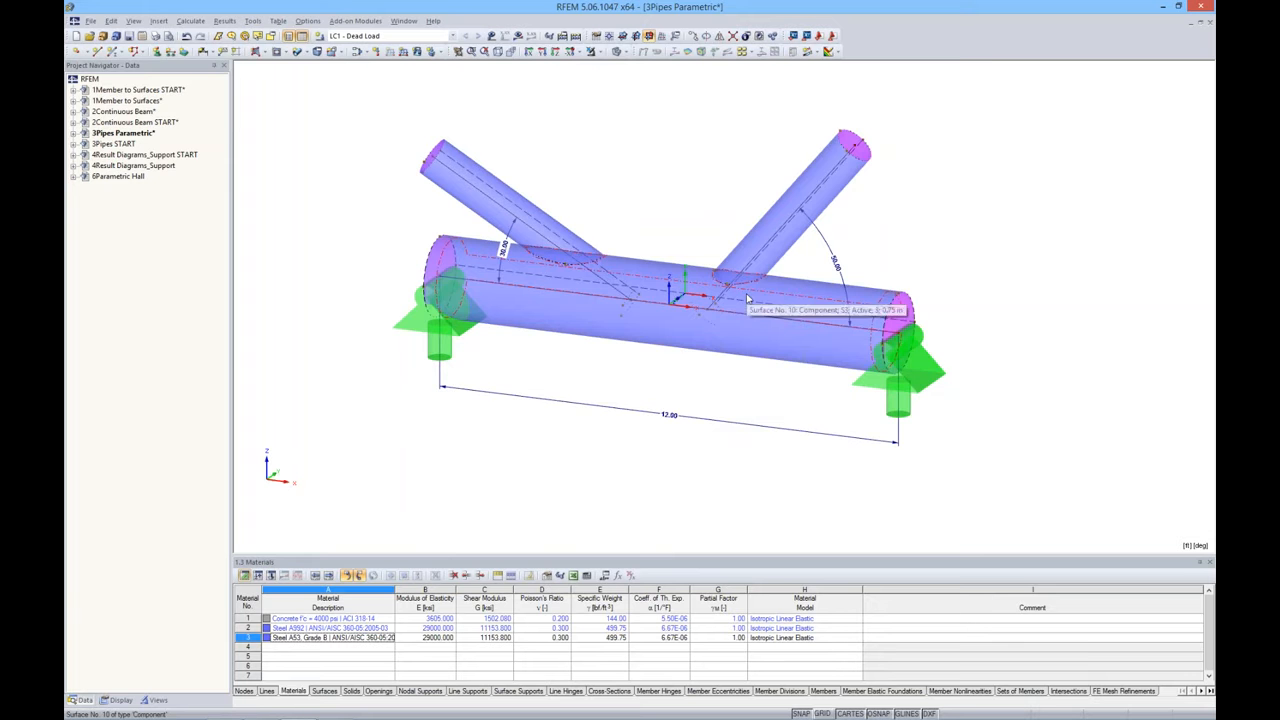
{"action": "scroll", "coordinate": [690, 280], "scroll_direction": "up", "scroll_amount": 3}
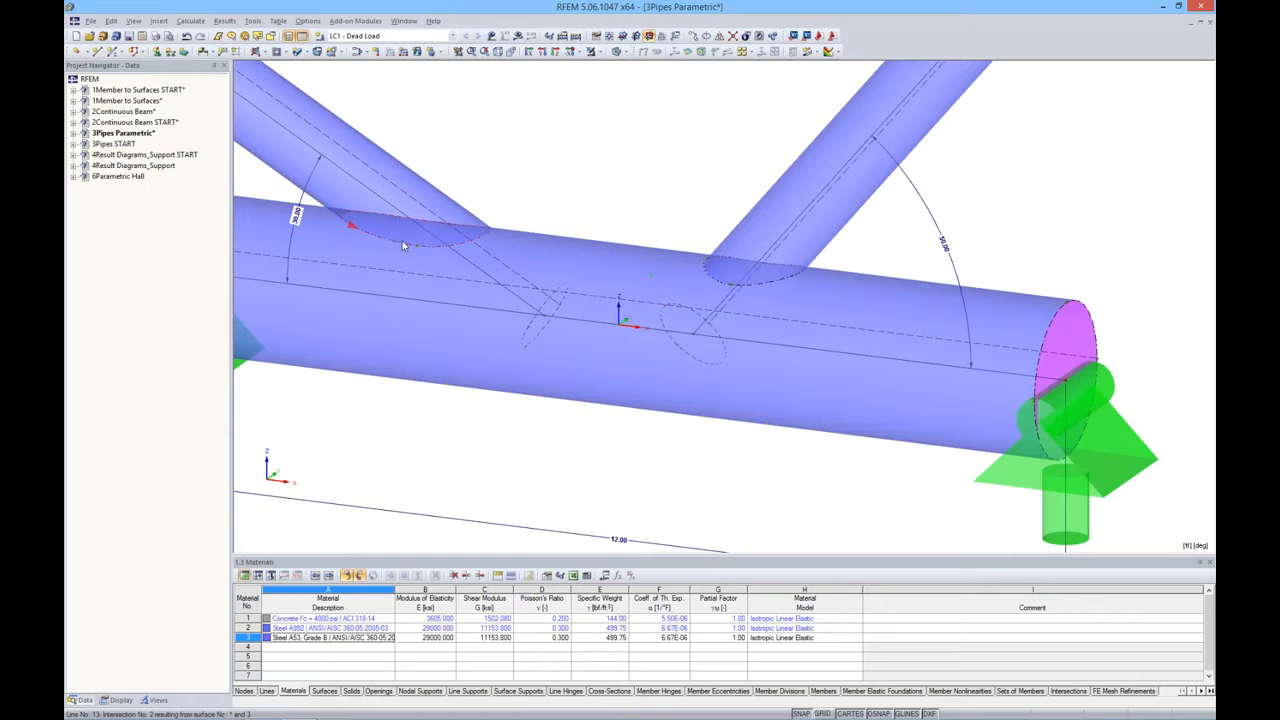
{"action": "middle_click_drag", "start_coordinate": [464, 254], "coordinate": [596, 212], "text": "ctrl"}
{"action": "scroll", "coordinate": [560, 190], "scroll_direction": "down", "scroll_amount": 3}
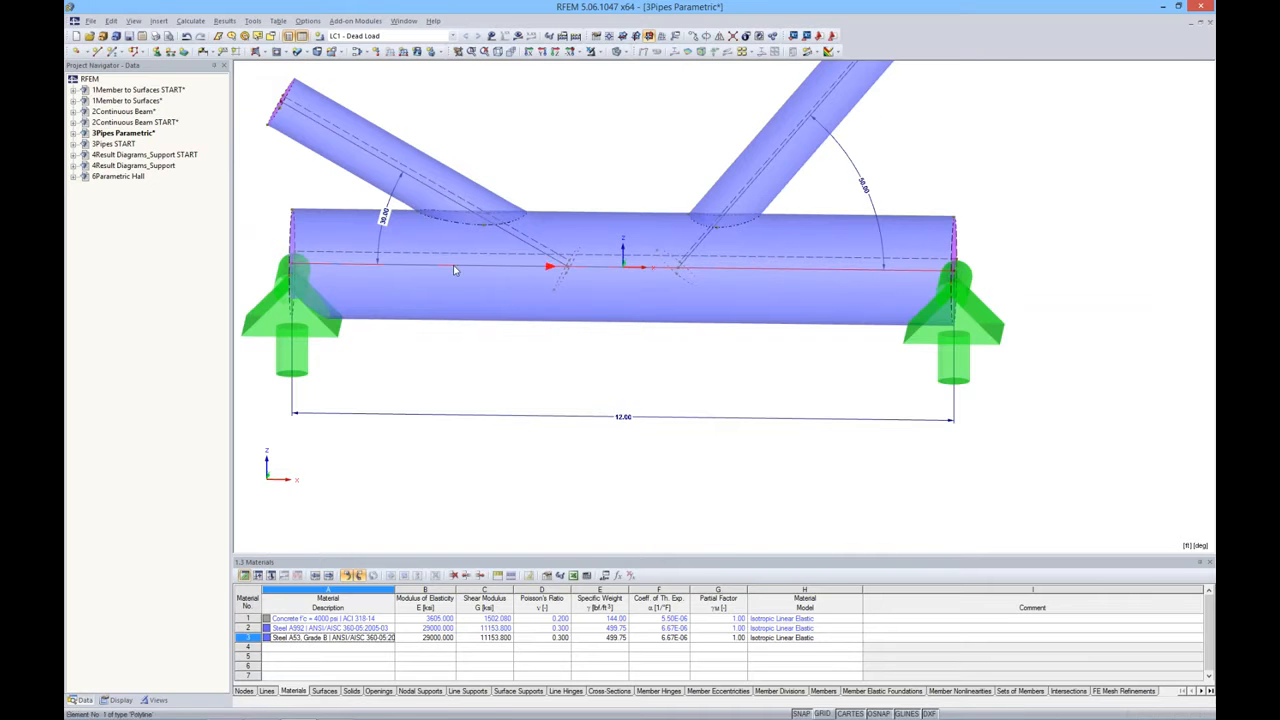
{"action": "middle_click_drag", "start_coordinate": [820, 205], "coordinate": [856, 251]}
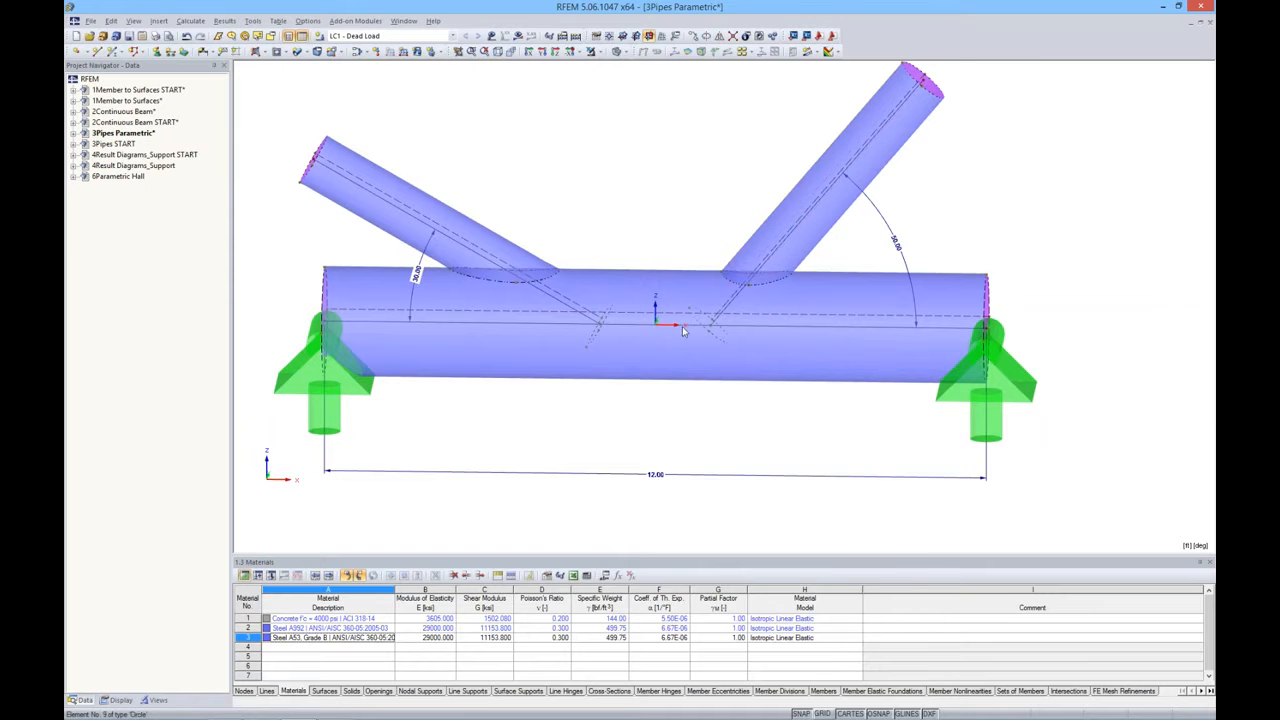
Set the parameter Angle_Right to 70 degrees, apply it to the pipe model and confirm the parameter list
{"action": "left_click", "coordinate": [604, 577]}
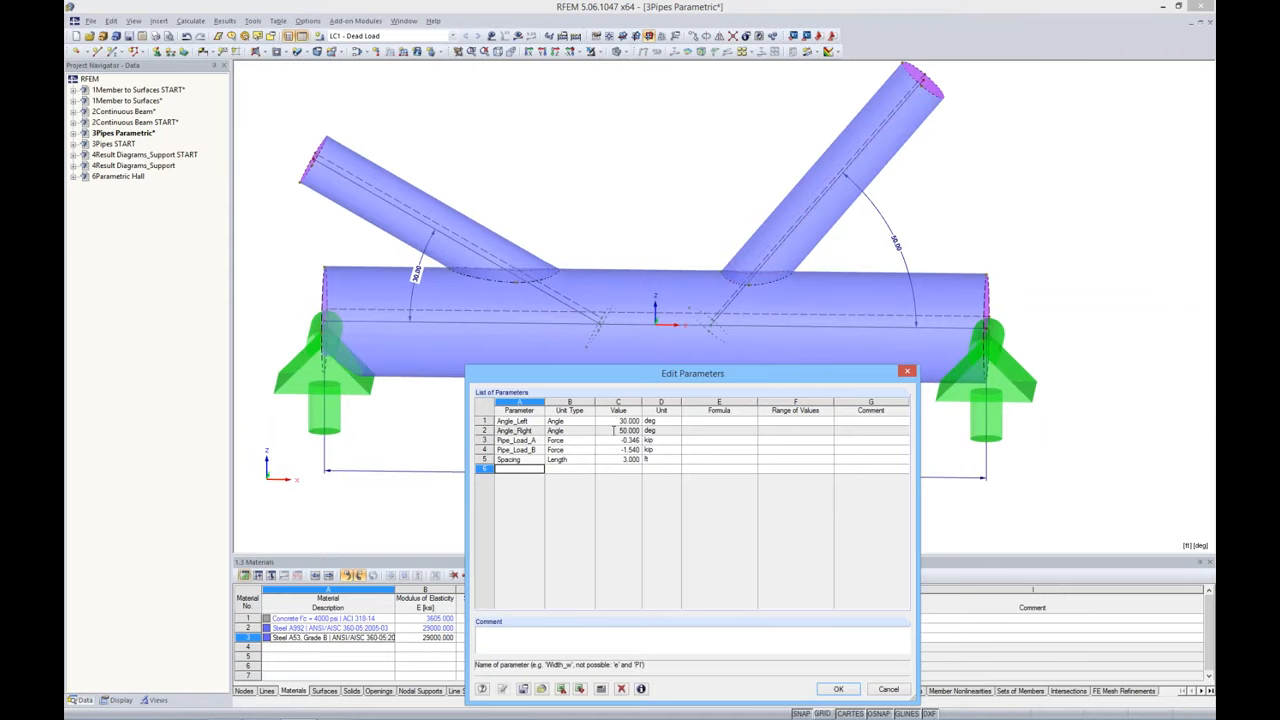
{"action": "double_click", "coordinate": [614, 430]}
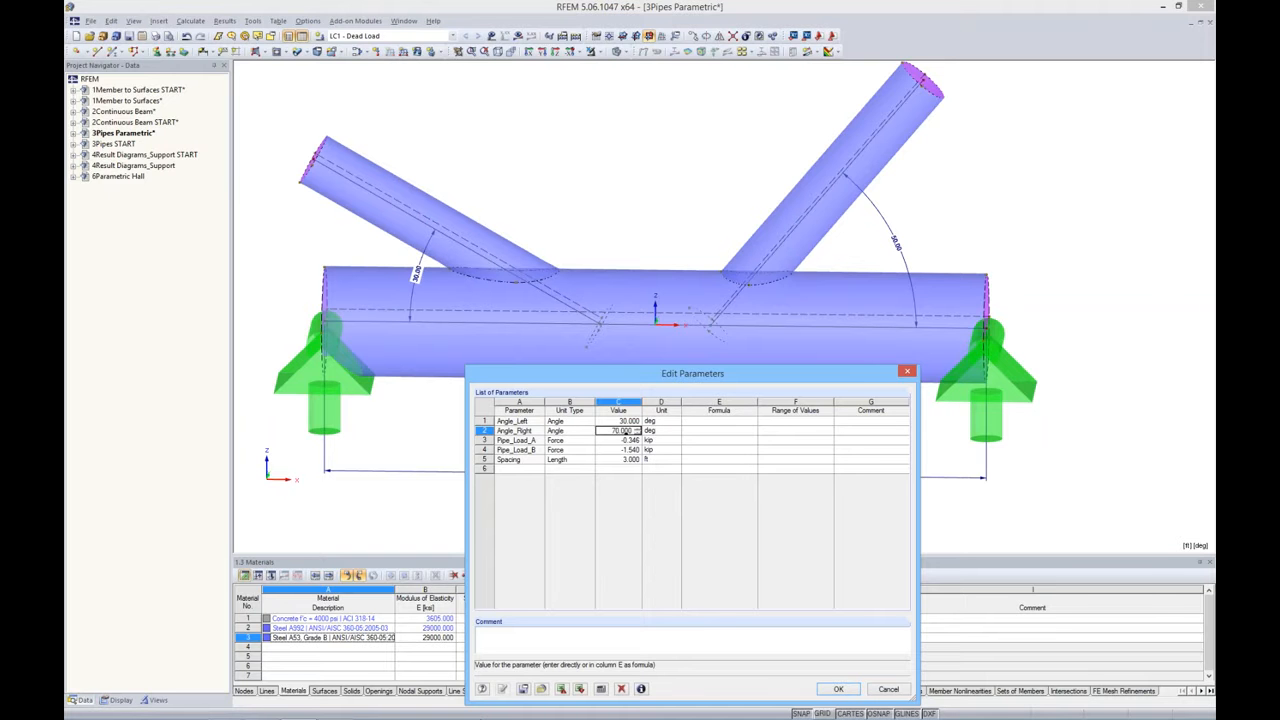
{"action": "left_click", "coordinate": [800, 431]}
{"action": "left_click", "coordinate": [505, 689]}
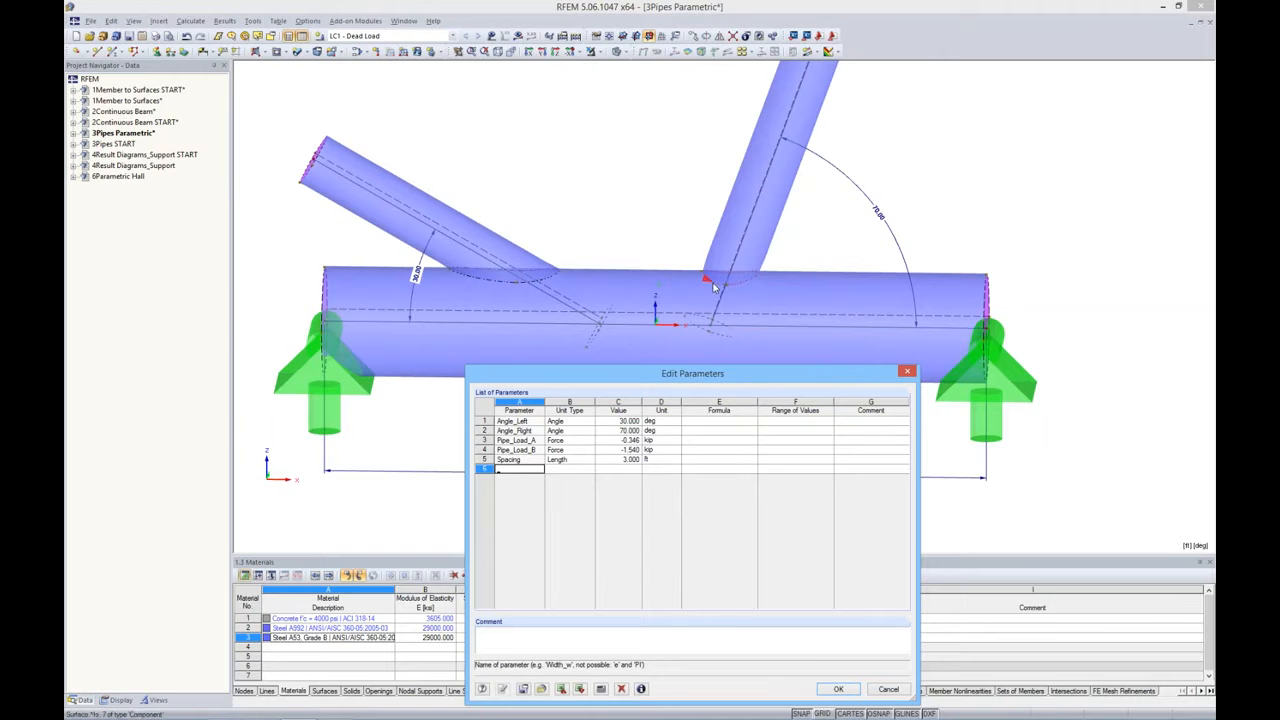
{"action": "left_click", "coordinate": [838, 689]}
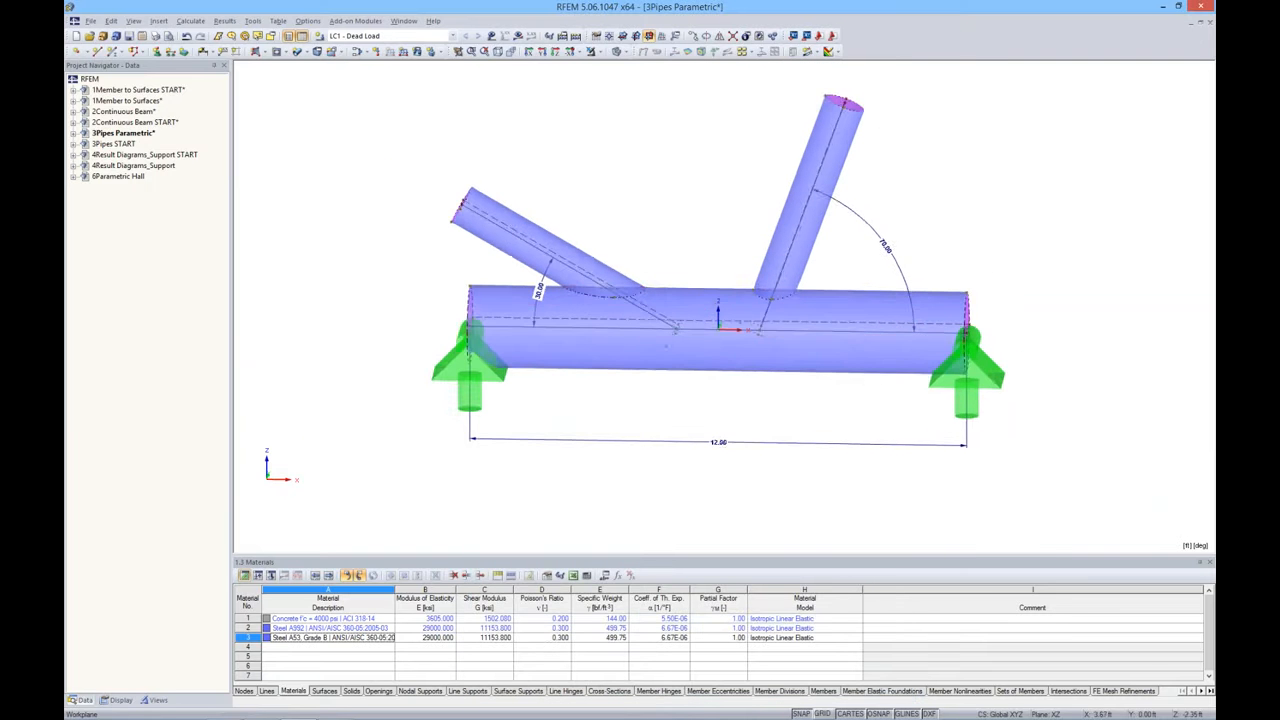
{"action": "left_click", "coordinate": [881, 365]}
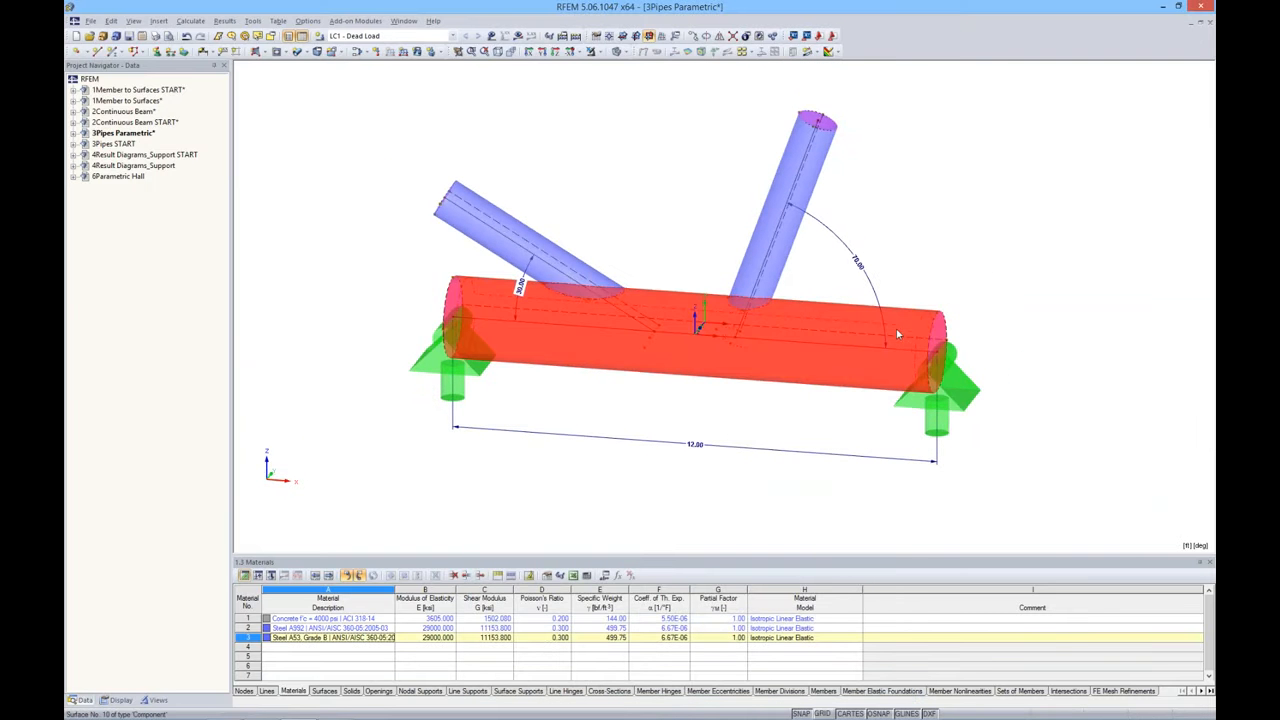
Set the radius of the main horizontal pipe to 2 ft by editing its parent surface
{"action": "right_click", "coordinate": [901, 329]}
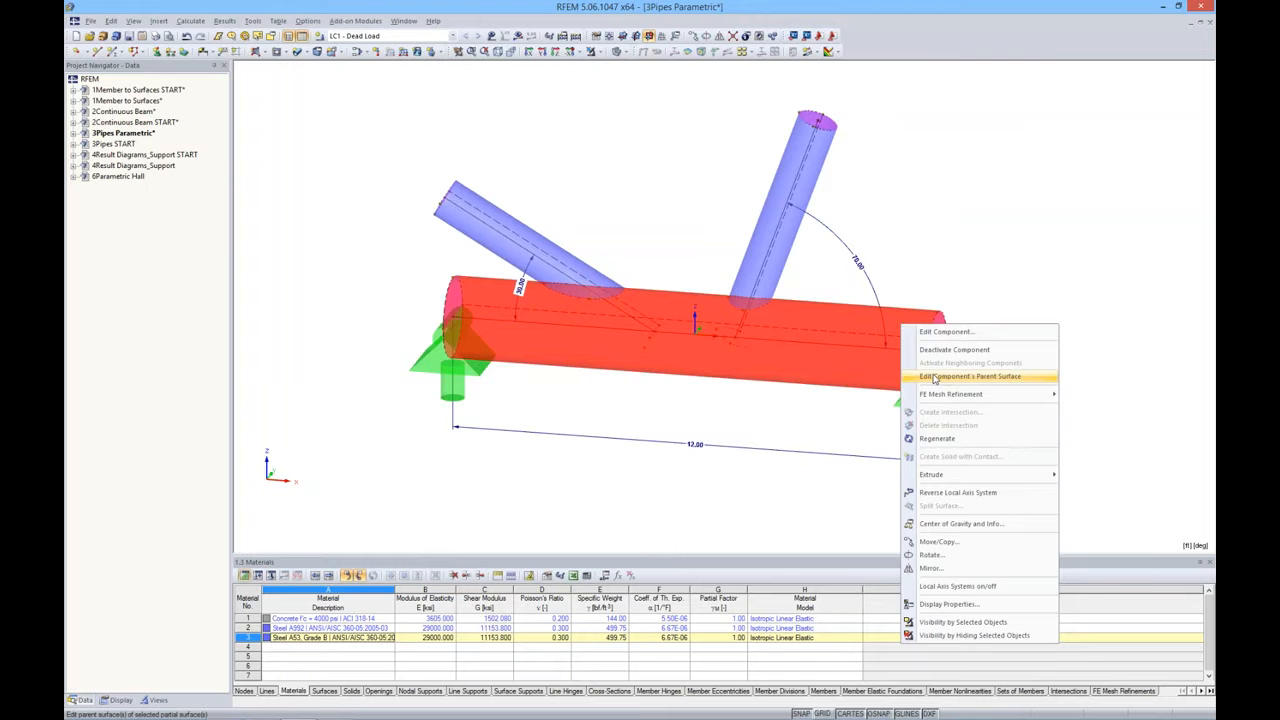
{"action": "left_click", "coordinate": [934, 377]}
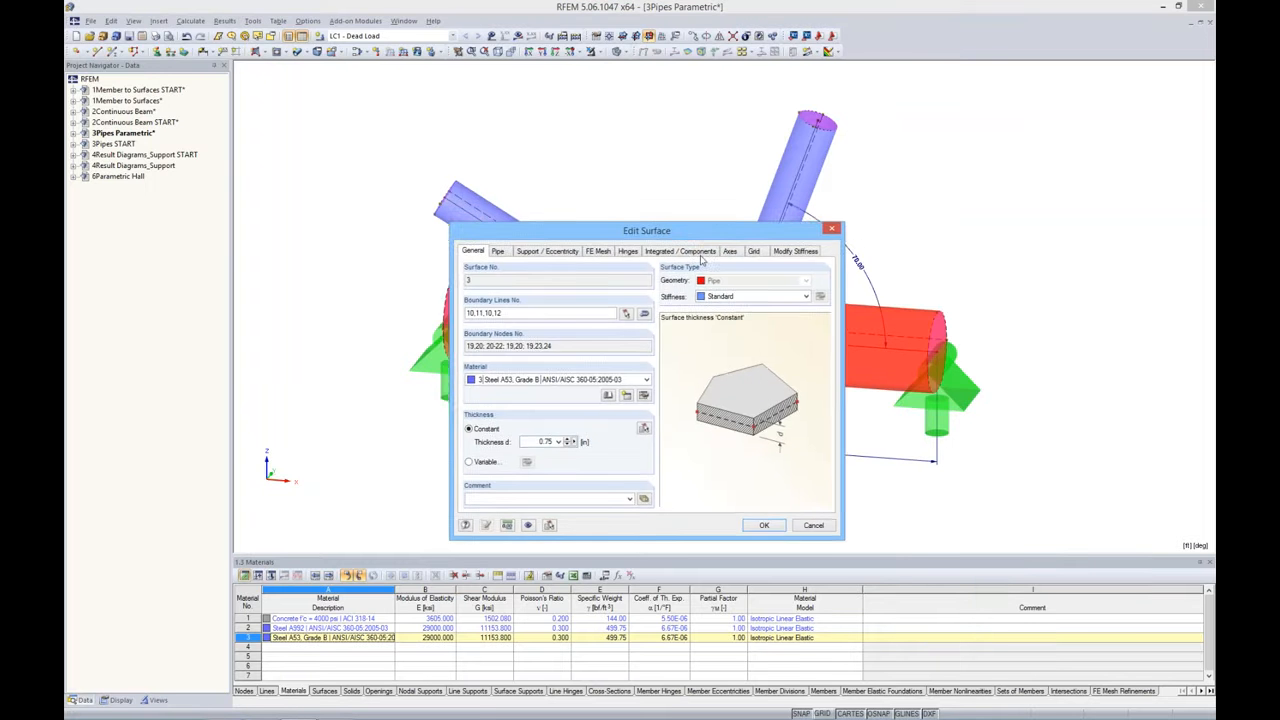
{"action": "left_click_drag", "start_coordinate": [693, 211], "coordinate": [721, 360]}
{"action": "left_click", "coordinate": [518, 379]}
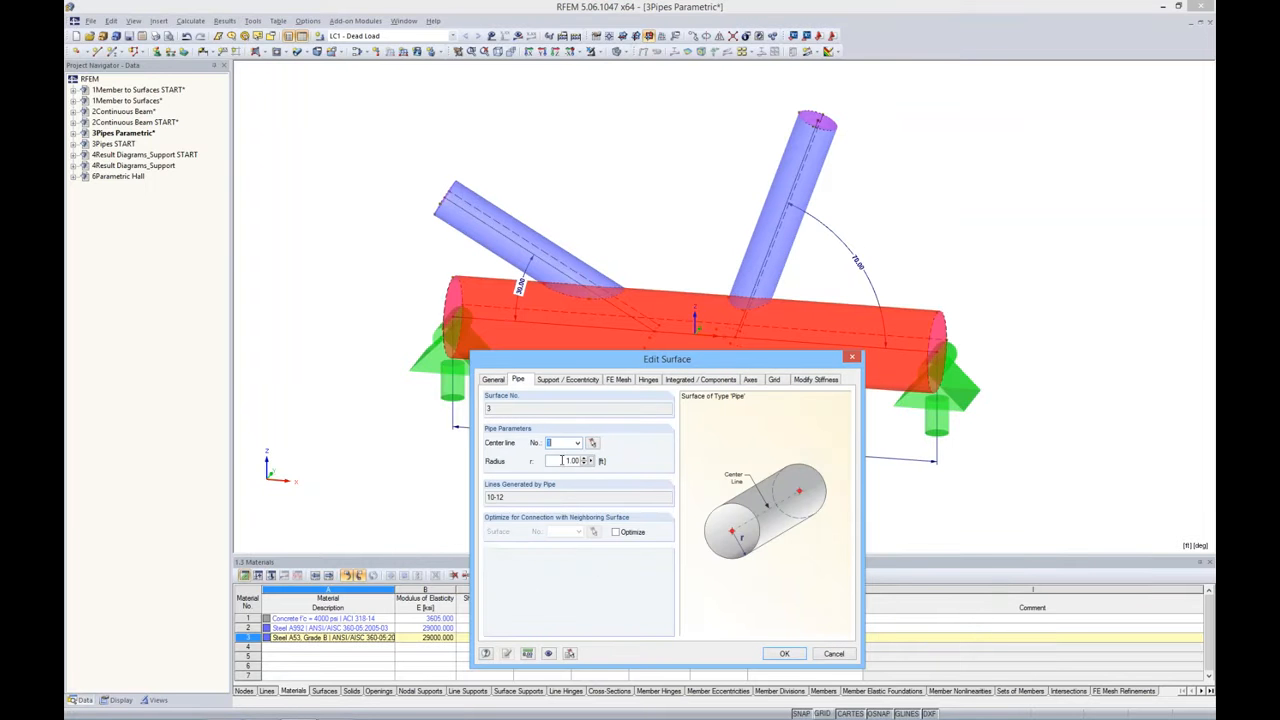
{"action": "left_click", "coordinate": [562, 460]}
{"action": "type", "text": "2"}
{"action": "left_click", "coordinate": [786, 654]}
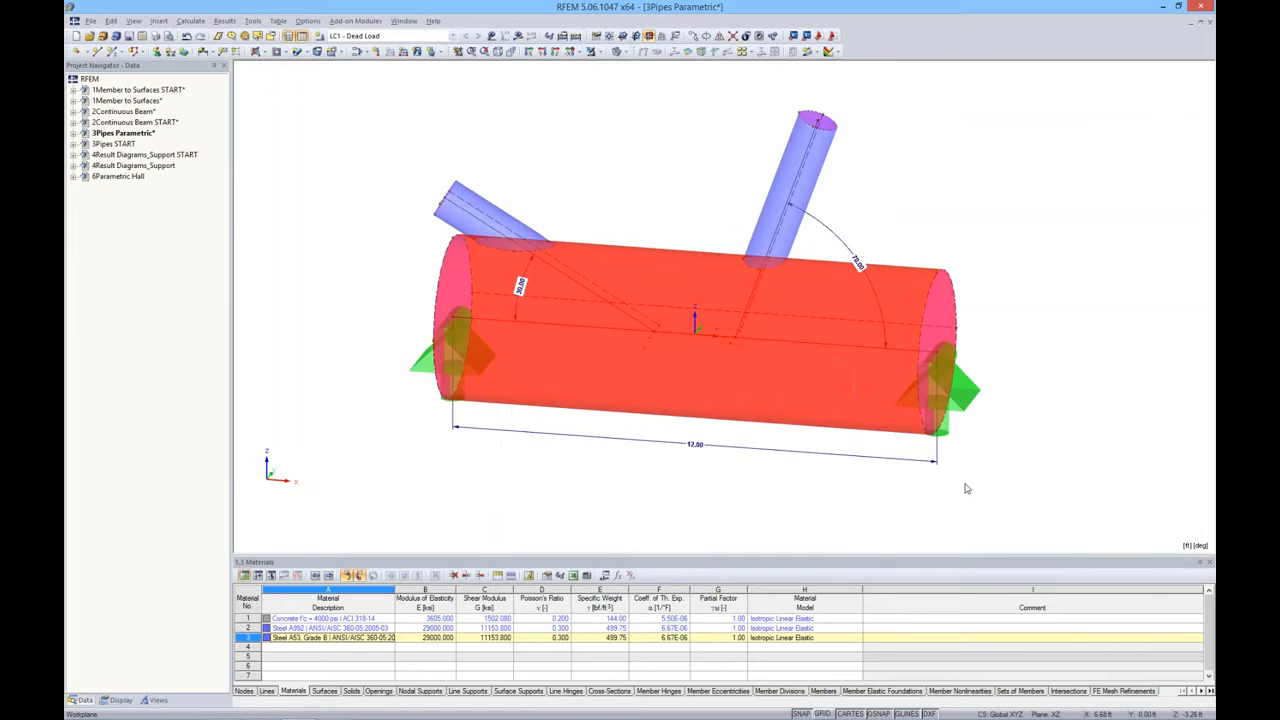
{"action": "scroll", "coordinate": [511, 232], "scroll_direction": "up", "scroll_amount": 2}
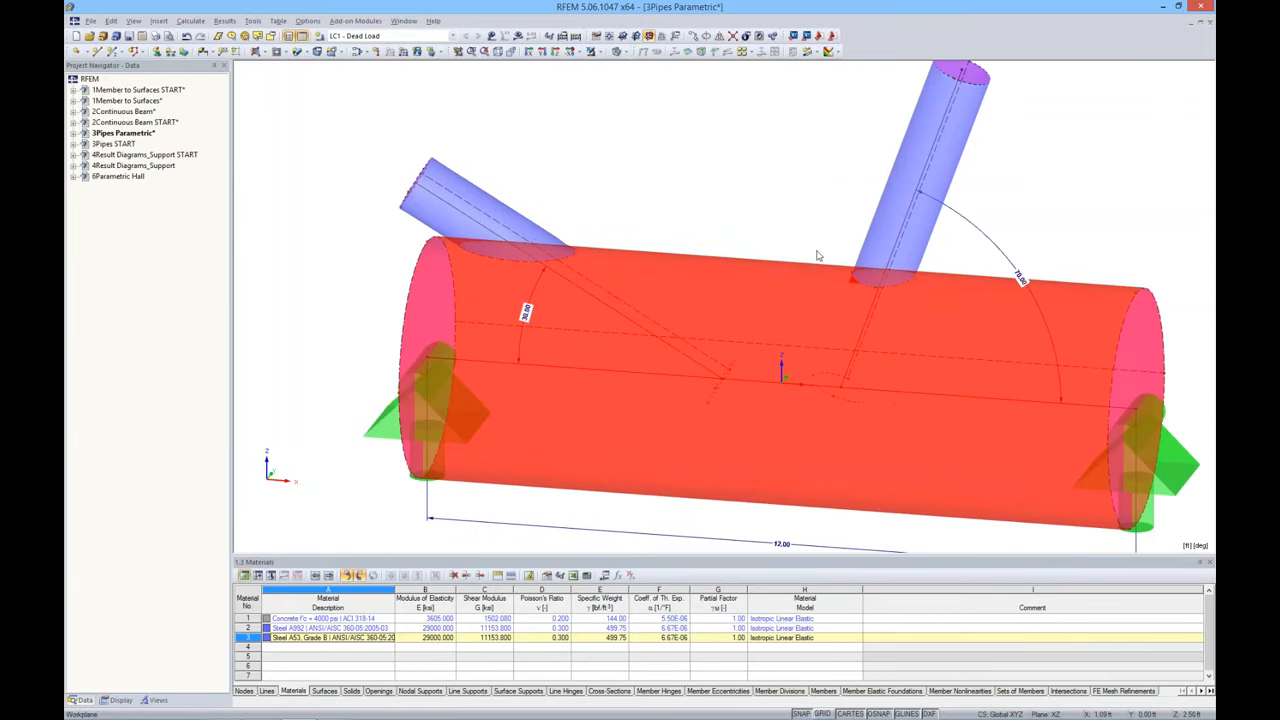
{"action": "left_click", "coordinate": [1077, 189]}
Increase the radius of the branch pipe inclined at 70 degrees through its parent surface and inspect the joint
{"action": "middle_click_drag", "start_coordinate": [858, 340], "coordinate": [845, 183], "text": "ctrl"}
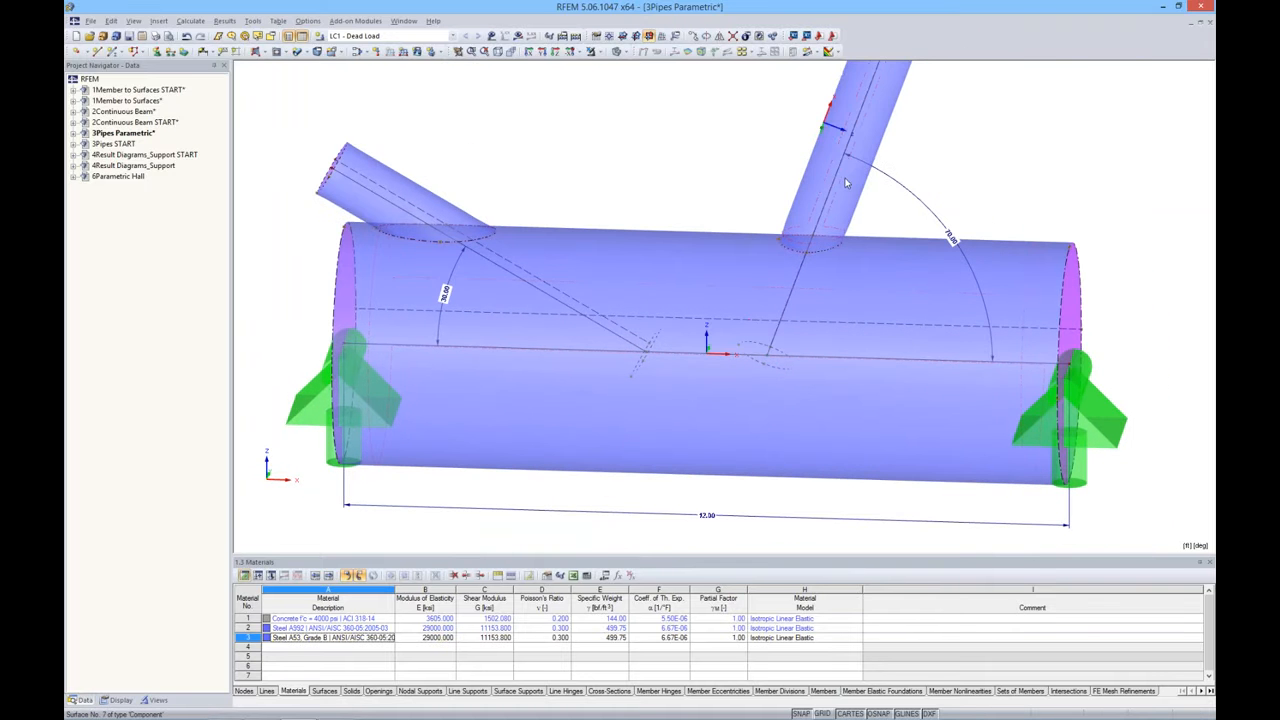
{"action": "right_click", "coordinate": [845, 183]}
{"action": "left_click", "coordinate": [884, 214]}
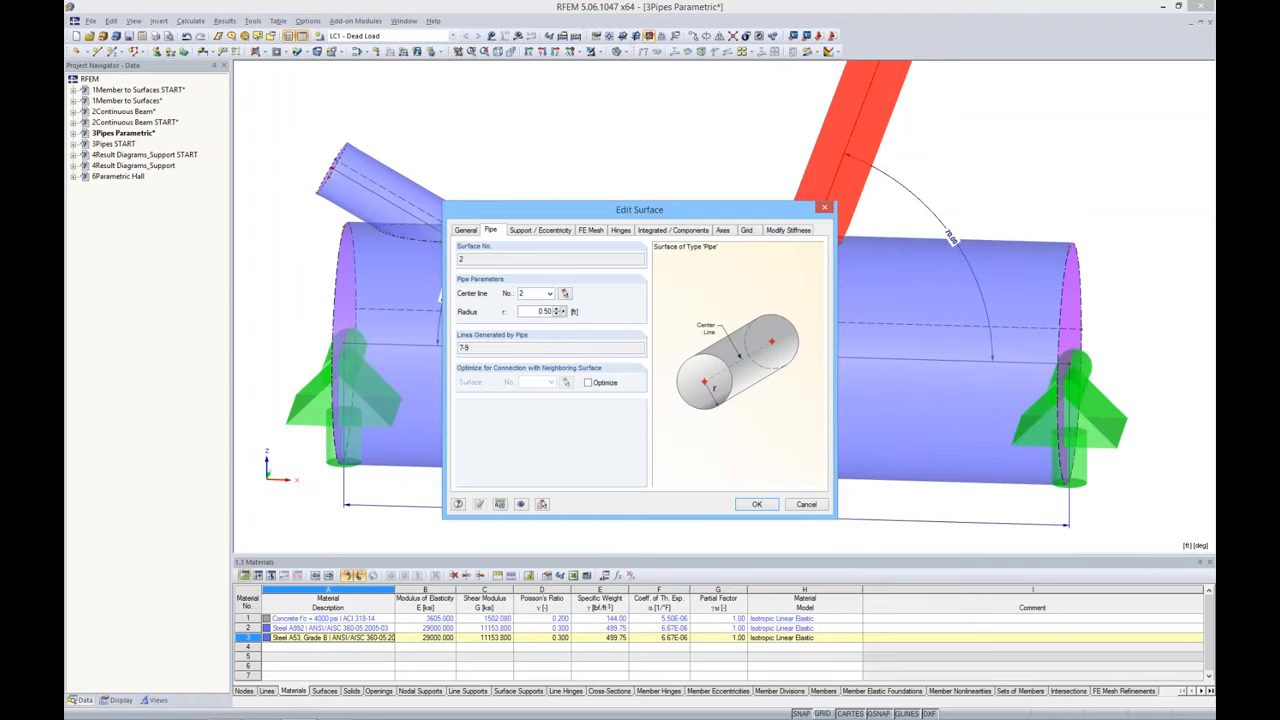
{"action": "type", "text": "5"}
{"action": "left_click", "coordinate": [762, 505]}
{"action": "scroll", "coordinate": [880, 320], "scroll_direction": "down", "scroll_amount": 3}
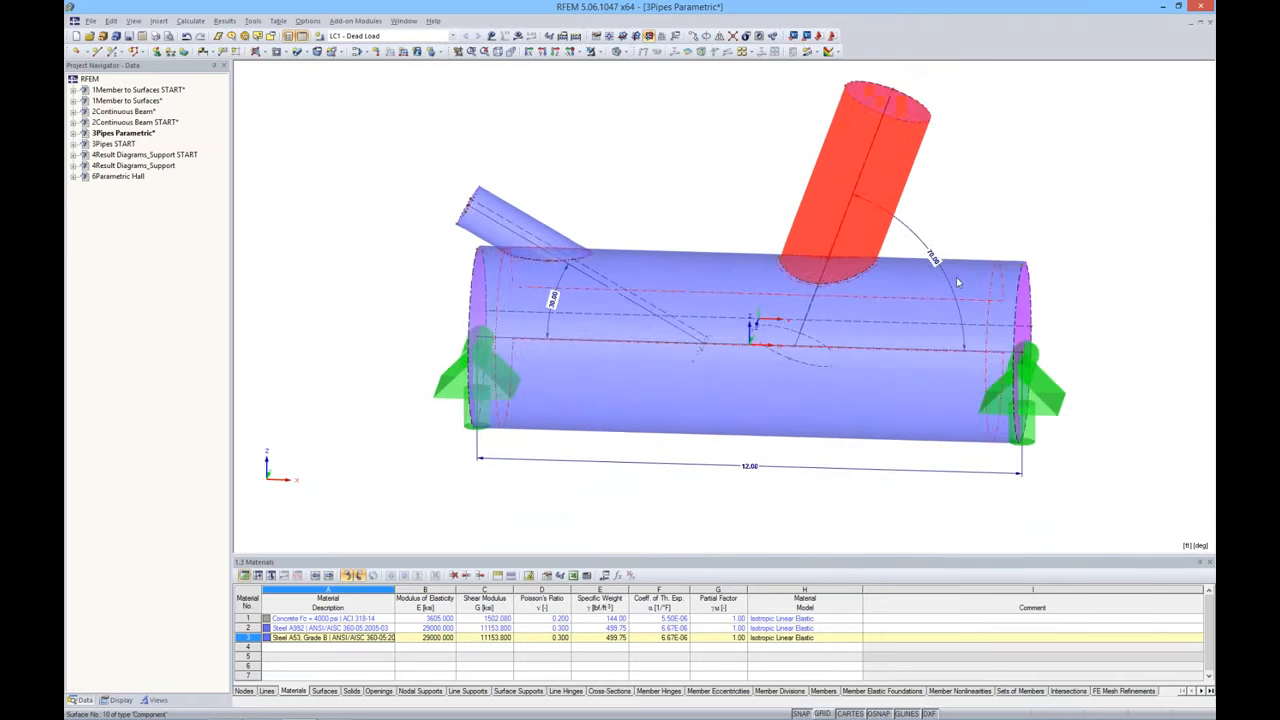
{"action": "middle_click_drag", "start_coordinate": [876, 325], "coordinate": [680, 420]}
{"action": "middle_click_drag", "start_coordinate": [486, 303], "coordinate": [617, 200]}
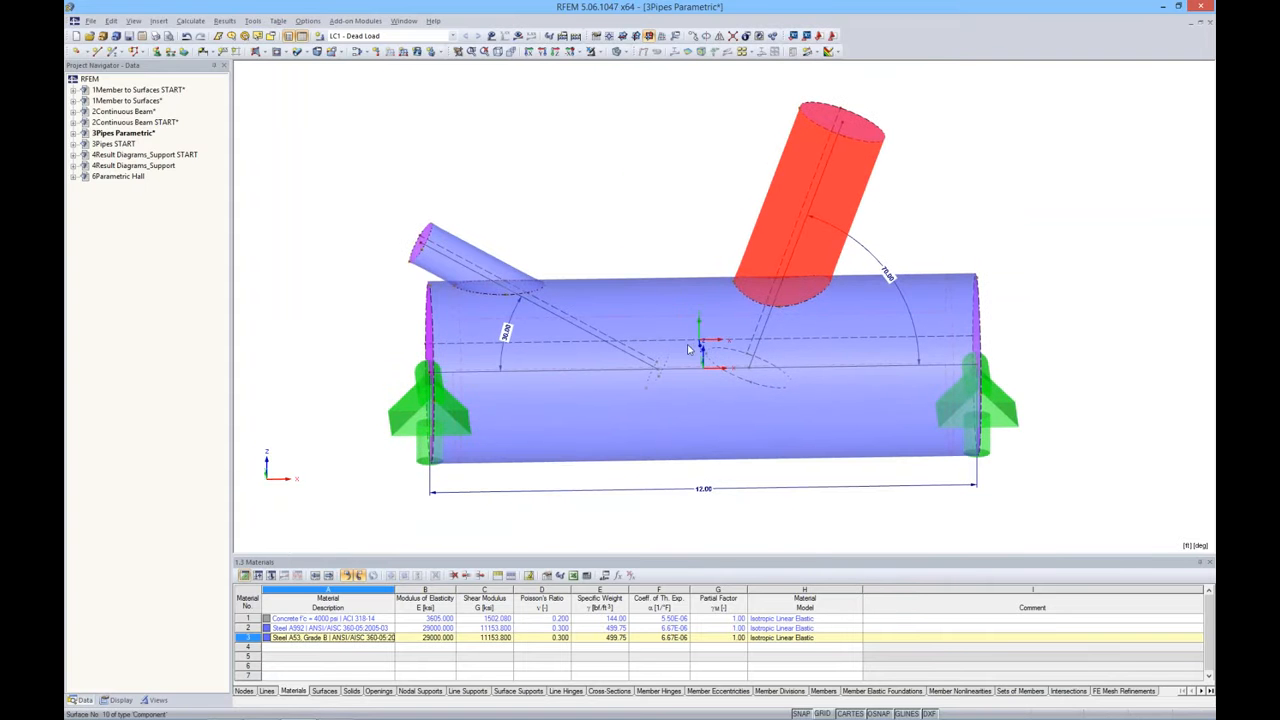
In the 3Pipes START model, begin a new pipe surface using Steel A53, Grade B from the material library's USA favorites
{"action": "double_click", "coordinate": [114, 145]}
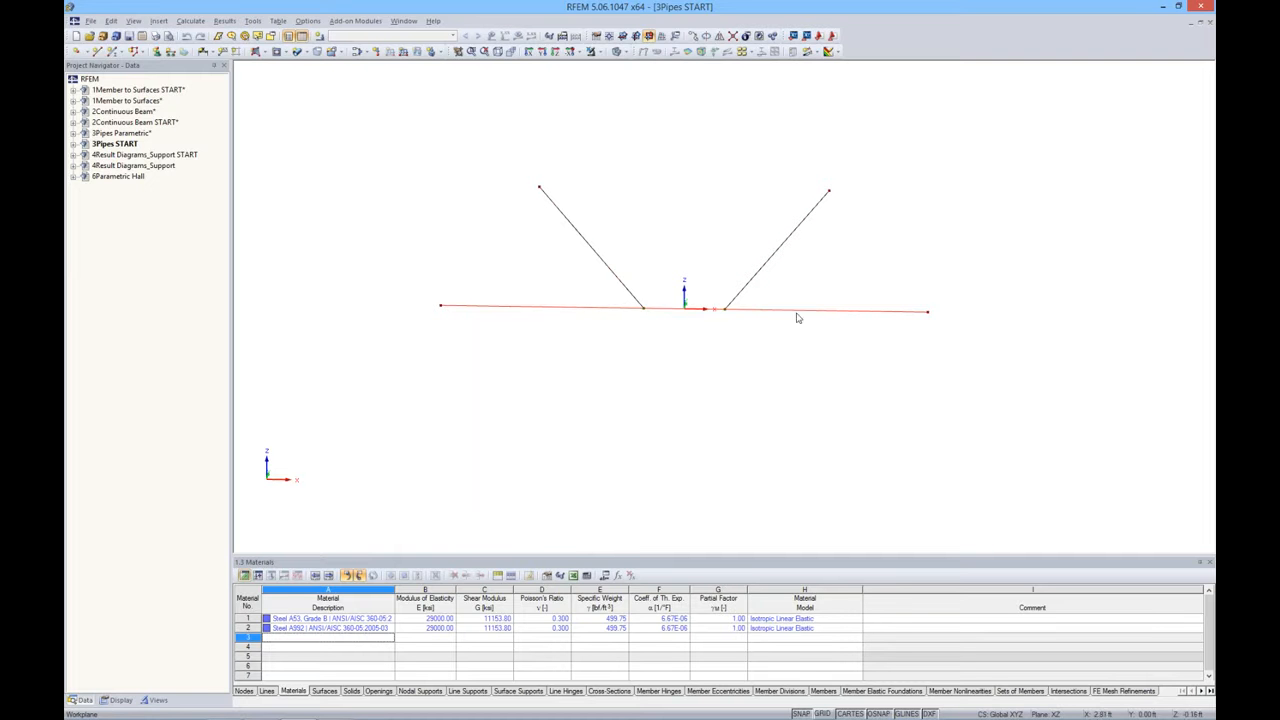
{"action": "left_click", "coordinate": [305, 53]}
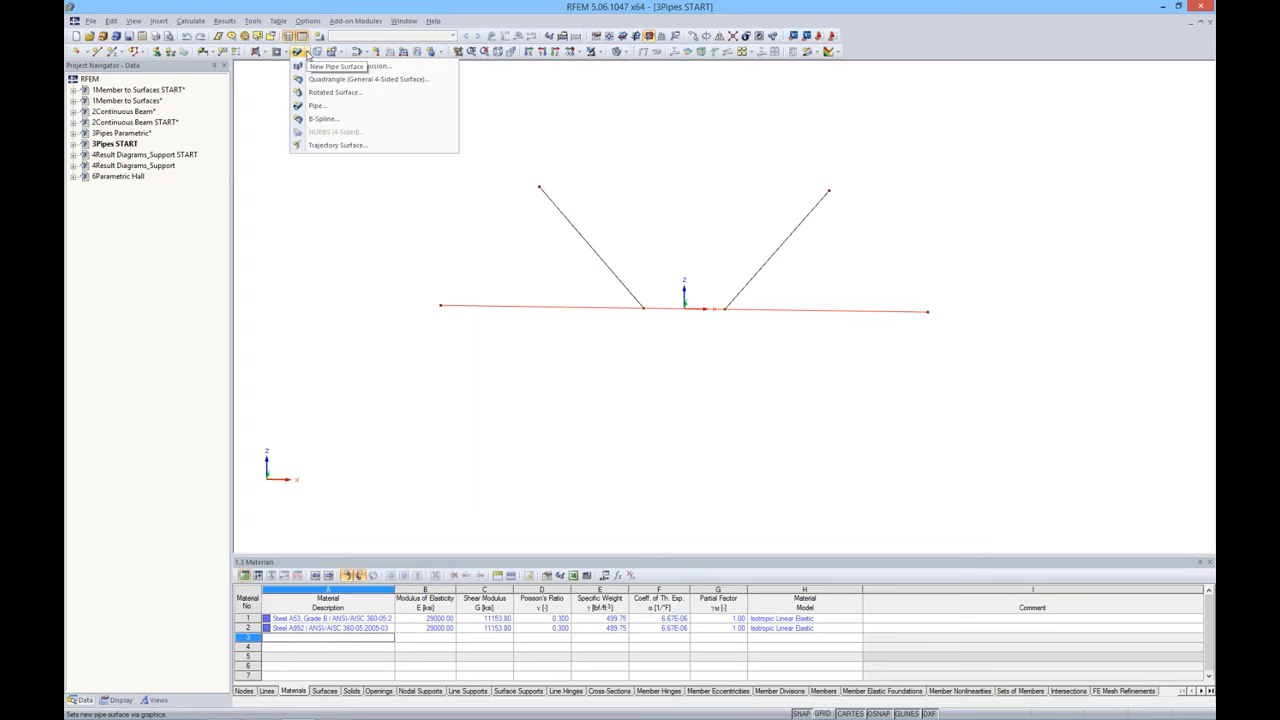
{"action": "left_click", "coordinate": [318, 107]}
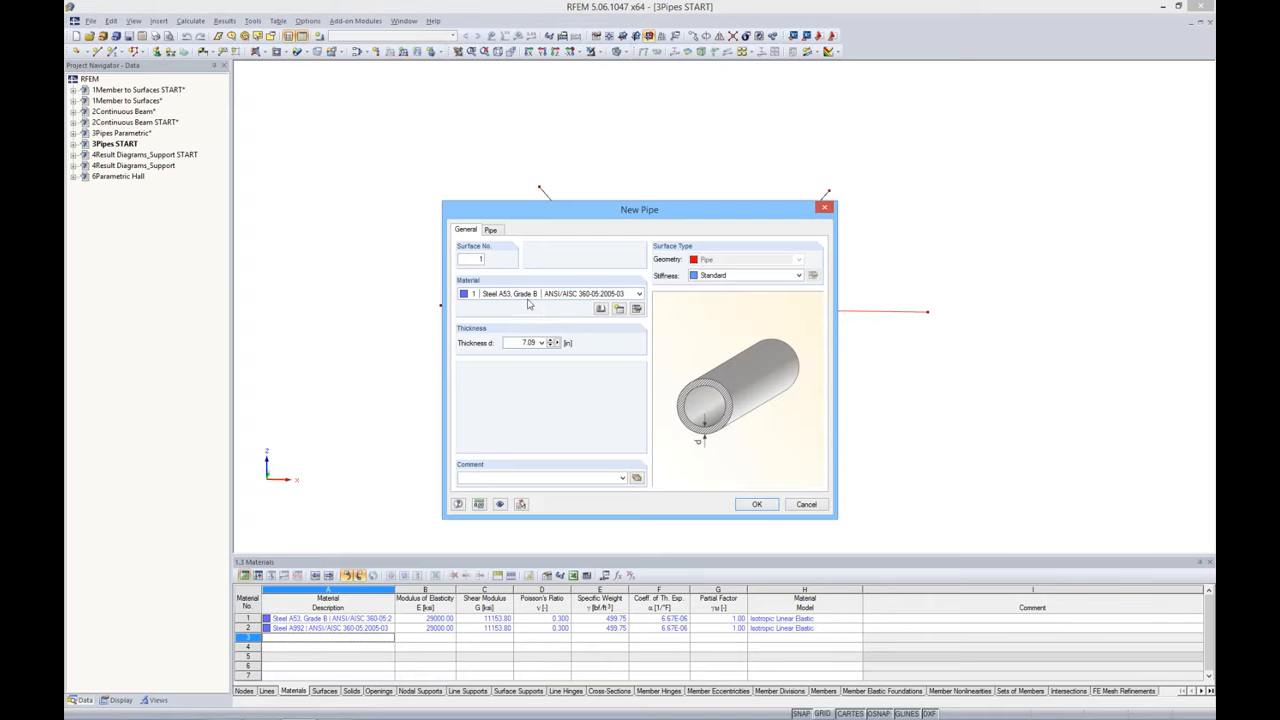
{"action": "left_click", "coordinate": [601, 310]}
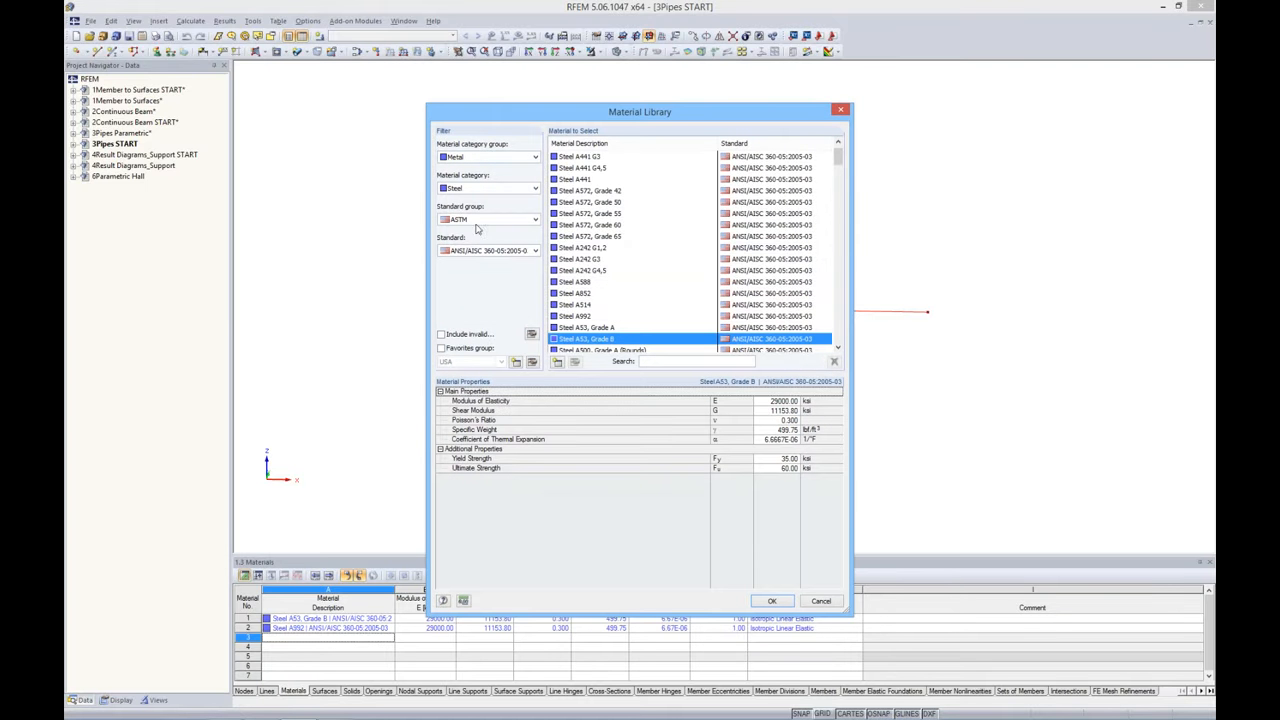
{"action": "scroll", "coordinate": [839, 170], "scroll_direction": "down", "scroll_amount": 1}
{"action": "left_click_drag", "start_coordinate": [838, 167], "coordinate": [828, 344]}
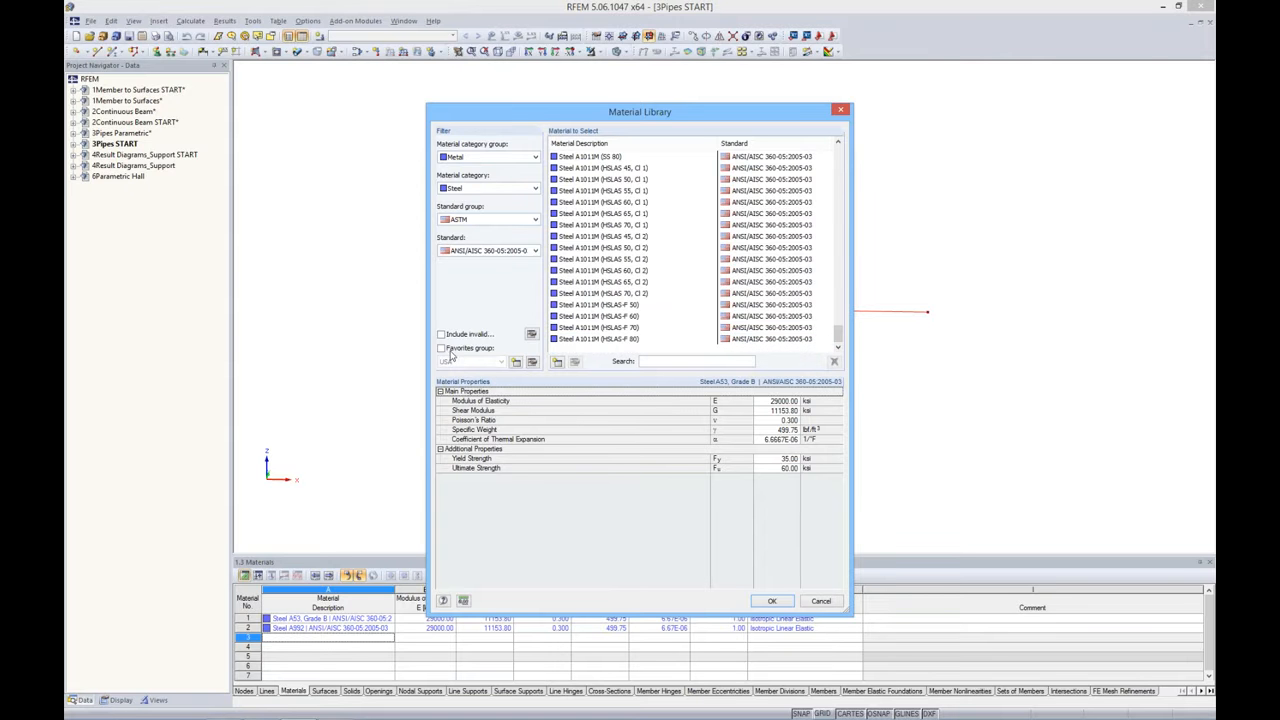
{"action": "left_click", "coordinate": [441, 348]}
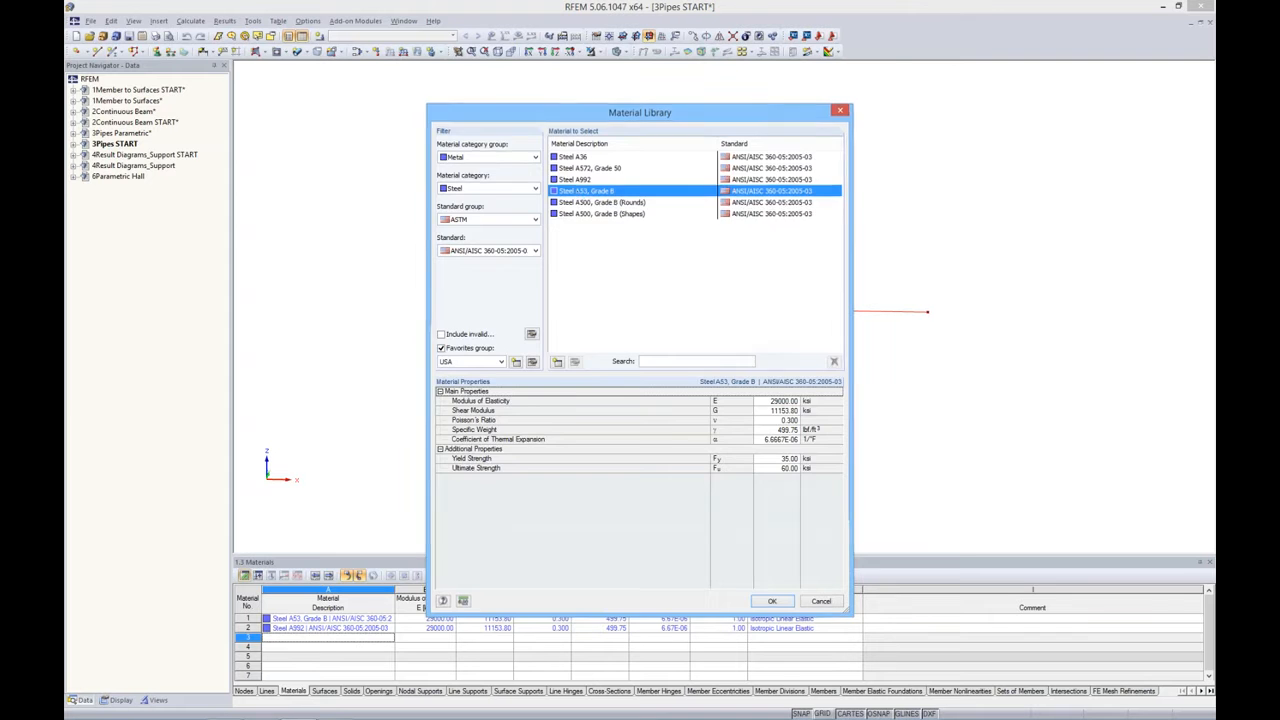
{"action": "double_click", "coordinate": [582, 191]}
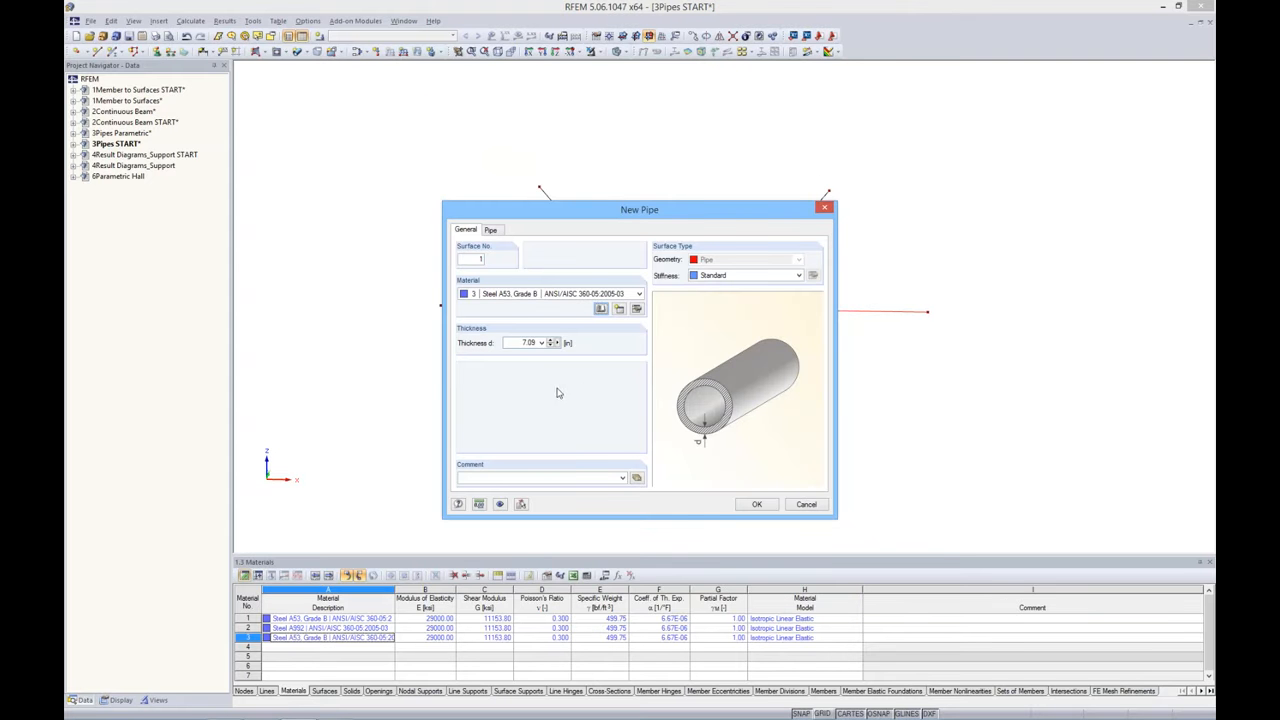
Give the pipe a 0.6 in thickness and 1 ft radius, and create it along horizontal center line 1
{"action": "left_click_drag", "start_coordinate": [517, 342], "coordinate": [570, 342]}
{"action": "type", "text": "6"}
{"action": "left_click", "coordinate": [501, 232]}
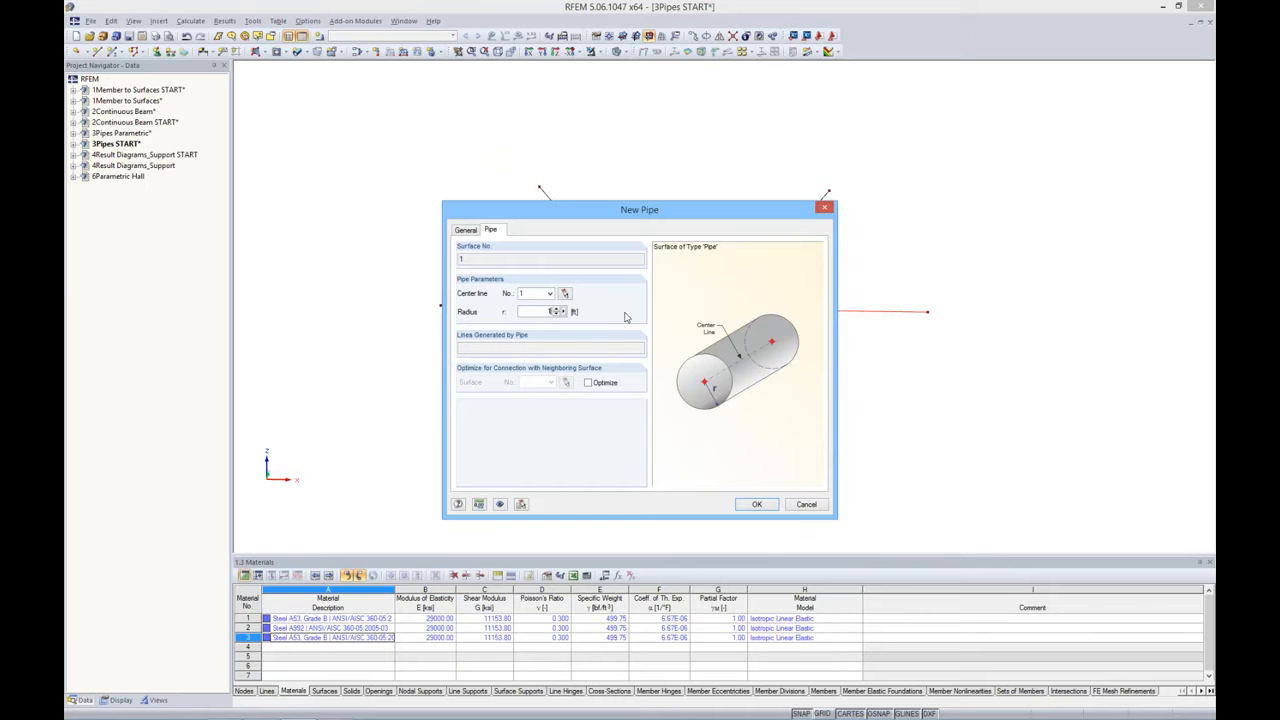
{"action": "left_click", "coordinate": [756, 505]}
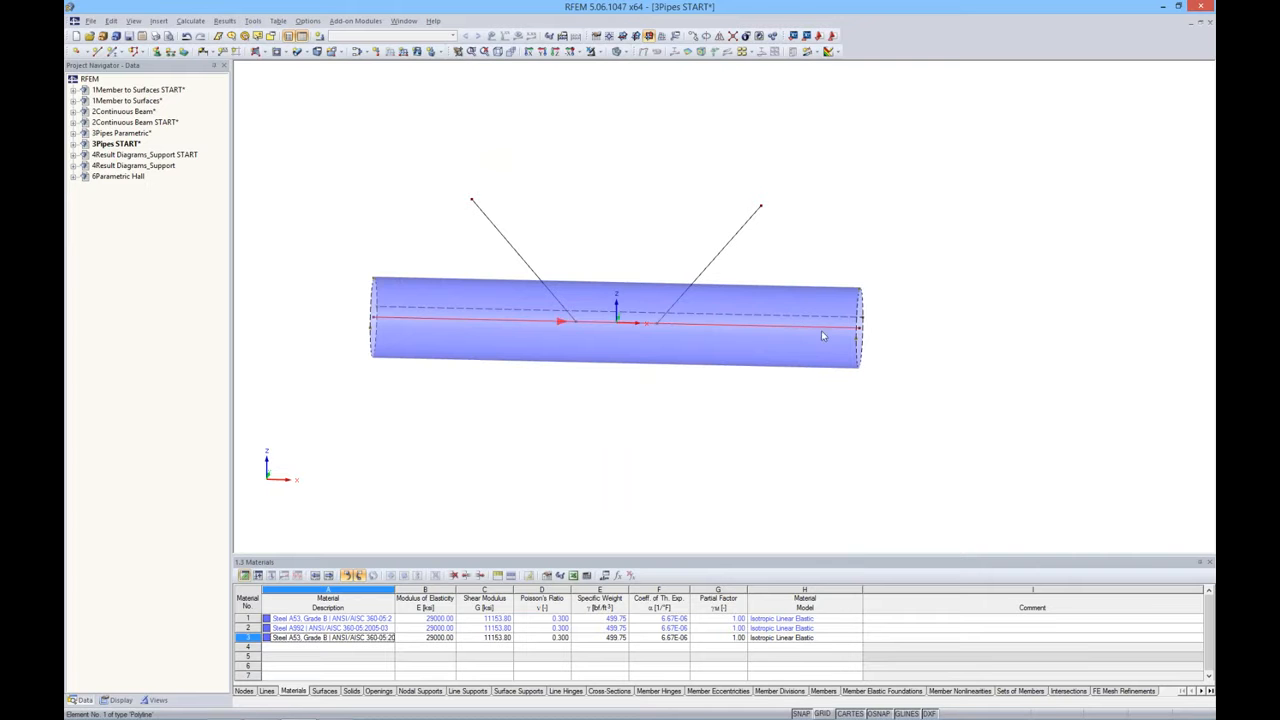
Create two branch pipes with 0.2 in thickness and 0.5 ft radius along the right and left inclined lines
{"action": "middle_click_drag", "start_coordinate": [890, 345], "coordinate": [880, 300], "text": "ctrl"}
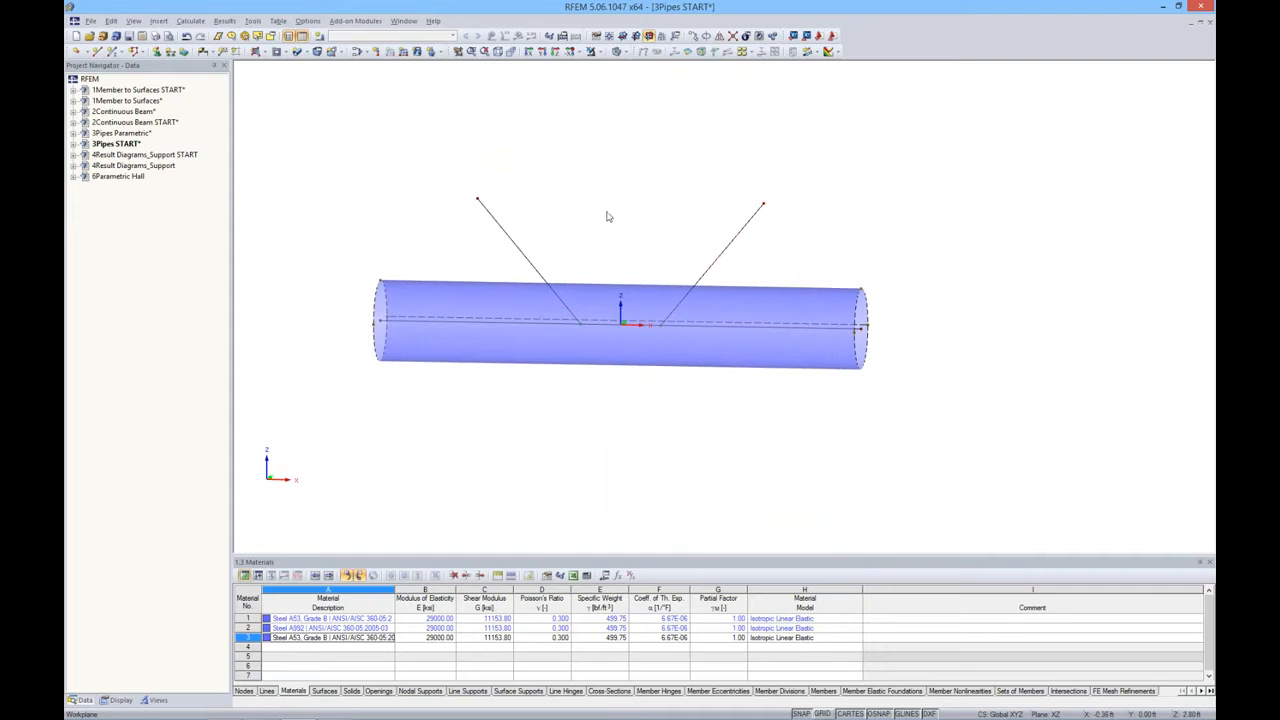
{"action": "left_click", "coordinate": [300, 53]}
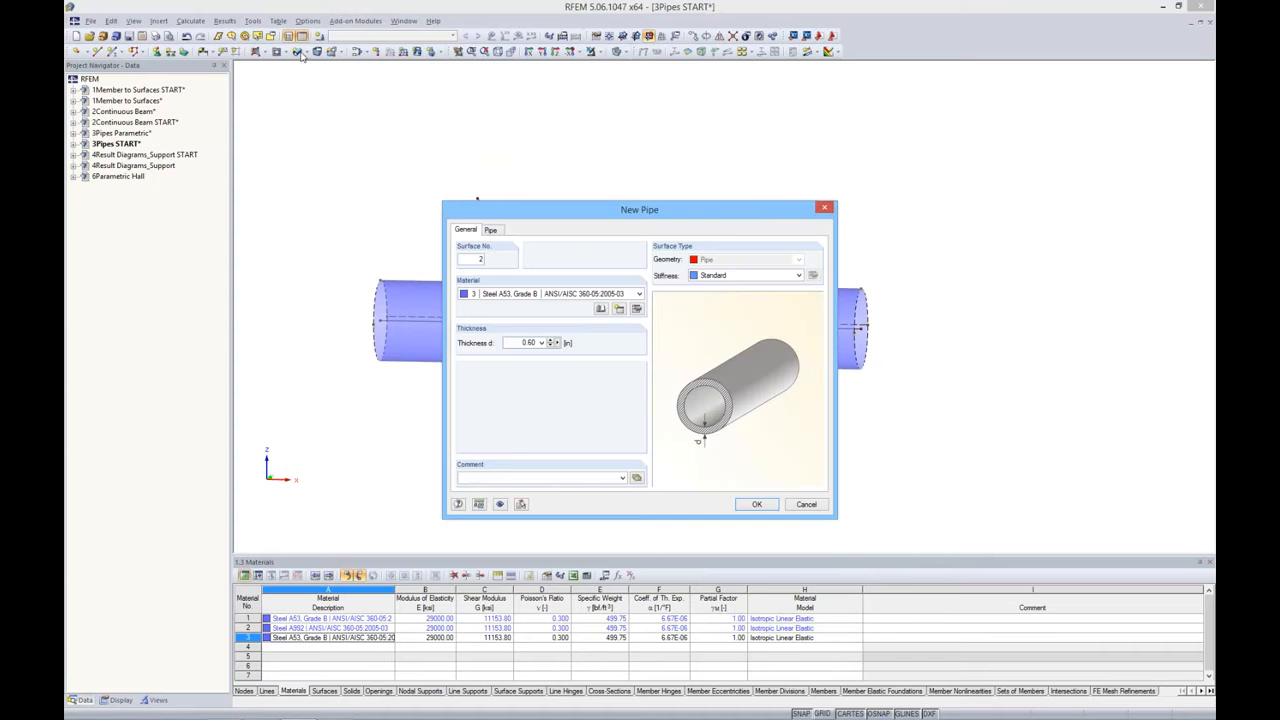
{"action": "left_click", "coordinate": [824, 208]}
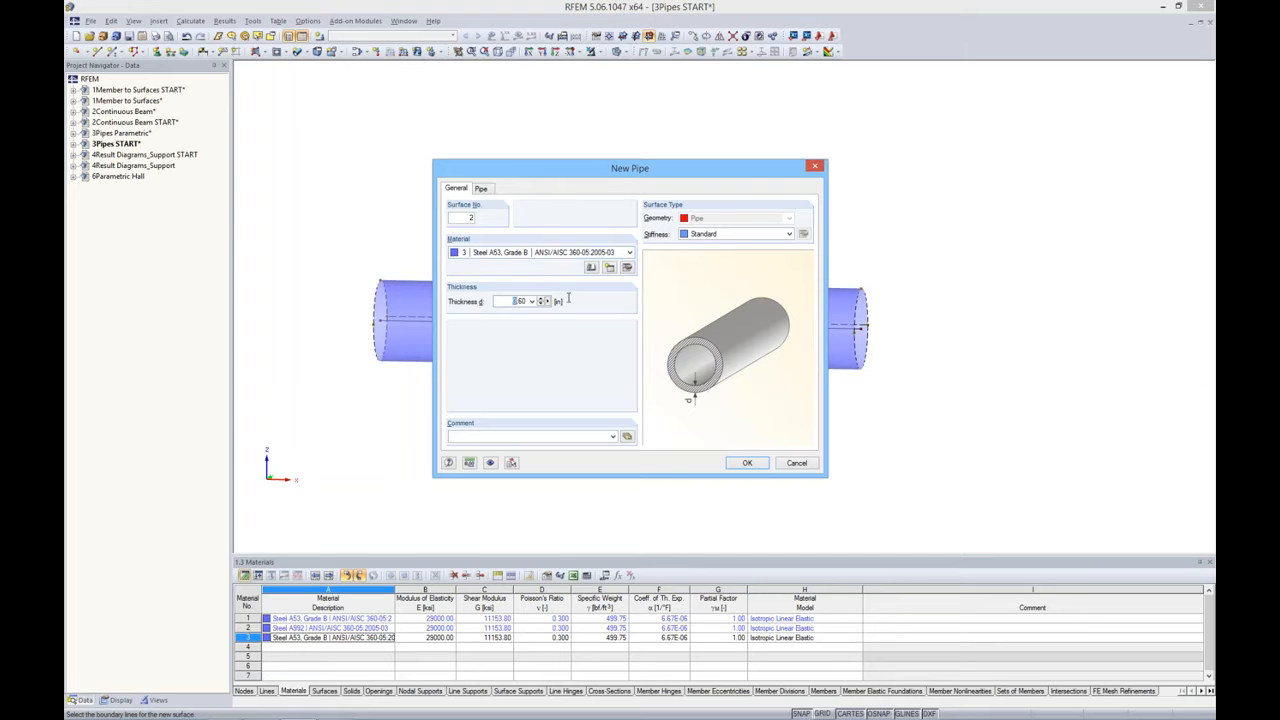
{"action": "left_click", "coordinate": [482, 189]}
{"action": "key", "text": "BackSpace"}
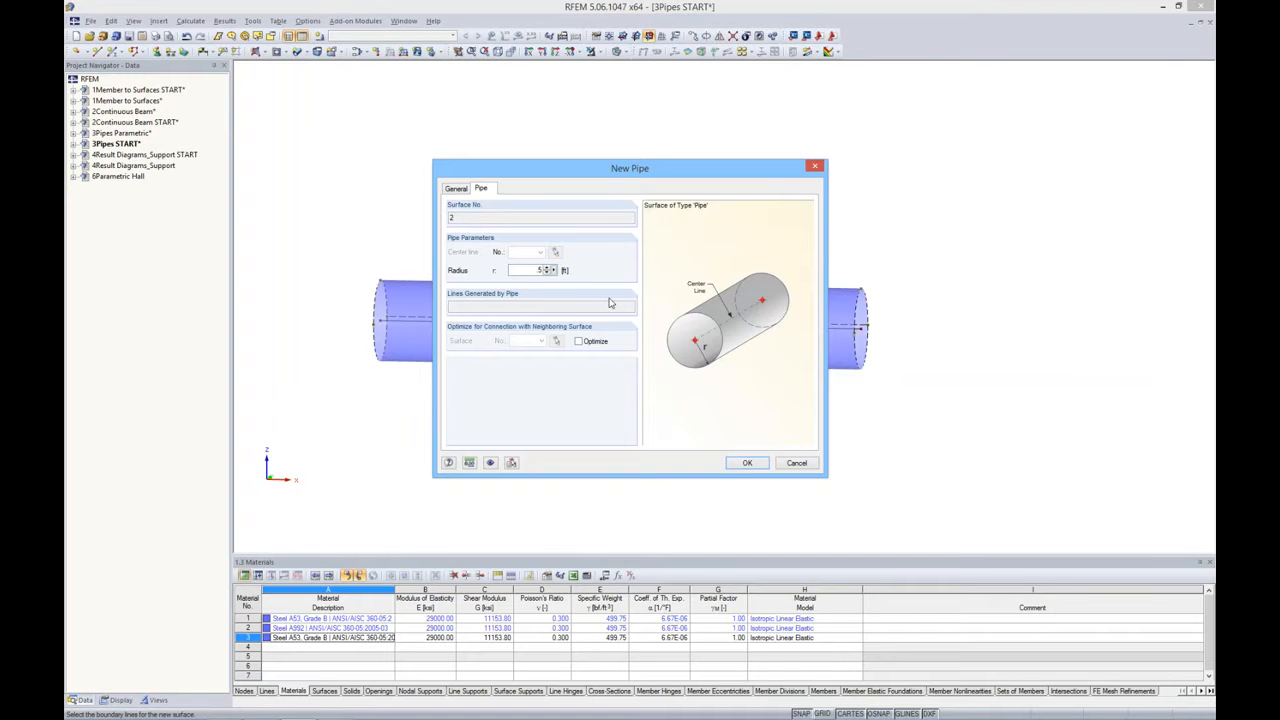
{"action": "left_click", "coordinate": [747, 466]}
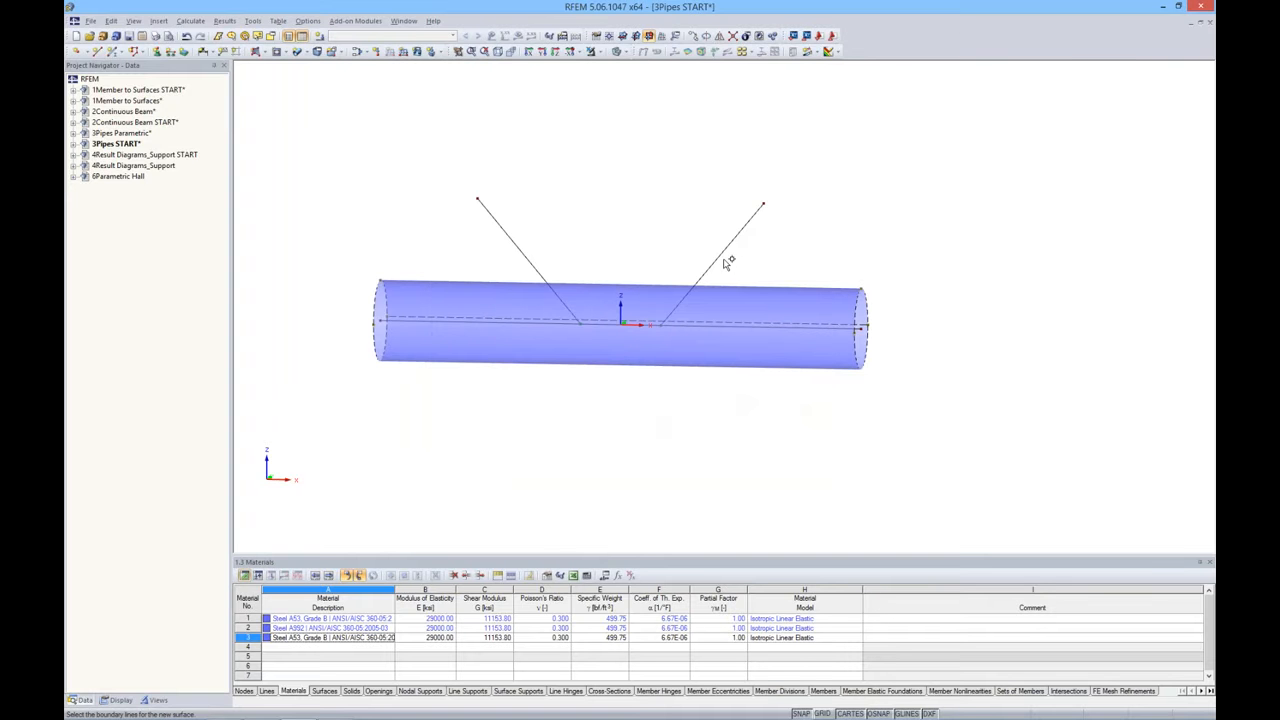
{"action": "left_click", "coordinate": [721, 254]}
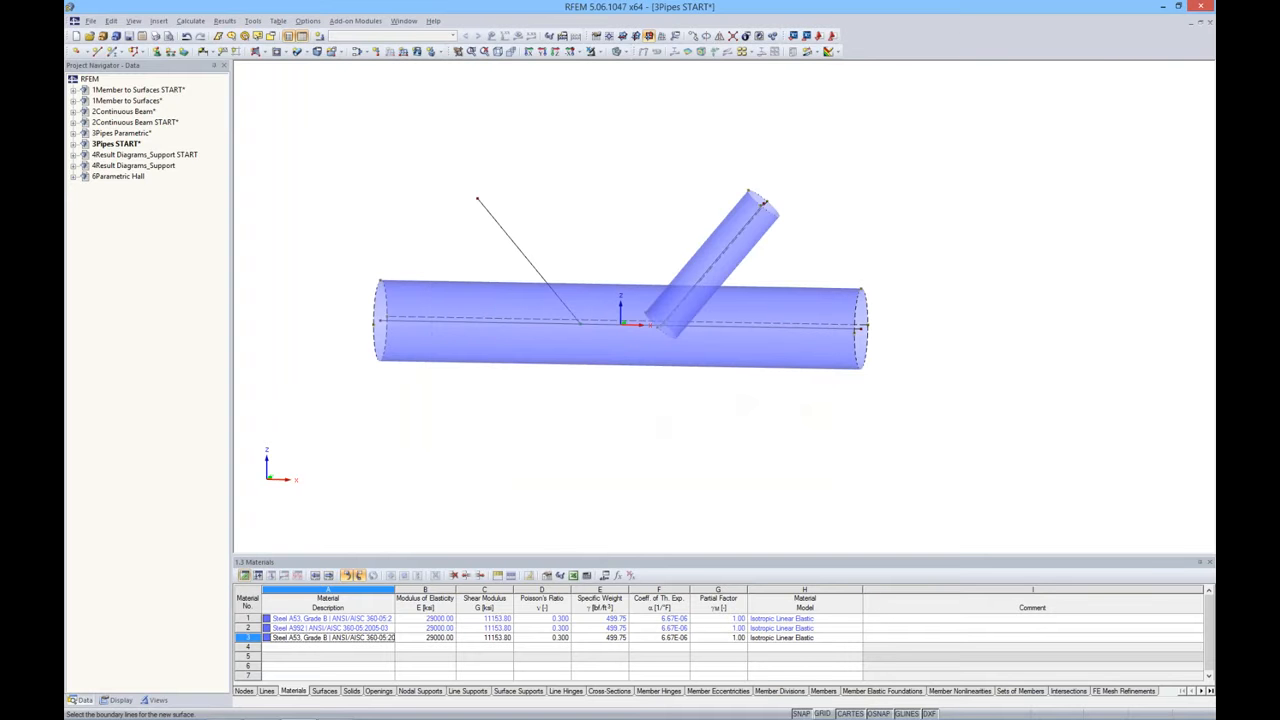
{"action": "left_click", "coordinate": [514, 245]}
{"action": "middle_click_drag", "start_coordinate": [680, 200], "coordinate": [665, 228], "text": "ctrl"}
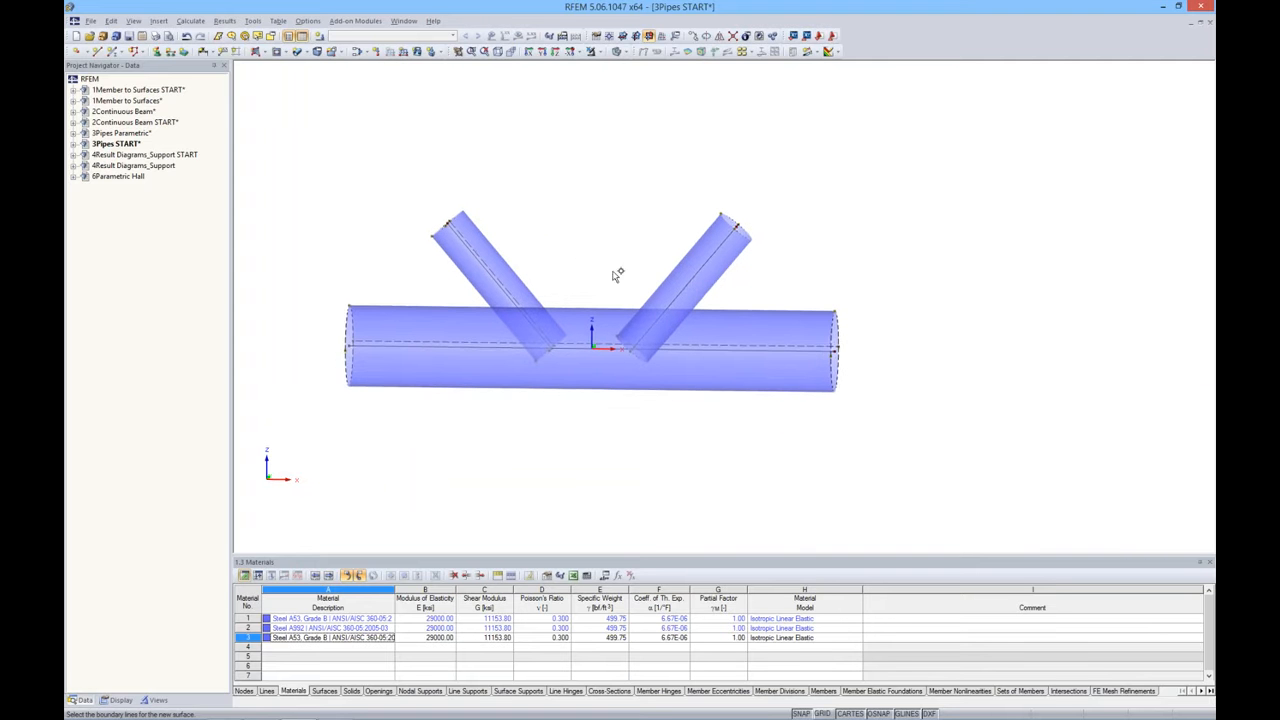
{"action": "middle_click_drag", "start_coordinate": [588, 253], "coordinate": [670, 250]}
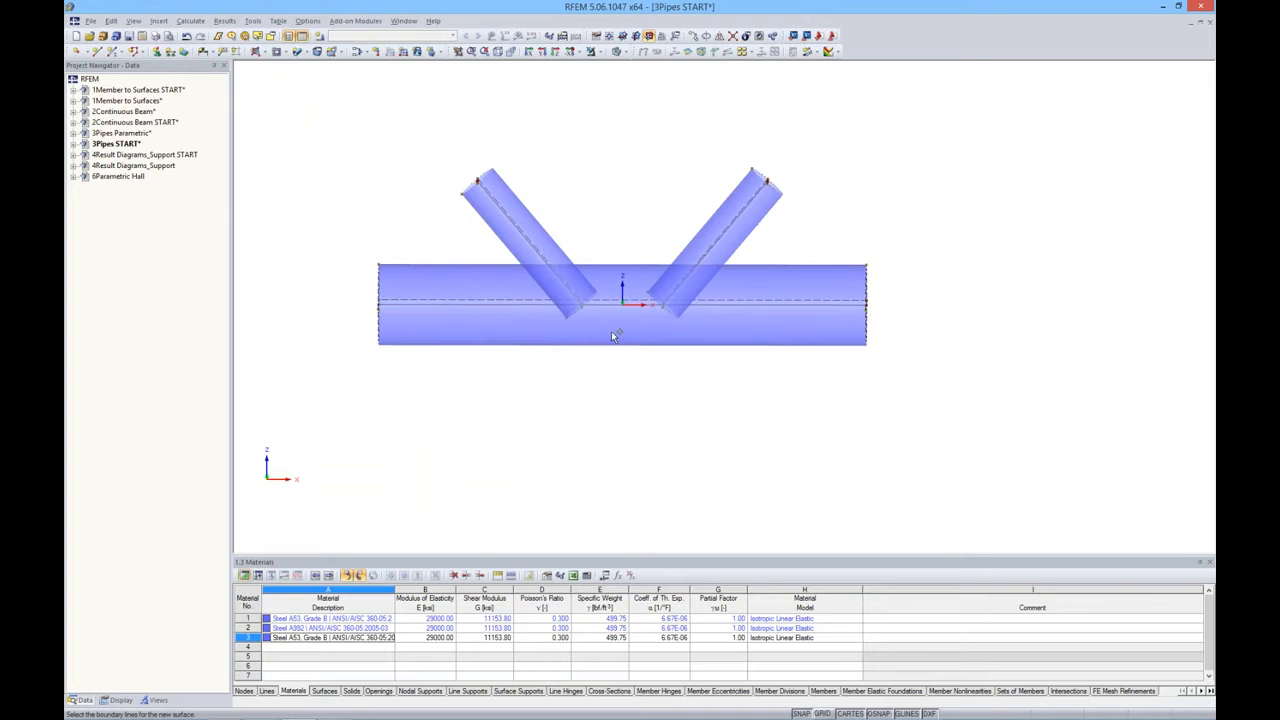
{"action": "key", "text": "Escape"}
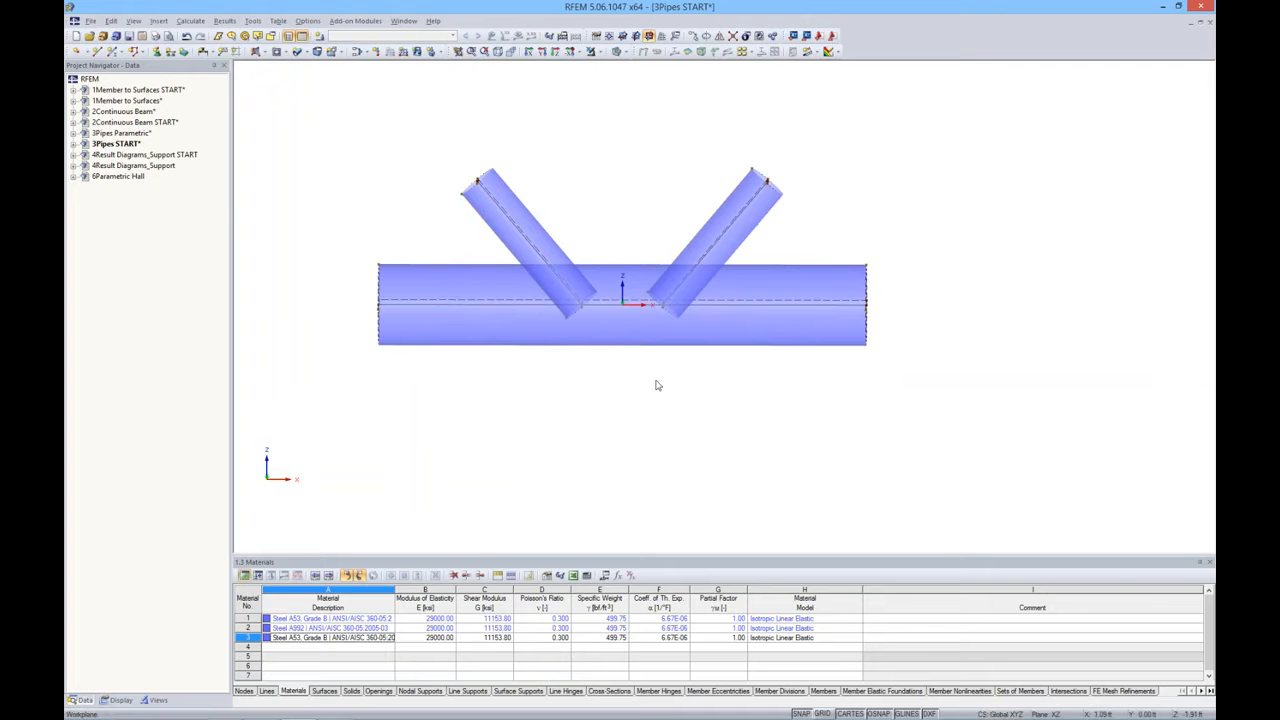
Create the surface intersections between the main pipe and both branch pipes
{"action": "left_click_drag", "start_coordinate": [293, 107], "coordinate": [933, 400]}
{"action": "right_click", "coordinate": [671, 286]}
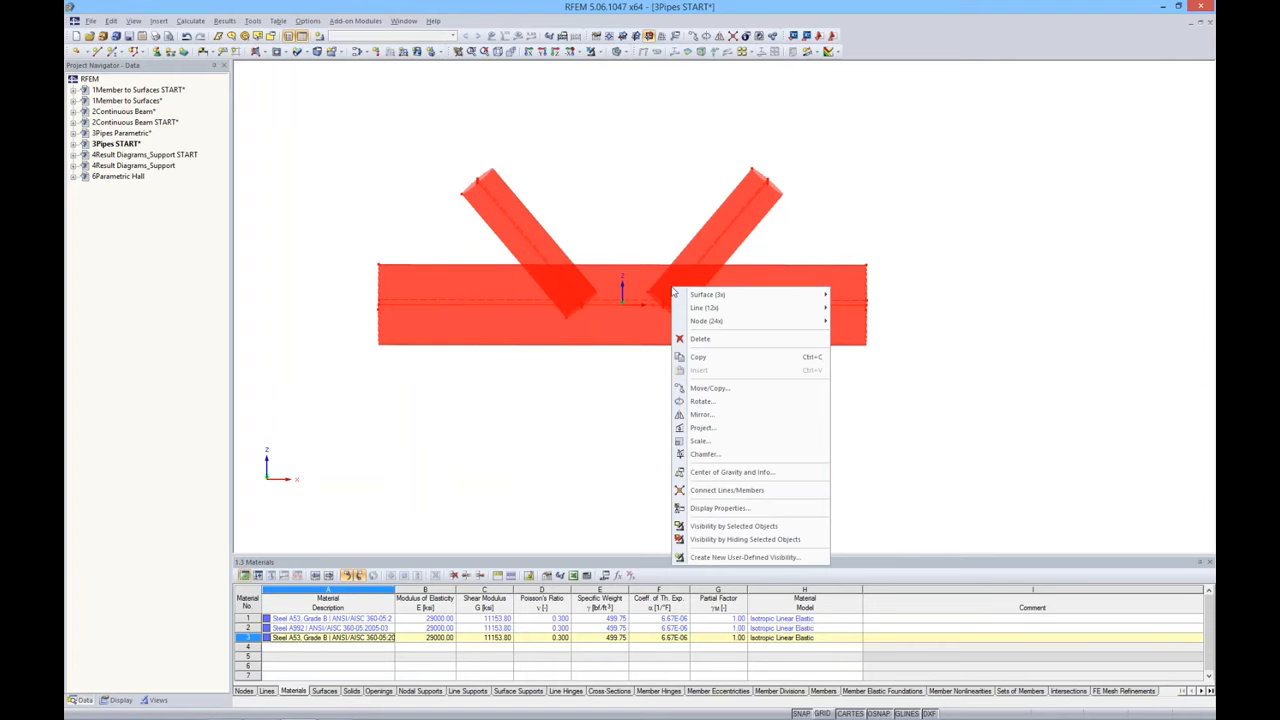
{"action": "mouse_move", "coordinate": [689, 297]}
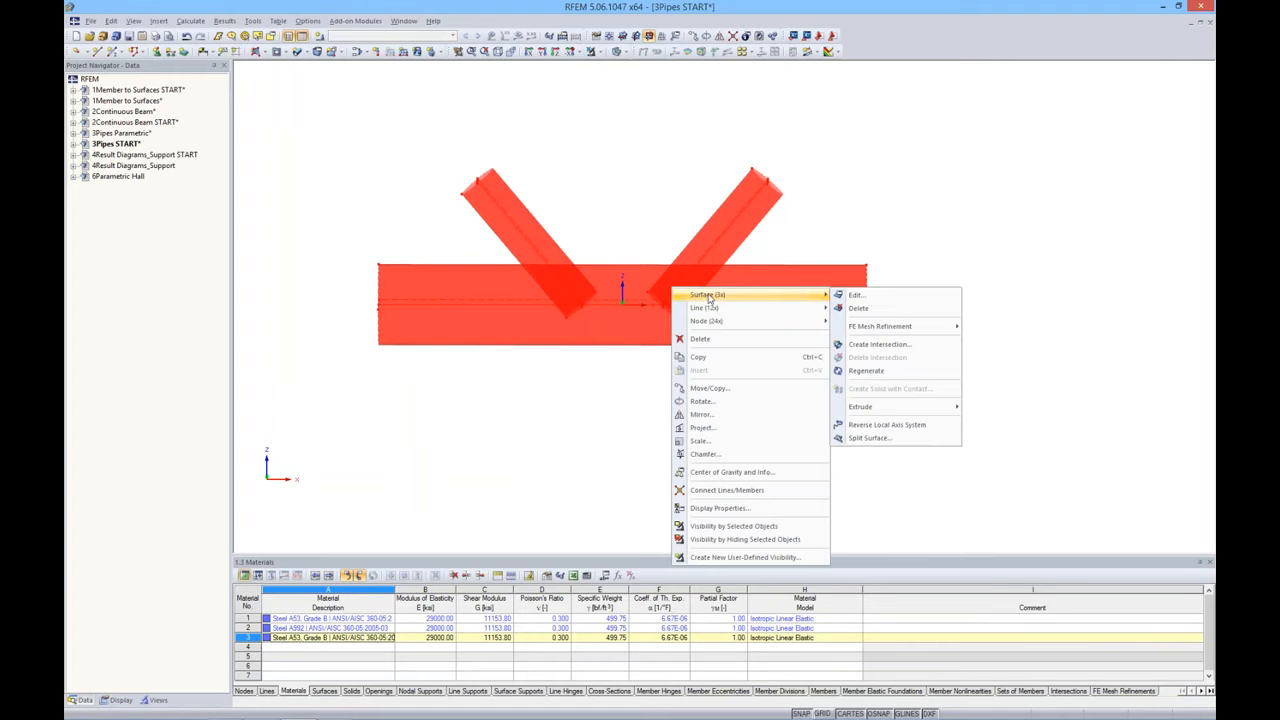
{"action": "left_click", "coordinate": [881, 346]}
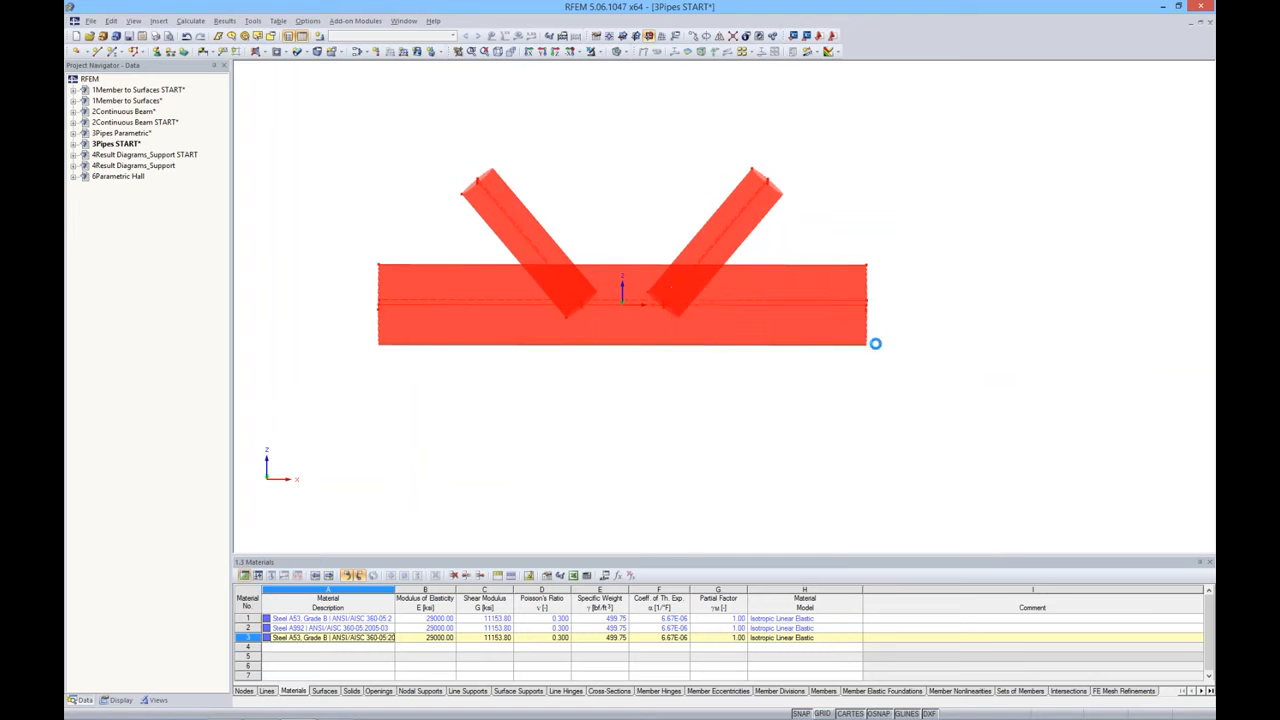
{"action": "left_click", "coordinate": [762, 396]}
{"action": "middle_click_drag", "start_coordinate": [780, 387], "coordinate": [695, 442], "text": "ctrl"}
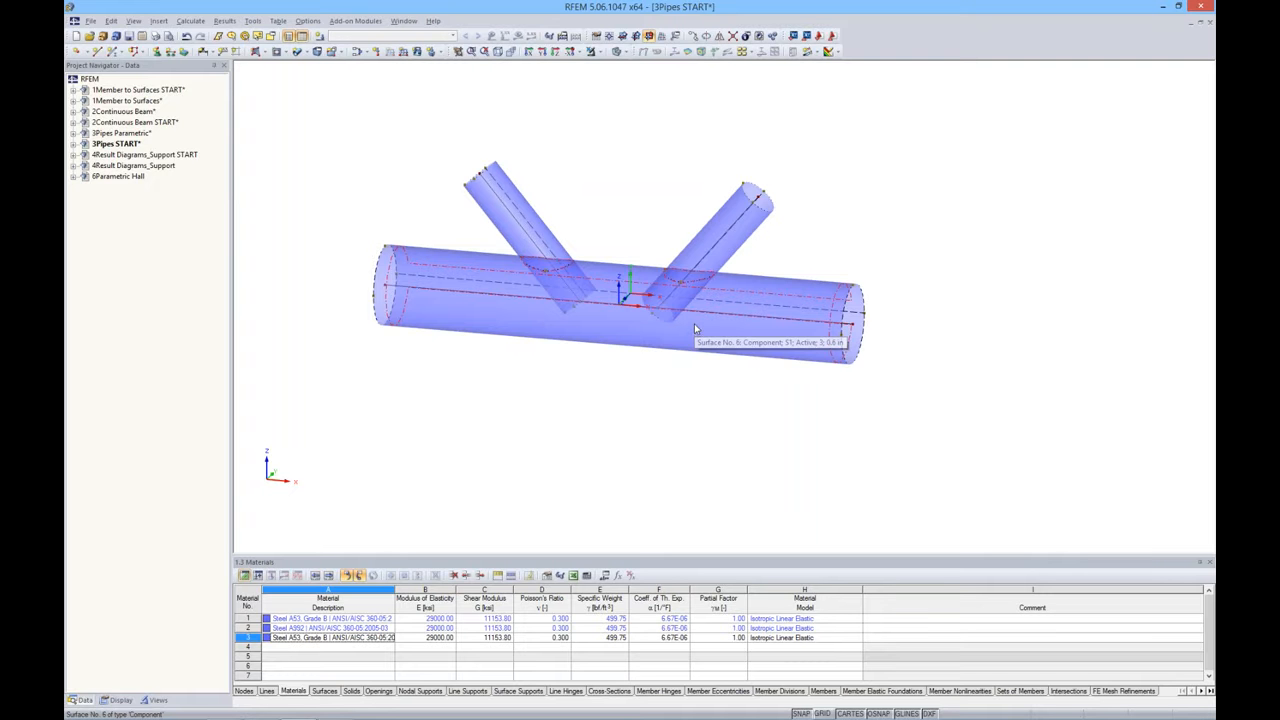
Examine the surfaces of the 3Pipes START model one by one to see which part of the joint each represents
{"action": "left_click", "coordinate": [73, 144]}
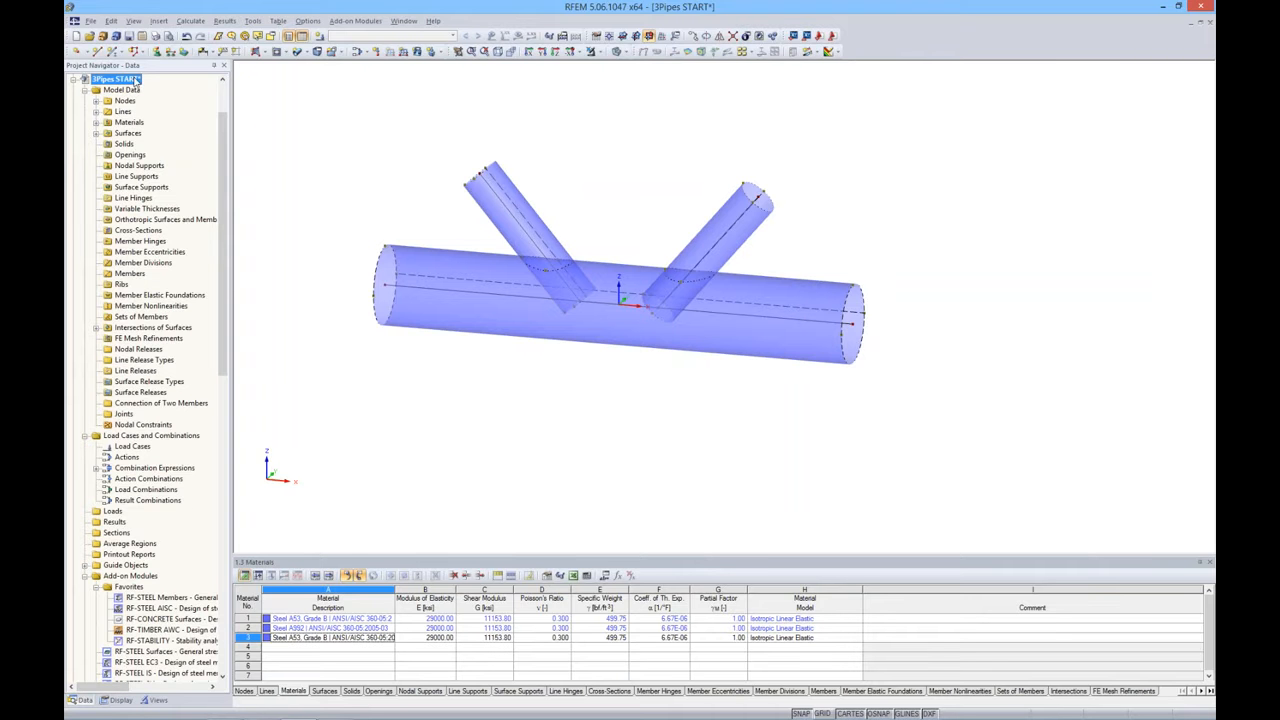
{"action": "left_click", "coordinate": [96, 134]}
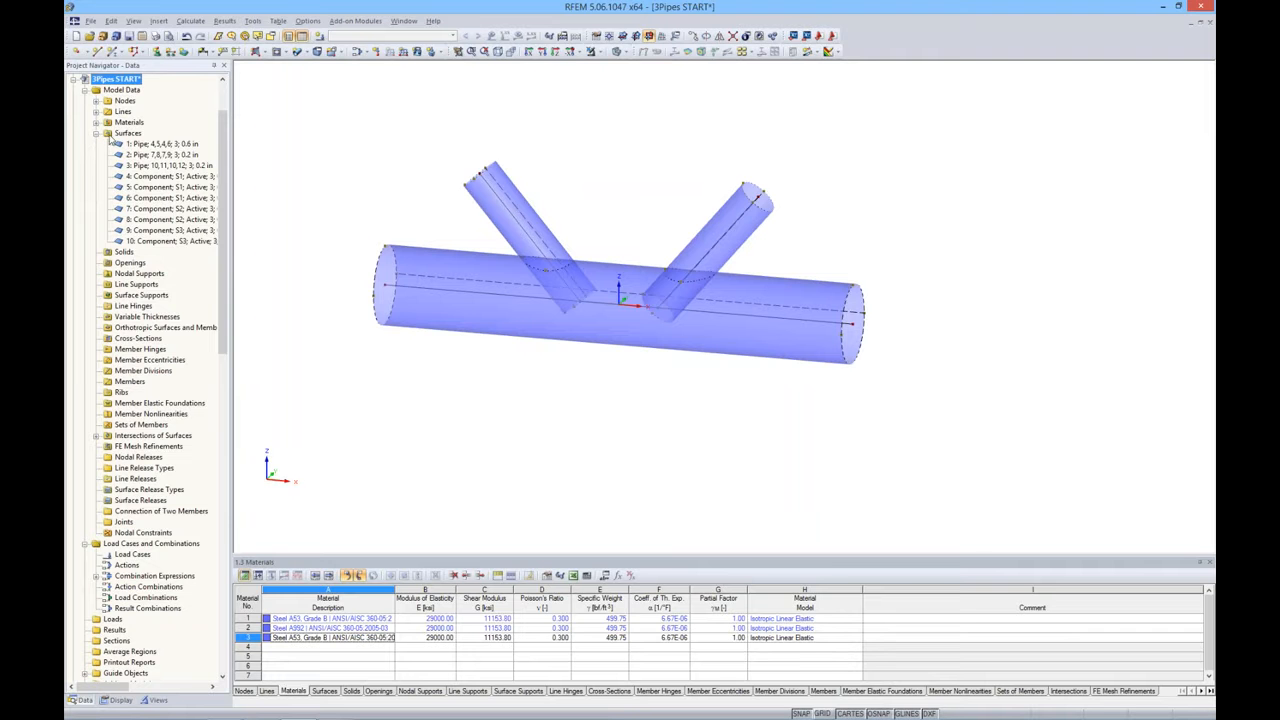
{"action": "left_click", "coordinate": [141, 145]}
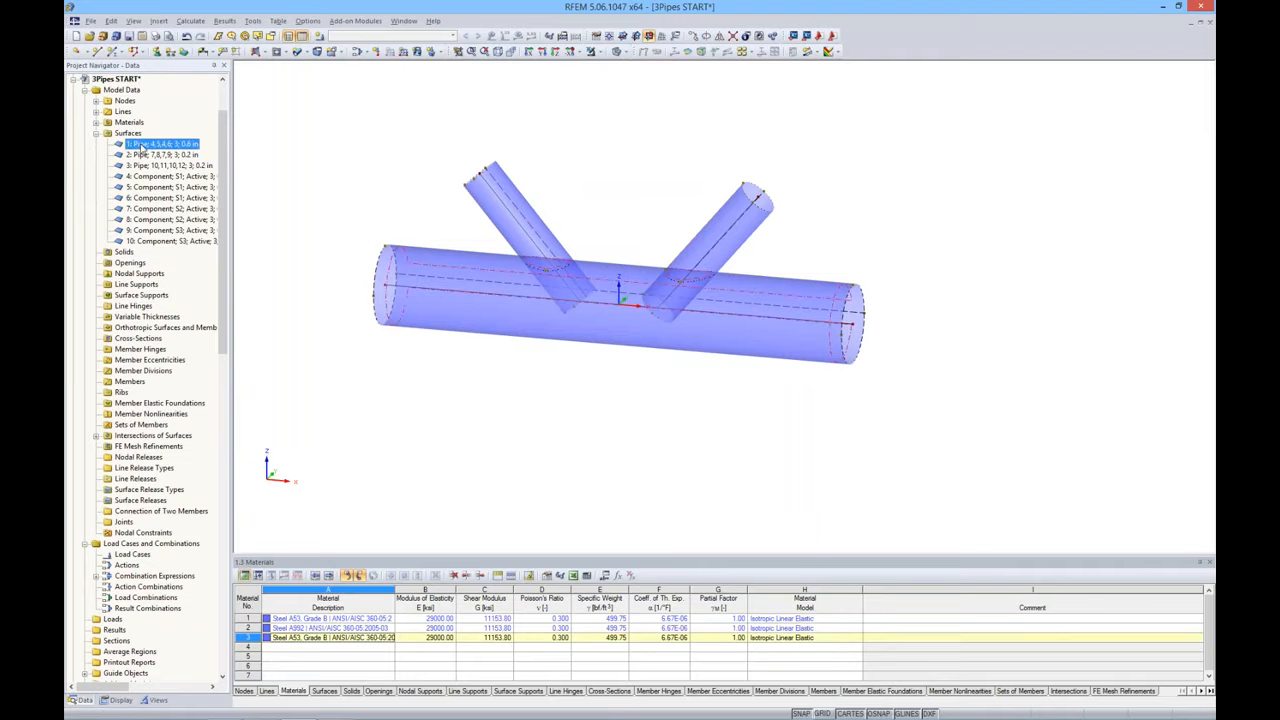
{"action": "left_click", "coordinate": [143, 156]}
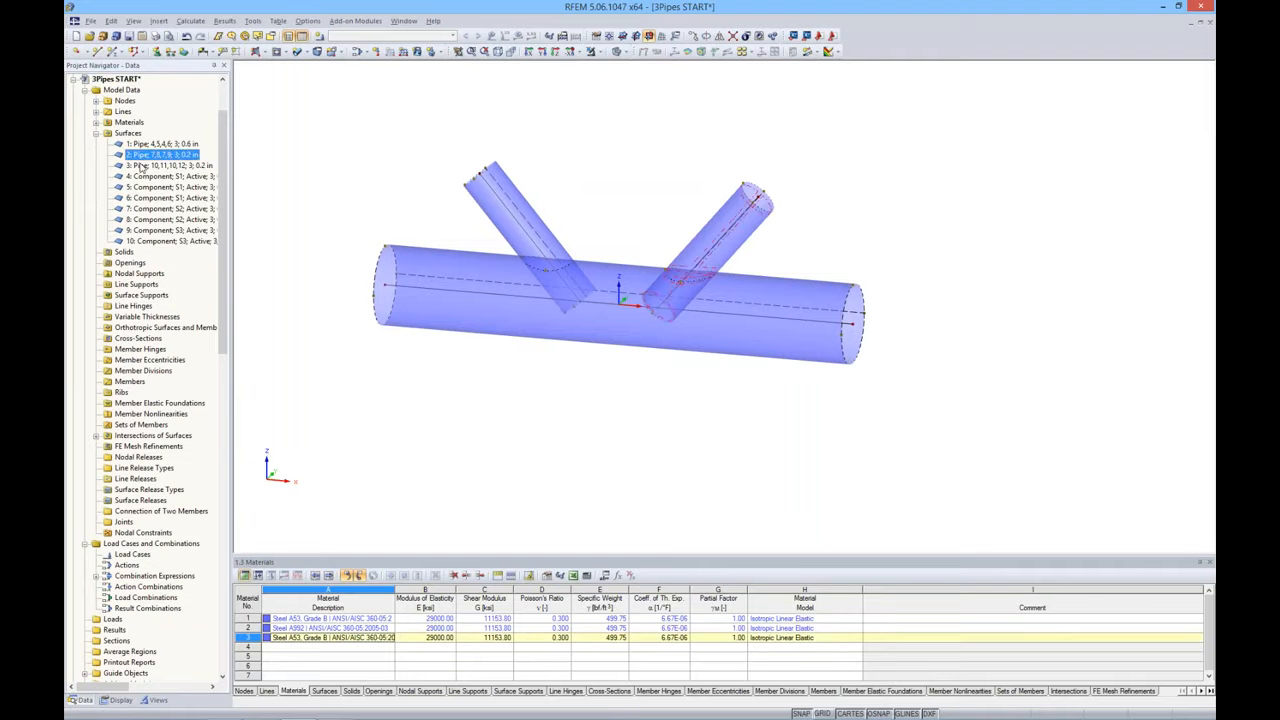
{"action": "left_click", "coordinate": [141, 166]}
{"action": "left_click", "coordinate": [138, 177]}
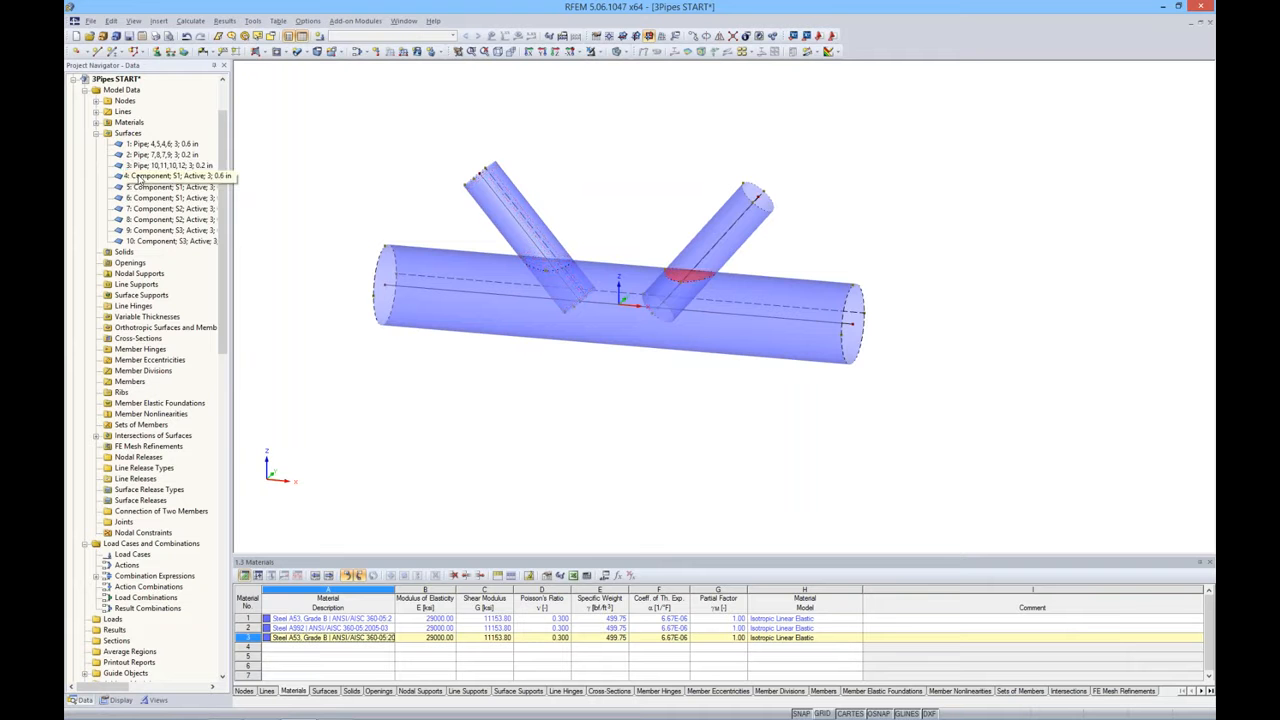
{"action": "left_click", "coordinate": [141, 188]}
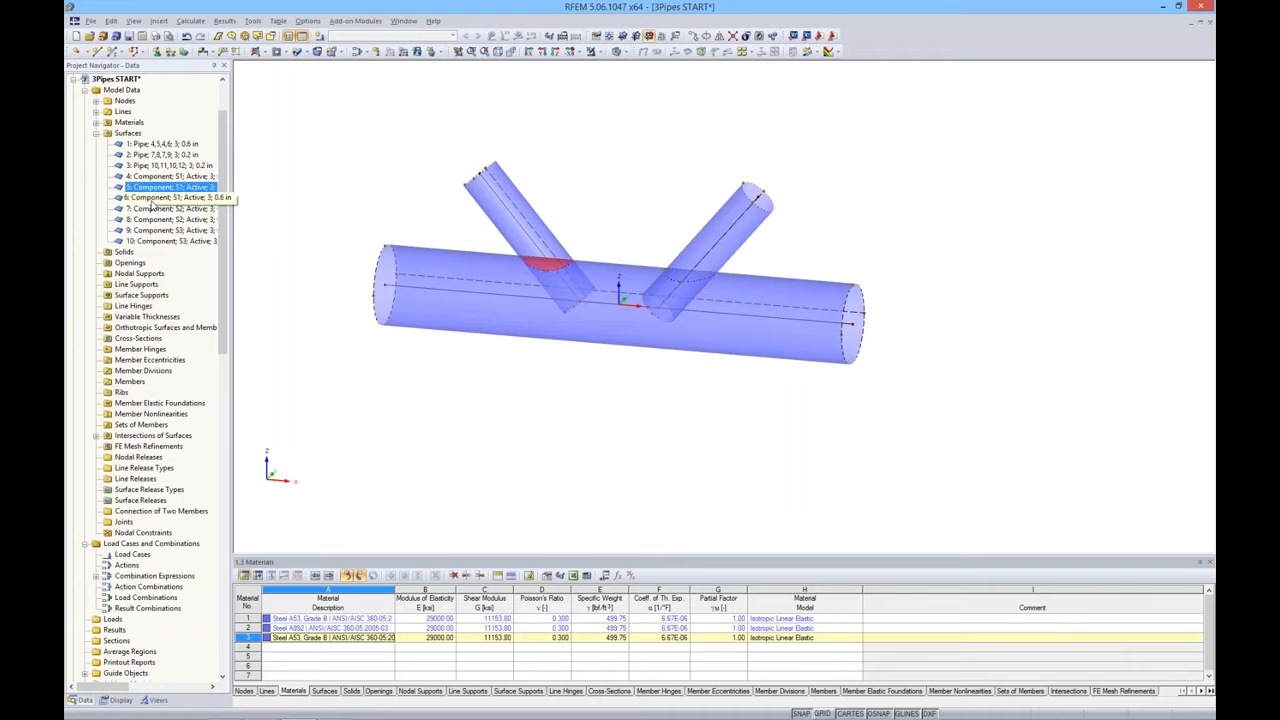
{"action": "left_click", "coordinate": [150, 203]}
Deactivate surface components 7 and 9, the branch pipe ends inside the main pipe
{"action": "left_click", "coordinate": [150, 208]}
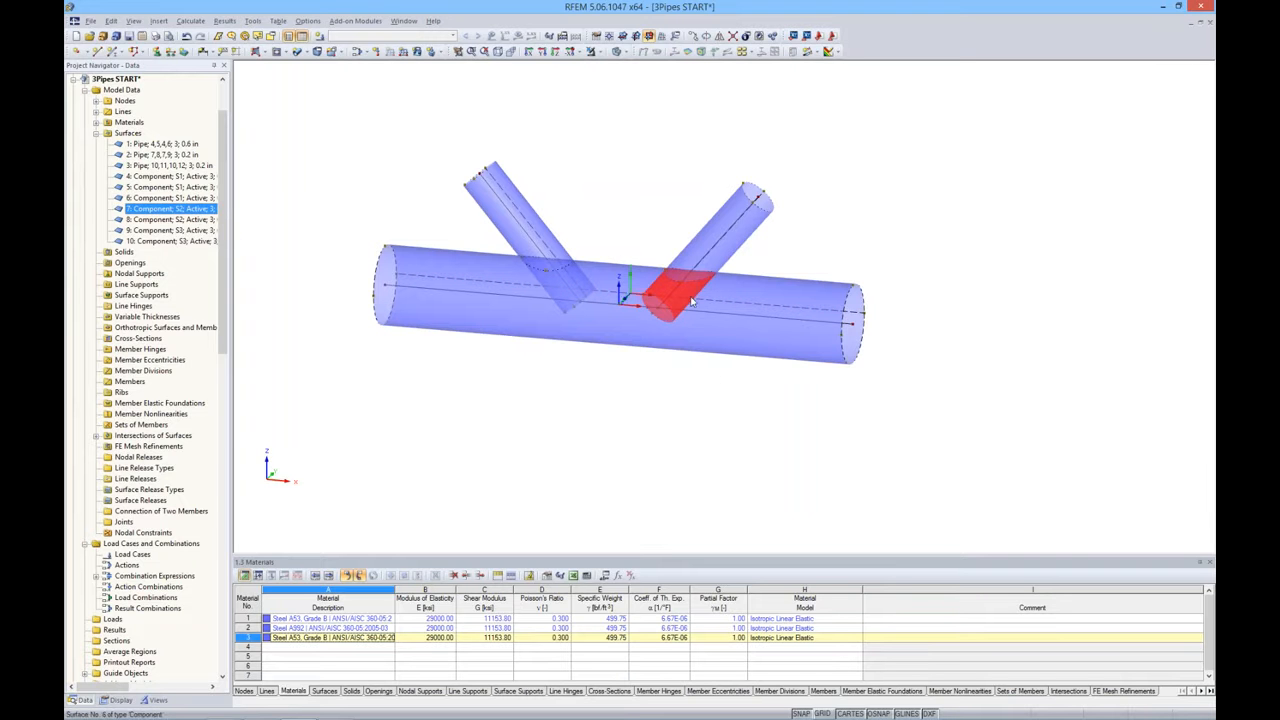
{"action": "right_click", "coordinate": [170, 213]}
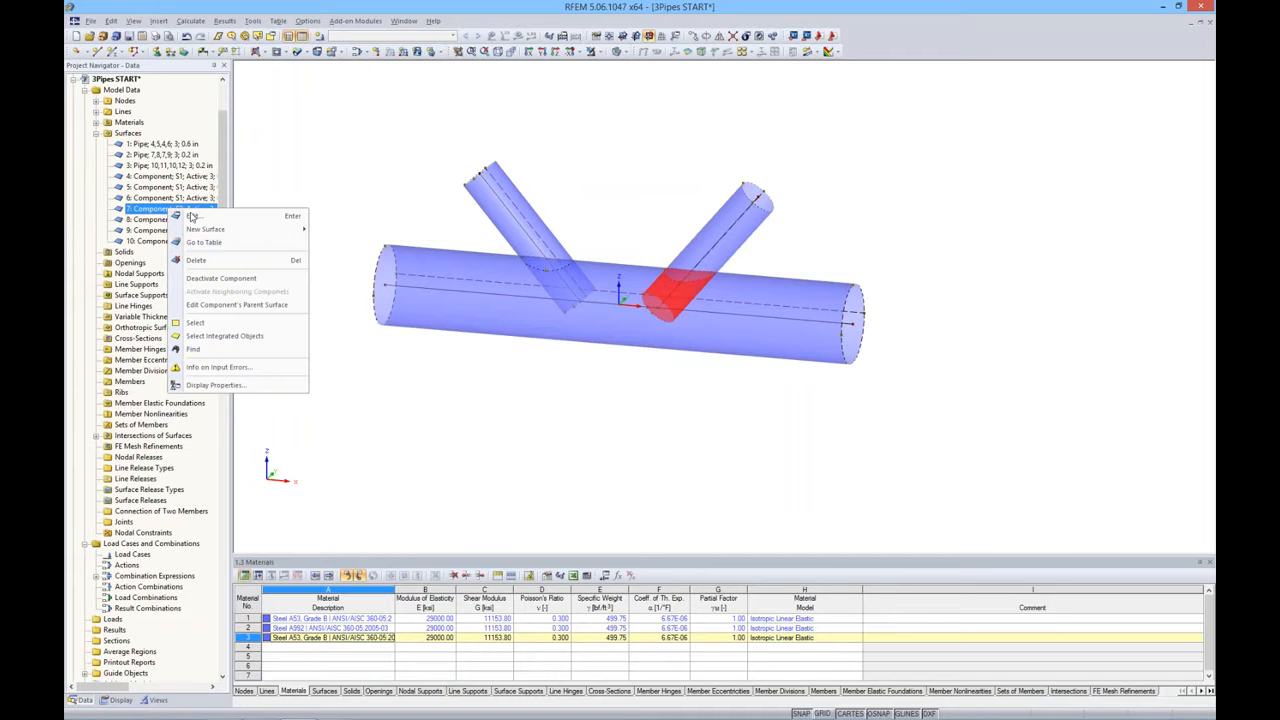
{"action": "left_click", "coordinate": [210, 278]}
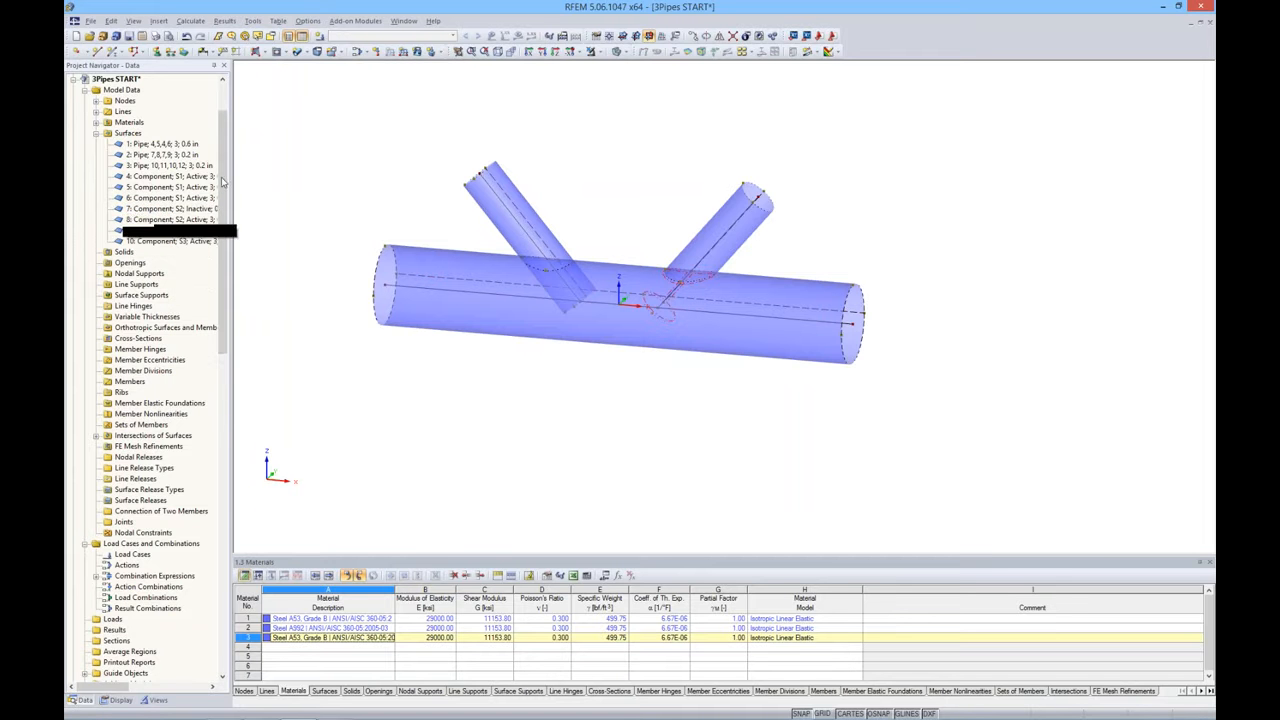
{"action": "left_click_drag", "start_coordinate": [231, 158], "coordinate": [282, 152]}
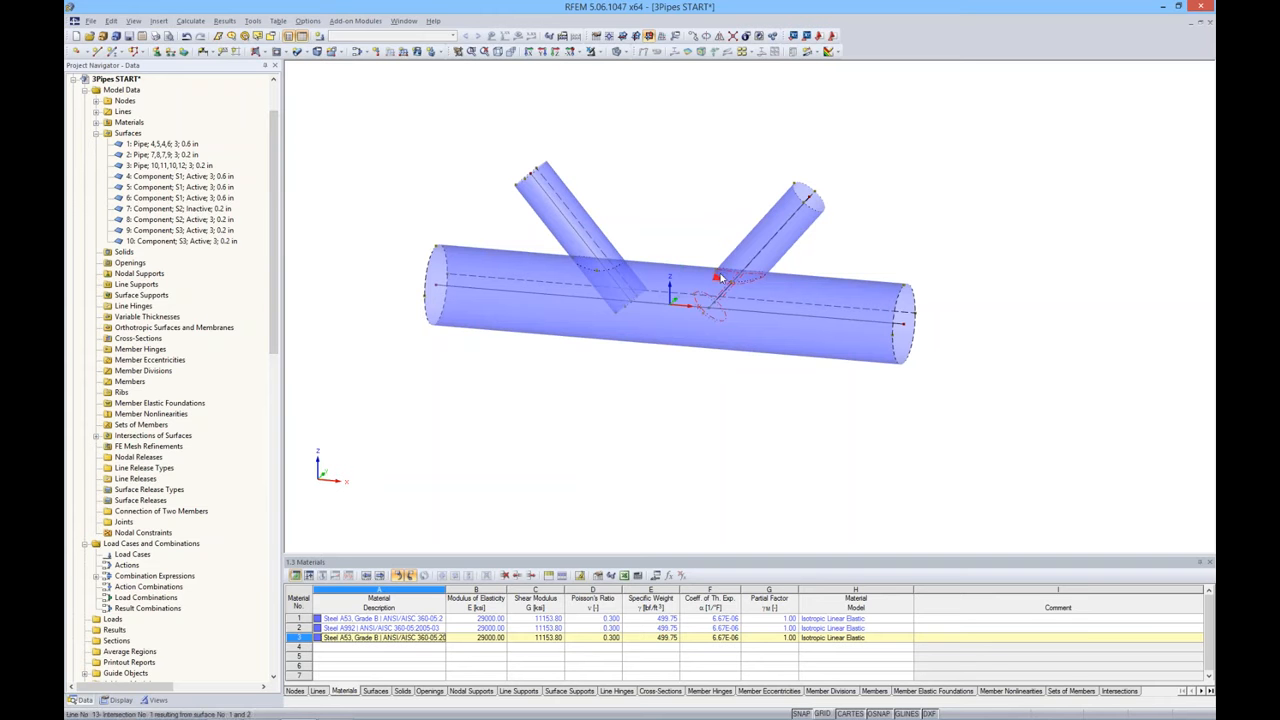
{"action": "left_click", "coordinate": [167, 231]}
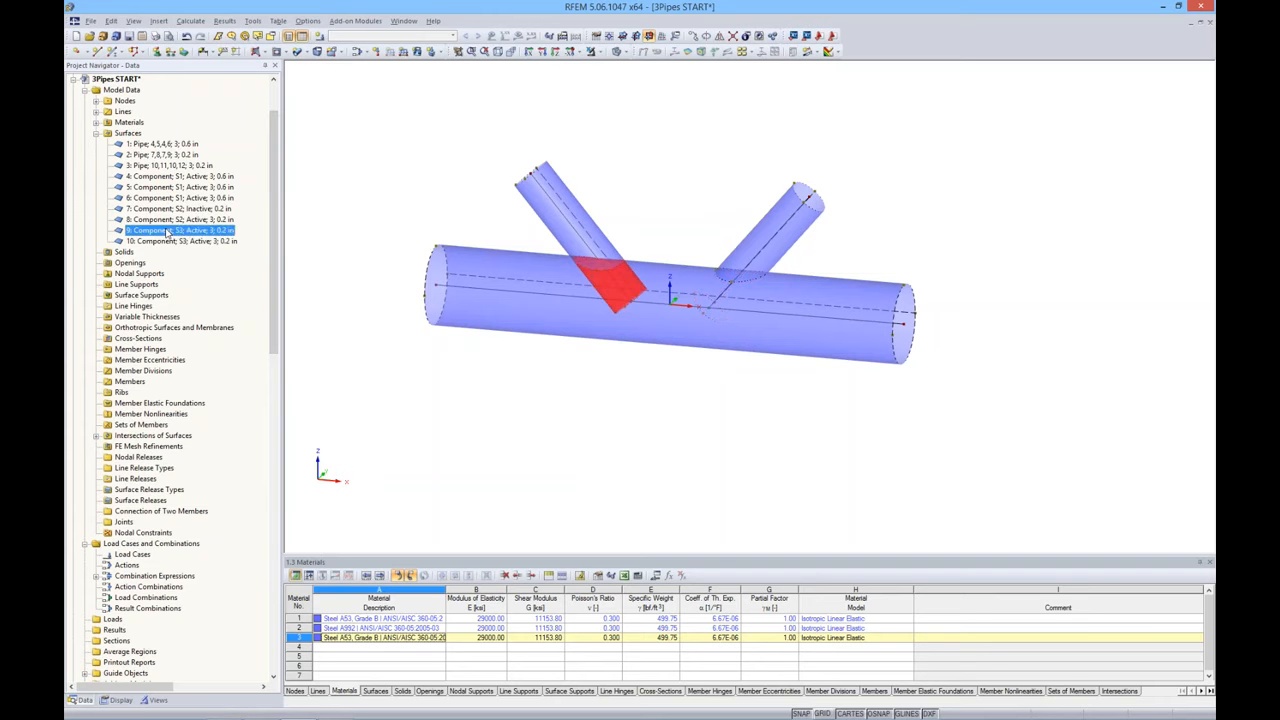
{"action": "right_click", "coordinate": [167, 231]}
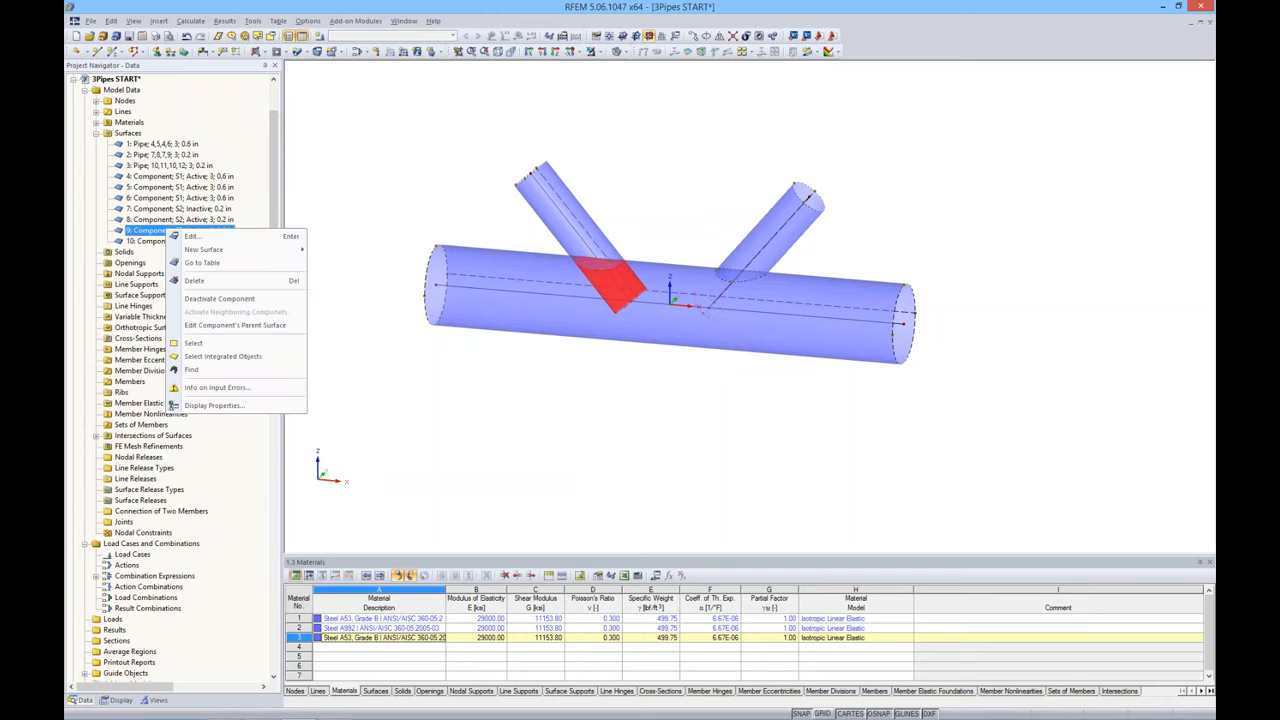
{"action": "left_click", "coordinate": [205, 302]}
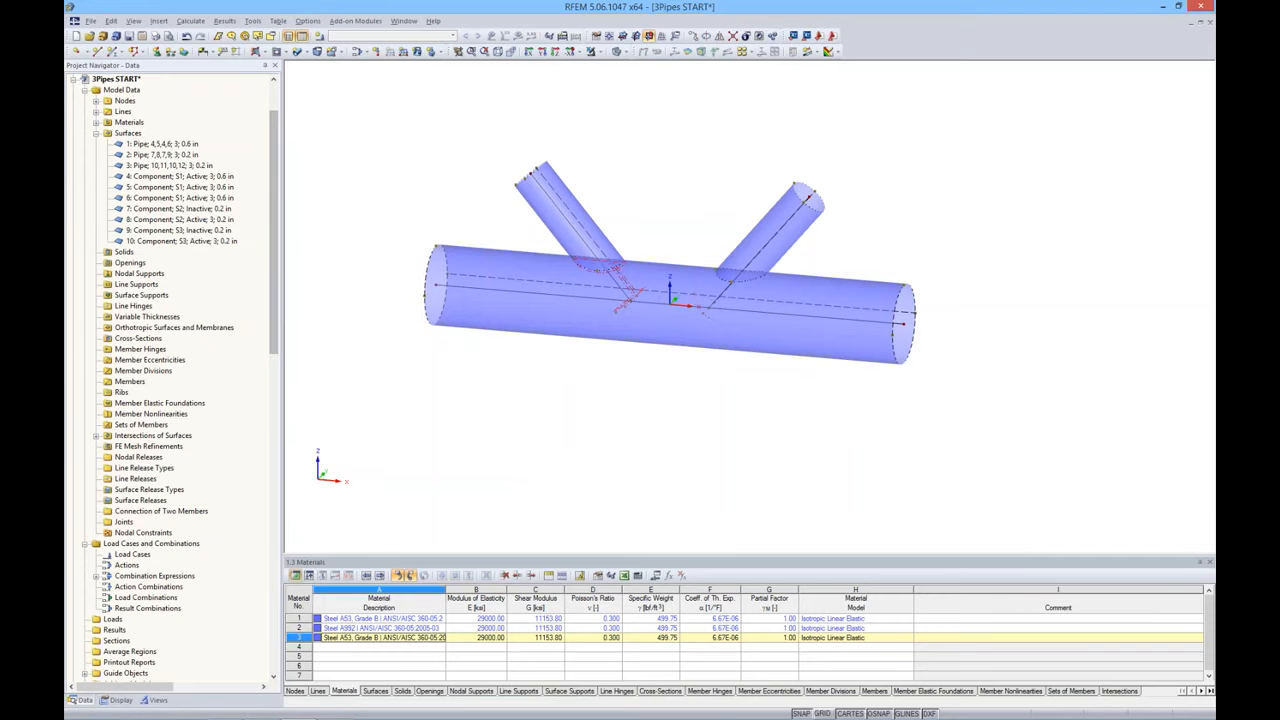
{"action": "left_click_drag", "start_coordinate": [280, 248], "coordinate": [243, 242]}
Cap both main pipe ends and the outer ends of both branches with surfaces of rigid stiffness, using the end circles as boundary lines
{"action": "mouse_move", "coordinate": [657, 360]}
{"action": "middle_mouse_down", "text": "ctrl"}
{"action": "mouse_move", "coordinate": [738, 352]}
{"action": "mouse_move", "coordinate": [662, 365]}
{"action": "middle_mouse_up", "text": "ctrl"}
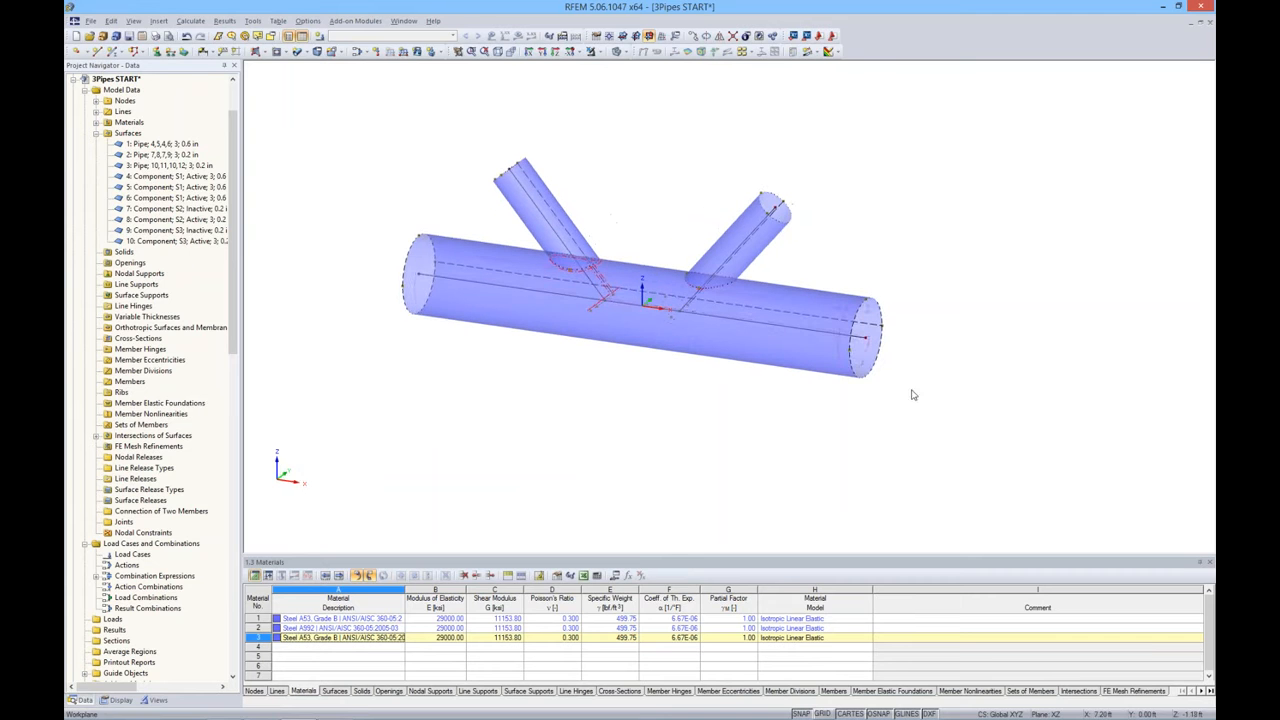
{"action": "middle_click_drag", "start_coordinate": [913, 392], "coordinate": [869, 390]}
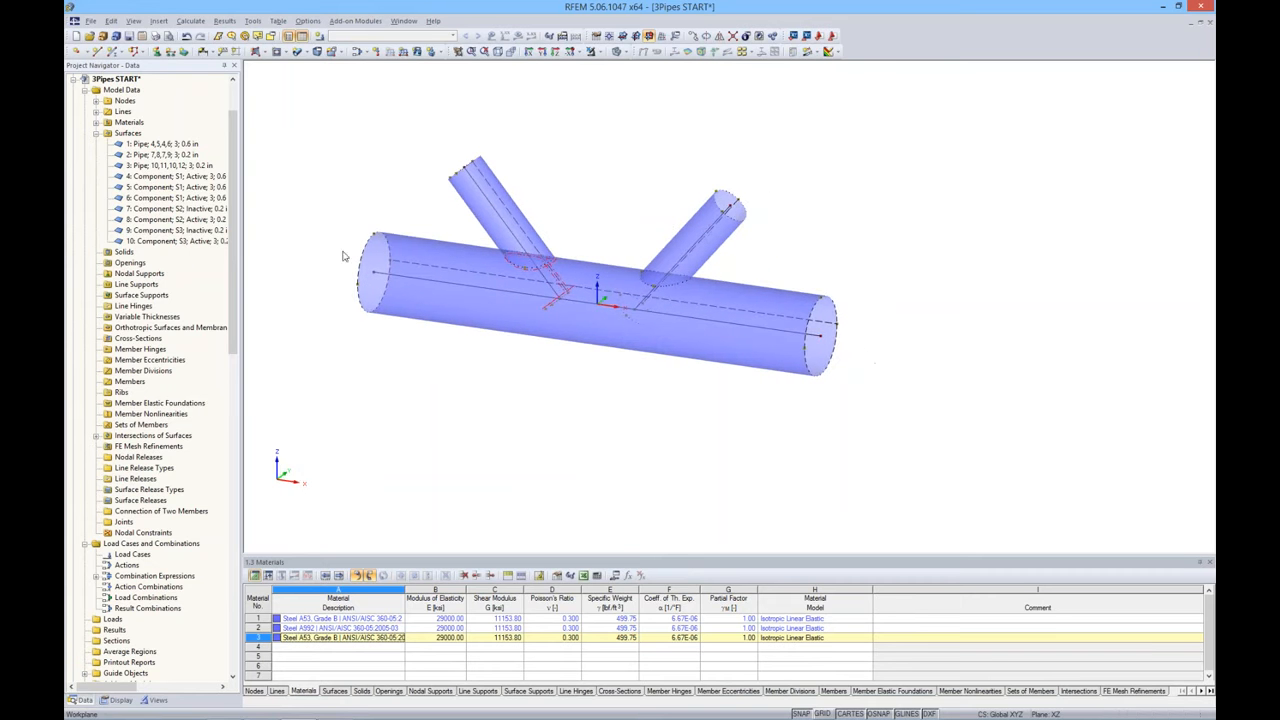
{"action": "left_click", "coordinate": [256, 51]}
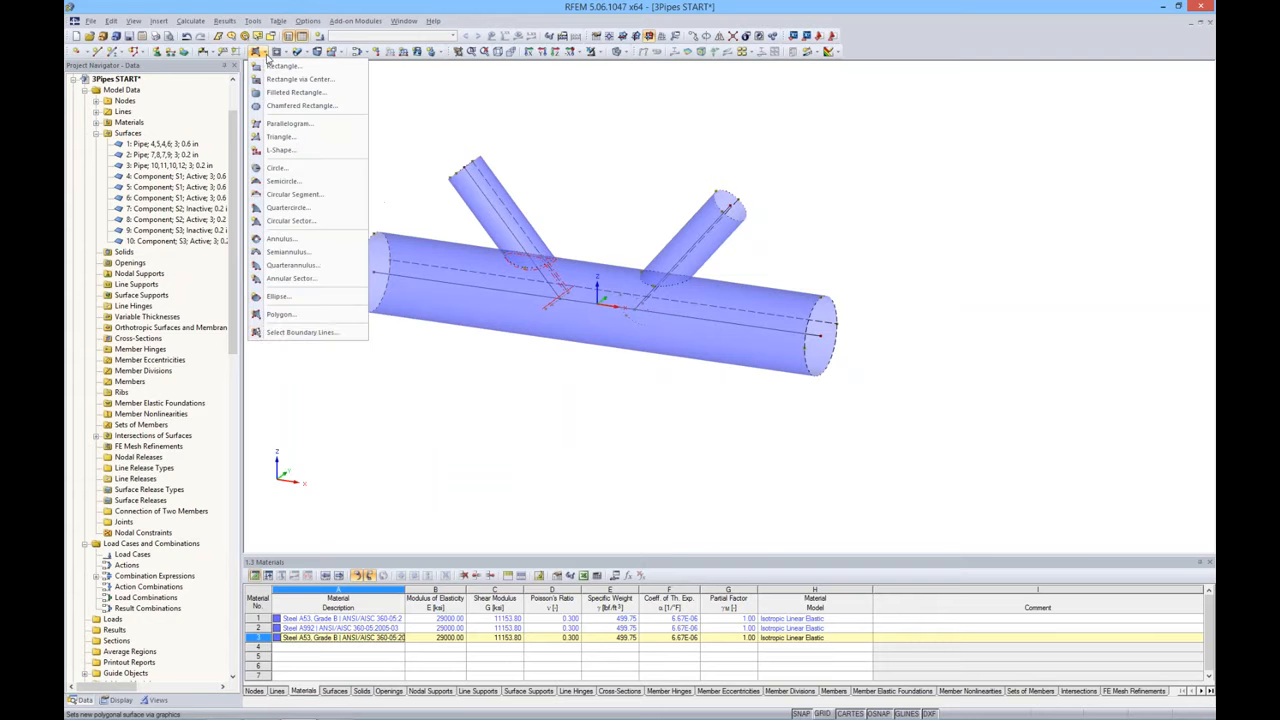
{"action": "left_click", "coordinate": [290, 333]}
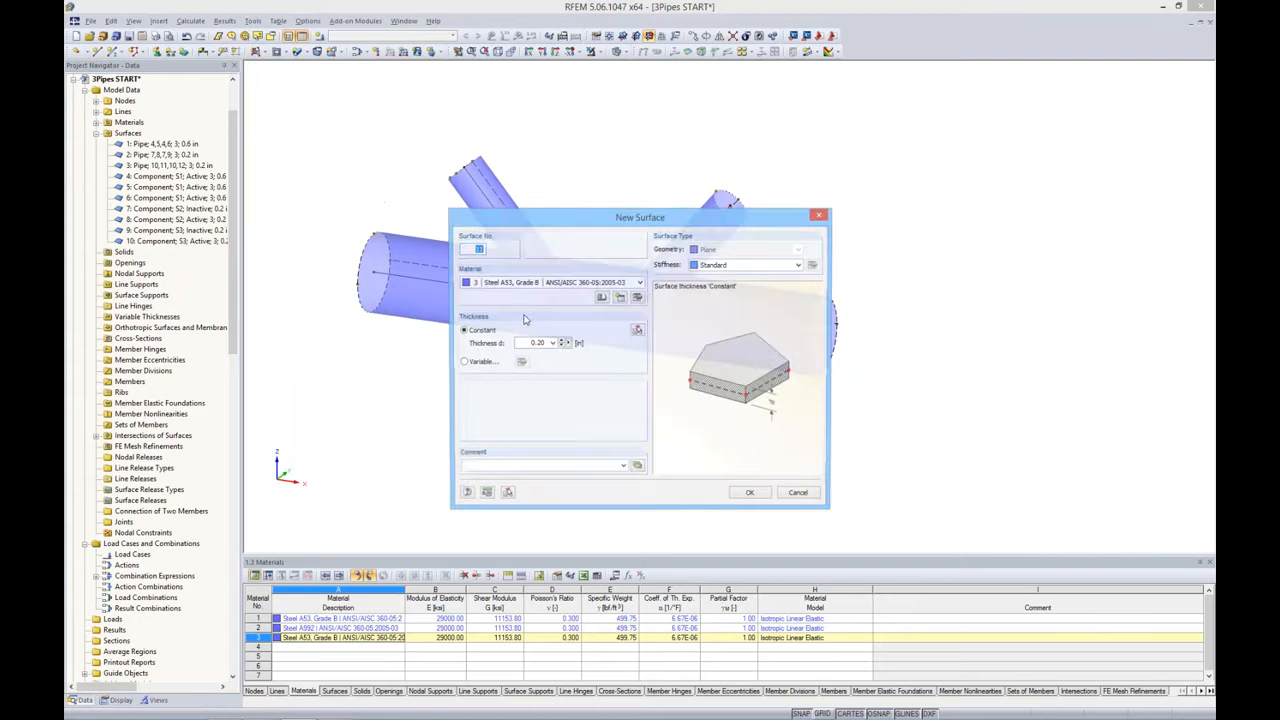
{"action": "left_click", "coordinate": [740, 266]}
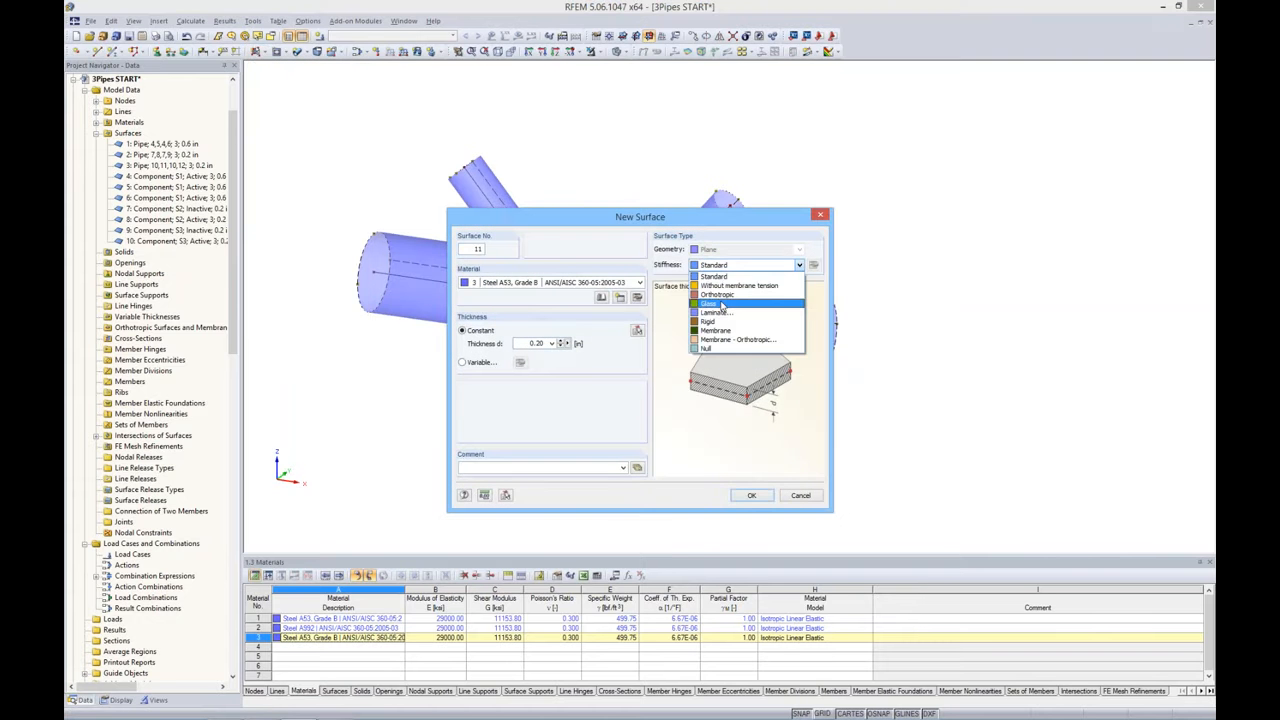
{"action": "left_click", "coordinate": [722, 322]}
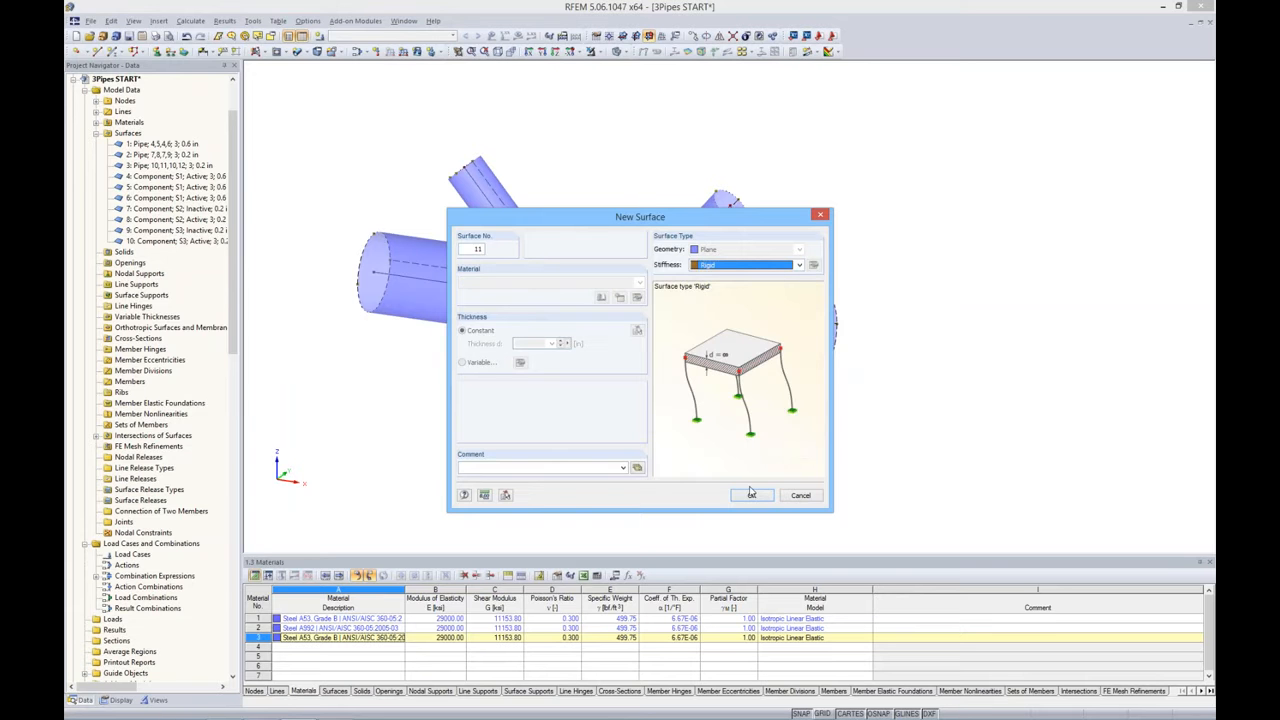
{"action": "left_click", "coordinate": [752, 495]}
{"action": "left_click", "coordinate": [836, 311]}
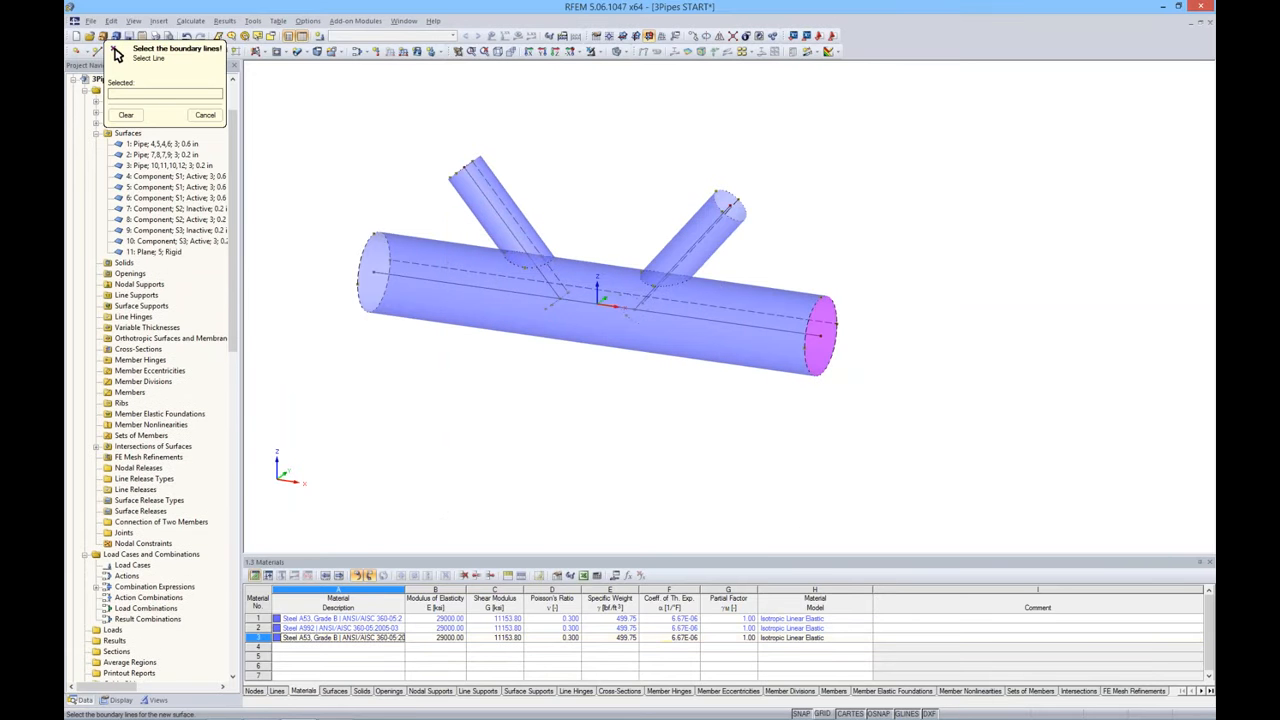
{"action": "left_click", "coordinate": [736, 218]}
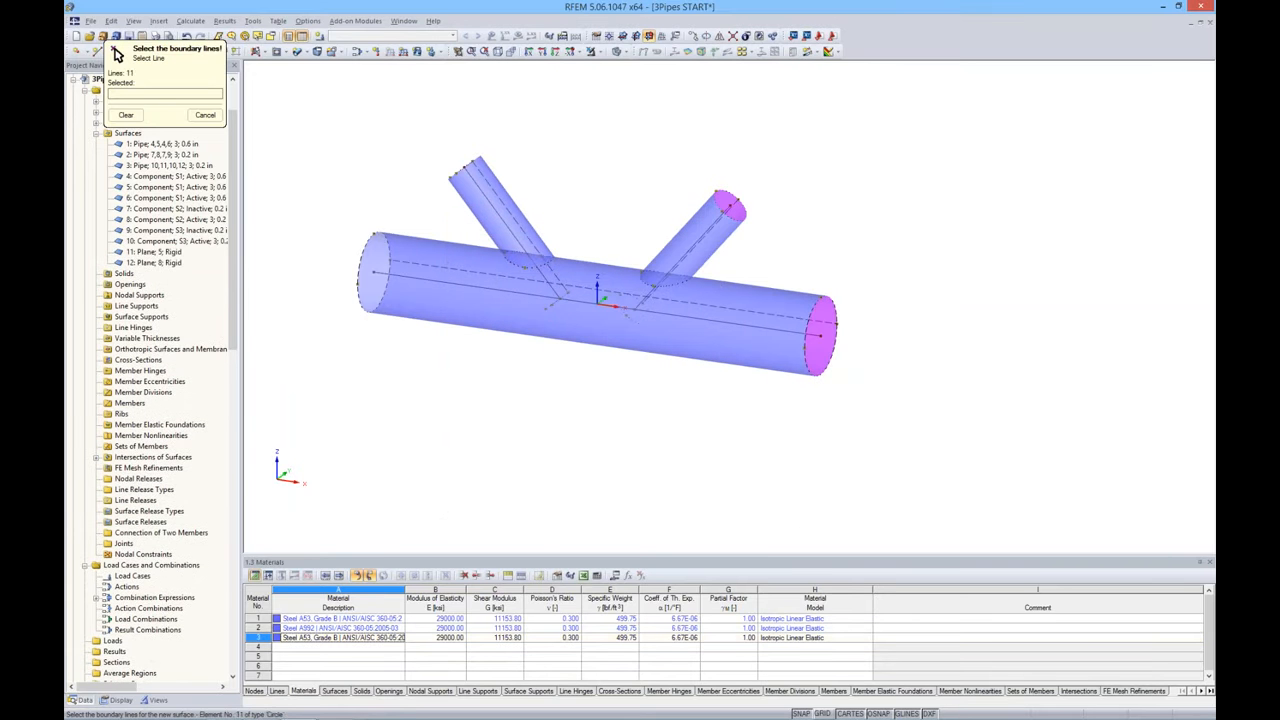
{"action": "left_click", "coordinate": [469, 164]}
{"action": "left_click", "coordinate": [359, 276]}
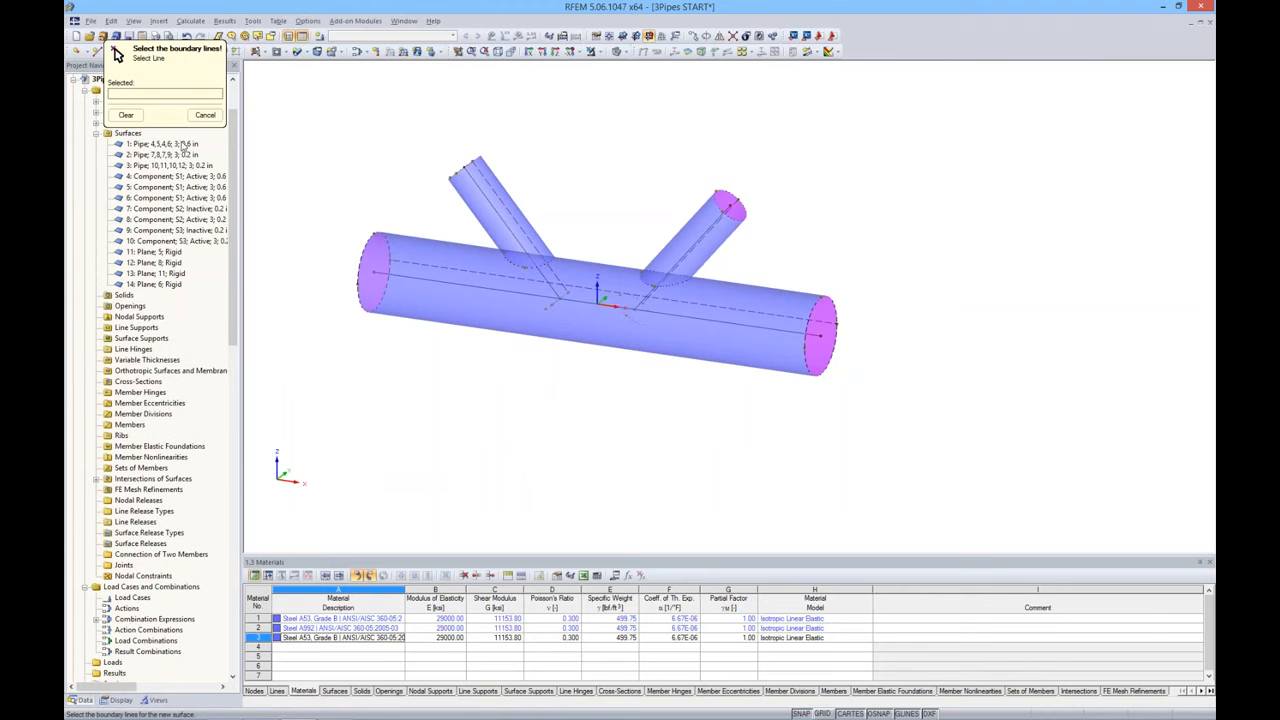
{"action": "key", "text": "Escape"}
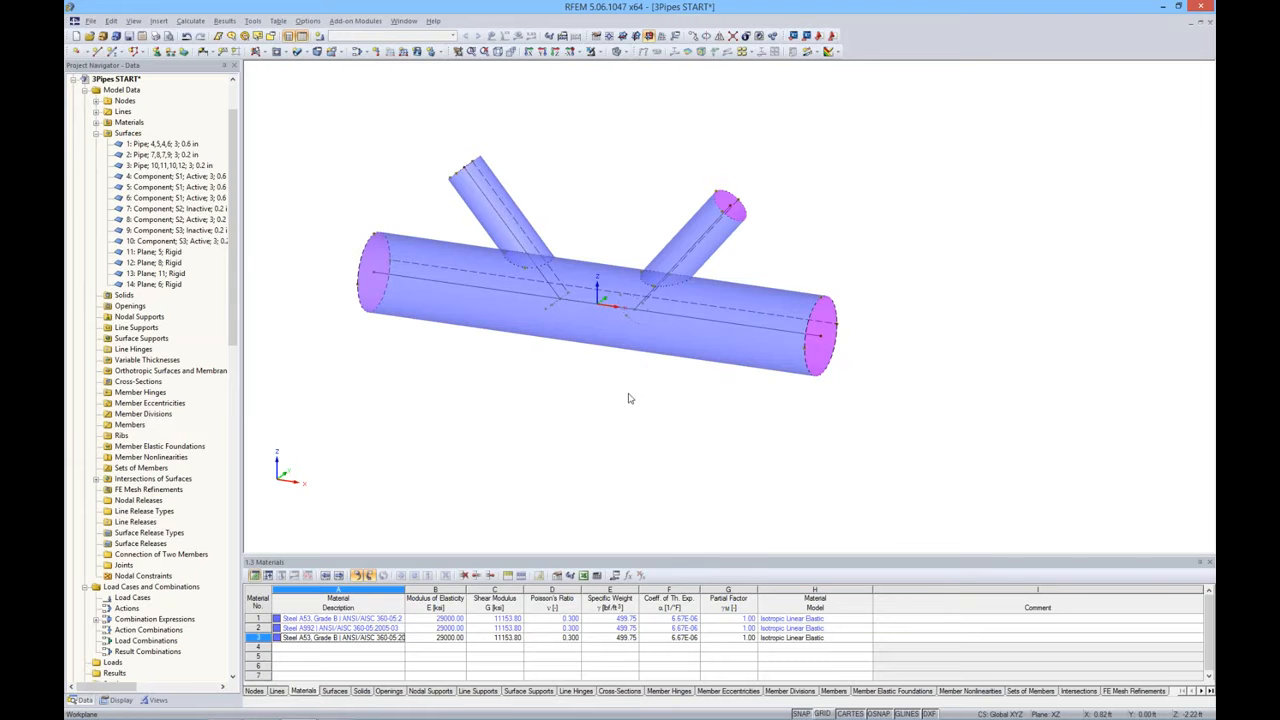
Define a new nodal support type fixed in X, Y and Z, with rotation about X restrained and rotation about Z released
{"action": "middle_click_drag", "start_coordinate": [651, 380], "coordinate": [708, 358], "text": "ctrl"}
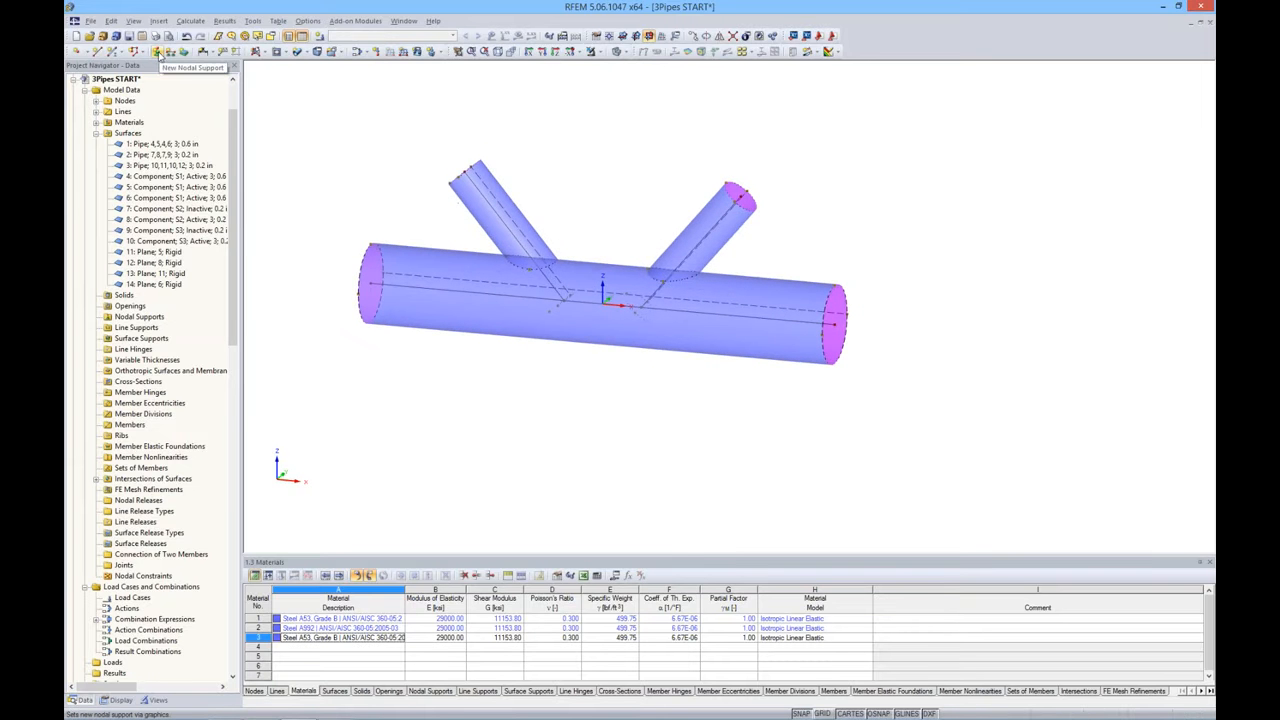
{"action": "left_click", "coordinate": [157, 52]}
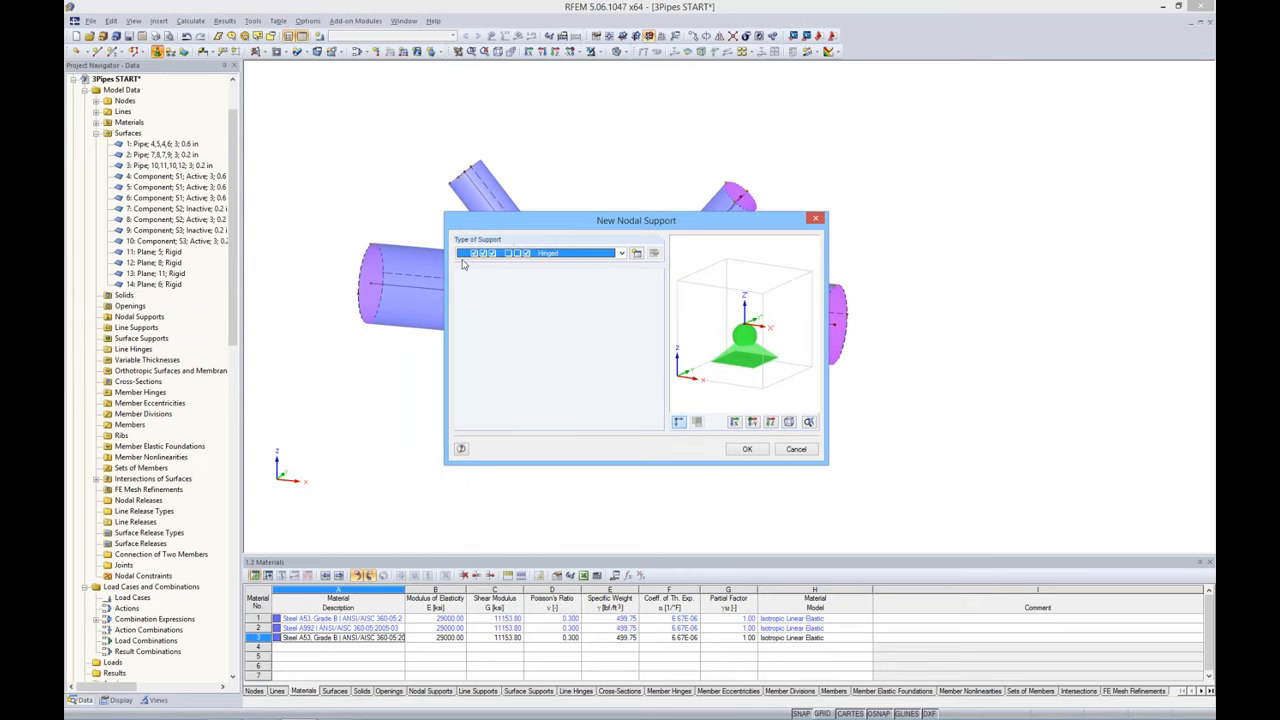
{"action": "left_click", "coordinate": [636, 254]}
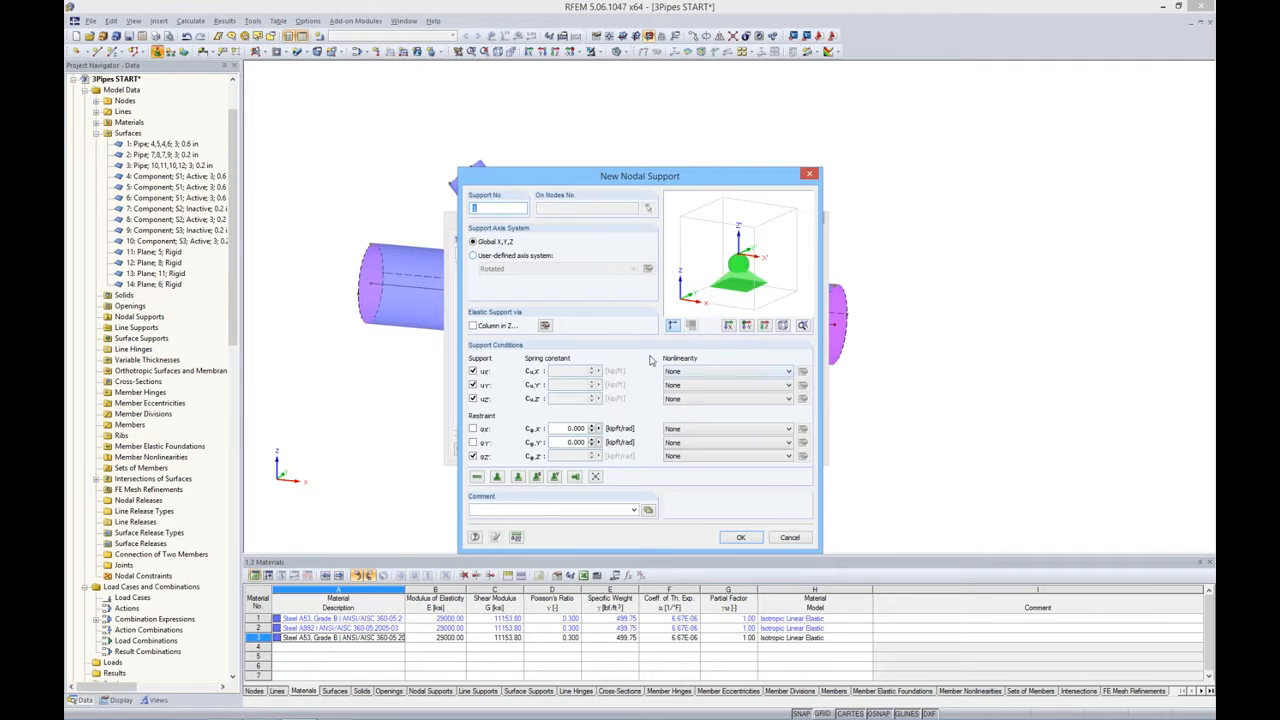
{"action": "left_click", "coordinate": [740, 372]}
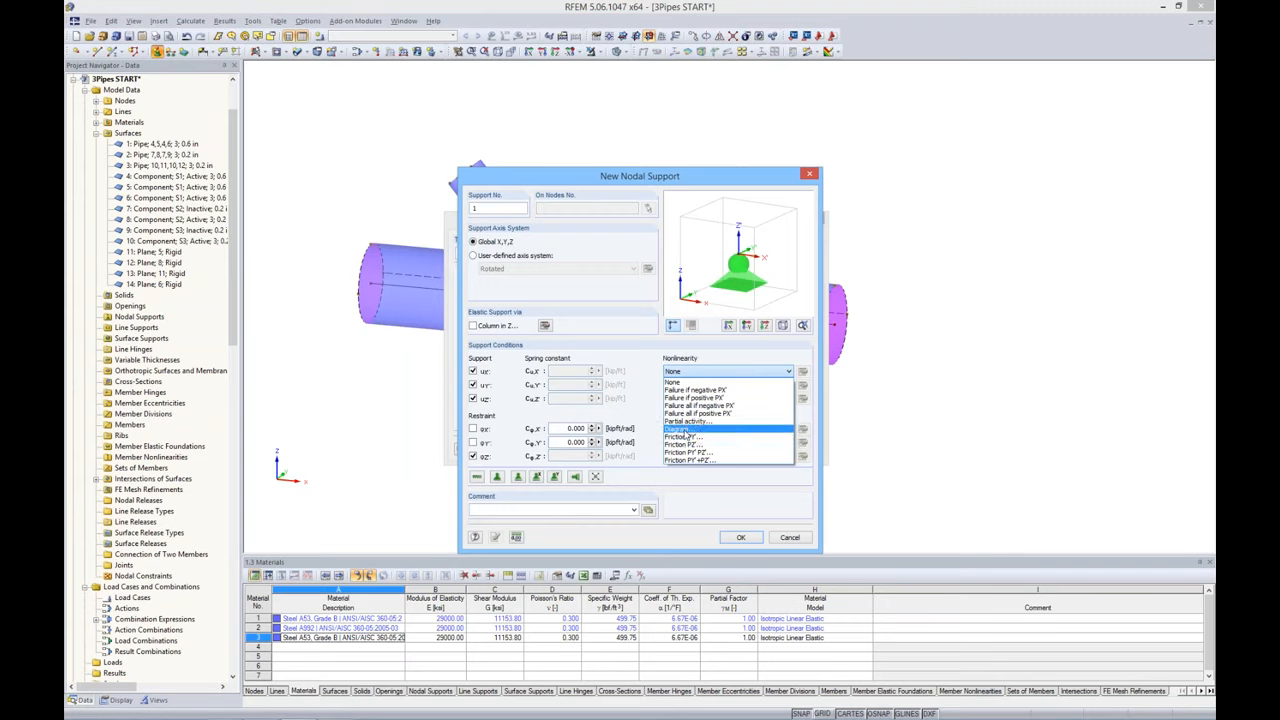
{"action": "left_click", "coordinate": [653, 415]}
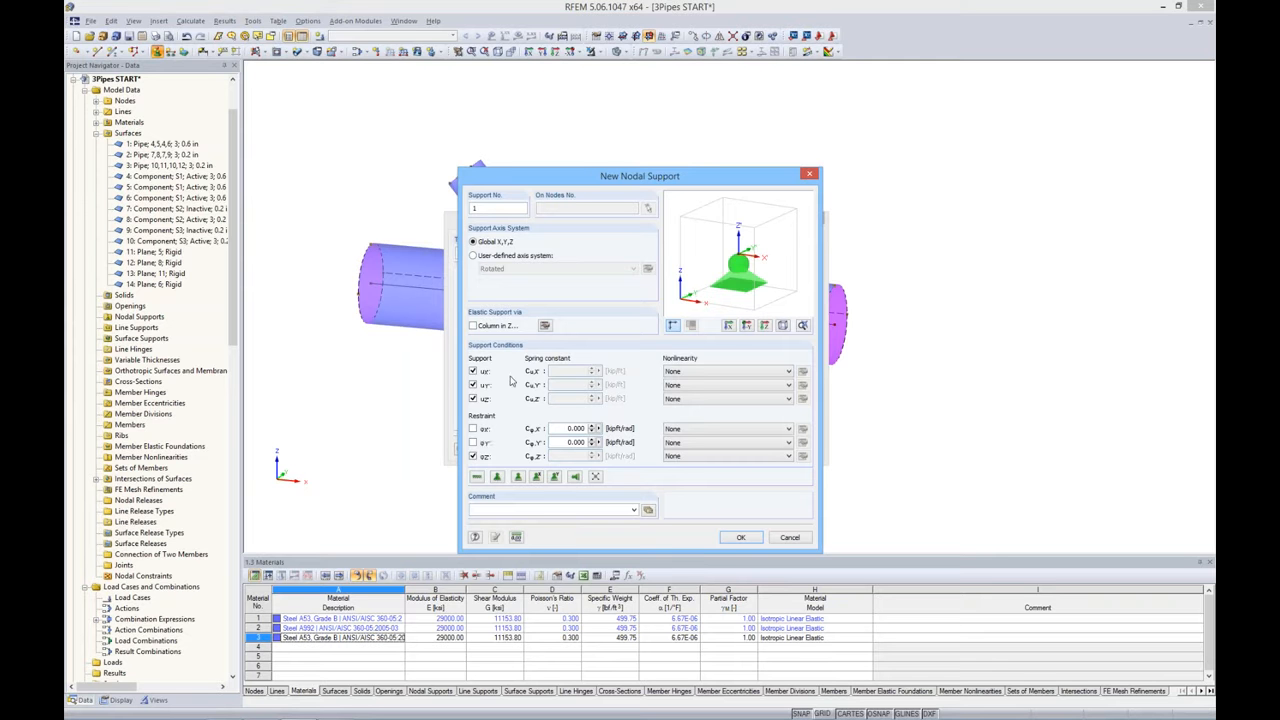
{"action": "left_click", "coordinate": [473, 429]}
{"action": "left_click", "coordinate": [477, 457]}
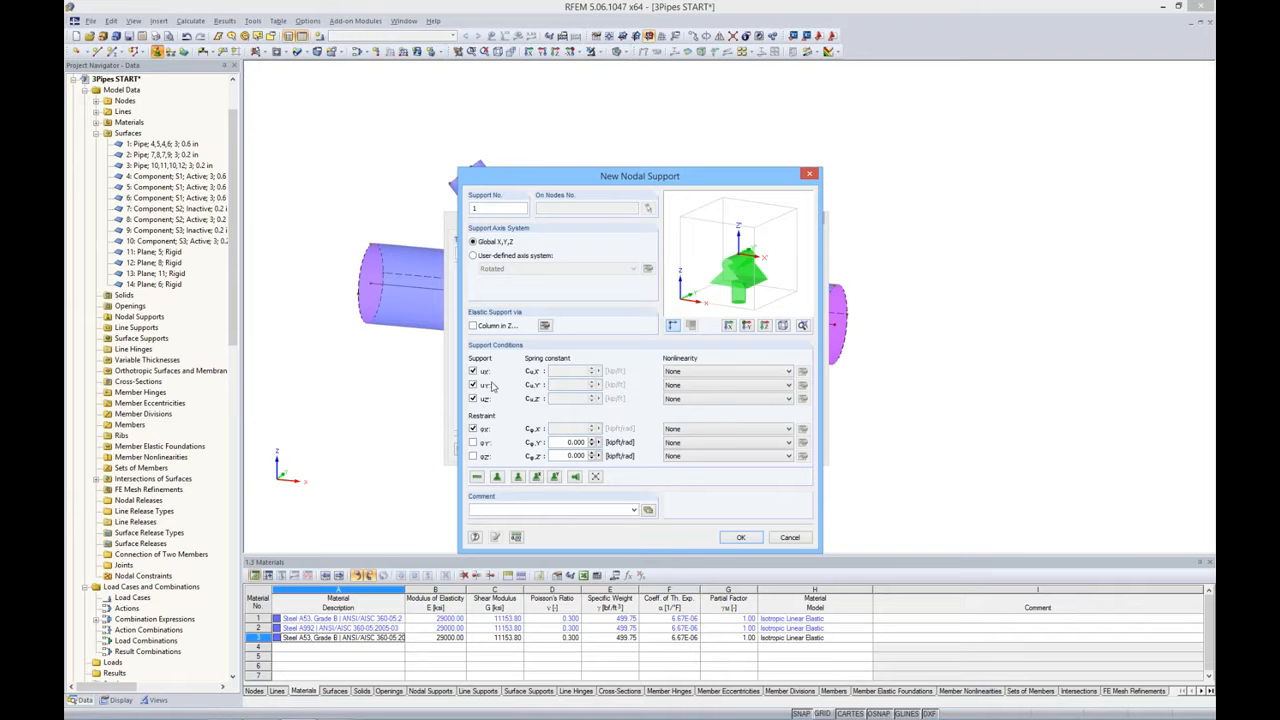
{"action": "left_click", "coordinate": [738, 538]}
Place the new nodal support on the center line nodes at both ends of the main pipe
{"action": "left_click", "coordinate": [748, 449]}
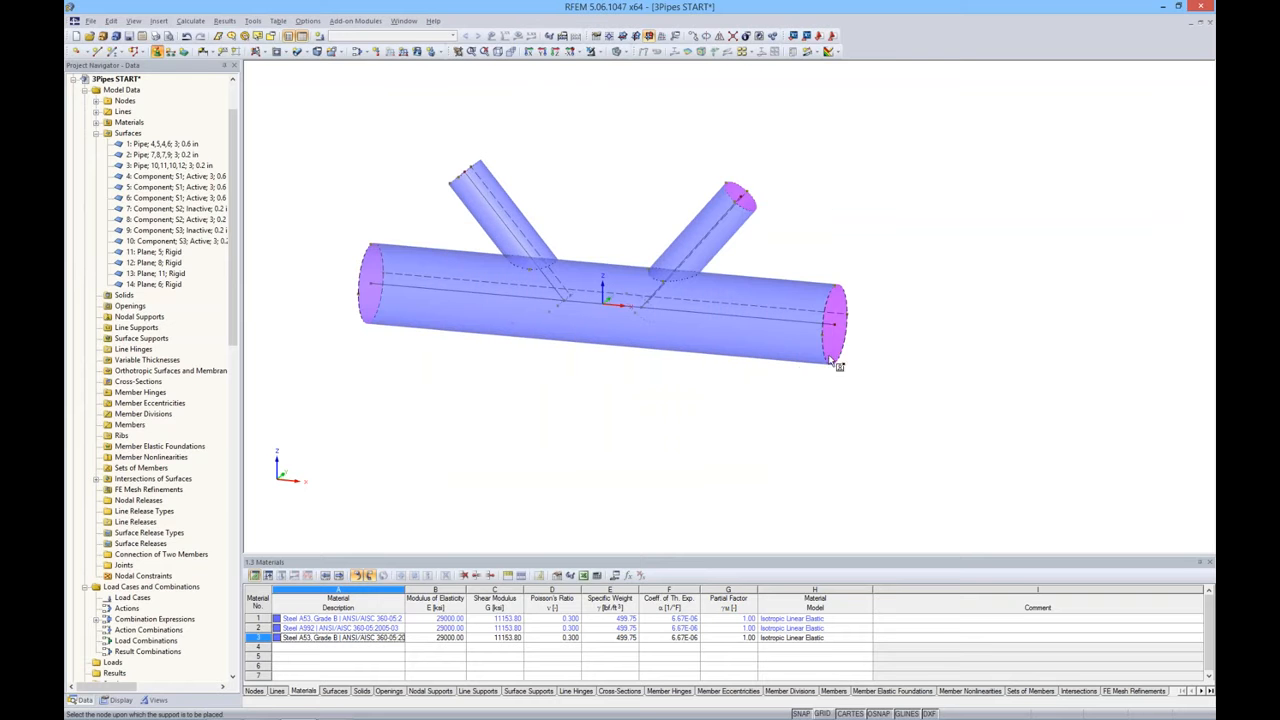
{"action": "left_click", "coordinate": [836, 336]}
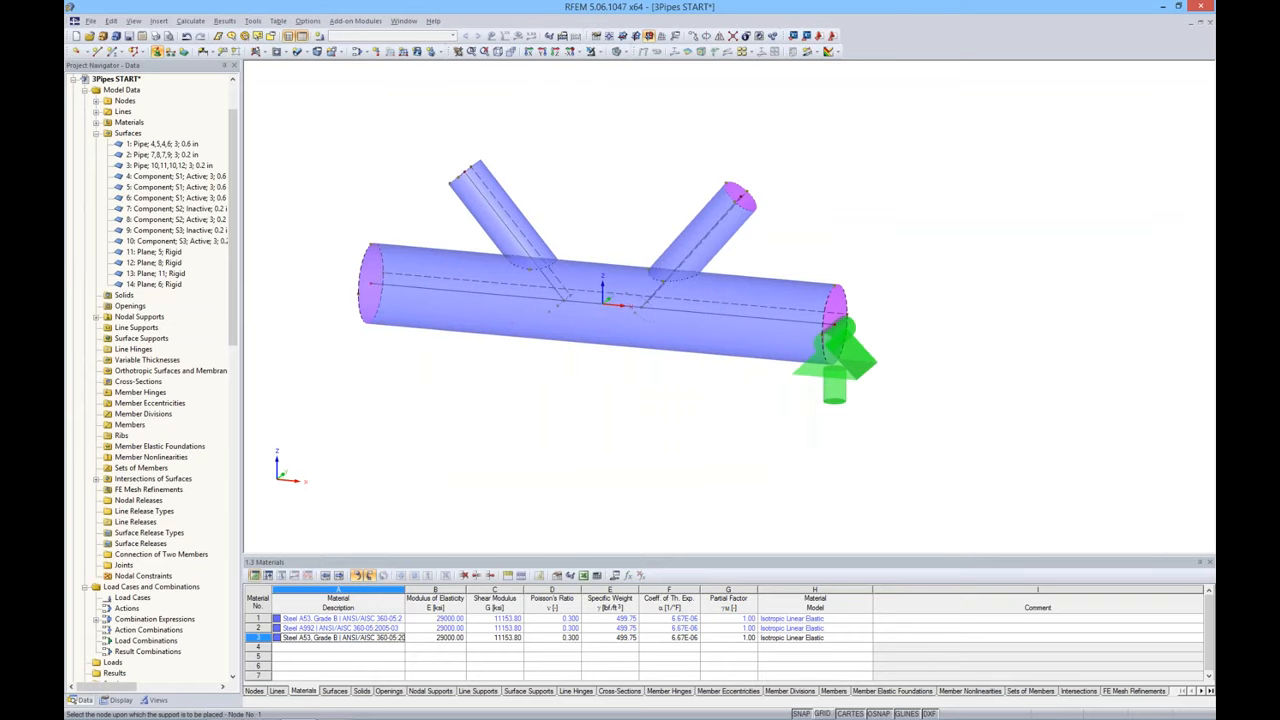
{"action": "left_click", "coordinate": [369, 287]}
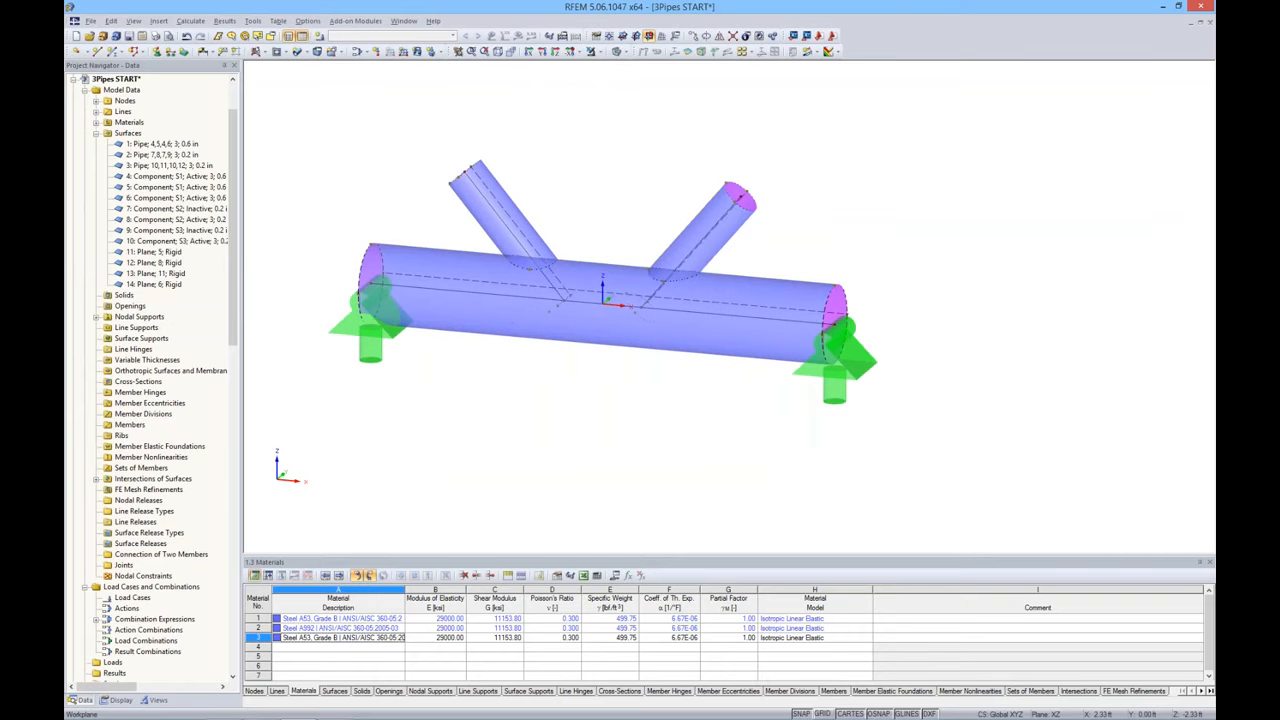
Create load case 1 described as DL, in the Dead action category with active self-weight and factor -1.000 in Z
{"action": "middle_click_drag", "start_coordinate": [706, 411], "coordinate": [808, 361], "text": "ctrl"}
{"action": "middle_click_drag", "start_coordinate": [668, 393], "coordinate": [716, 406], "text": "ctrl"}
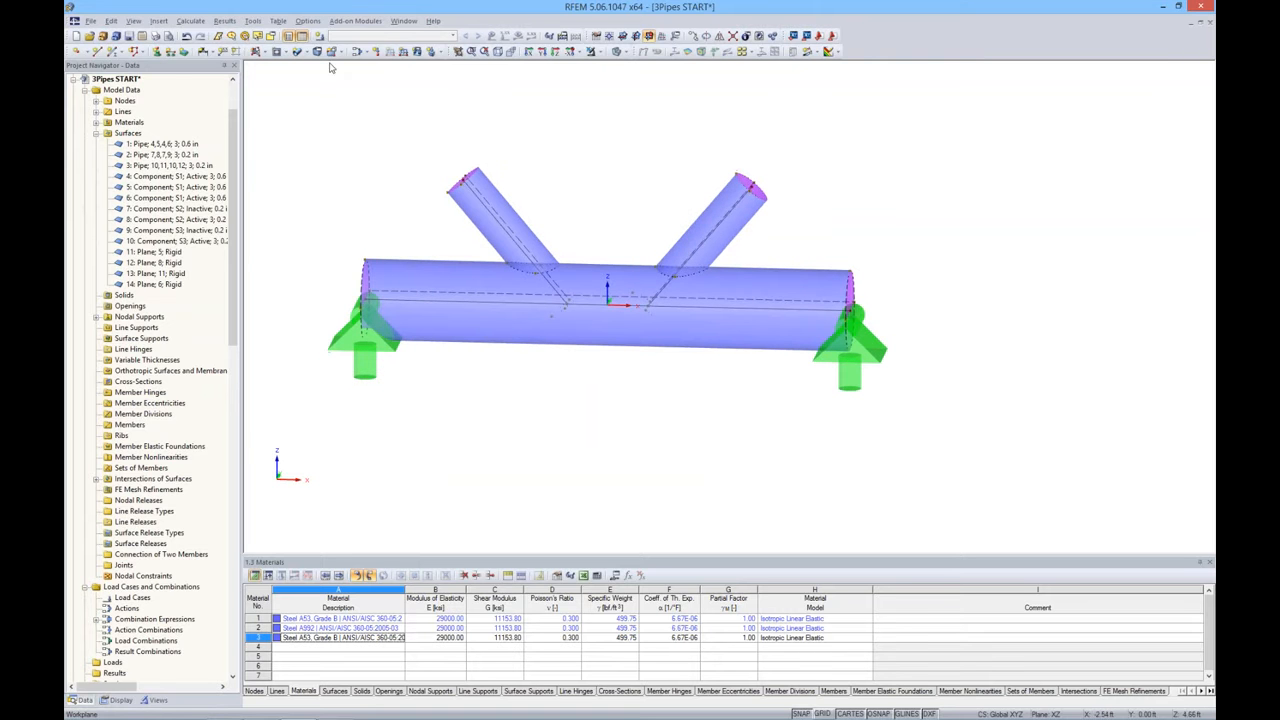
{"action": "double_click", "coordinate": [587, 293]}
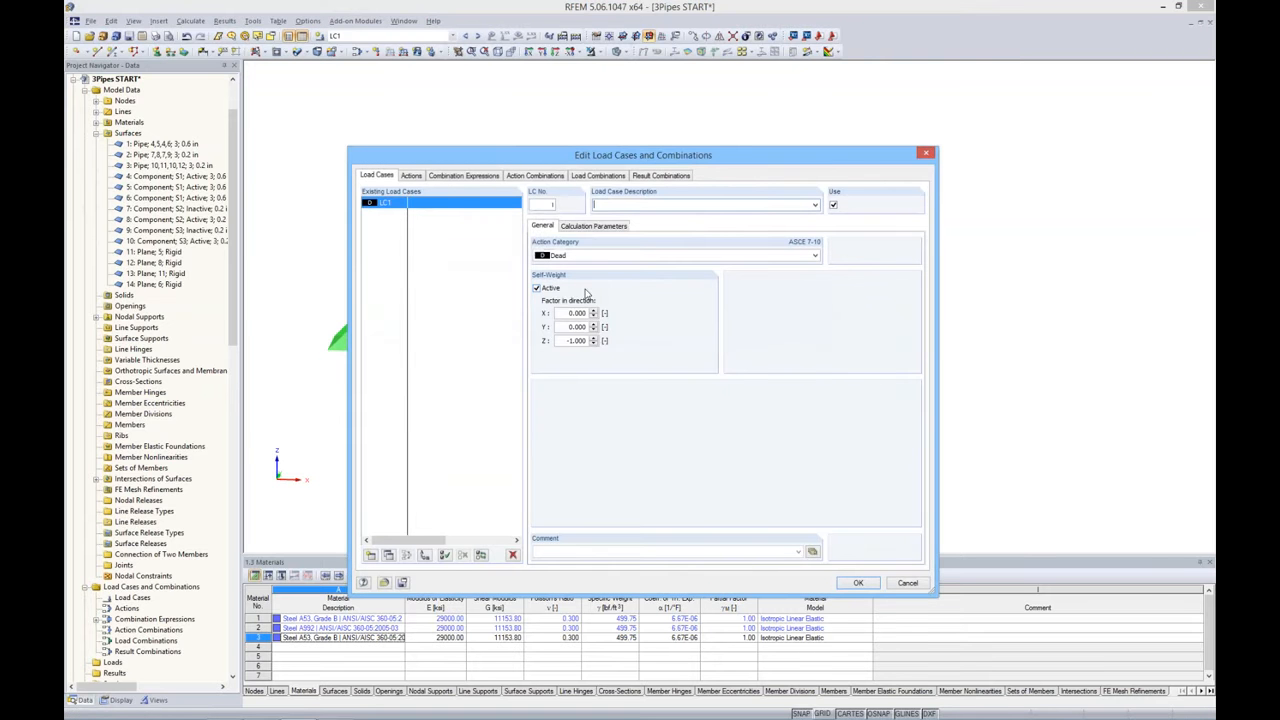
{"action": "type", "text": "DL"}
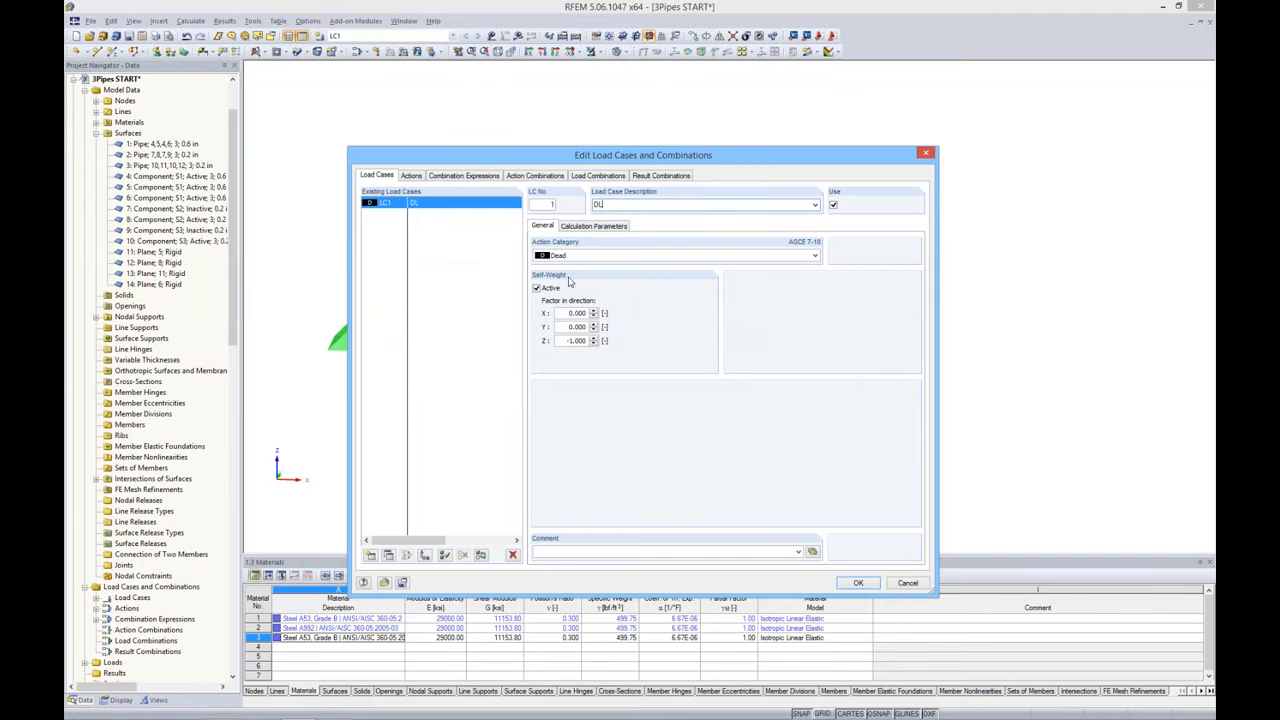
{"action": "left_click", "coordinate": [858, 583]}
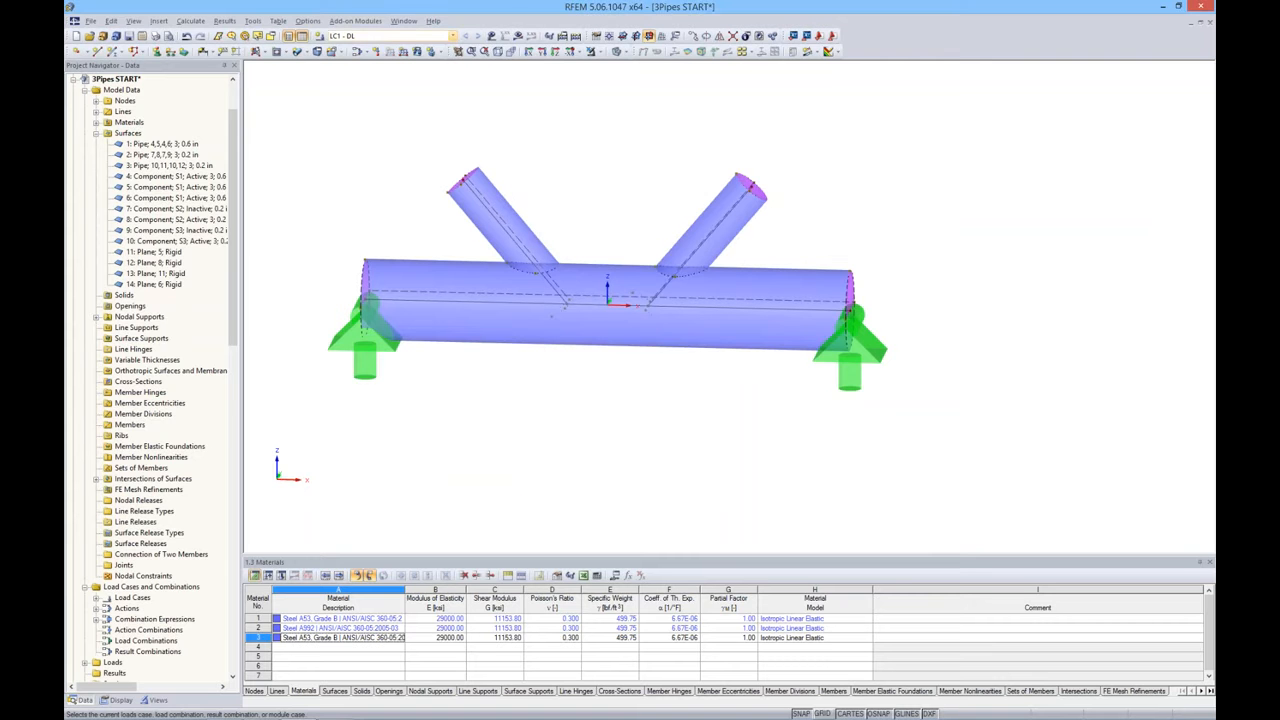
Calculate load case DL, view the von Mises stresses on the pipe surfaces, and hide the results
{"action": "left_click", "coordinate": [517, 37]}
{"action": "left_click", "coordinate": [619, 384]}
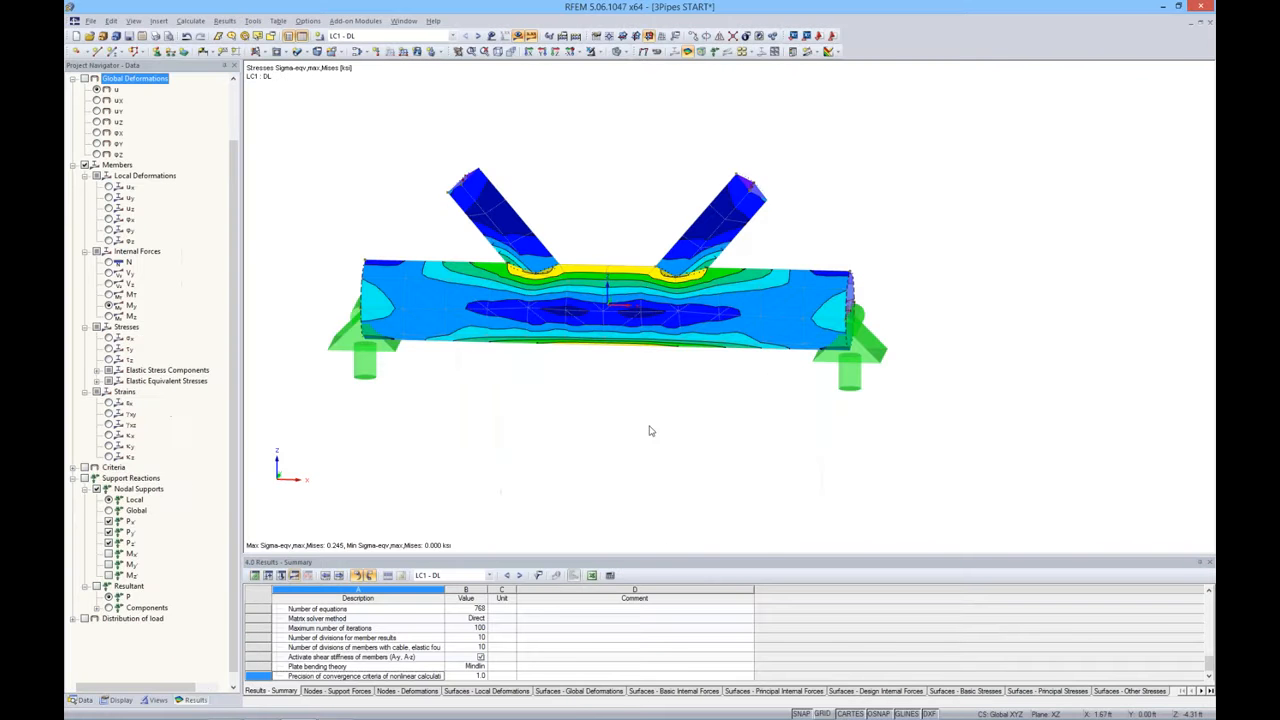
{"action": "left_click", "coordinate": [533, 35]}
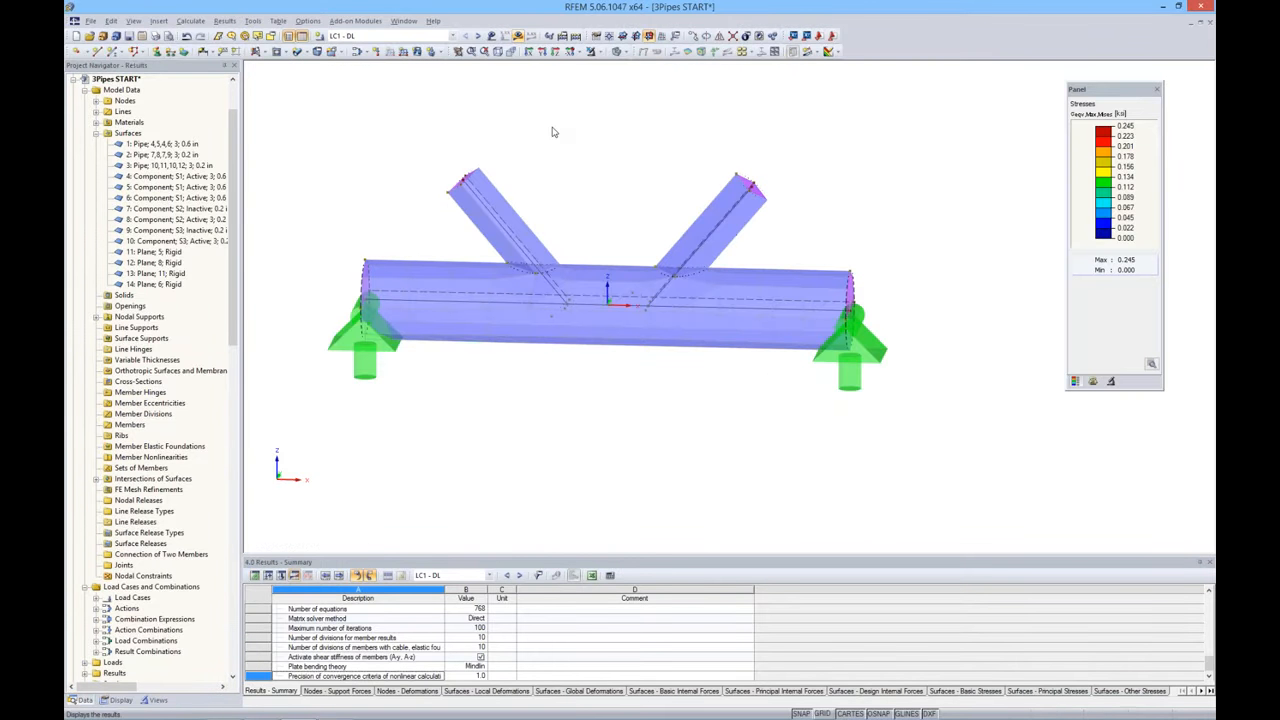
Switch the model to wireframe display and examine the FE mesh around the pipe intersections
{"action": "left_click", "coordinate": [627, 52]}
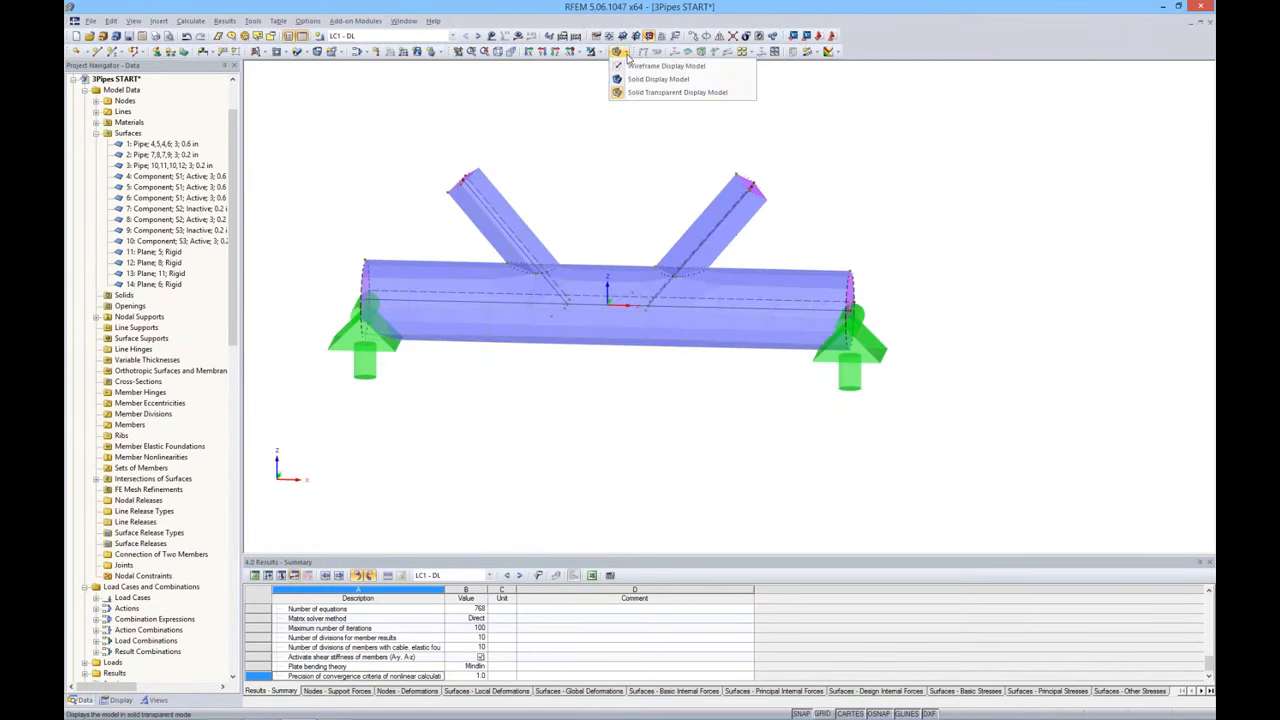
{"action": "left_click", "coordinate": [636, 65]}
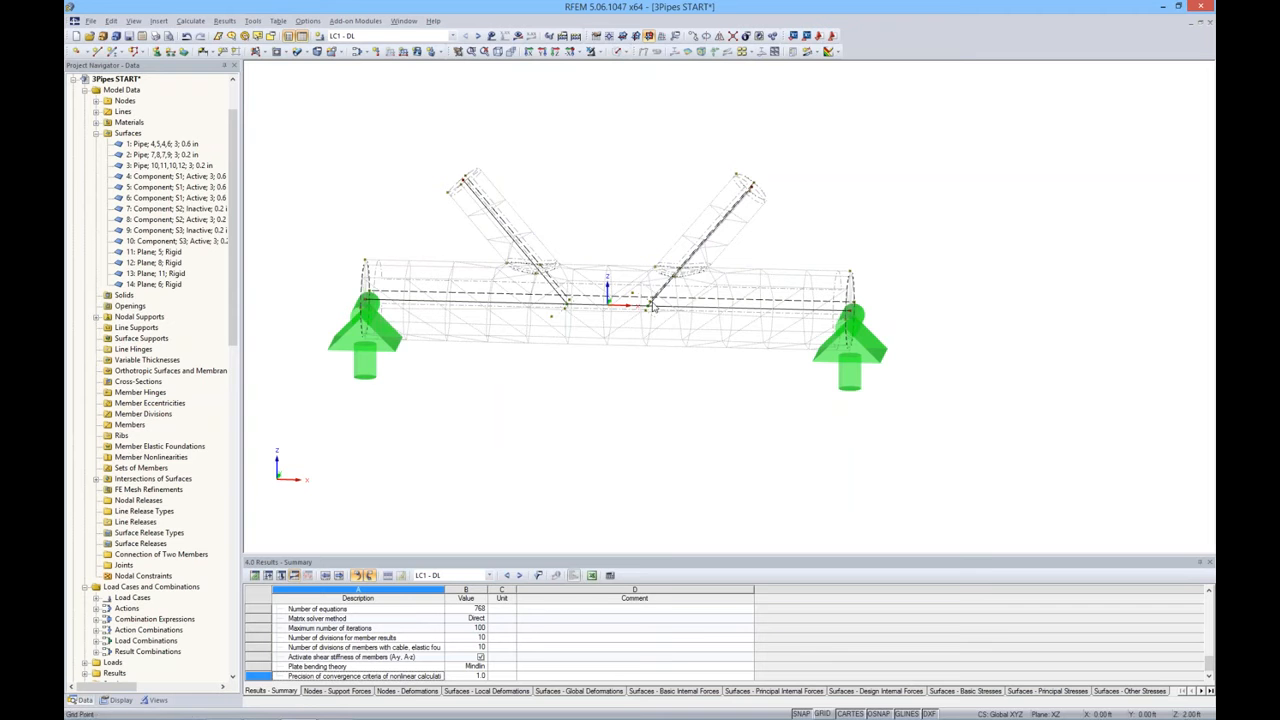
{"action": "middle_click_drag", "start_coordinate": [725, 418], "coordinate": [649, 417], "text": "ctrl"}
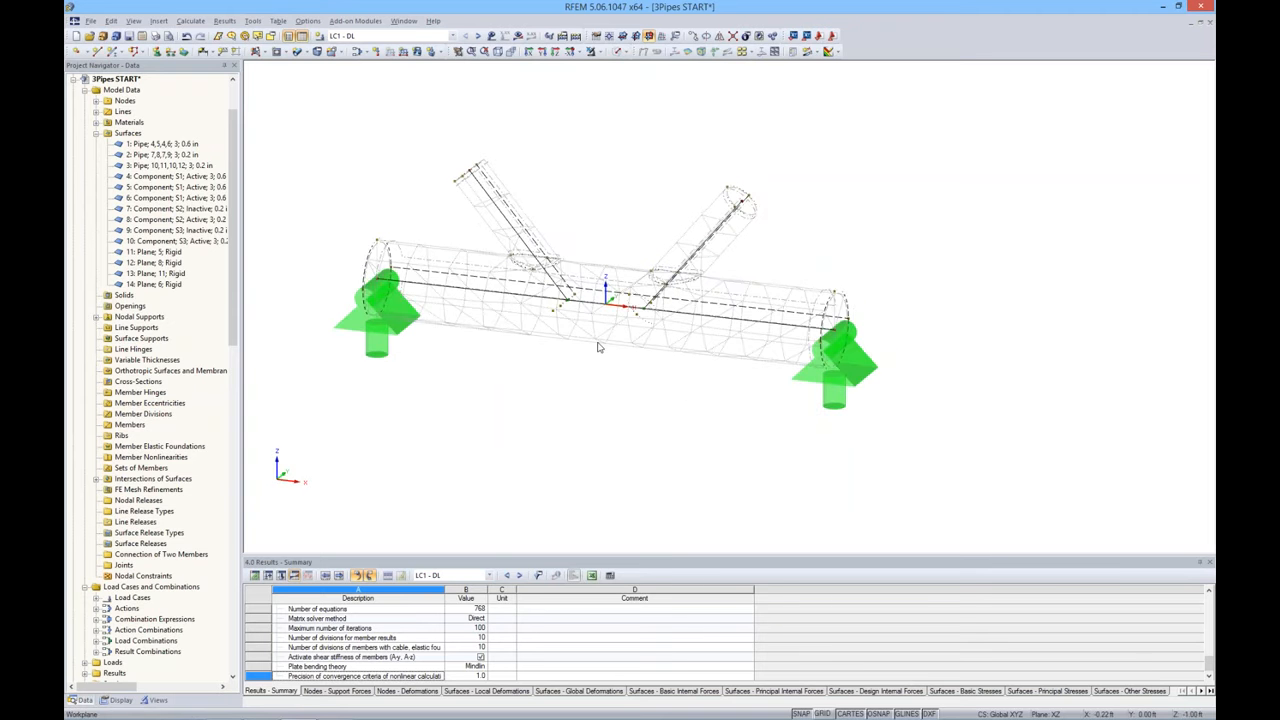
{"action": "scroll", "coordinate": [574, 334], "scroll_direction": "up", "scroll_amount": 2}
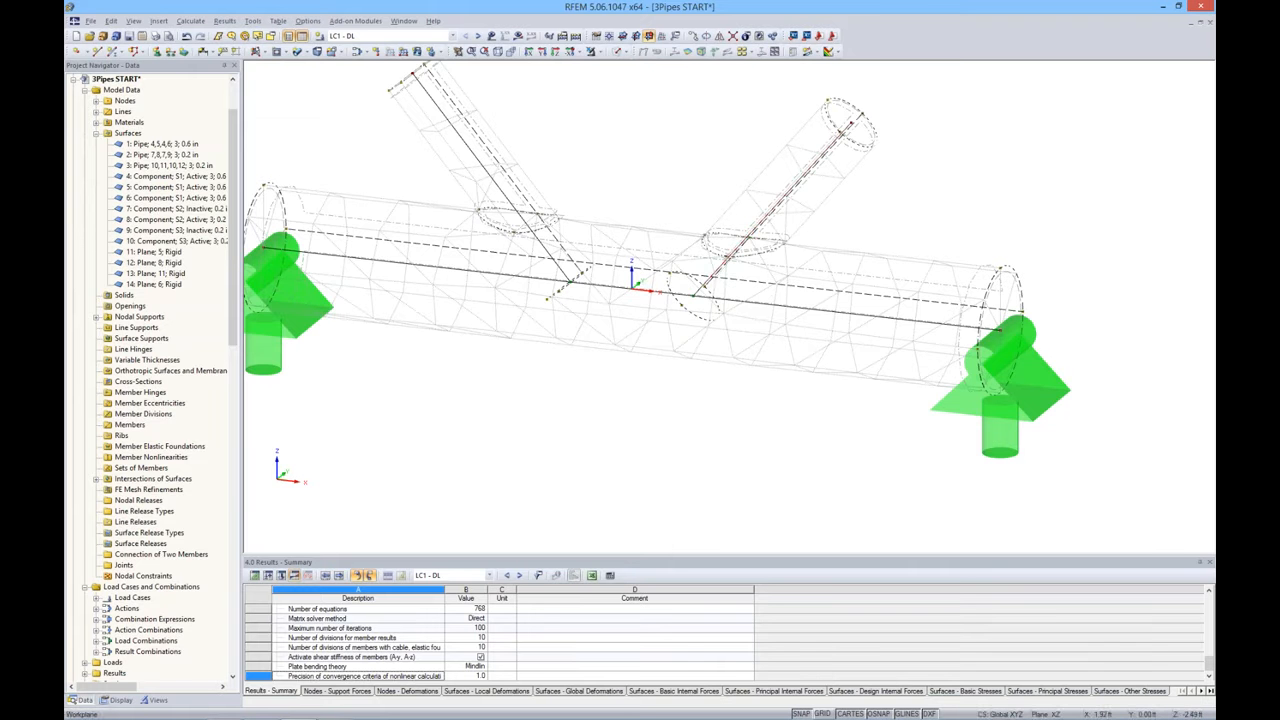
{"action": "middle_click_drag", "start_coordinate": [752, 461], "coordinate": [845, 426], "text": "ctrl"}
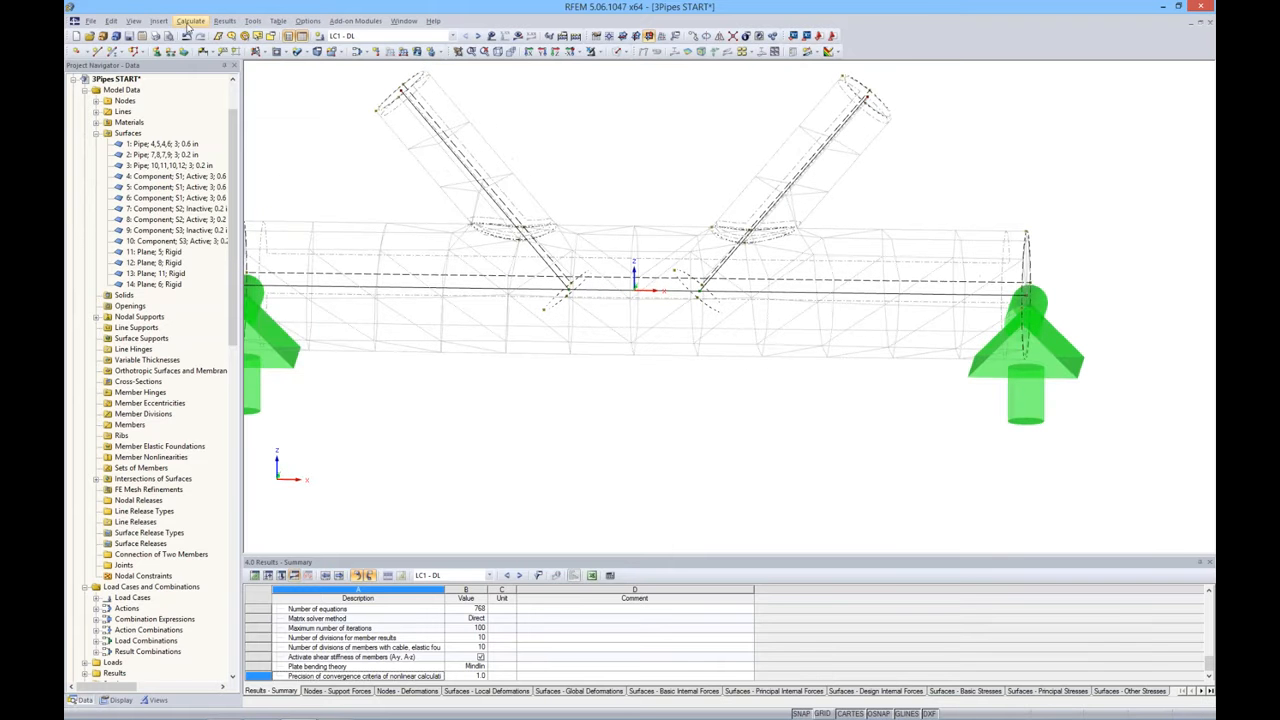
Shorten the target length of finite elements in the FE mesh settings and regenerate the mesh
{"action": "left_click", "coordinate": [189, 21]}
{"action": "left_click", "coordinate": [210, 155]}
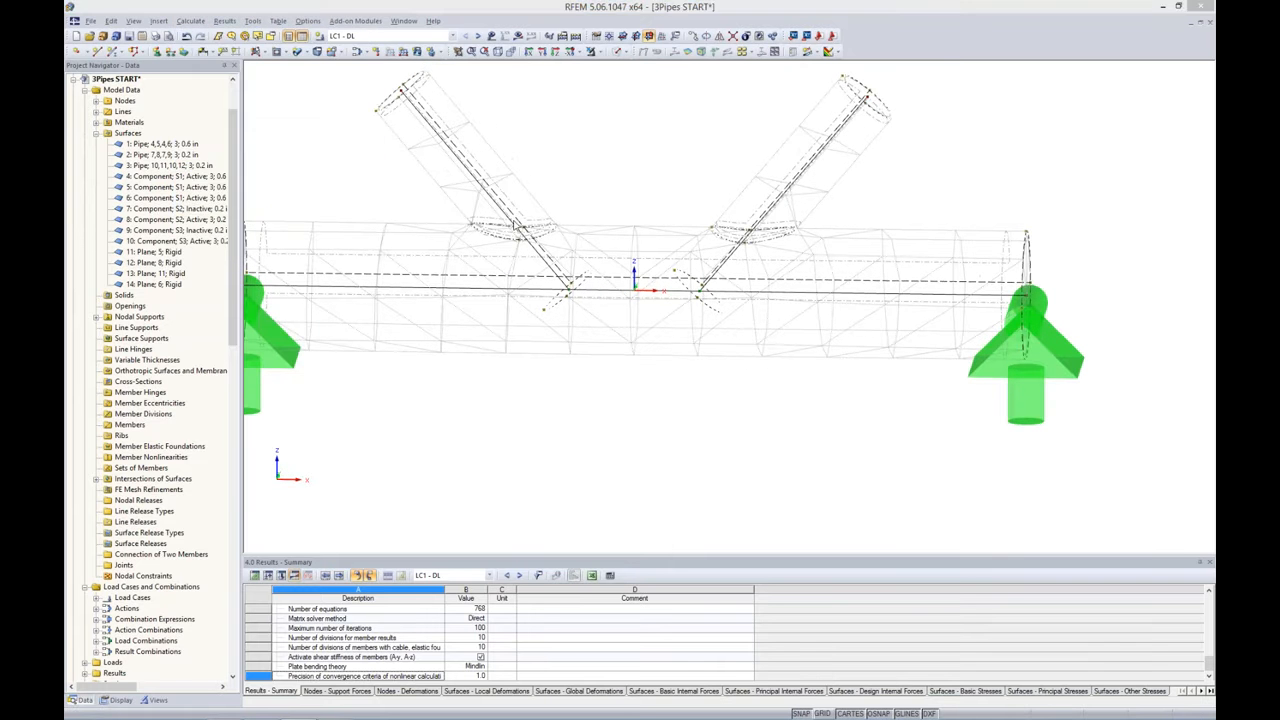
{"action": "left_click_drag", "start_coordinate": [544, 170], "coordinate": [575, 371]}
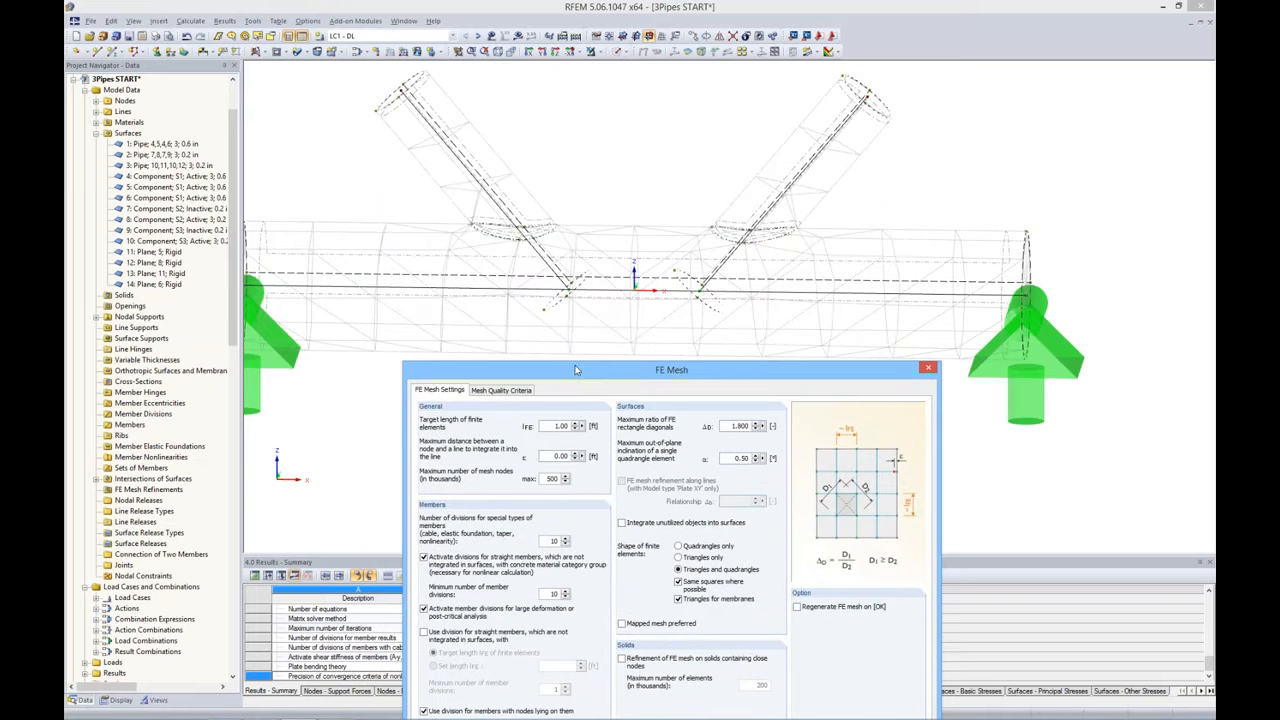
{"action": "left_click_drag", "start_coordinate": [575, 369], "coordinate": [571, 256]}
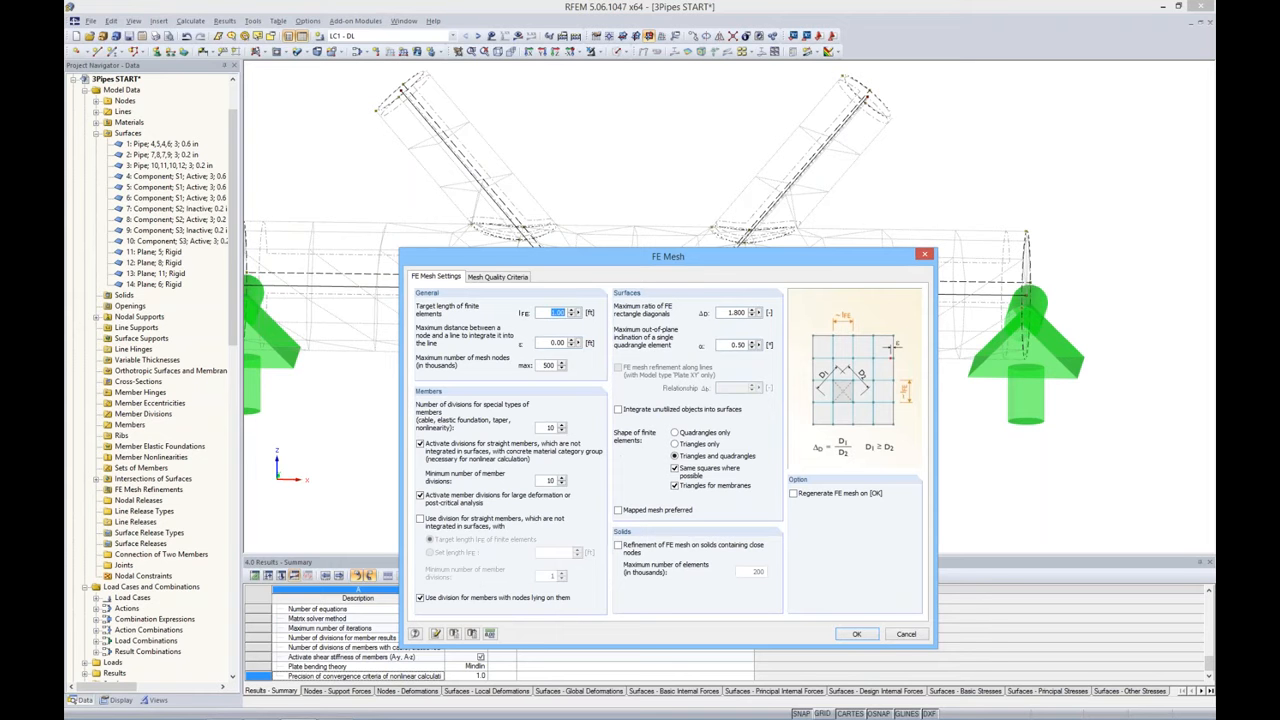
{"action": "key", "text": "BackSpace"}
{"action": "left_click", "coordinate": [794, 494]}
{"action": "left_click", "coordinate": [856, 634]}
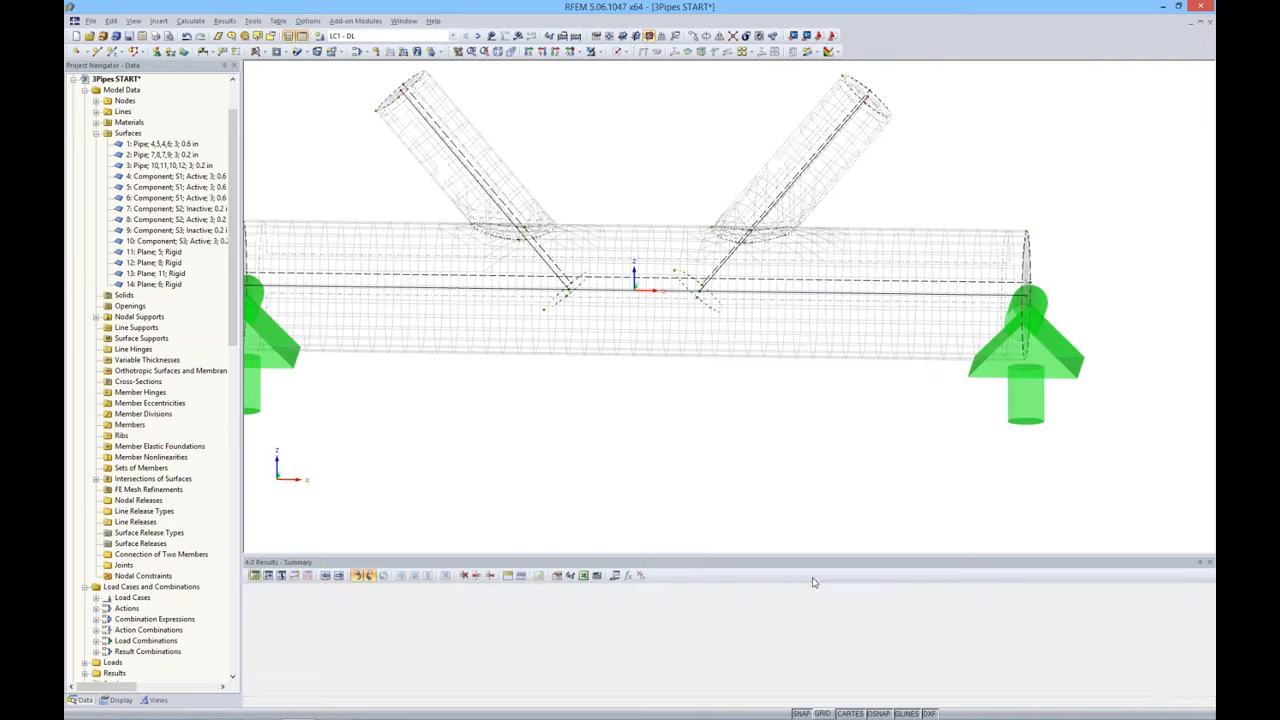
Return the pipe joint to solid display and recalculate load case DL with the refined mesh
{"action": "middle_click_drag", "start_coordinate": [773, 402], "coordinate": [747, 432], "text": "ctrl"}
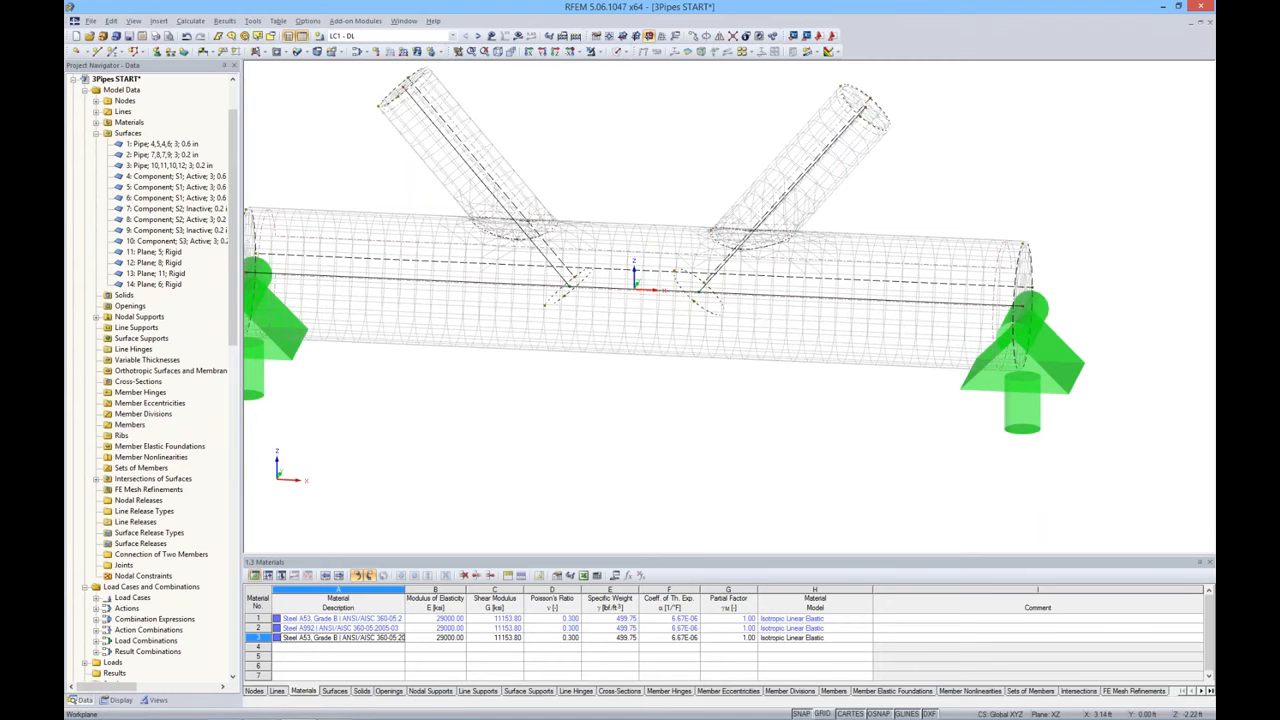
{"action": "mouse_move", "coordinate": [834, 440]}
{"action": "middle_mouse_down", "text": "ctrl"}
{"action": "mouse_move", "coordinate": [891, 414]}
{"action": "mouse_move", "coordinate": [836, 419]}
{"action": "middle_mouse_up", "text": "ctrl"}
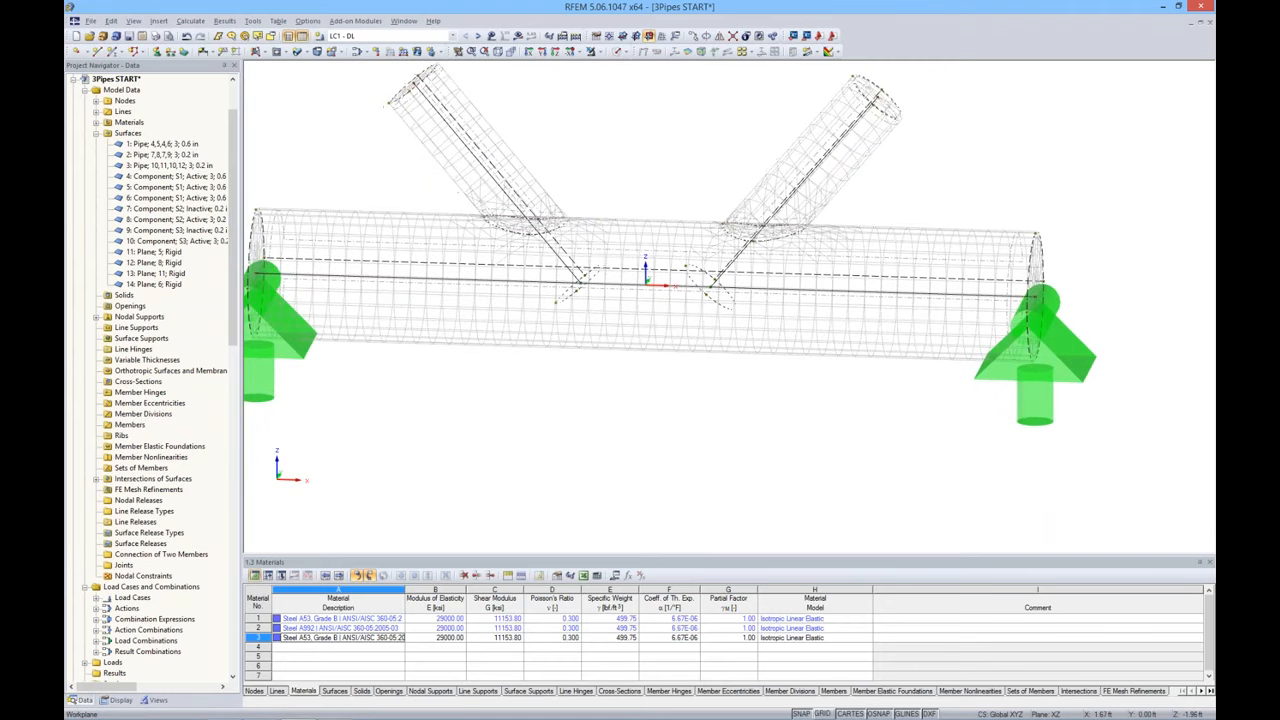
{"action": "left_click", "coordinate": [619, 51]}
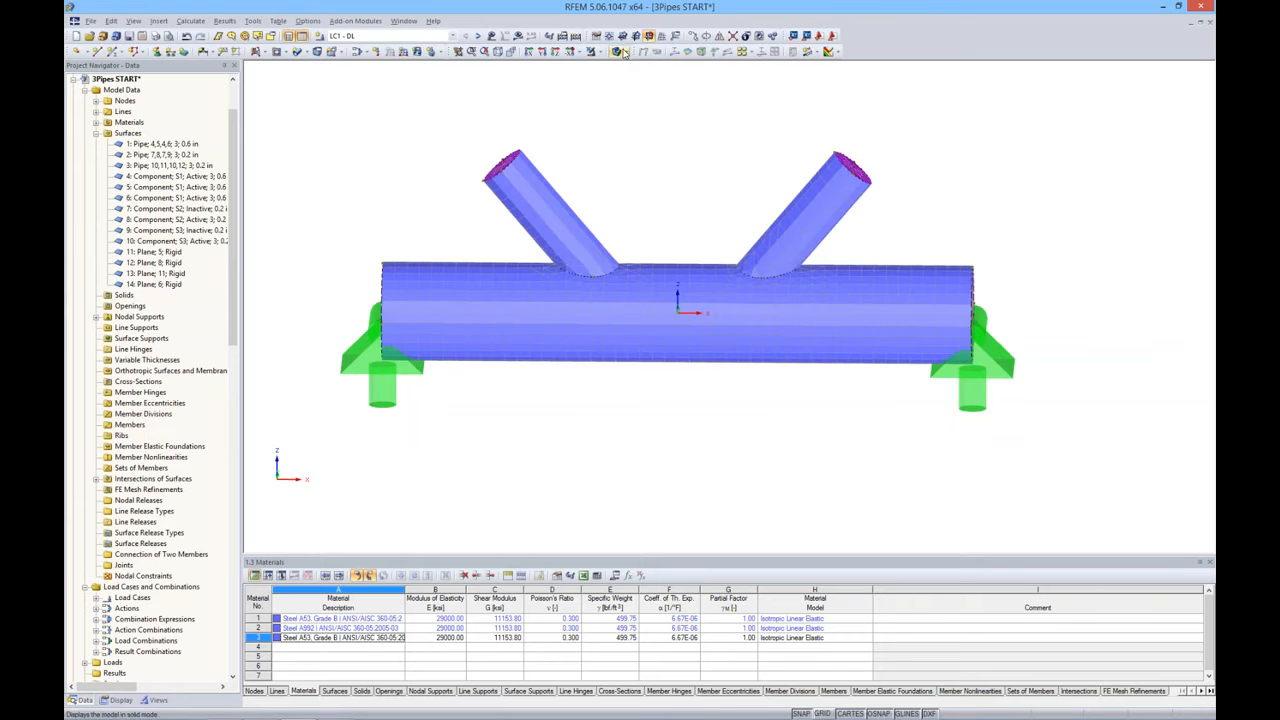
{"action": "left_click", "coordinate": [517, 36]}
{"action": "left_click", "coordinate": [619, 384]}
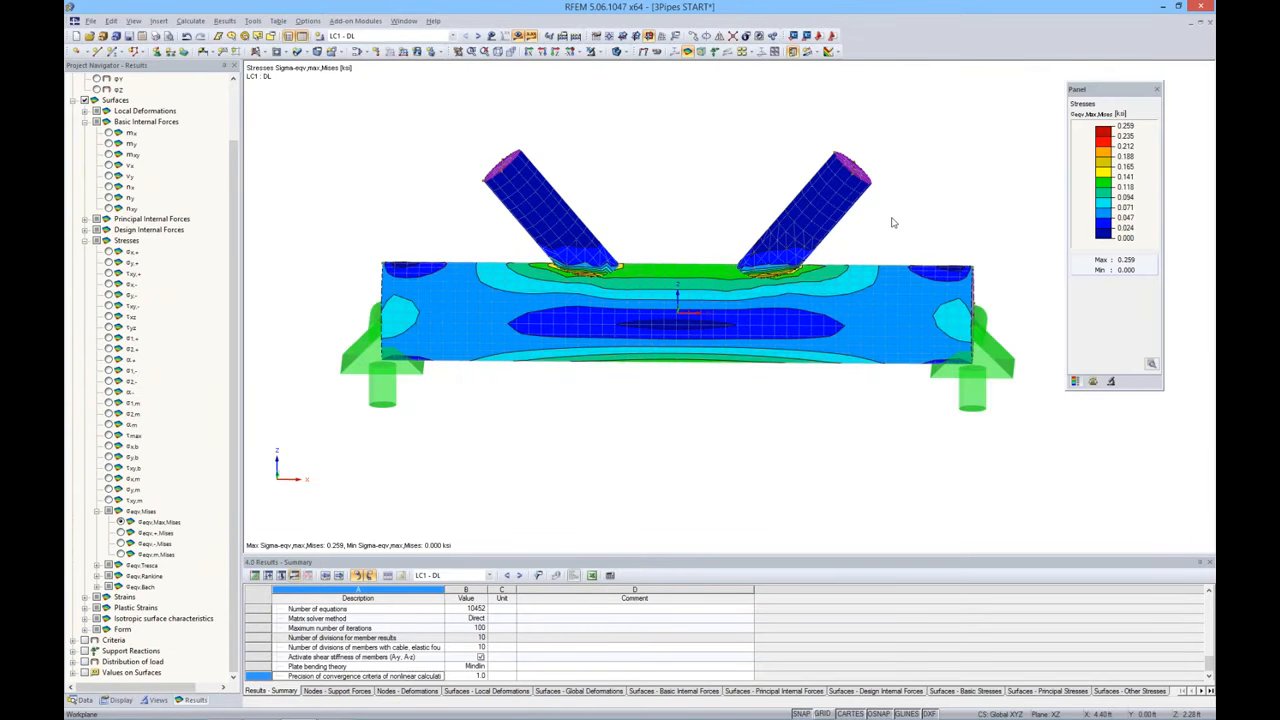
Examine the maximum von Mises stresses where the branch pipe meets the main pipe
{"action": "middle_click_drag", "start_coordinate": [892, 220], "coordinate": [848, 274], "text": "ctrl"}
{"action": "scroll", "coordinate": [790, 296], "scroll_direction": "up", "scroll_amount": 5}
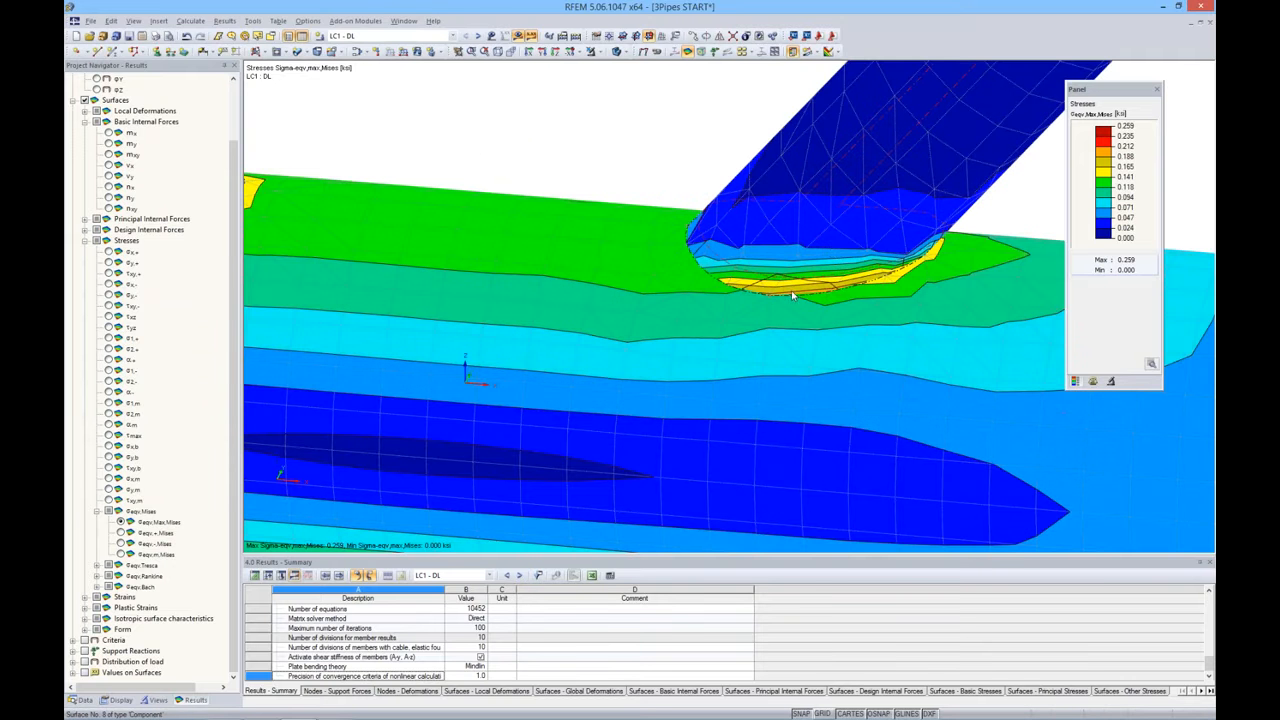
{"action": "middle_click_drag", "start_coordinate": [773, 286], "coordinate": [850, 170], "text": "ctrl"}
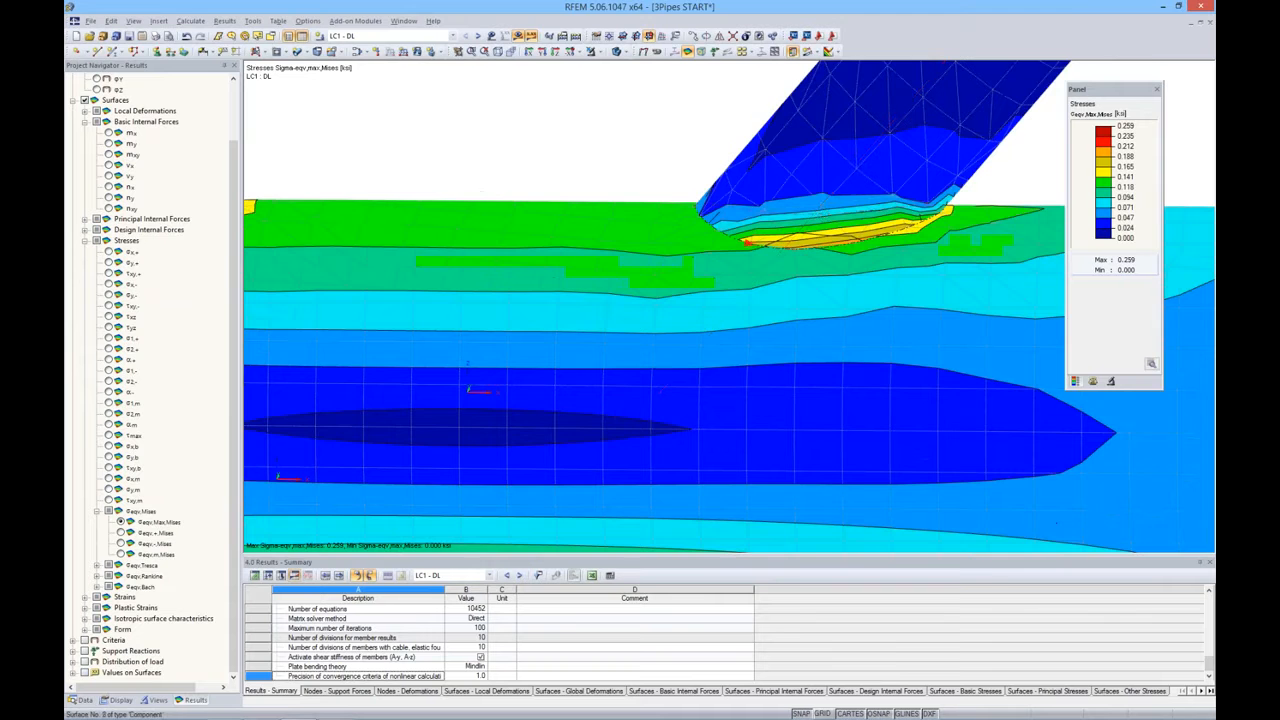
Show the global deformations u of the whole pipe joint in the solid transparent display mode
{"action": "left_click", "coordinate": [484, 51]}
{"action": "left_click", "coordinate": [643, 51]}
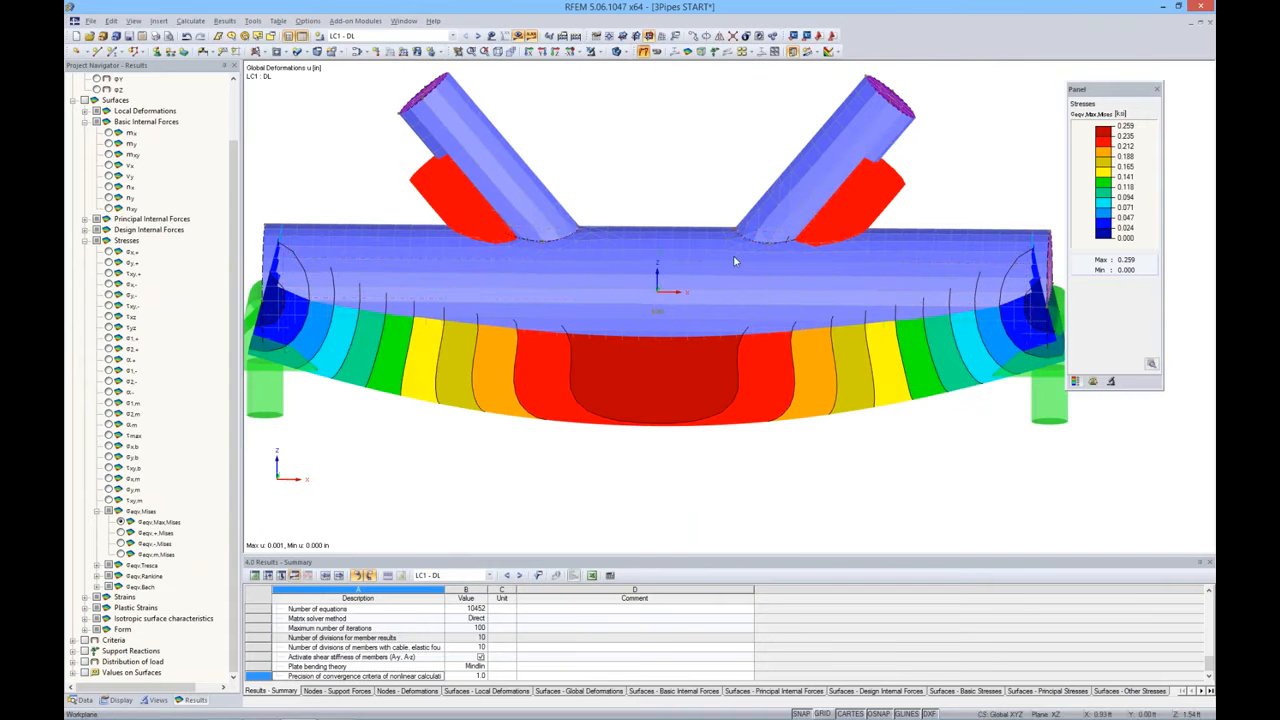
{"action": "left_click", "coordinate": [623, 51]}
{"action": "left_click", "coordinate": [650, 92]}
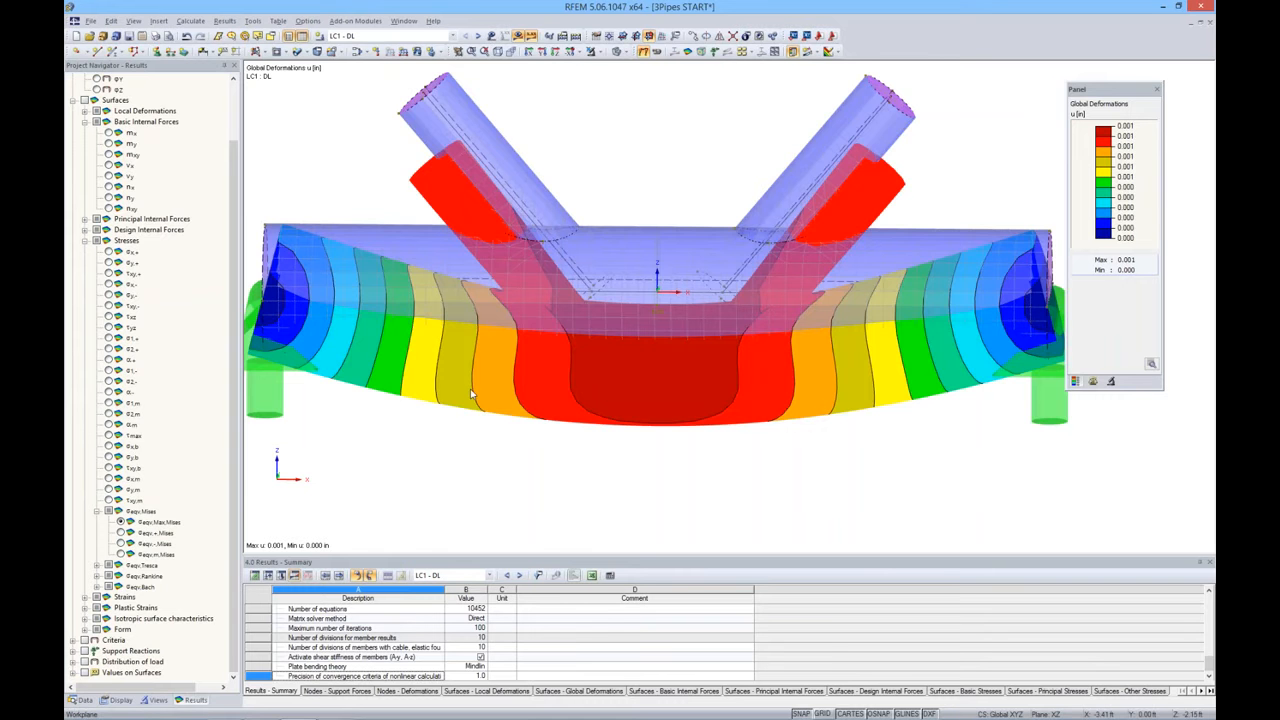
{"action": "scroll", "coordinate": [470, 389], "scroll_direction": "down", "scroll_amount": 3}
{"action": "middle_click_drag", "start_coordinate": [703, 411], "coordinate": [622, 349], "text": "ctrl"}
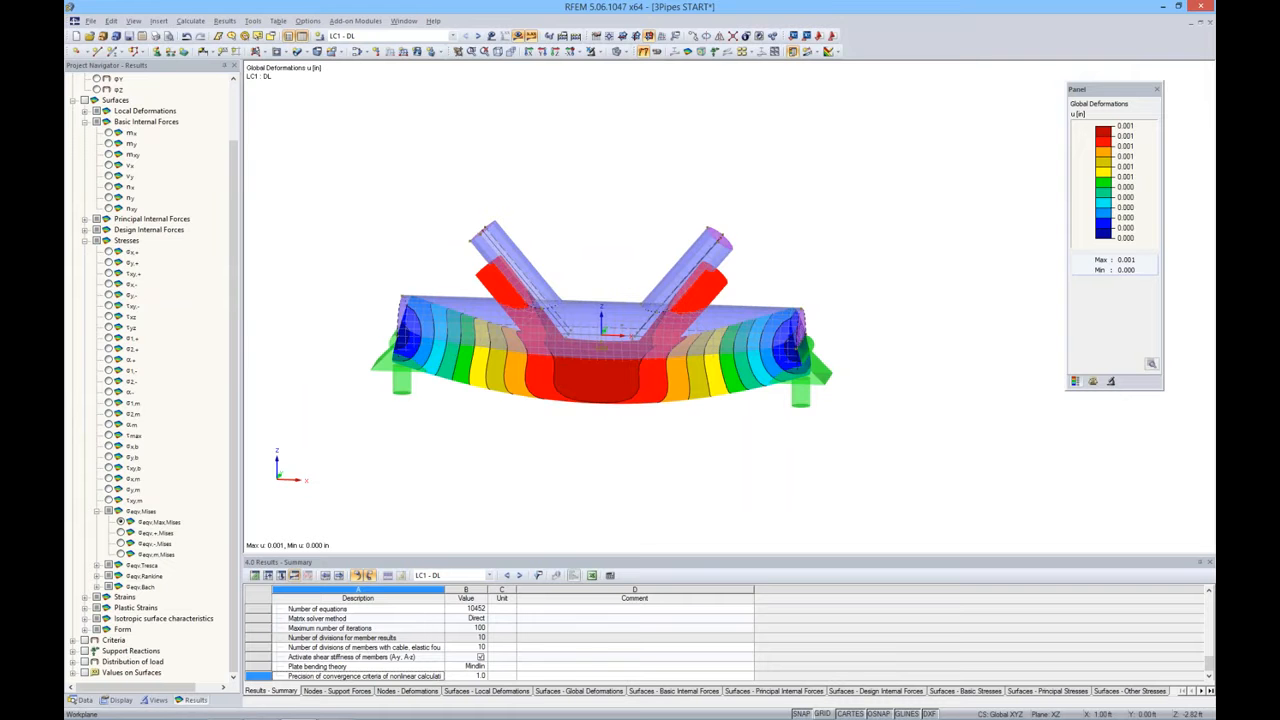
{"action": "middle_click_drag", "start_coordinate": [637, 433], "coordinate": [697, 411], "text": "ctrl"}
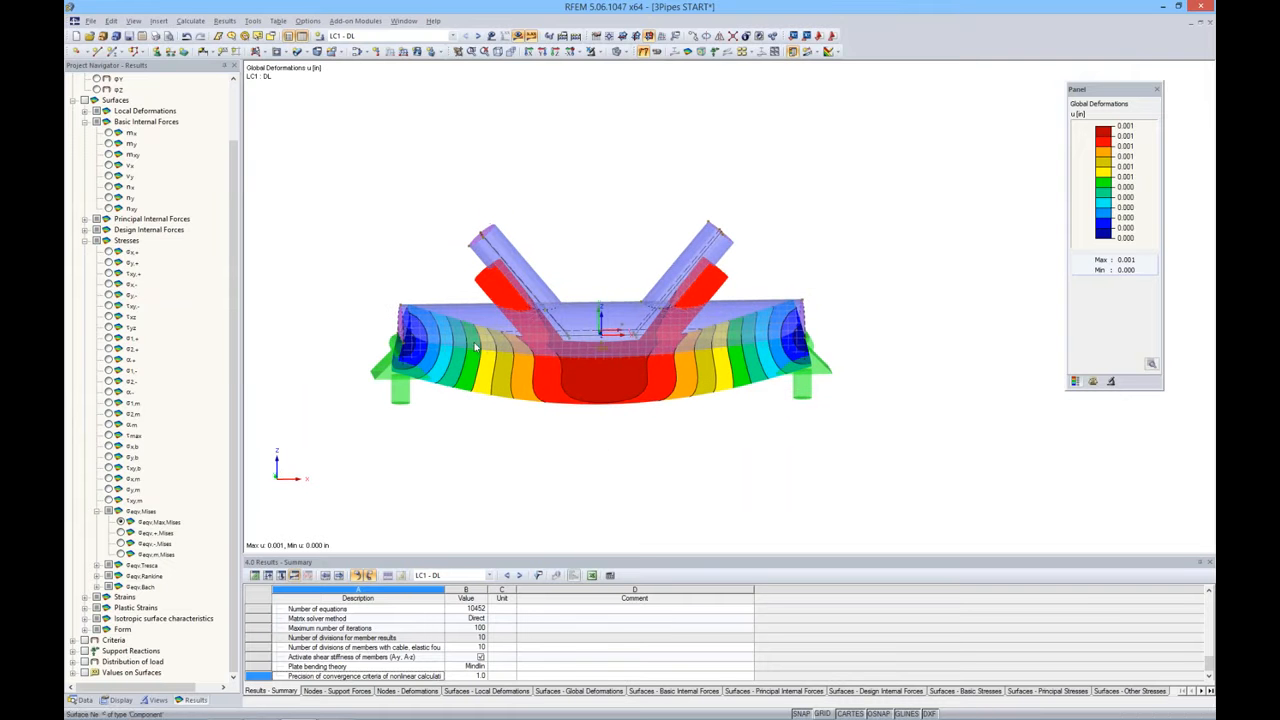
Collapse the 3Pipes START model in the project data and activate the 4Result Diagrams_Support START model
{"action": "left_click", "coordinate": [81, 699]}
{"action": "left_click_drag", "start_coordinate": [238, 309], "coordinate": [244, 252]}
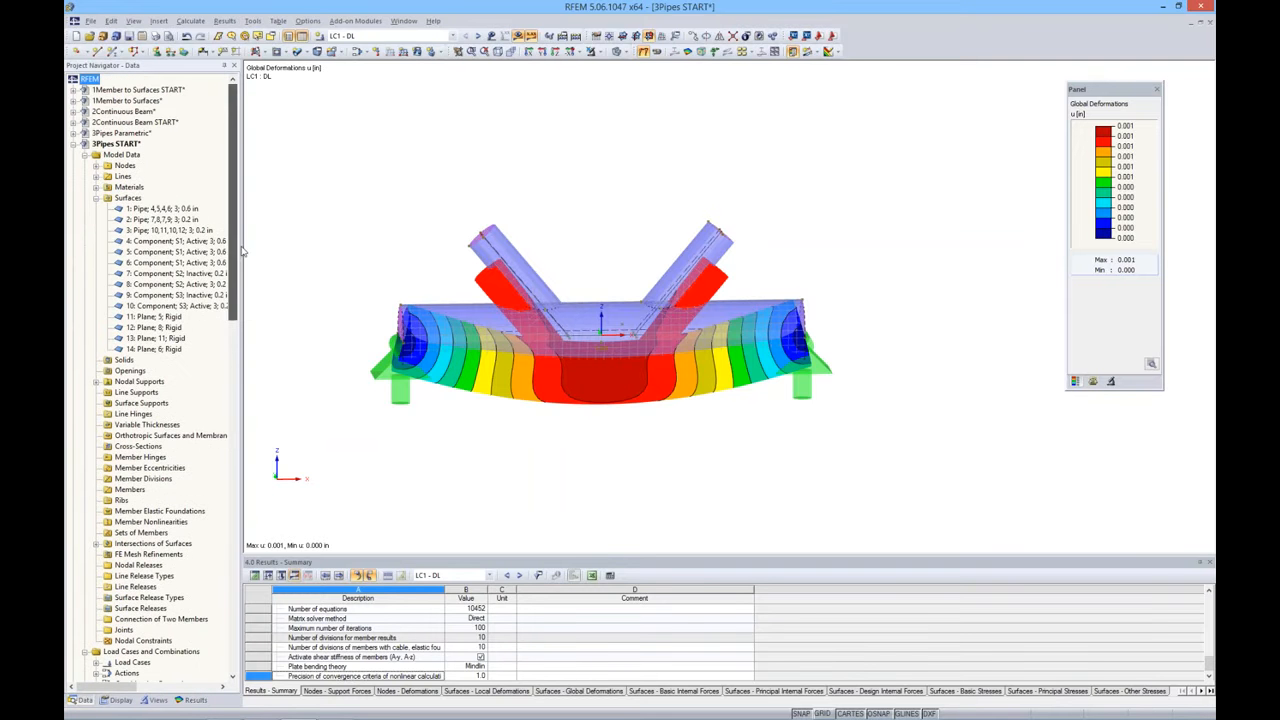
{"action": "left_click", "coordinate": [74, 144]}
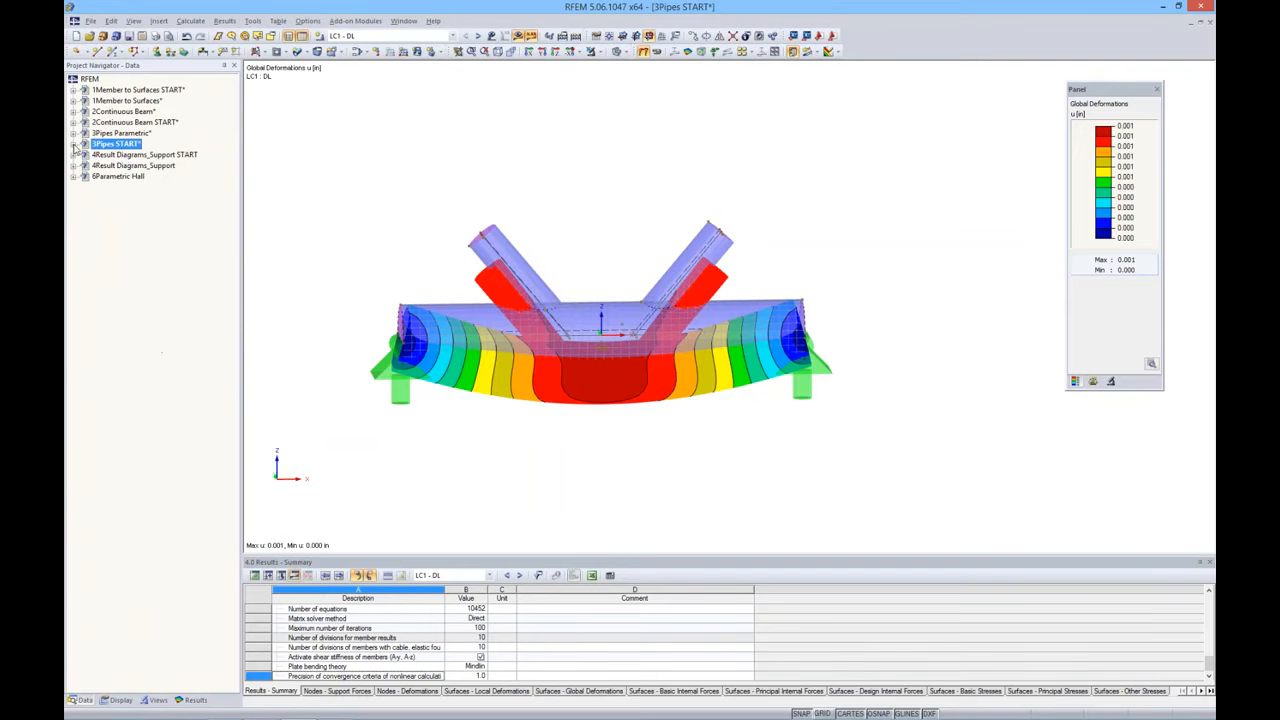
{"action": "double_click", "coordinate": [127, 155]}
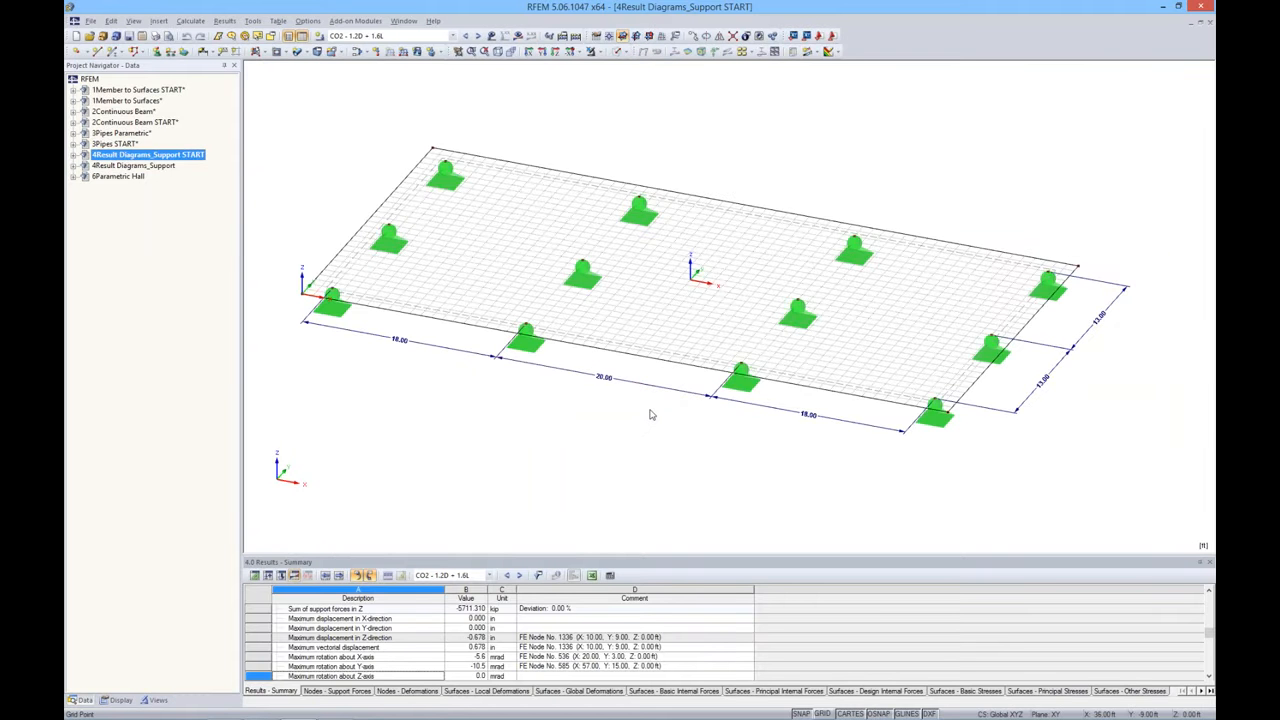
Review the slab's surface properties, and display the surface loads of LC1 Dead Load and LC2 Live Load
{"action": "double_click", "coordinate": [670, 357]}
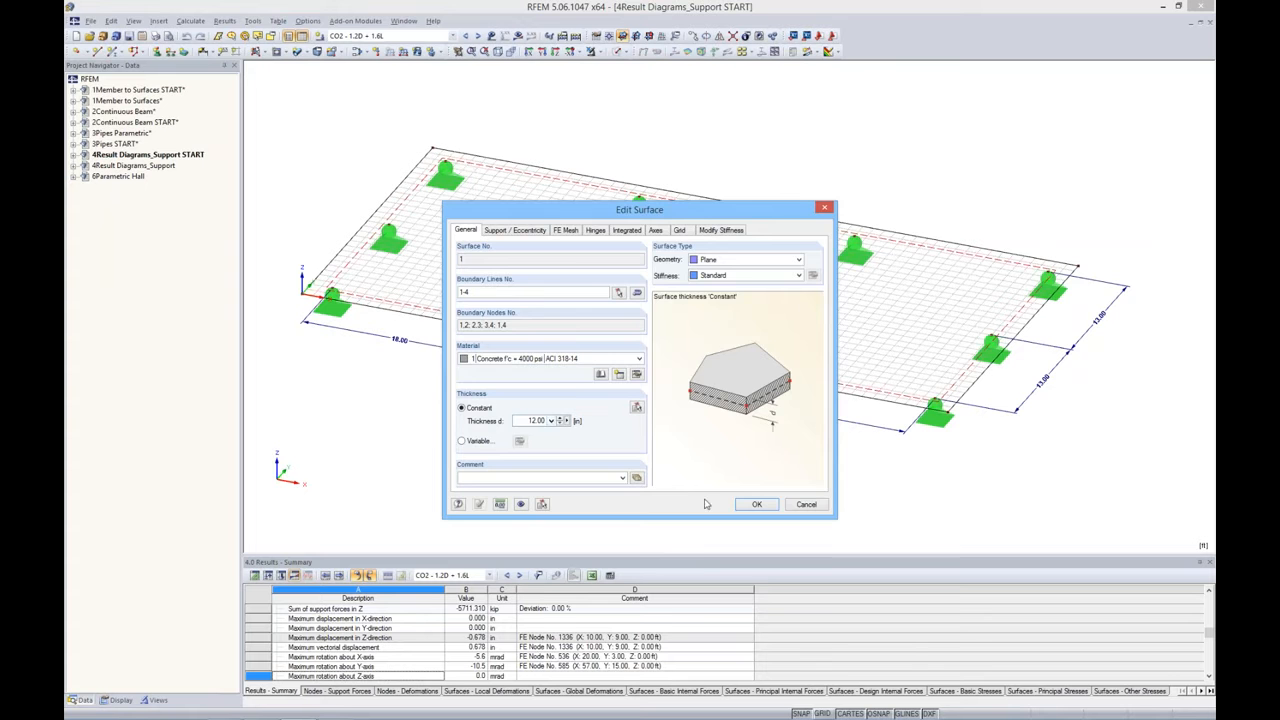
{"action": "left_click", "coordinate": [752, 504]}
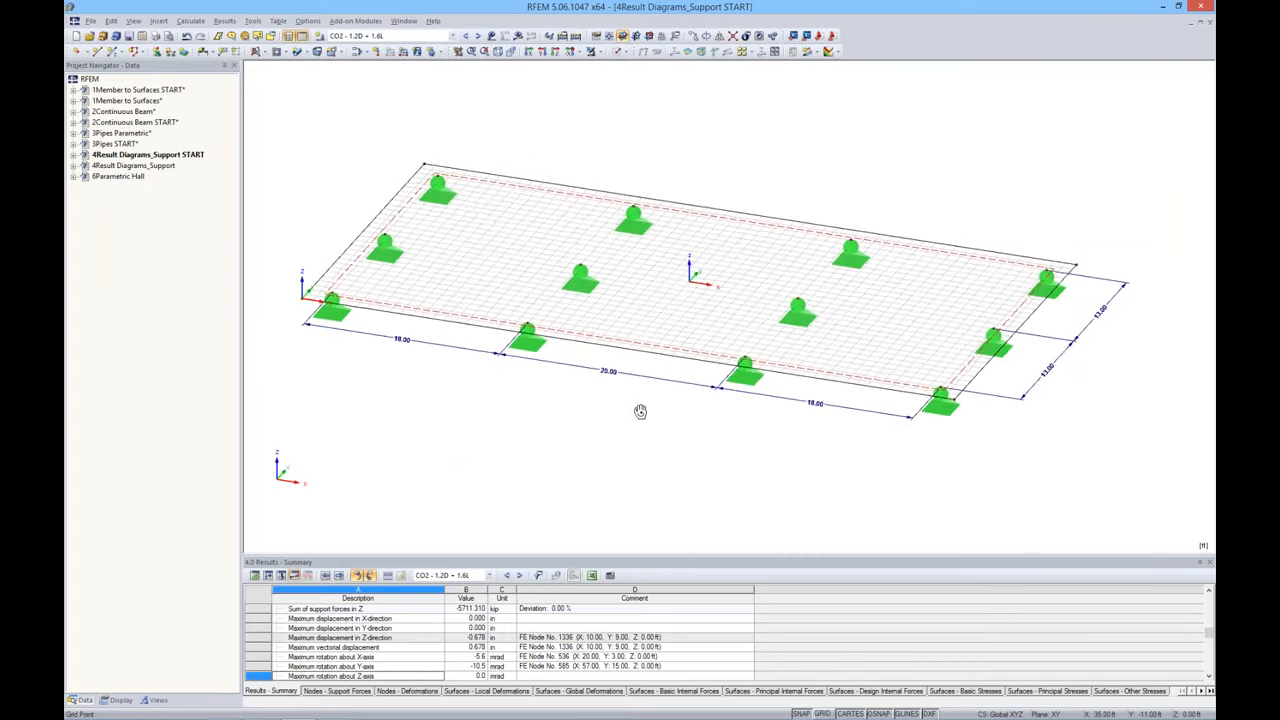
{"action": "left_click", "coordinate": [452, 35]}
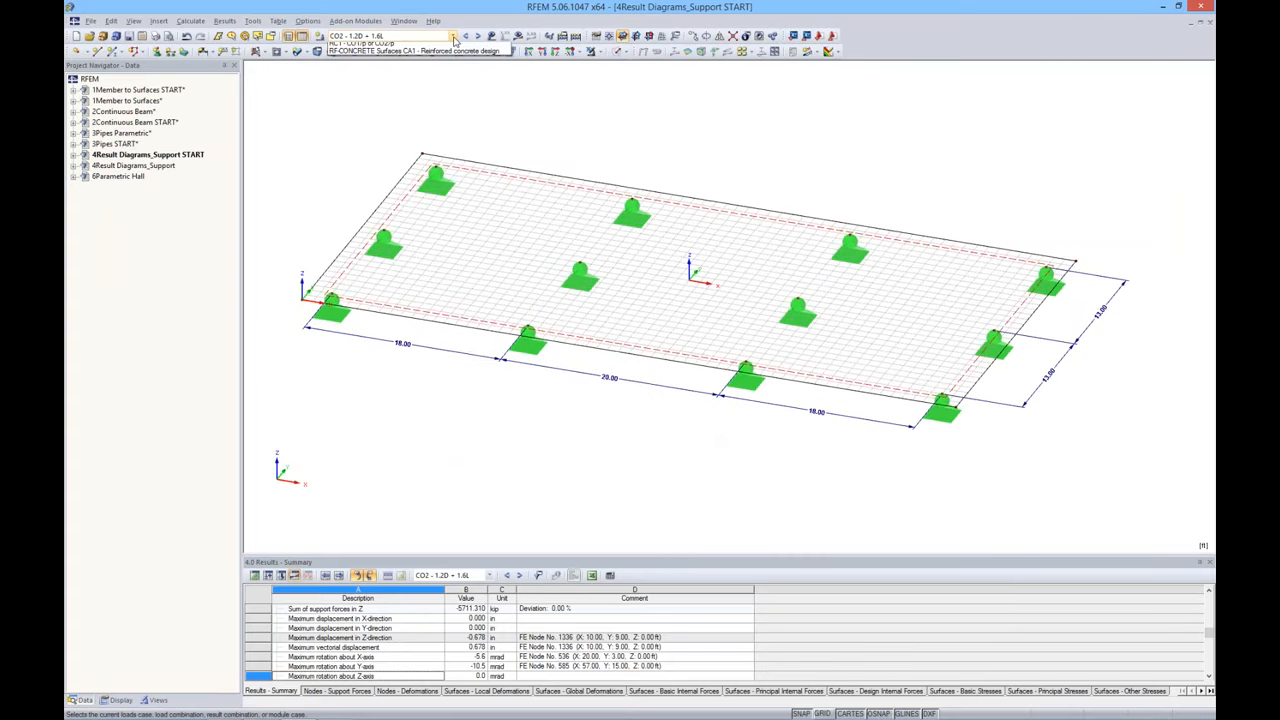
{"action": "left_click", "coordinate": [438, 48]}
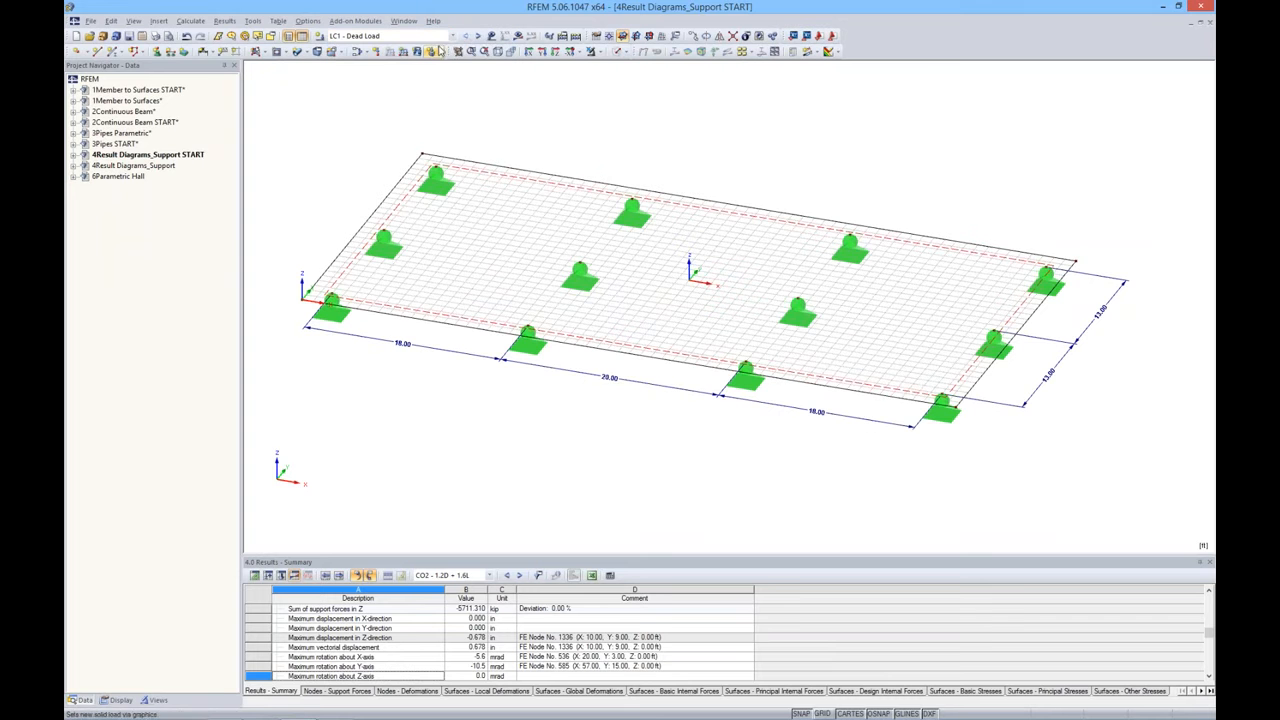
{"action": "left_click", "coordinate": [491, 35]}
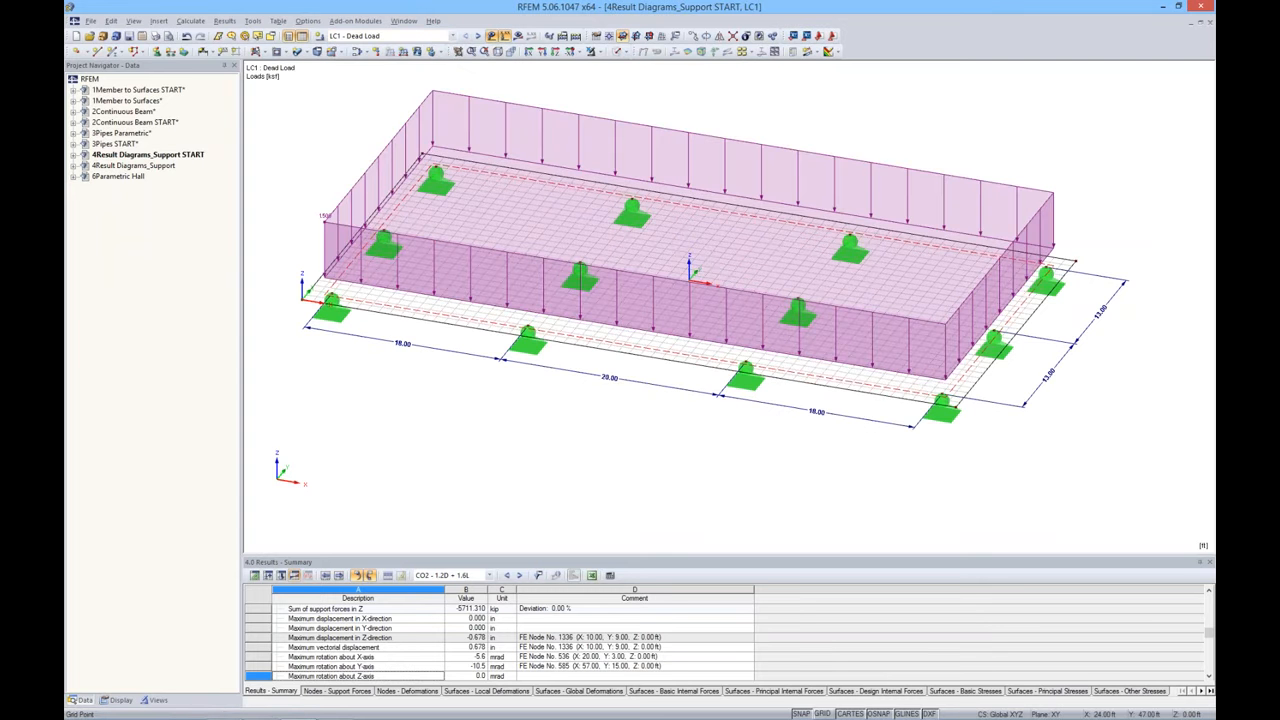
{"action": "middle_click_drag", "start_coordinate": [749, 116], "coordinate": [742, 154]}
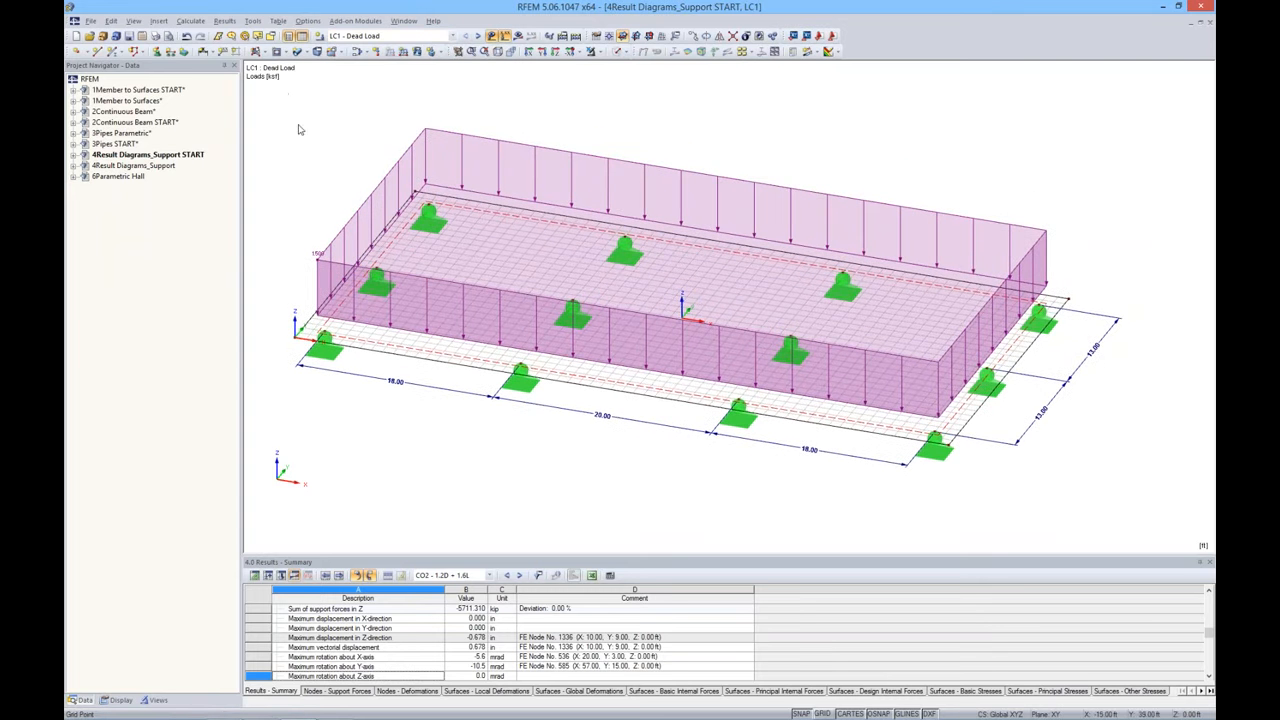
{"action": "left_click", "coordinate": [479, 36]}
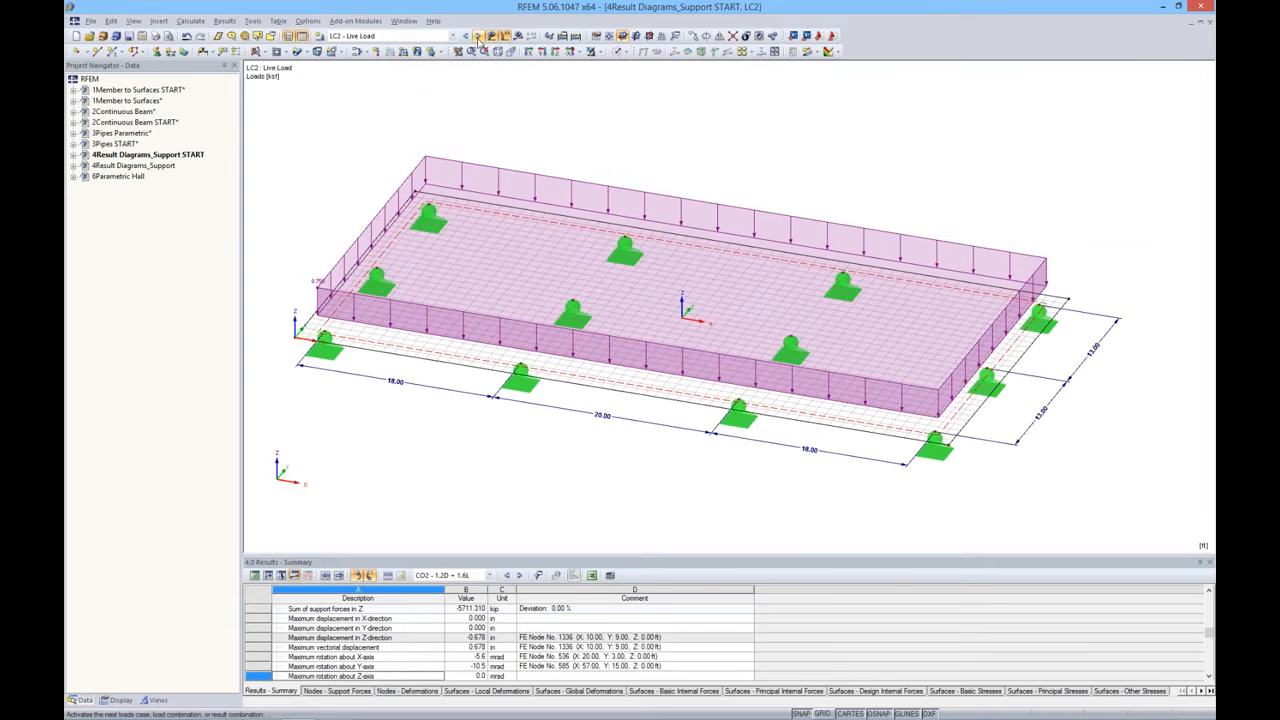
Display the slab loads of load combination CO1 - 1.4D, and switch to result combination RC1 - CO1/p or CO2/p
{"action": "left_click", "coordinate": [479, 36]}
{"action": "left_click", "coordinate": [453, 35]}
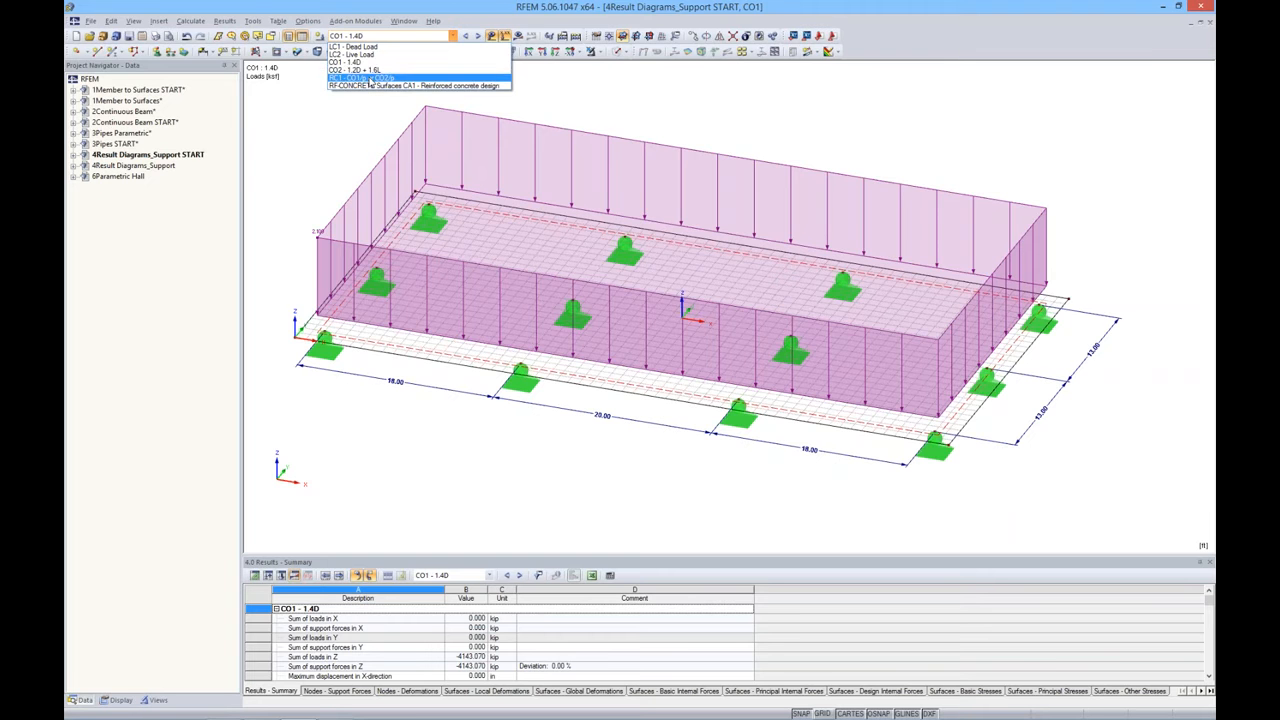
{"action": "left_click", "coordinate": [371, 79]}
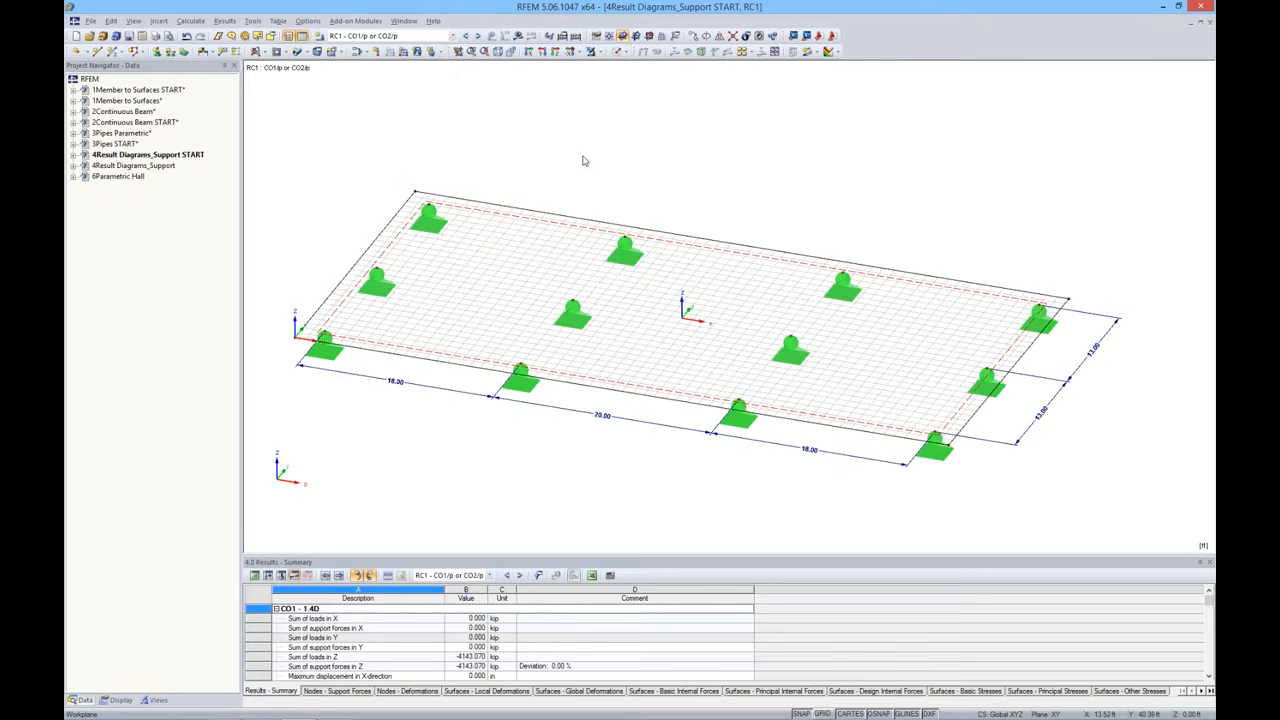
Show the required top reinforcement of RF-CONCRETE Surfaces CA1 as isobands and examine it around the slab's interior supports
{"action": "left_click", "coordinate": [454, 37]}
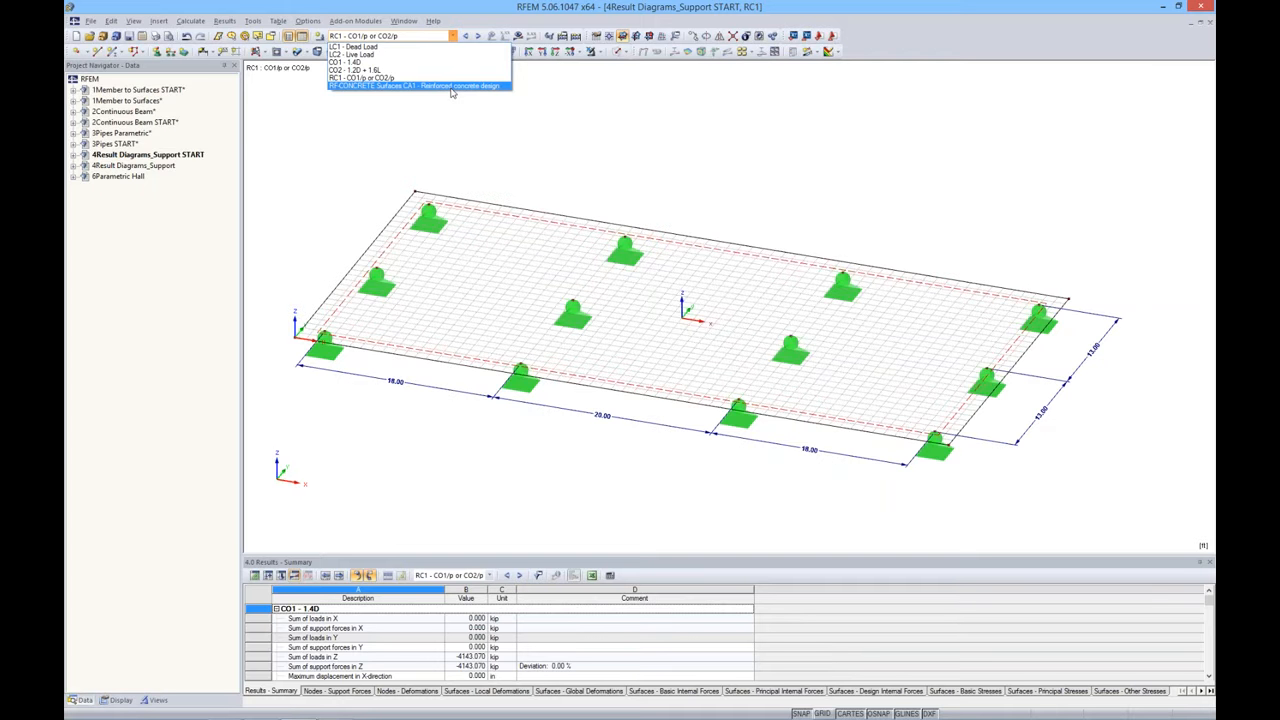
{"action": "left_click", "coordinate": [378, 88]}
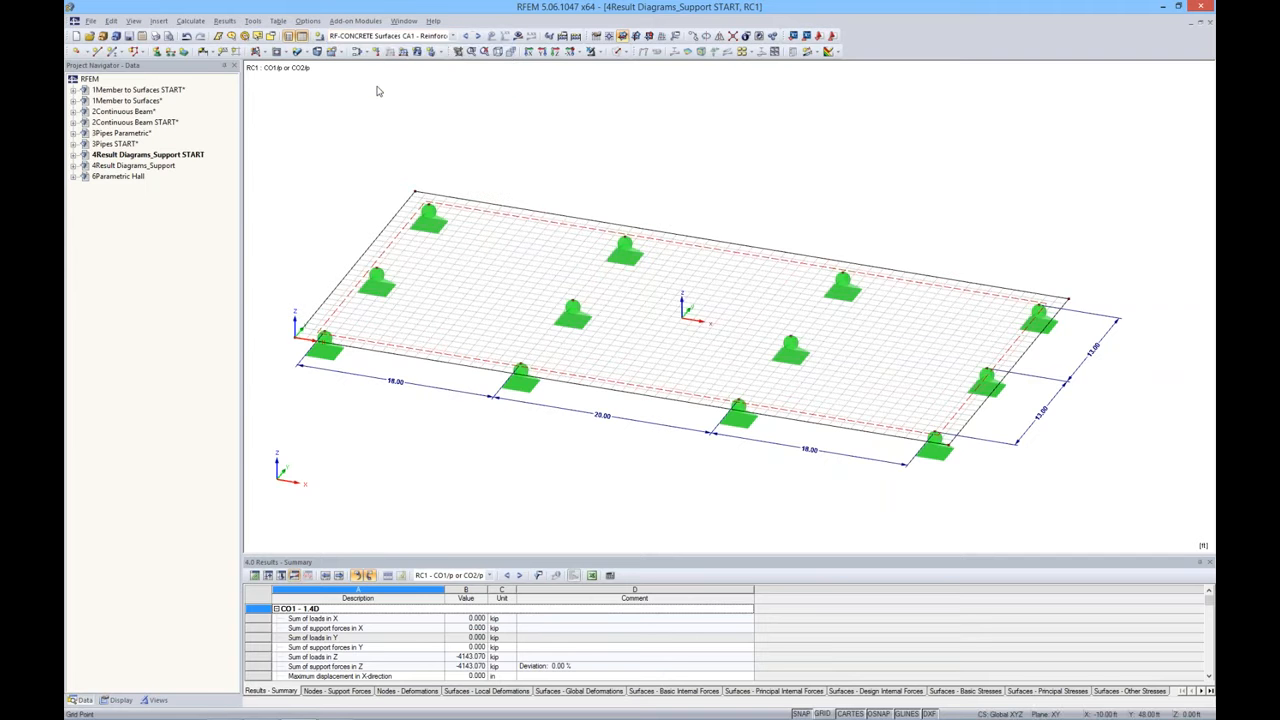
{"action": "left_click", "coordinate": [518, 36]}
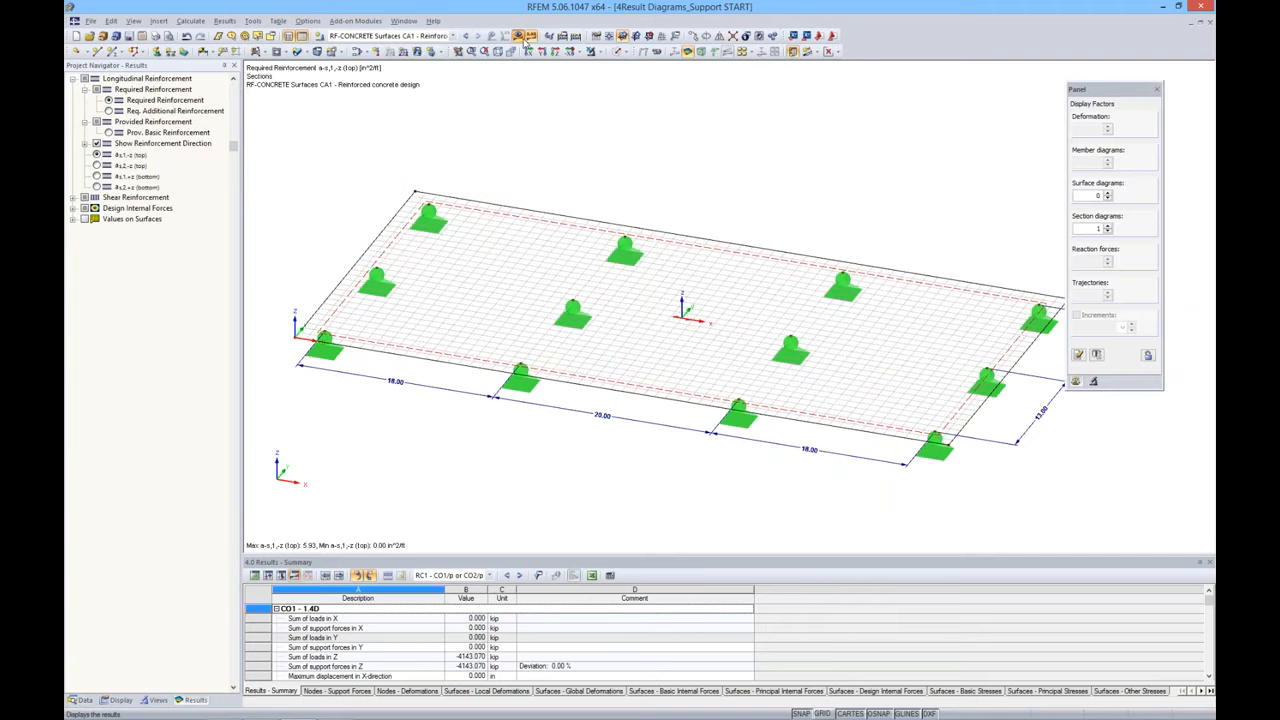
{"action": "middle_click_drag", "start_coordinate": [601, 168], "coordinate": [574, 126]}
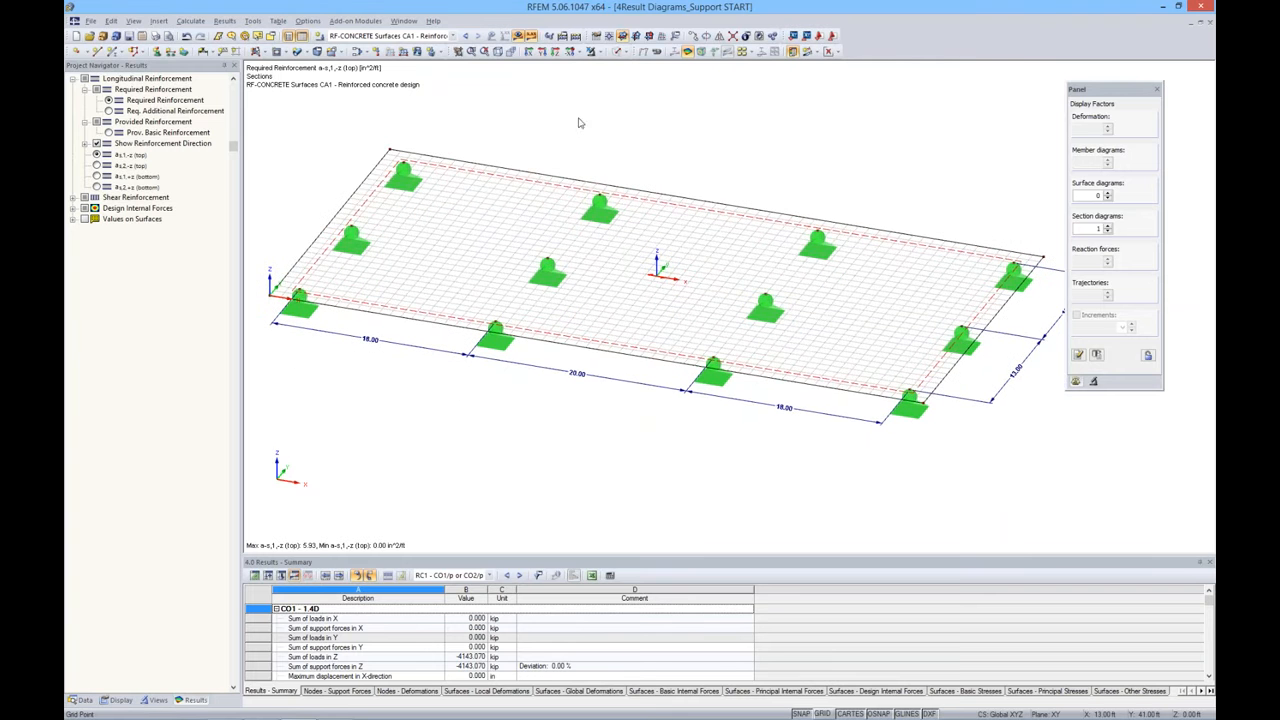
{"action": "left_click", "coordinate": [840, 52]}
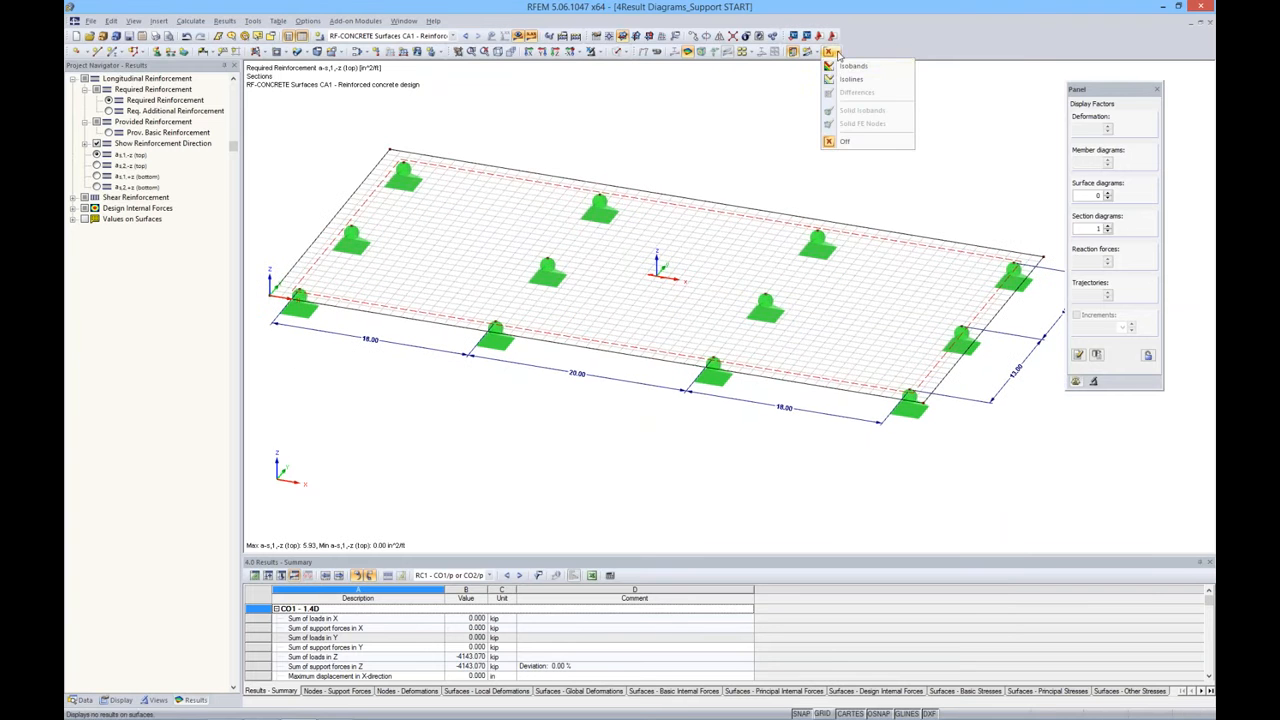
{"action": "left_click", "coordinate": [865, 67]}
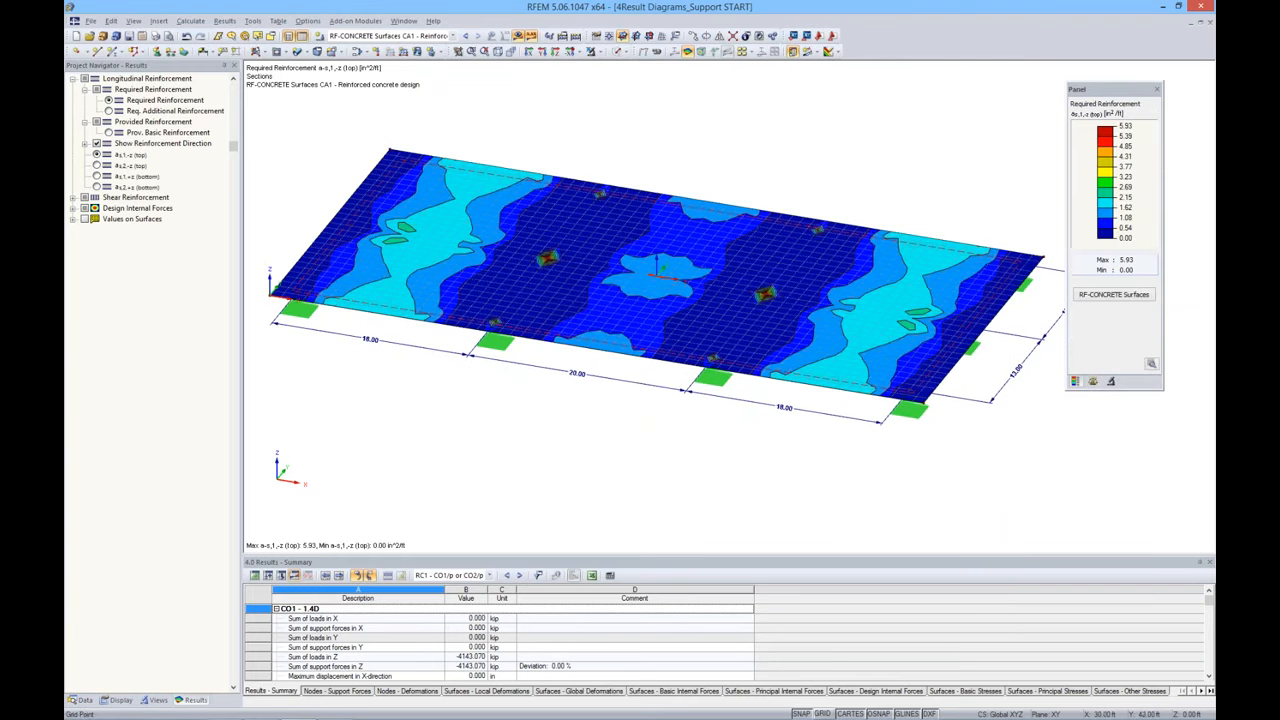
{"action": "middle_click_drag", "start_coordinate": [770, 143], "coordinate": [772, 146], "text": "ctrl"}
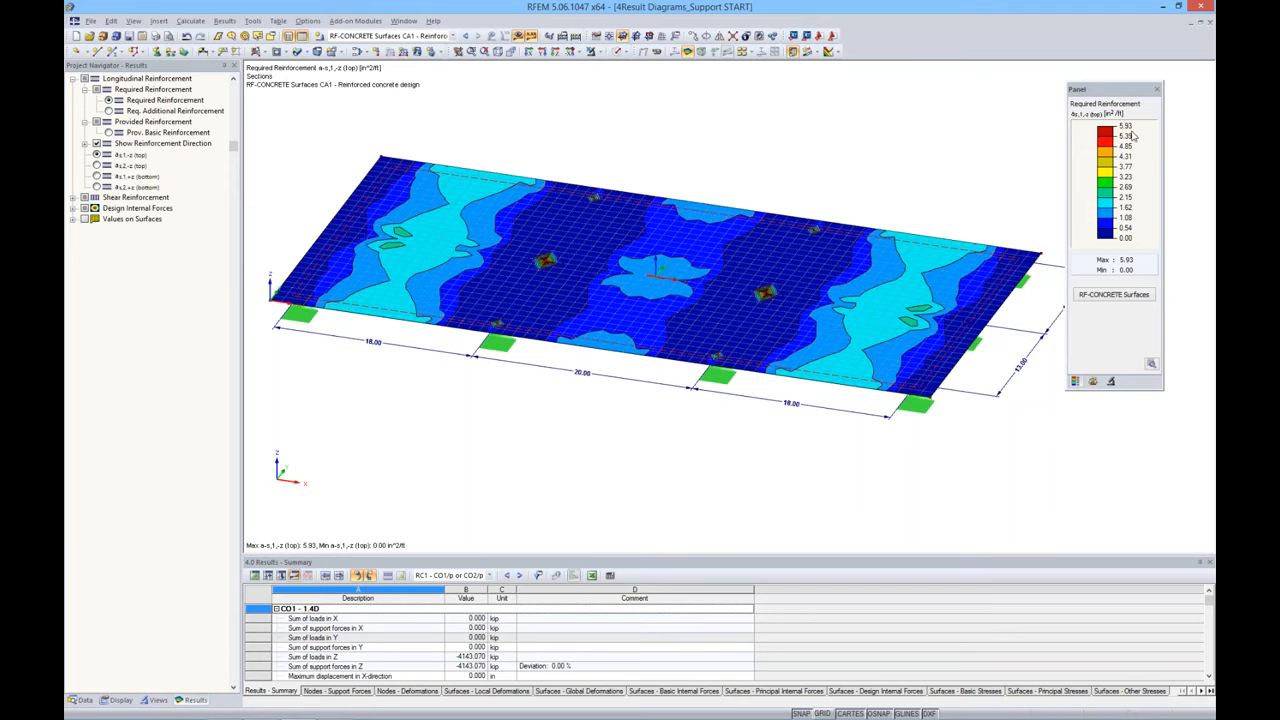
{"action": "scroll", "coordinate": [759, 324], "scroll_direction": "up", "scroll_amount": 3}
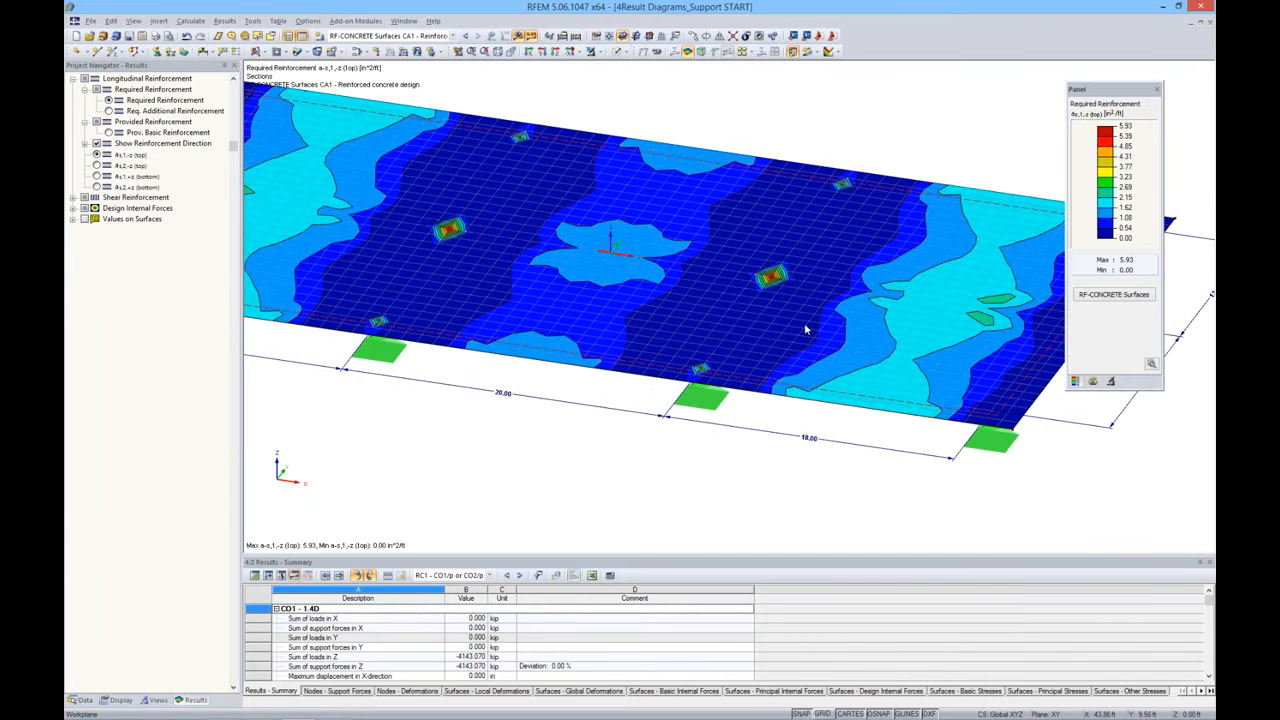
{"action": "scroll", "coordinate": [806, 329], "scroll_direction": "down", "scroll_amount": 1}
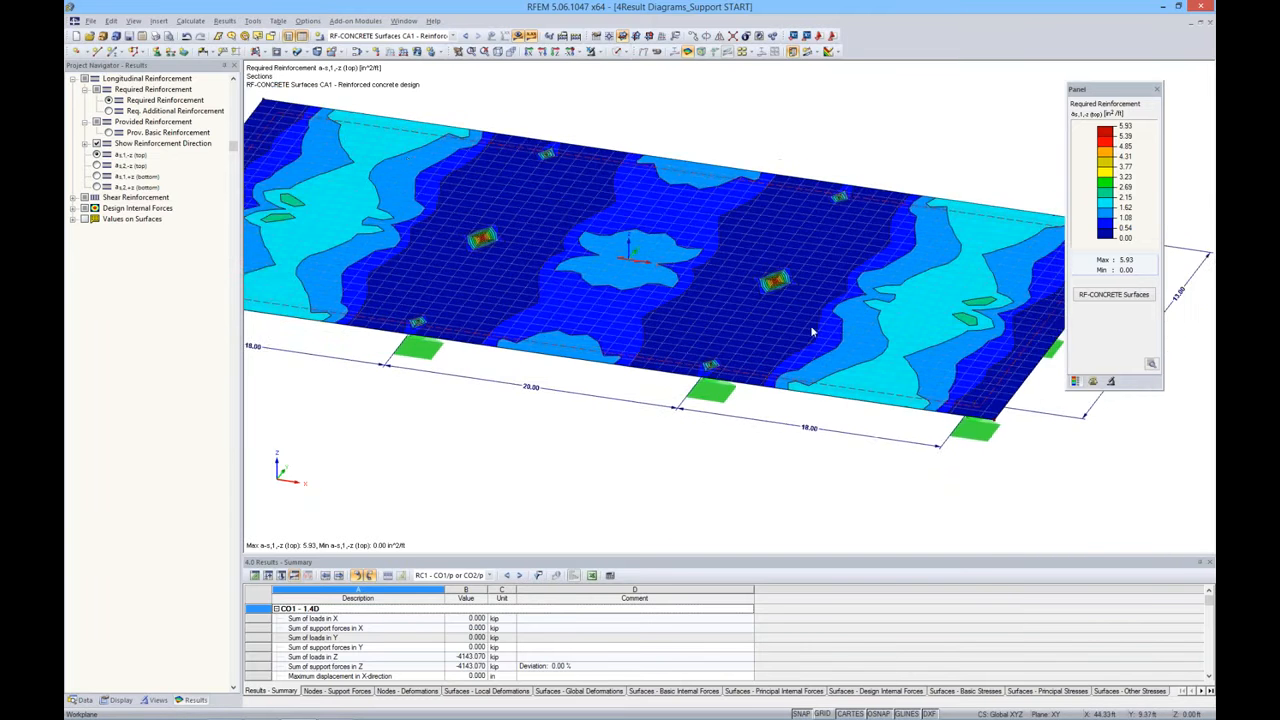
Review the slab's m-y basic internal forces for RC1 and display the maximum von Mises equivalent stresses
{"action": "left_click", "coordinate": [465, 37]}
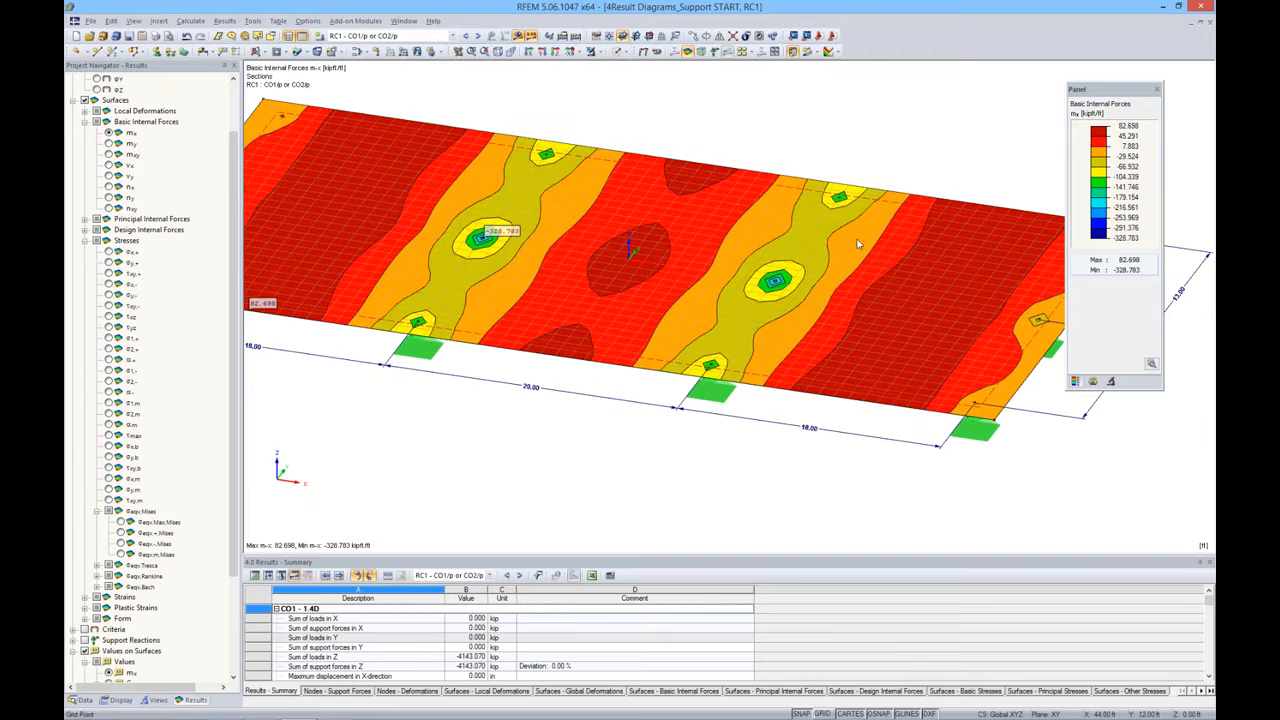
{"action": "scroll", "coordinate": [861, 216], "scroll_direction": "down", "scroll_amount": 2}
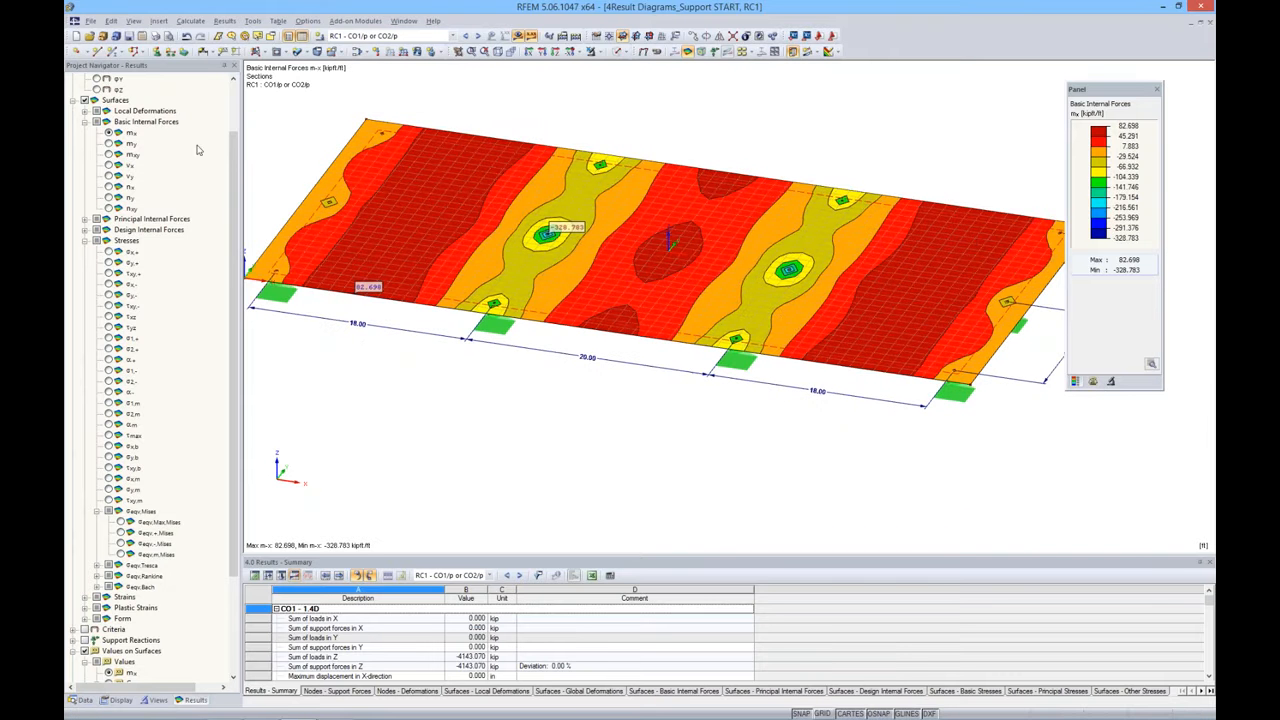
{"action": "left_click", "coordinate": [108, 144]}
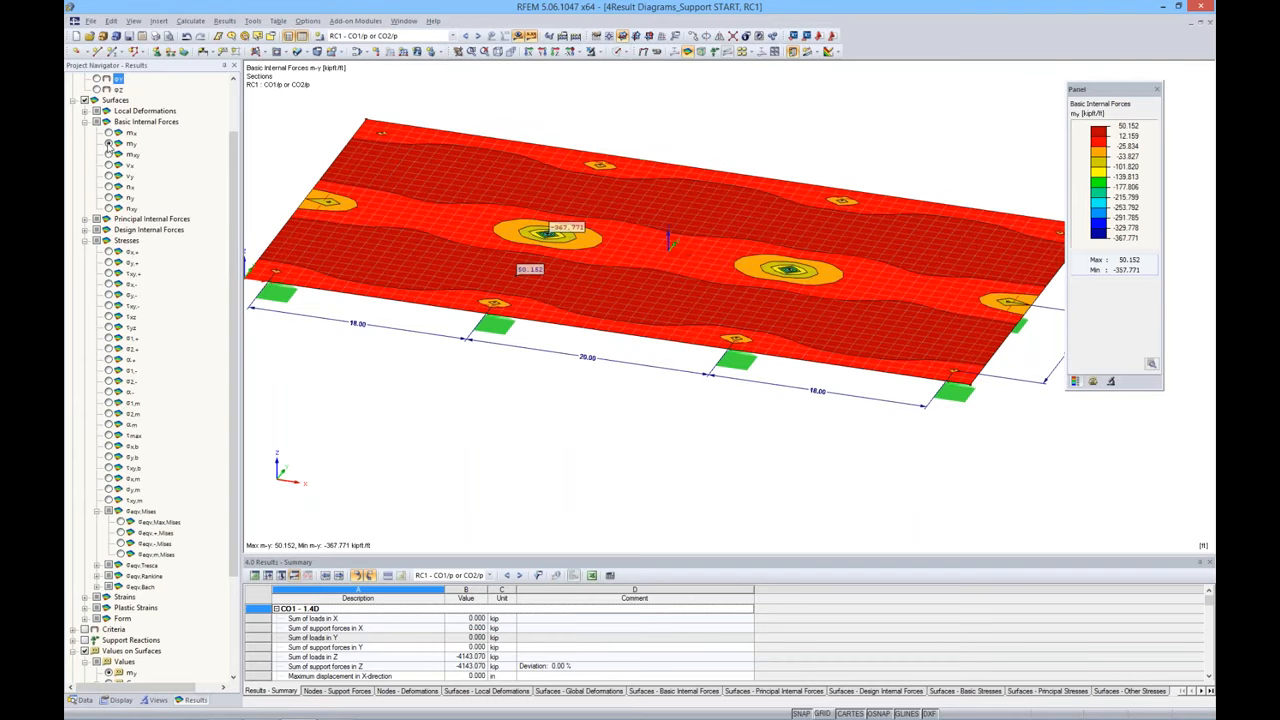
{"action": "scroll", "coordinate": [228, 226], "scroll_direction": "down", "scroll_amount": 2}
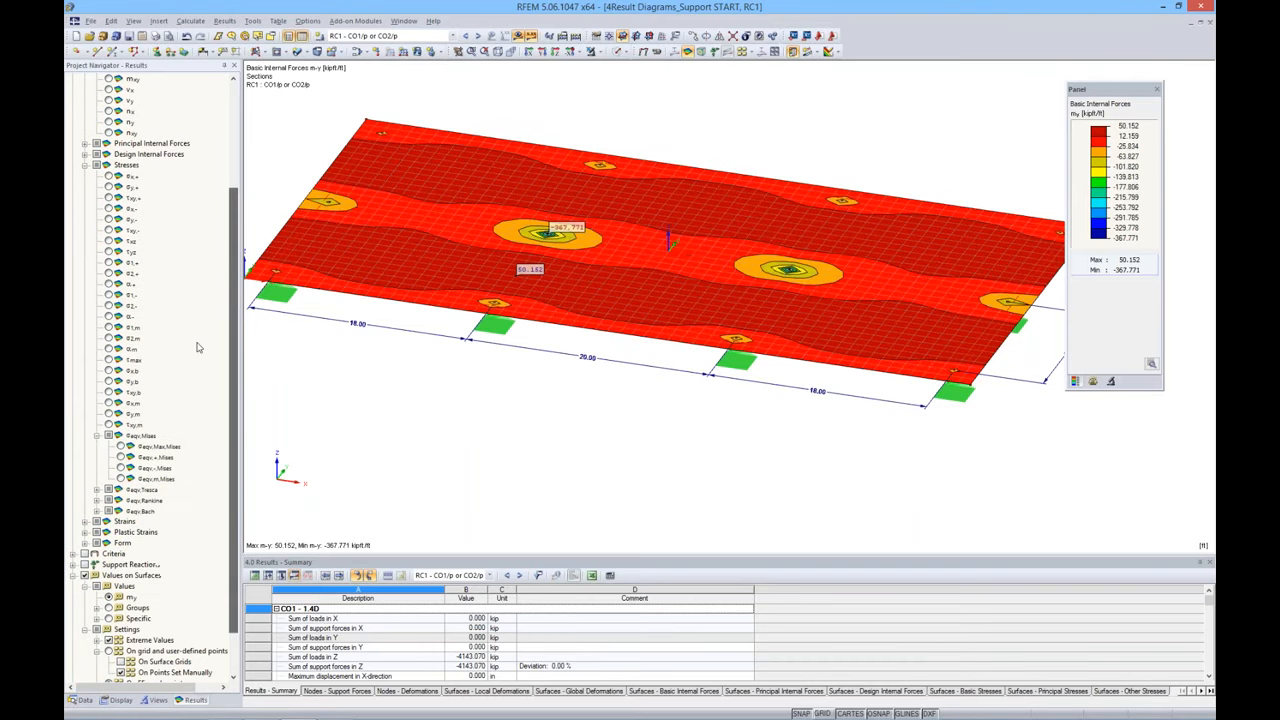
{"action": "left_click", "coordinate": [121, 447]}
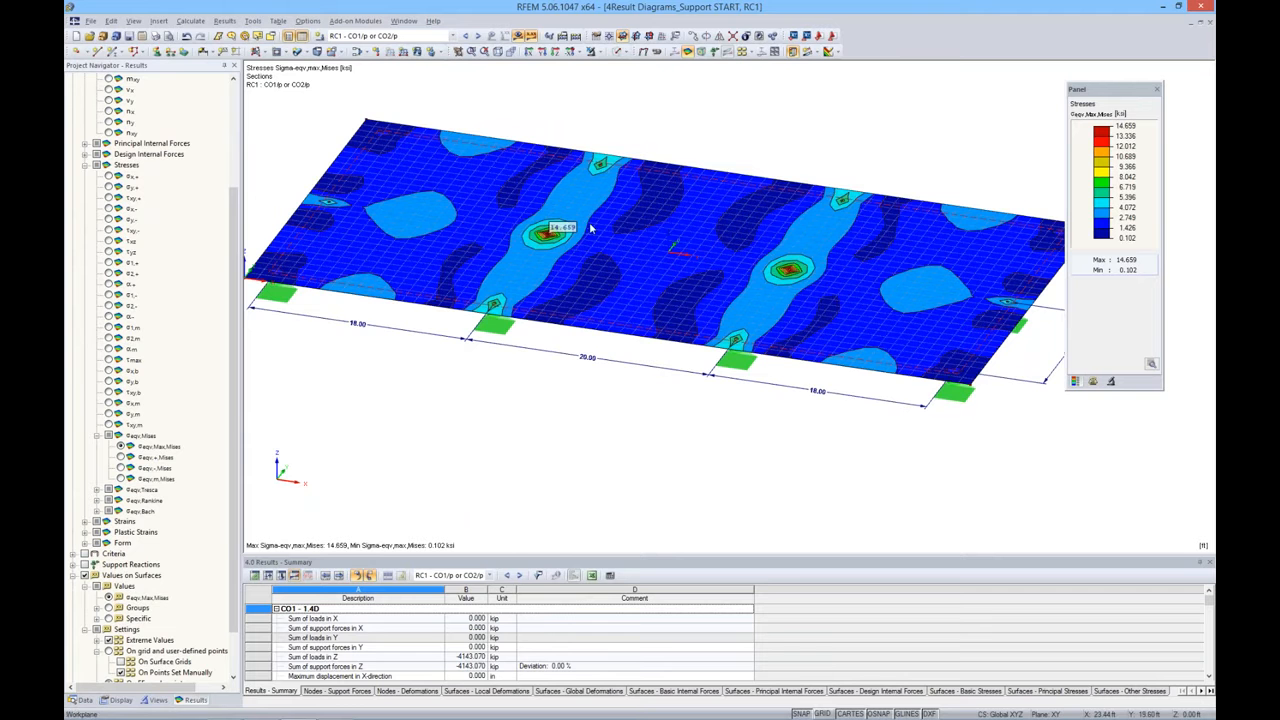
{"action": "scroll", "coordinate": [545, 245], "scroll_direction": "down", "scroll_amount": 3}
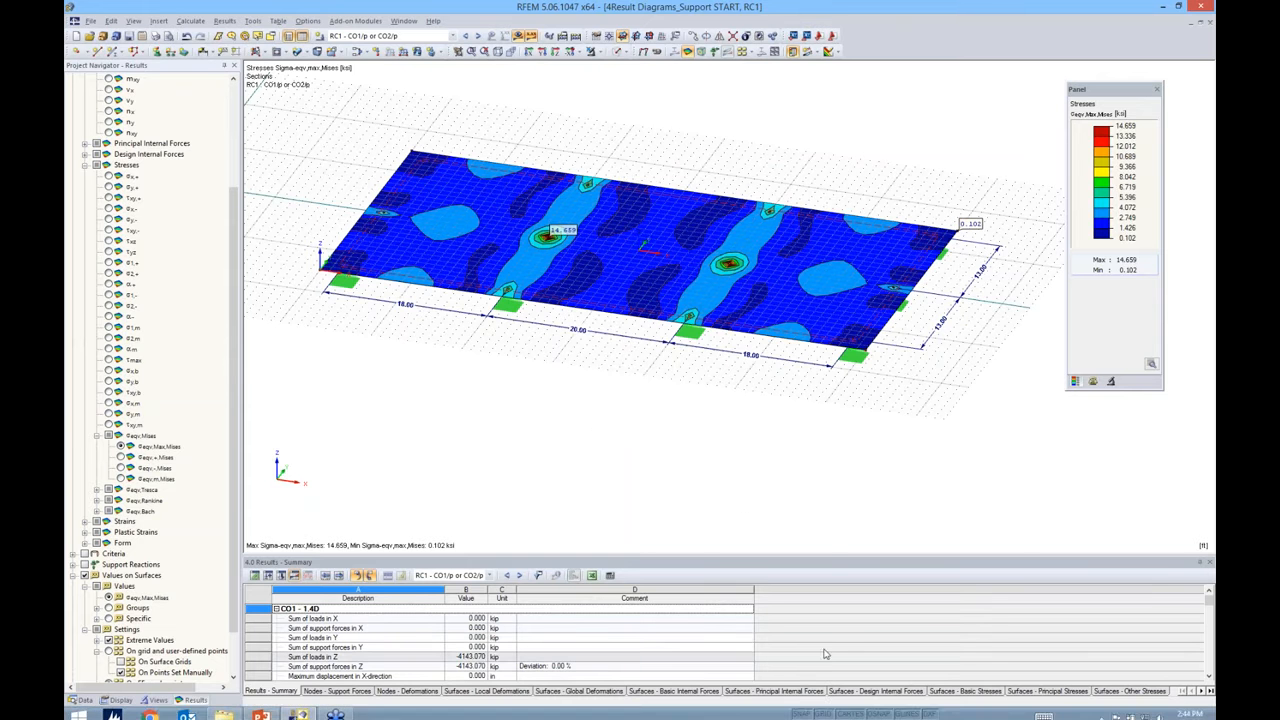
Review the work plane, grid and snap settings, and accept them
{"action": "right_click", "coordinate": [824, 713]}
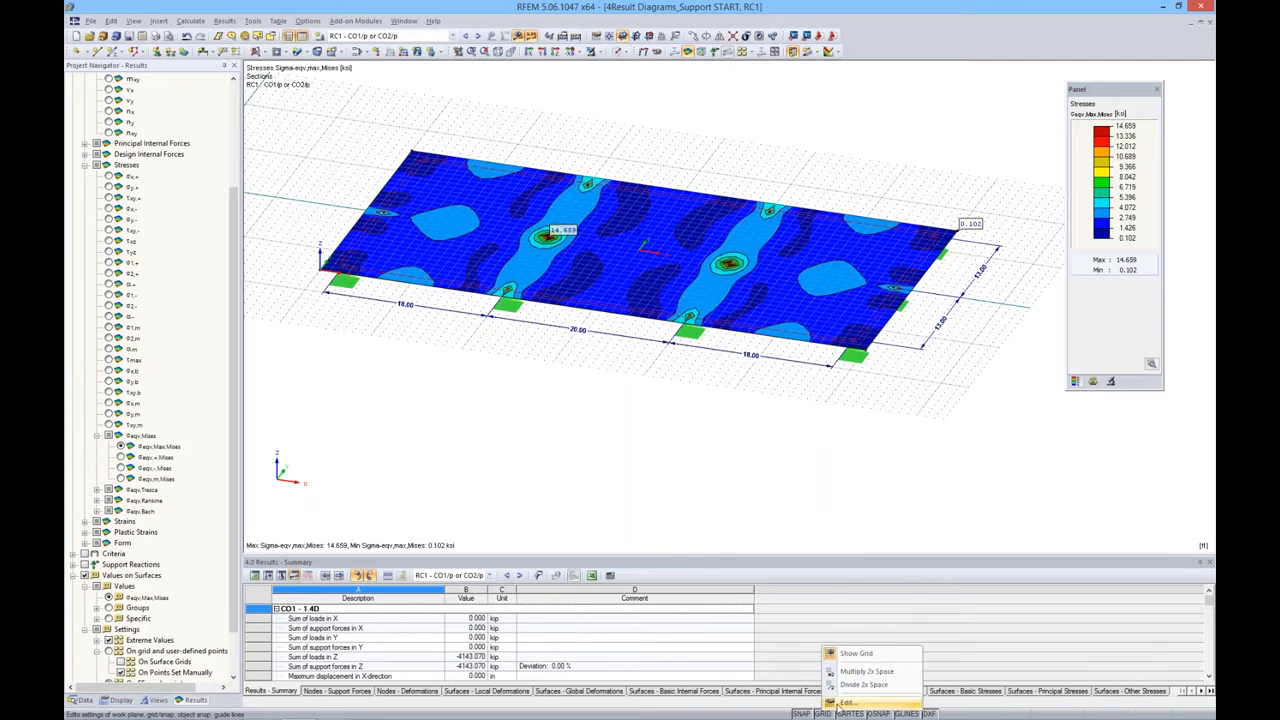
{"action": "left_click", "coordinate": [837, 705]}
{"action": "left_click_drag", "start_coordinate": [697, 191], "coordinate": [667, 328]}
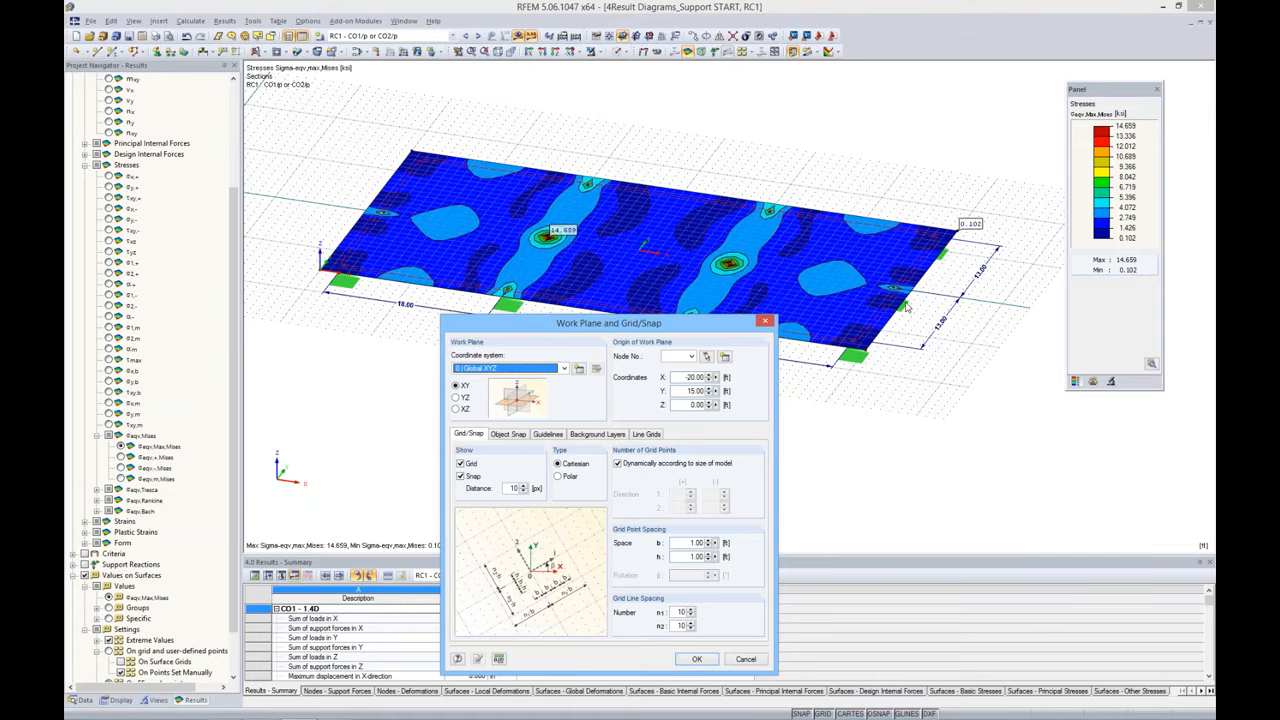
{"action": "left_click", "coordinate": [697, 659]}
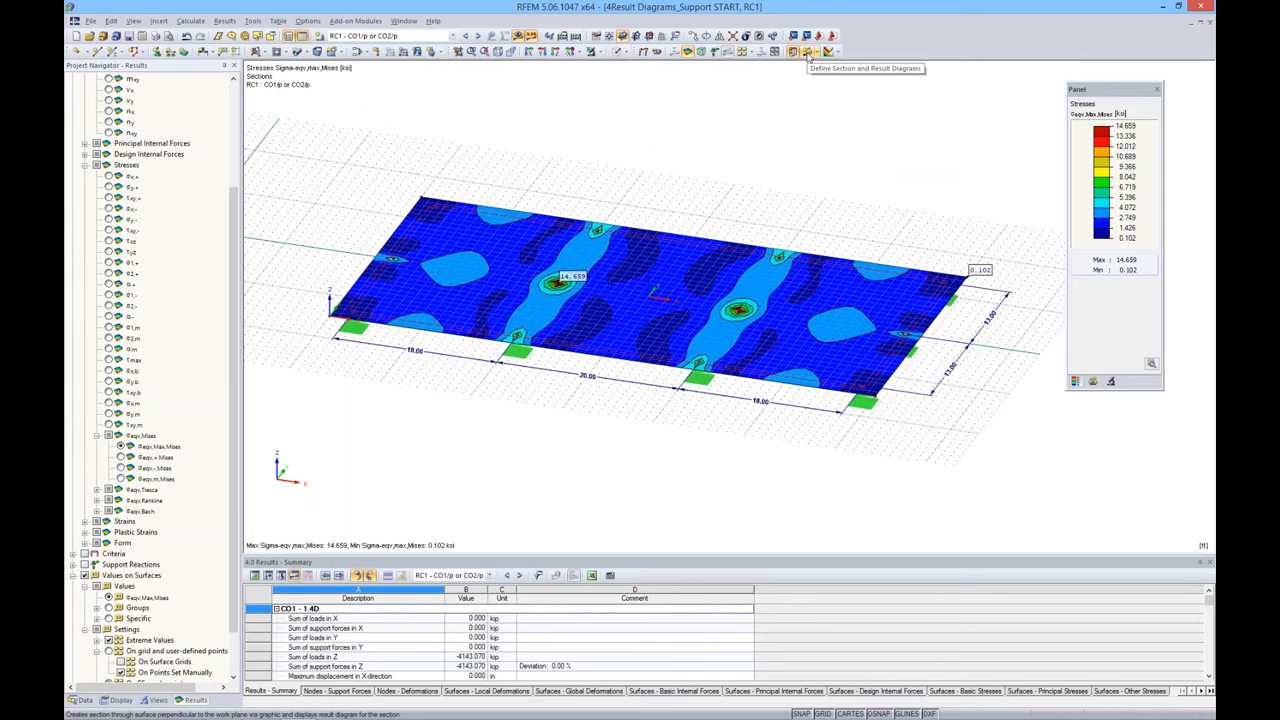
Cut a result section along the slab's longitudinal centreline at Y = 15 ft, and add the m-y moment to its diagrams
{"action": "left_click", "coordinate": [806, 51]}
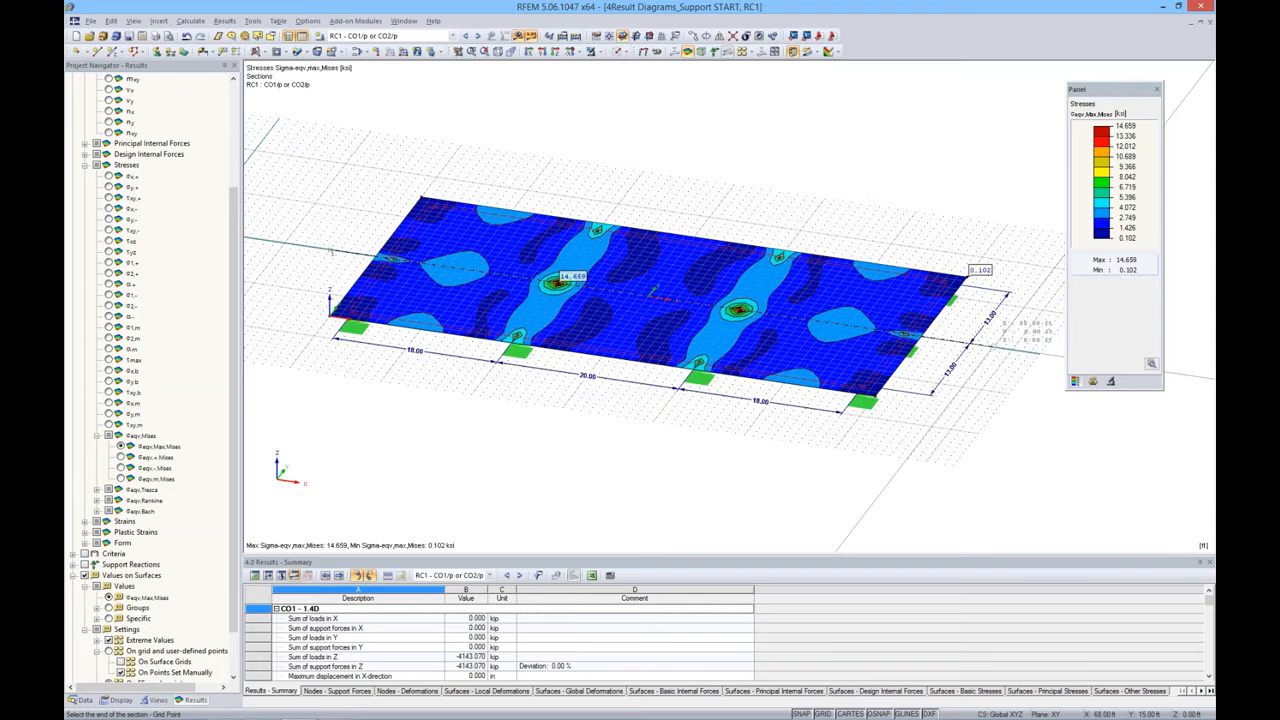
{"action": "left_click", "coordinate": [654, 291]}
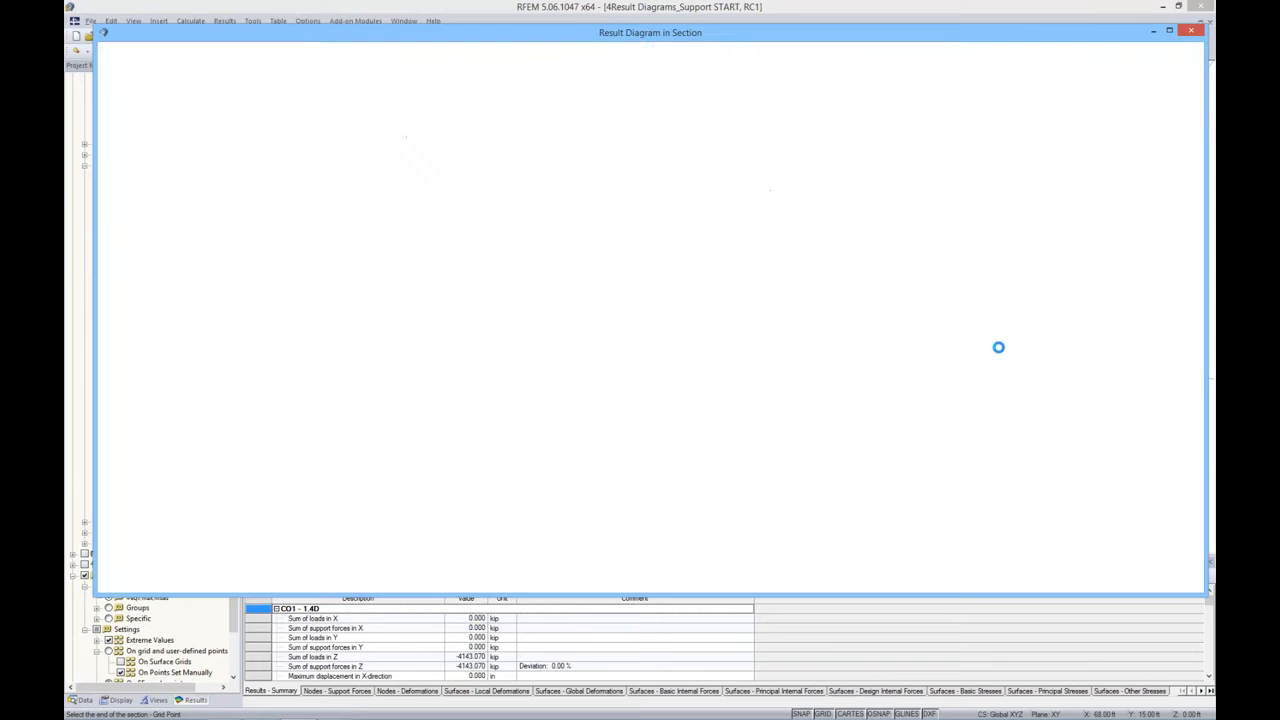
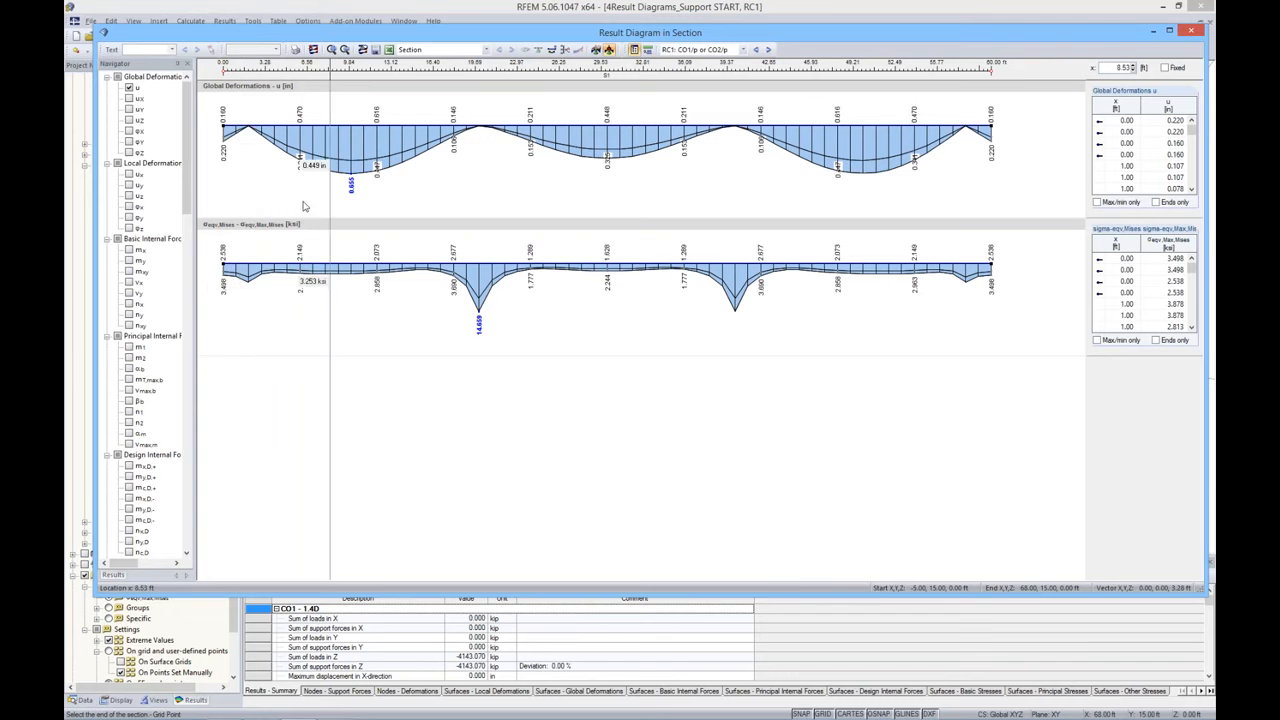
{"action": "left_click", "coordinate": [130, 261]}
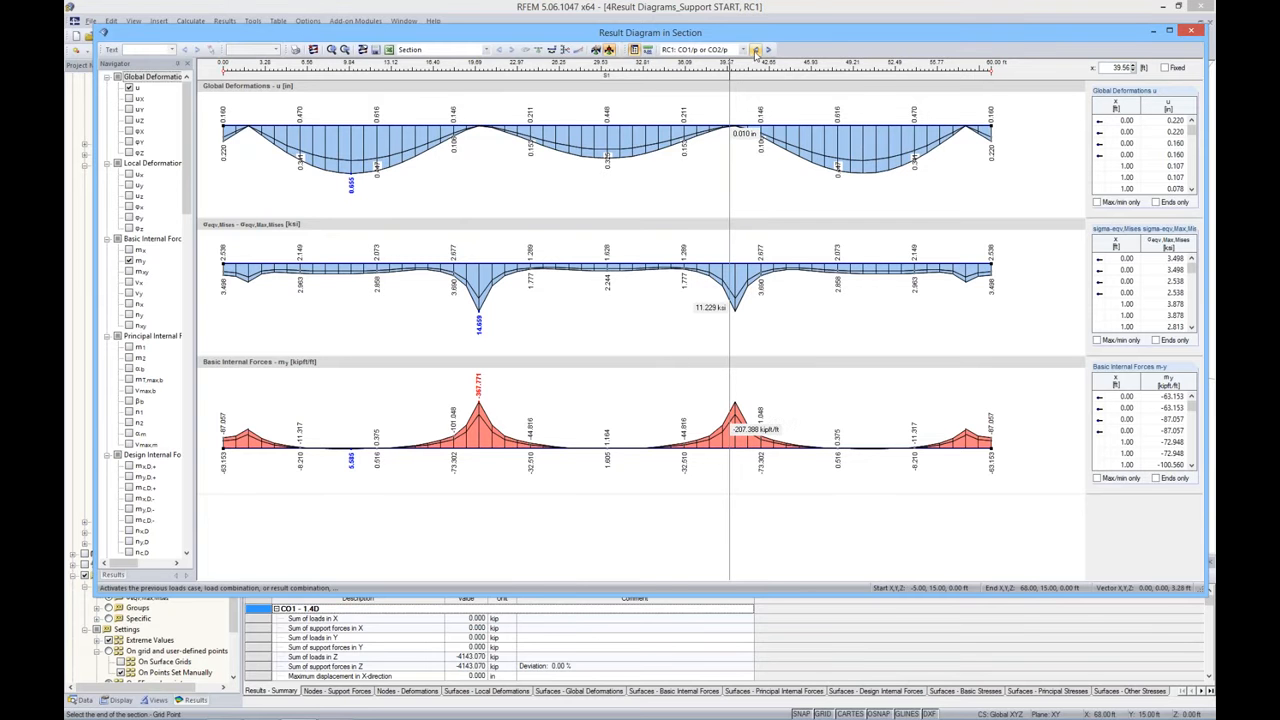
Compare the section diagrams across load combinations and the RF-CONCRETE Surfaces reinforcement, and return to RC1
{"action": "left_click", "coordinate": [756, 49]}
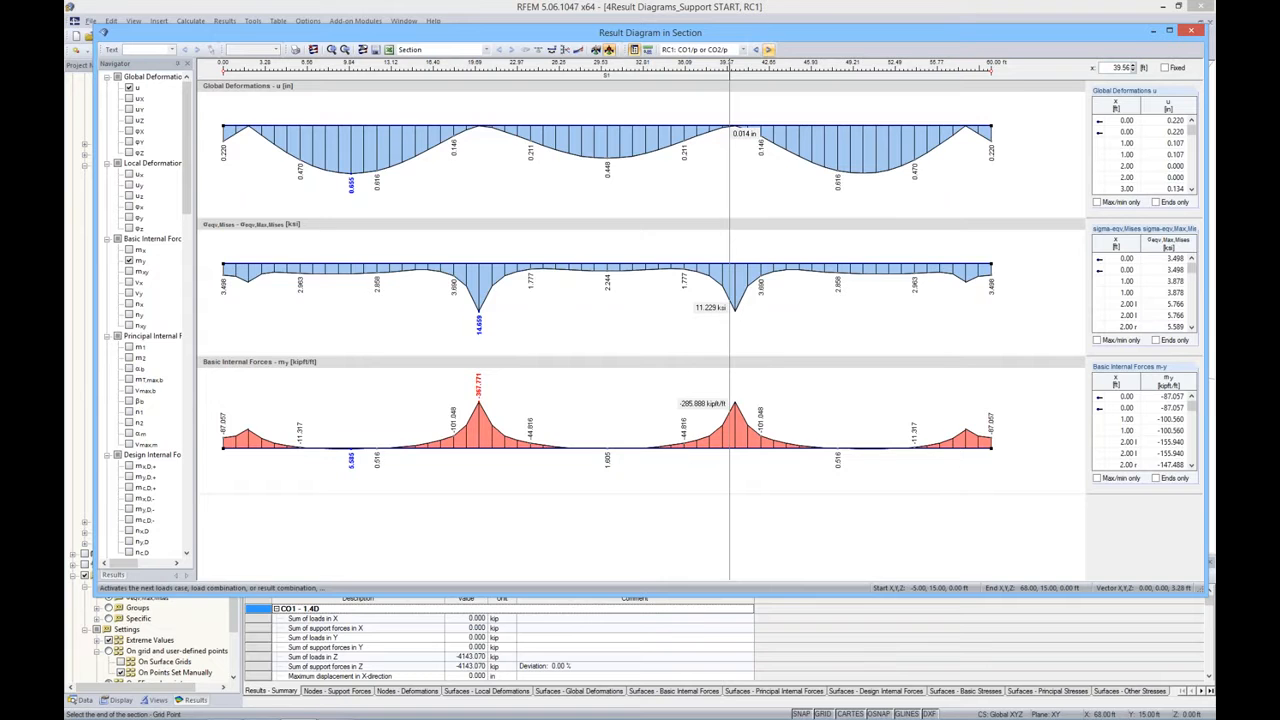
{"action": "left_click", "coordinate": [768, 49]}
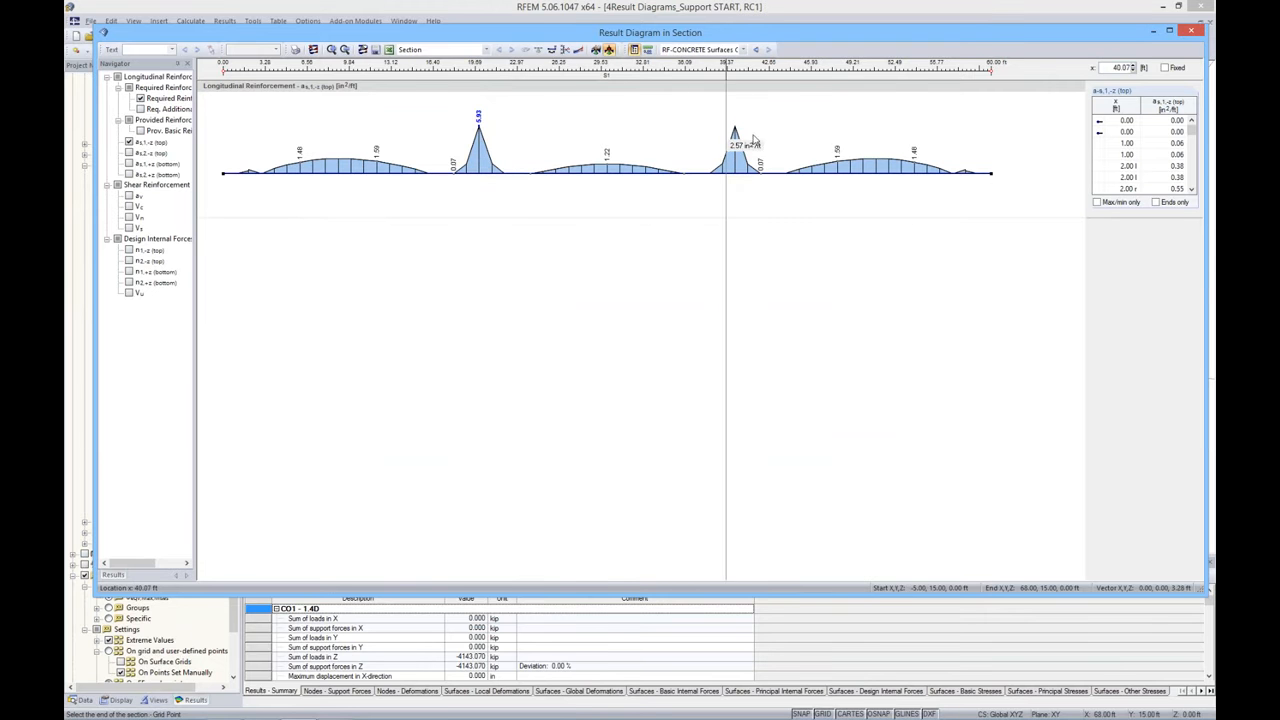
{"action": "left_click", "coordinate": [748, 55]}
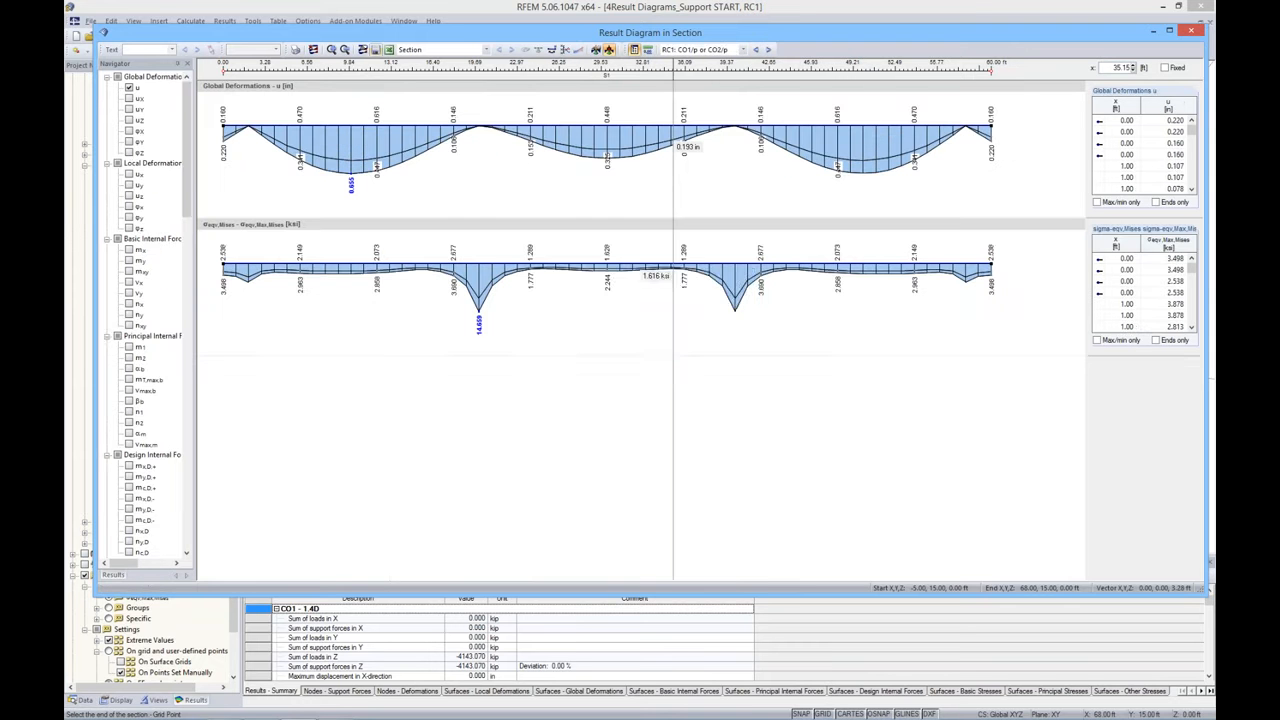
Save the section under the name Mid Section and close its result diagrams
{"action": "left_click", "coordinate": [376, 50]}
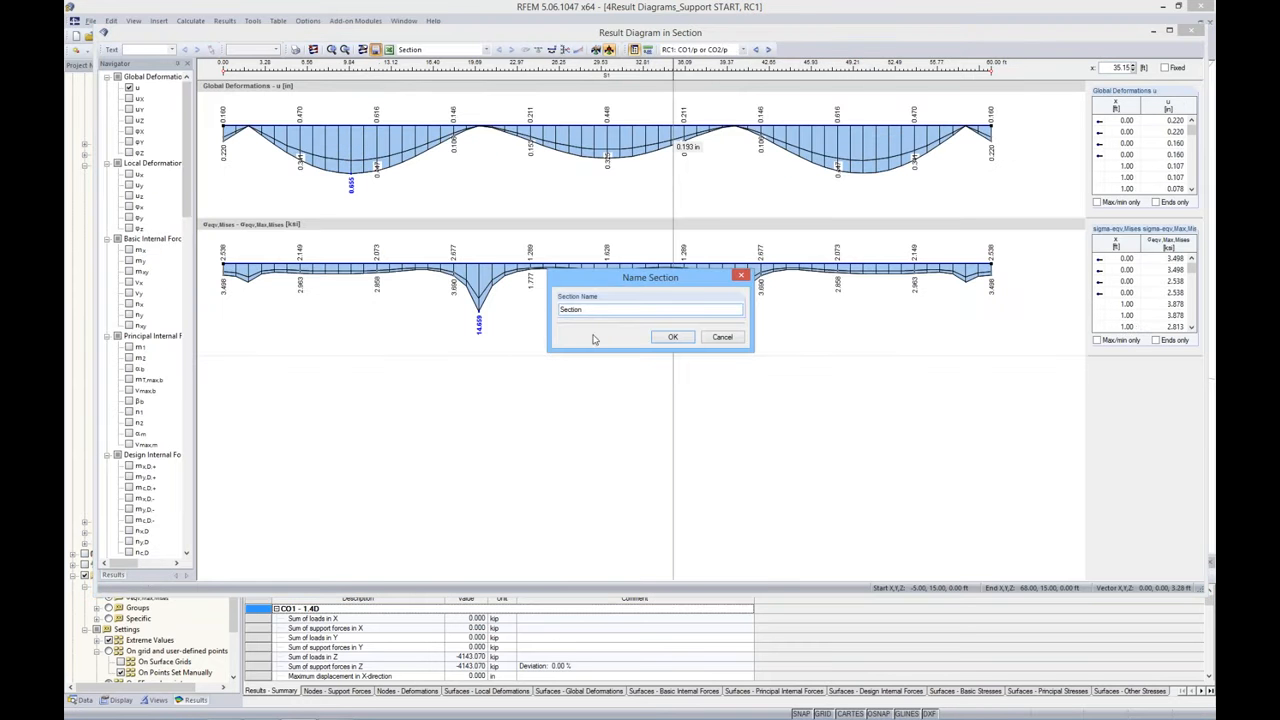
{"action": "left_click", "coordinate": [561, 309]}
{"action": "type", "text": "Mid"}
{"action": "key", "text": "Return"}
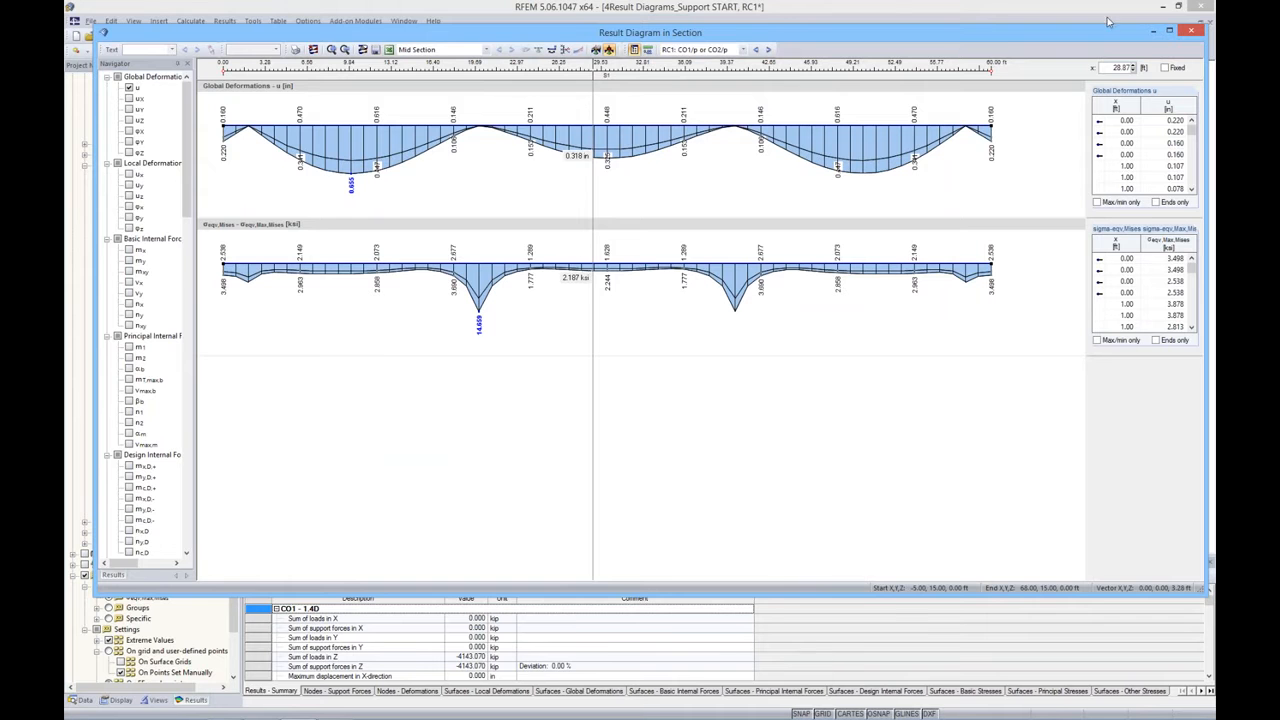
{"action": "left_click", "coordinate": [1191, 30]}
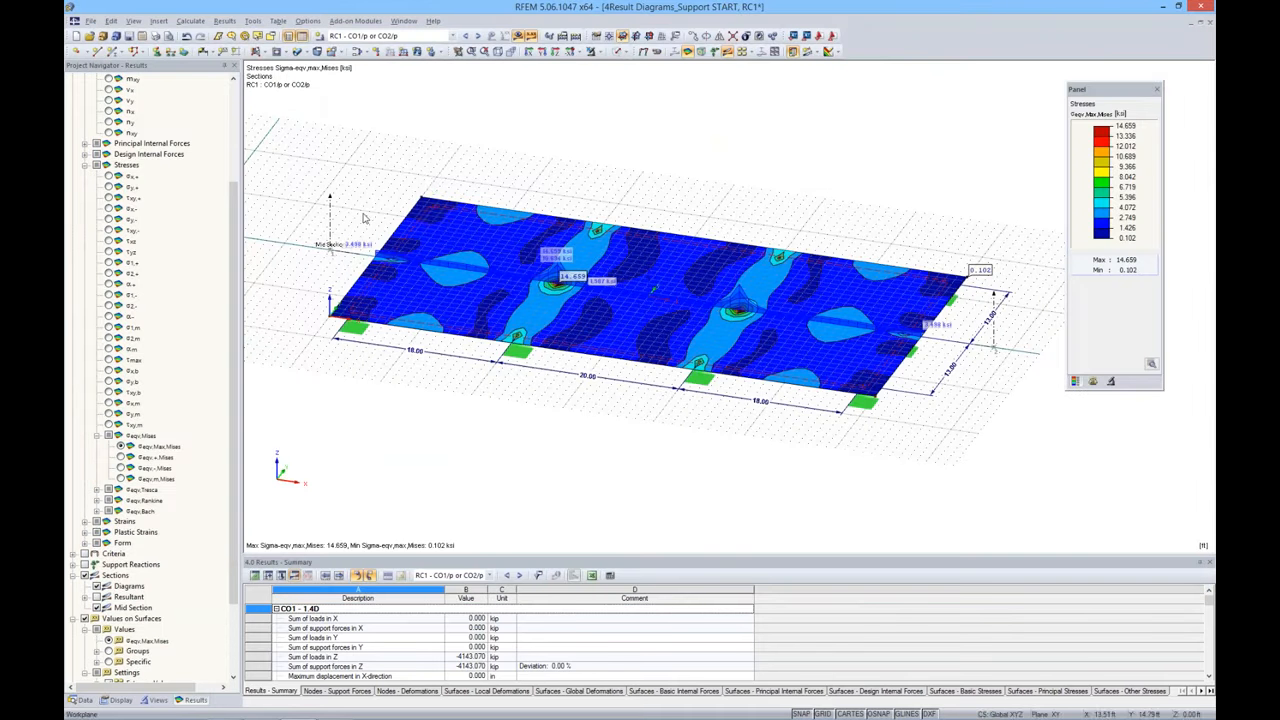
Turn off the surface isobands and show the Mid Section stress diagram for CO2 - 1.2D + 1.6L
{"action": "left_click", "coordinate": [832, 51]}
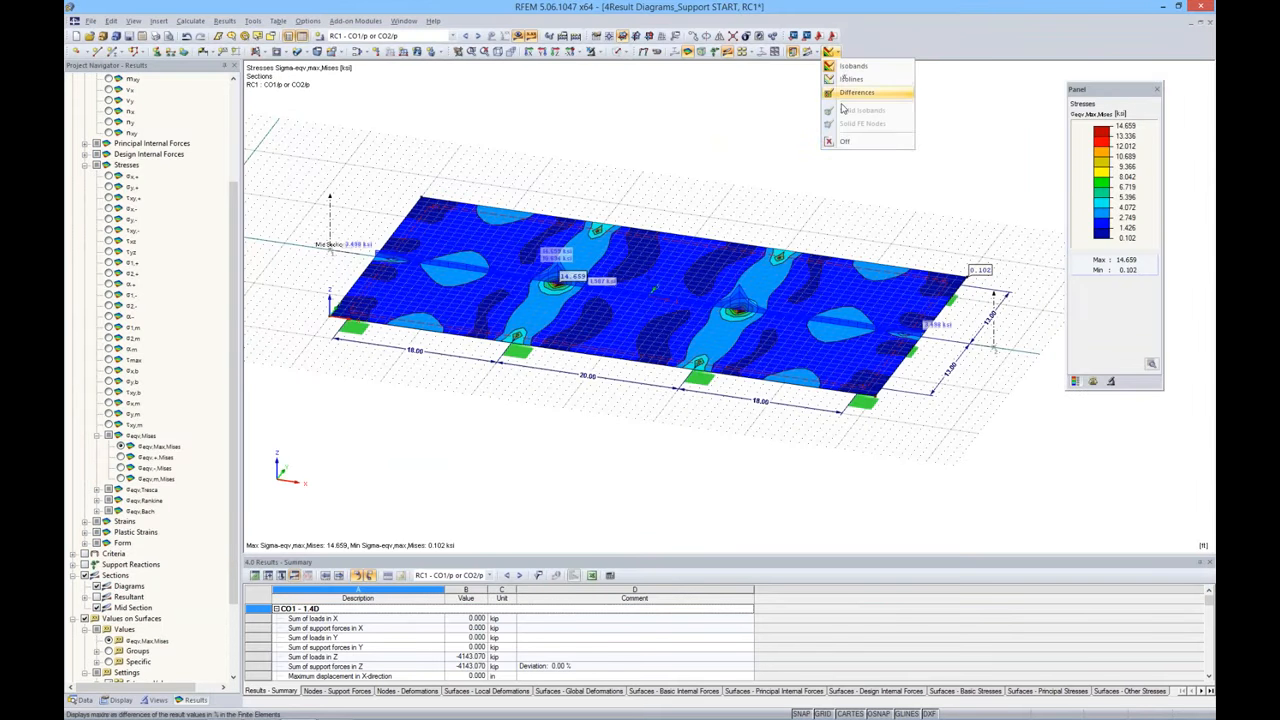
{"action": "left_click", "coordinate": [845, 141]}
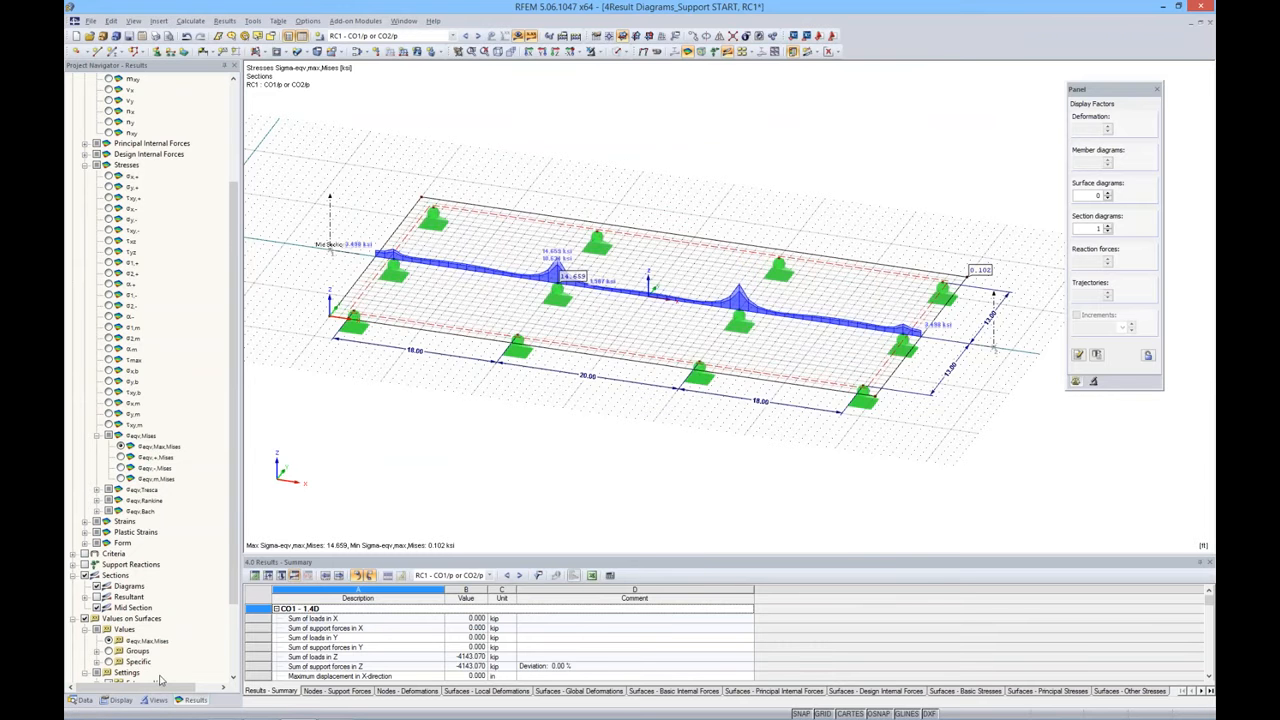
{"action": "left_click", "coordinate": [466, 35]}
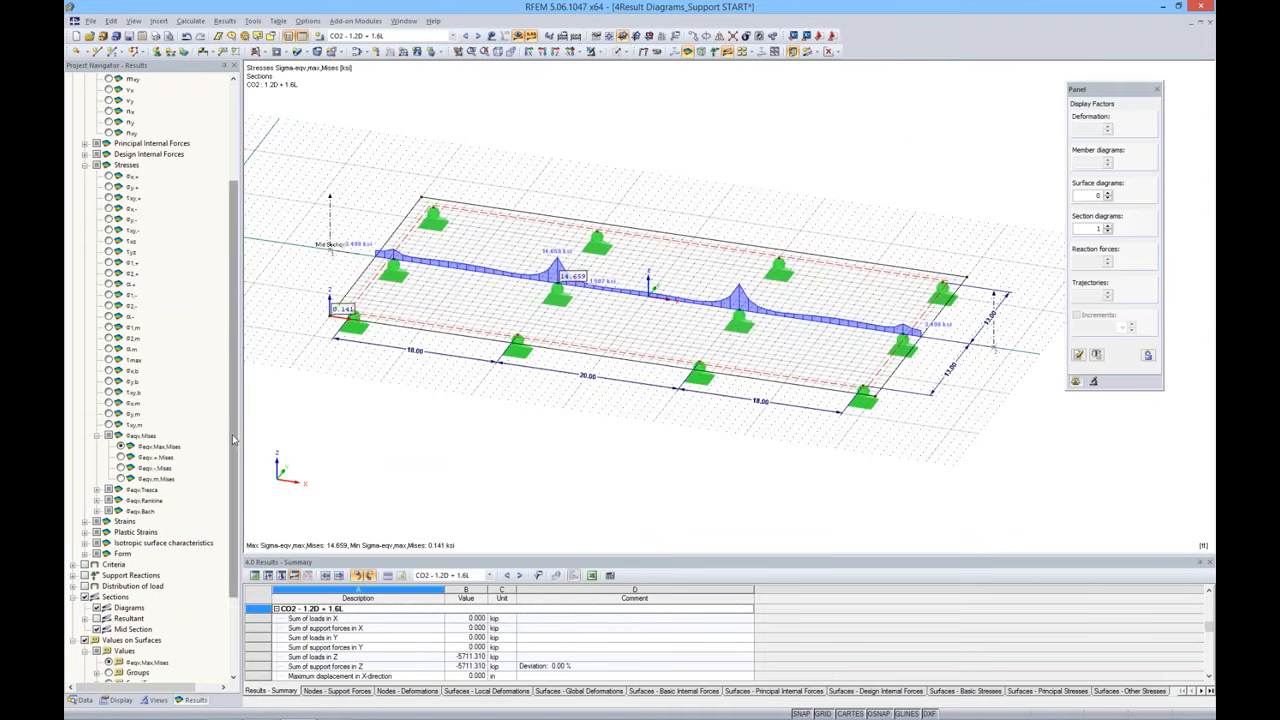
{"action": "scroll", "coordinate": [233, 440], "scroll_direction": "down", "scroll_amount": 3}
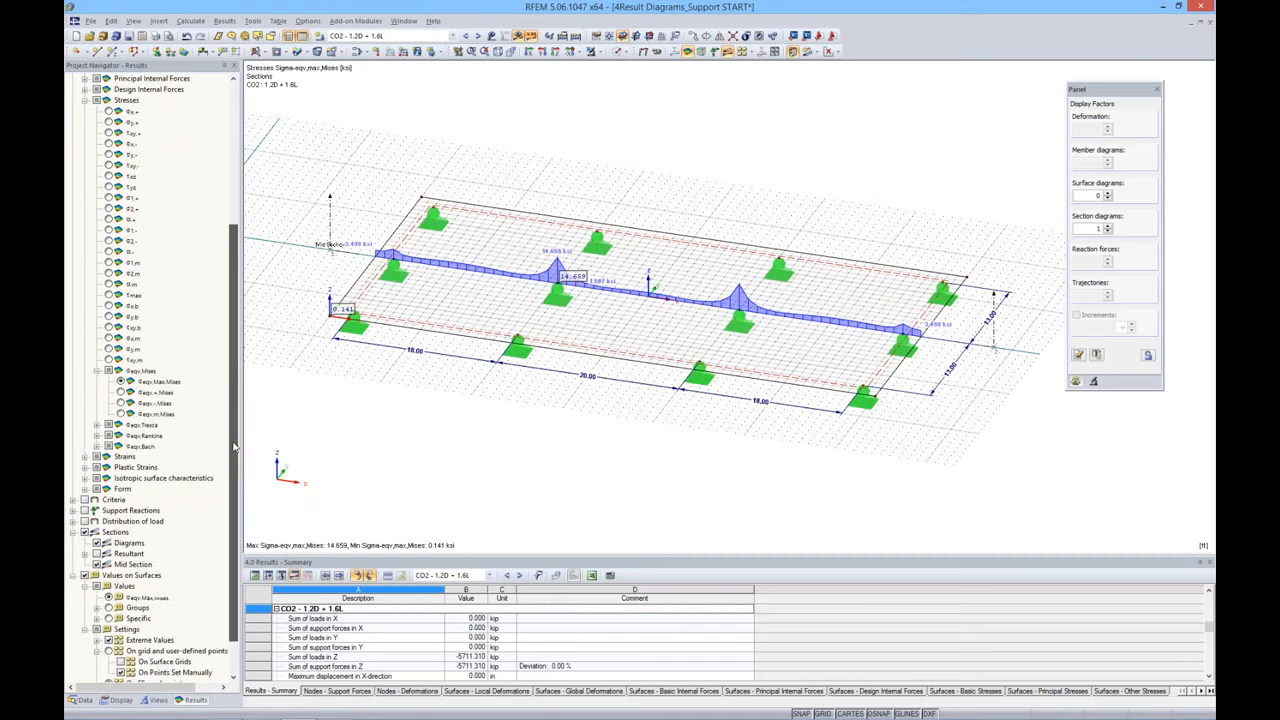
{"action": "scroll", "coordinate": [233, 447], "scroll_direction": "down", "scroll_amount": 1}
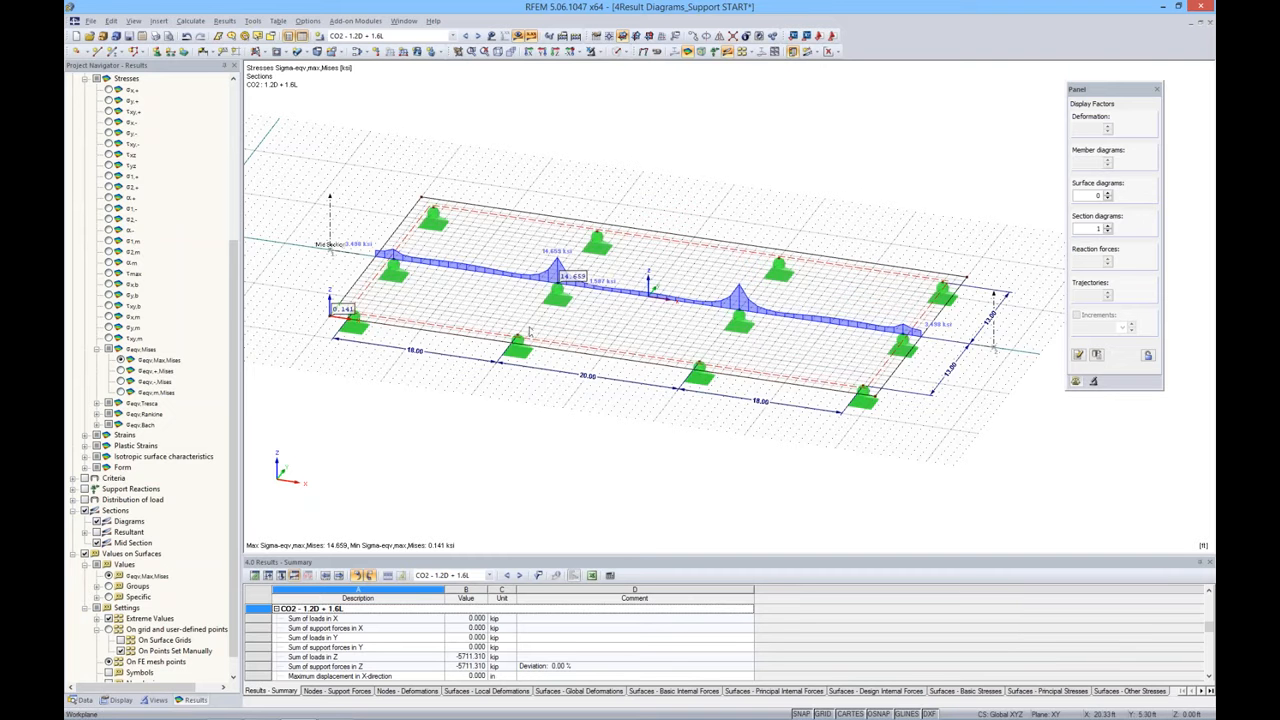
Start a new nodal support type and make it elastic via a column in Z
{"action": "mouse_move", "coordinate": [517, 341]}
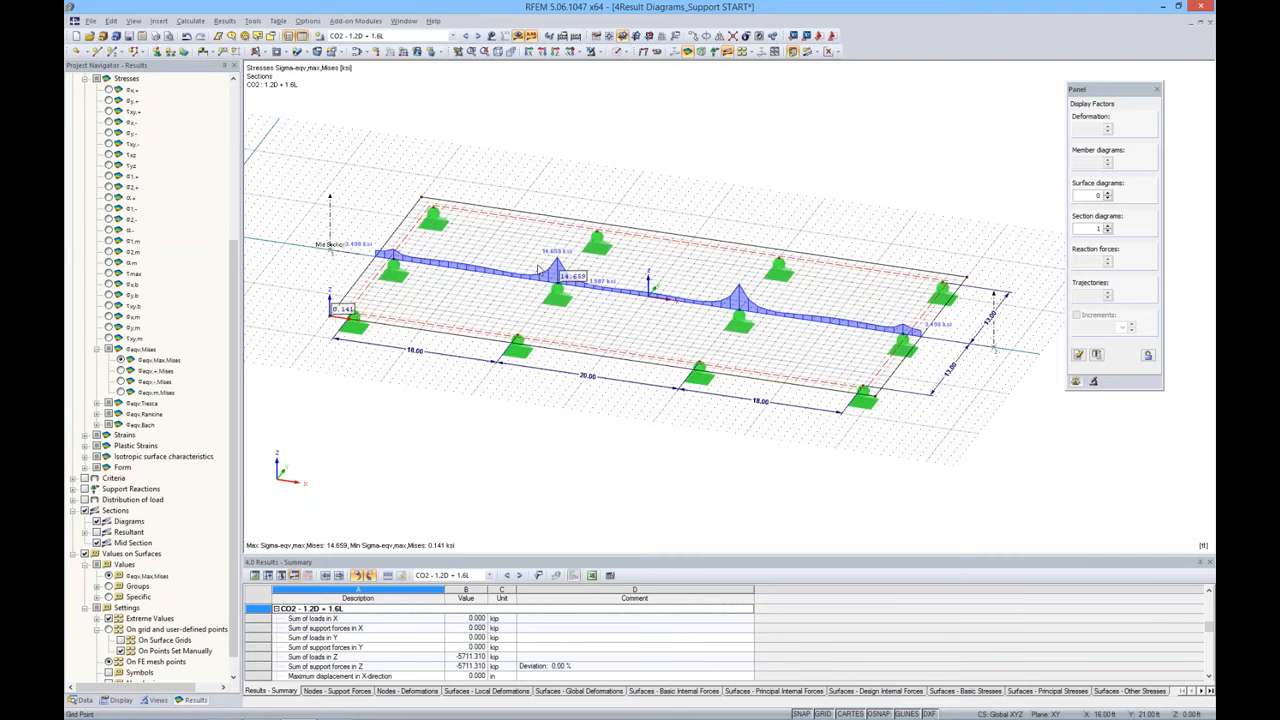
{"action": "left_click", "coordinate": [157, 53]}
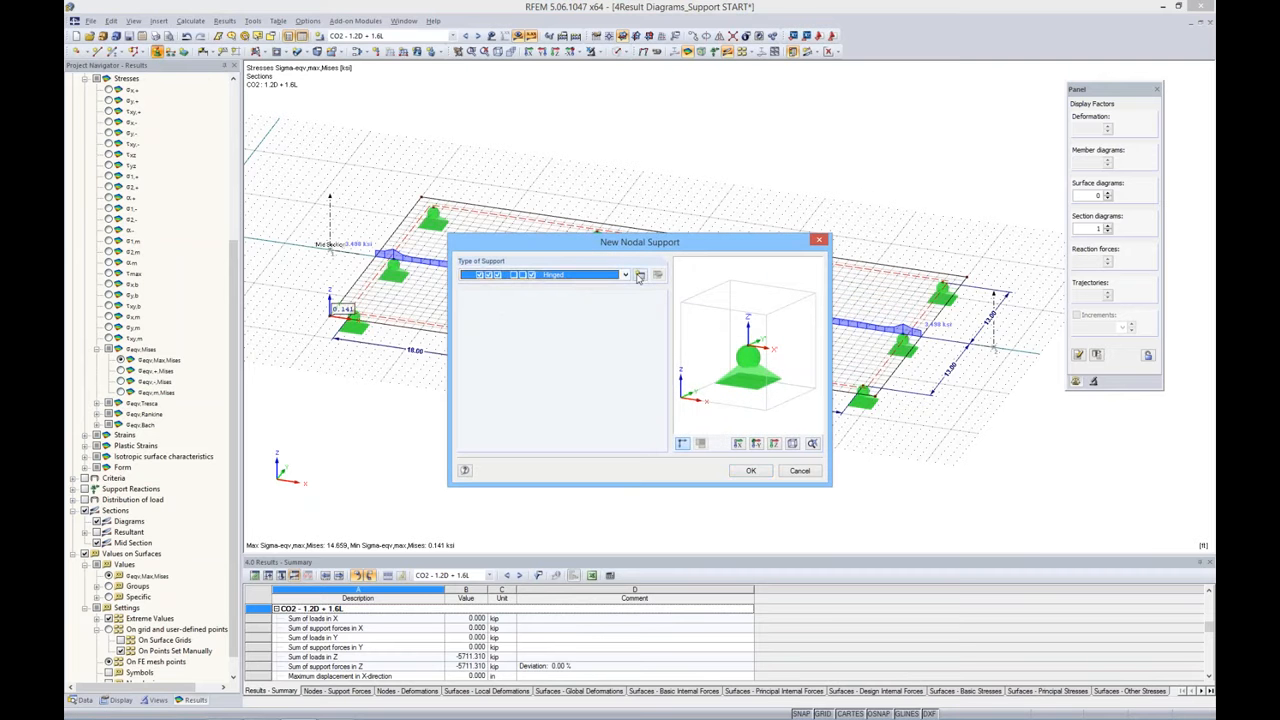
{"action": "left_click", "coordinate": [639, 275]}
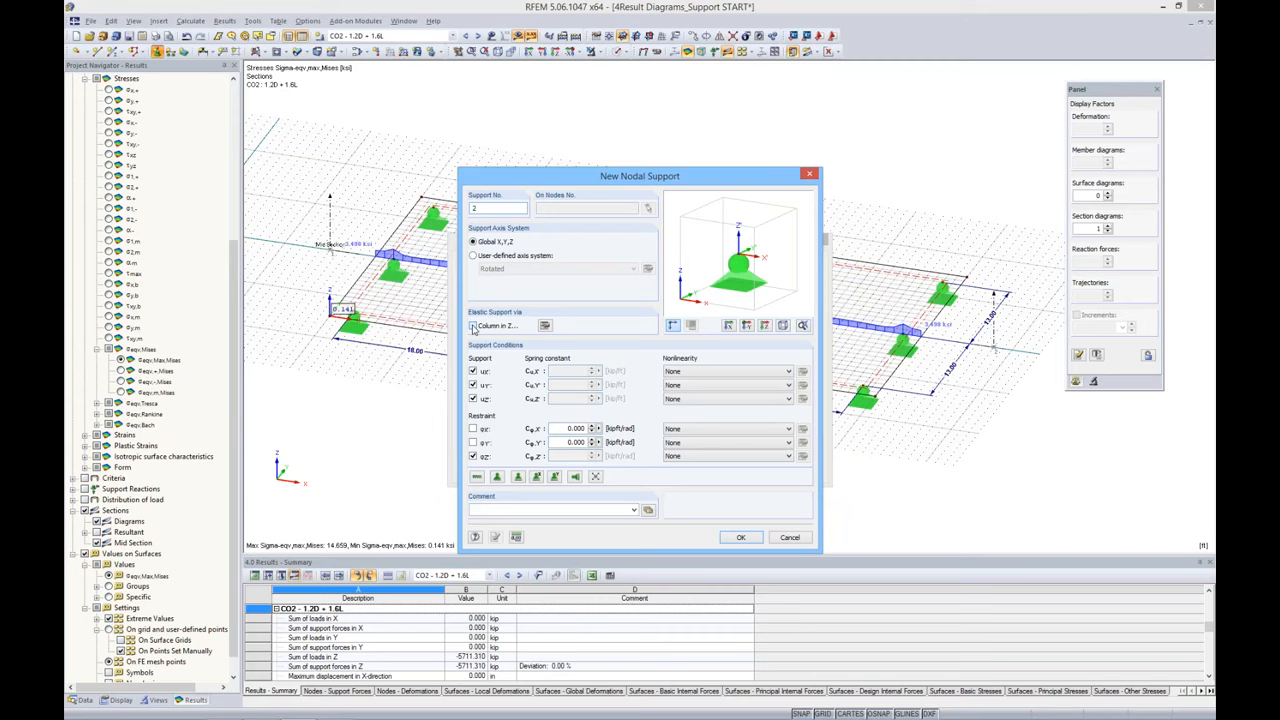
{"action": "left_click", "coordinate": [473, 327]}
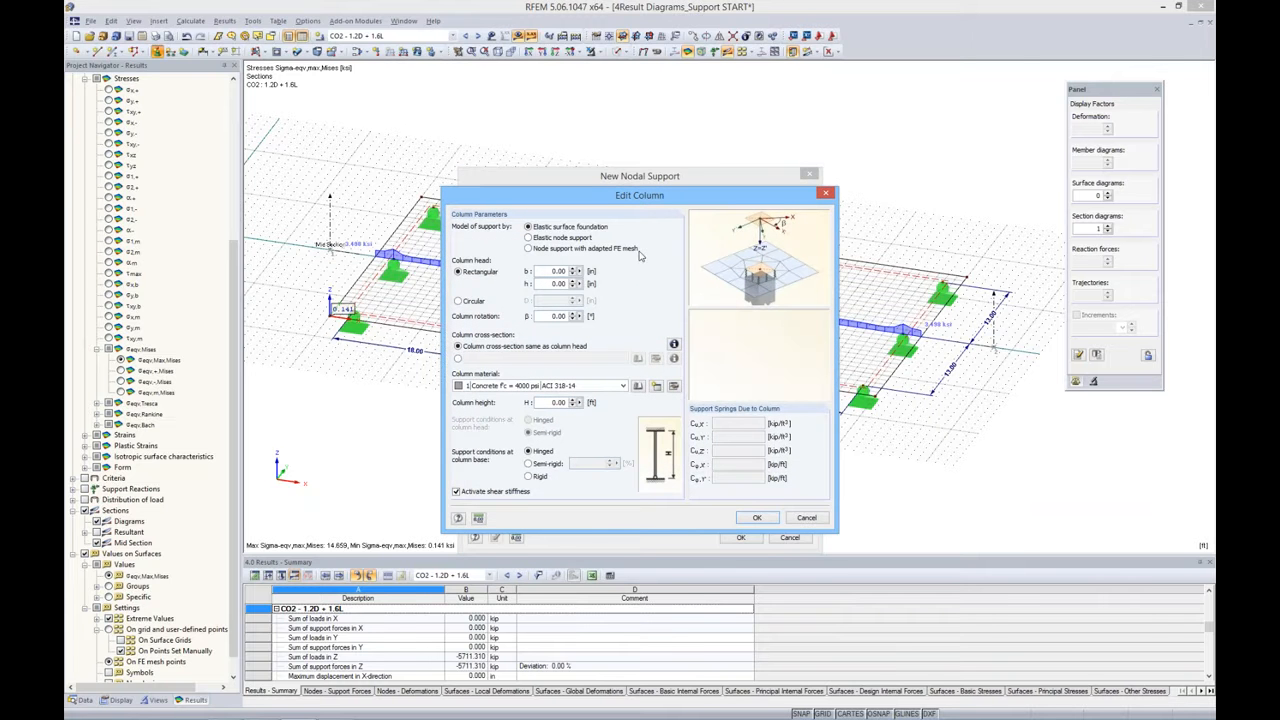
{"action": "left_click_drag", "start_coordinate": [649, 202], "coordinate": [645, 168]}
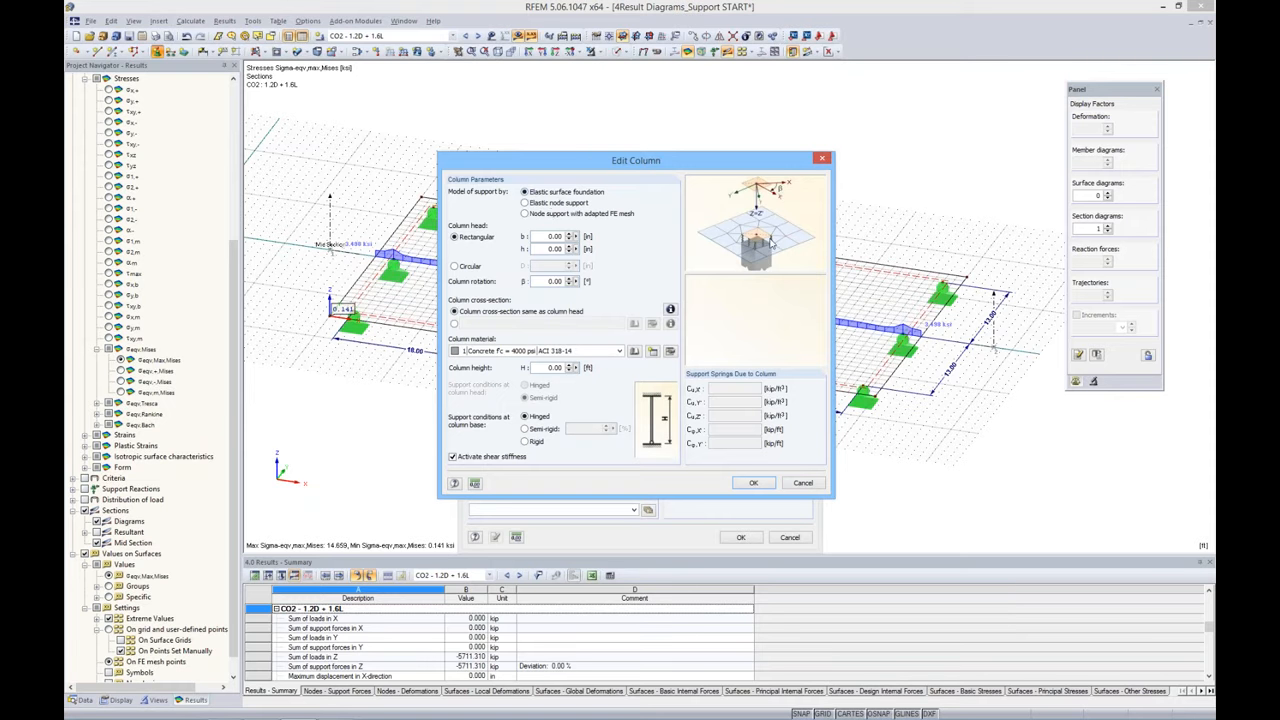
Compare the elastic node support and adapted FE mesh column models, and return to elastic surface foundation
{"action": "left_click", "coordinate": [525, 203]}
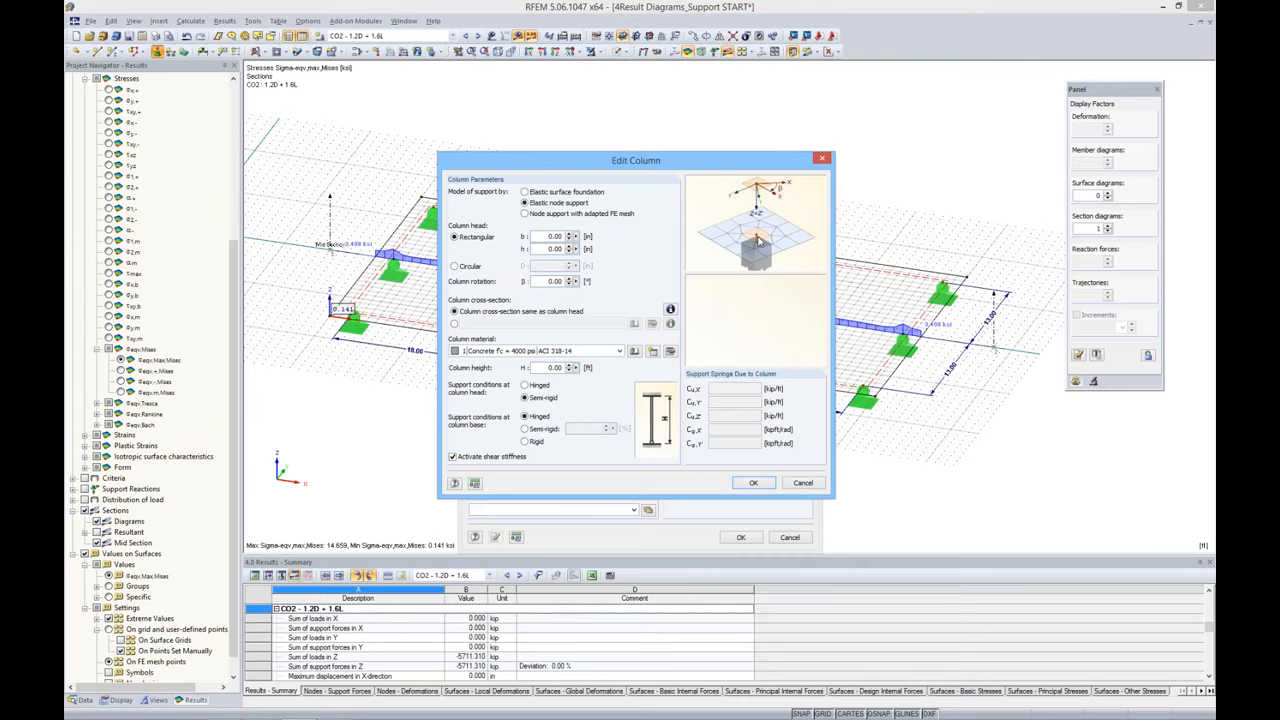
{"action": "left_click", "coordinate": [537, 214]}
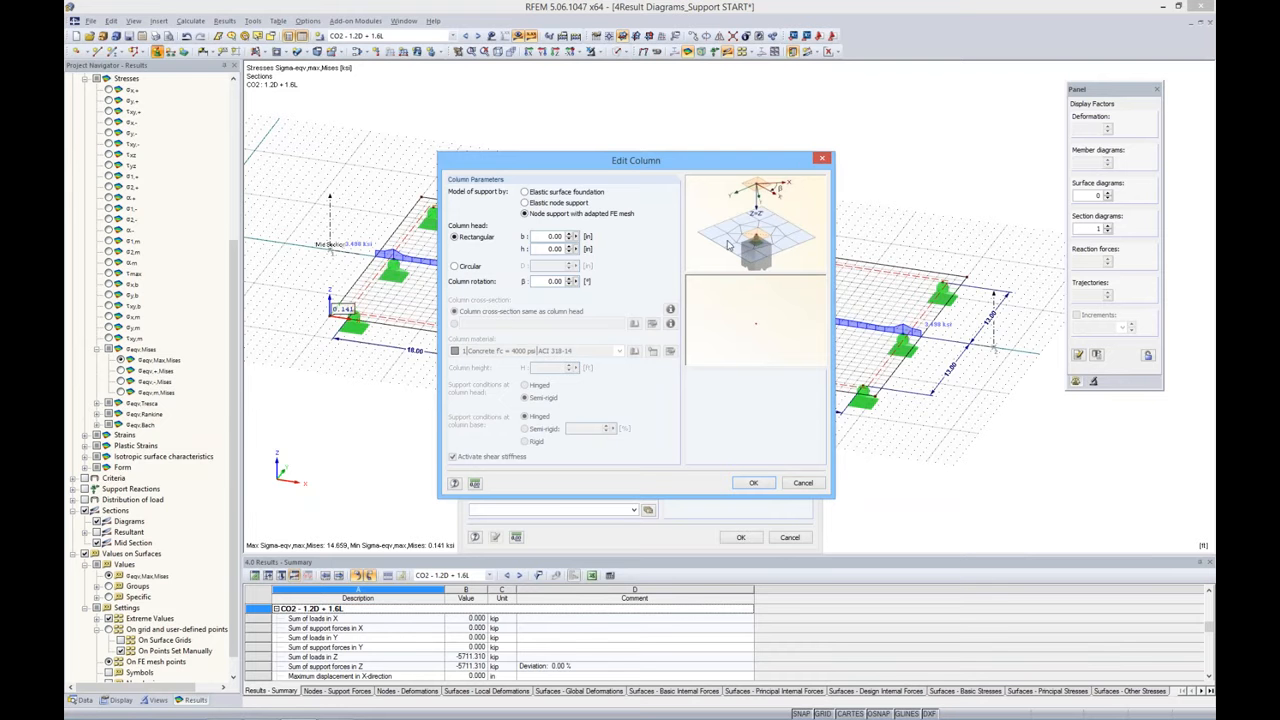
{"action": "left_click", "coordinate": [526, 192]}
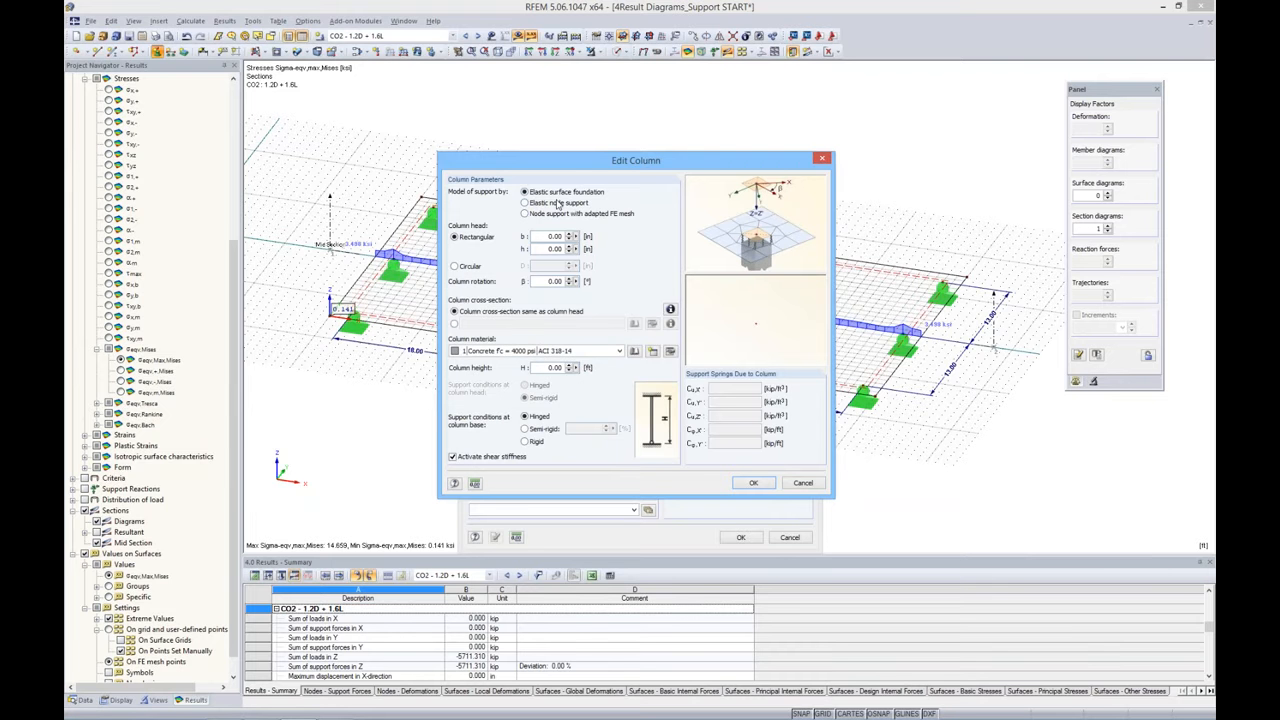
Define a circular column head of 24 in diameter with a column height of 7 ft and a rigid base
{"action": "left_click", "coordinate": [454, 266]}
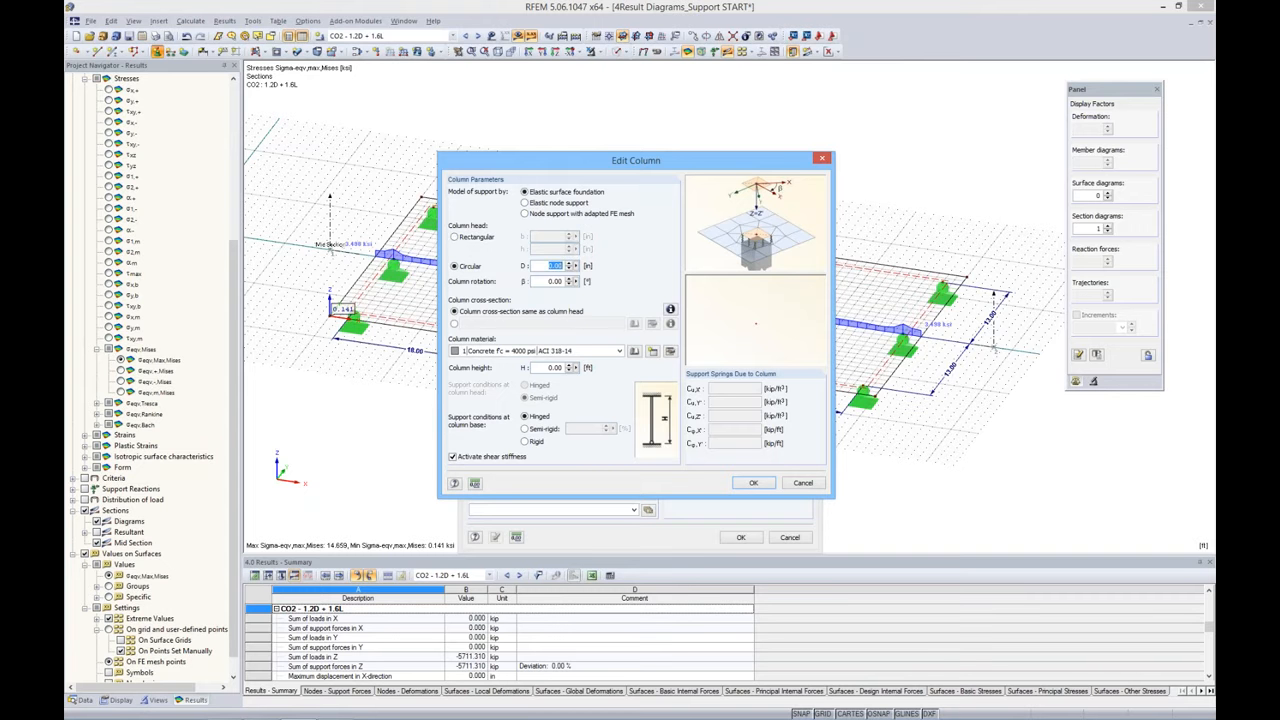
{"action": "type", "text": "24"}
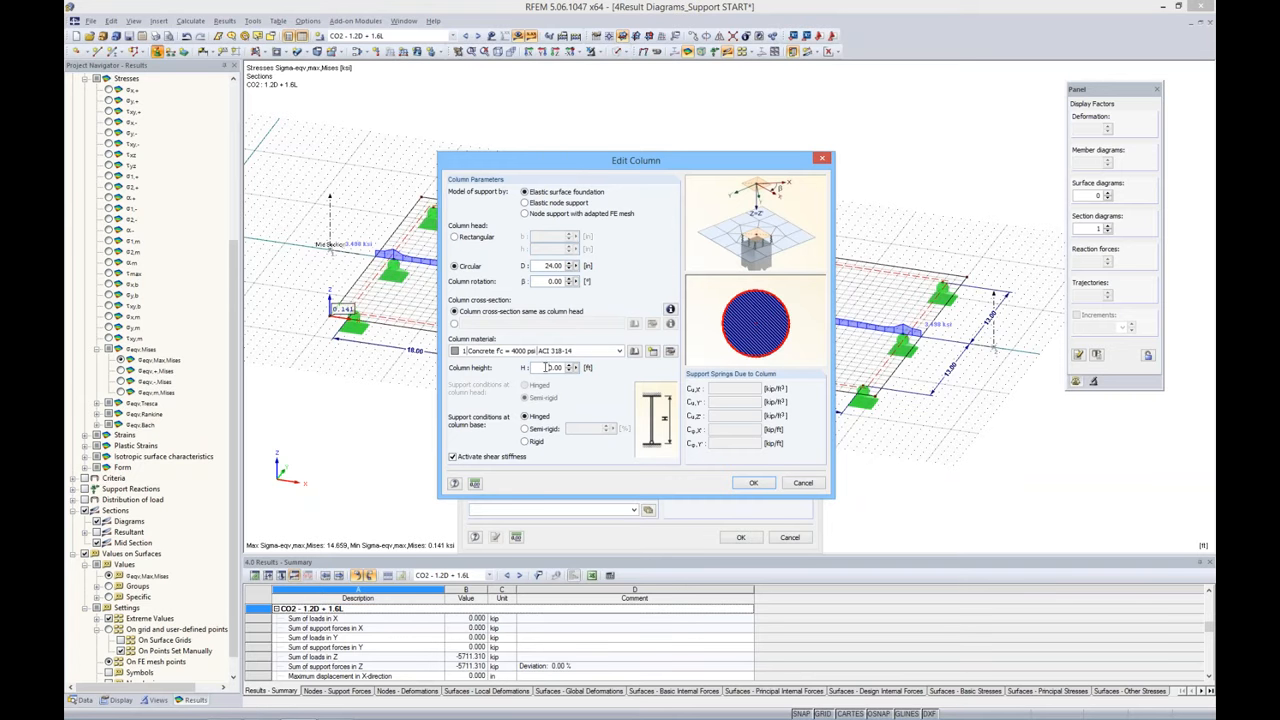
{"action": "double_click", "coordinate": [546, 368]}
{"action": "type", "text": "7"}
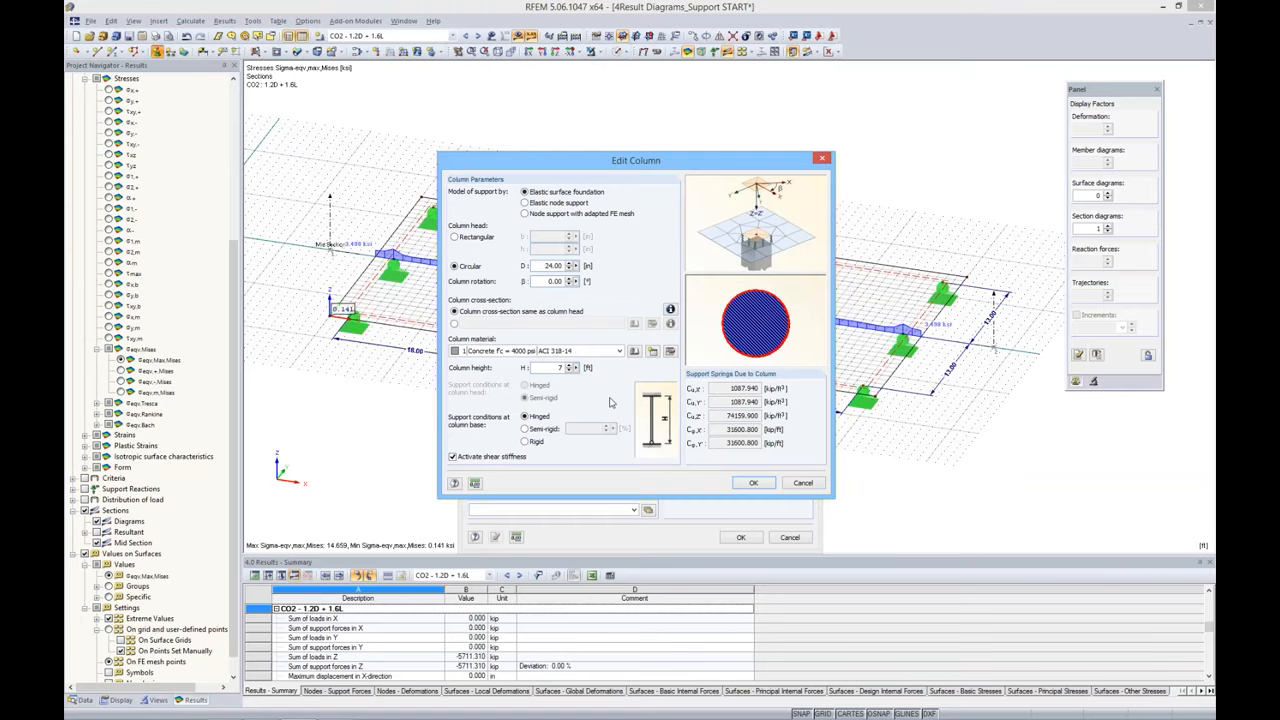
{"action": "left_click", "coordinate": [524, 442]}
{"action": "double_click", "coordinate": [553, 367]}
{"action": "type", "text": "9"}
{"action": "key", "text": "BackSpace"}
{"action": "type", "text": "7"}
{"action": "left_click", "coordinate": [756, 484]}
Accept the column support and deletion of the existing results, and place it on the slab's first interior support node on the centreline
{"action": "left_click", "coordinate": [744, 538]}
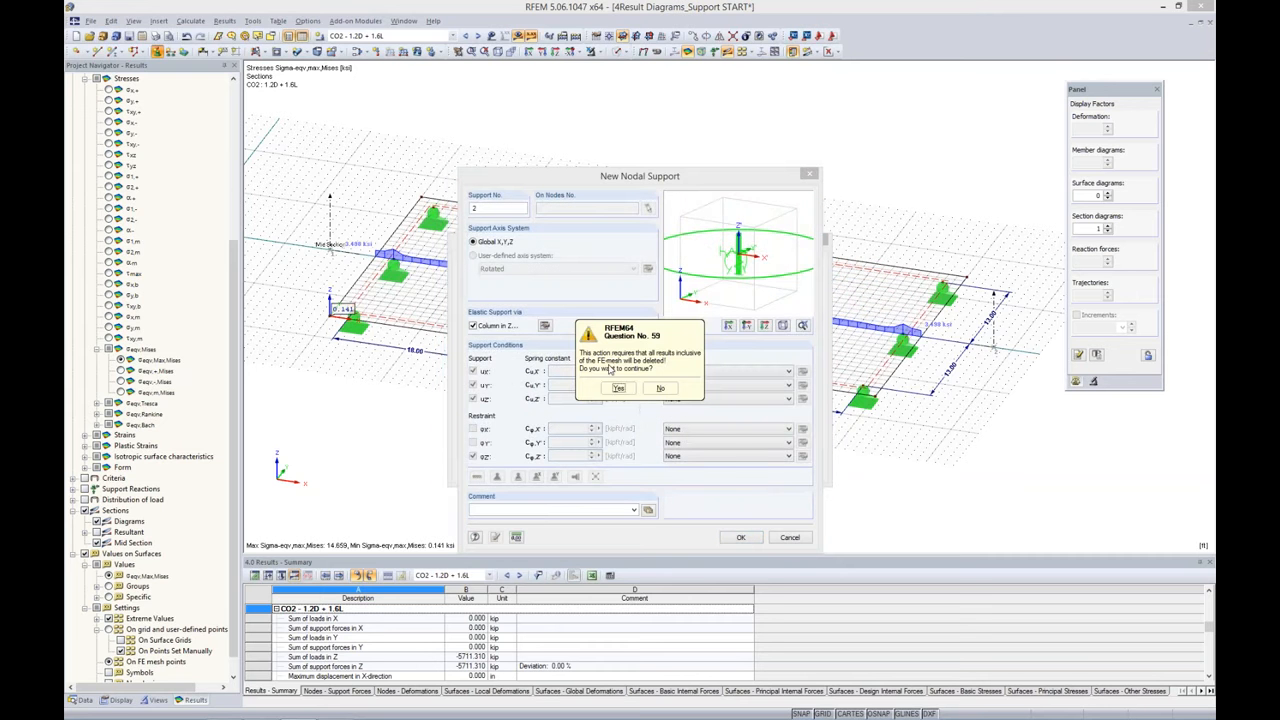
{"action": "left_click", "coordinate": [618, 388]}
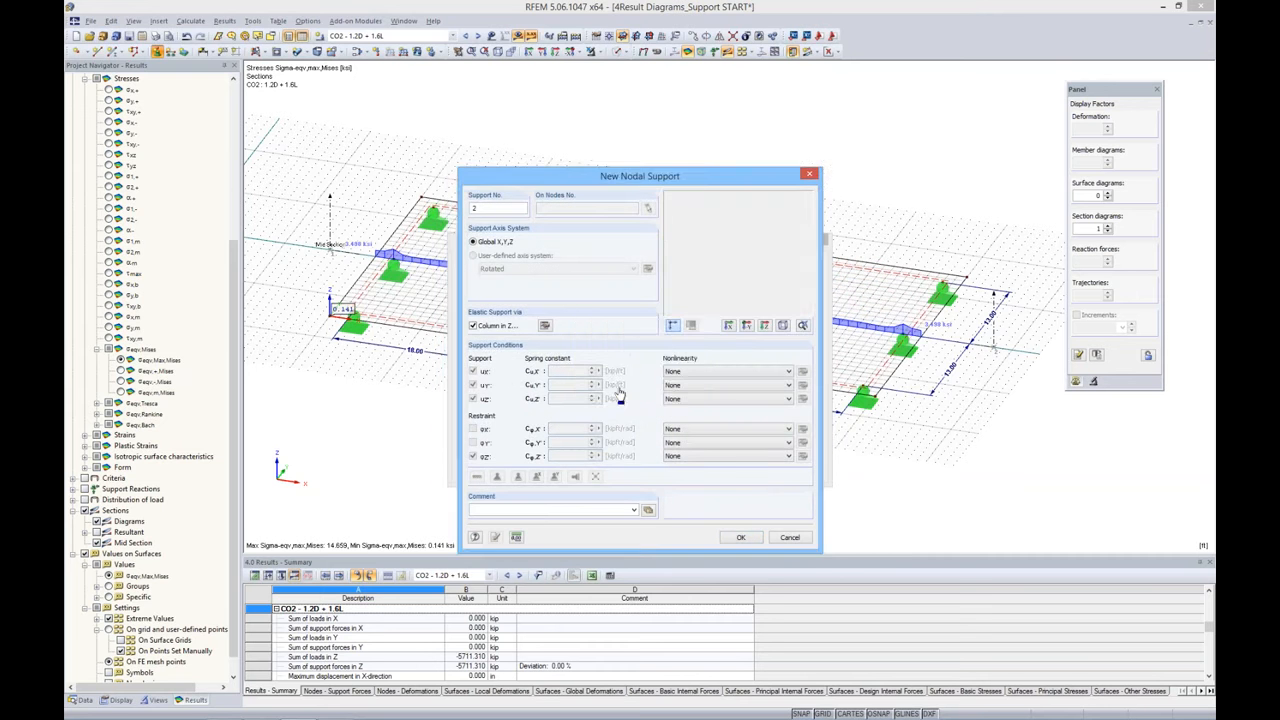
{"action": "left_click", "coordinate": [752, 472]}
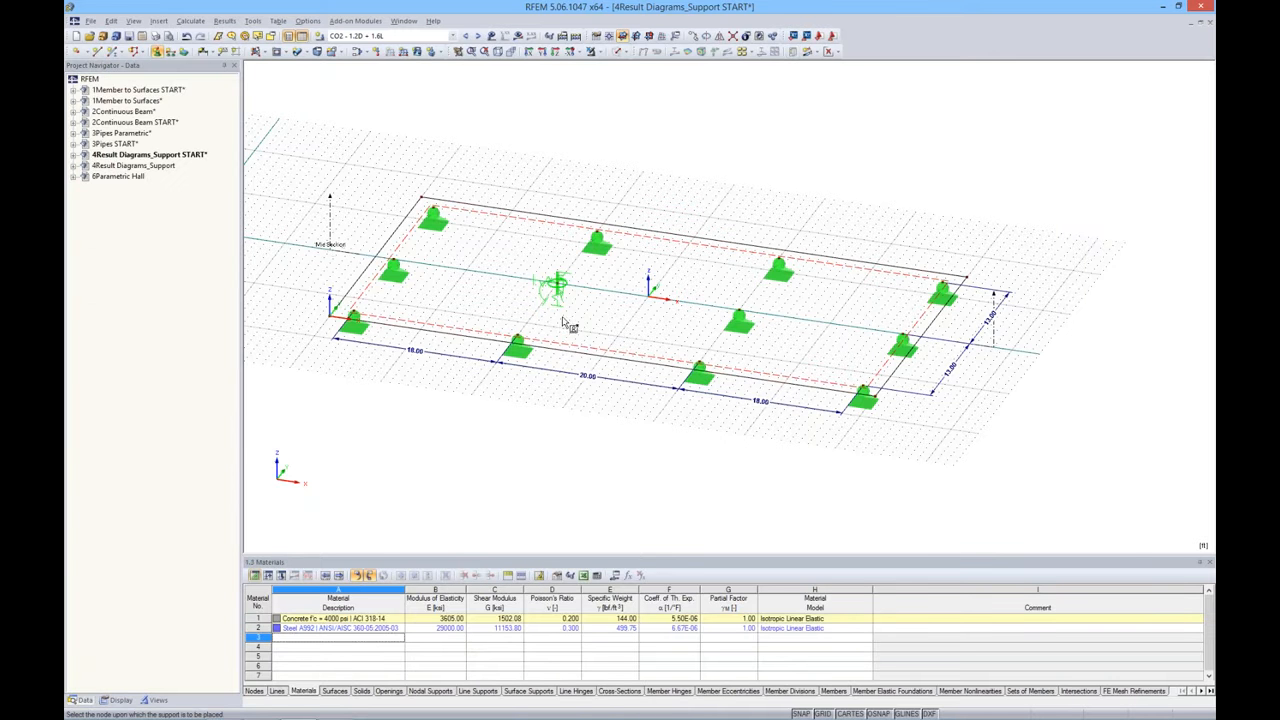
{"action": "scroll", "coordinate": [573, 288], "scroll_direction": "up", "scroll_amount": 2}
{"action": "scroll", "coordinate": [573, 288], "scroll_direction": "up", "scroll_amount": 1}
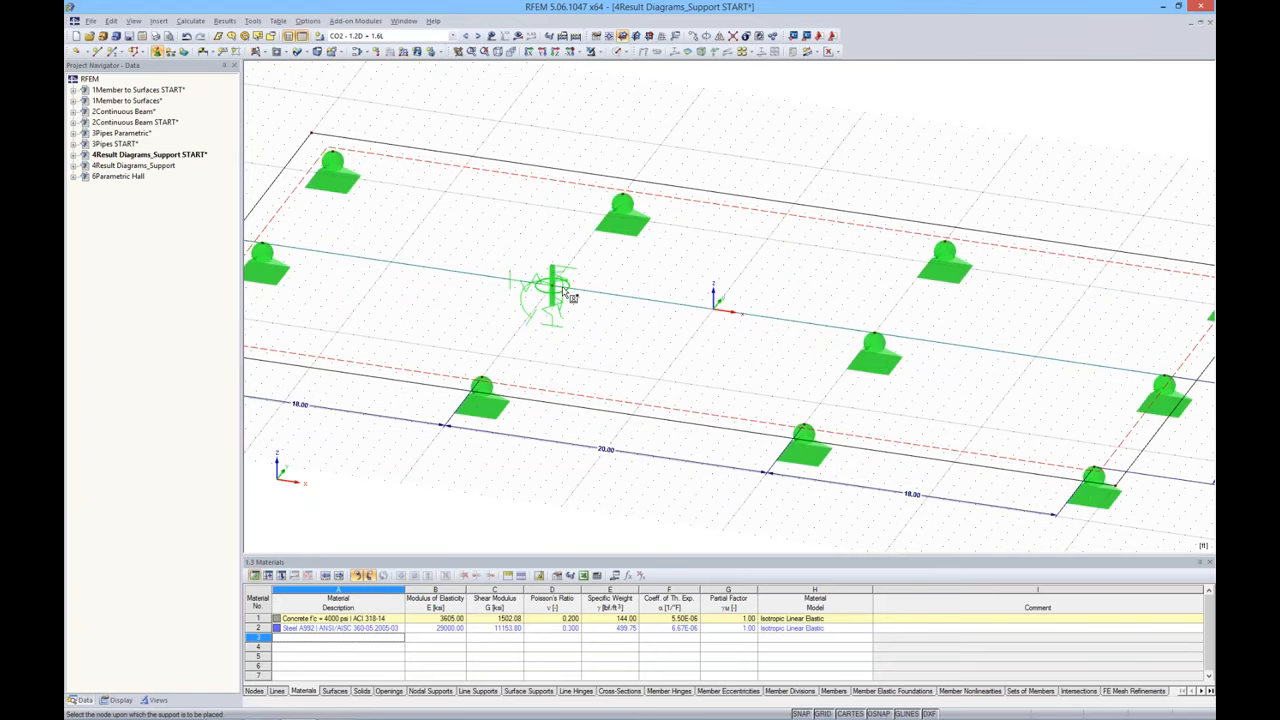
{"action": "scroll", "coordinate": [558, 290], "scroll_direction": "down", "scroll_amount": 3}
Calculate RF-CONCRETE Surfaces CA1 - Reinforced concrete design and show its required reinforcement along the Mid Section
{"action": "left_click", "coordinate": [452, 35]}
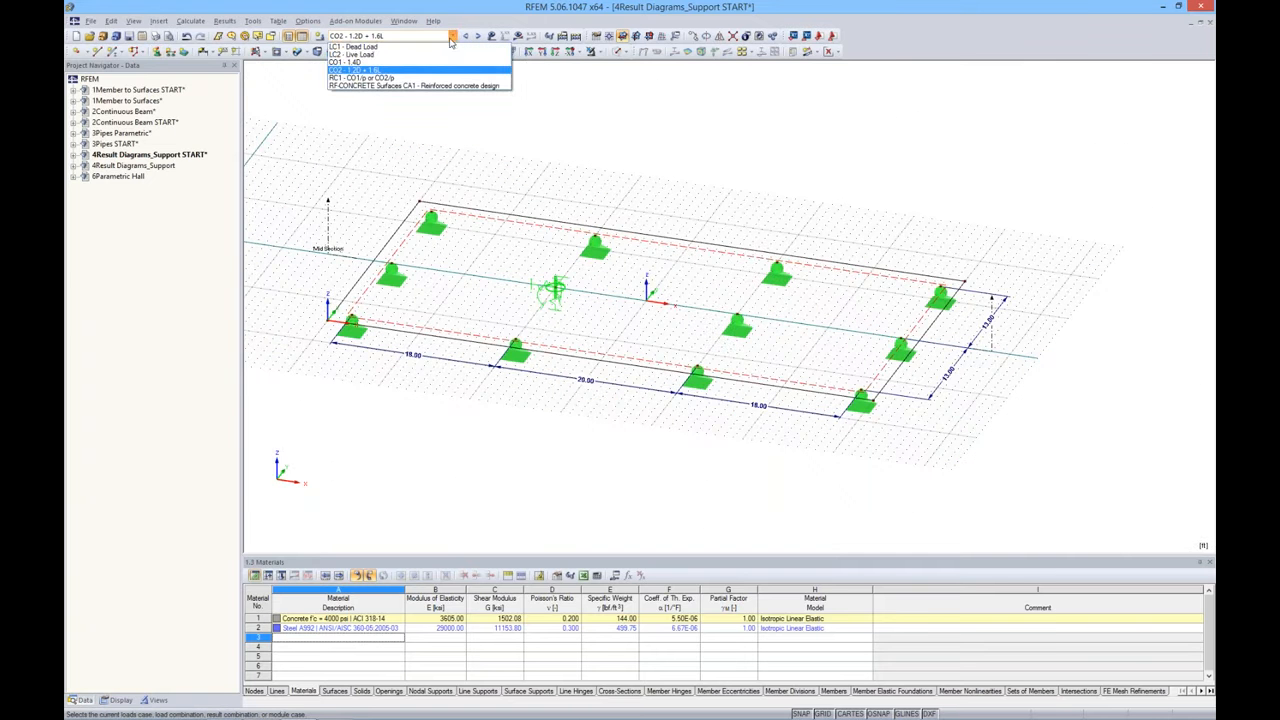
{"action": "left_click", "coordinate": [422, 87]}
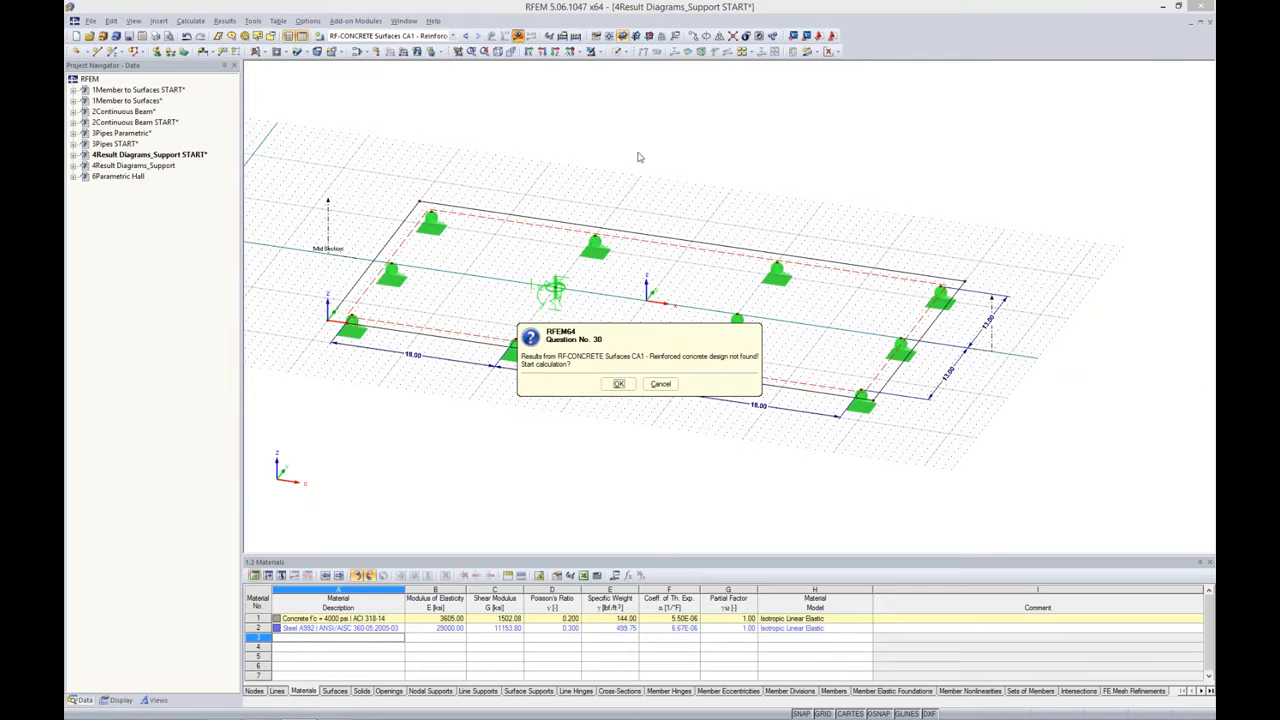
{"action": "left_click", "coordinate": [620, 385]}
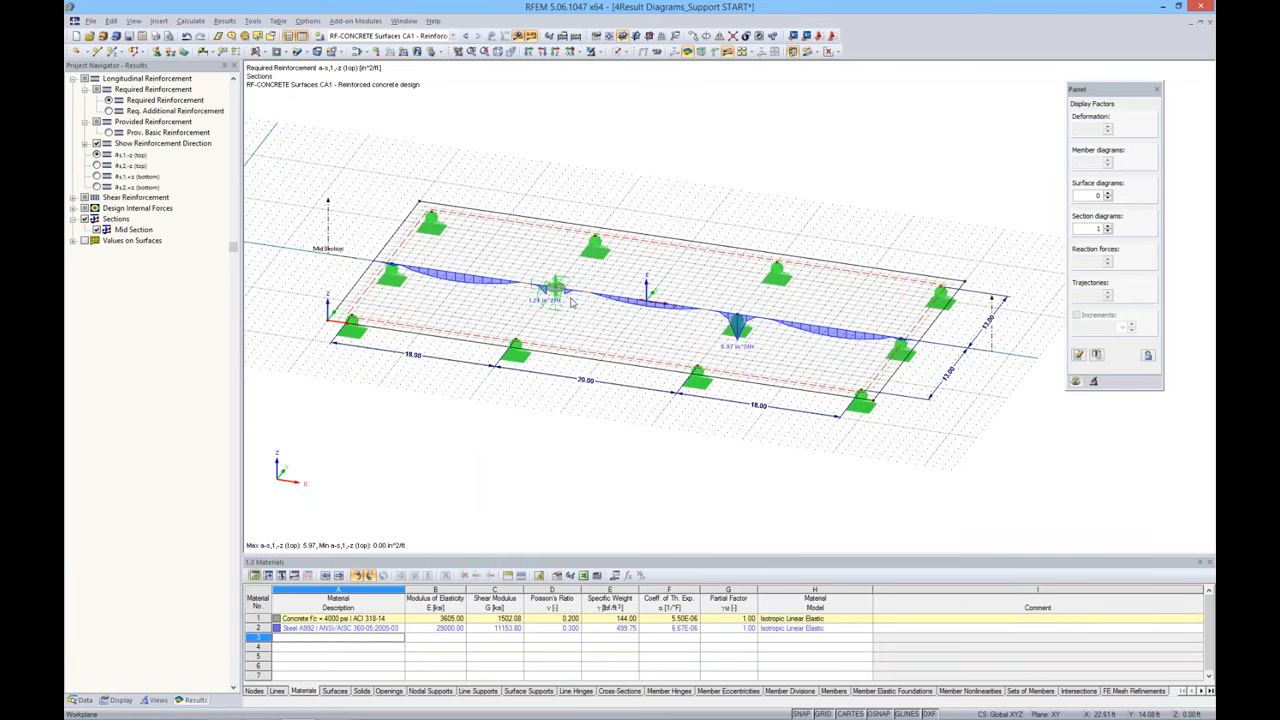
{"action": "scroll", "coordinate": [540, 292], "scroll_direction": "up", "scroll_amount": 1}
{"action": "scroll", "coordinate": [540, 292], "scroll_direction": "down", "scroll_amount": 1}
Open the result diagrams of the Mid Section for the RF-CONCRETE Surfaces reinforcement
{"action": "mouse_move", "coordinate": [836, 716]}
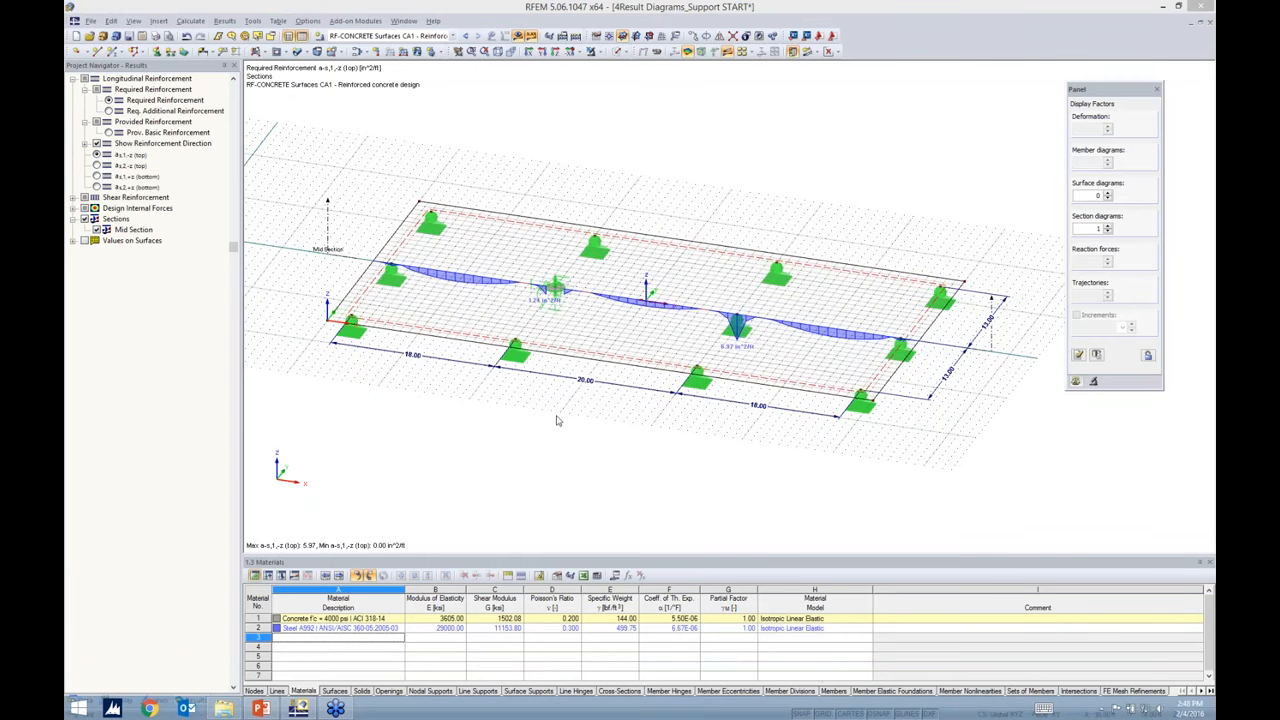
{"action": "left_click", "coordinate": [822, 713]}
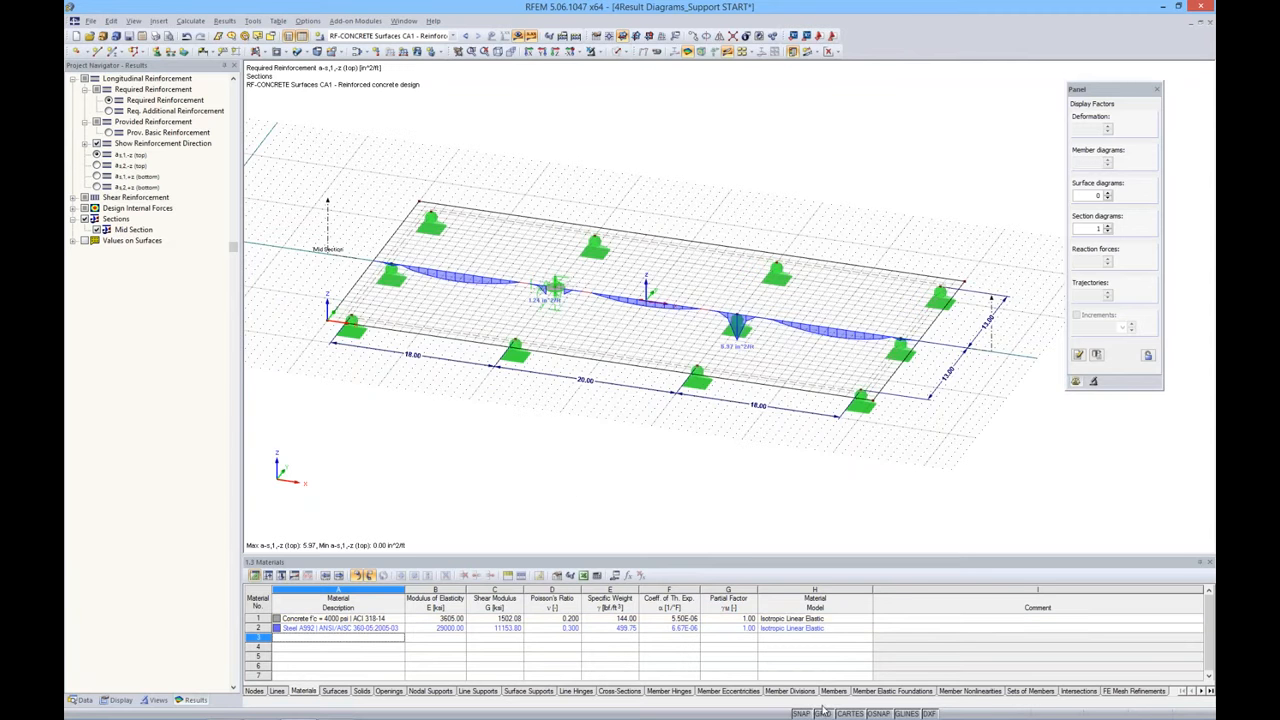
{"action": "right_click", "coordinate": [326, 233]}
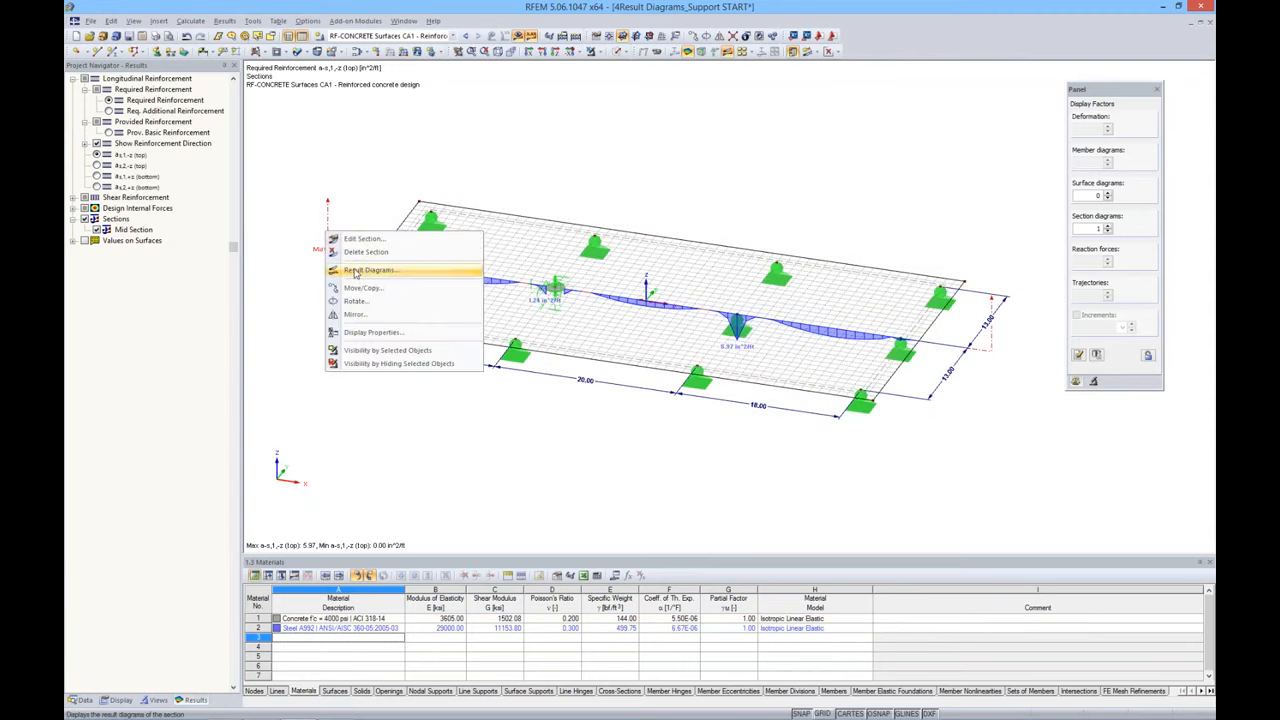
{"action": "key", "text": "Escape"}
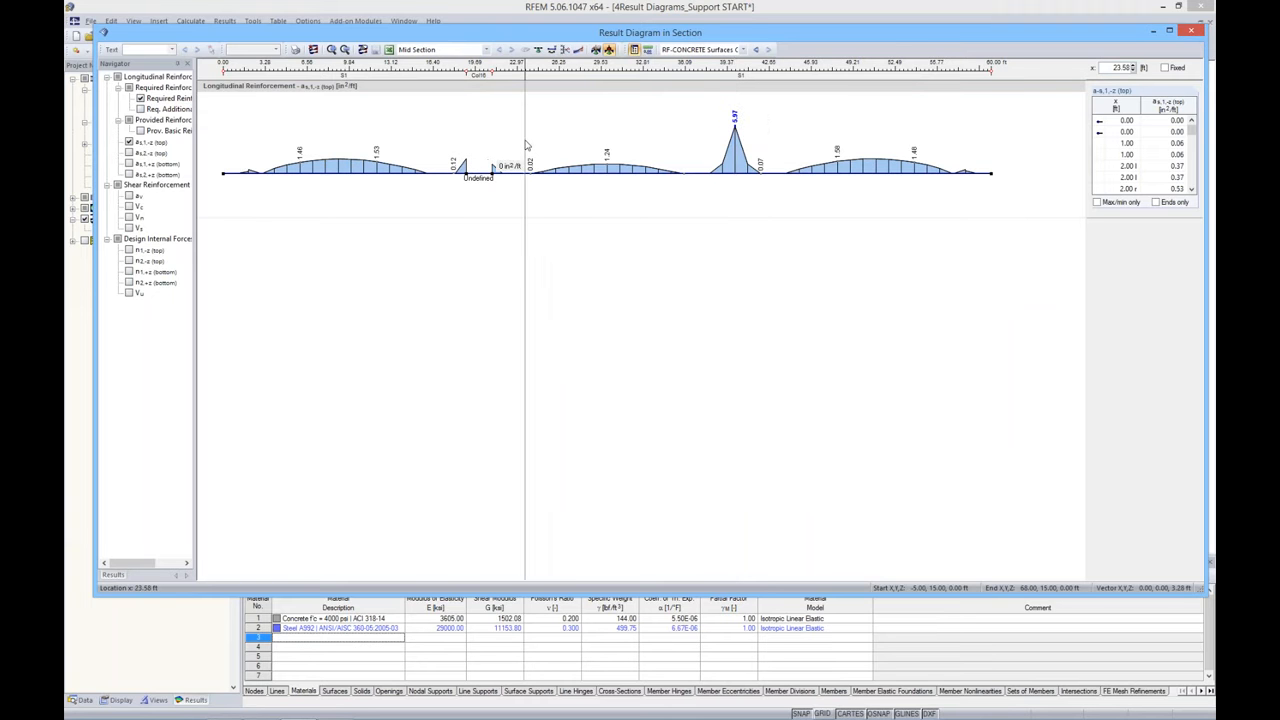
Review the RC1 diagrams of the section with the m-y moment added, and close the result diagrams
{"action": "left_click", "coordinate": [756, 50]}
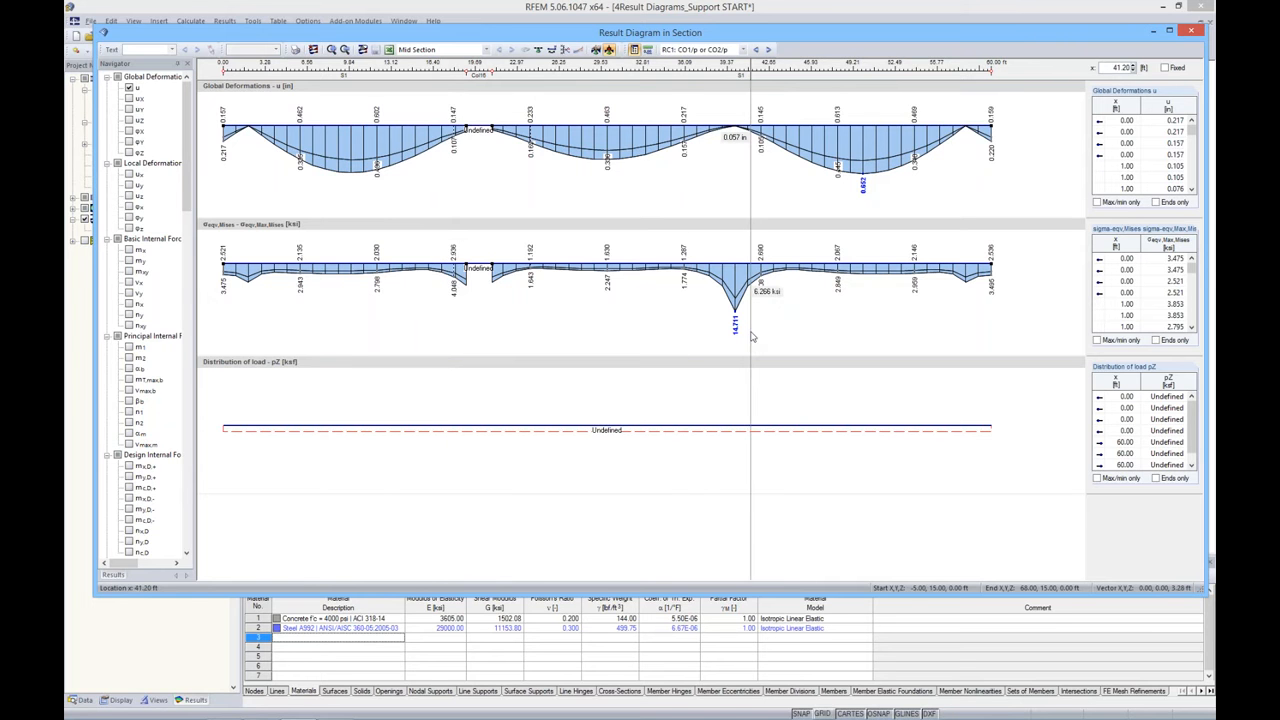
{"action": "left_click", "coordinate": [130, 261]}
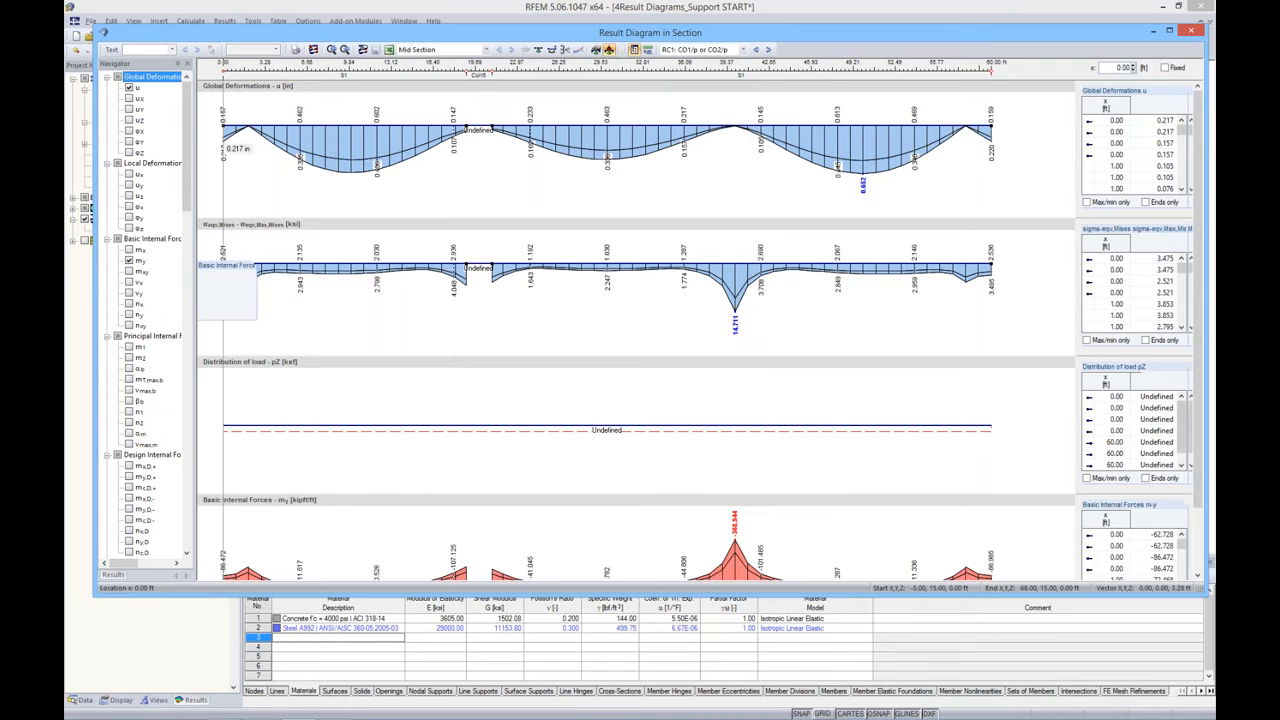
{"action": "scroll", "coordinate": [392, 372], "scroll_direction": "down", "scroll_amount": 2}
{"action": "scroll", "coordinate": [392, 372], "scroll_direction": "down", "scroll_amount": 2}
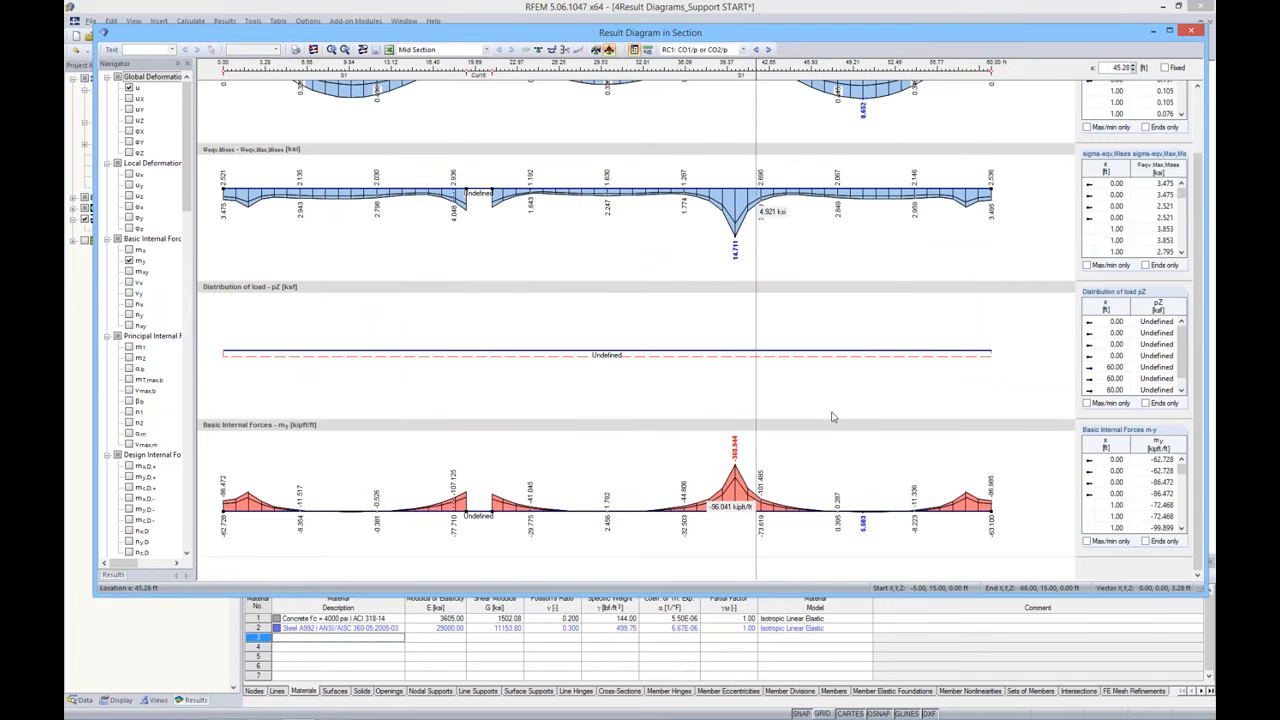
{"action": "scroll", "coordinate": [785, 420], "scroll_direction": "up", "scroll_amount": 2}
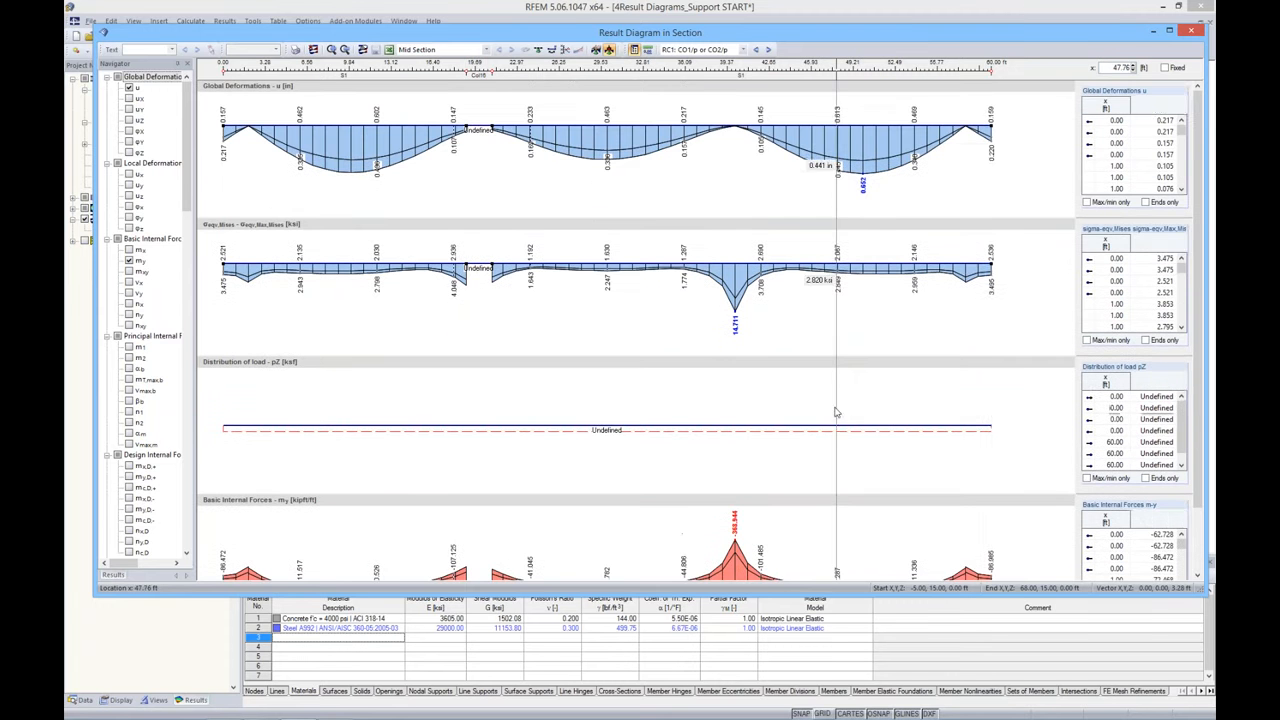
{"action": "left_click", "coordinate": [1192, 33]}
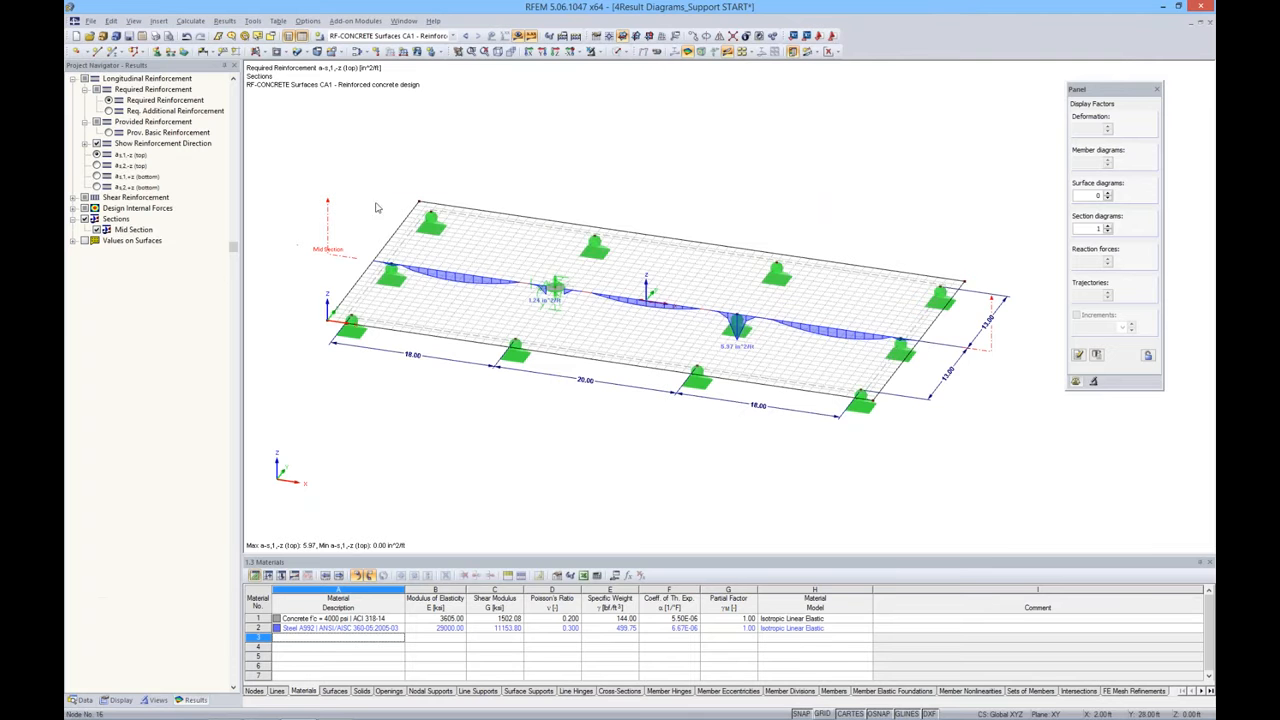
Start a new average region in the slab model's data and assign surface 1 to it
{"action": "left_click", "coordinate": [84, 699]}
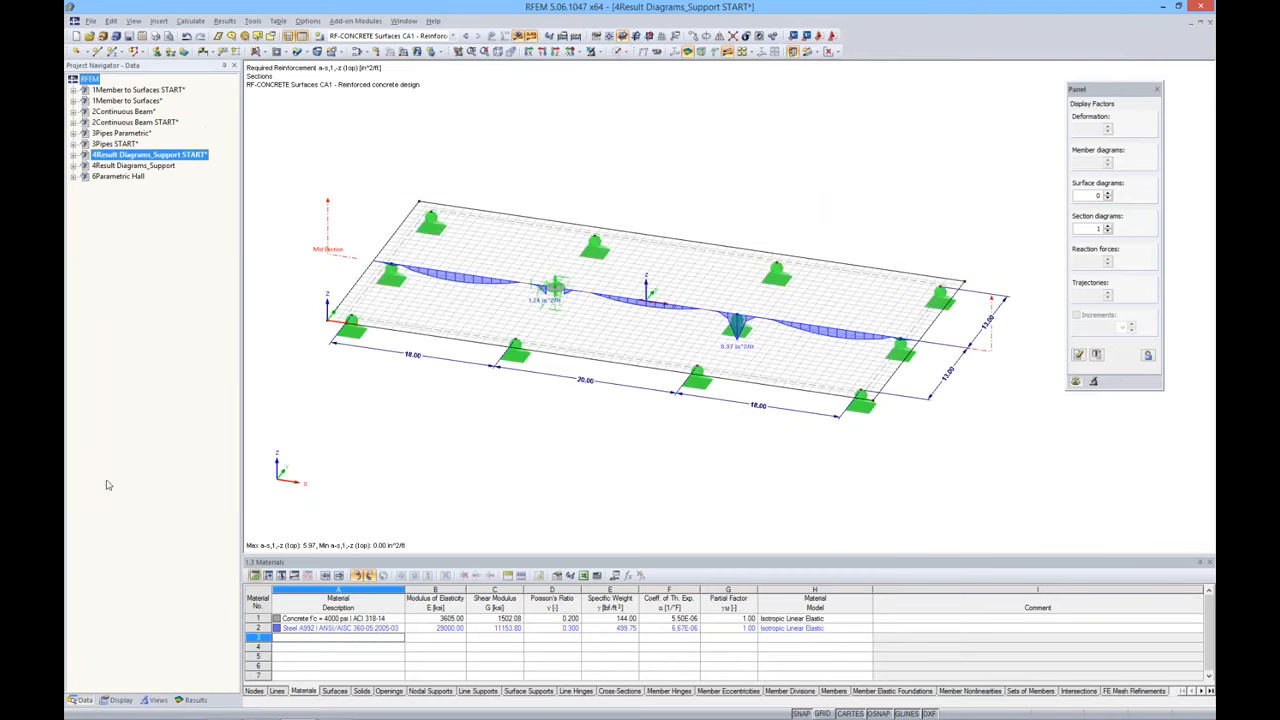
{"action": "left_click", "coordinate": [73, 155]}
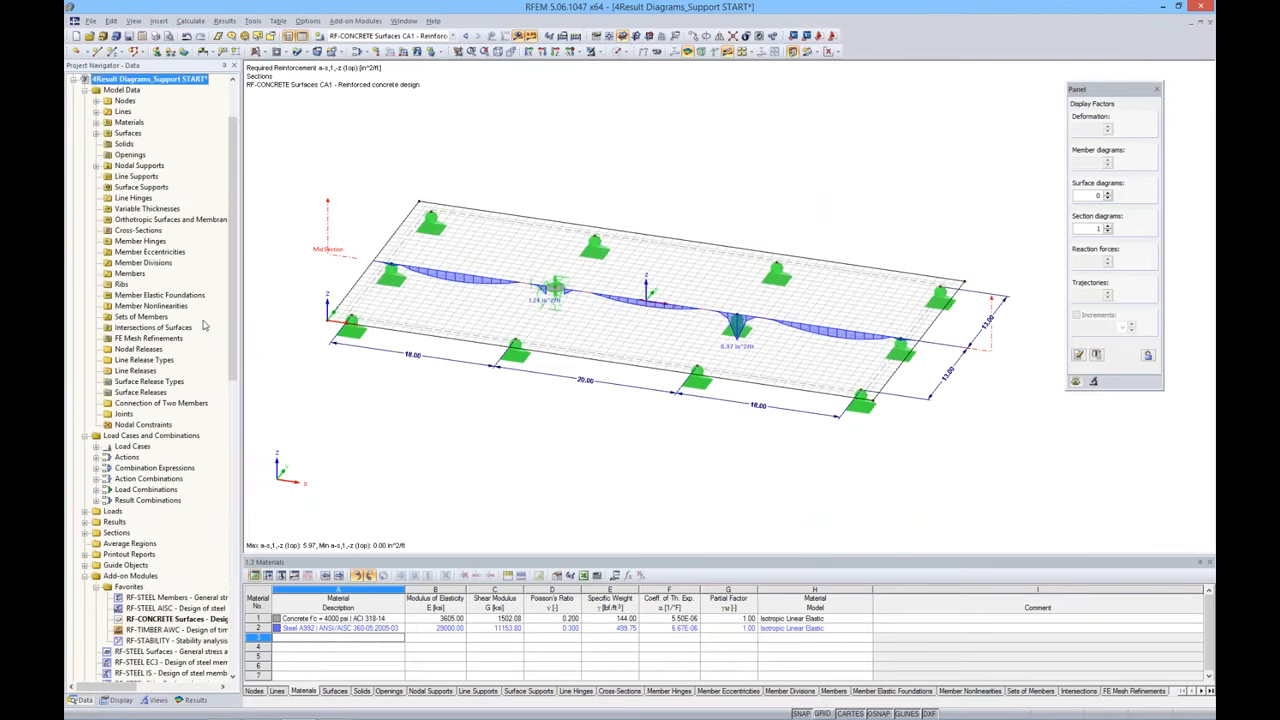
{"action": "left_click_drag", "start_coordinate": [230, 335], "coordinate": [230, 366]}
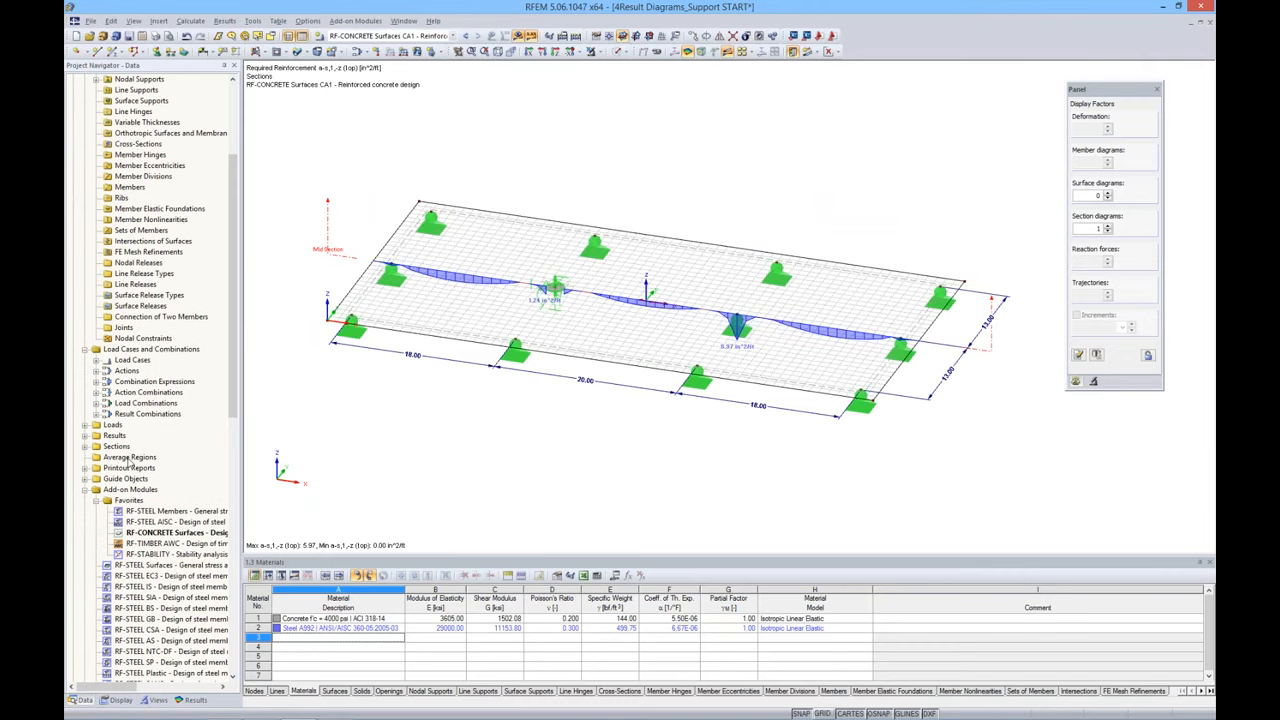
{"action": "left_click", "coordinate": [128, 459]}
{"action": "right_click", "coordinate": [129, 461]}
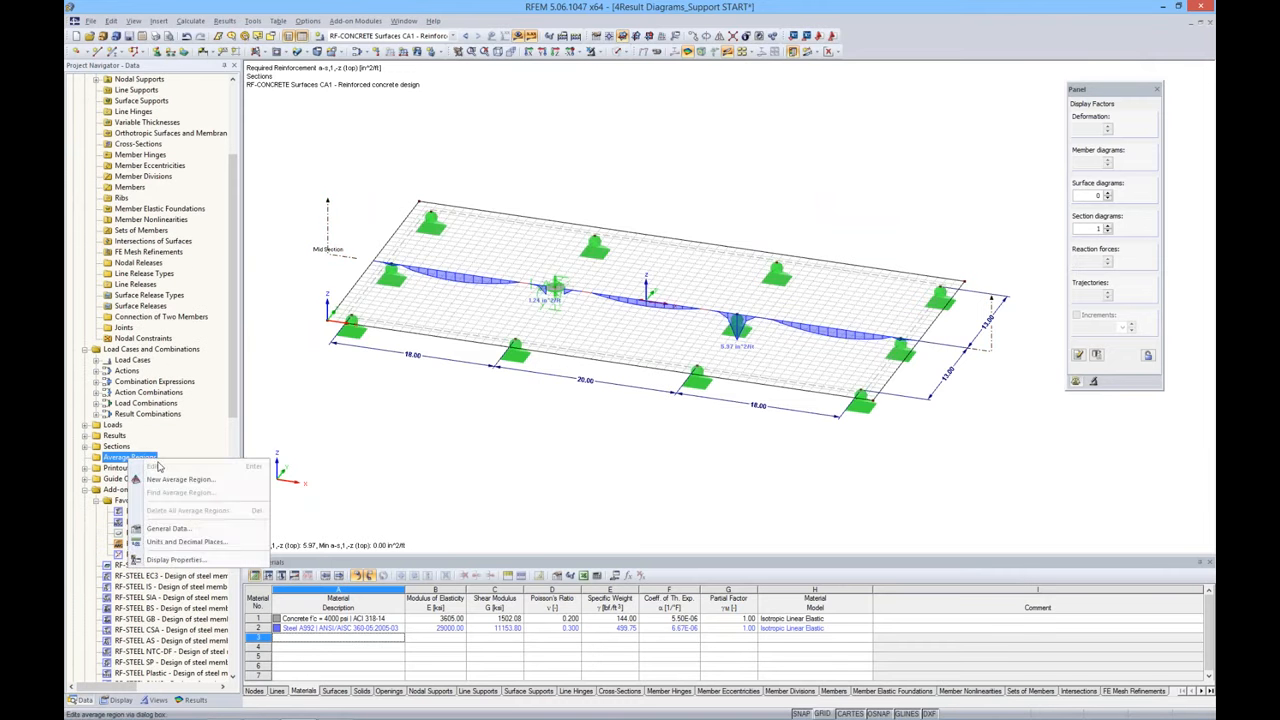
{"action": "left_click", "coordinate": [178, 479]}
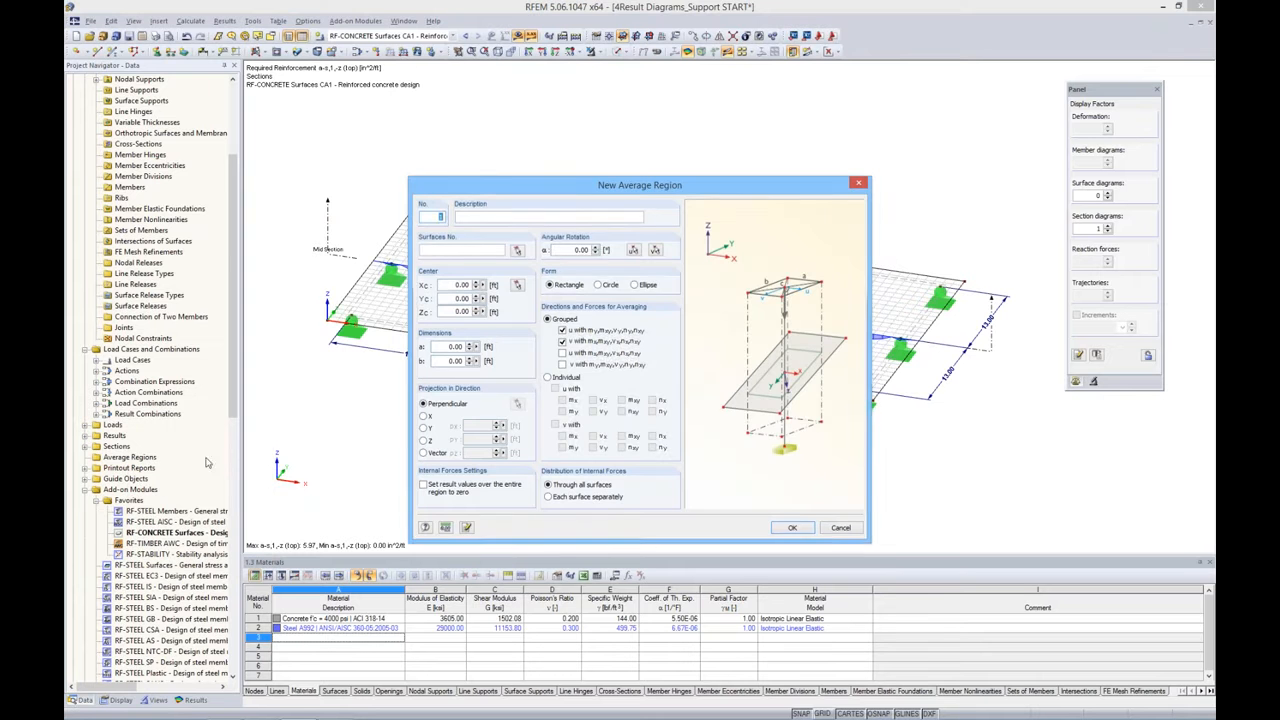
{"action": "left_click_drag", "start_coordinate": [597, 190], "coordinate": [614, 160]}
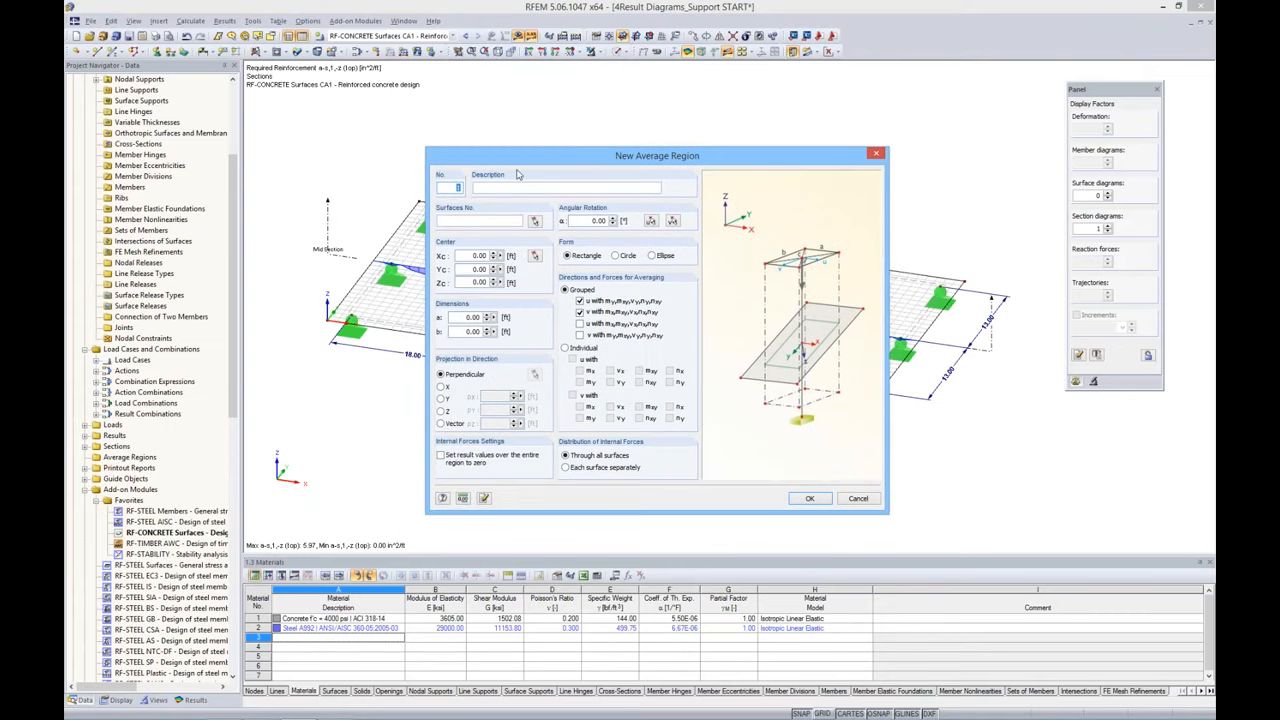
{"action": "left_click", "coordinate": [536, 224]}
{"action": "left_click", "coordinate": [526, 223]}
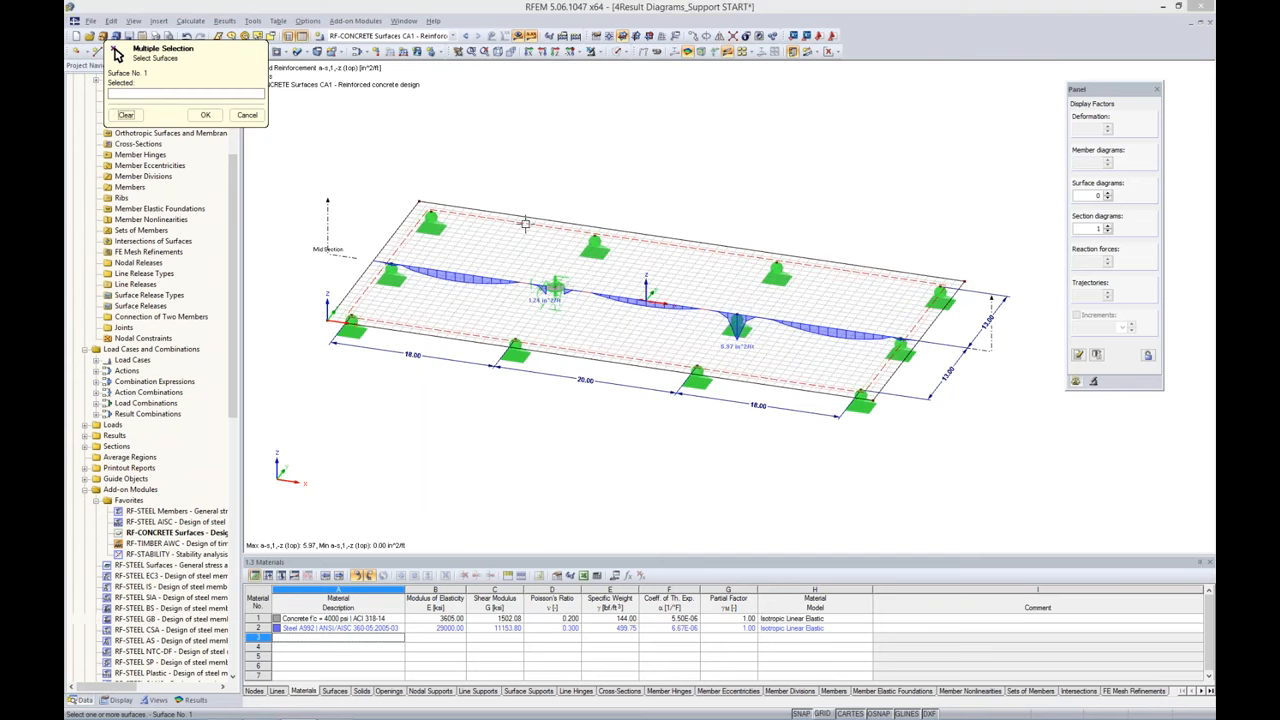
{"action": "left_click", "coordinate": [202, 116]}
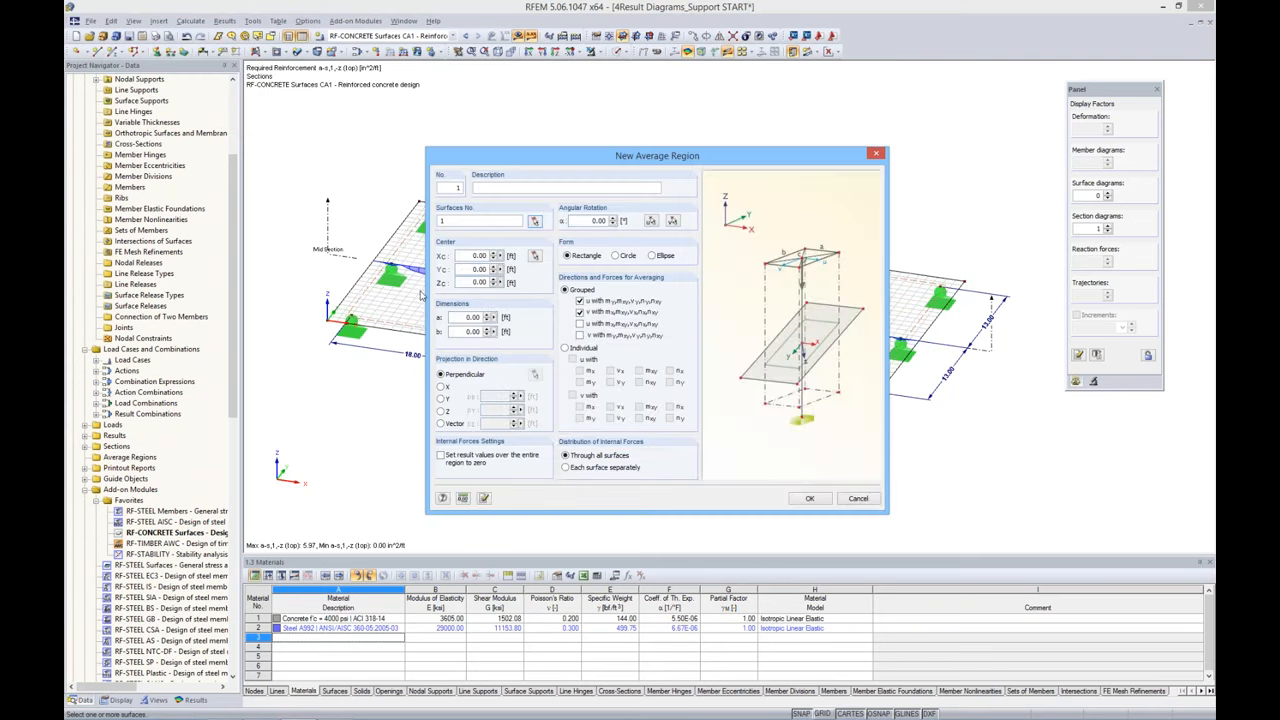
Centre the average region on the interior support node 14, give it a circular form with a 3 ft diameter, and create it
{"action": "left_click", "coordinate": [534, 256]}
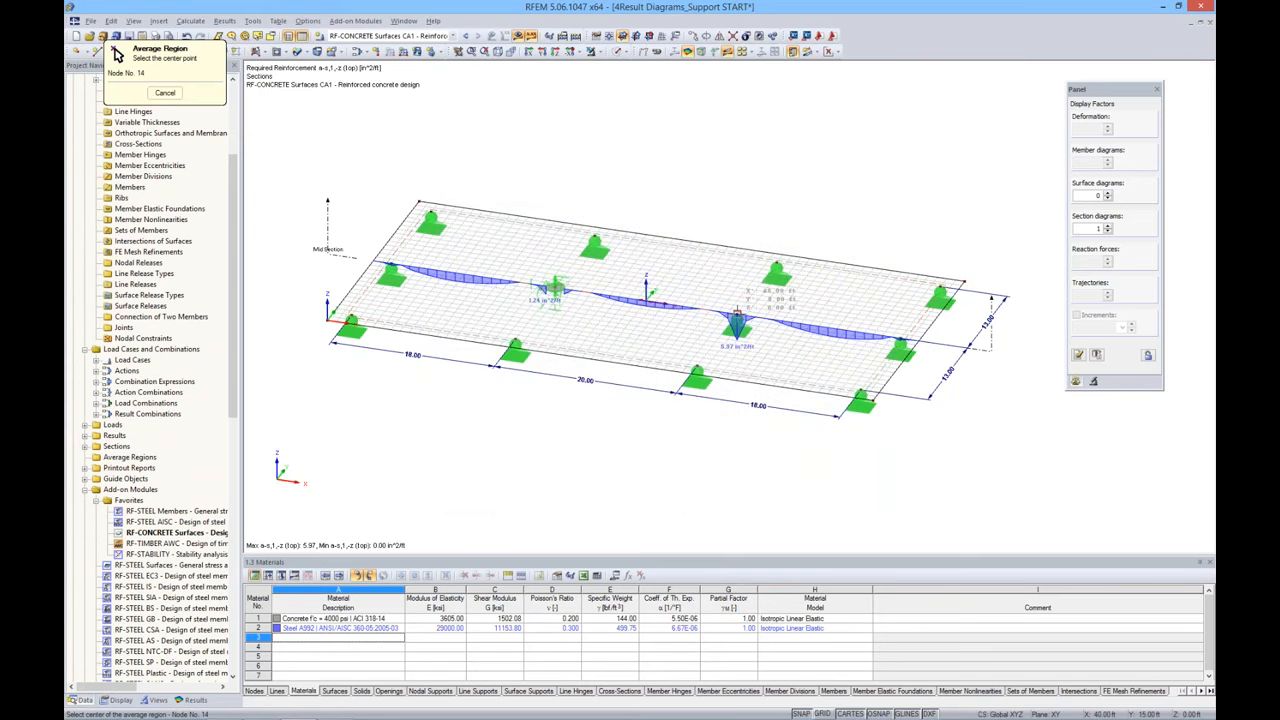
{"action": "left_click", "coordinate": [737, 318]}
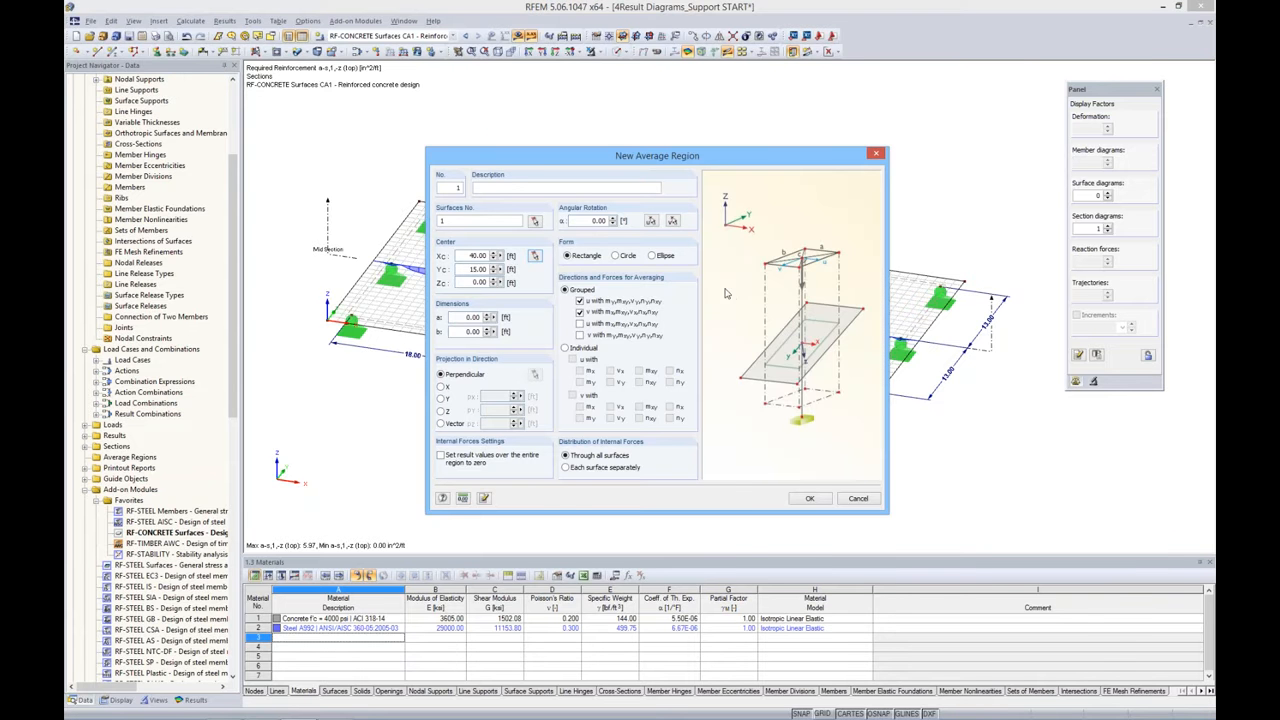
{"action": "left_click", "coordinate": [617, 256]}
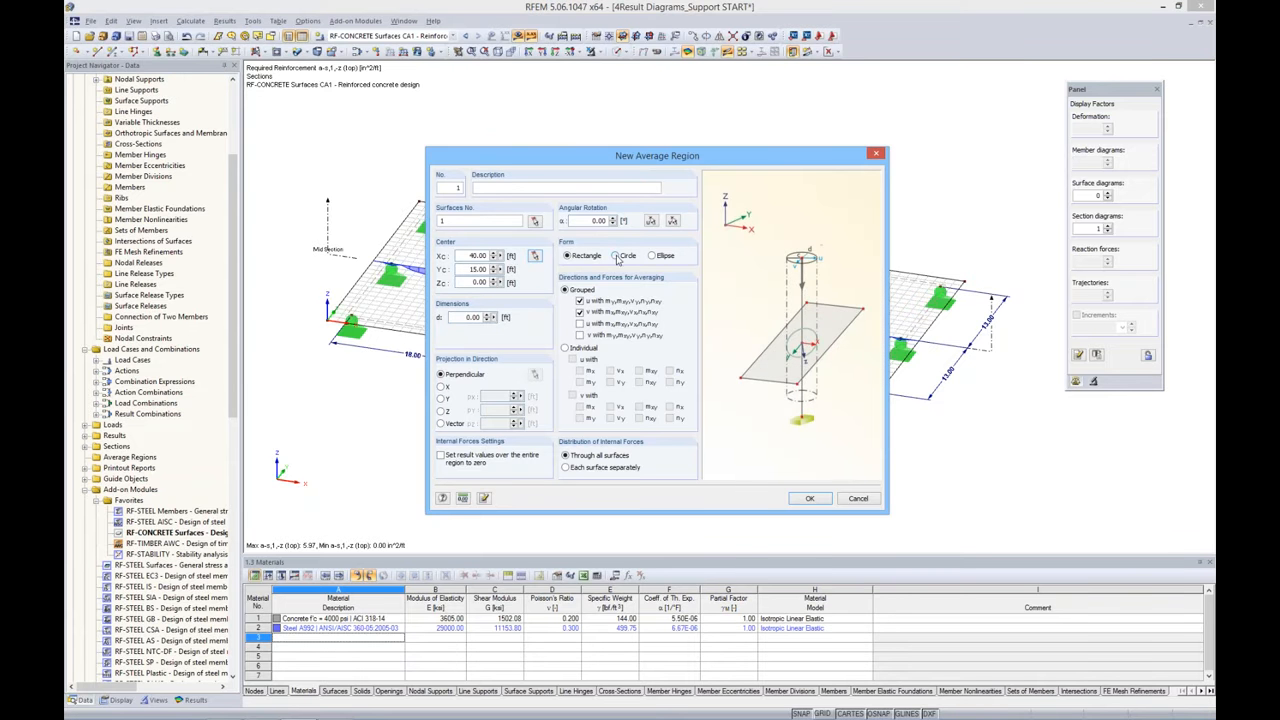
{"action": "double_click", "coordinate": [482, 317]}
{"action": "type", "text": "3"}
{"action": "left_click", "coordinate": [580, 312]}
{"action": "left_click", "coordinate": [809, 501]}
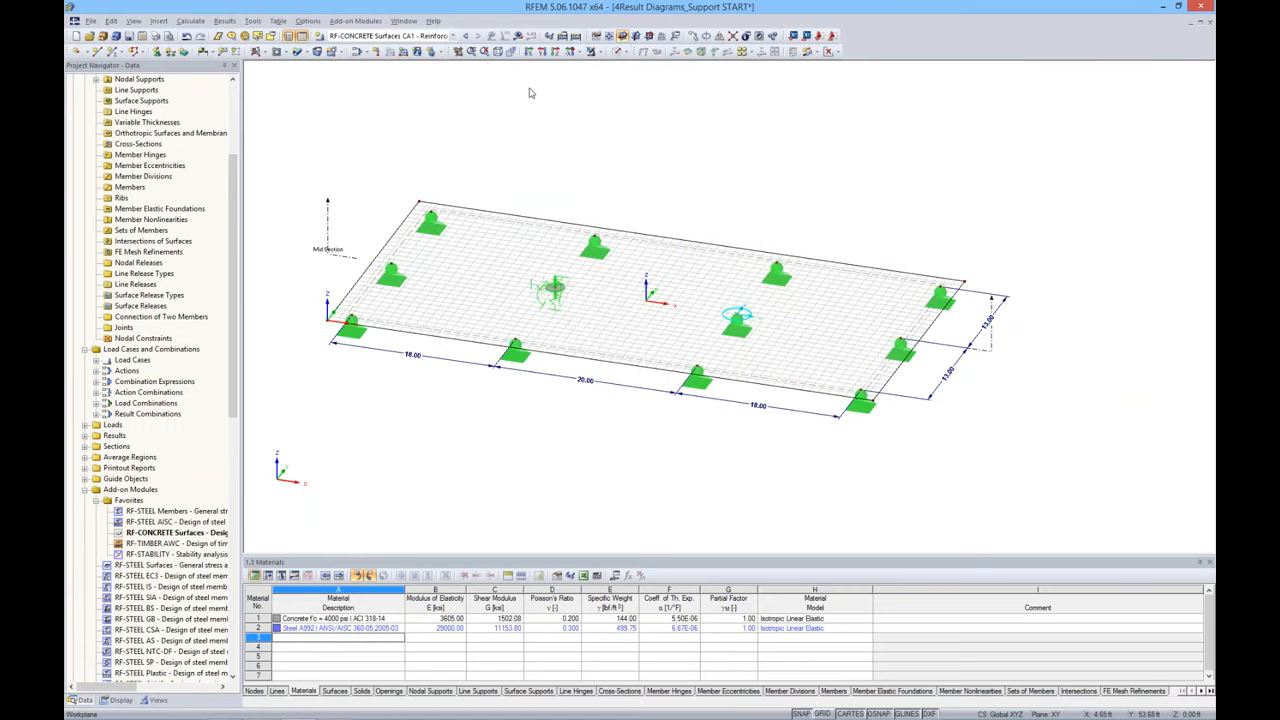
Recalculate RF-CONCRETE Surfaces CA1 with the average region and open the result diagrams of the Mid Section
{"action": "left_click", "coordinate": [518, 36]}
{"action": "left_click", "coordinate": [618, 384]}
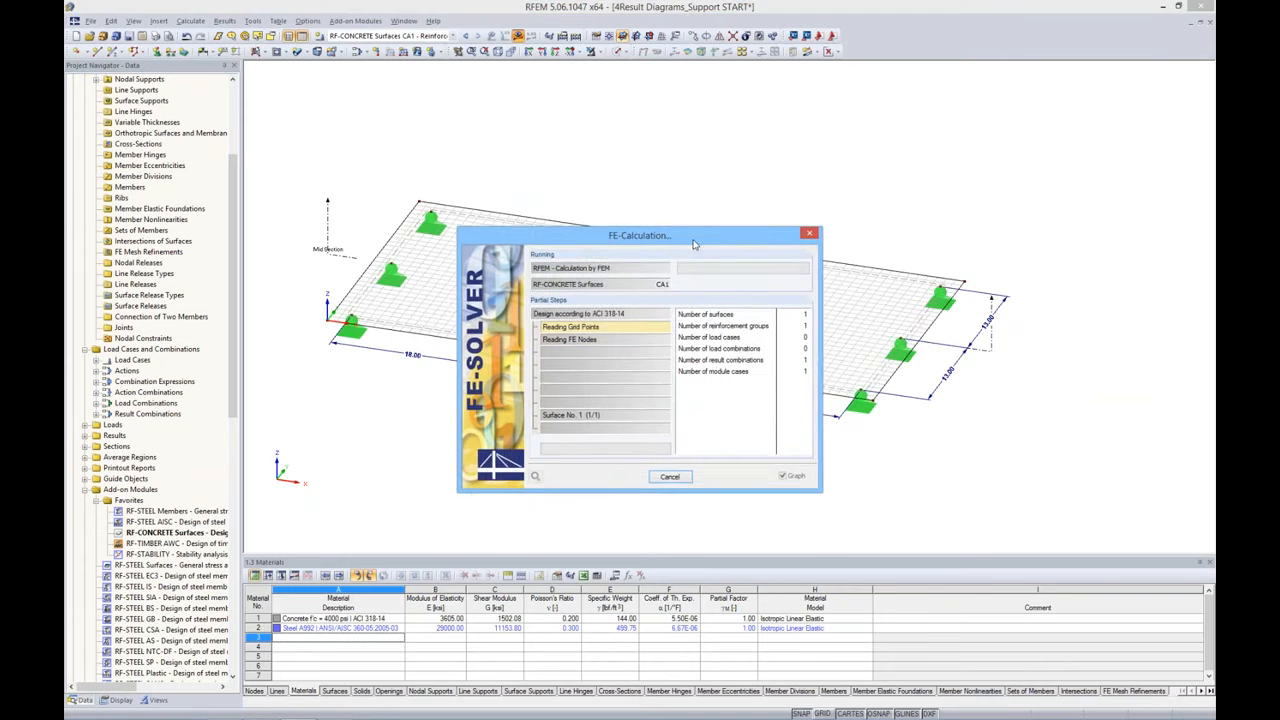
{"action": "left_click_drag", "start_coordinate": [695, 244], "coordinate": [715, 390]}
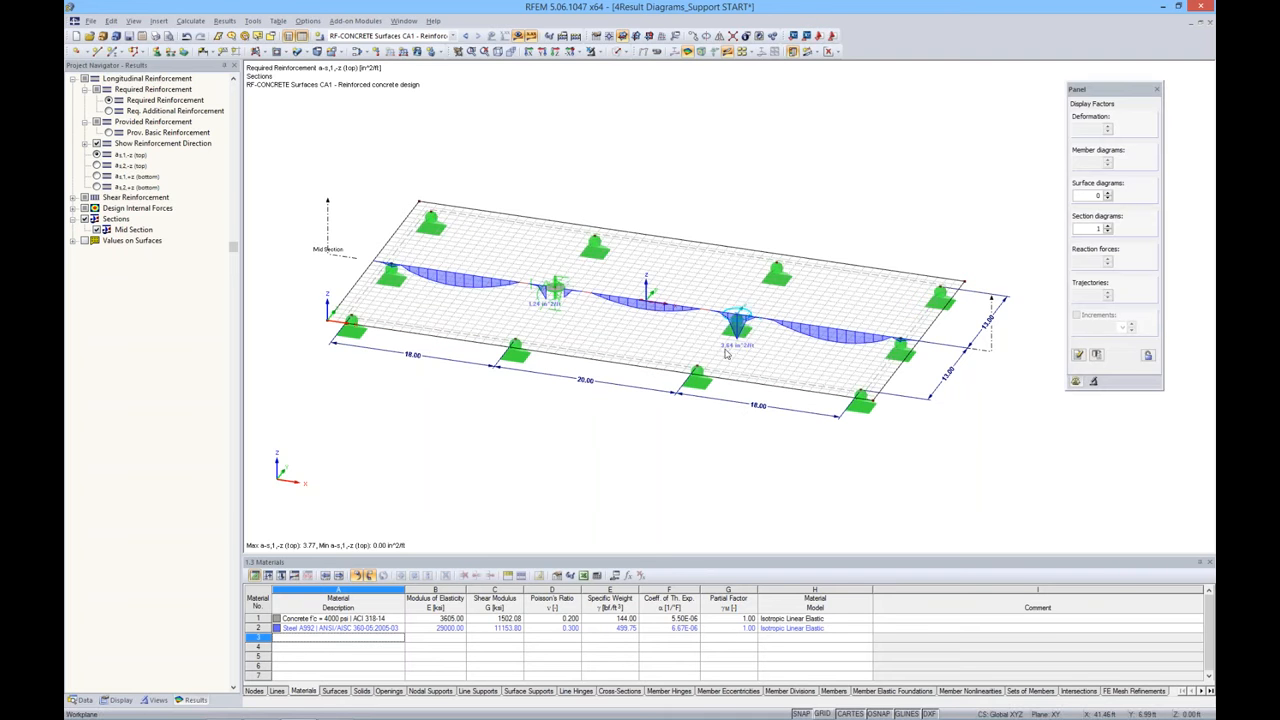
{"action": "right_click", "coordinate": [328, 237]}
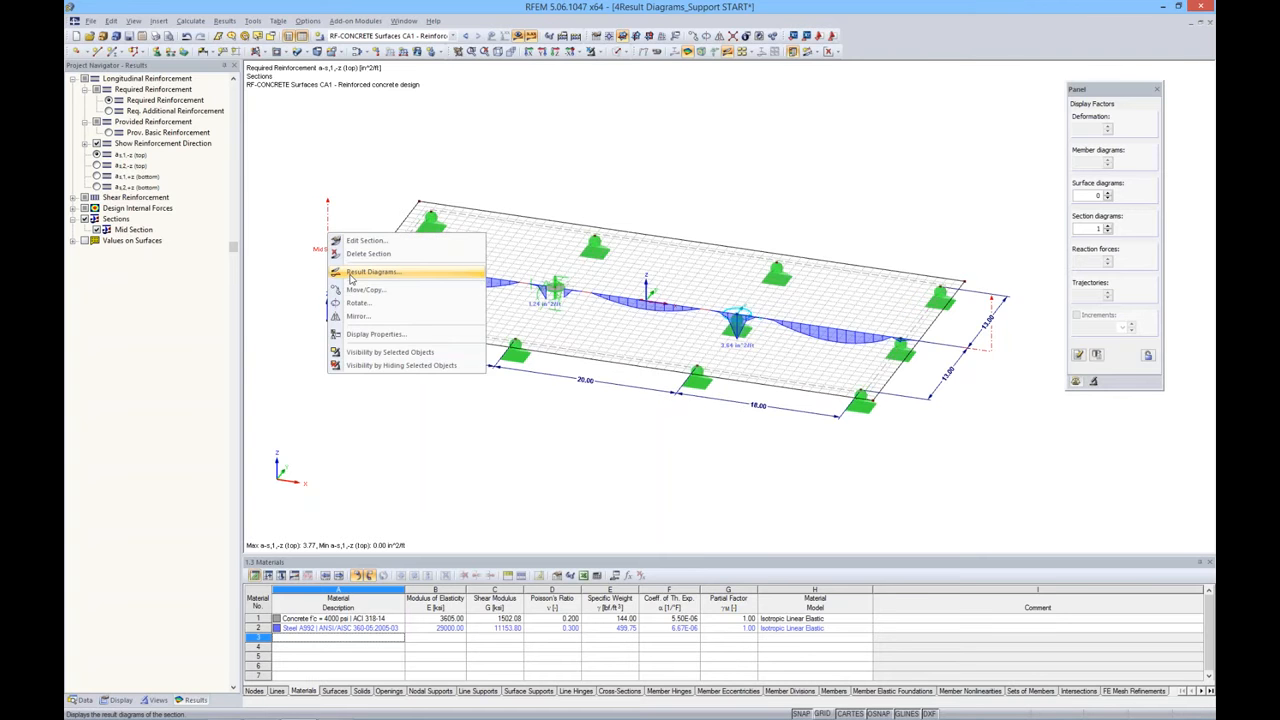
{"action": "left_click", "coordinate": [352, 274]}
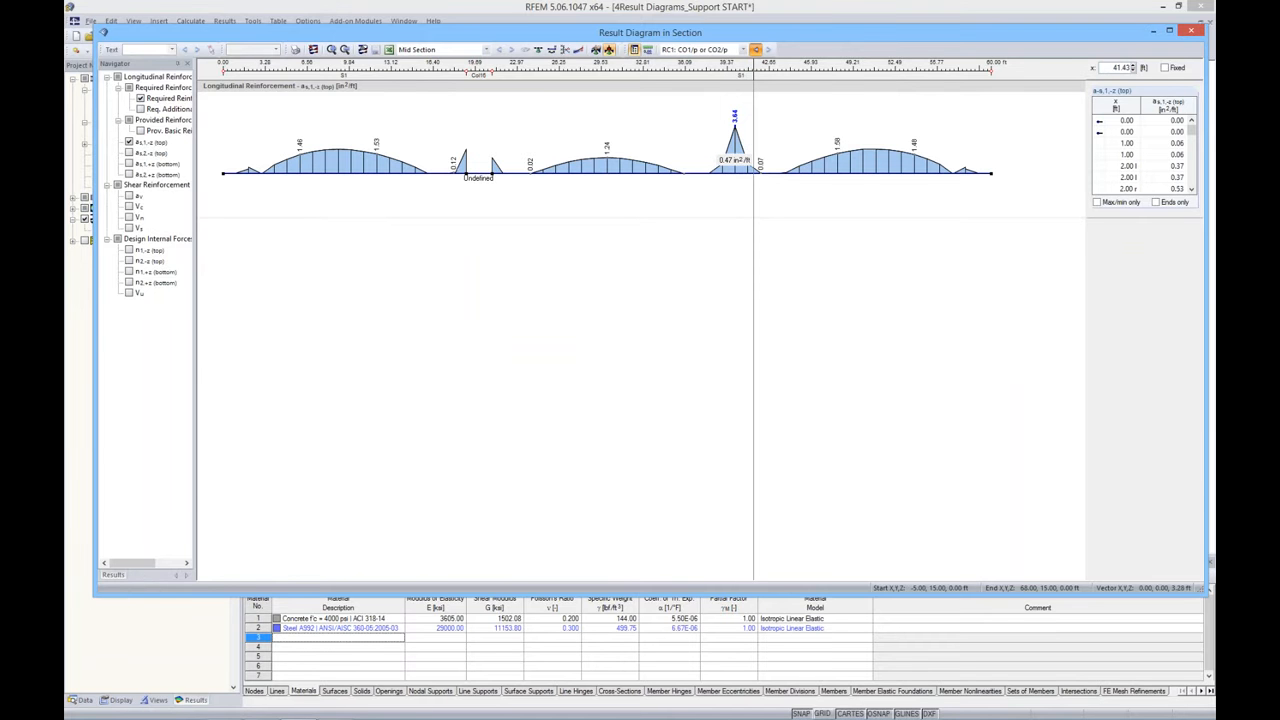
Review the Mid Section diagrams for RC1 and CO2, add the m-x moment diagram for RC1, and close the result diagrams
{"action": "left_click", "coordinate": [756, 49]}
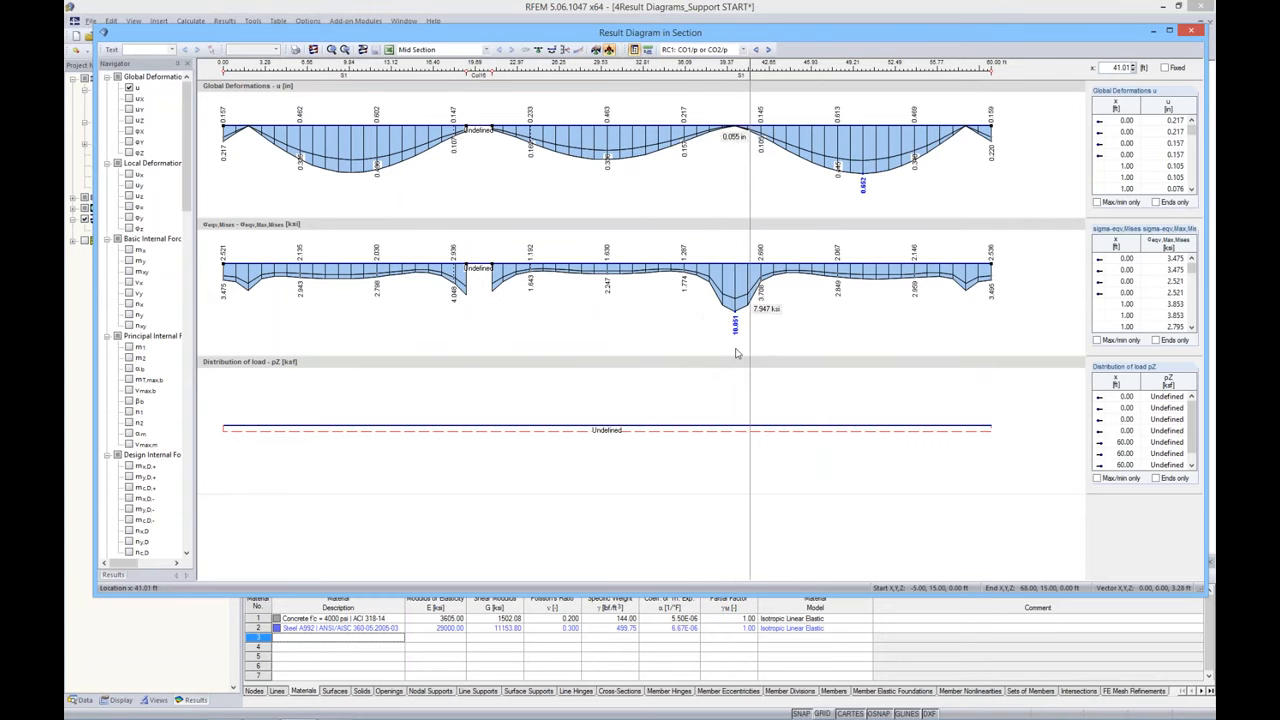
{"action": "left_click", "coordinate": [756, 50]}
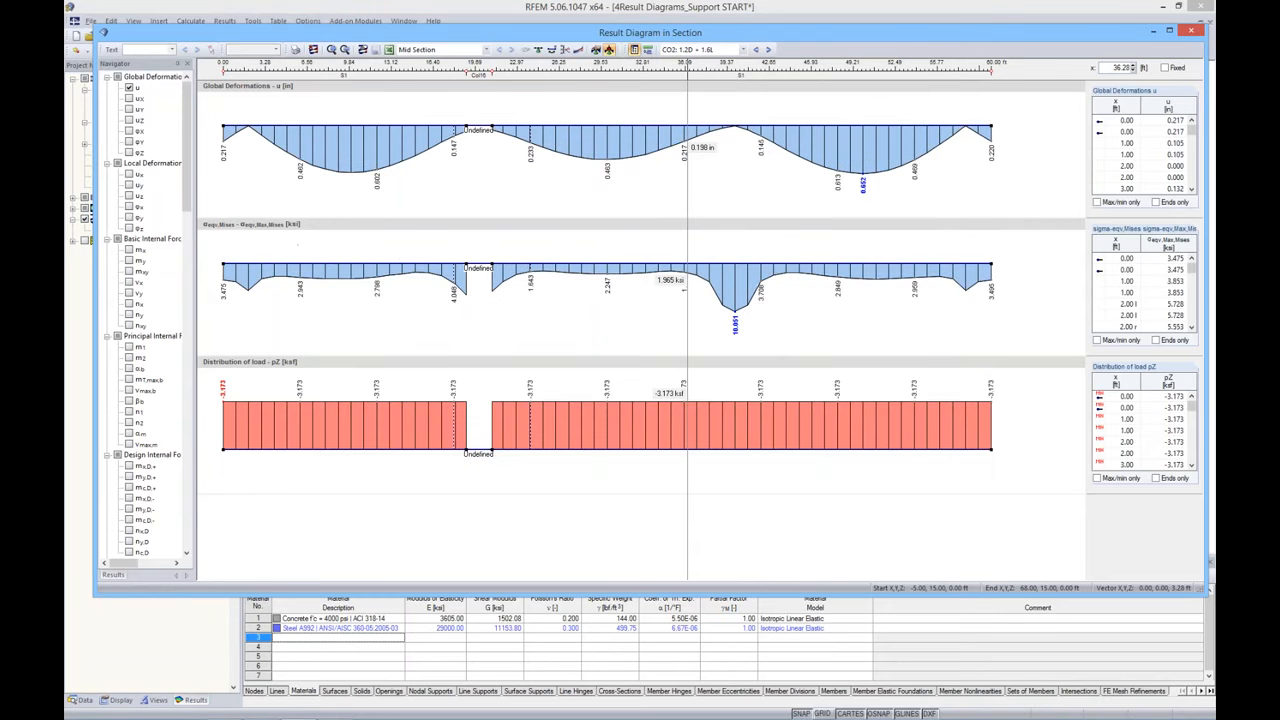
{"action": "left_click", "coordinate": [768, 50]}
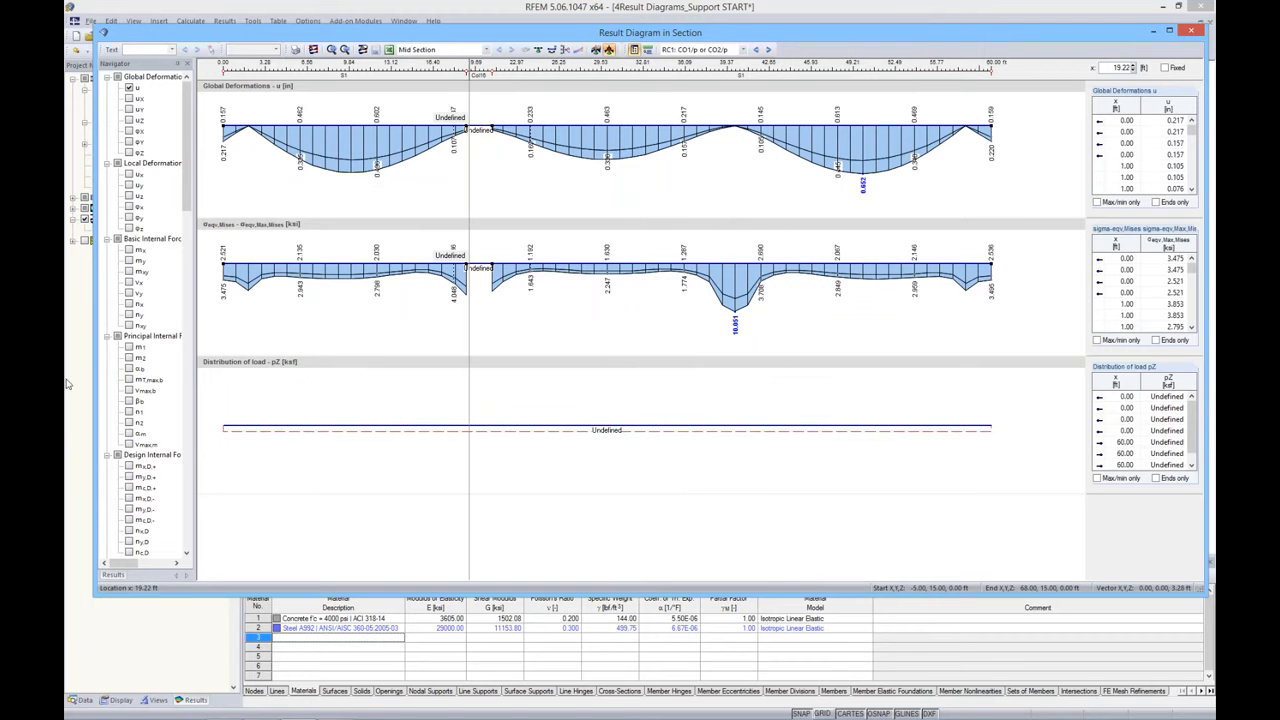
{"action": "left_click", "coordinate": [129, 251]}
{"action": "scroll", "coordinate": [687, 452], "scroll_direction": "down", "scroll_amount": 1}
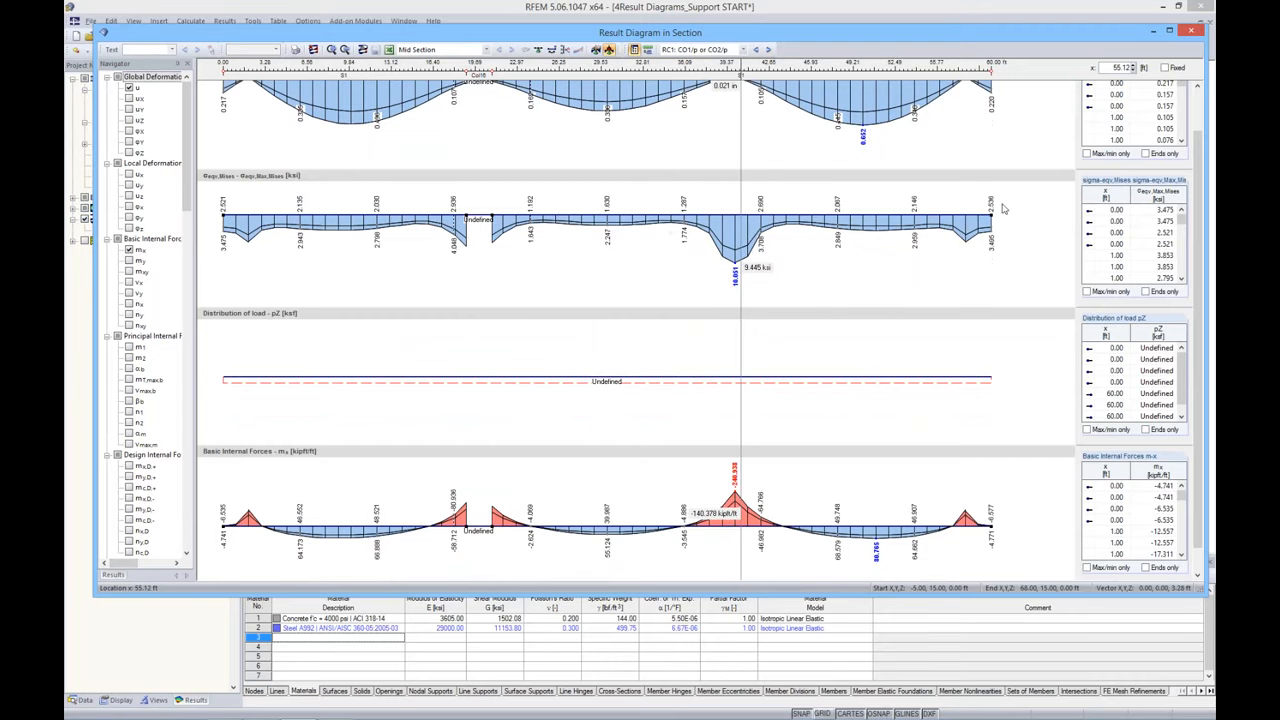
{"action": "left_click", "coordinate": [1191, 31]}
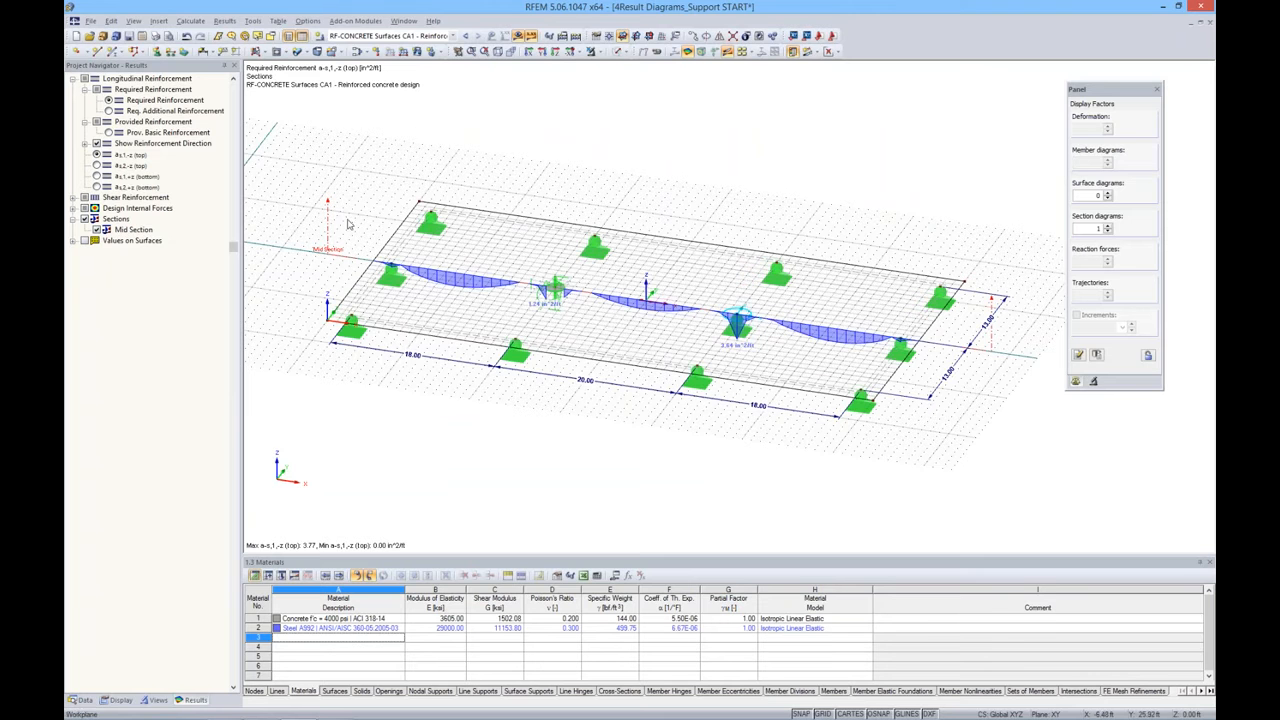
Copy the Mid Section onto the support rows along both long edges of the slab, accepting deletion of the results
{"action": "left_click", "coordinate": [435, 215]}
{"action": "left_click_drag", "start_coordinate": [432, 214], "coordinate": [431, 214], "text": "ctrl"}
{"action": "left_click", "coordinate": [619, 388]}
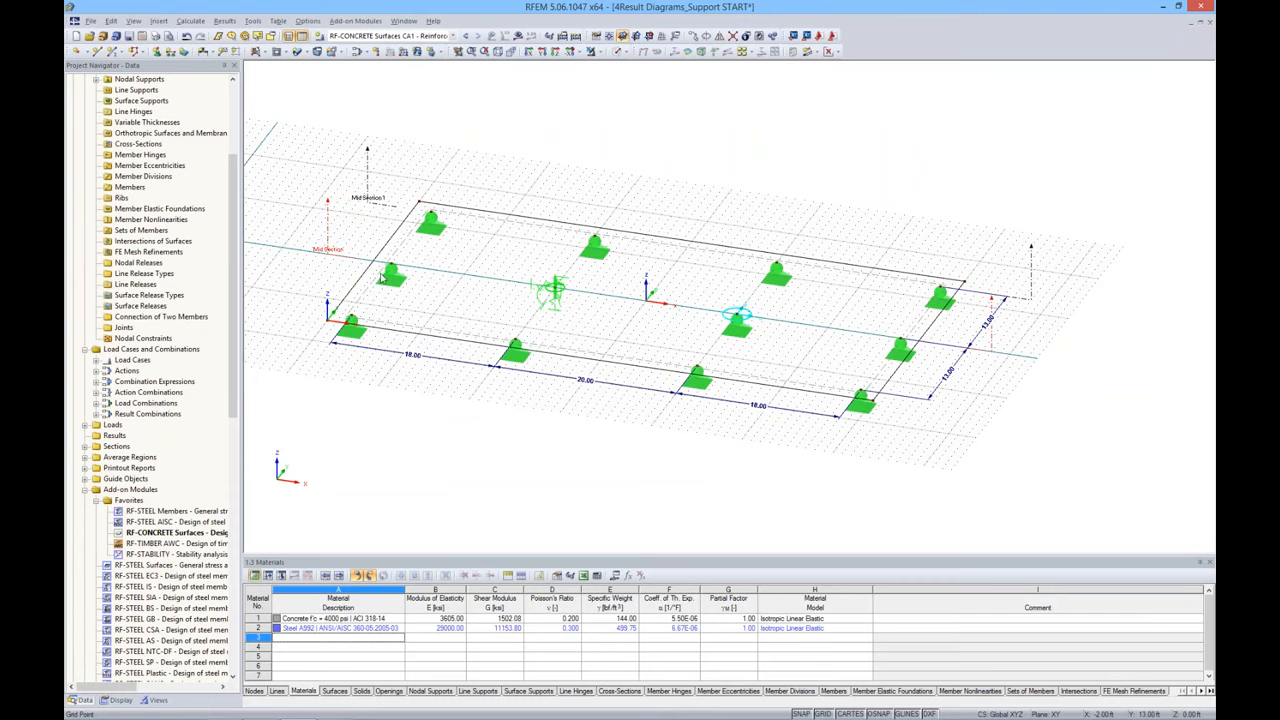
{"action": "left_click_drag", "start_coordinate": [390, 267], "coordinate": [351, 319], "text": "ctrl"}
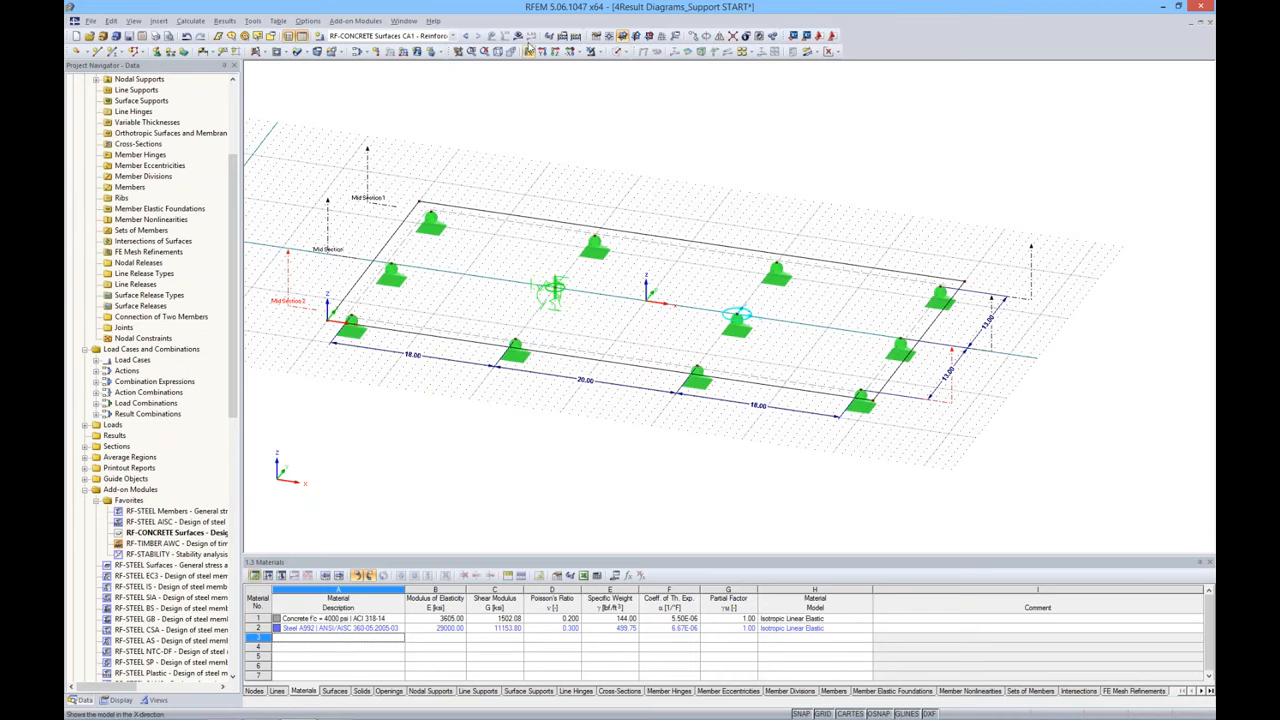
Calculate load combination CO1 - 1.4D and hide the section diagrams in its results
{"action": "left_click", "coordinate": [496, 37]}
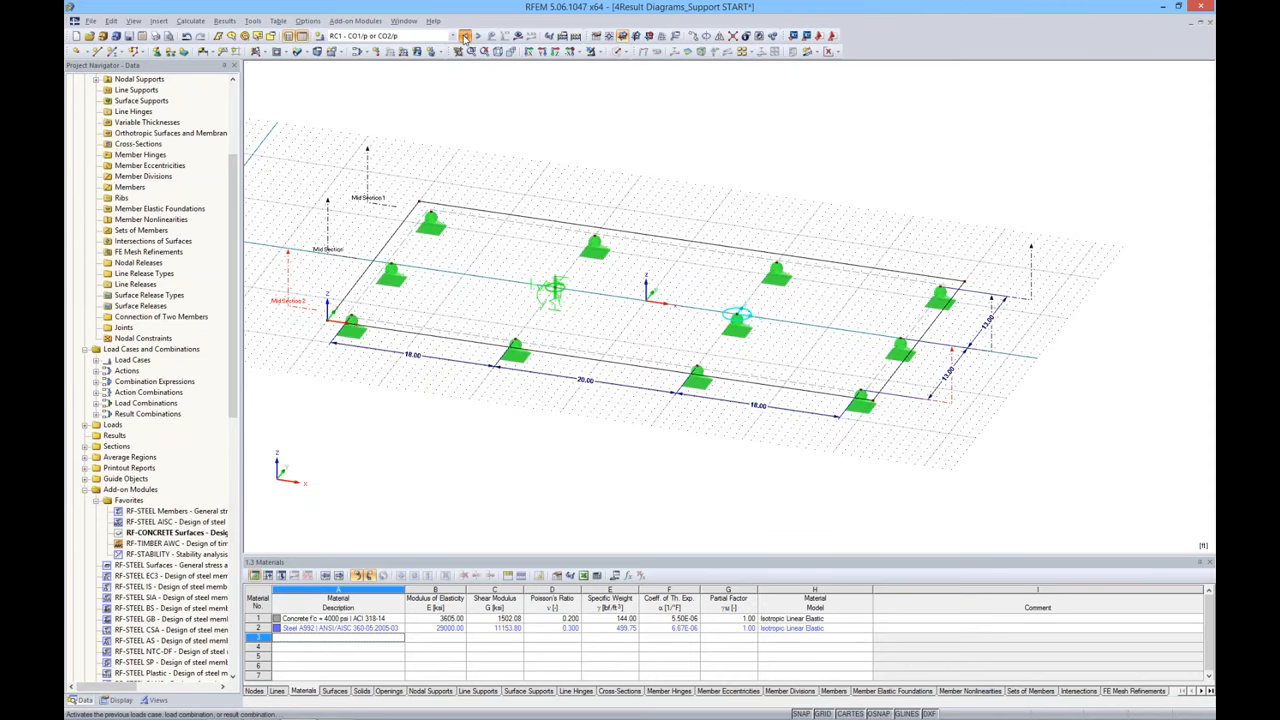
{"action": "left_click", "coordinate": [517, 37]}
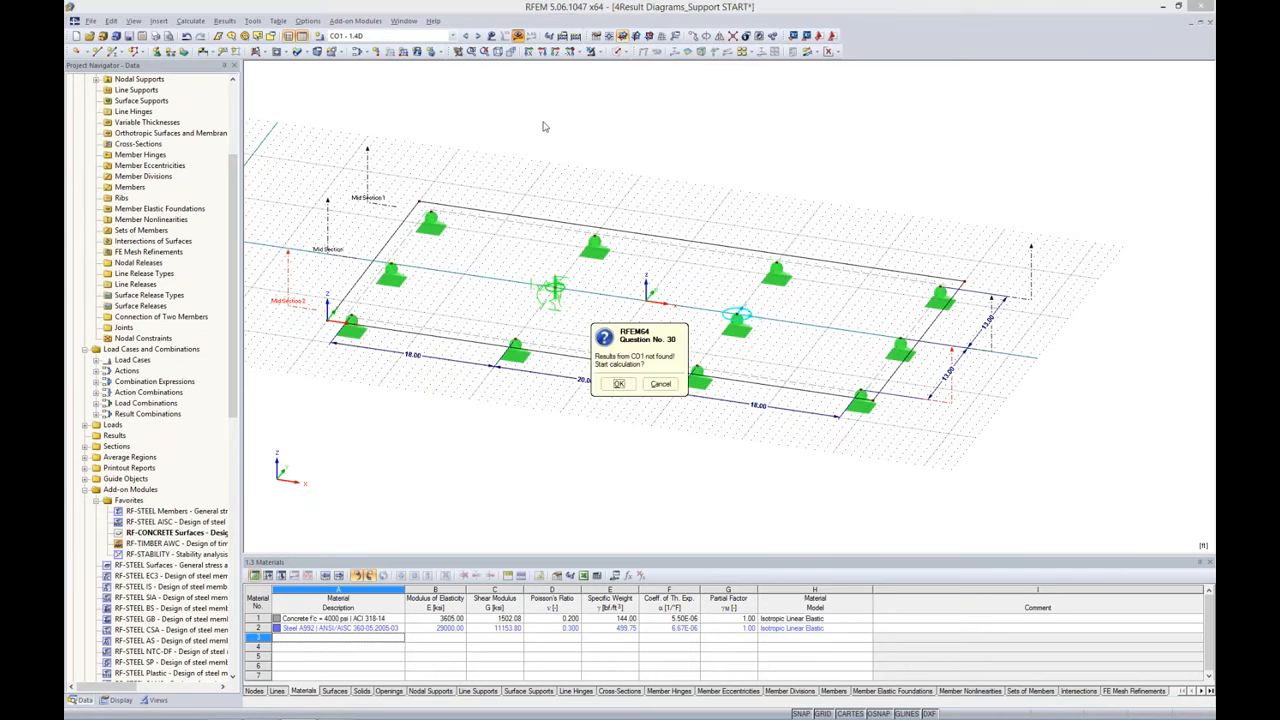
{"action": "left_click", "coordinate": [620, 386]}
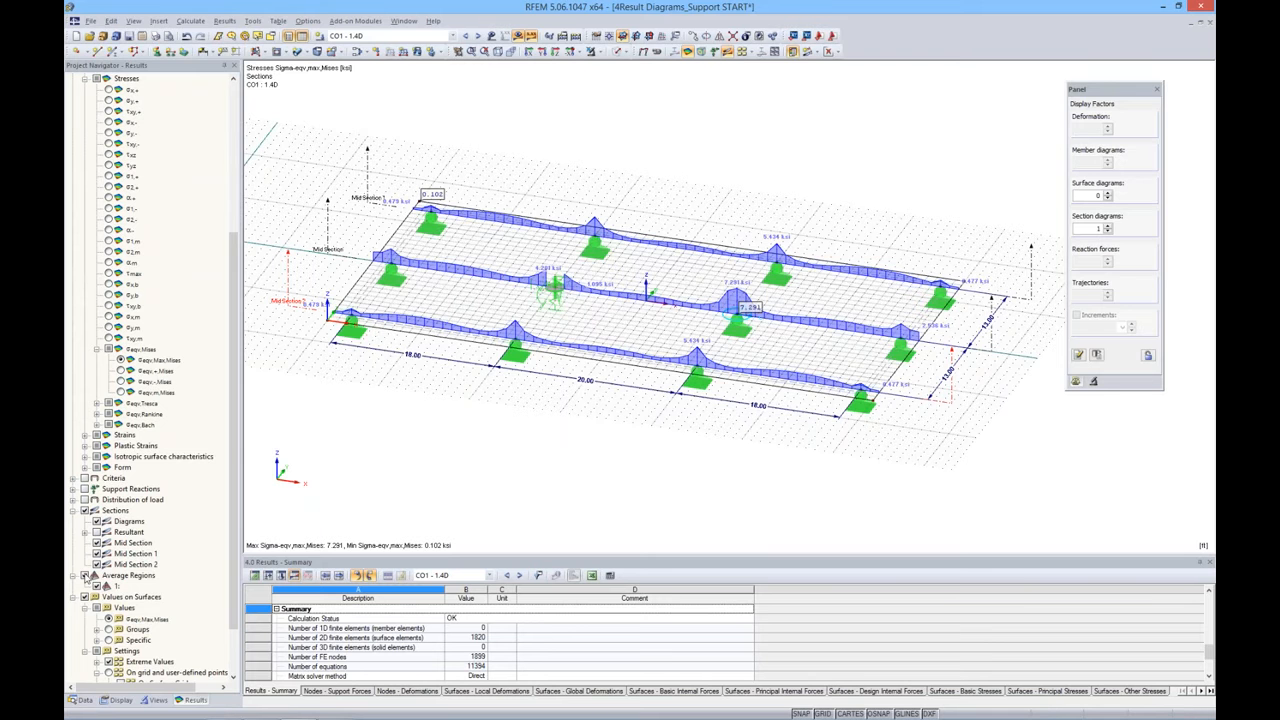
{"action": "left_click", "coordinate": [96, 521]}
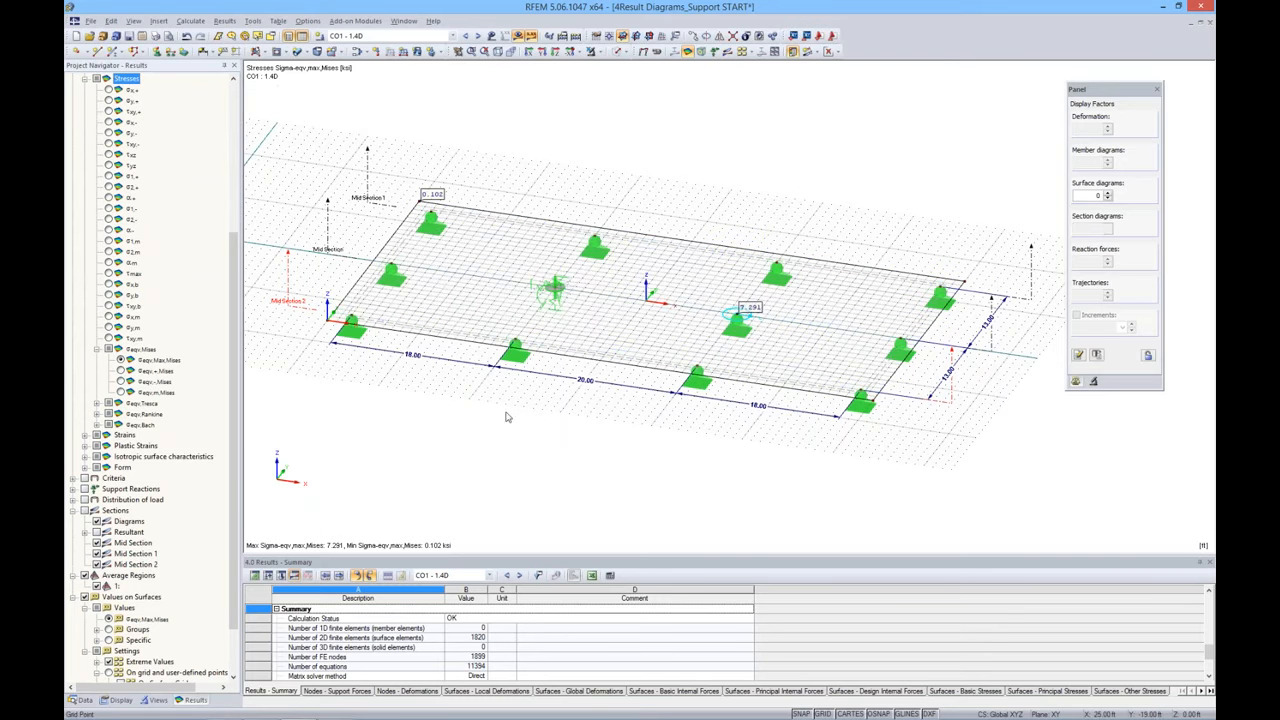
Try to move the slab's front corner outward, accepting deletion of the results and FE mesh
{"action": "left_click", "coordinate": [873, 401]}
{"action": "left_click_drag", "start_coordinate": [873, 401], "coordinate": [928, 462]}
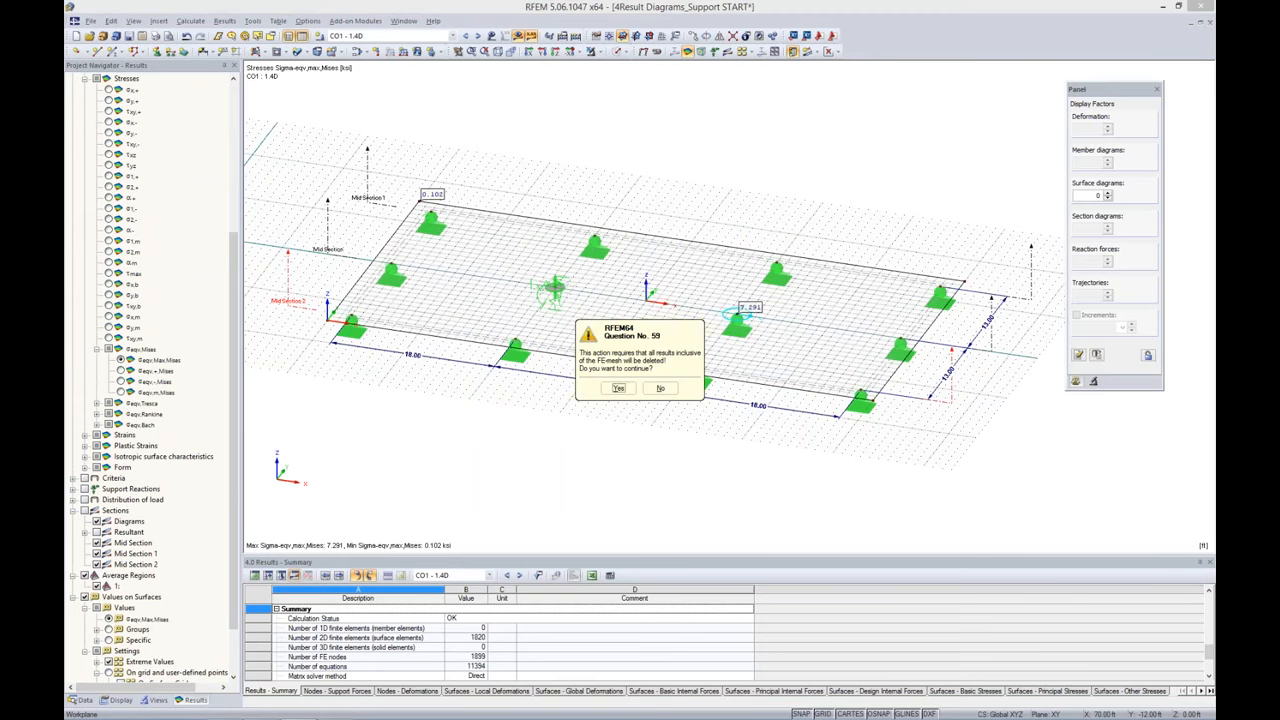
{"action": "left_click", "coordinate": [618, 388]}
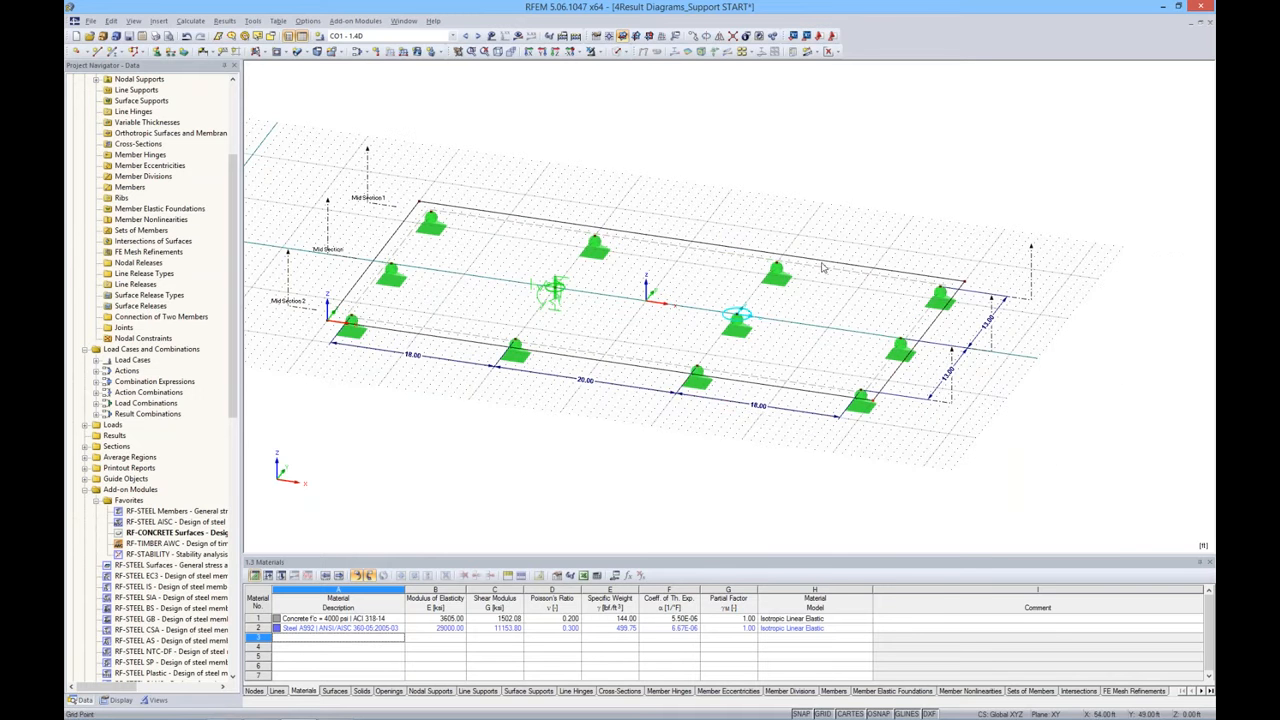
Copy the nodal support at node 8 on the slab's rear edge to a grid point outside the slab
{"action": "left_click", "coordinate": [782, 274]}
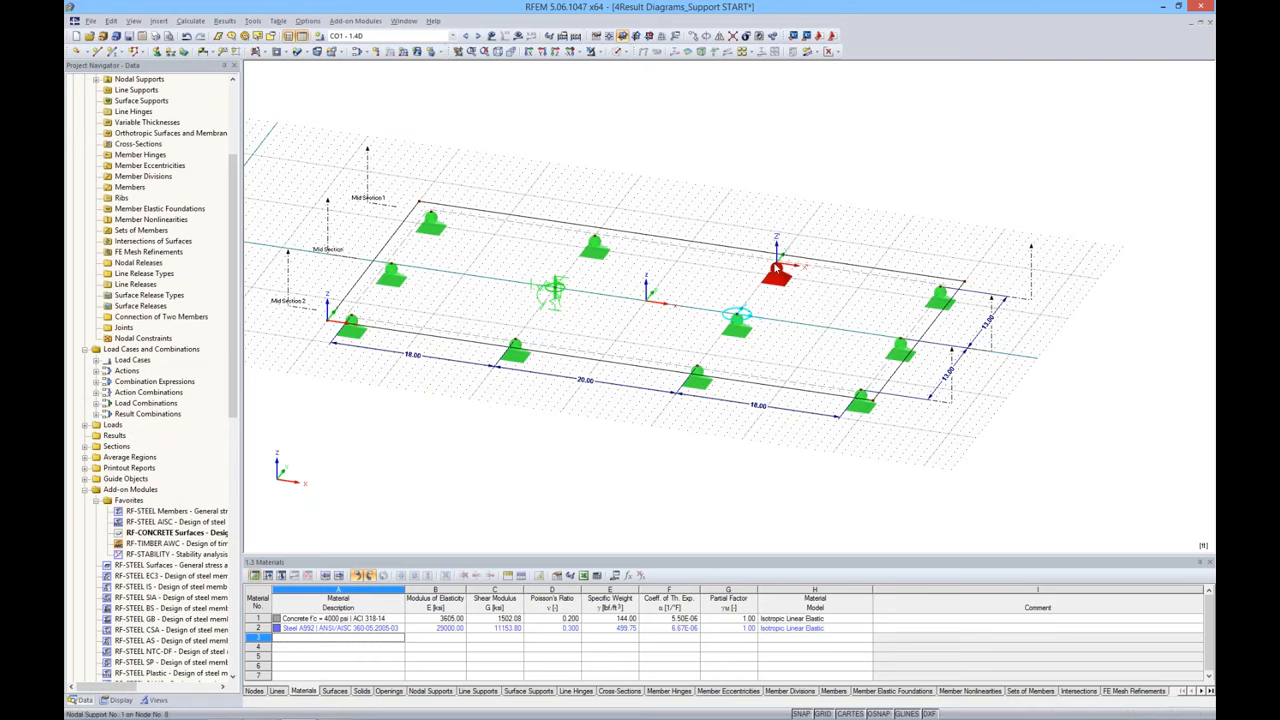
{"action": "left_click_drag", "start_coordinate": [776, 266], "coordinate": [822, 213]}
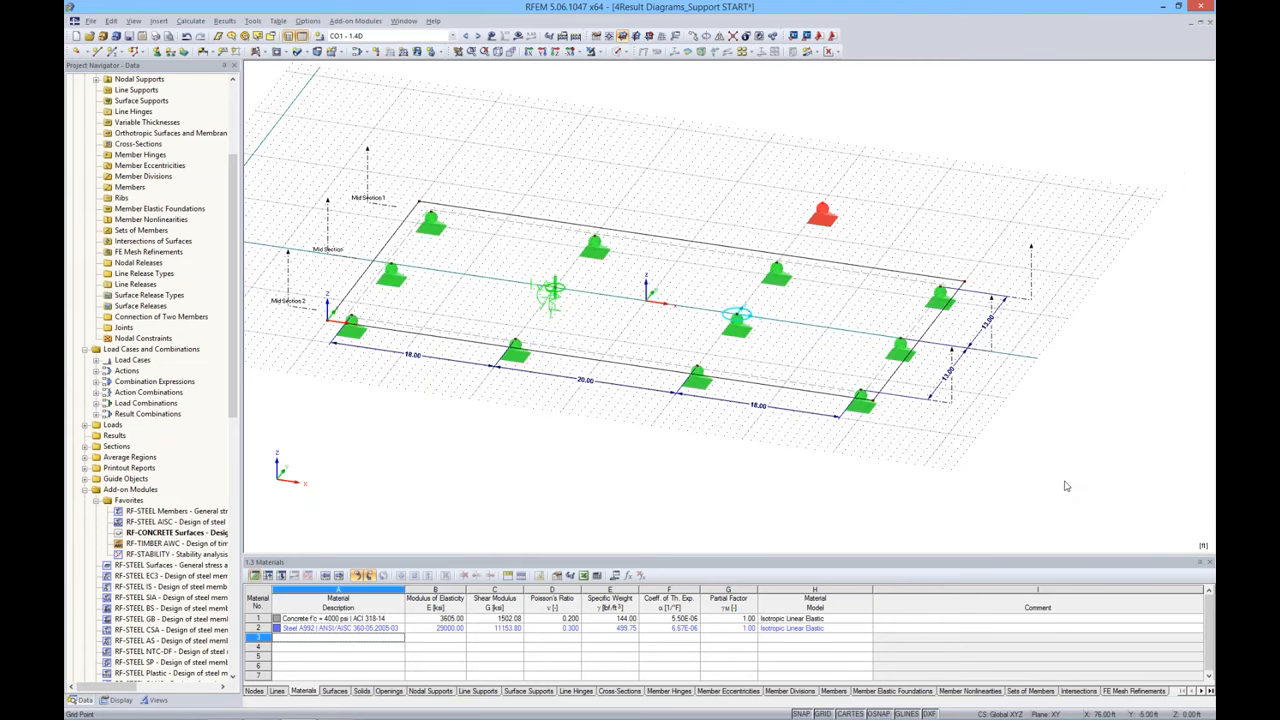
Try copying the slab with its sections, average region and supports on the far side along the X-direction, then undo the copy and clear the selection
{"action": "left_click_drag", "start_coordinate": [1081, 493], "coordinate": [672, 178]}
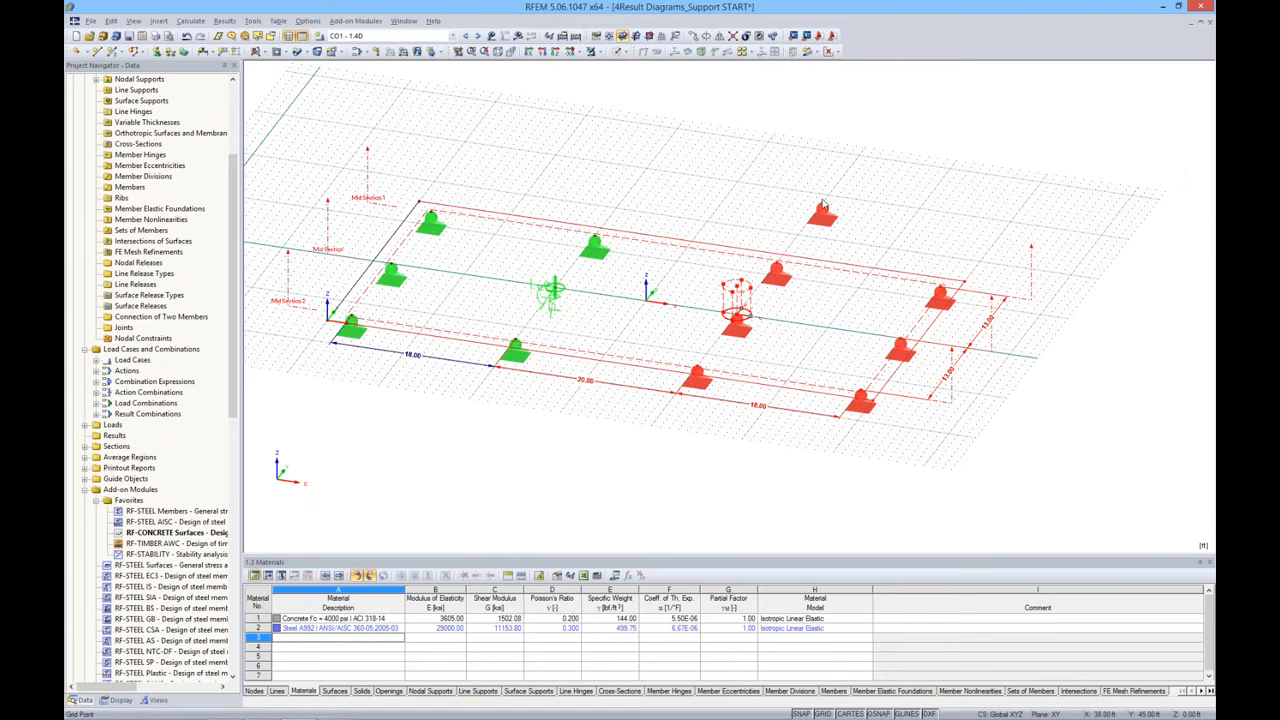
{"action": "left_click_drag", "start_coordinate": [823, 205], "coordinate": [1128, 193], "text": "ctrl"}
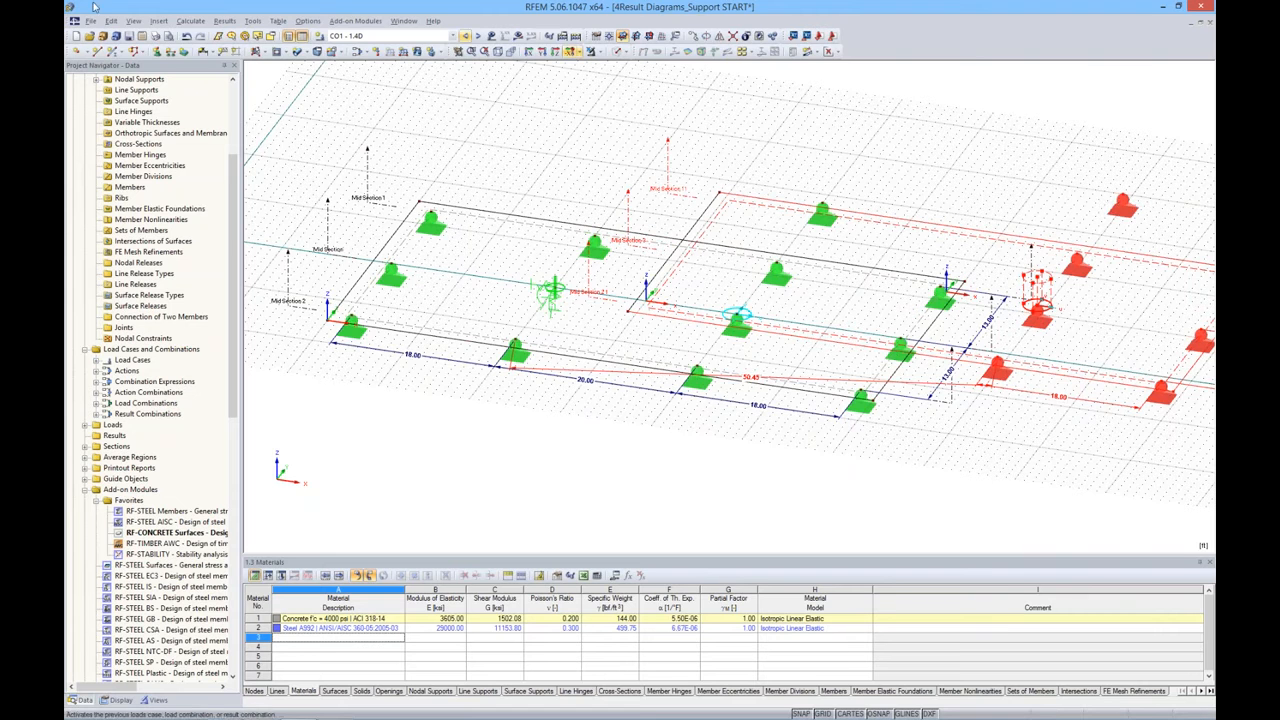
{"action": "left_click", "coordinate": [186, 36]}
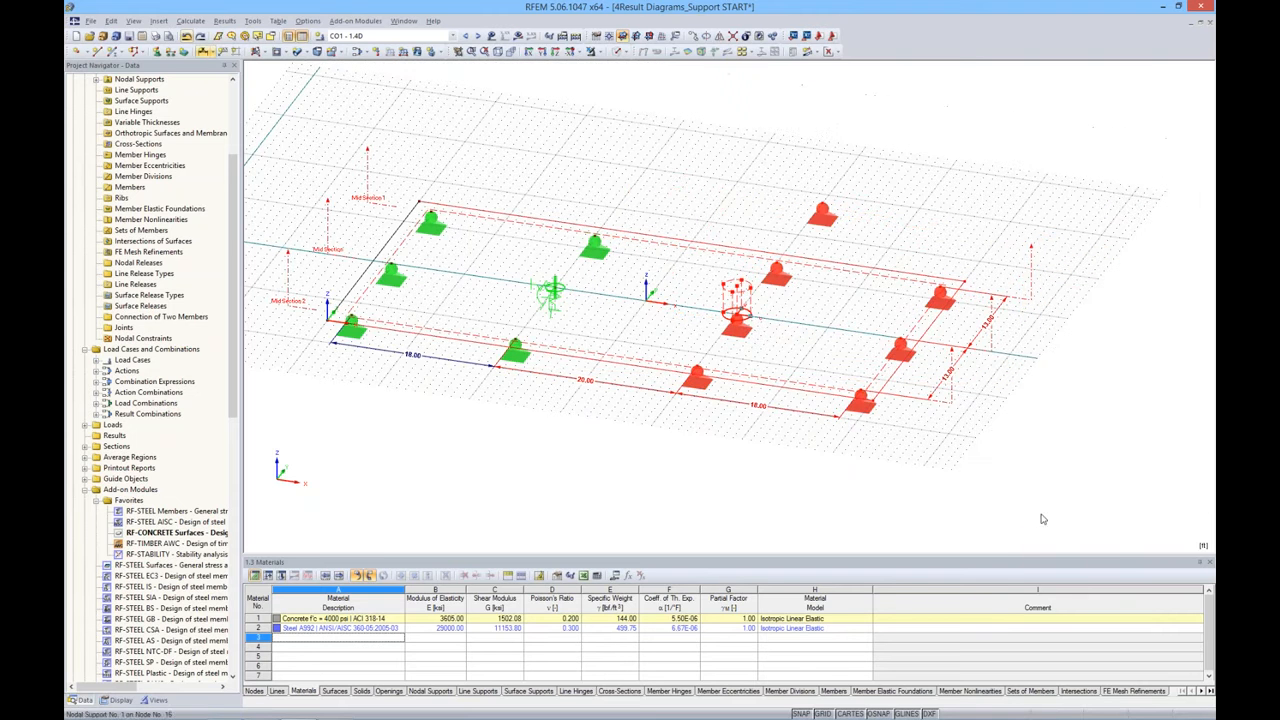
{"action": "left_click", "coordinate": [968, 480]}
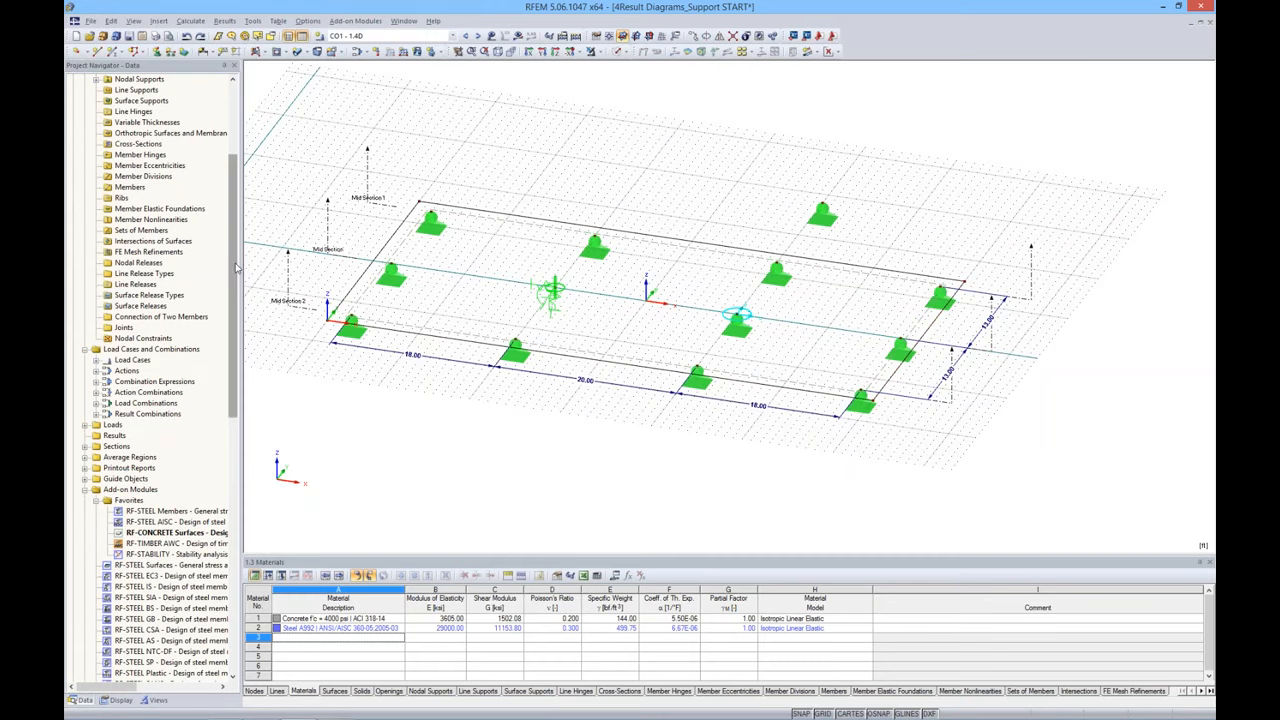
Switch to the 6Parametric Hall model and orbit it to see the whole frame
{"action": "scroll", "coordinate": [224, 270], "scroll_direction": "up", "scroll_amount": 6}
{"action": "left_click", "coordinate": [74, 155]}
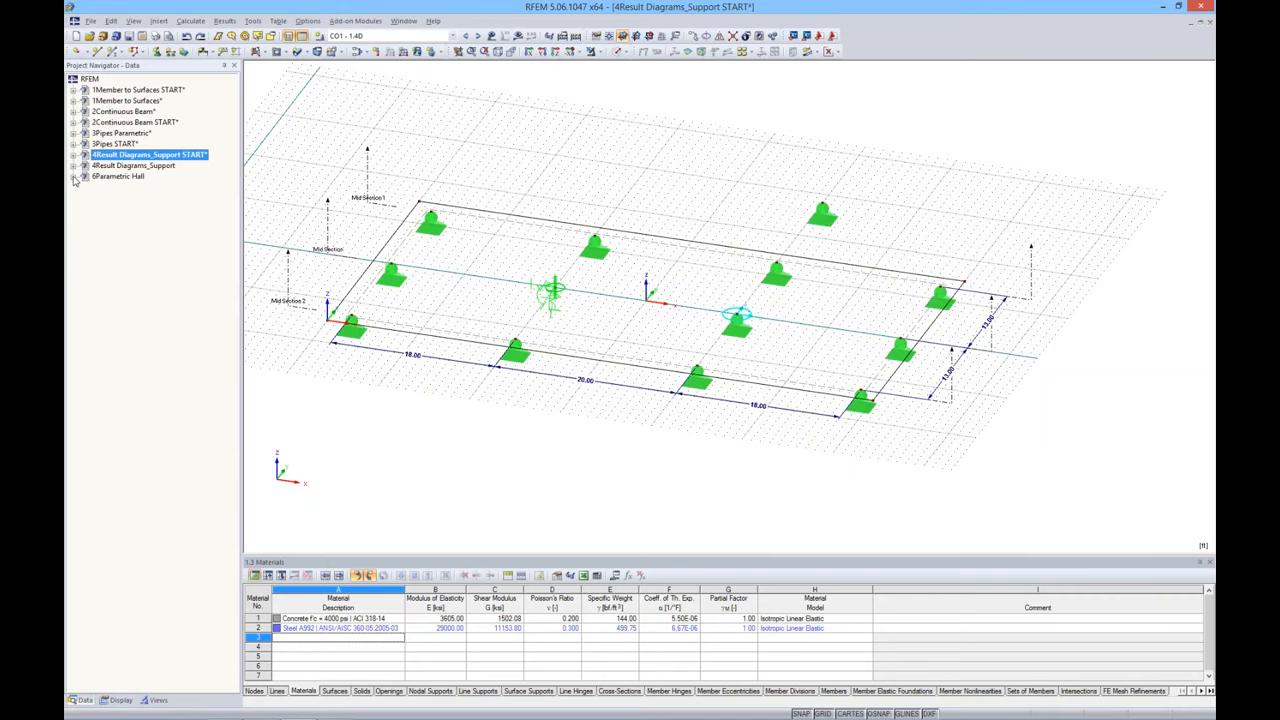
{"action": "double_click", "coordinate": [112, 177]}
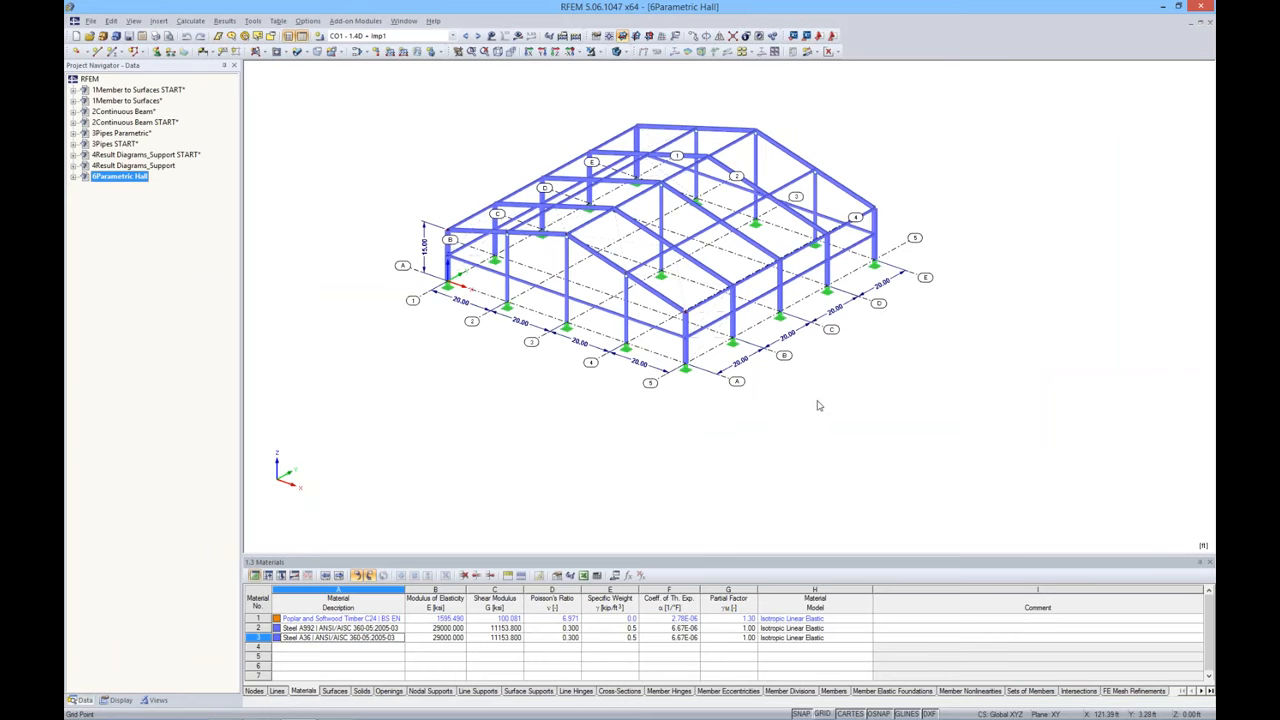
{"action": "middle_click_drag", "start_coordinate": [817, 402], "coordinate": [787, 392], "text": "ctrl"}
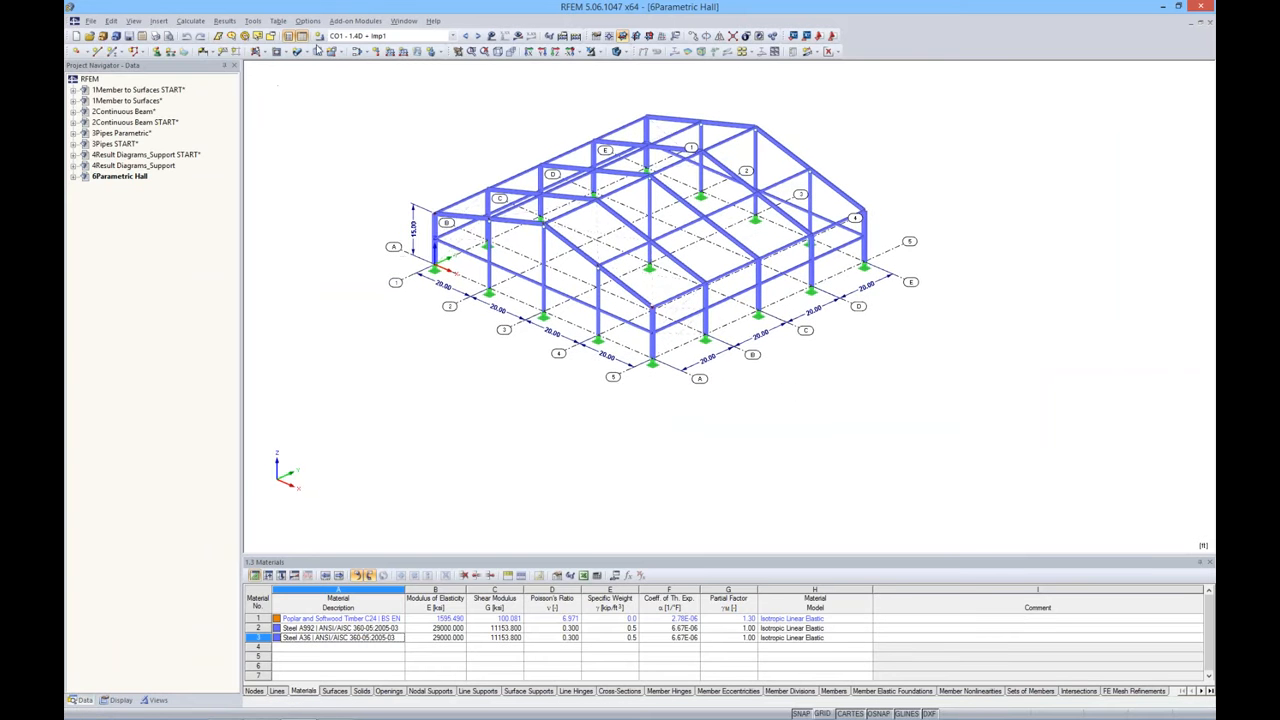
Review the geometry, bracing and cross-section settings of the 3D Hall model generator, then cancel it without generating
{"action": "left_click", "coordinate": [253, 21]}
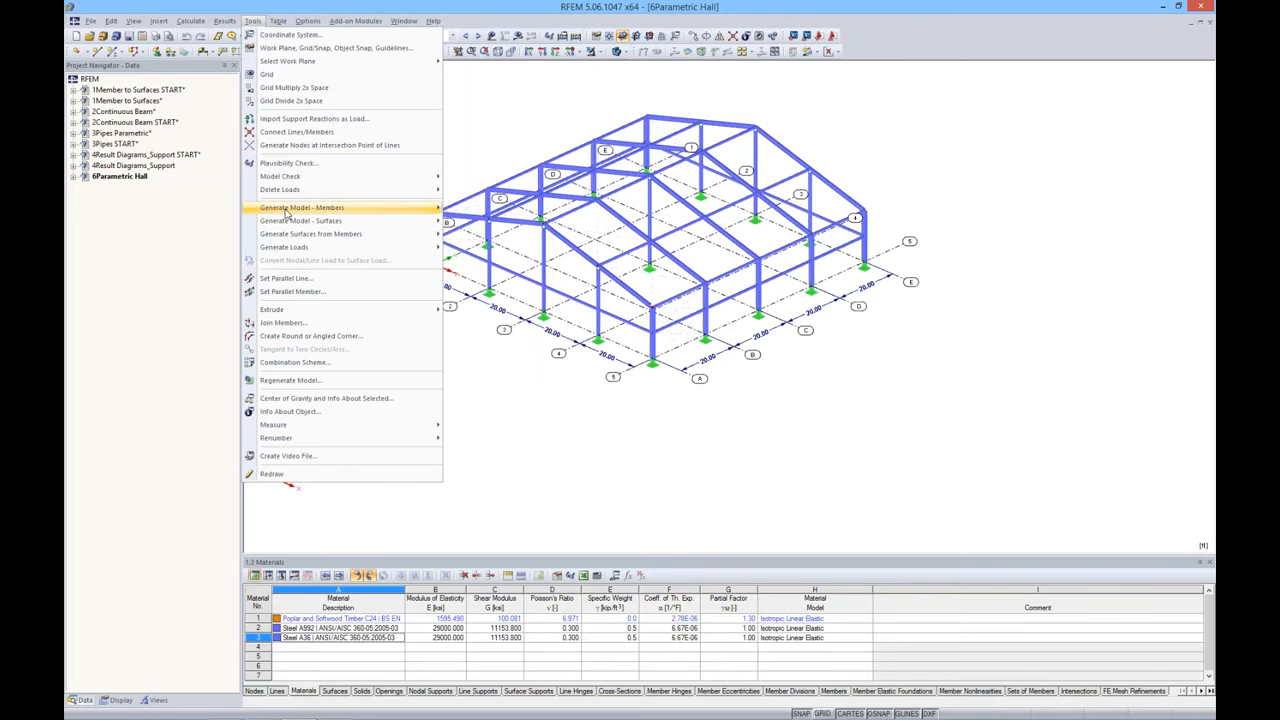
{"action": "mouse_move", "coordinate": [286, 212]}
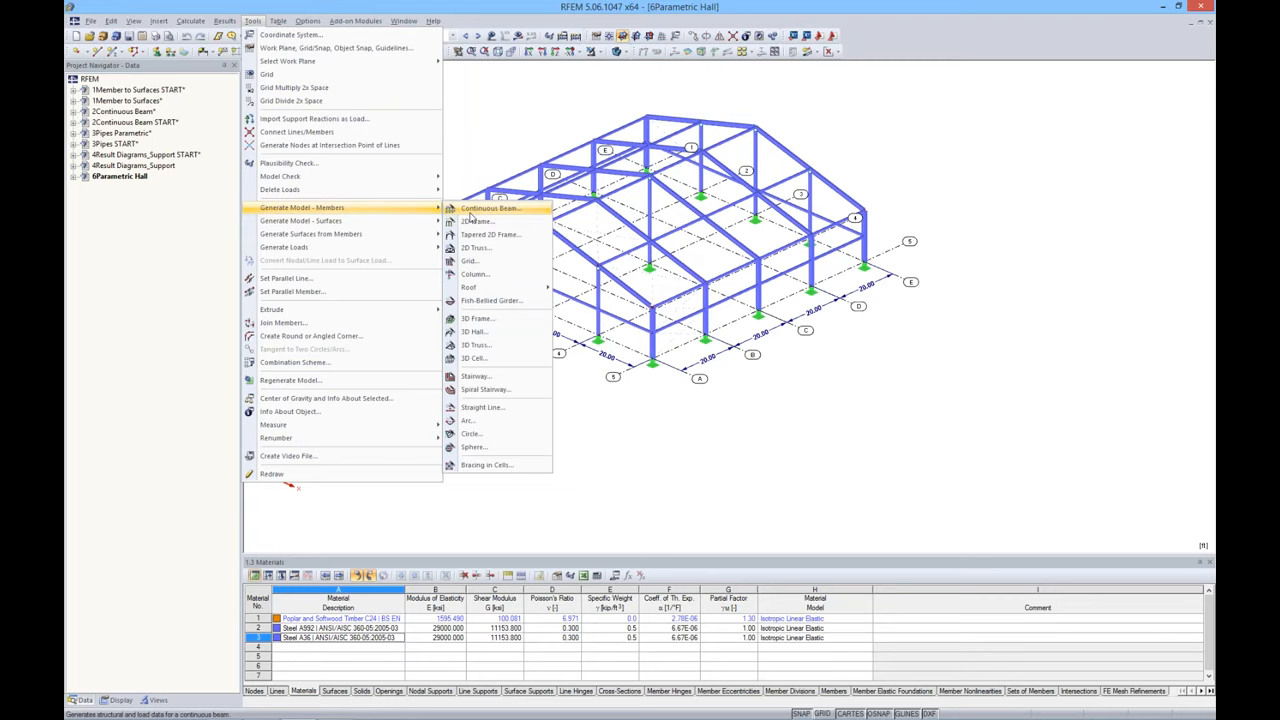
{"action": "left_click", "coordinate": [476, 336]}
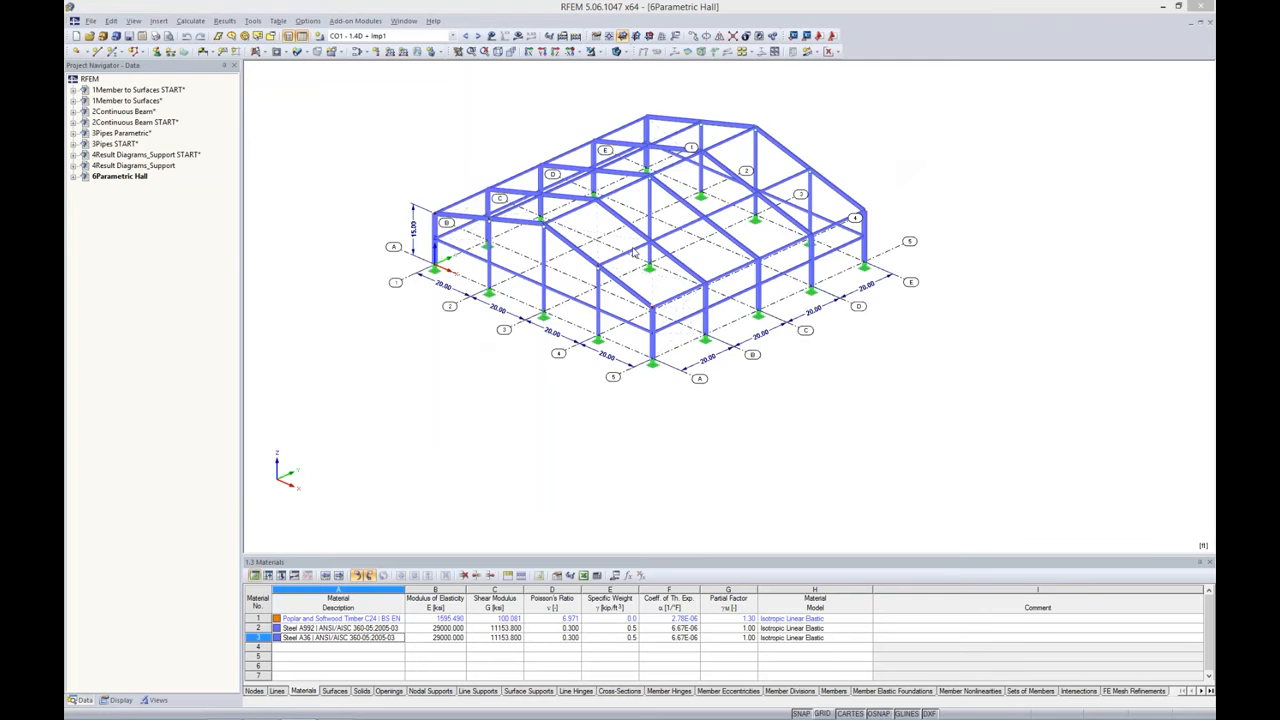
{"action": "left_click_drag", "start_coordinate": [677, 172], "coordinate": [688, 149]}
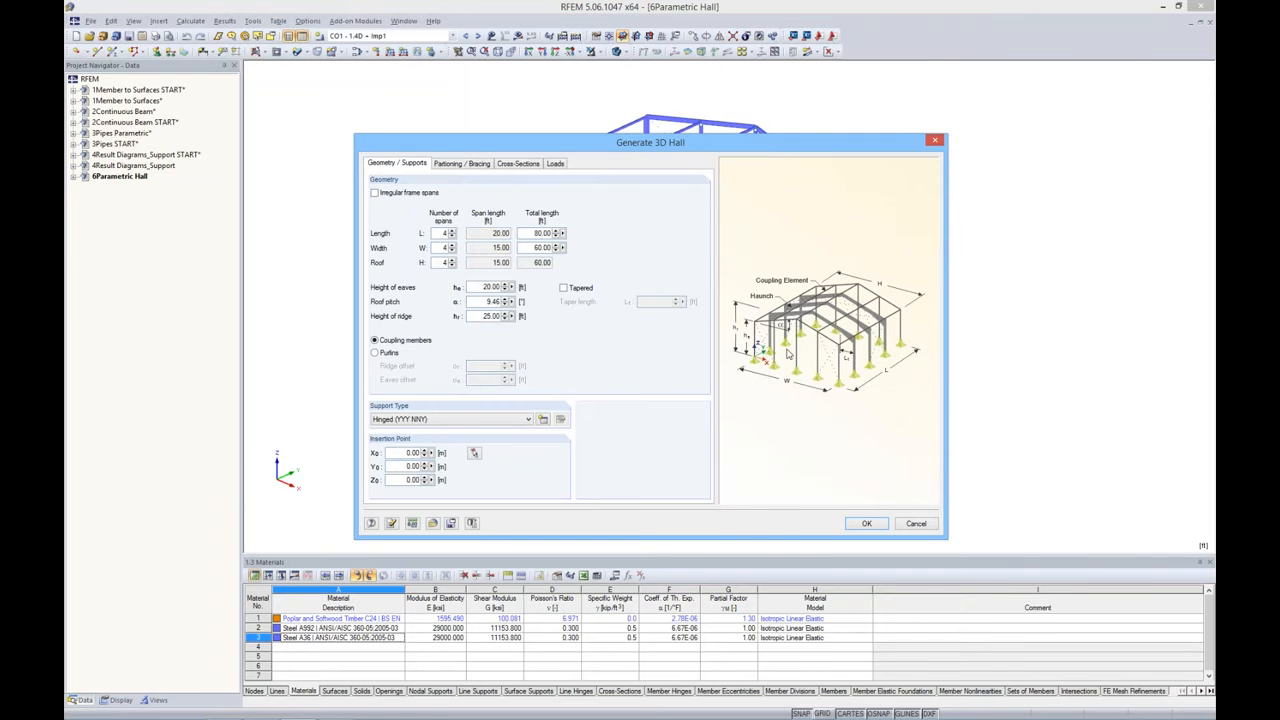
{"action": "left_click", "coordinate": [472, 165]}
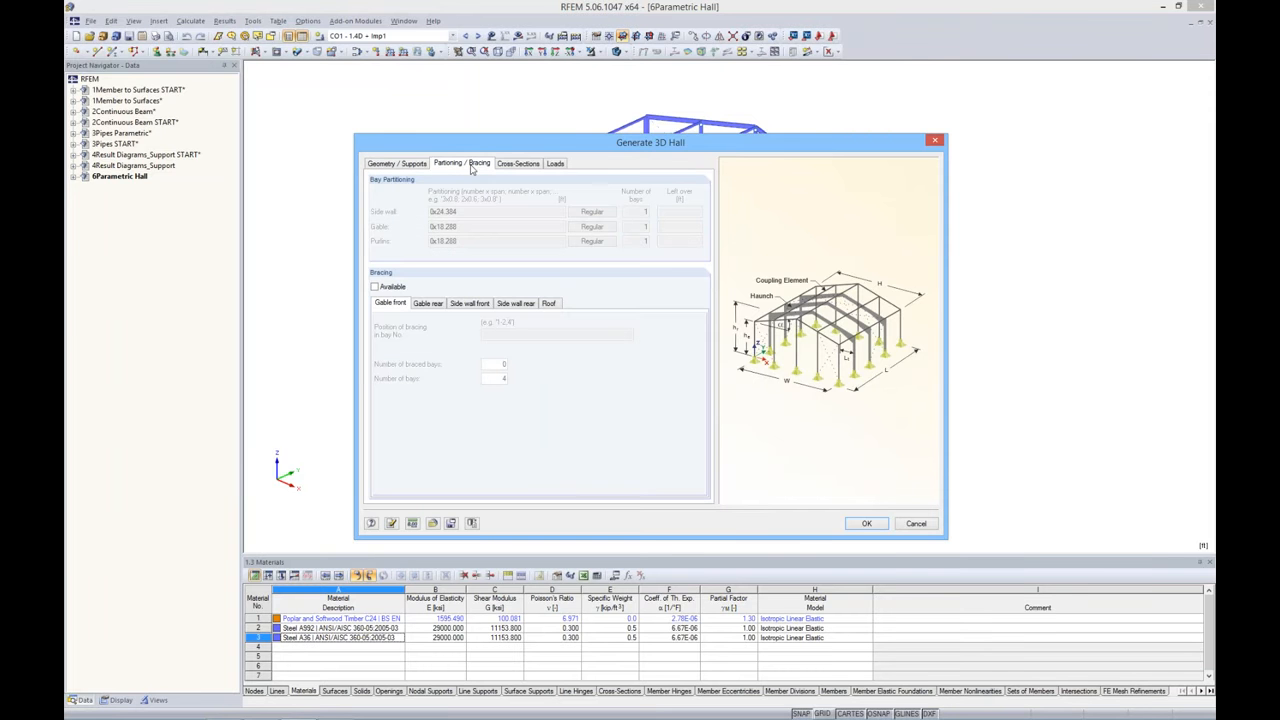
{"action": "left_click", "coordinate": [516, 164]}
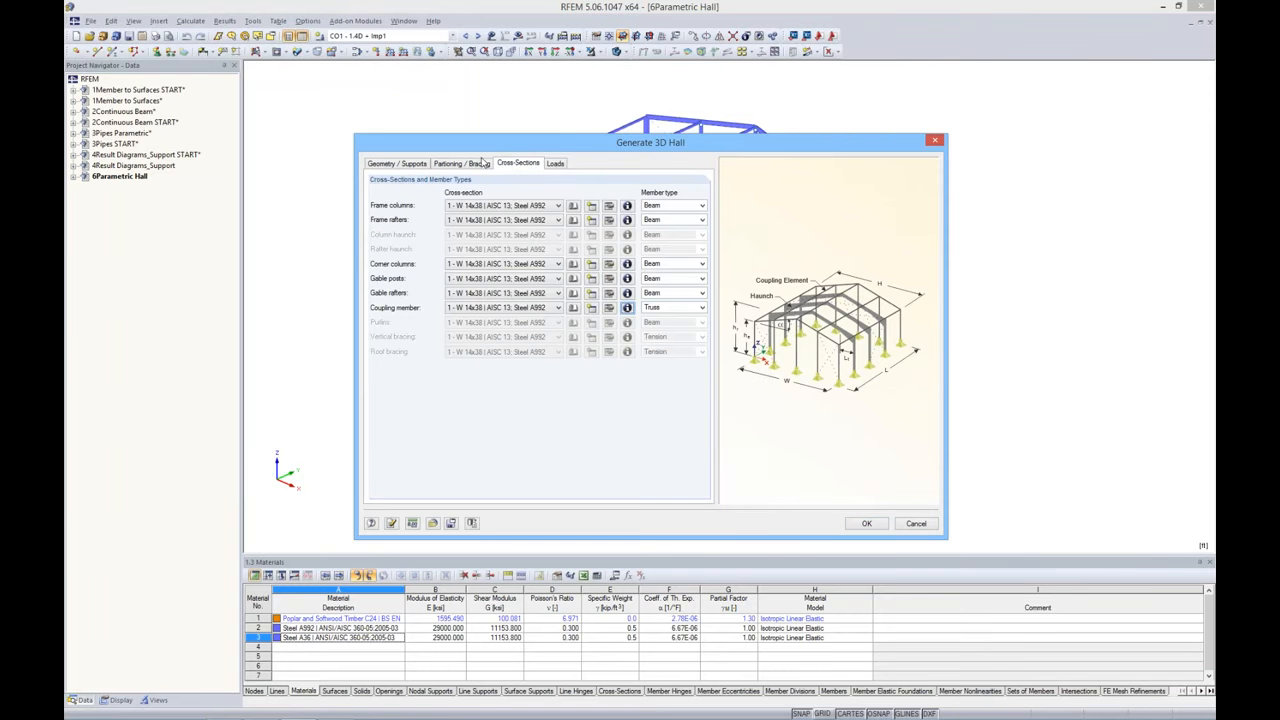
{"action": "left_click", "coordinate": [919, 526]}
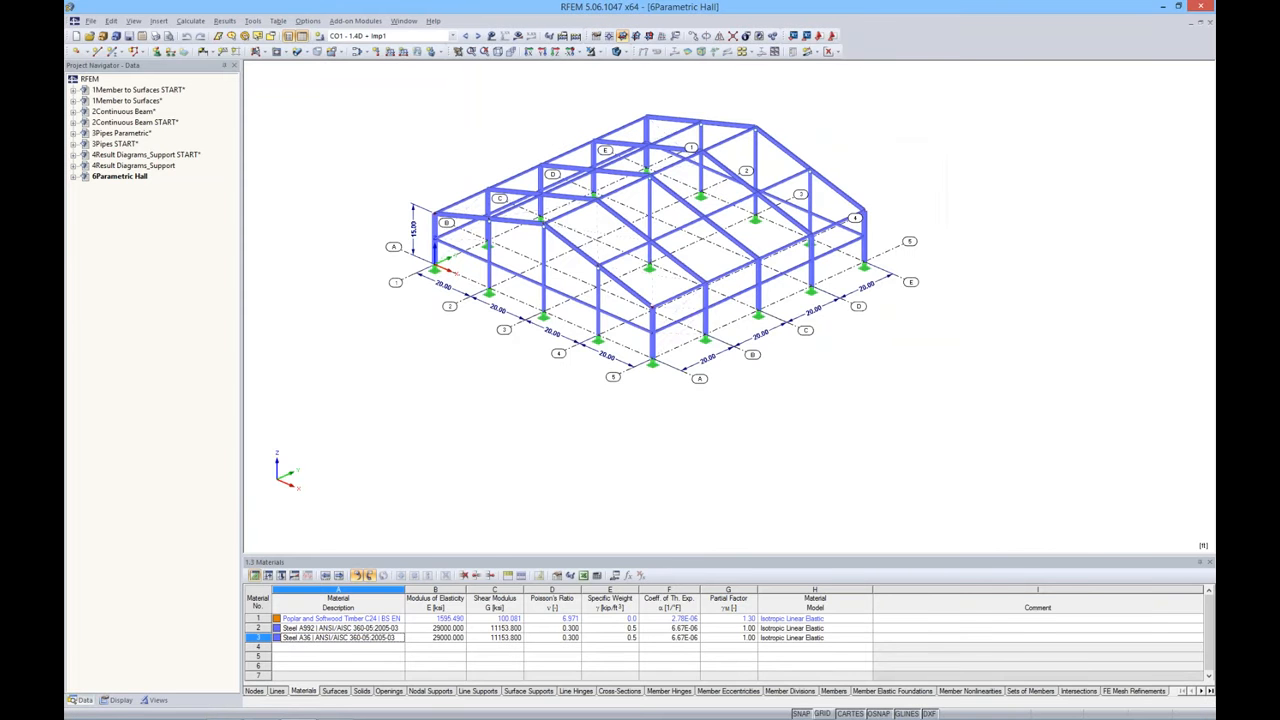
Open the hall's parameter list and set the Length parameter to 15 ft
{"action": "left_click", "coordinate": [622, 576]}
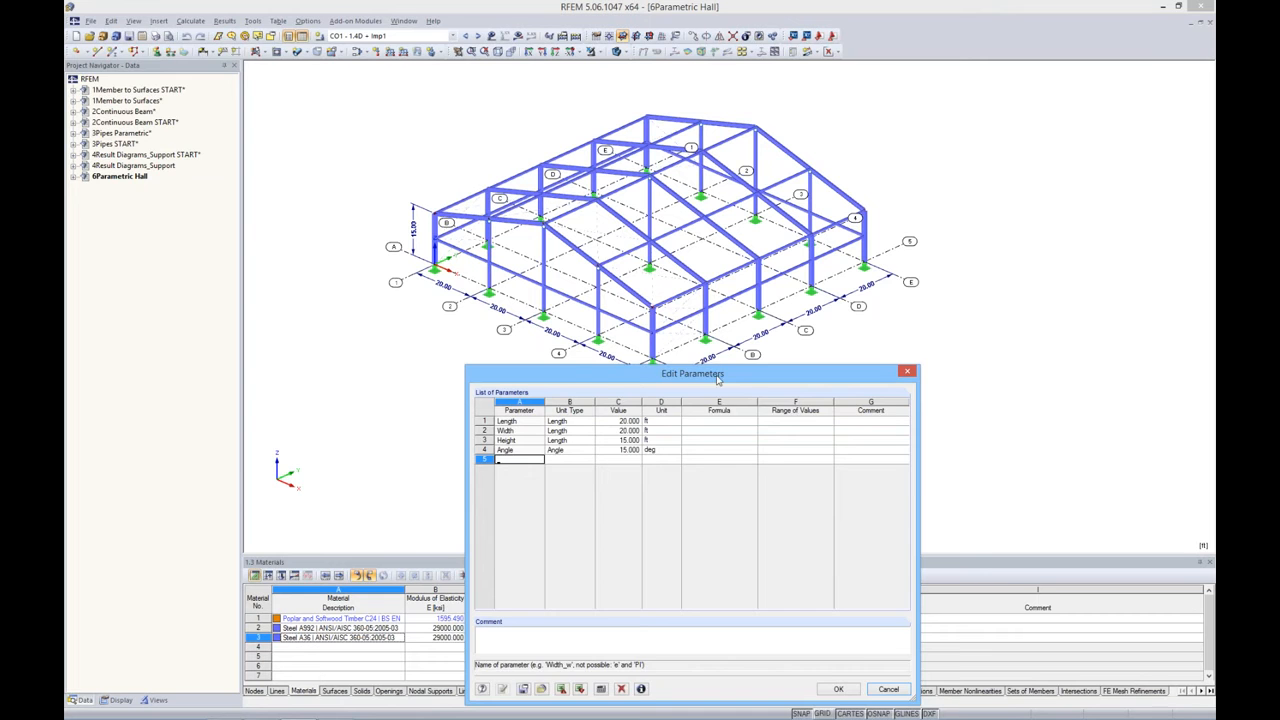
{"action": "left_click_drag", "start_coordinate": [716, 378], "coordinate": [690, 414]}
{"action": "left_click", "coordinate": [593, 457]}
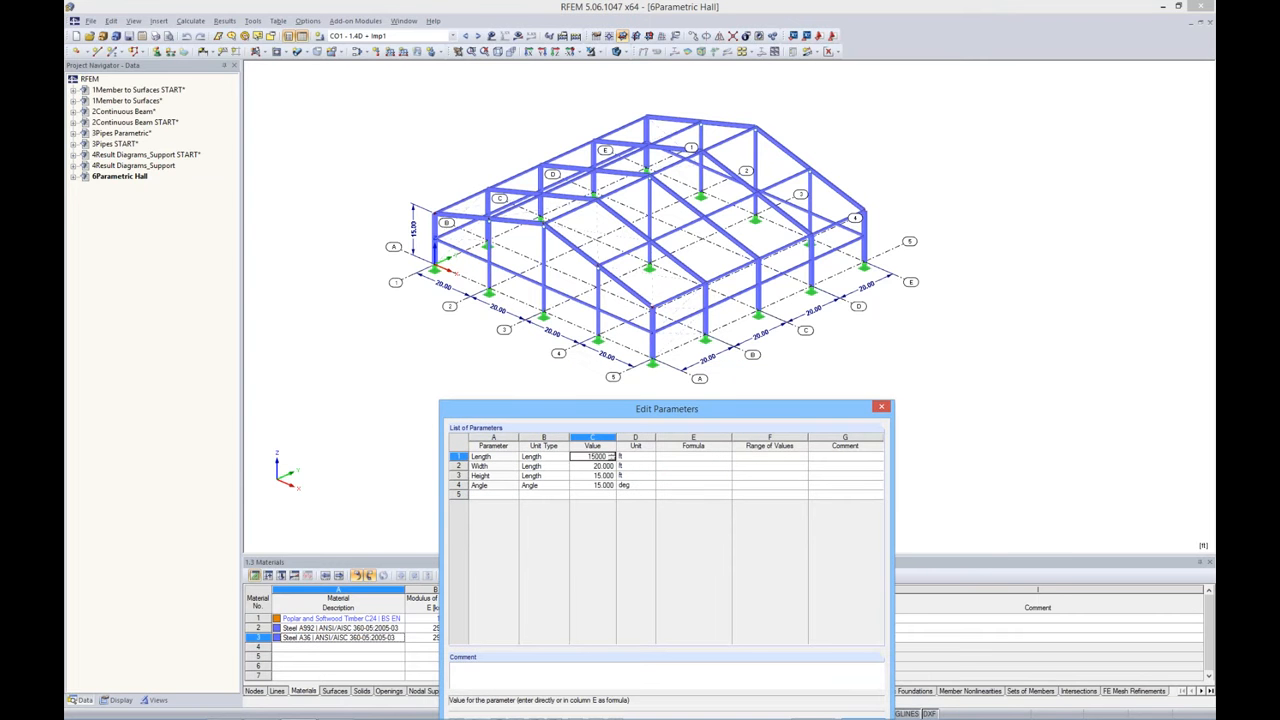
{"action": "type", "text": "15.000"}
{"action": "key", "text": "Tab"}
{"action": "key", "text": "Down"}
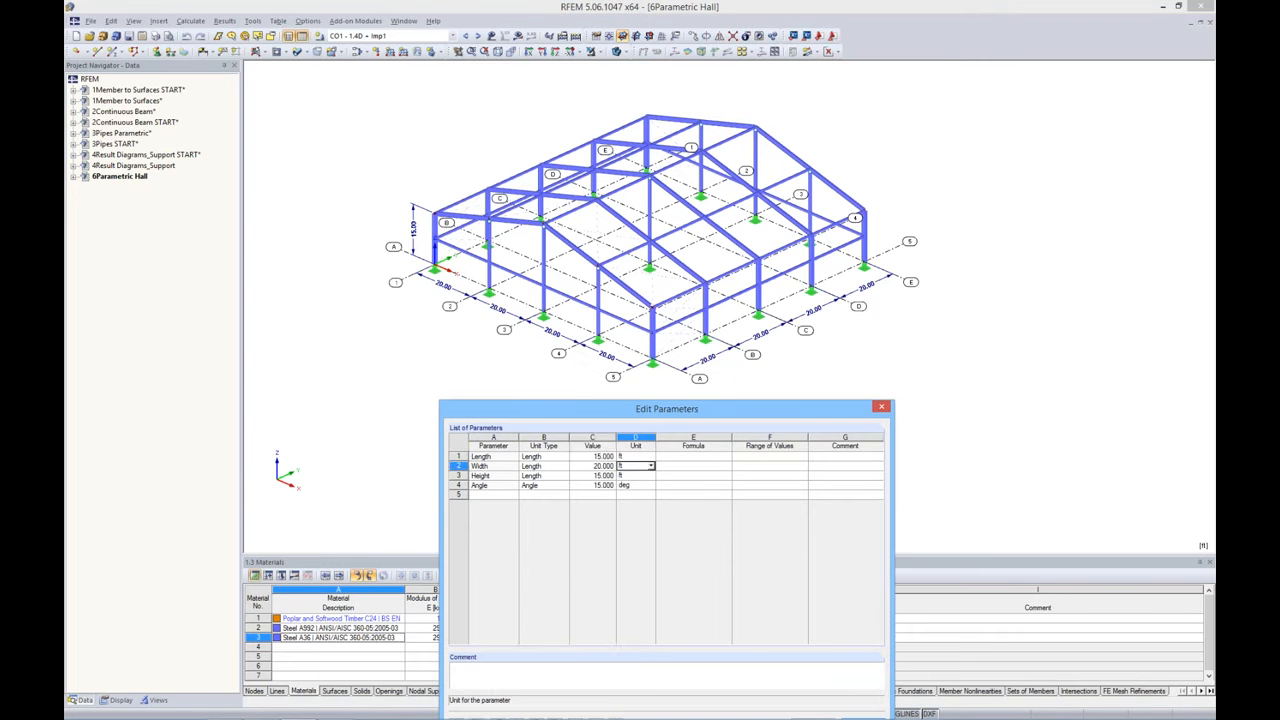
Set the Width parameter to 15 ft and apply the parameters to the hall, accepting deletion of the results and FE mesh
{"action": "key", "text": "Left"}
{"action": "type", "text": "15"}
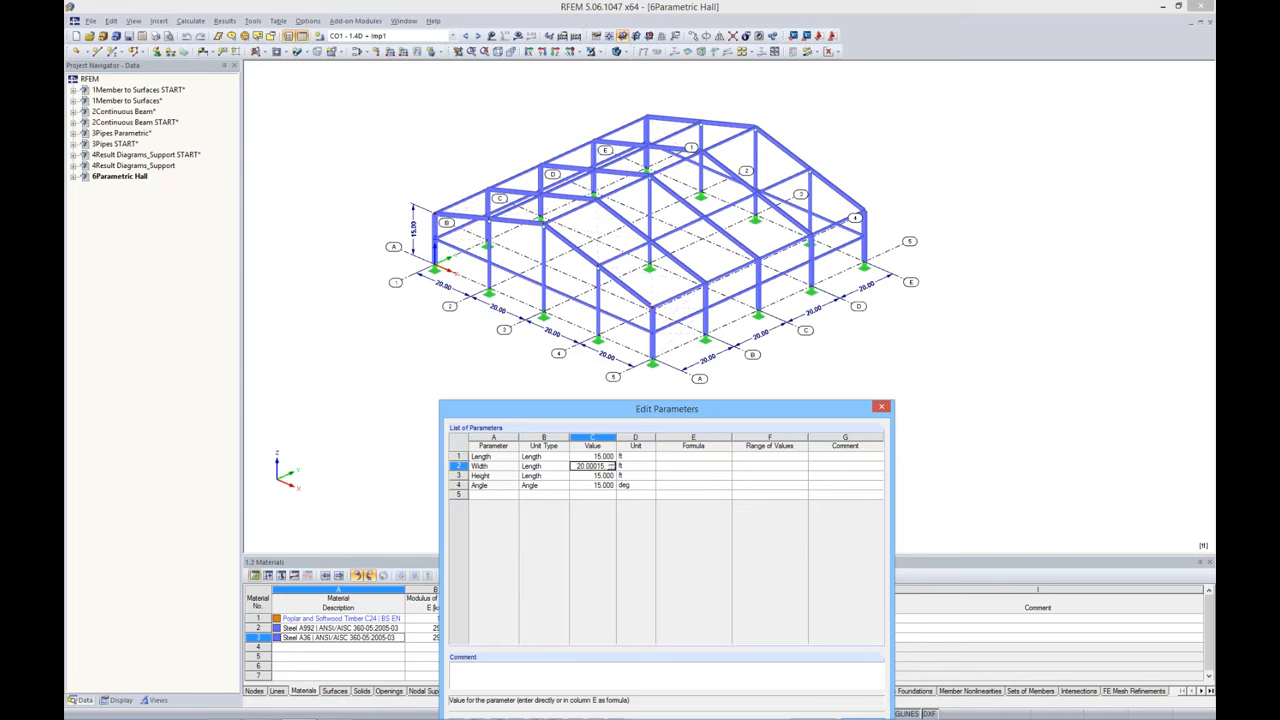
{"action": "key", "text": "ctrl+a"}
{"action": "key", "text": "BackSpace"}
{"action": "left_click", "coordinate": [715, 475]}
{"action": "left_click_drag", "start_coordinate": [715, 408], "coordinate": [710, 360]}
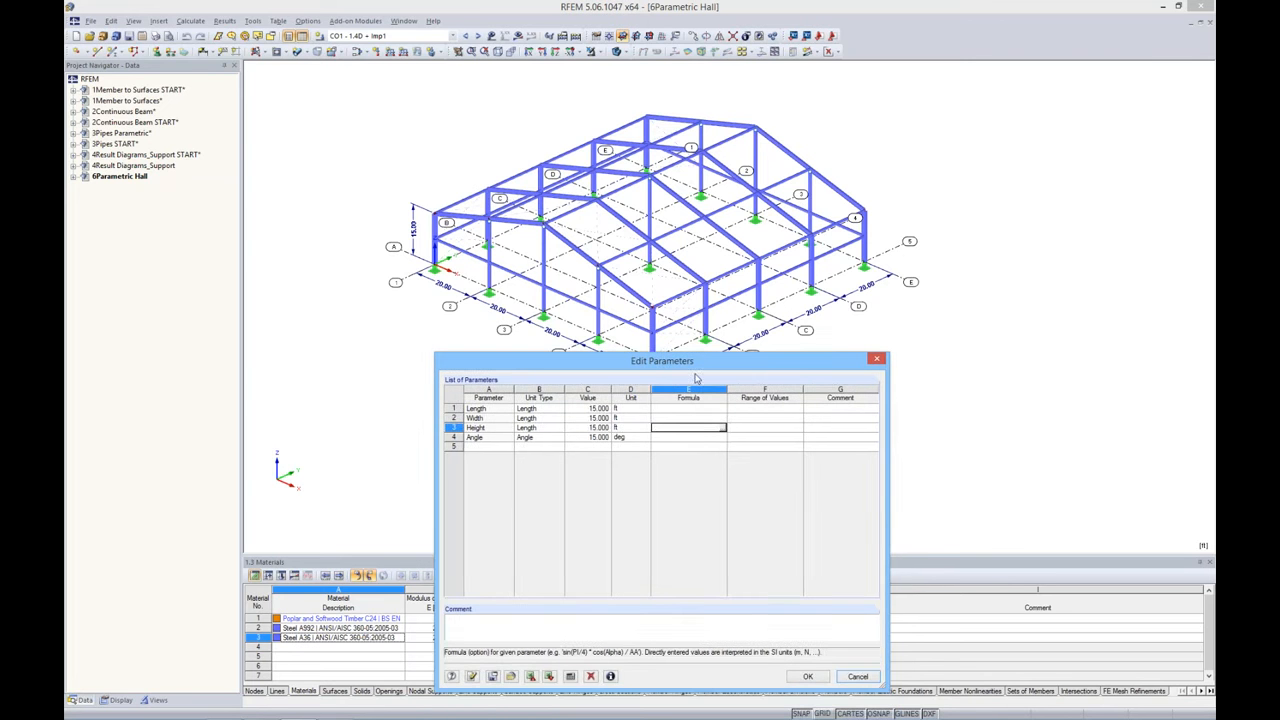
{"action": "left_click", "coordinate": [473, 677]}
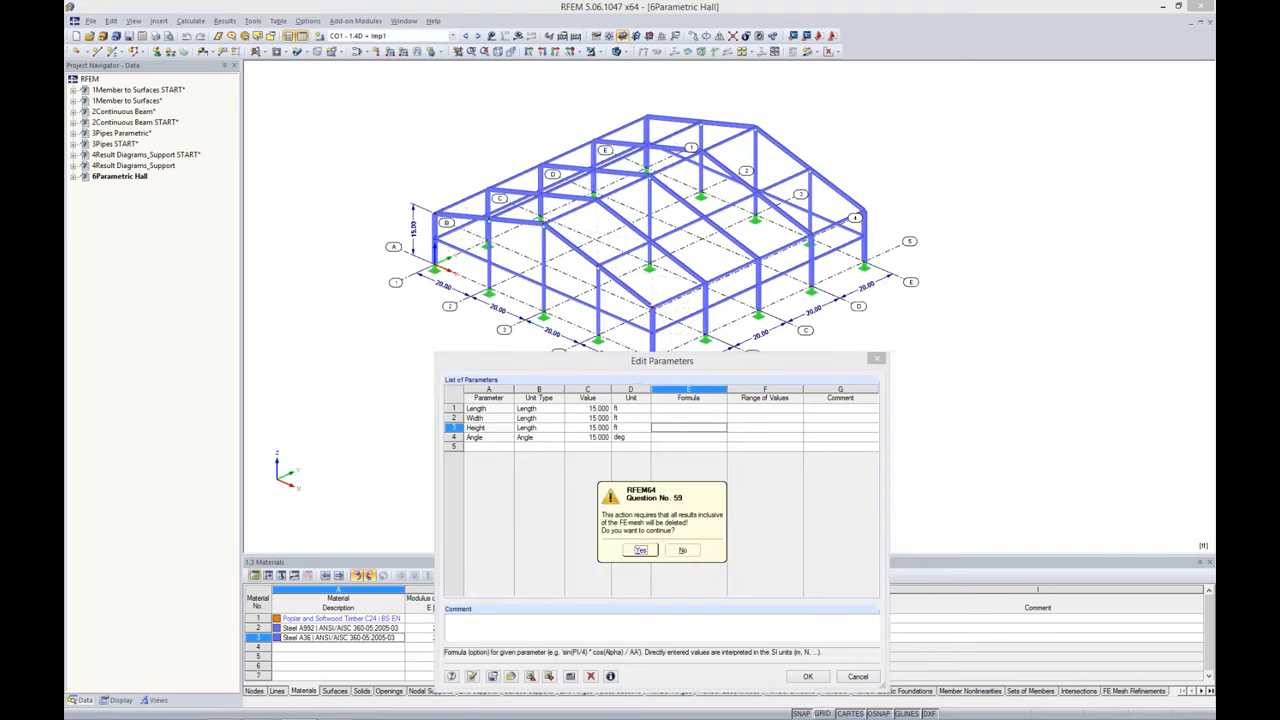
{"action": "left_click", "coordinate": [637, 553]}
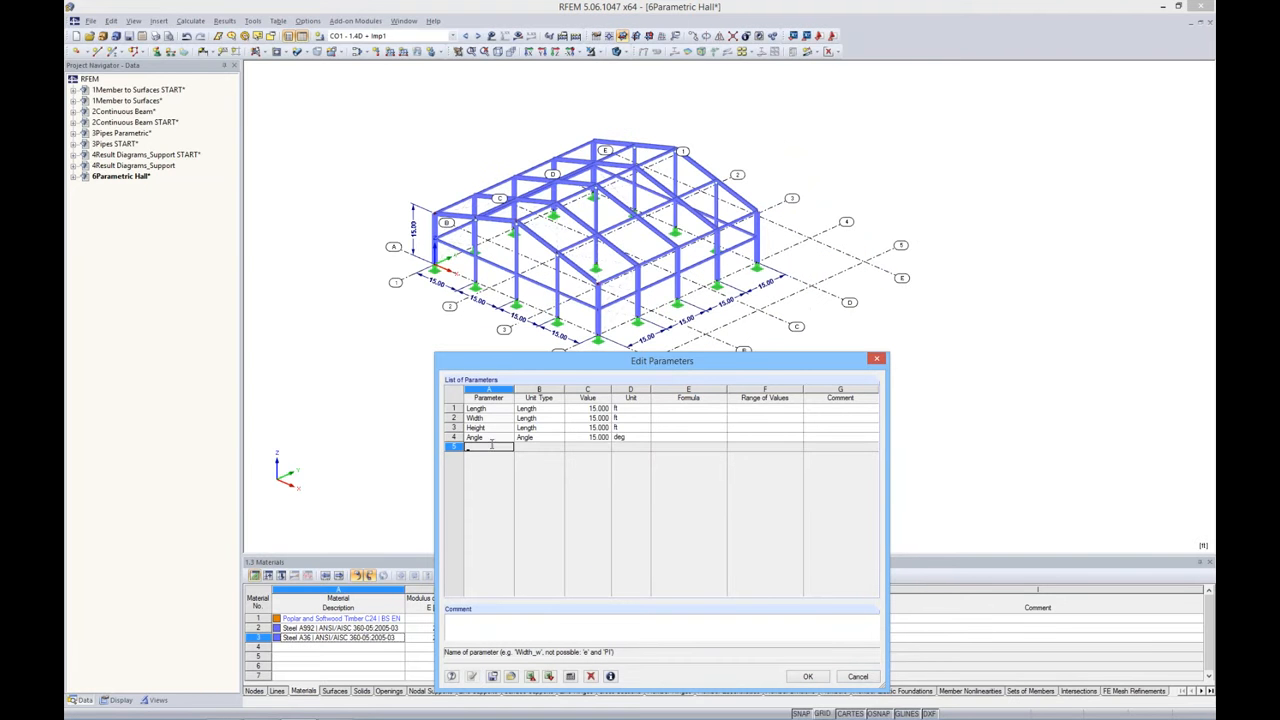
Set the Angle parameter to 25 deg, apply it to the hall roof and close the parameter list
{"action": "left_click", "coordinate": [592, 437]}
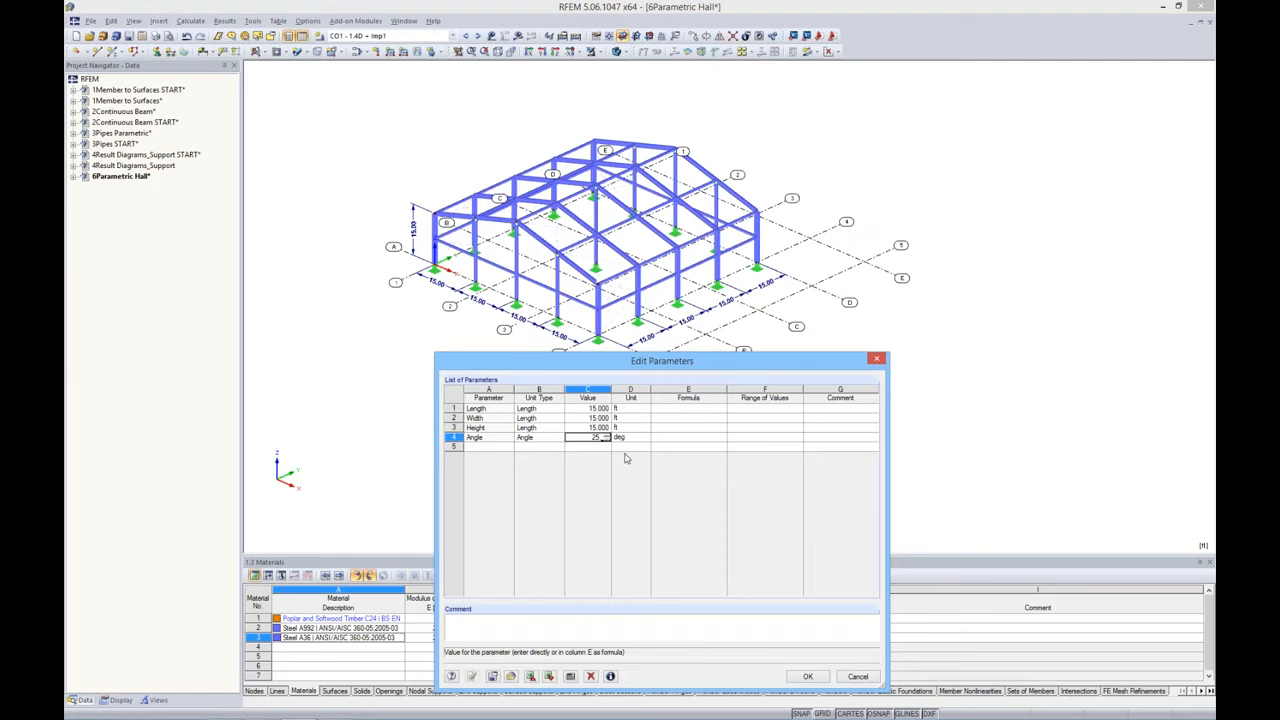
{"action": "type", "text": "25"}
{"action": "key", "text": "Return"}
{"action": "left_click", "coordinate": [474, 678]}
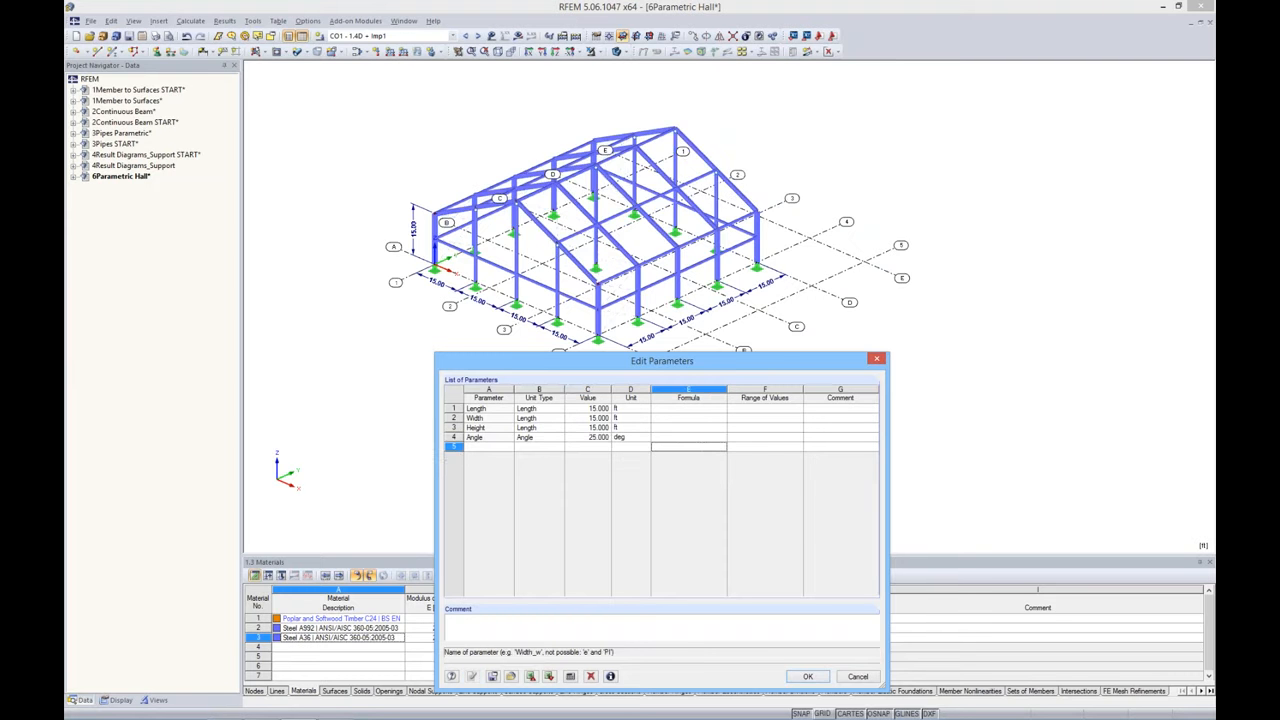
{"action": "middle_click_drag", "start_coordinate": [776, 163], "coordinate": [990, 170], "text": "ctrl"}
{"action": "left_click", "coordinate": [877, 358]}
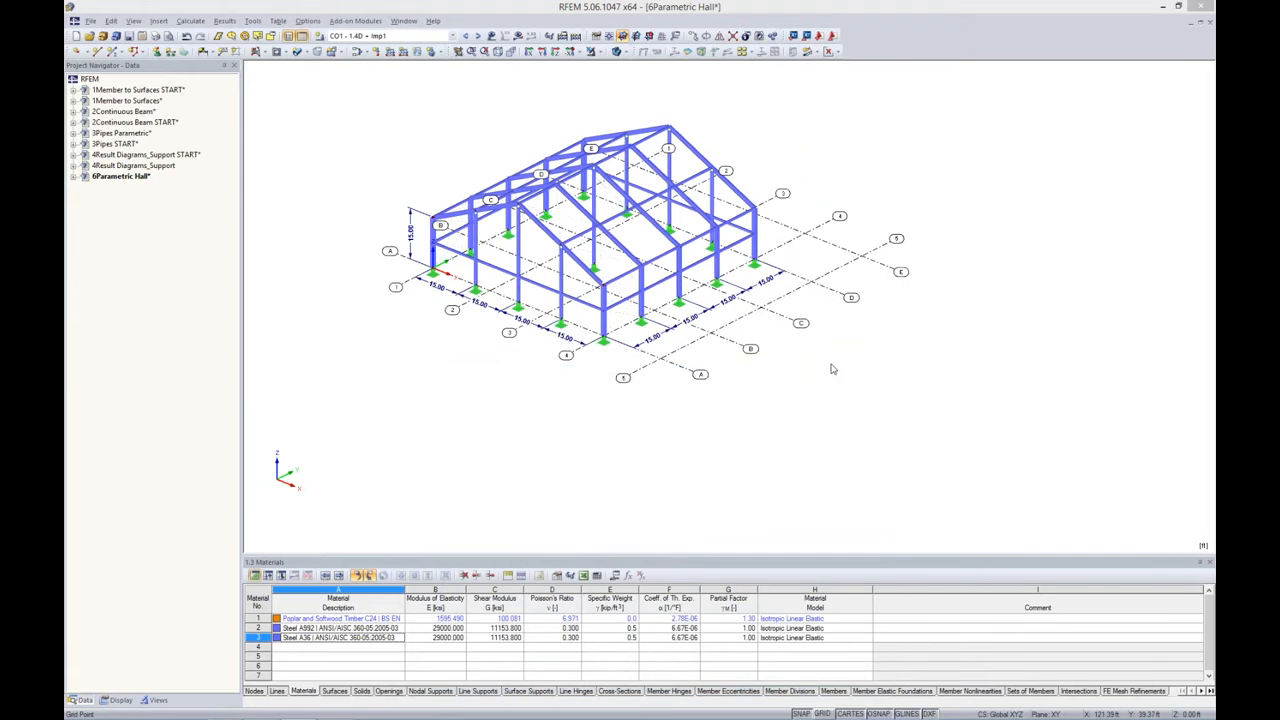
{"action": "middle_click_drag", "start_coordinate": [792, 314], "coordinate": [842, 334]}
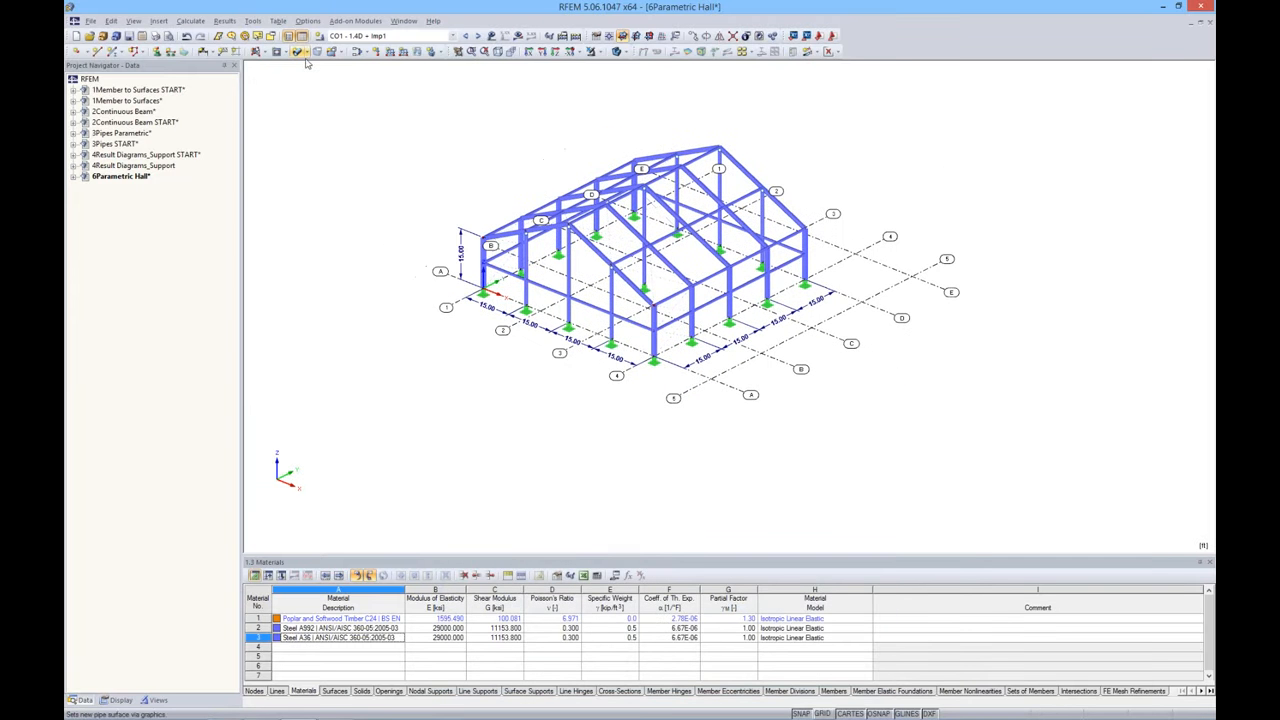
Undo the roof angle change and the length and width changes of the hall
{"action": "left_click", "coordinate": [187, 37]}
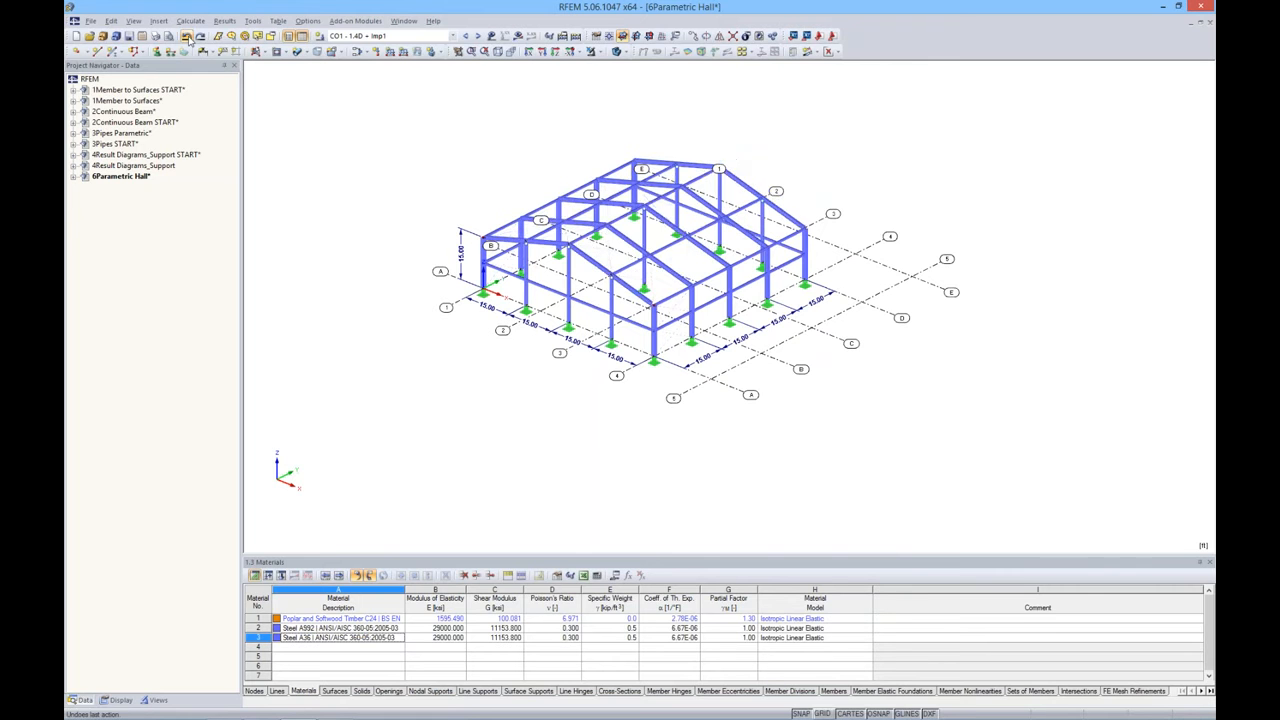
{"action": "left_click", "coordinate": [187, 37]}
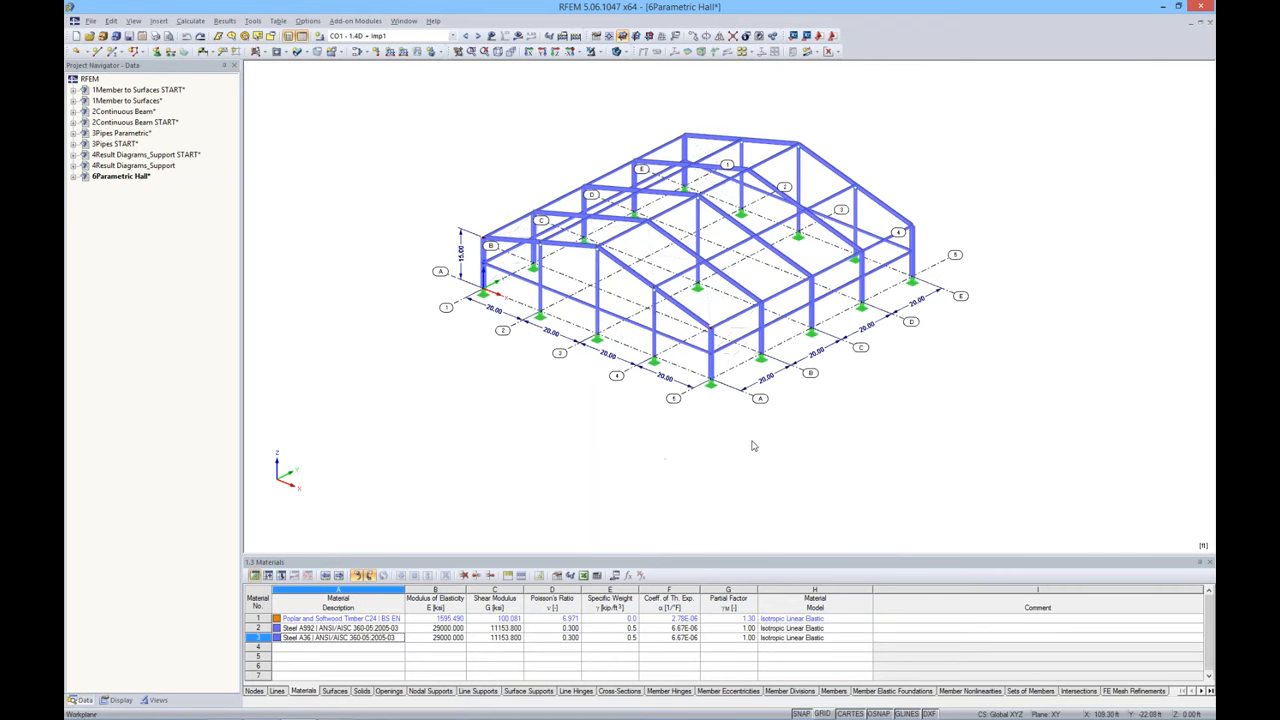
{"action": "middle_click_drag", "start_coordinate": [811, 410], "coordinate": [772, 433]}
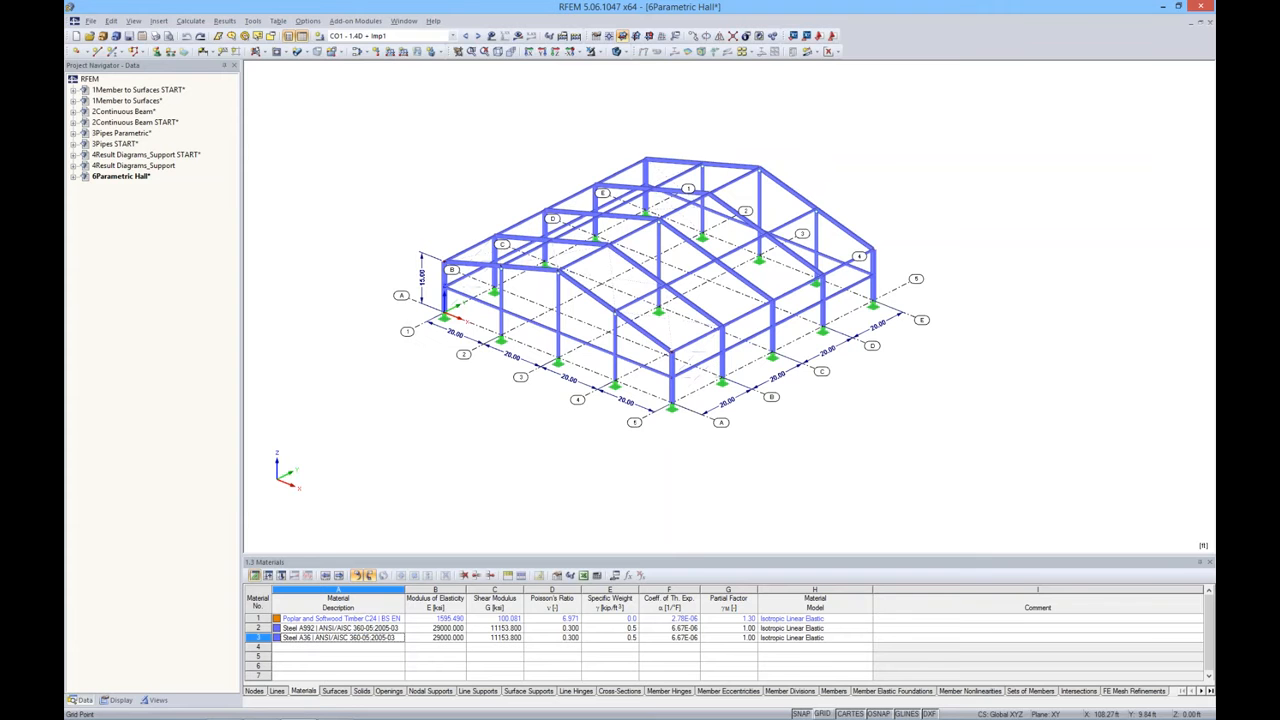
Switch to LC1 - Dead Load, turn on the load display and advance to LC2 - Snow Load 1
{"action": "left_click", "coordinate": [453, 36]}
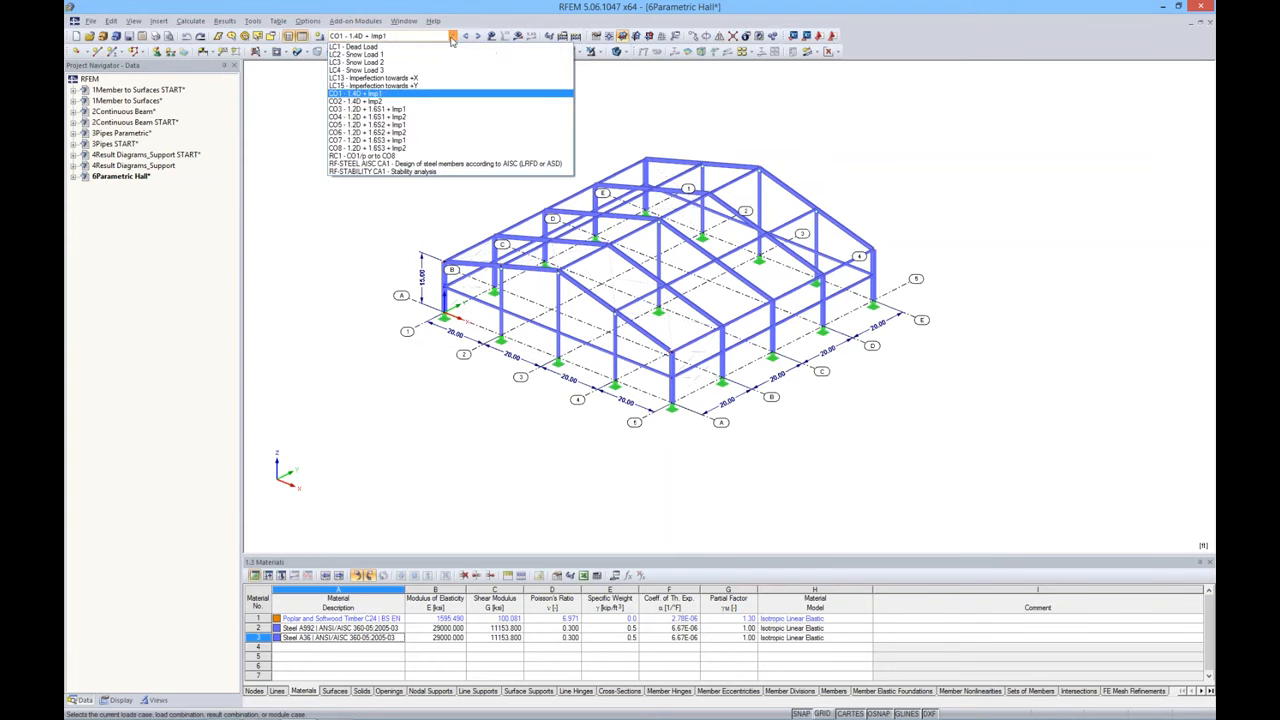
{"action": "left_click", "coordinate": [443, 43]}
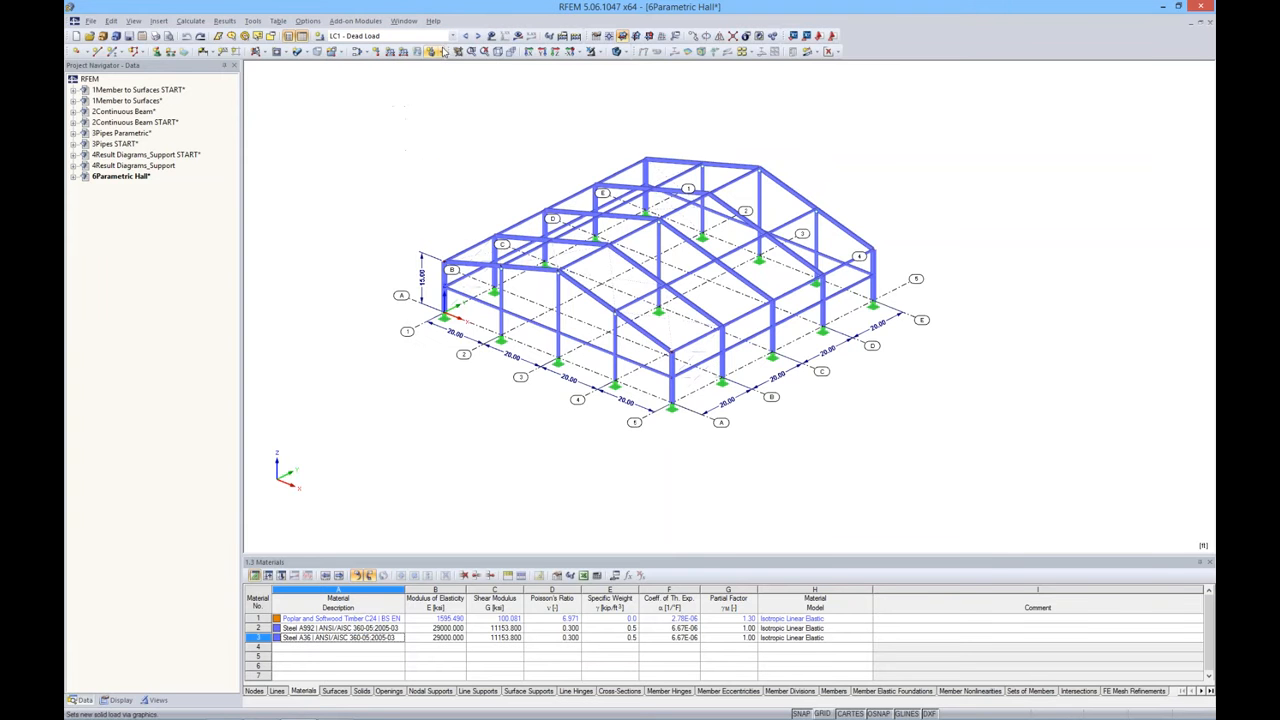
{"action": "left_click", "coordinate": [492, 37]}
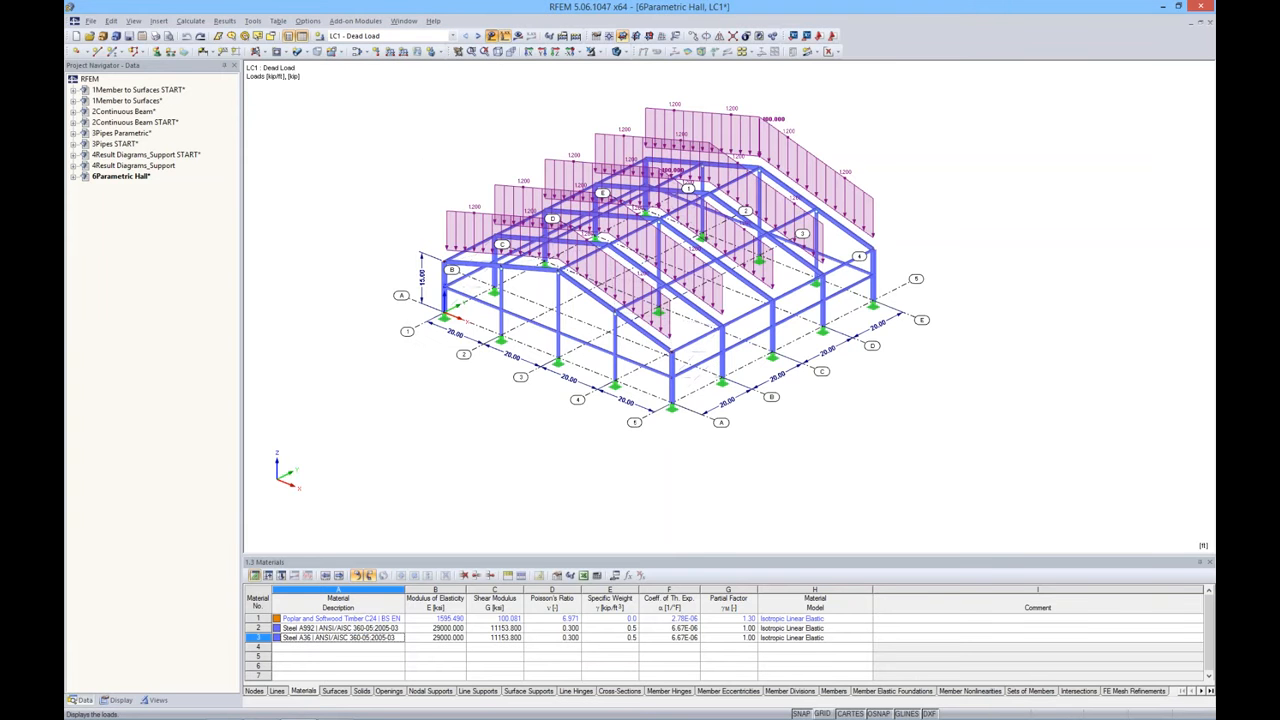
{"action": "left_click", "coordinate": [477, 35]}
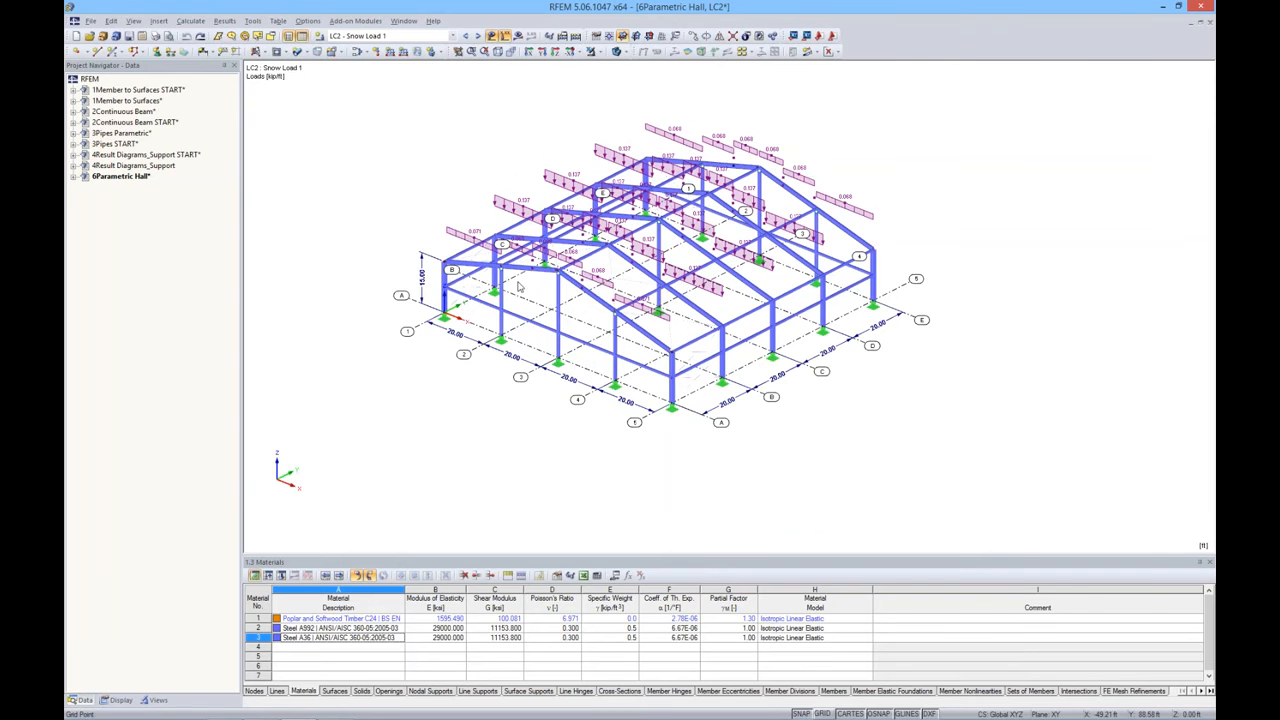
Review the ASCE/SEI 7-10 snow load generator settings for a duopitch roof, then cancel without generating loads
{"action": "left_click", "coordinate": [256, 22]}
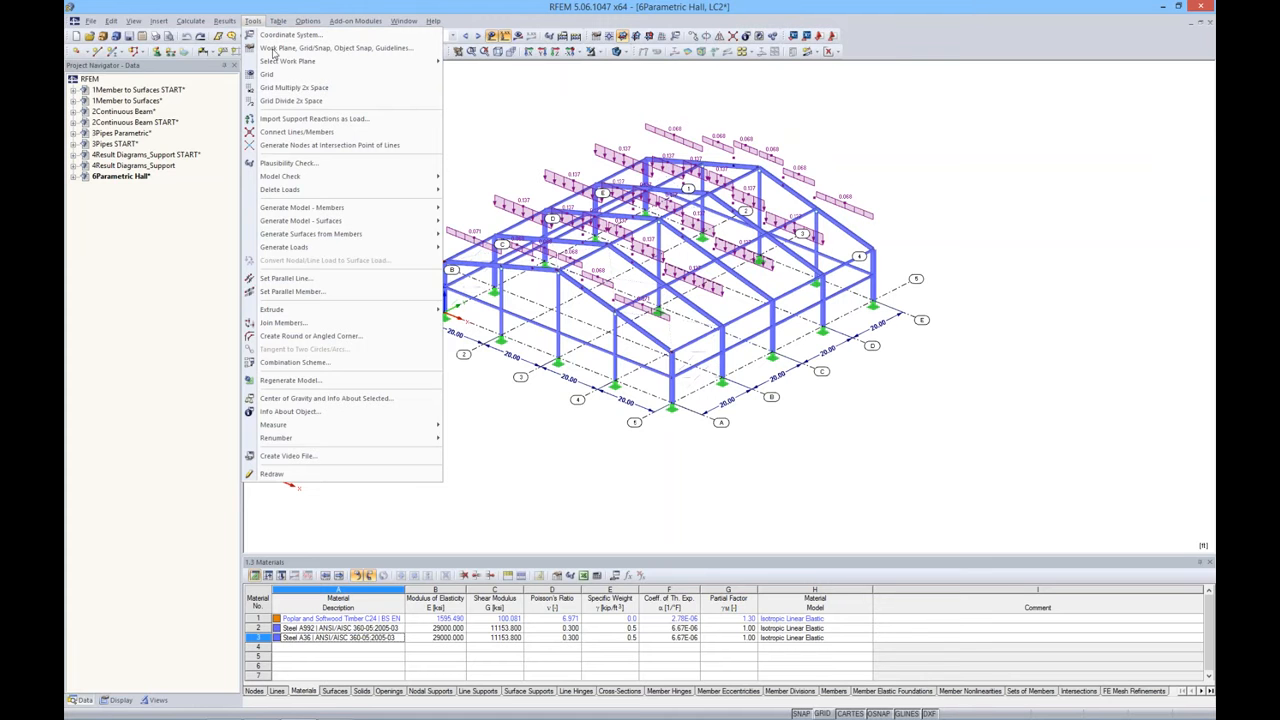
{"action": "mouse_move", "coordinate": [299, 249]}
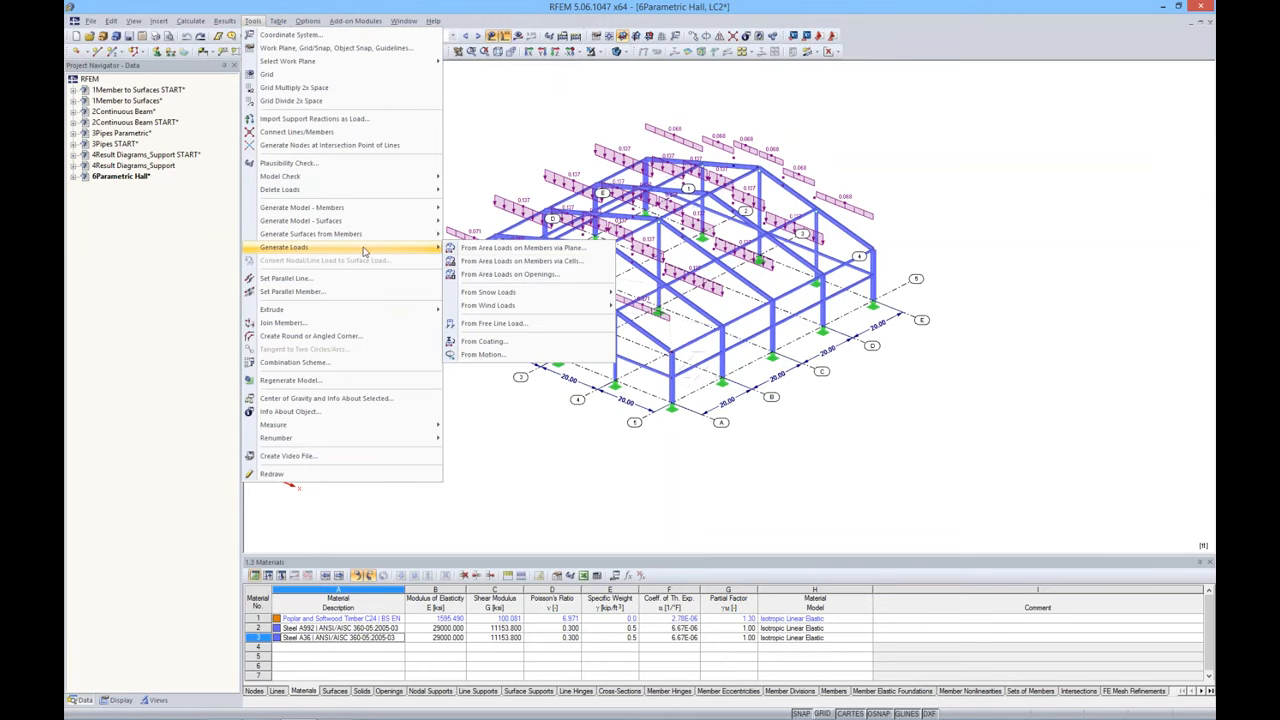
{"action": "mouse_move", "coordinate": [538, 295]}
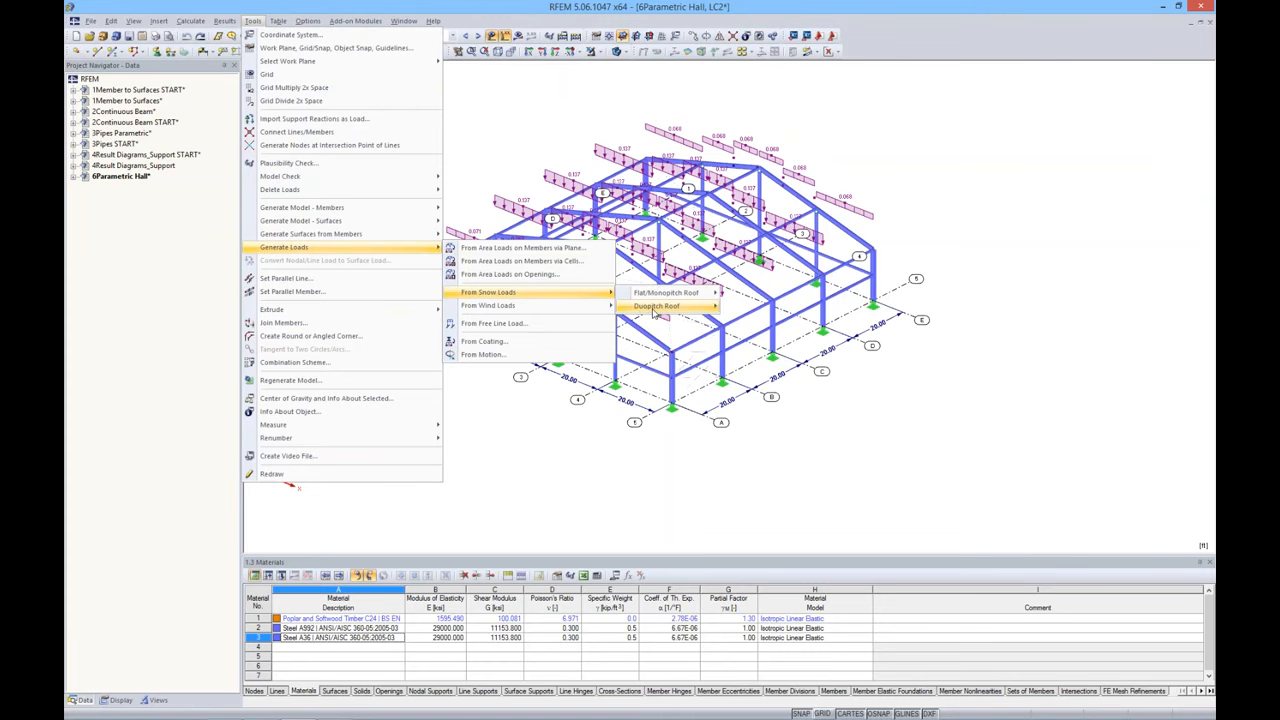
{"action": "mouse_move", "coordinate": [653, 310]}
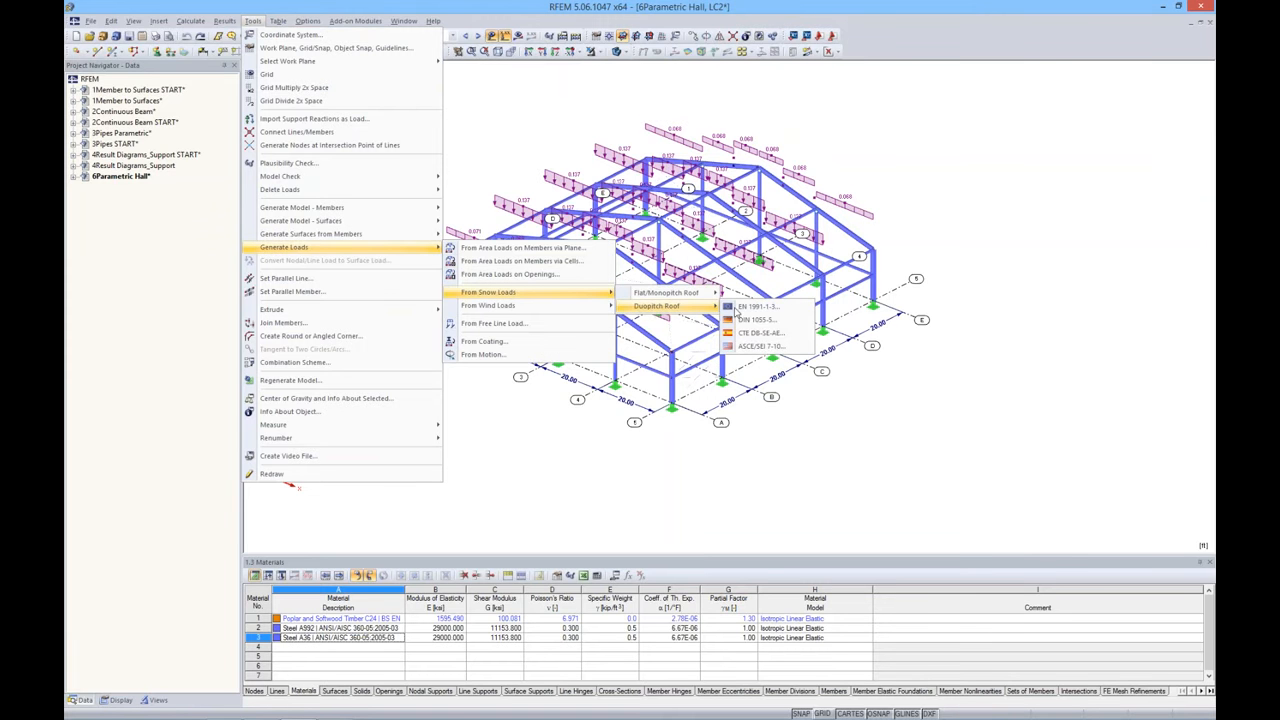
{"action": "left_click", "coordinate": [766, 347]}
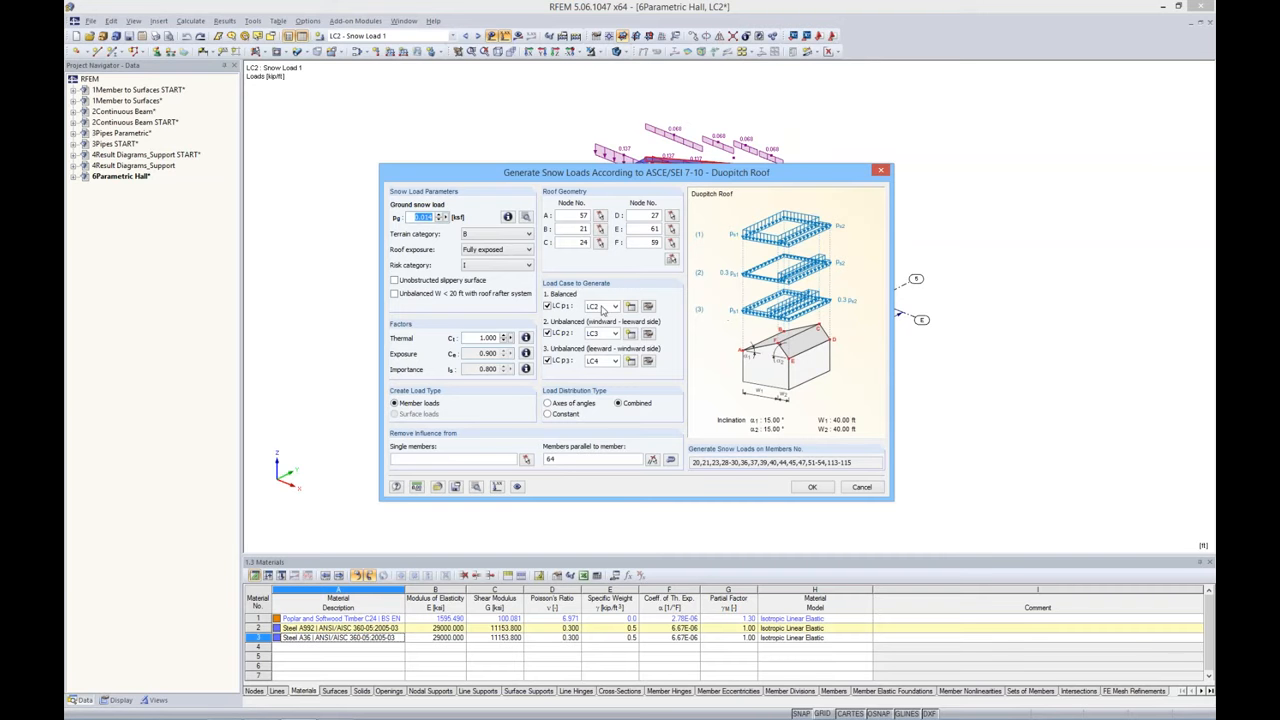
{"action": "left_click", "coordinate": [861, 487]}
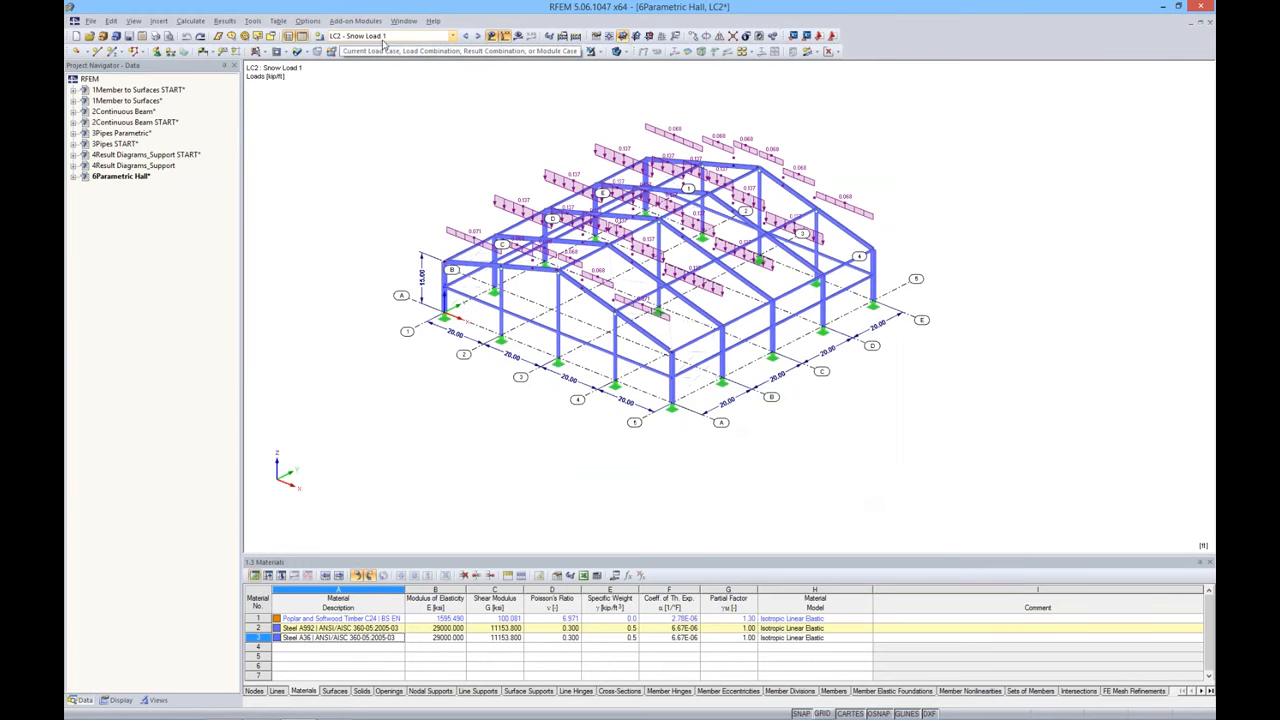
View the generated loads of LC3 - Snow Load 2 and LC4 - Snow Load 3 on the hall
{"action": "left_click", "coordinate": [478, 36]}
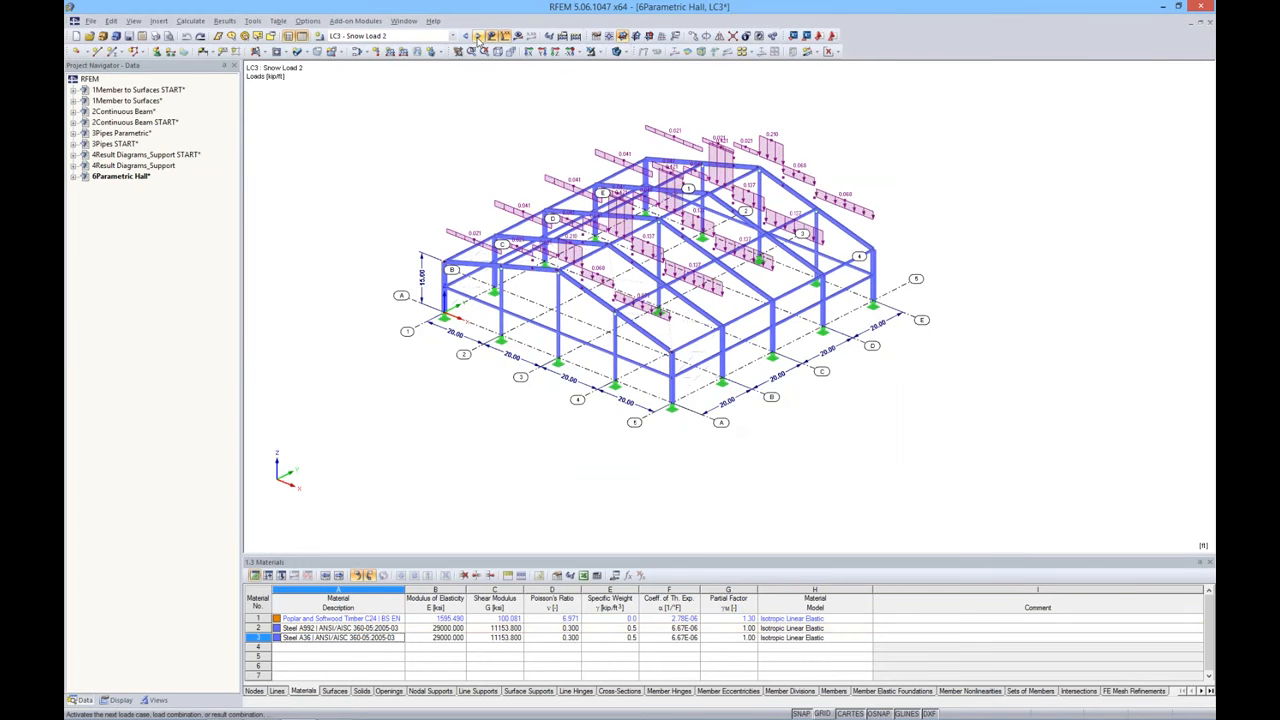
{"action": "left_click", "coordinate": [478, 36]}
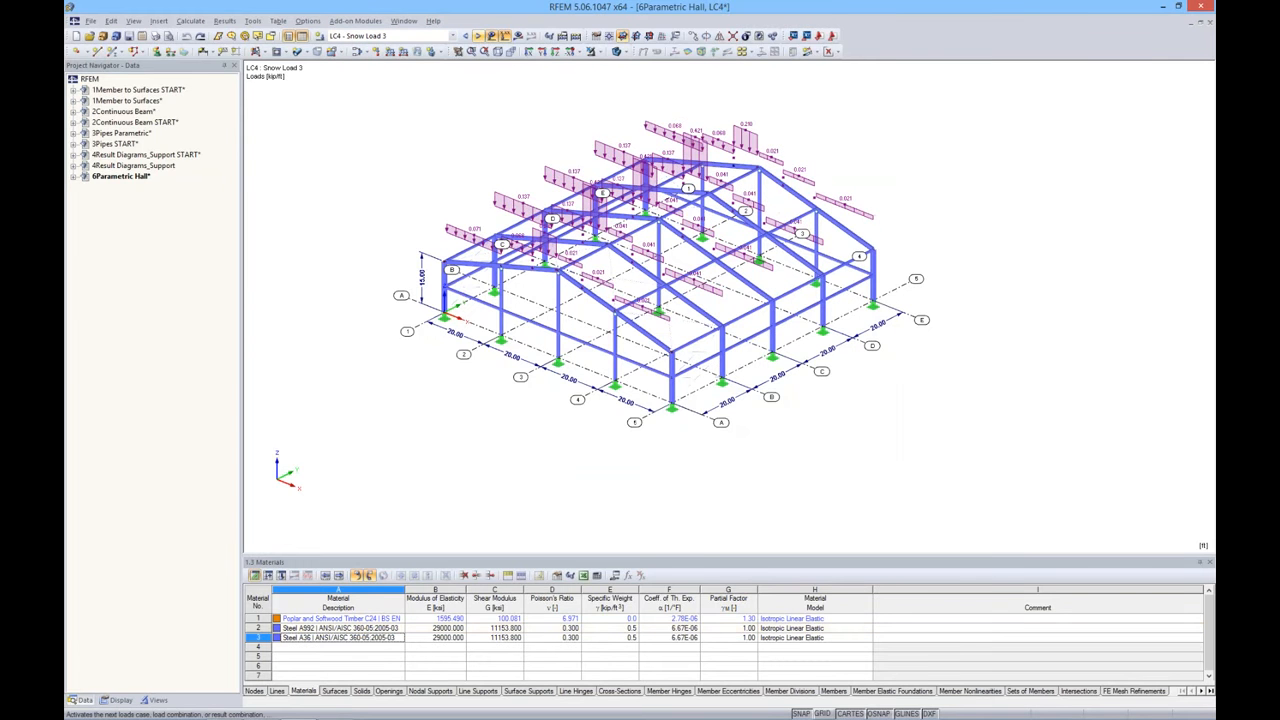
Switch to LC13 - Imperfection towards +X and review the inclination and precamber settings of a front column's imperfection
{"action": "left_click", "coordinate": [479, 37]}
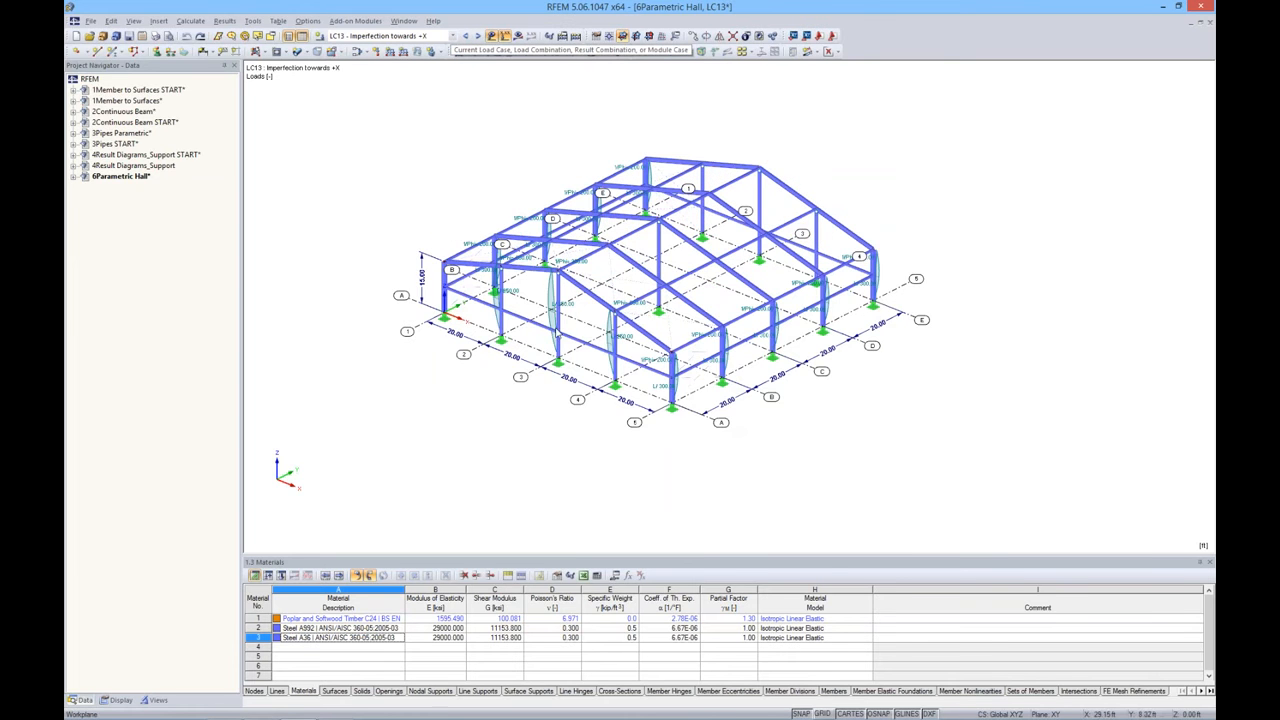
{"action": "right_click", "coordinate": [550, 310]}
{"action": "left_click", "coordinate": [564, 320]}
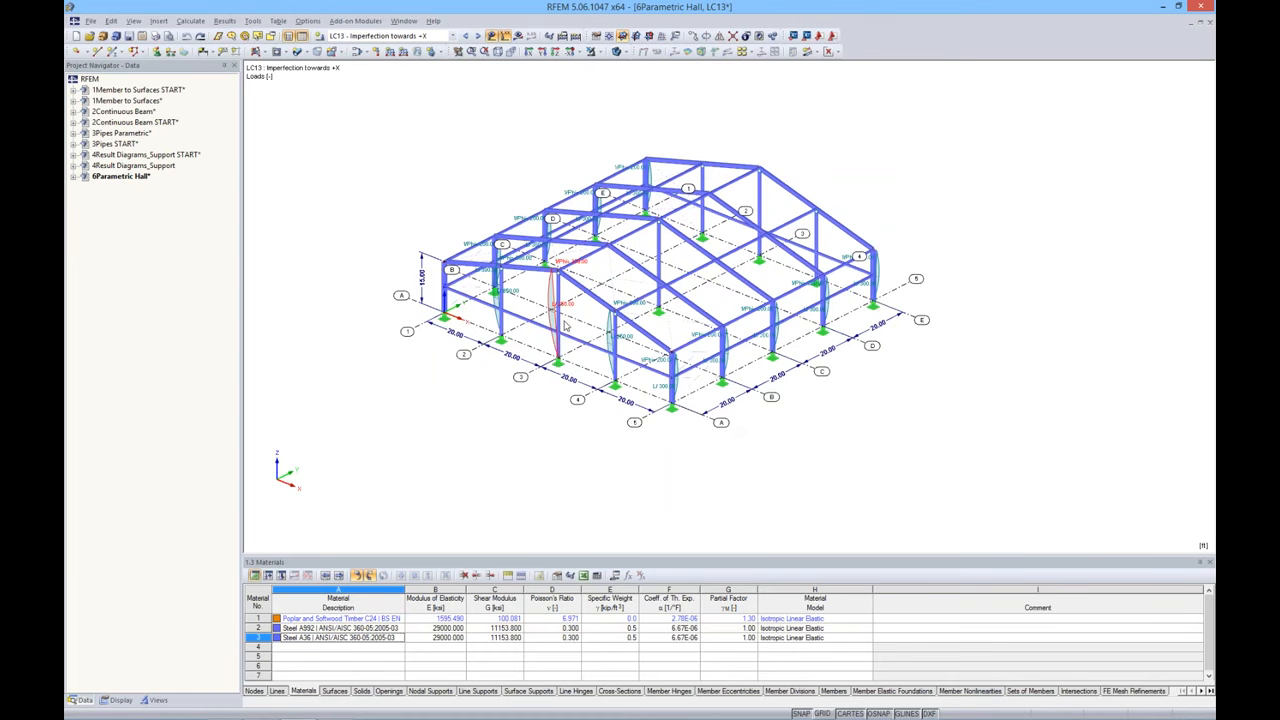
{"action": "left_click_drag", "start_coordinate": [617, 232], "coordinate": [595, 300]}
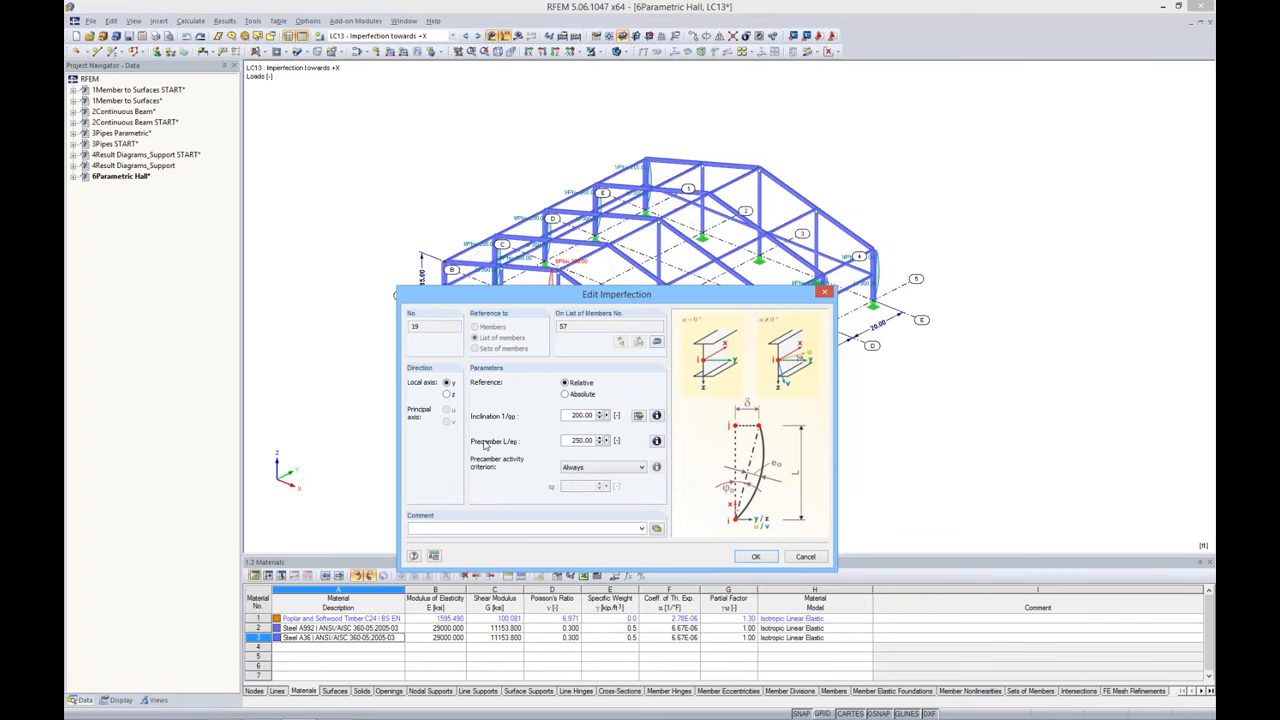
{"action": "left_click", "coordinate": [760, 556]}
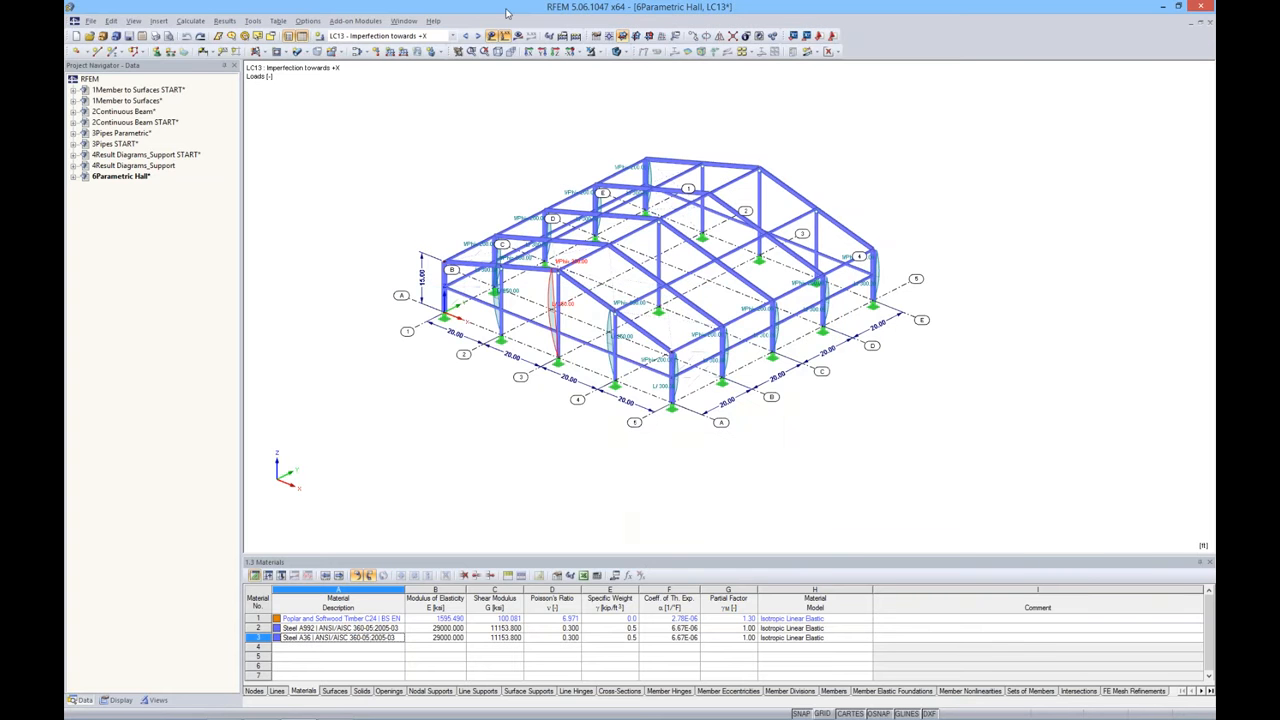
View the loads of load combinations CO1 through CO4 on the hall in turn
{"action": "left_click", "coordinate": [452, 36]}
{"action": "left_click", "coordinate": [409, 93]}
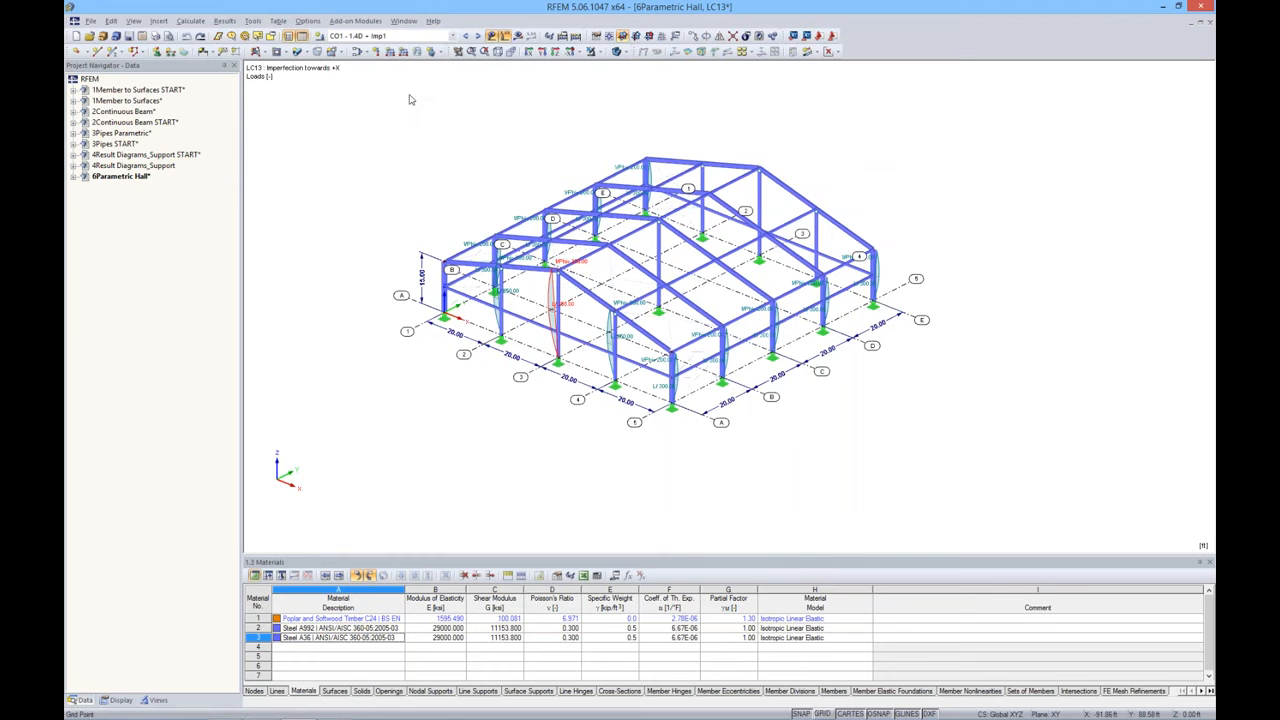
{"action": "left_click", "coordinate": [477, 36]}
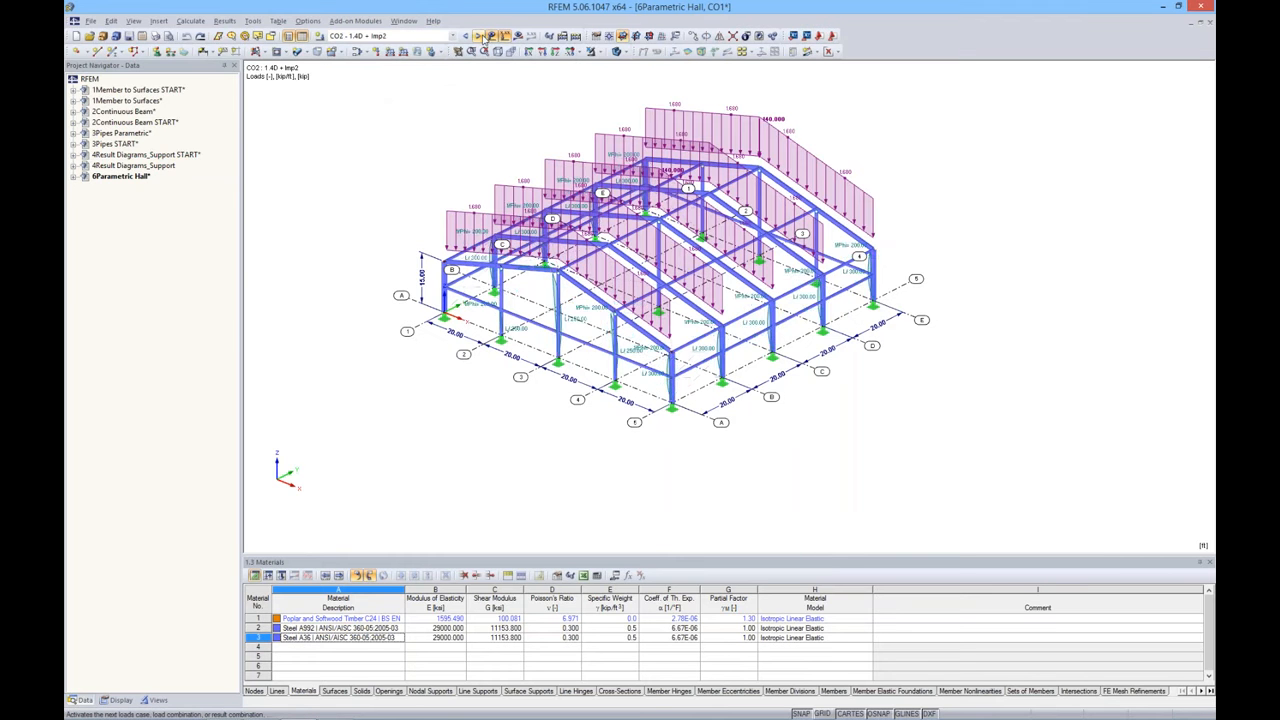
{"action": "left_click", "coordinate": [477, 36]}
{"action": "left_click", "coordinate": [477, 36]}
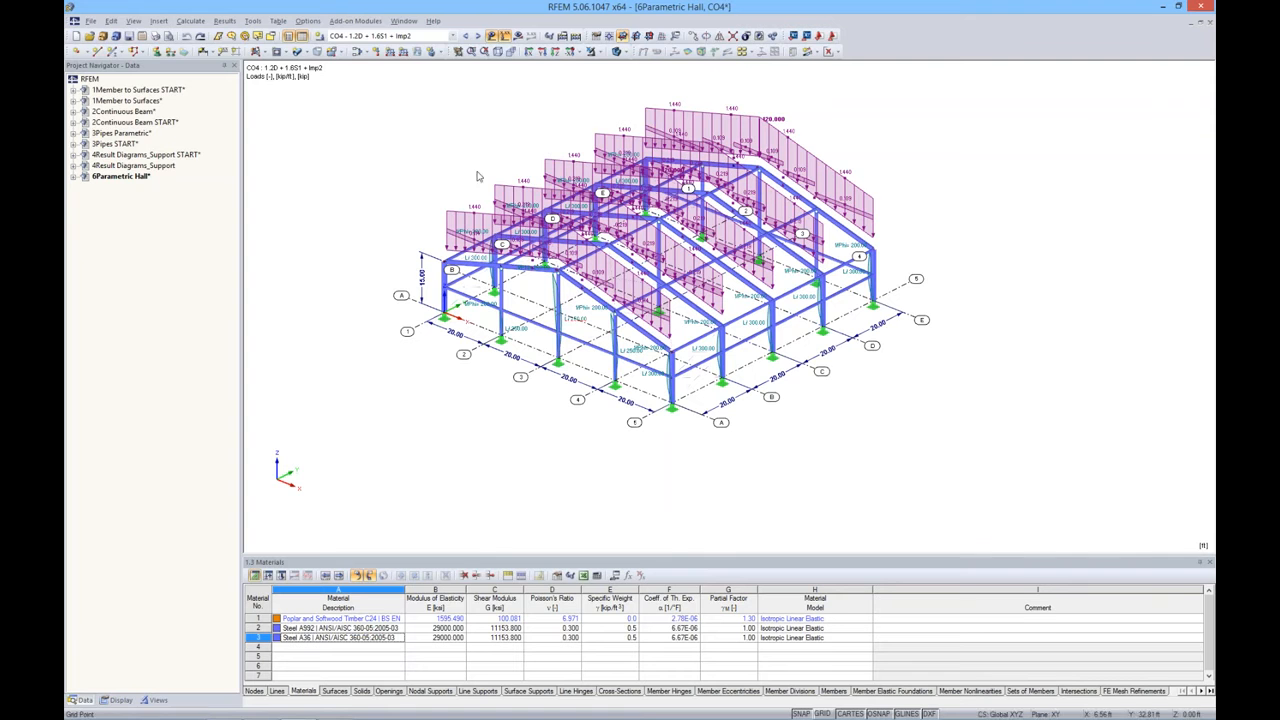
Switch to CO1 - 1.4D + Imp1, hide the loads and calculate the combination's results
{"action": "left_click", "coordinate": [452, 36]}
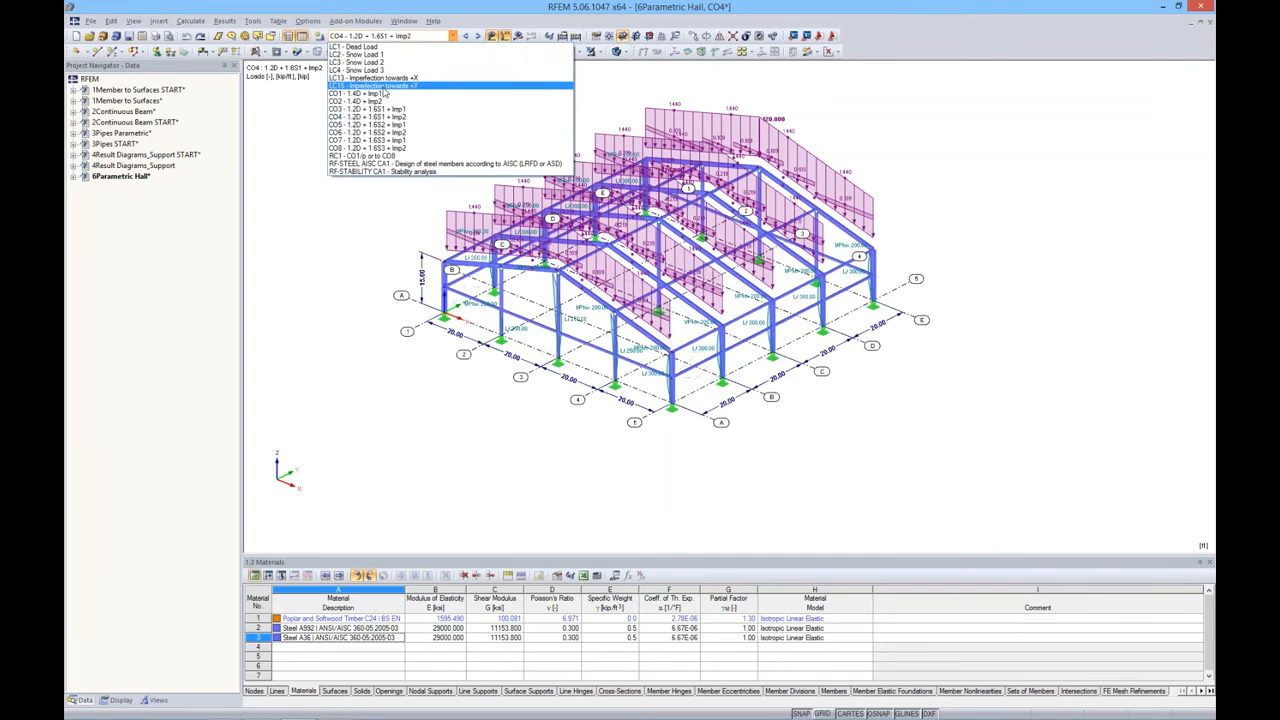
{"action": "left_click", "coordinate": [381, 96]}
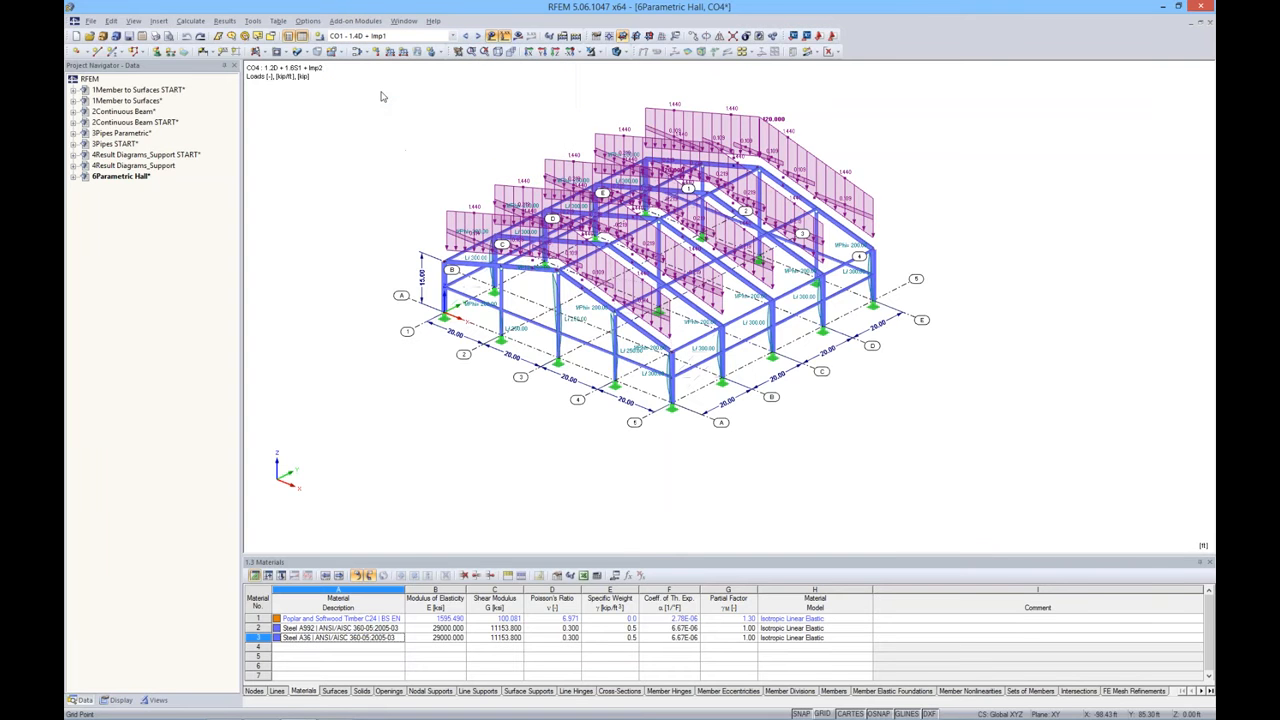
{"action": "left_click", "coordinate": [493, 37]}
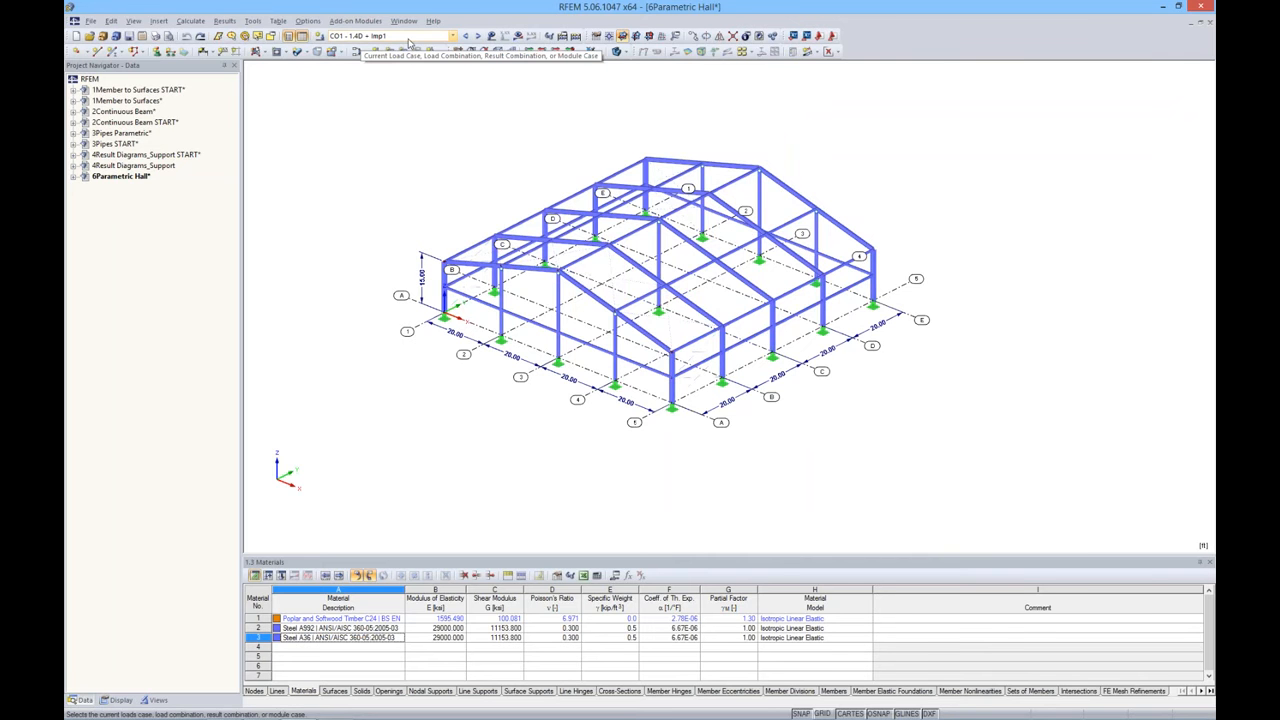
{"action": "left_click", "coordinate": [518, 37]}
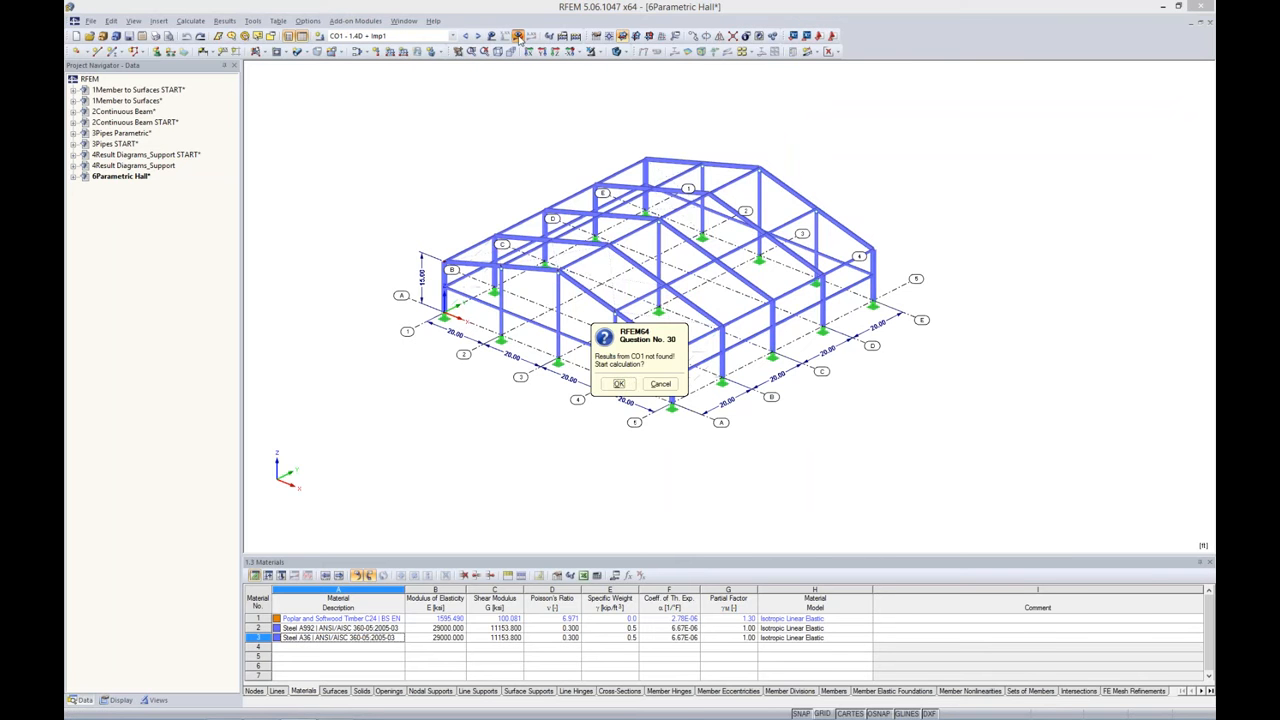
{"action": "left_click", "coordinate": [618, 384]}
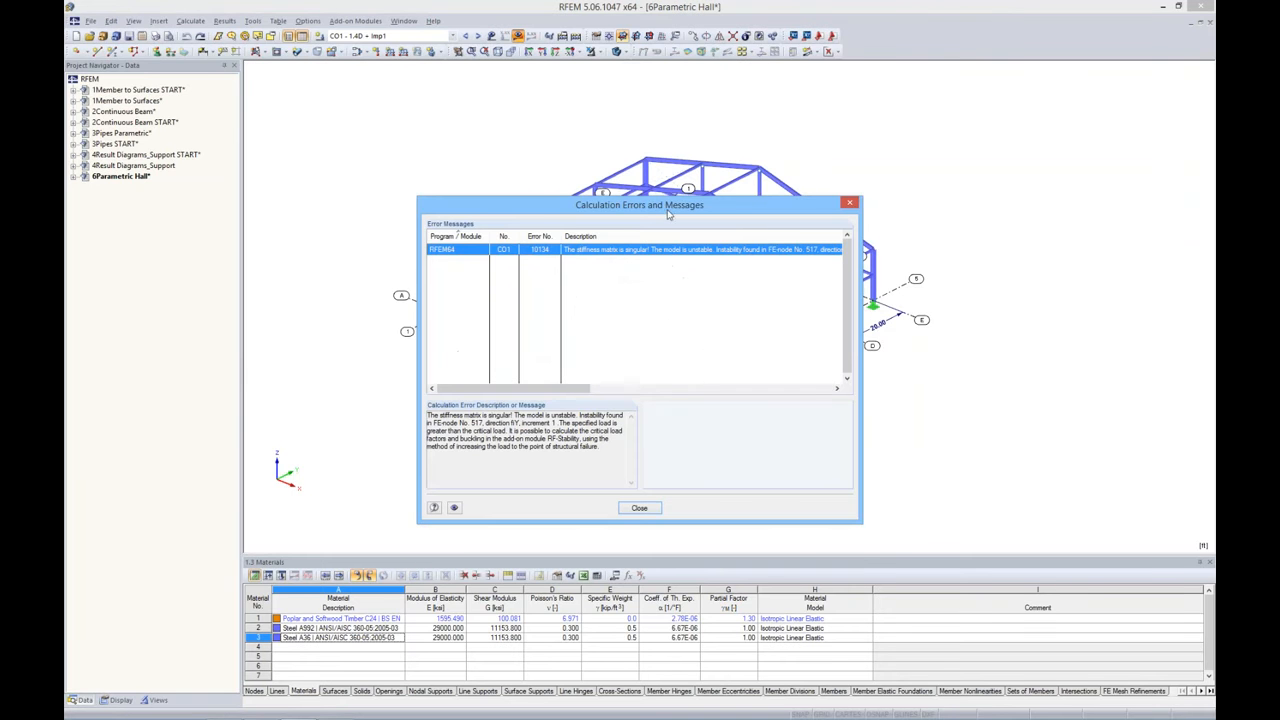
Read the CO1 calculation error description with the marked model location in view, then close the message window
{"action": "left_click_drag", "start_coordinate": [668, 213], "coordinate": [665, 322]}
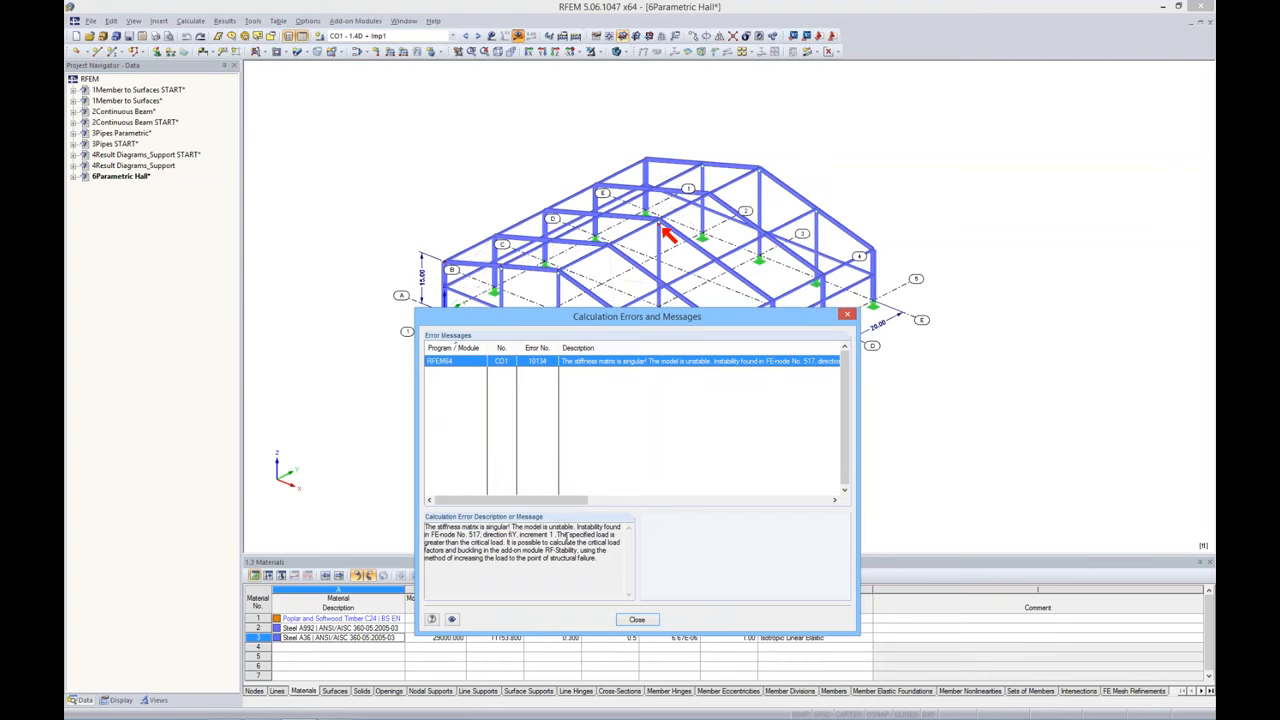
{"action": "left_click_drag", "start_coordinate": [557, 535], "coordinate": [619, 535]}
{"action": "left_click_drag", "start_coordinate": [425, 542], "coordinate": [505, 543]}
{"action": "left_click", "coordinate": [508, 571]}
{"action": "left_click_drag", "start_coordinate": [679, 318], "coordinate": [670, 281]}
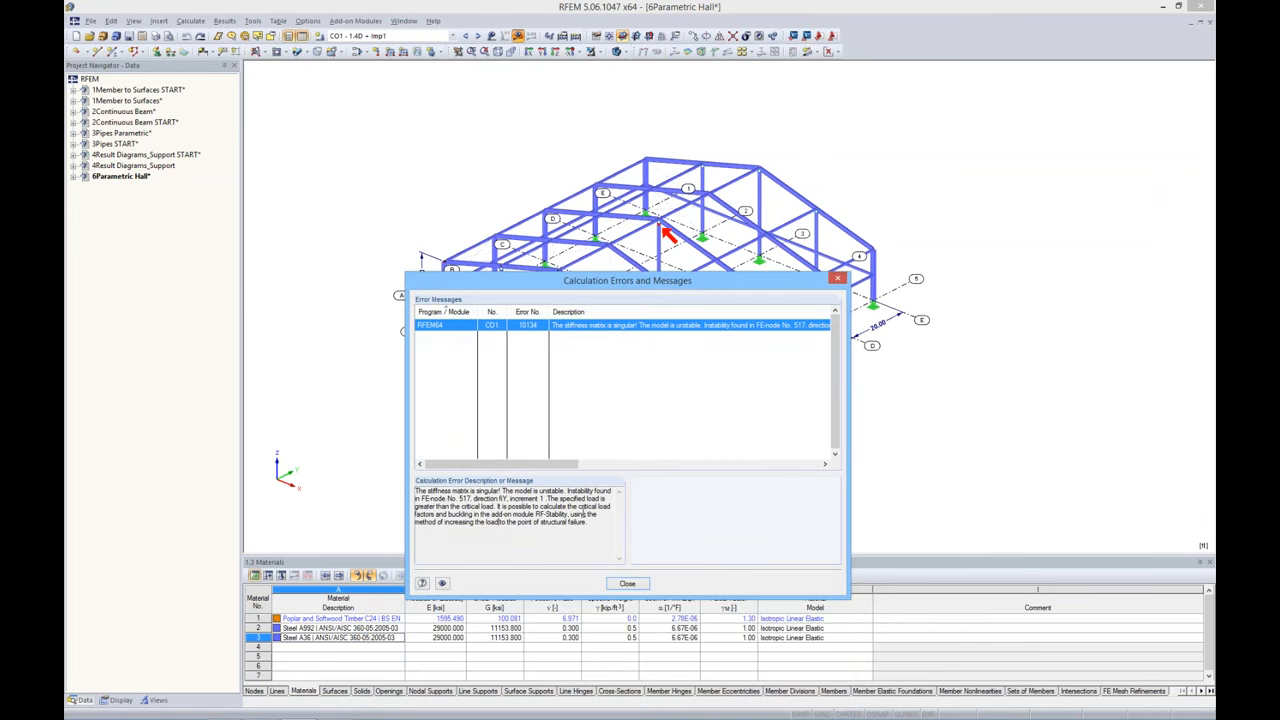
{"action": "left_click", "coordinate": [627, 584]}
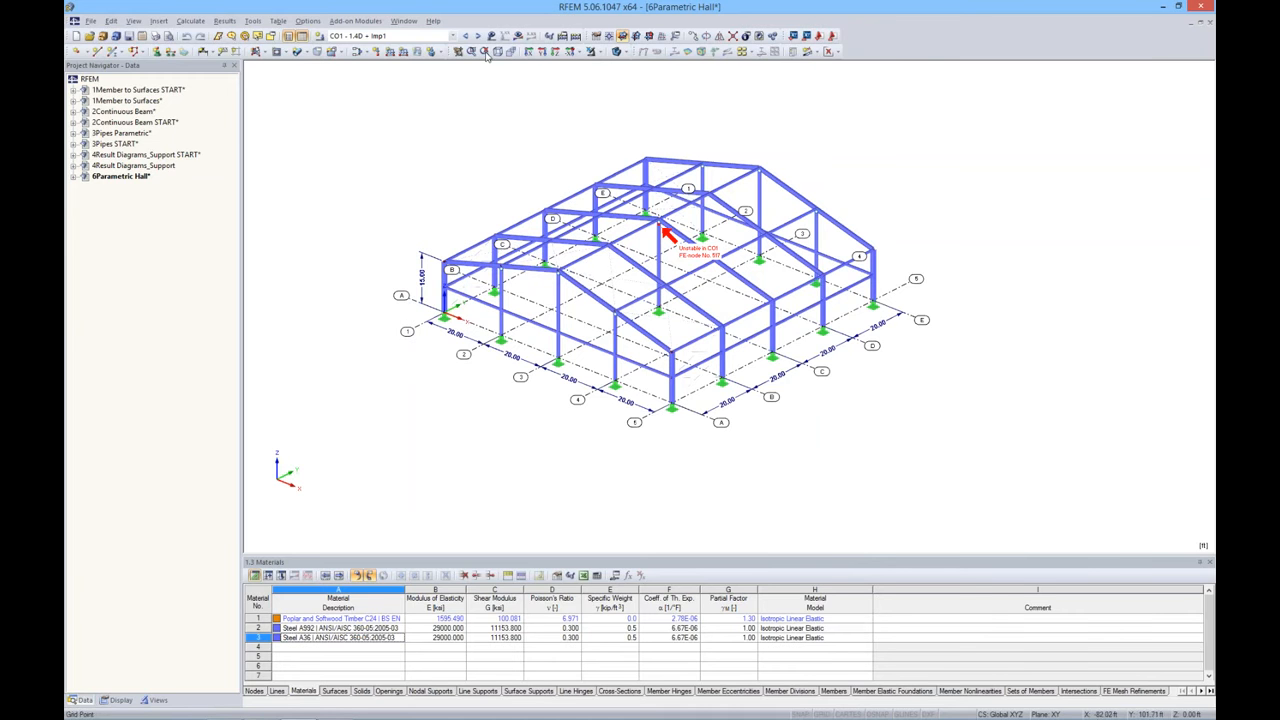
Switch to LC1 - Dead Load, calculate it and display the member internal forces on the hall
{"action": "left_click", "coordinate": [452, 36]}
{"action": "left_click", "coordinate": [433, 47]}
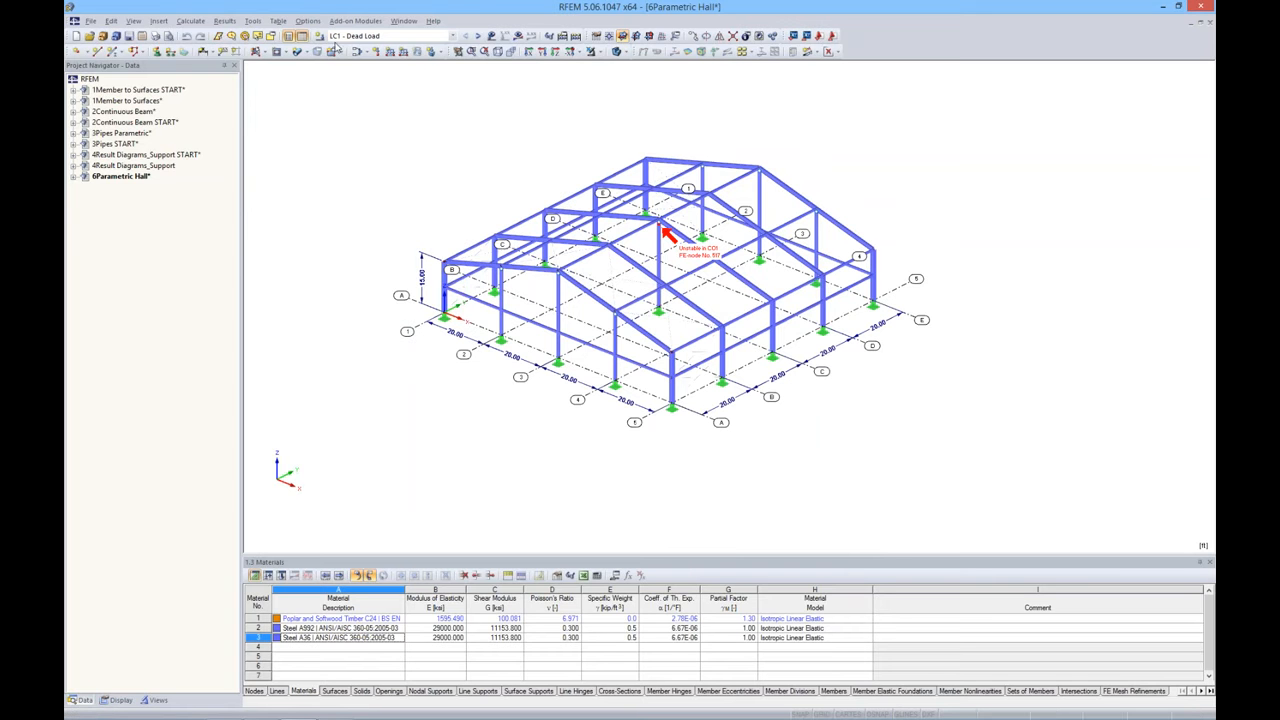
{"action": "left_click", "coordinate": [517, 37]}
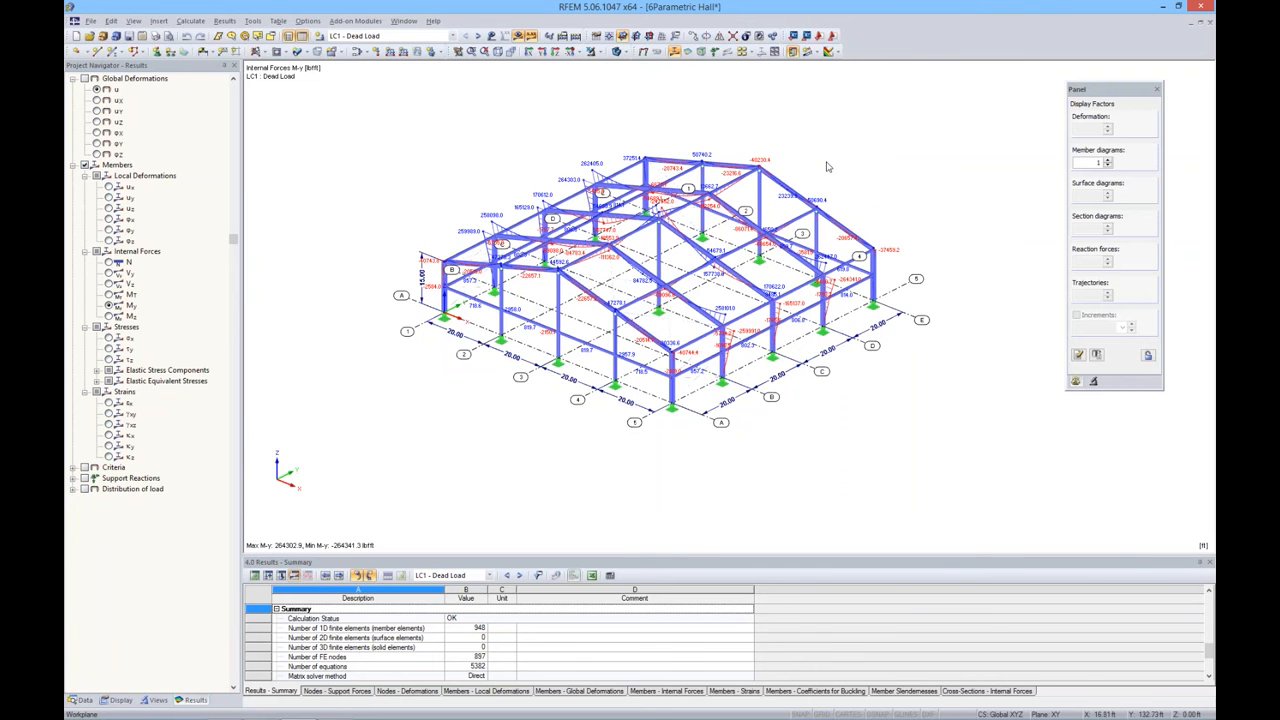
{"action": "middle_click_drag", "start_coordinate": [830, 160], "coordinate": [811, 163]}
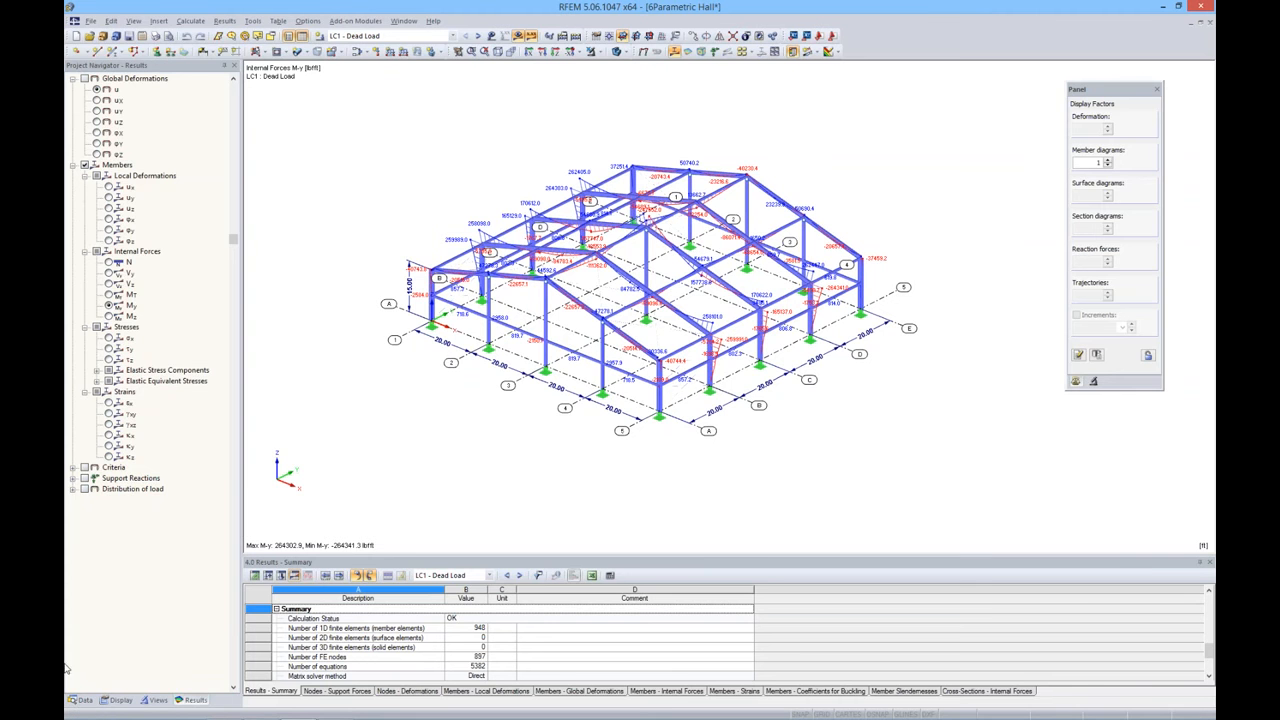
Open the RF-STABILITY add-on module for 6Parametric Hall and review its general data for LC1 - Dead Load
{"action": "left_click", "coordinate": [80, 701]}
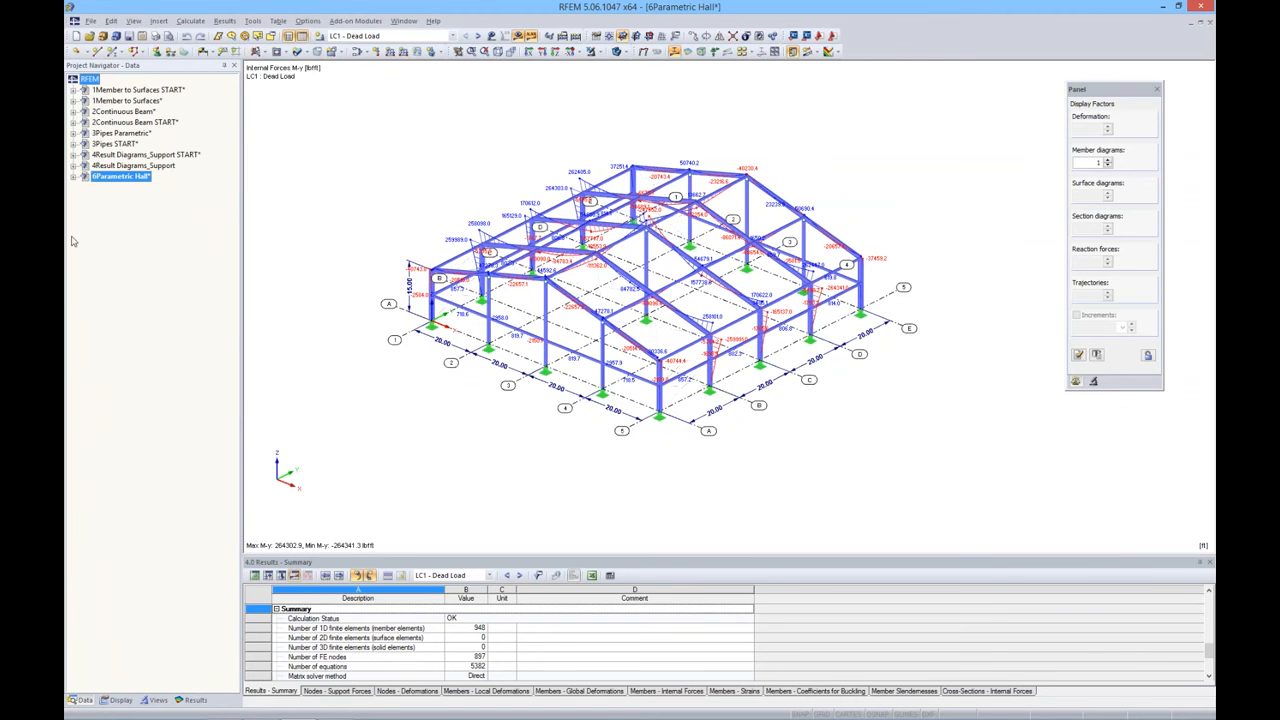
{"action": "left_click", "coordinate": [73, 176]}
{"action": "left_click_drag", "start_coordinate": [233, 259], "coordinate": [216, 556]}
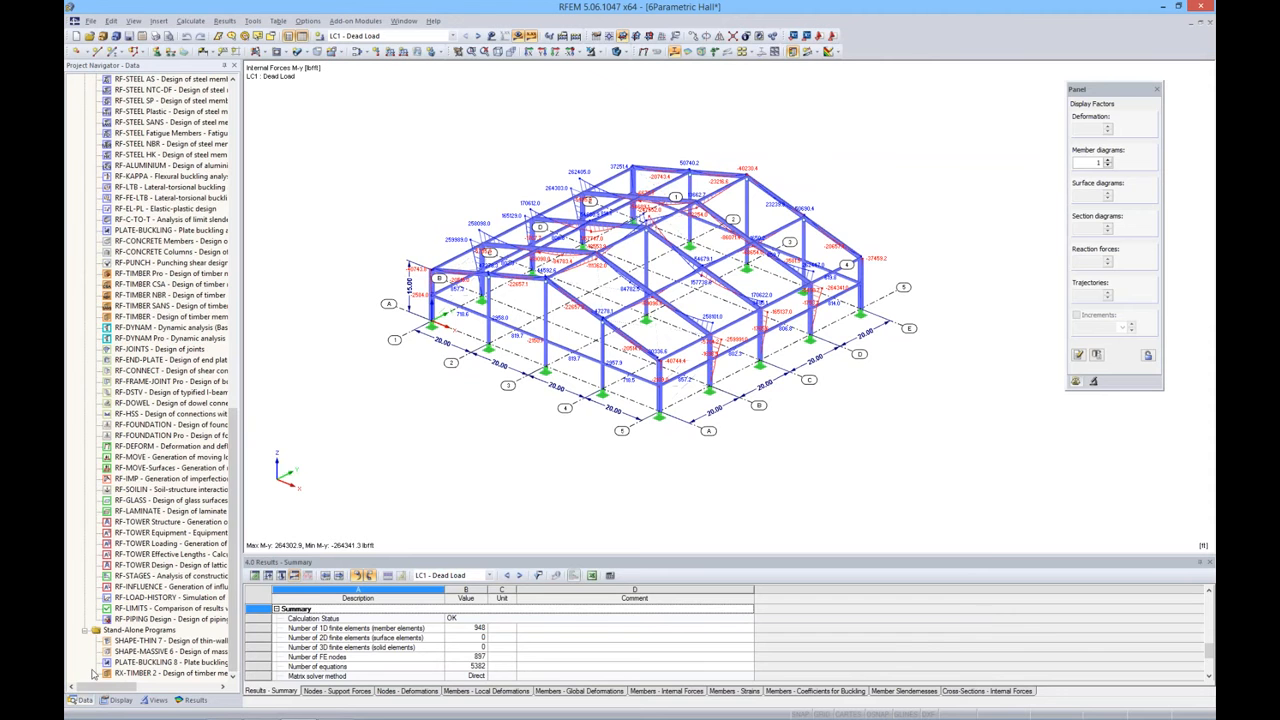
{"action": "left_click_drag", "start_coordinate": [232, 634], "coordinate": [227, 532]}
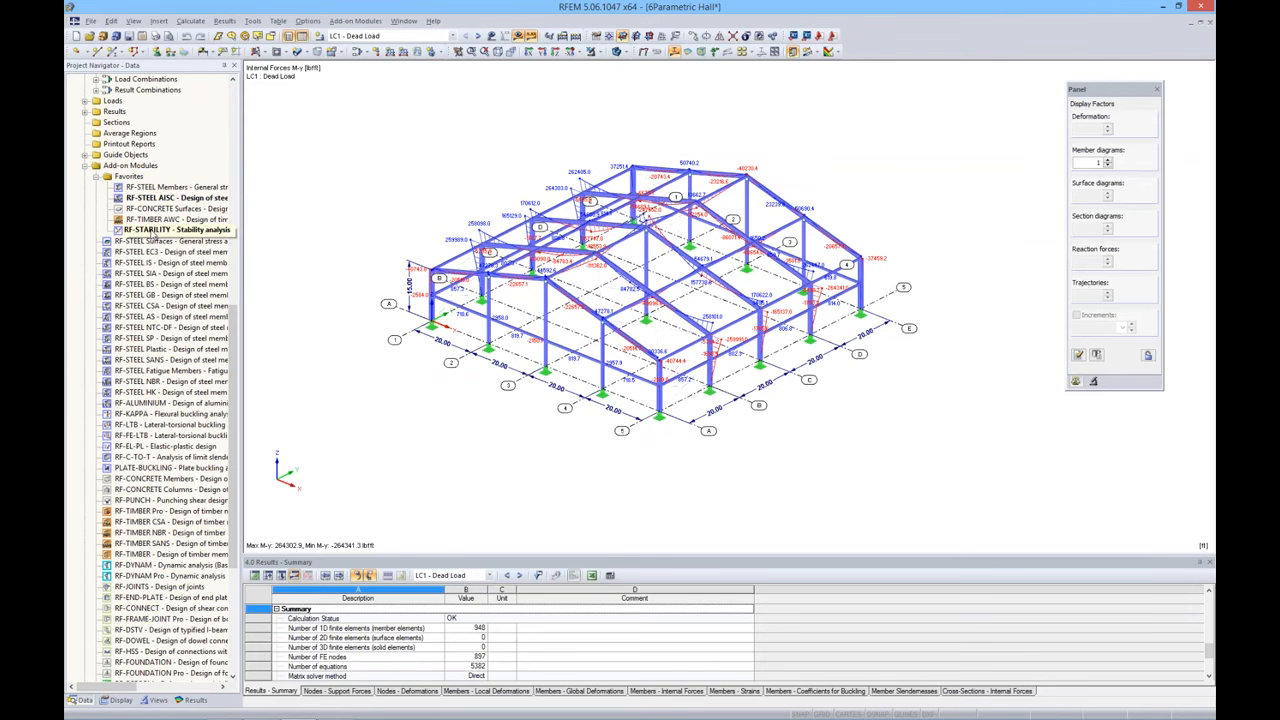
{"action": "double_click", "coordinate": [153, 234]}
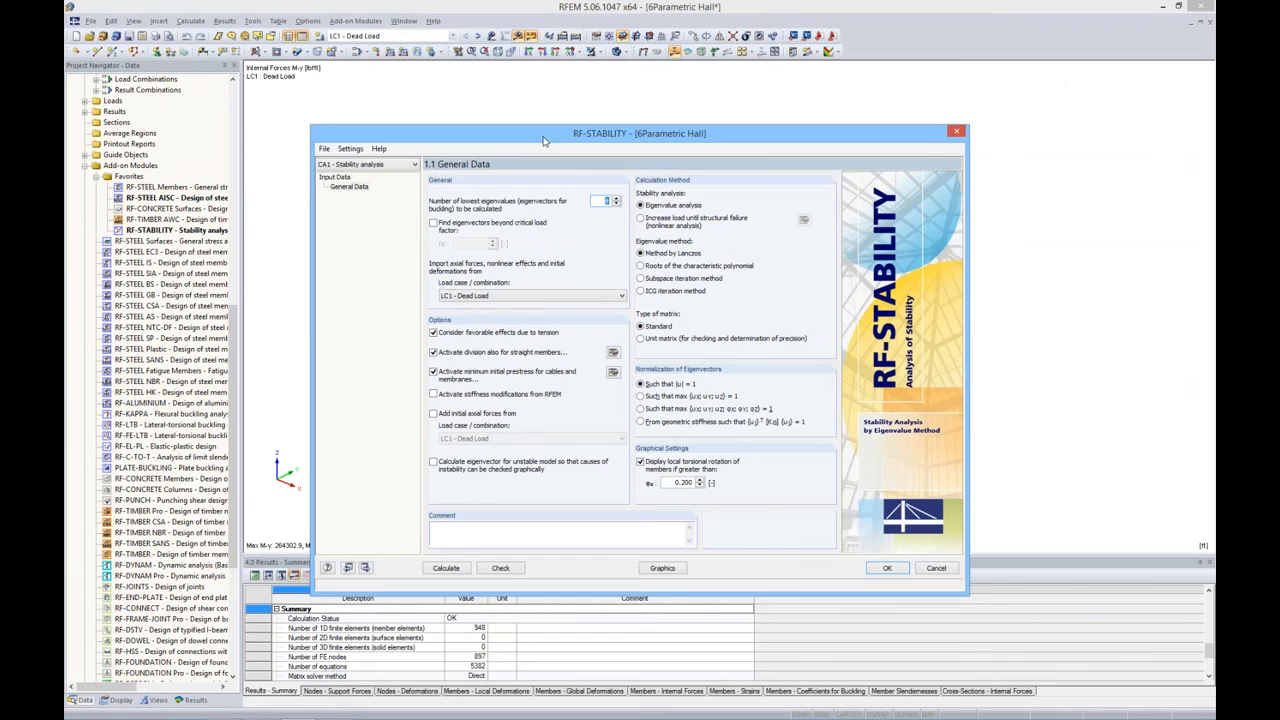
{"action": "left_click_drag", "start_coordinate": [543, 141], "coordinate": [544, 204]}
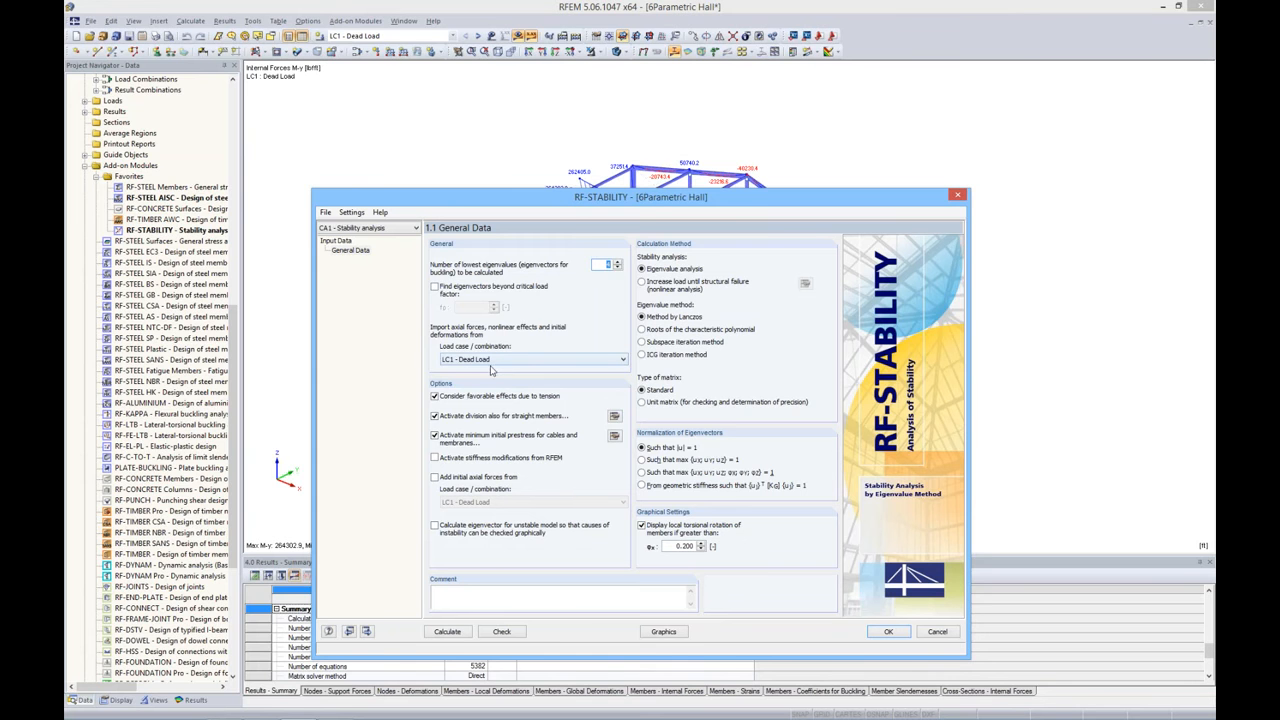
Calculate the stability analysis, review the critical load factors and show the results graphically on the model
{"action": "left_click", "coordinate": [447, 632]}
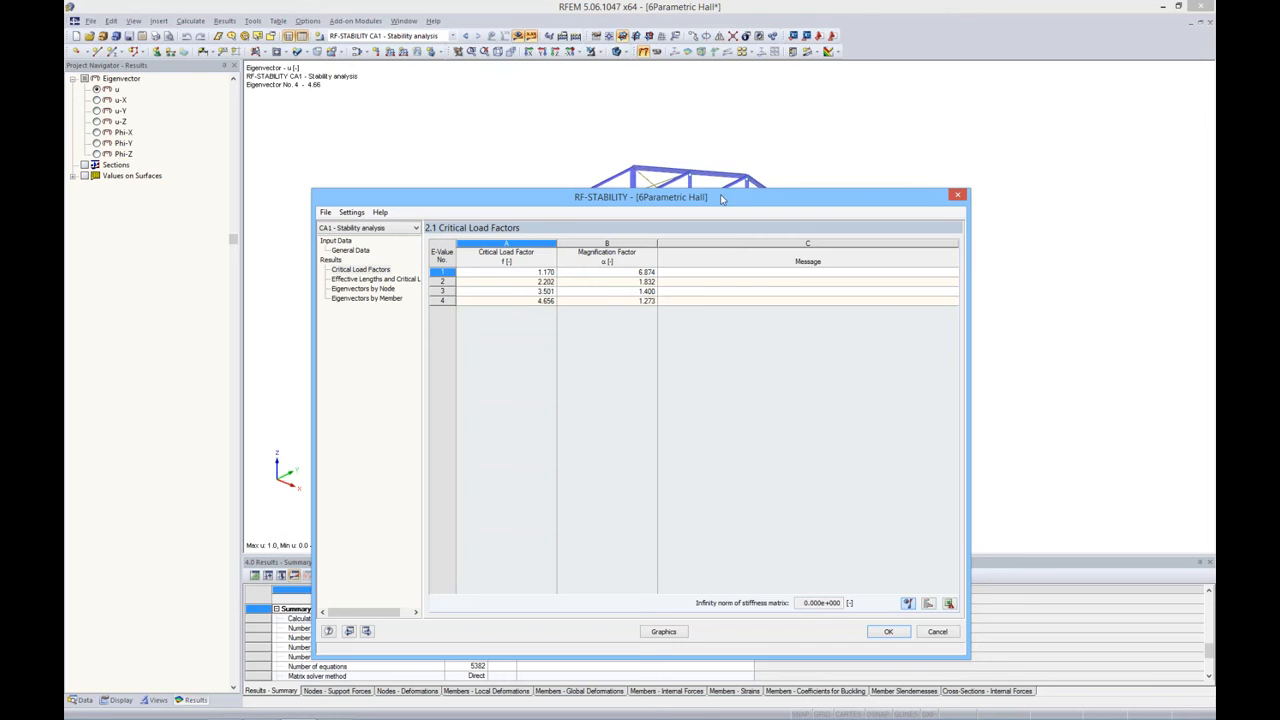
{"action": "left_click_drag", "start_coordinate": [719, 198], "coordinate": [720, 193]}
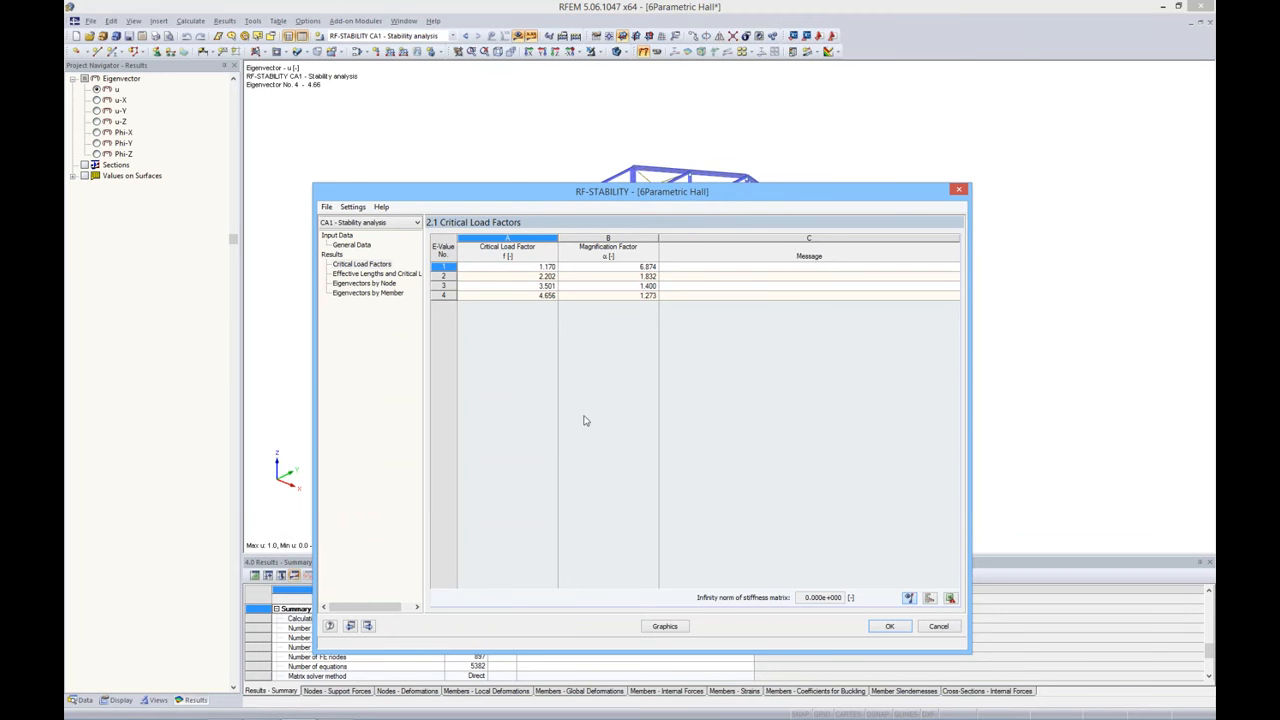
{"action": "left_click", "coordinate": [664, 627]}
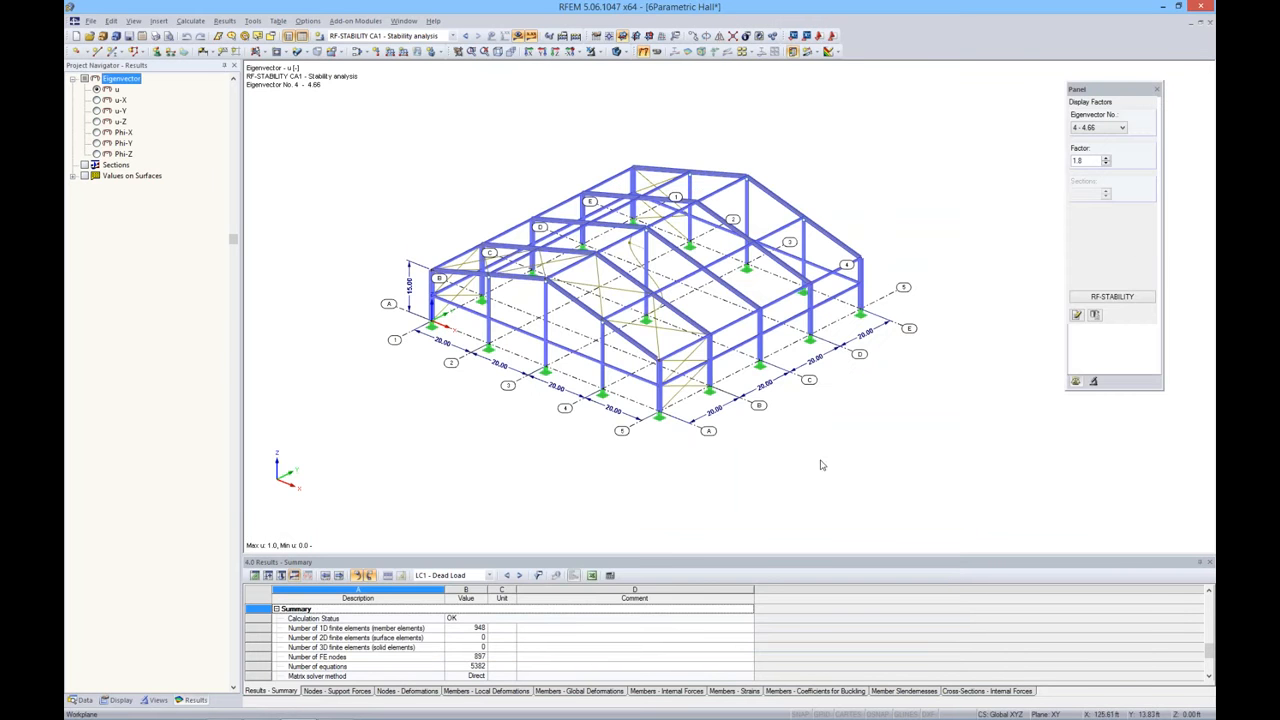
Display the mode shapes of eigenvectors 1, 2, 3 and 4 on the hall one after another
{"action": "left_click", "coordinate": [1122, 128]}
{"action": "left_click", "coordinate": [1109, 139]}
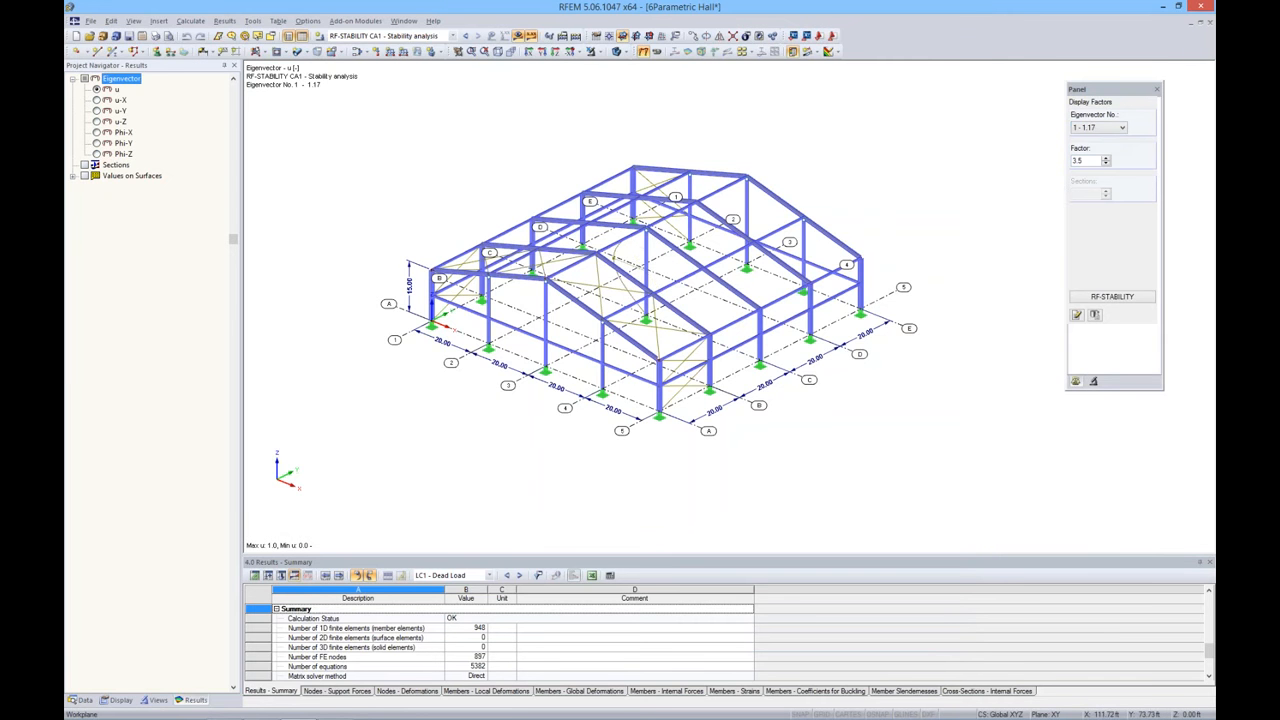
{"action": "middle_click_drag", "start_coordinate": [905, 372], "coordinate": [893, 374], "text": "ctrl"}
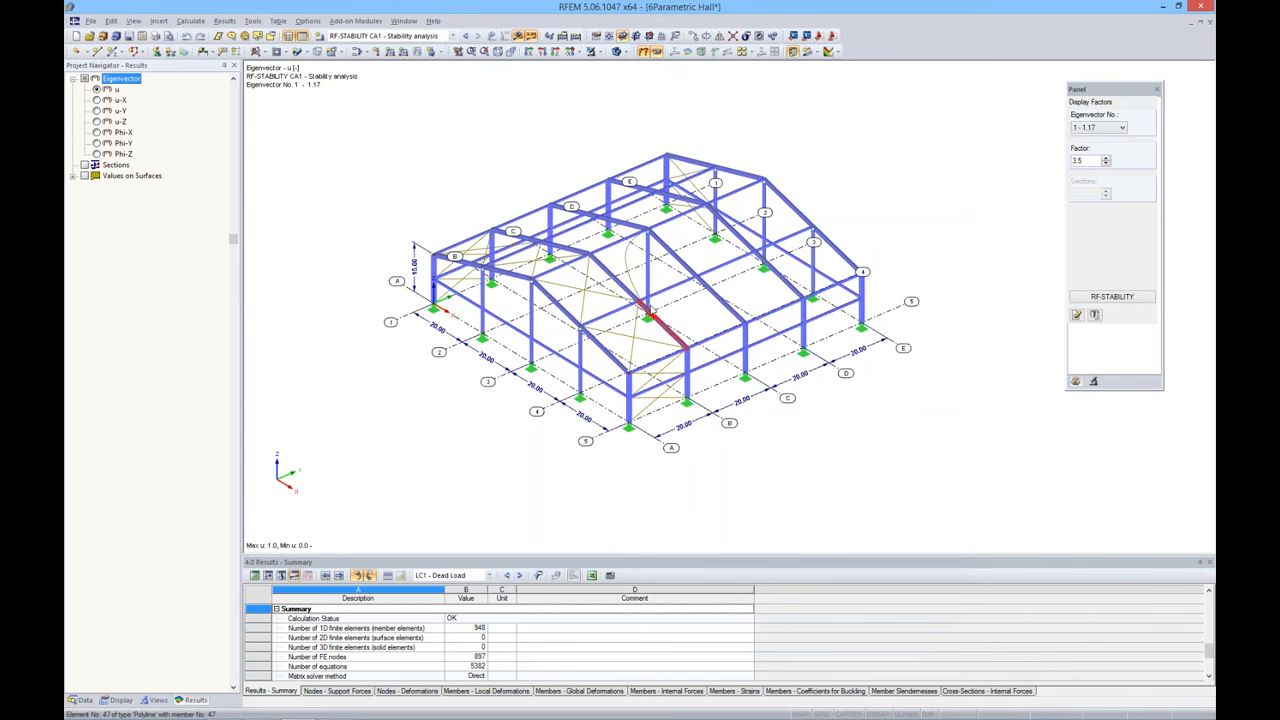
{"action": "left_click", "coordinate": [1100, 127]}
{"action": "left_click", "coordinate": [1096, 147]}
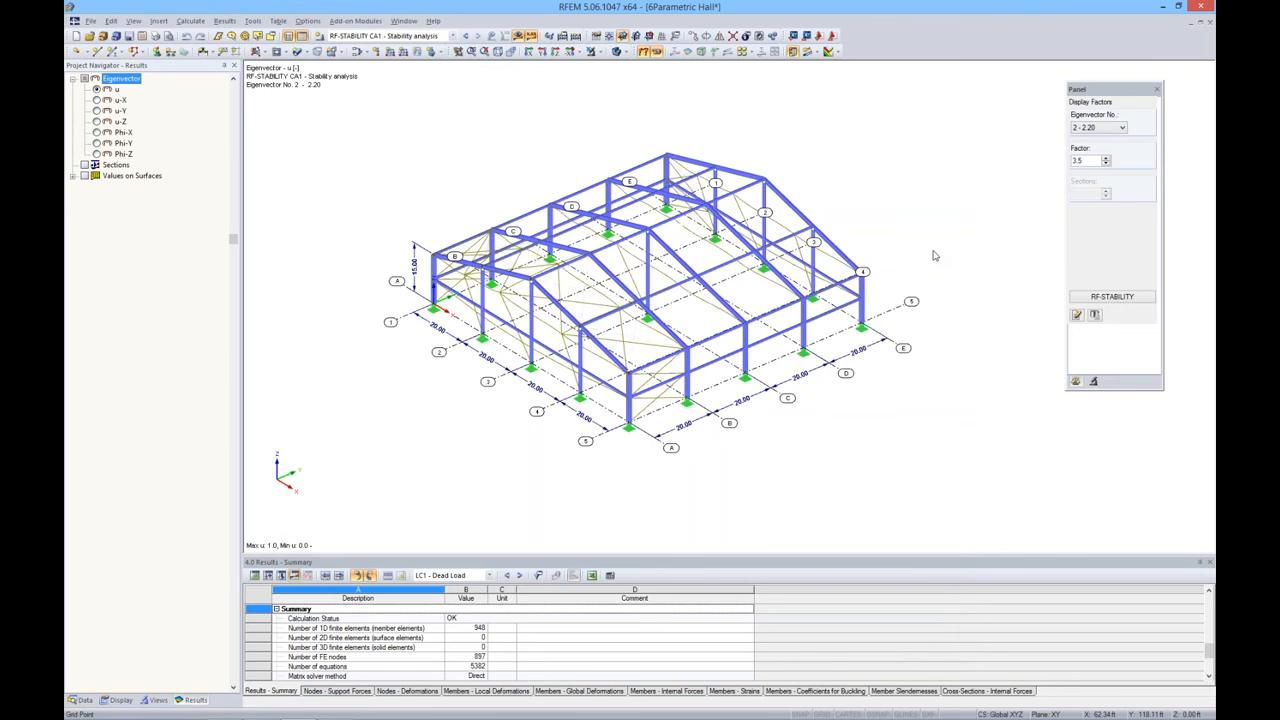
{"action": "left_click", "coordinate": [1100, 127]}
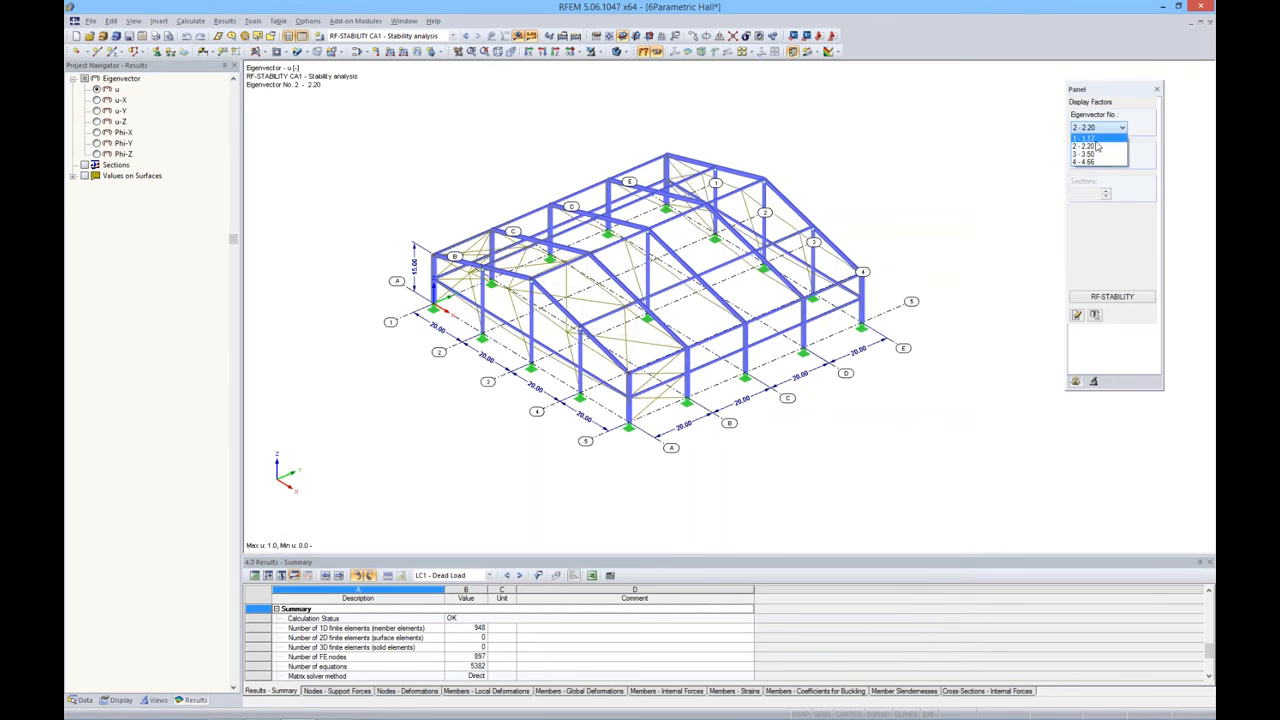
{"action": "left_click", "coordinate": [1096, 157]}
{"action": "left_click", "coordinate": [656, 52]}
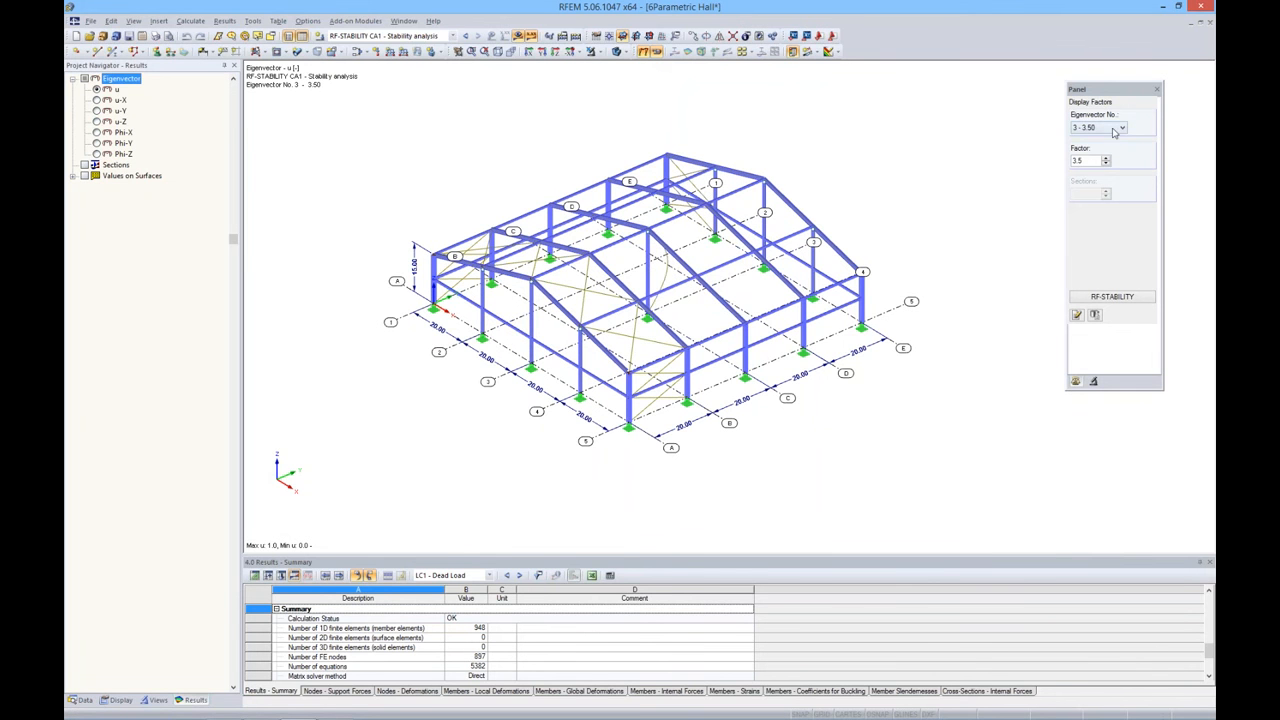
{"action": "left_click", "coordinate": [1114, 128]}
{"action": "left_click", "coordinate": [1095, 162]}
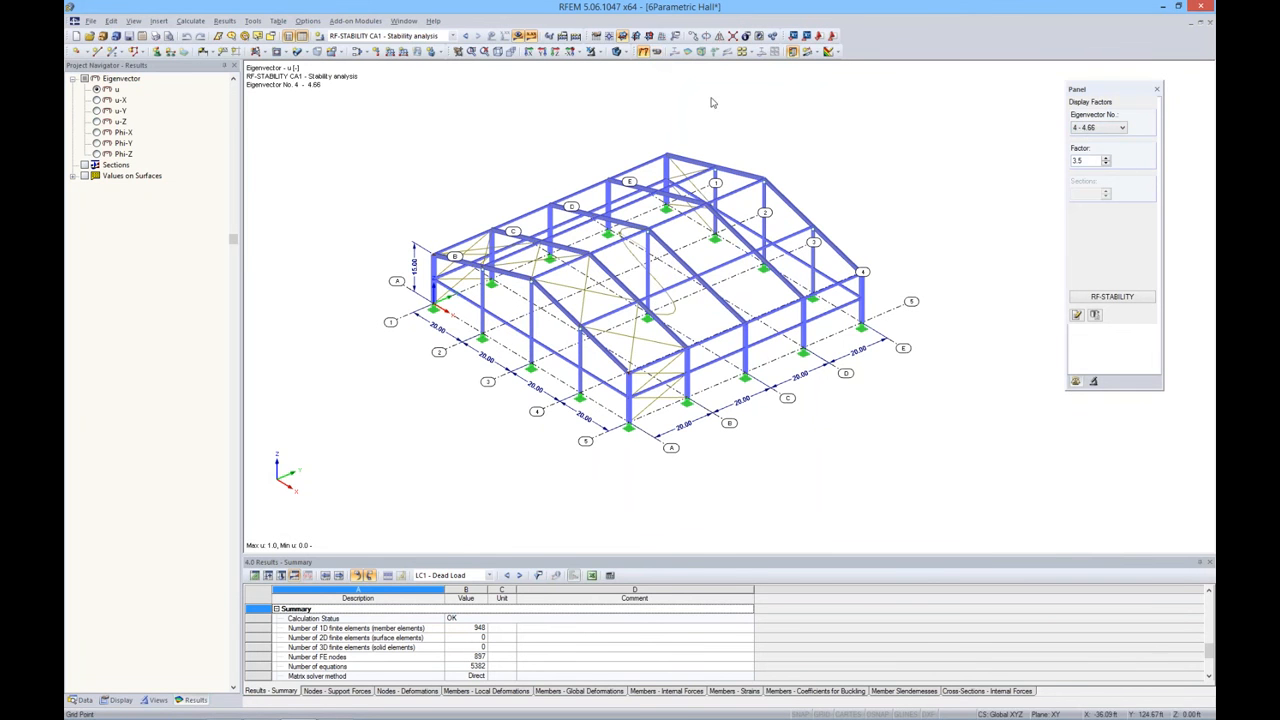
{"action": "left_click", "coordinate": [658, 53]}
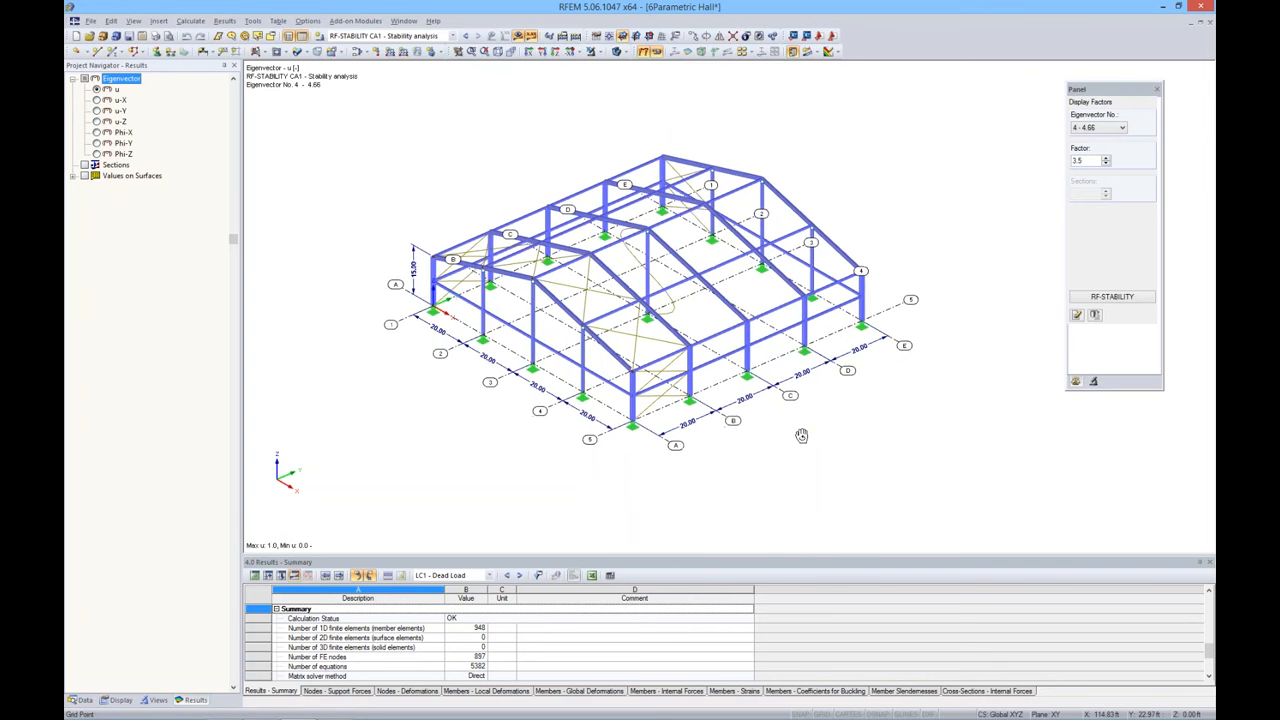
Select the intermediate columns of both gable walls on gridlines 2, 3 and 4 and open their member properties for editing
{"action": "middle_click_drag", "start_coordinate": [802, 436], "coordinate": [987, 337], "text": "ctrl"}
{"action": "middle_click_drag", "start_coordinate": [870, 358], "coordinate": [886, 325], "text": "ctrl"}
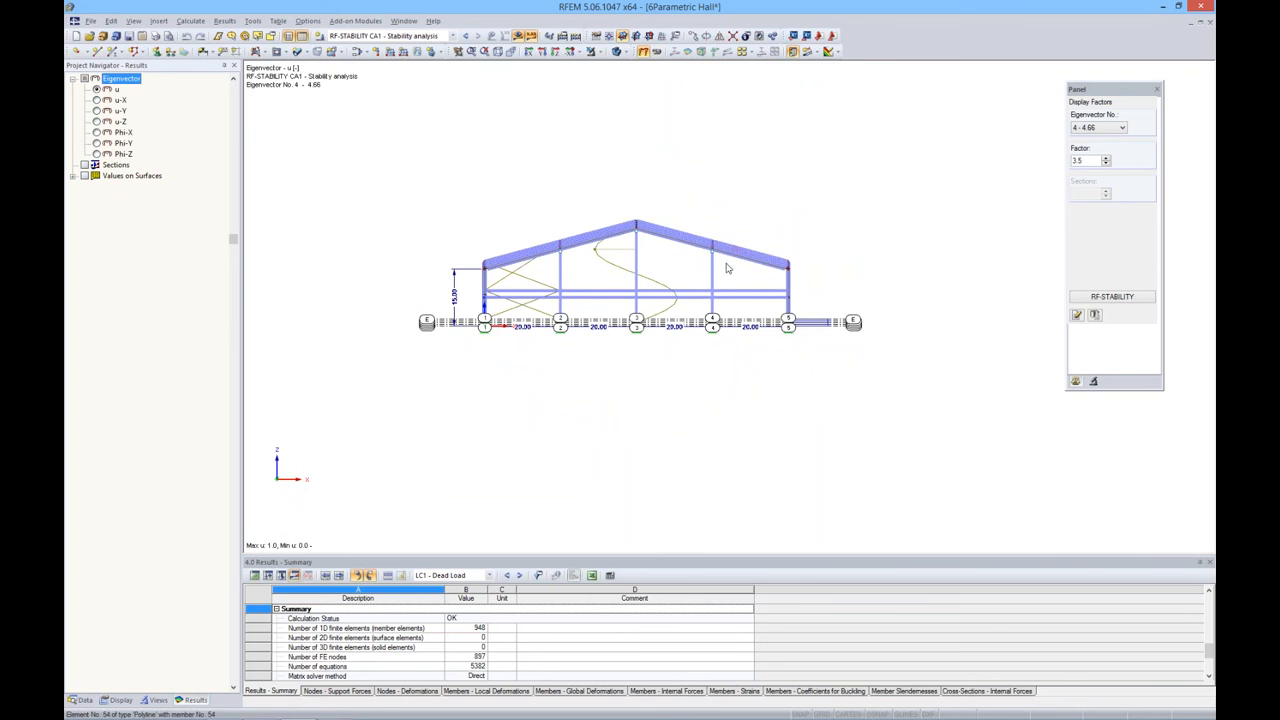
{"action": "left_click_drag", "start_coordinate": [727, 266], "coordinate": [553, 275]}
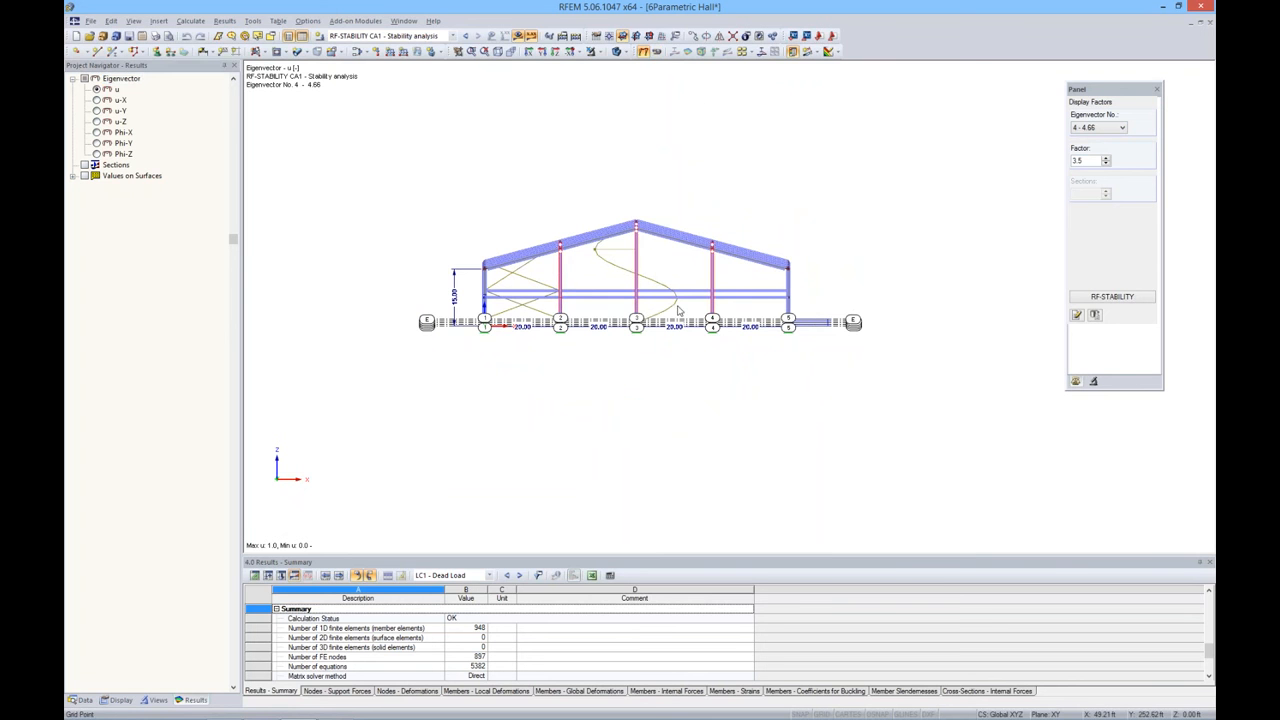
{"action": "left_click_drag", "start_coordinate": [737, 312], "coordinate": [552, 306]}
{"action": "middle_click_drag", "start_coordinate": [634, 325], "coordinate": [615, 379], "text": "ctrl"}
{"action": "right_click", "coordinate": [604, 264]}
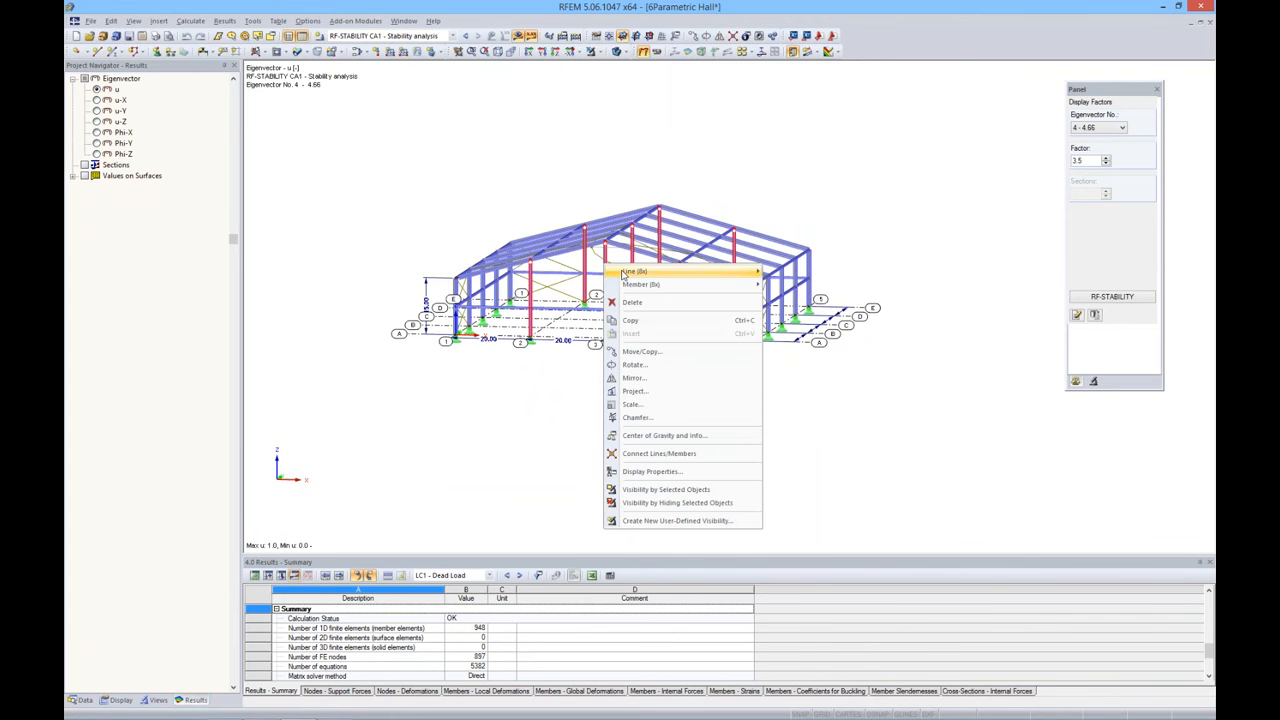
{"action": "mouse_move", "coordinate": [628, 287]}
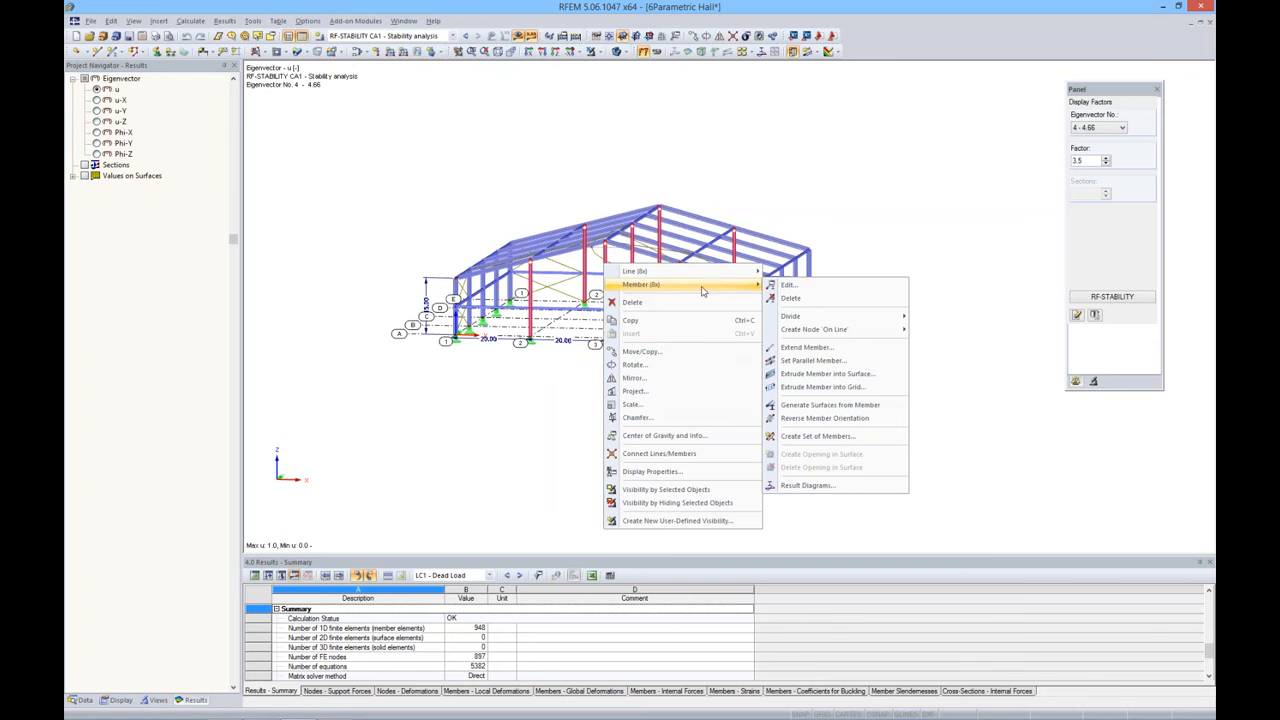
{"action": "left_click", "coordinate": [786, 286]}
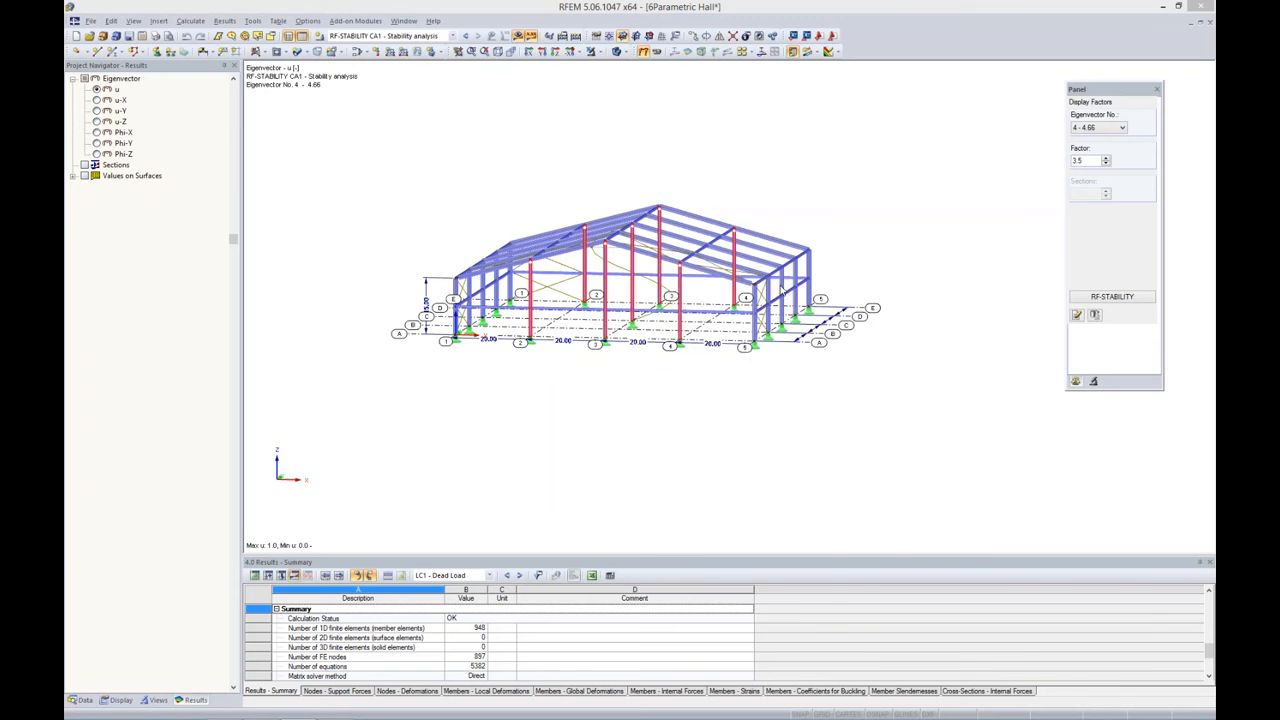
{"action": "left_click_drag", "start_coordinate": [717, 204], "coordinate": [699, 347]}
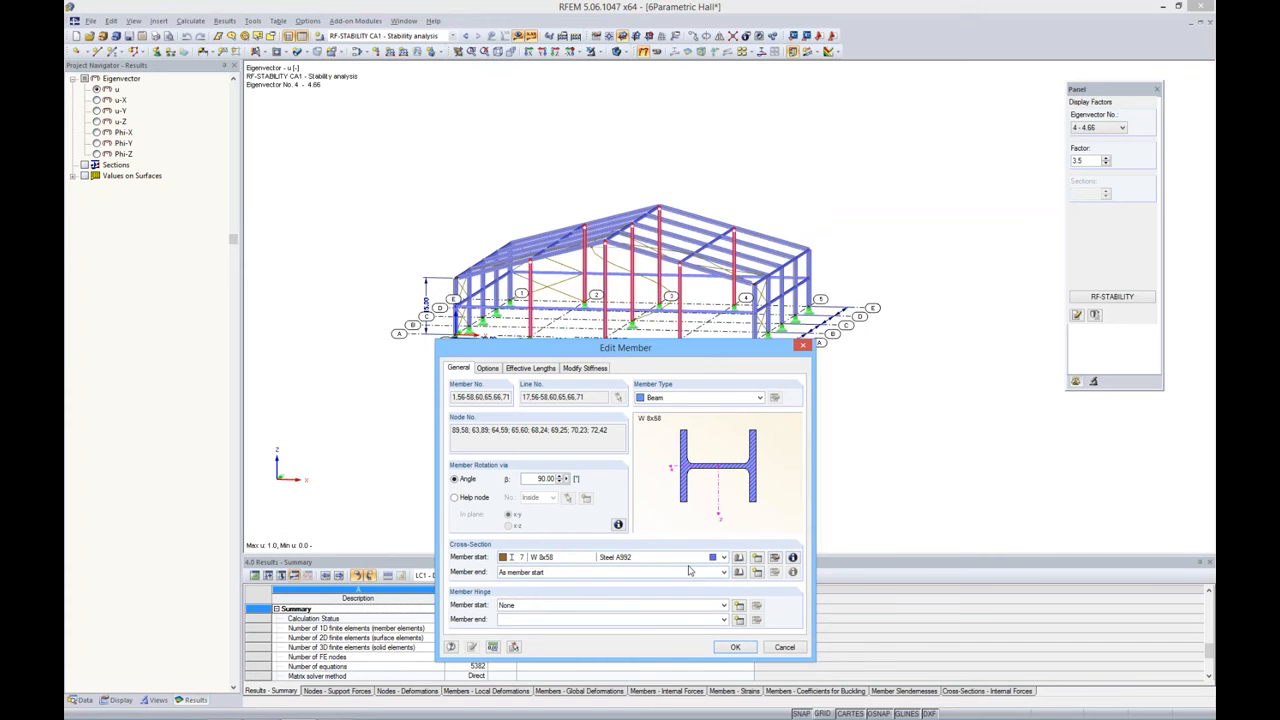
Change the selected columns' cross-section to the AISC 14 section W 10x68 and accept deleting the existing results
{"action": "left_click", "coordinate": [775, 558]}
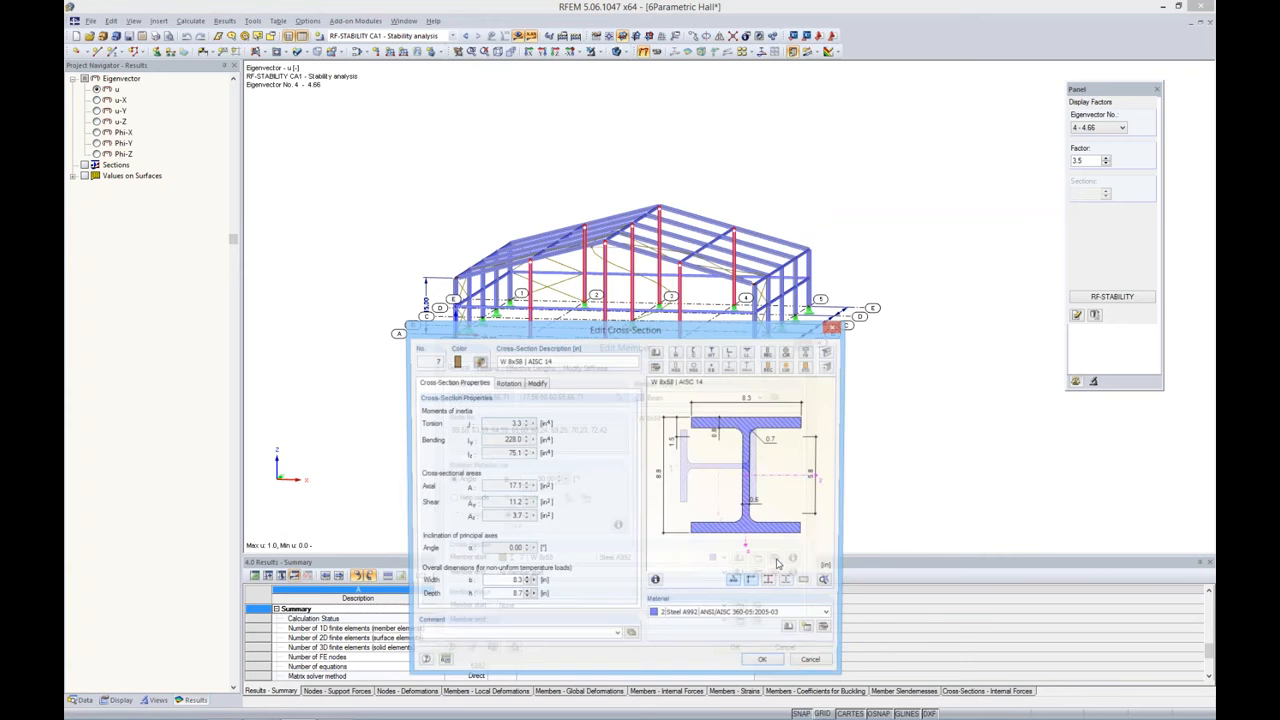
{"action": "left_click", "coordinate": [657, 368]}
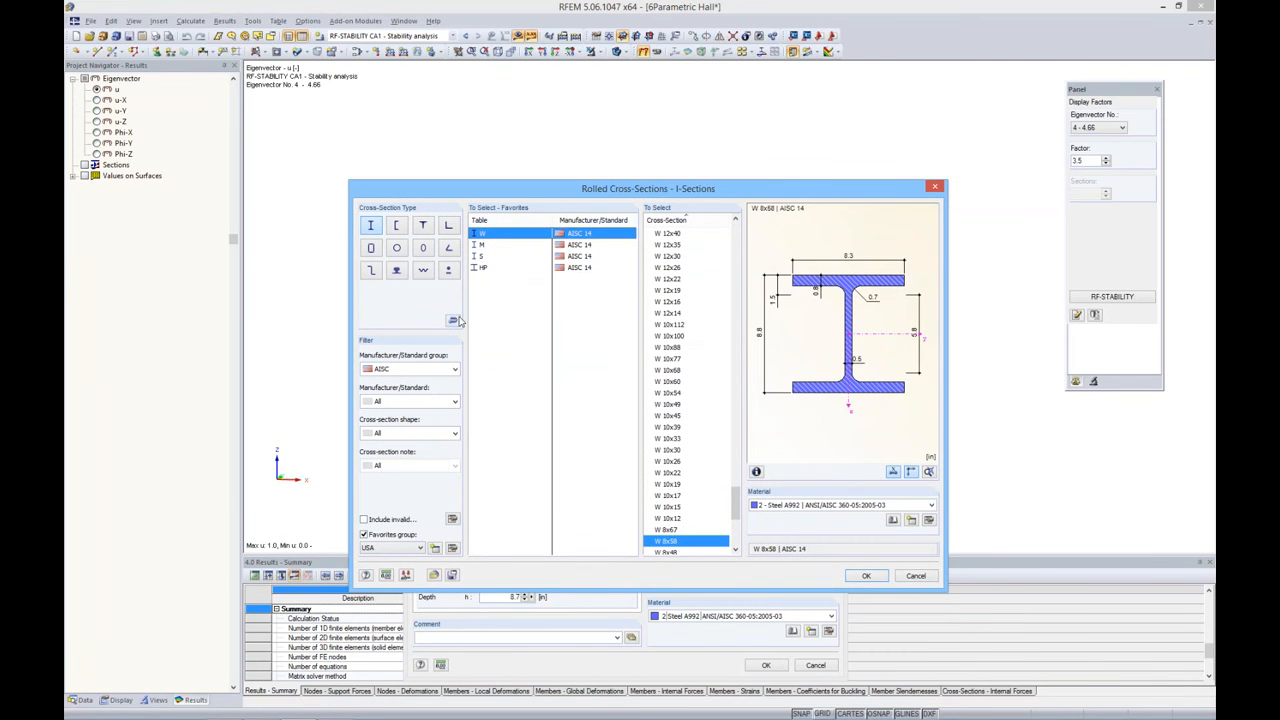
{"action": "left_click", "coordinate": [677, 371]}
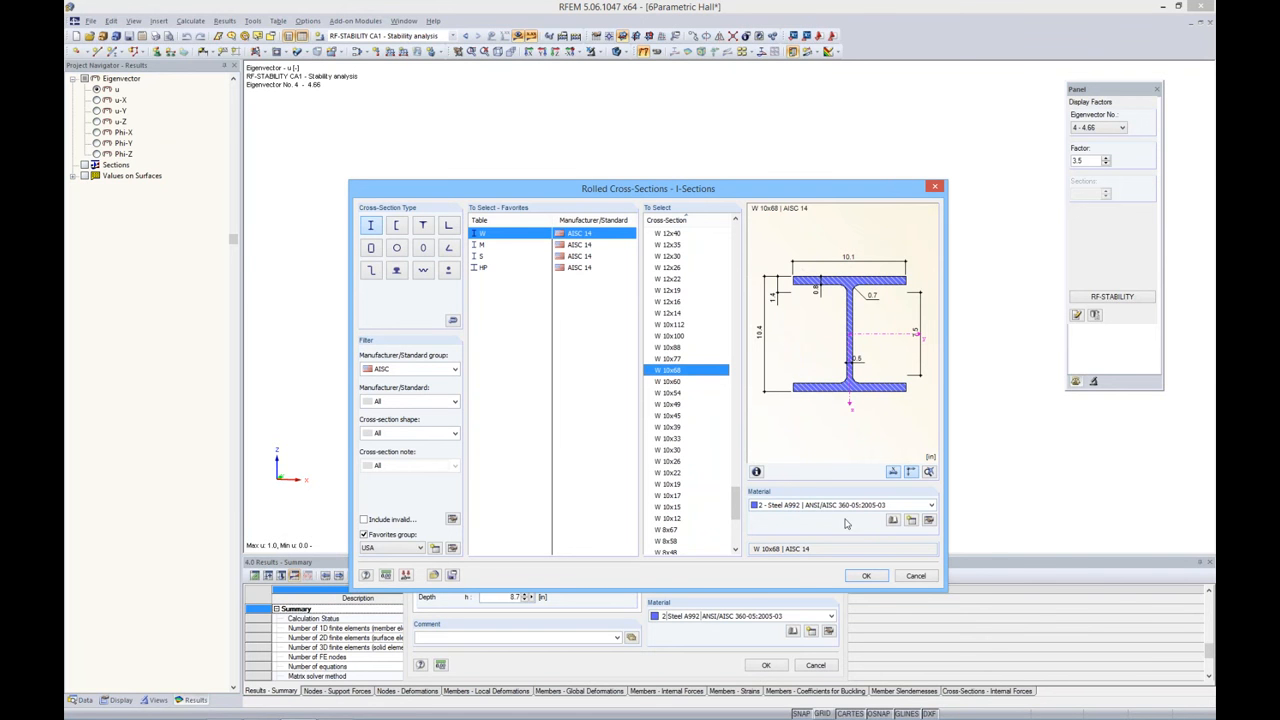
{"action": "left_click", "coordinate": [866, 576]}
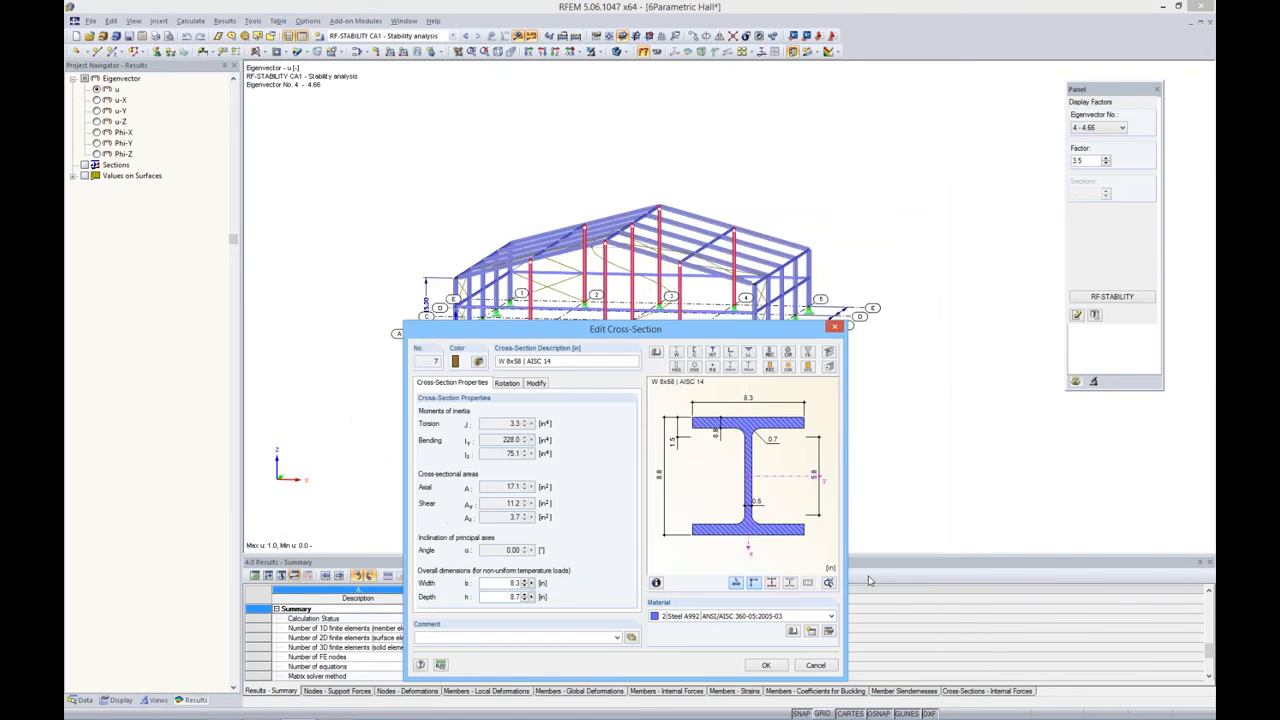
{"action": "left_click", "coordinate": [768, 665]}
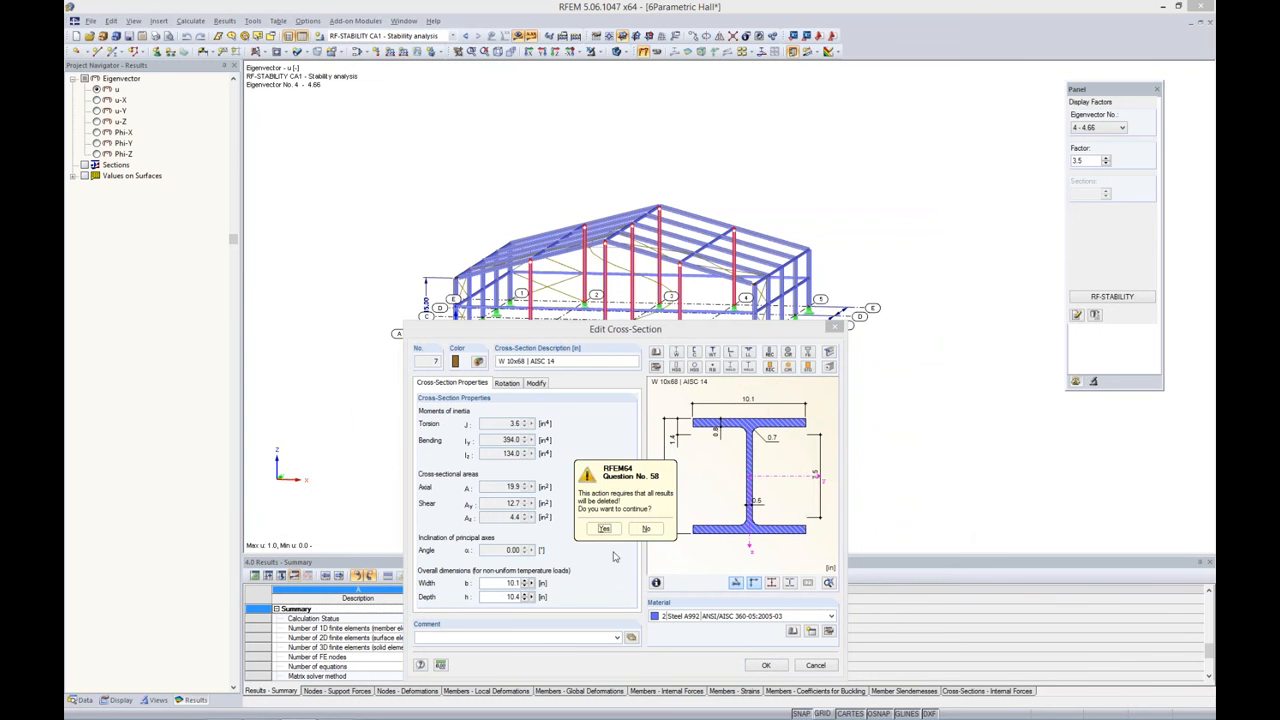
{"action": "left_click", "coordinate": [605, 529]}
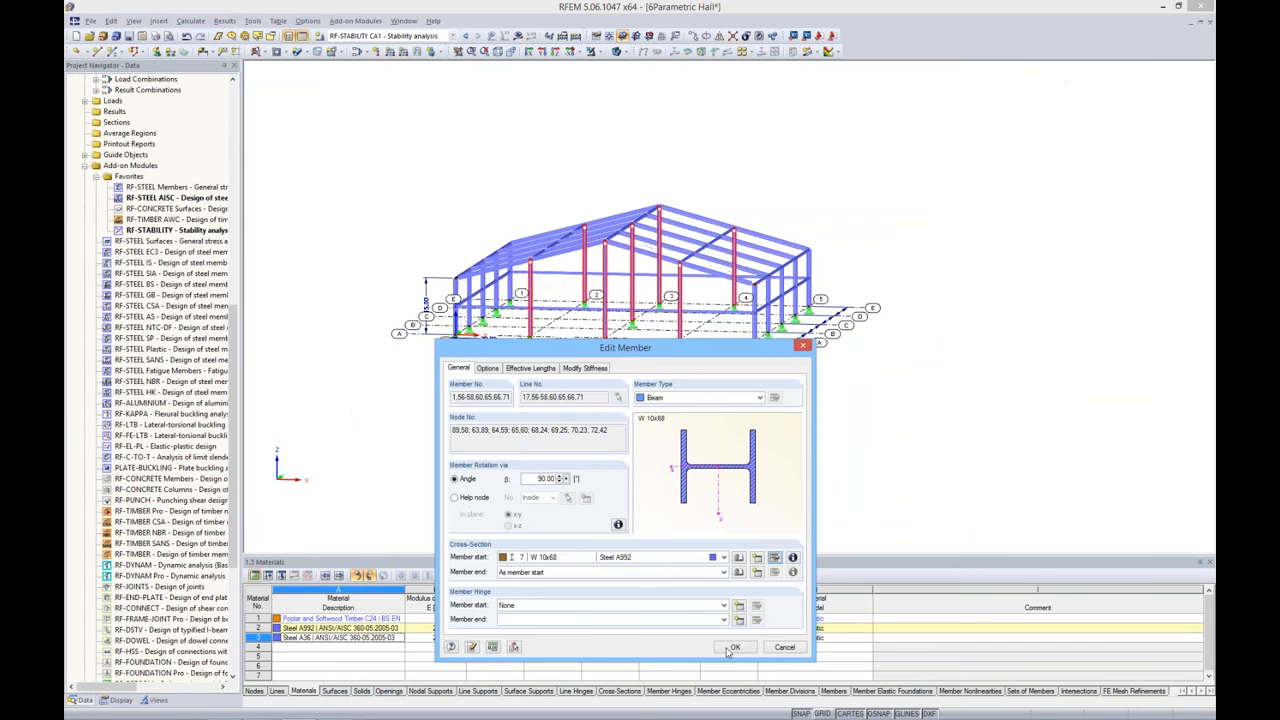
{"action": "left_click", "coordinate": [733, 648]}
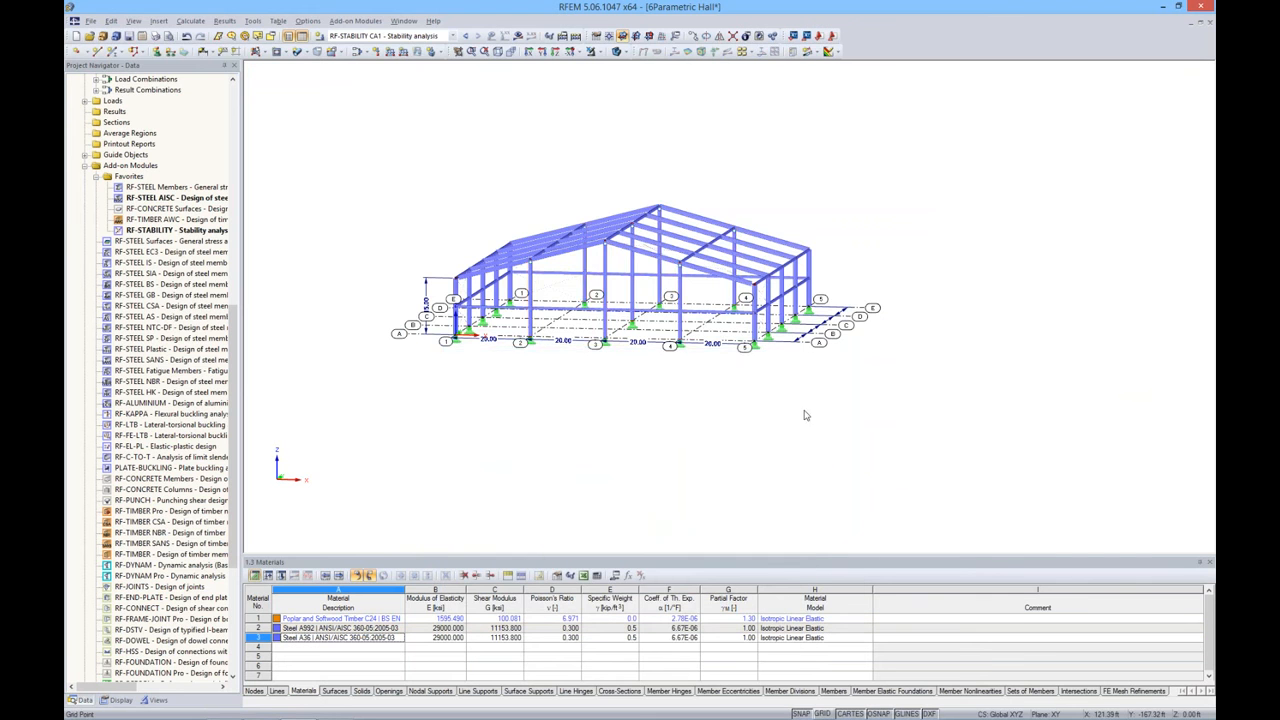
Switch to load combination CO1 - 1.4D + Imp1, calculate it and examine the M-y internal forces on the hall
{"action": "middle_click_drag", "start_coordinate": [807, 416], "coordinate": [708, 449], "text": "ctrl"}
{"action": "left_click", "coordinate": [453, 36]}
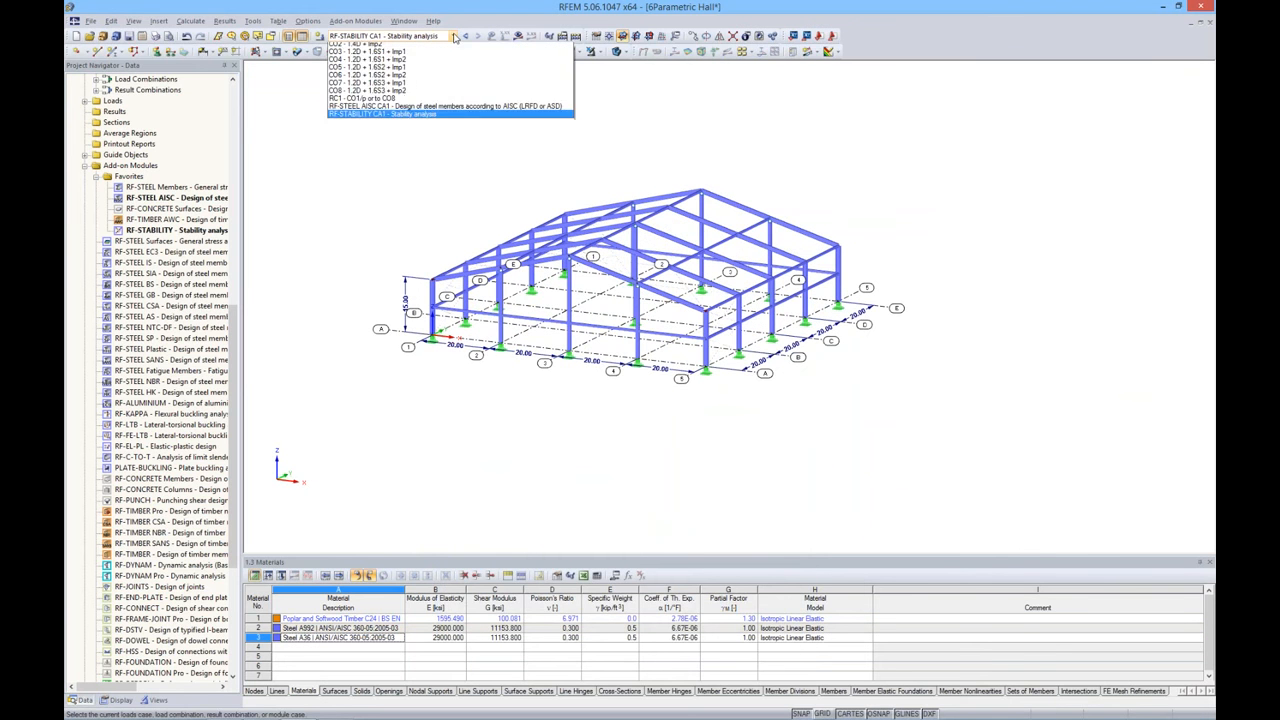
{"action": "left_click", "coordinate": [382, 94]}
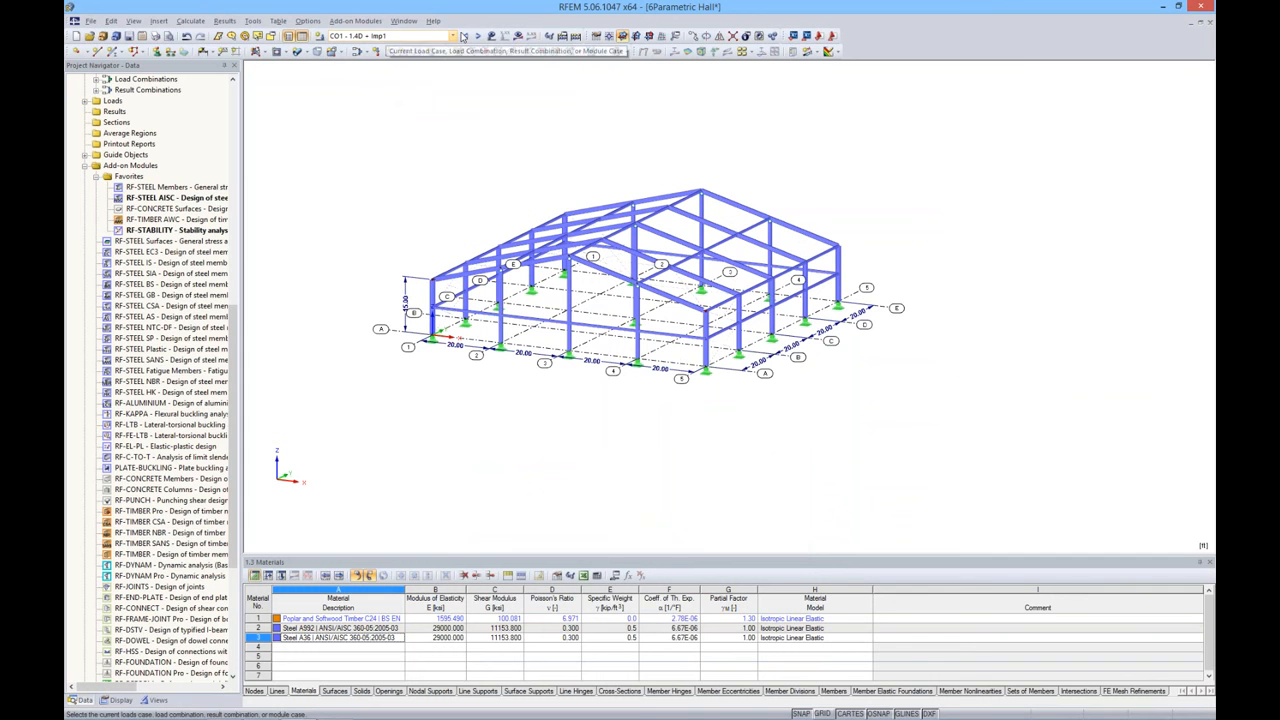
{"action": "left_click", "coordinate": [518, 36]}
{"action": "left_click", "coordinate": [619, 384]}
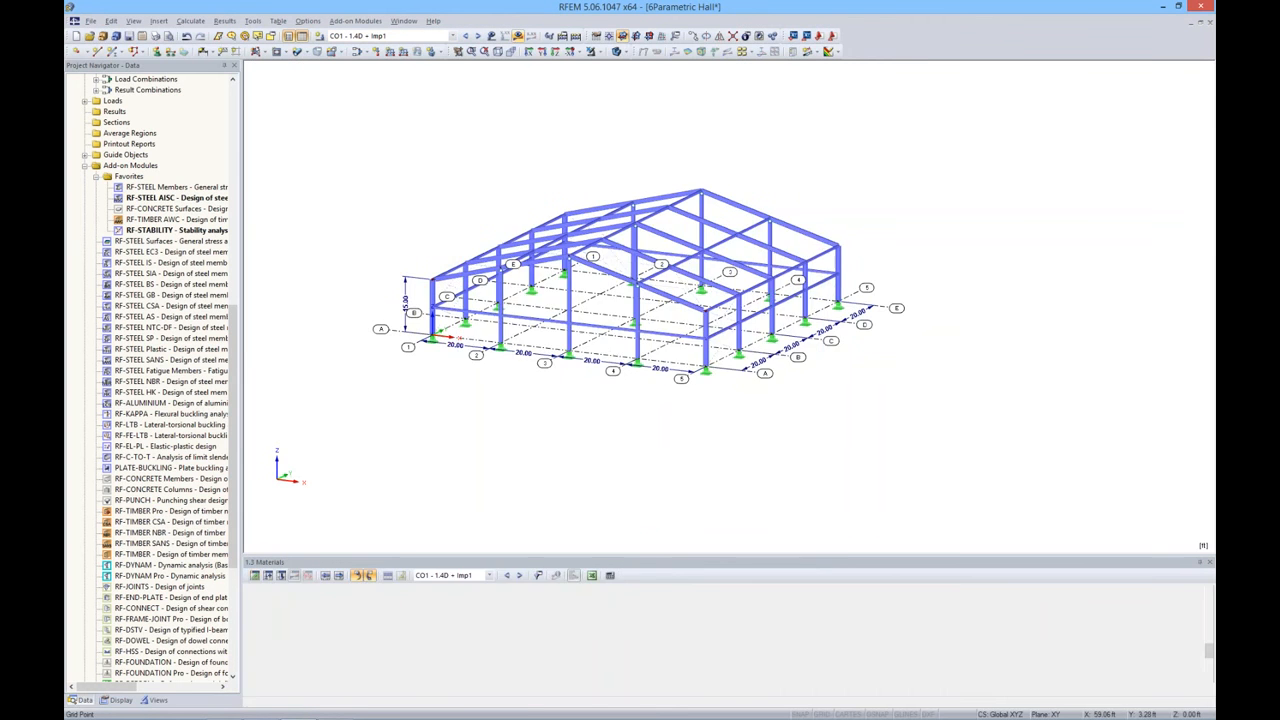
{"action": "mouse_move", "coordinate": [797, 366]}
{"action": "middle_mouse_down", "text": "ctrl"}
{"action": "mouse_move", "coordinate": [764, 372]}
{"action": "mouse_move", "coordinate": [796, 413]}
{"action": "middle_mouse_up", "text": "ctrl"}
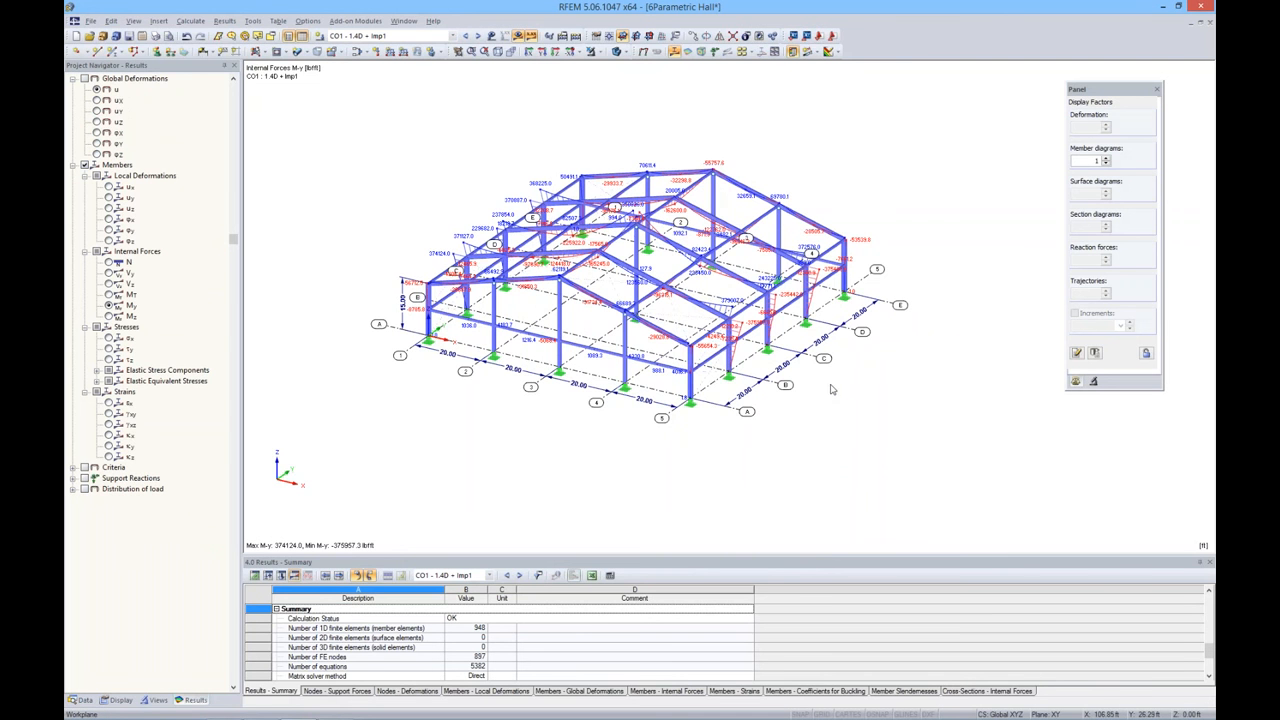
{"action": "middle_click_drag", "start_coordinate": [830, 391], "coordinate": [810, 380], "text": "ctrl"}
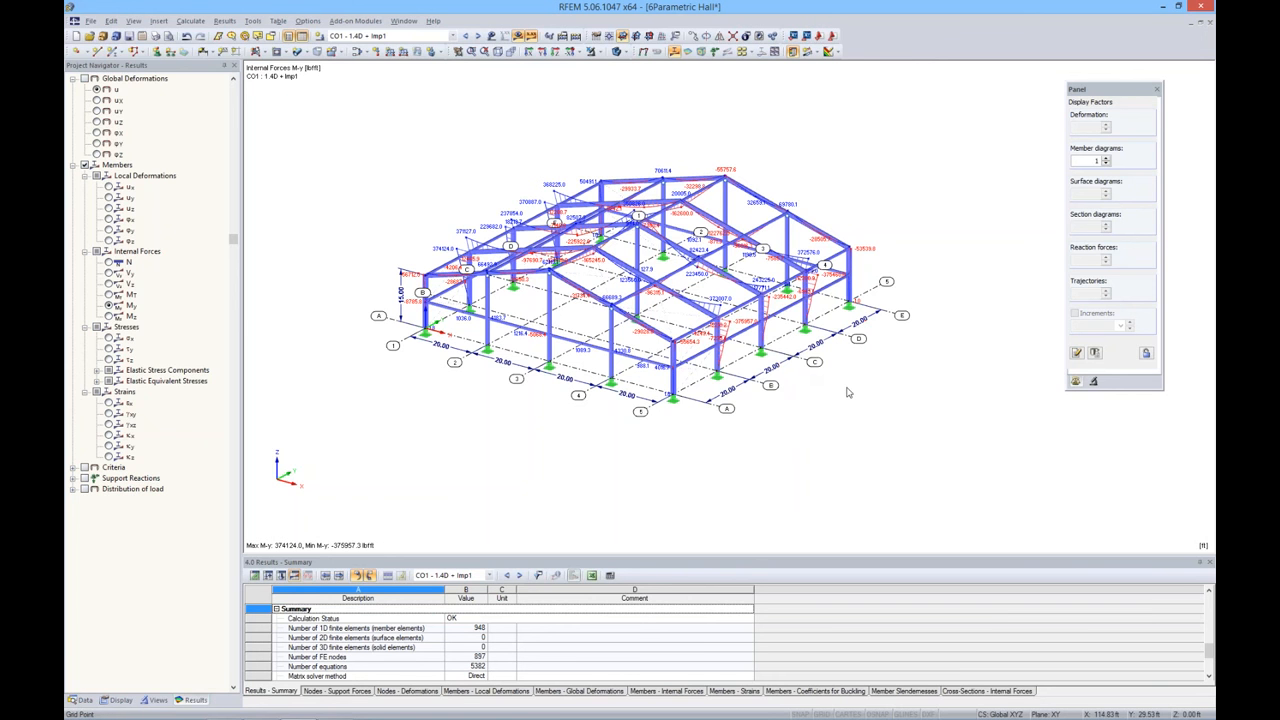
{"action": "middle_click_drag", "start_coordinate": [848, 392], "coordinate": [838, 393], "text": "ctrl"}
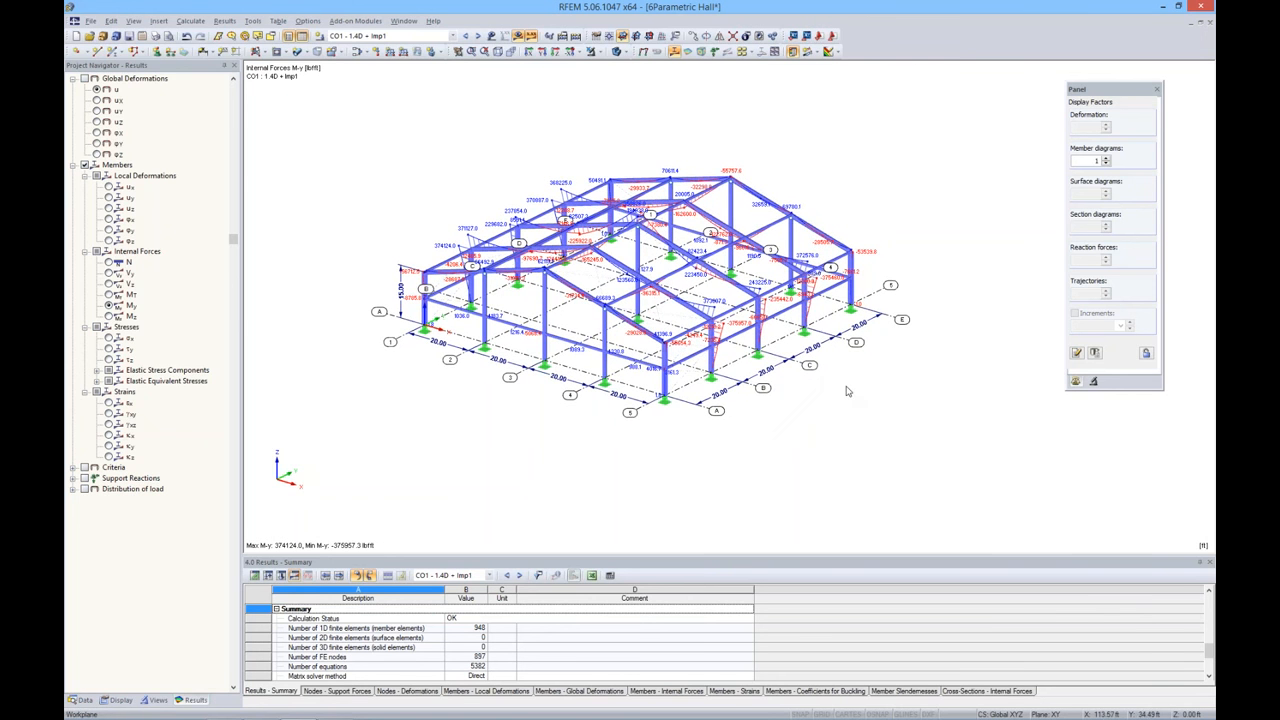
{"action": "middle_click_drag", "start_coordinate": [835, 362], "coordinate": [796, 368], "text": "ctrl"}
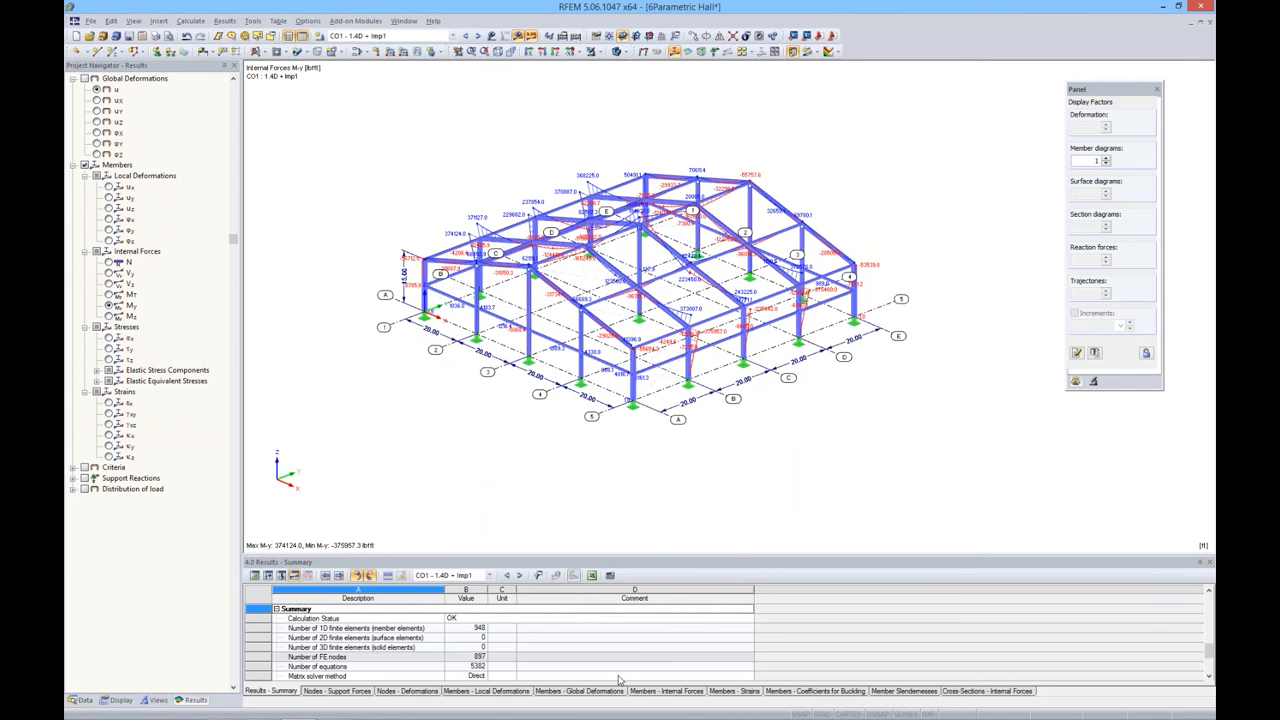
Switch to the PowerPoint presentation and start the slide show from the Special Features - Examples slide
{"action": "mouse_move", "coordinate": [611, 718]}
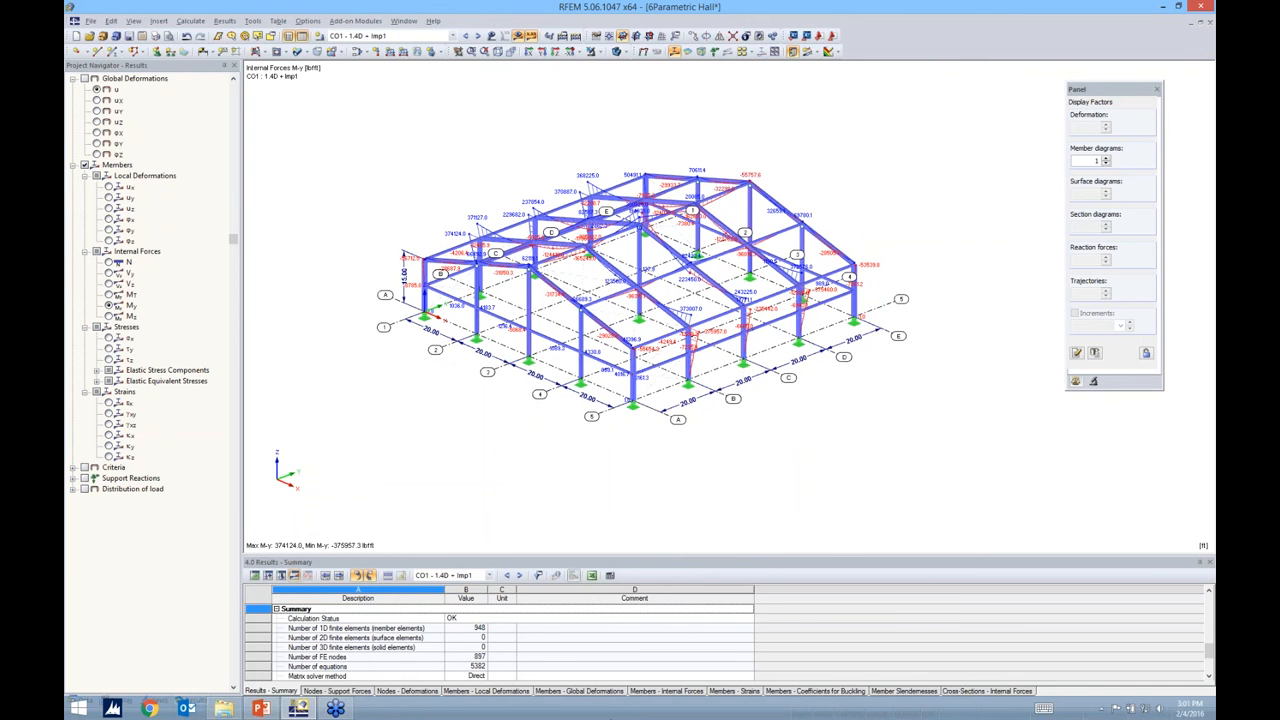
{"action": "left_click", "coordinate": [260, 708]}
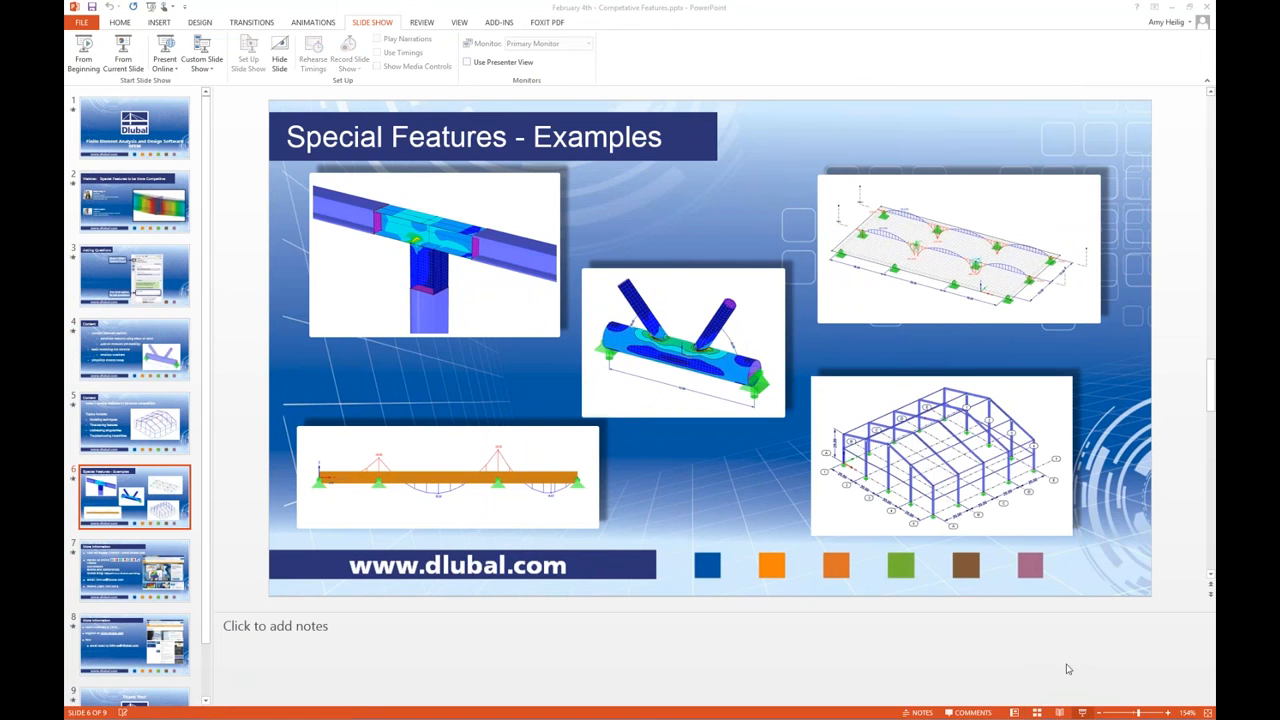
{"action": "key", "text": "shift+F5"}
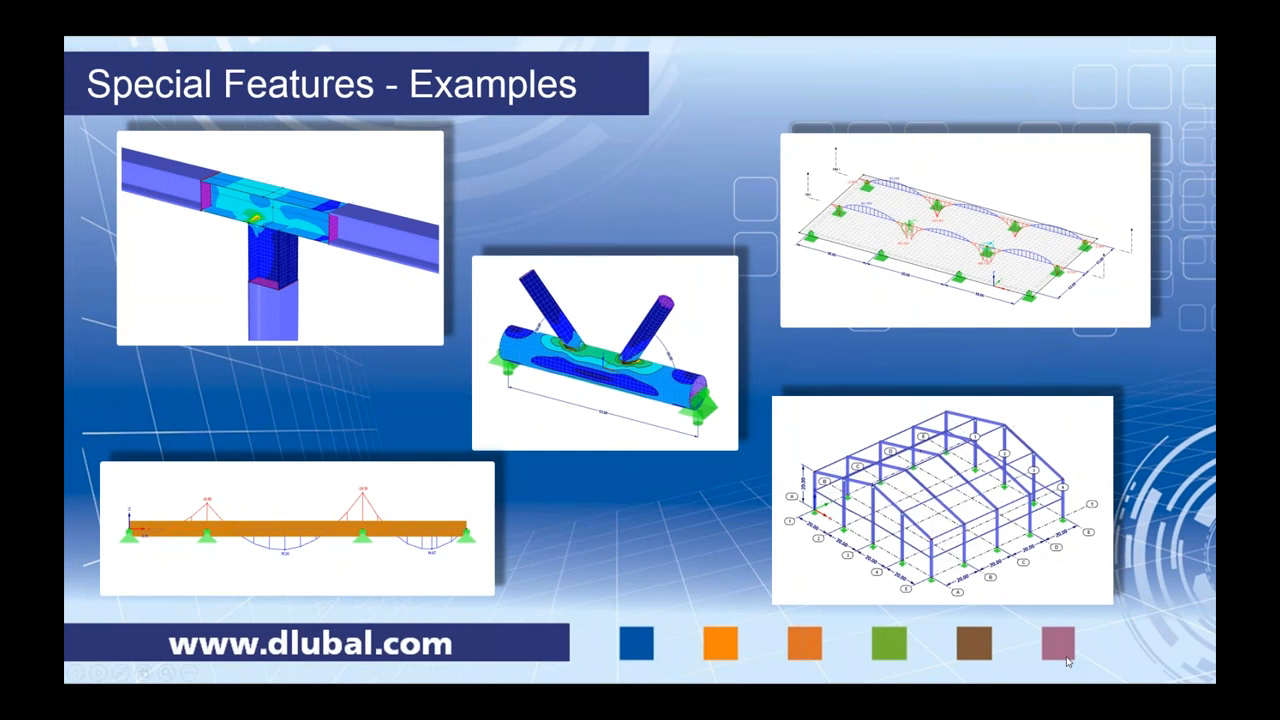